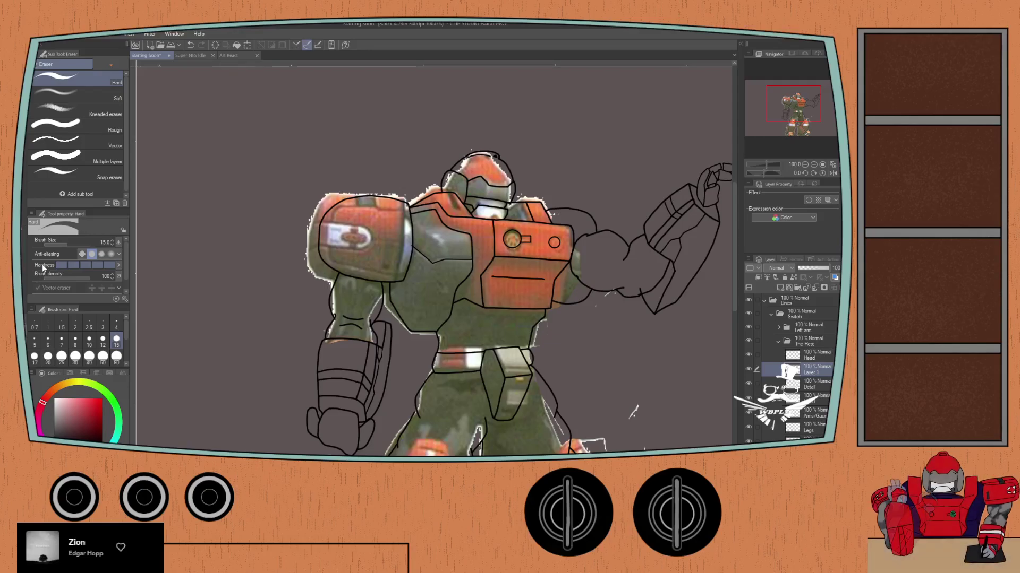
# Step: Save the drawing, close all three open documents and quit the program
pyautogui.hotkey('ctrl', 'z')
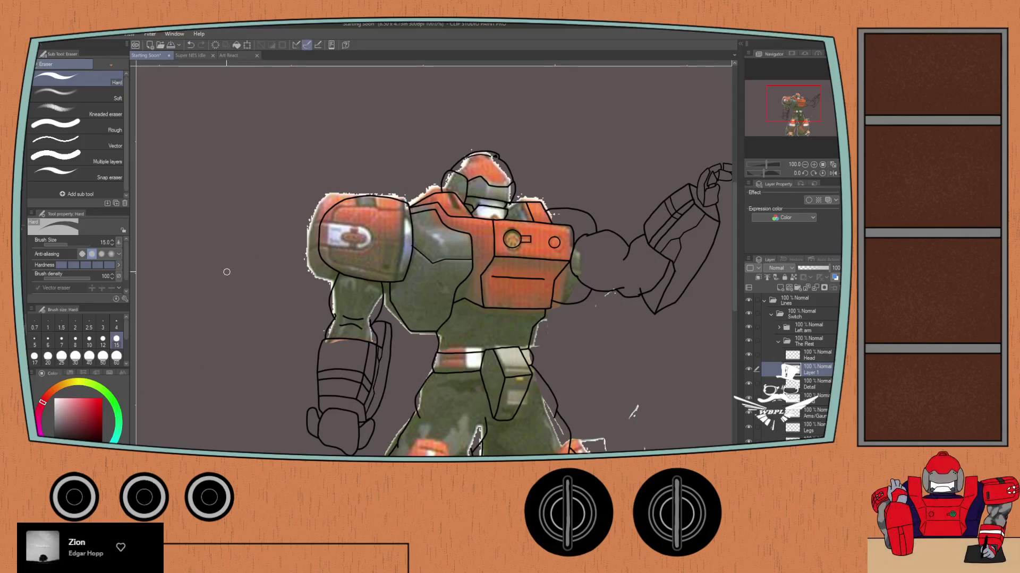
pyautogui.hotkey('ctrl', 's')
pyautogui.hotkey('ctrl', 'w')
pyautogui.hotkey('ctrl', 'w')
pyautogui.hotkey('ctrl', 'w')
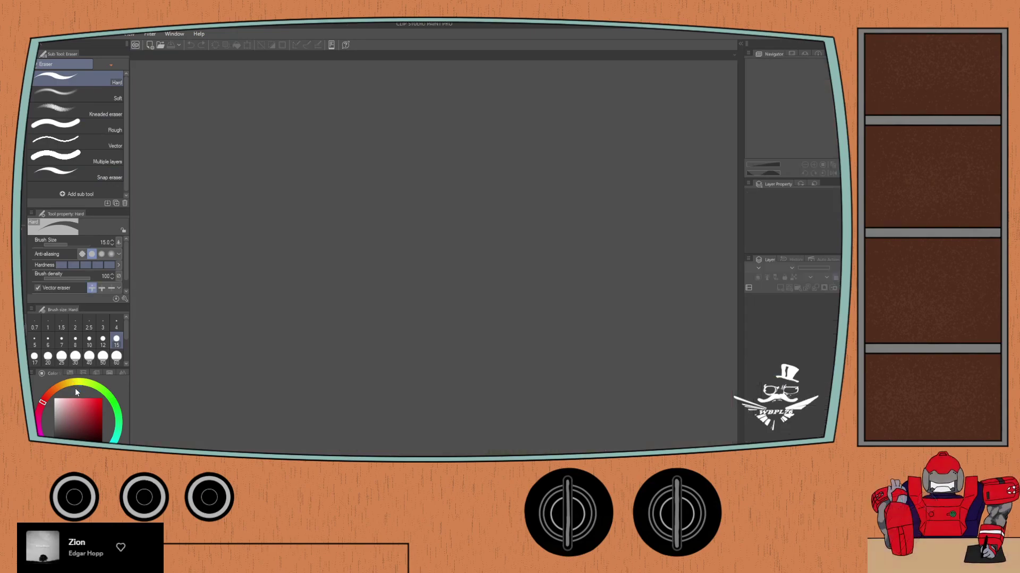
pyautogui.hotkey('ctrl', 'q')
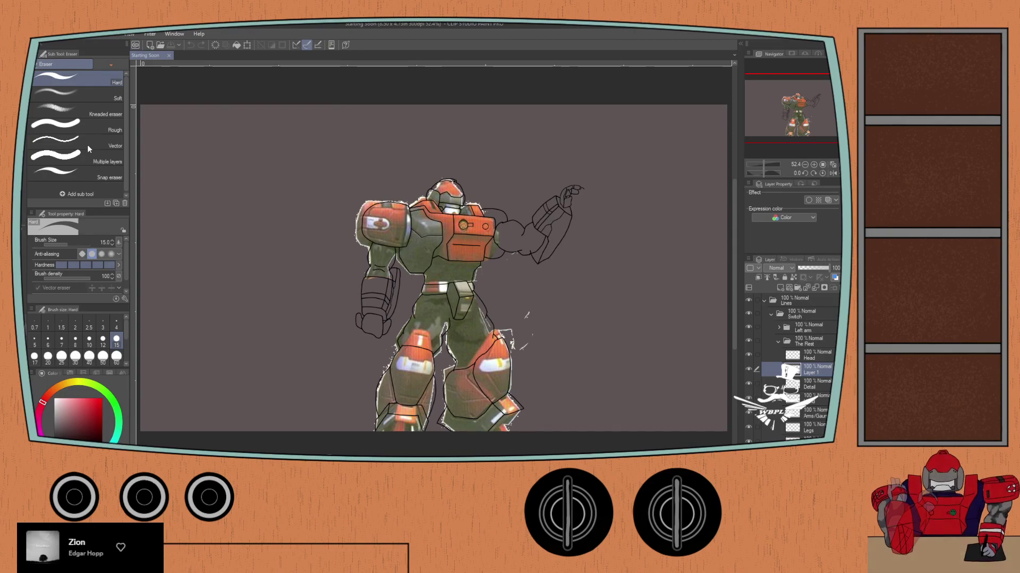
pyautogui.press('space')
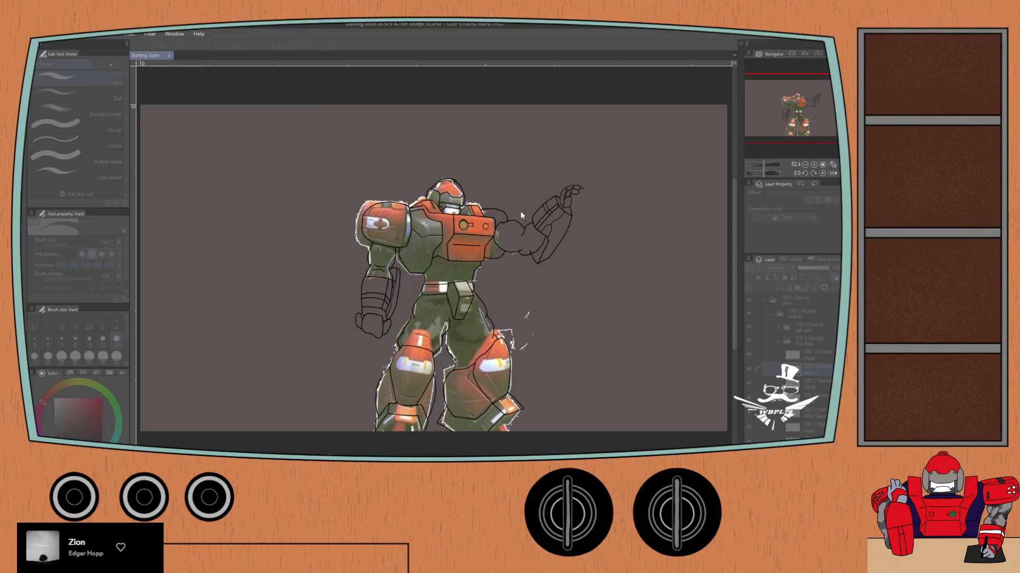
pyautogui.scroll(5, 478, 234)
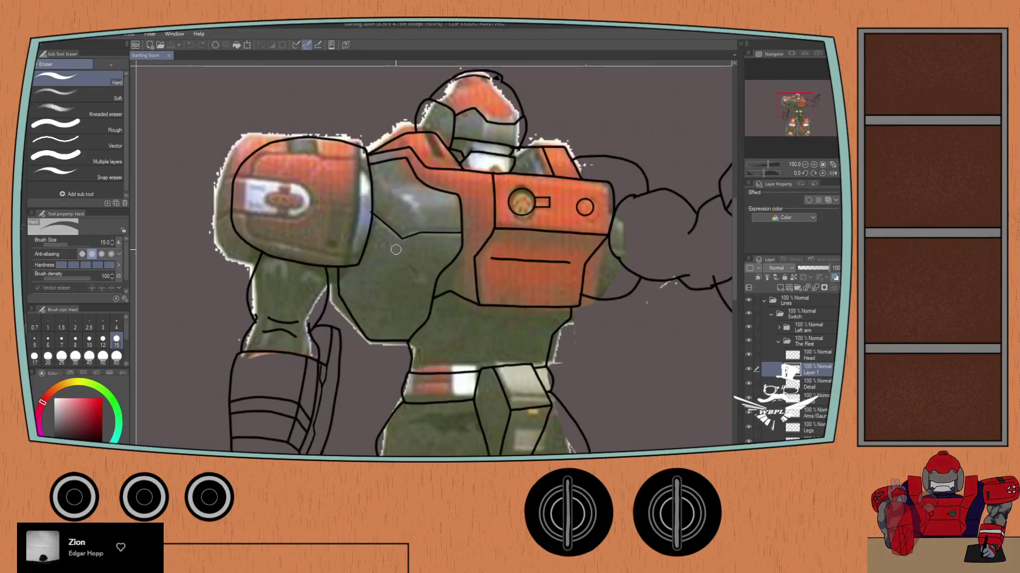
pyautogui.scroll(-2, 396, 249)
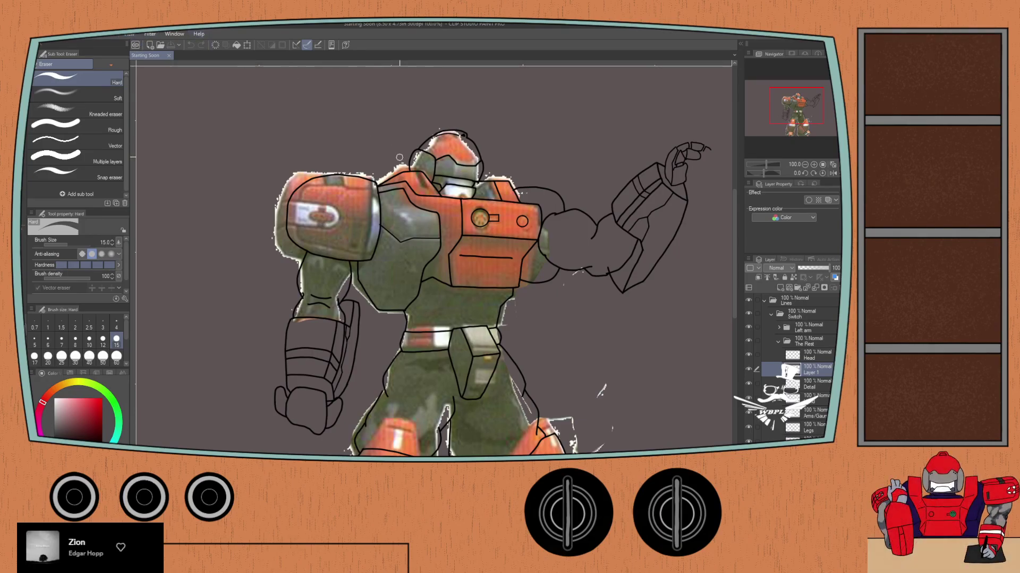
pyautogui.scroll(3, 451, 223)
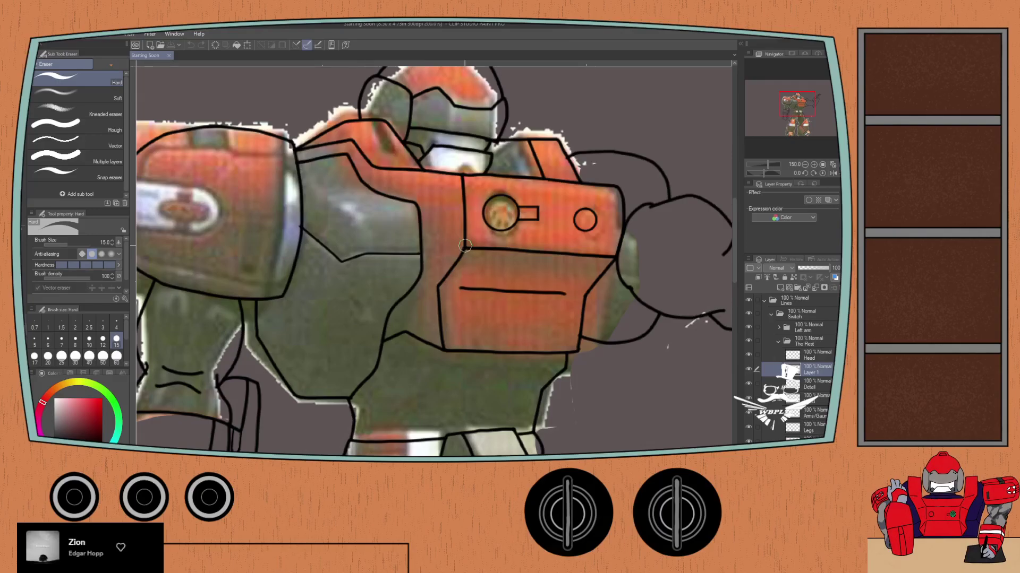
pyautogui.scroll(-1, 465, 246)
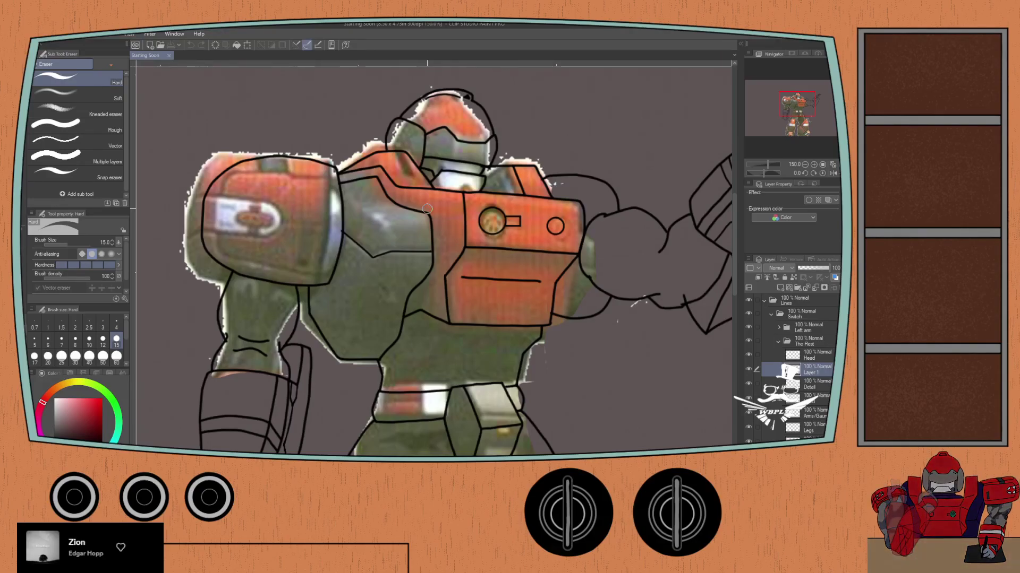
# Step: Sketch a box in perspective with the Felt pen on the empty canvas beside the robot's shoulder
pyautogui.hscroll(-10, 427, 208)
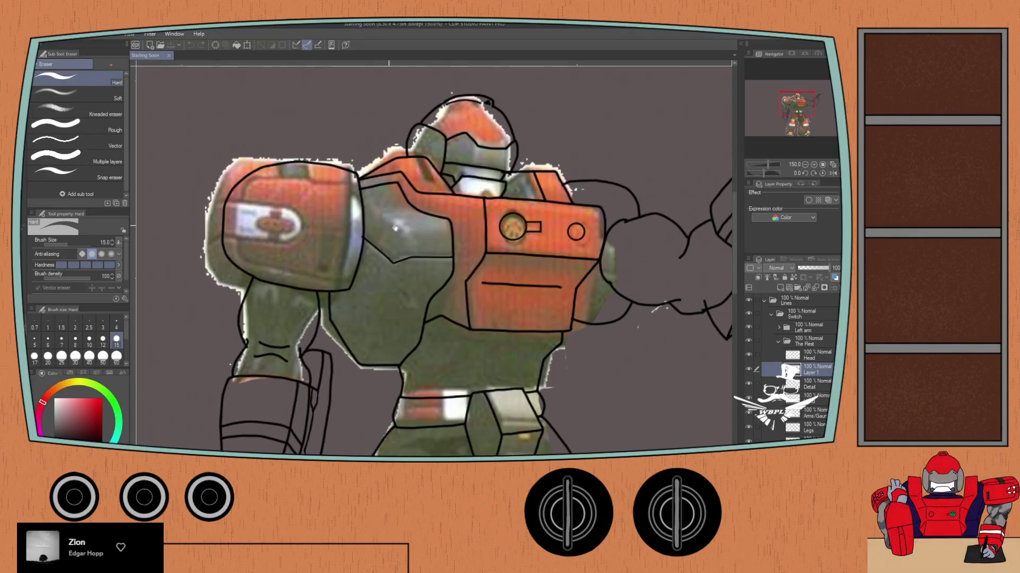
pyautogui.press('p')
pyautogui.moveTo(274, 179)
pyautogui.mouseDown()
pyautogui.moveTo(290, 275)
pyautogui.moveTo(451, 154)
pyautogui.moveTo(473, 254)
pyautogui.mouseUp()
pyautogui.moveTo(256, 164); pyautogui.dragTo(275, 177)
pyautogui.moveTo(451, 144)
pyautogui.mouseDown()
pyautogui.moveTo(427, 134)
pyautogui.moveTo(252, 163)
pyautogui.moveTo(271, 279)
pyautogui.mouseUp()
pyautogui.moveTo(304, 206); pyautogui.dragTo(316, 244)
# Step: Try several small line details on the sketched box's front face, undoing strokes until only a small cross remains
pyautogui.hotkey('ctrl', 'z')
pyautogui.hotkey('ctrl', 'z')
pyautogui.moveTo(369, 185)
pyautogui.mouseDown()
pyautogui.moveTo(325, 208)
pyautogui.moveTo(358, 222)
pyautogui.moveTo(408, 209)
pyautogui.moveTo(310, 234)
pyautogui.mouseUp()
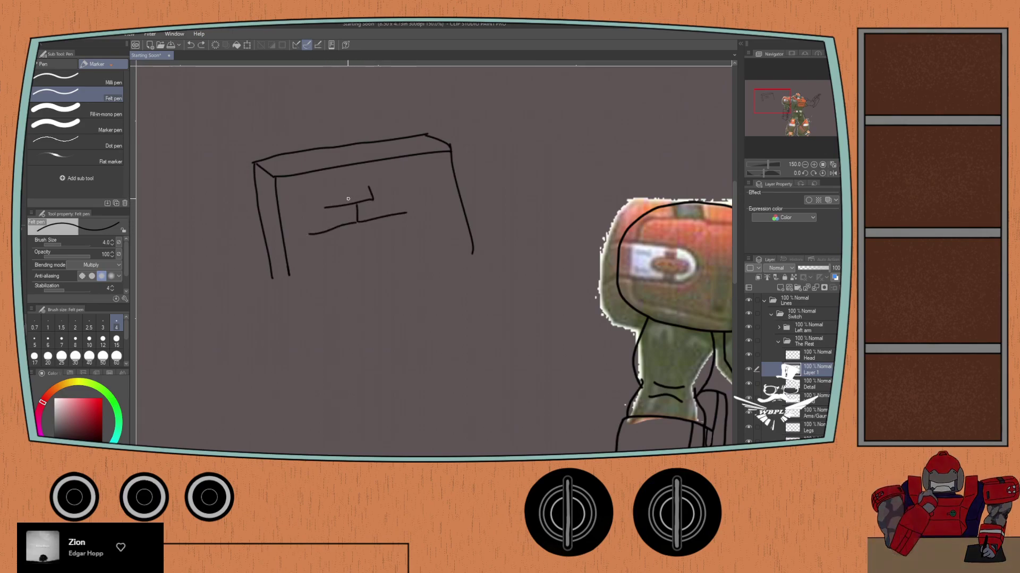
pyautogui.hotkey('ctrl', 'z')
pyautogui.hotkey('ctrl', 'z')
pyautogui.hotkey('ctrl', 'z')
pyautogui.moveTo(338, 207)
pyautogui.mouseDown()
pyautogui.moveTo(359, 217)
pyautogui.moveTo(315, 234)
pyautogui.mouseUp()
pyautogui.hotkey('ctrl', 'z')
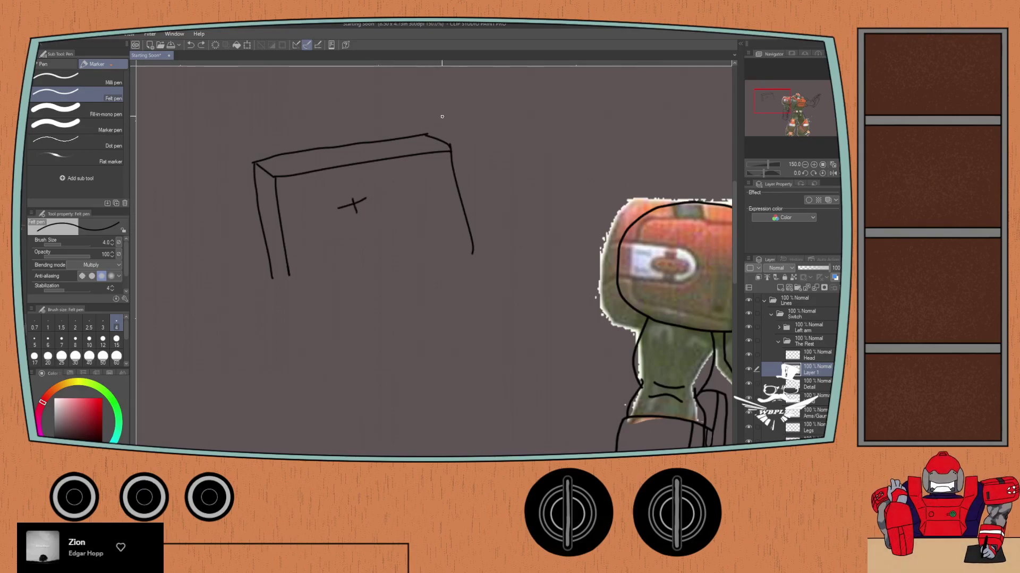
pyautogui.press('m')
pyautogui.moveTo(236, 138)
pyautogui.mouseDown()
pyautogui.moveTo(243, 289)
pyautogui.moveTo(450, 306)
pyautogui.moveTo(544, 190)
pyautogui.moveTo(433, 107)
pyautogui.moveTo(237, 140)
pyautogui.mouseUp()
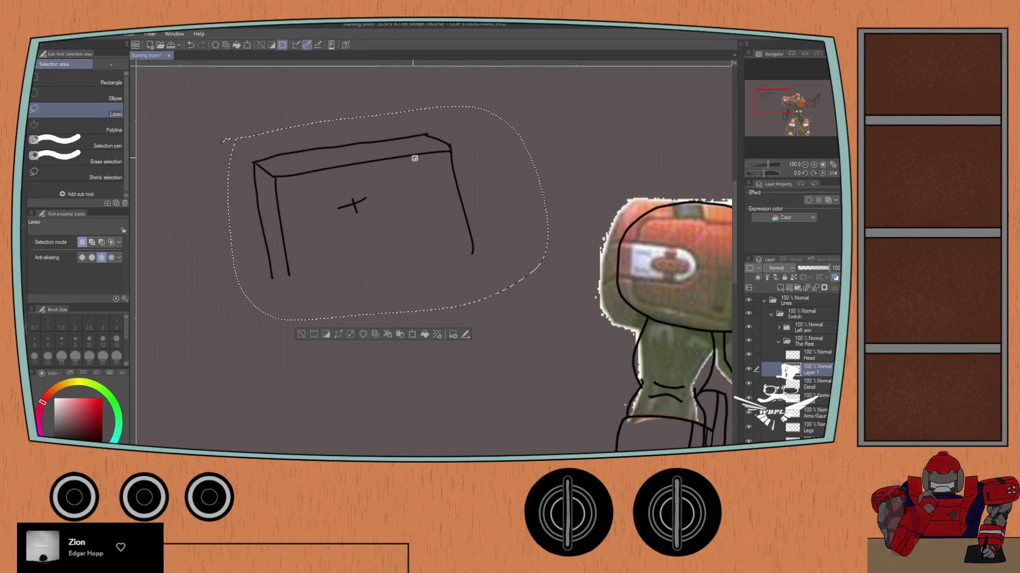
pyautogui.click(413, 335)
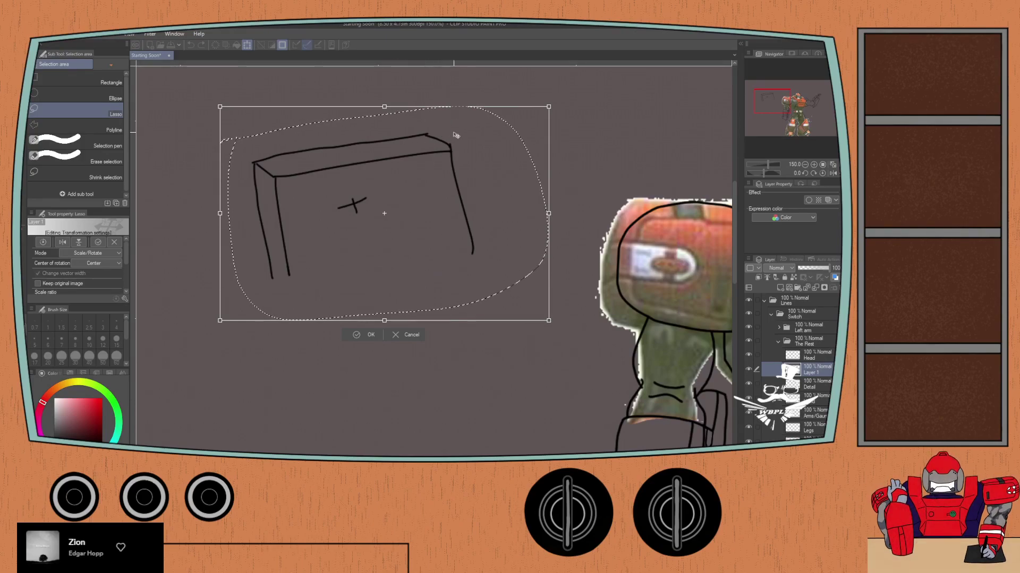
pyautogui.click(395, 335)
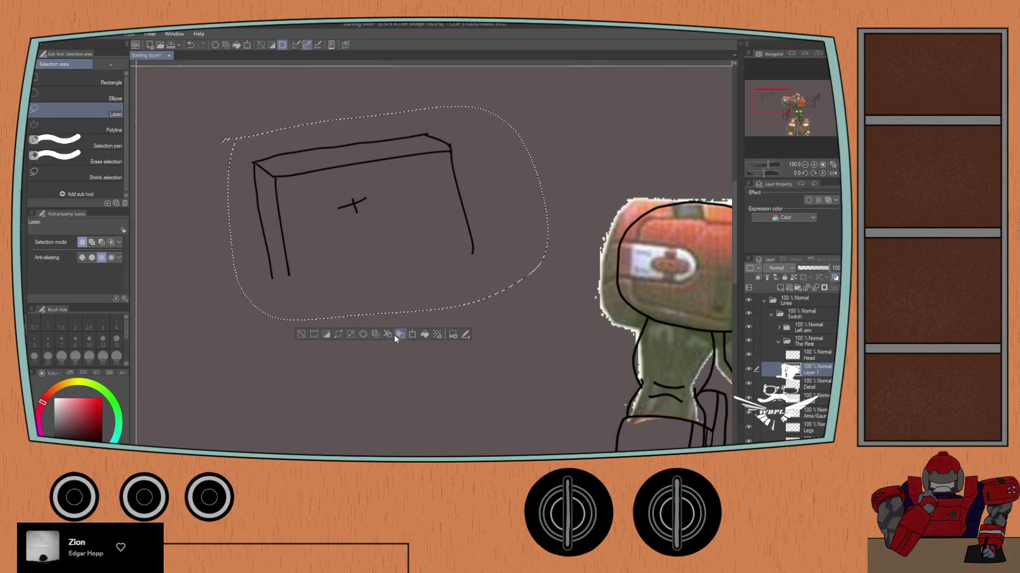
pyautogui.click(301, 334)
# Step: Try Felt pen marks across the sketched box's upper edge and a loop beside the small cross
pyautogui.press('p')
pyautogui.moveTo(466, 129)
pyautogui.mouseDown()
pyautogui.moveTo(442, 178)
pyautogui.moveTo(453, 177)
pyautogui.mouseUp()
pyautogui.hotkey('ctrl', 'z')
pyautogui.moveTo(451, 109)
pyautogui.mouseDown()
pyautogui.moveTo(420, 169)
pyautogui.moveTo(425, 151)
pyautogui.mouseUp()
pyautogui.hotkey('ctrl', 'z')
pyautogui.moveTo(396, 113)
pyautogui.mouseDown()
pyautogui.moveTo(409, 146)
pyautogui.moveTo(412, 116)
pyautogui.moveTo(408, 158)
pyautogui.mouseUp()
pyautogui.moveTo(388, 192)
pyautogui.mouseDown()
pyautogui.moveTo(366, 192)
pyautogui.moveTo(374, 187)
pyautogui.mouseUp()
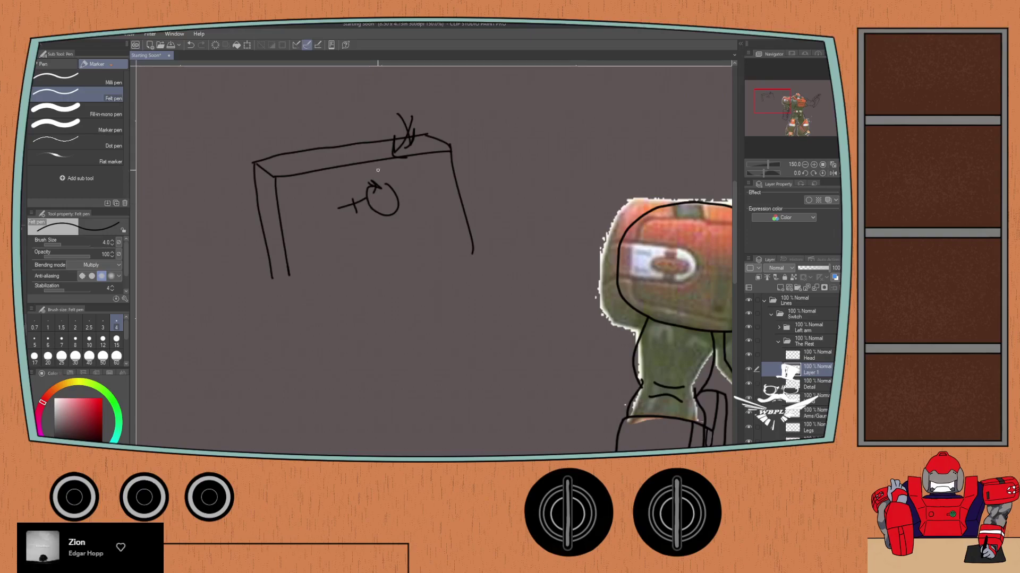
# Step: Undo every stroke of the box sketch until the area beside the robot is empty
pyautogui.hotkey('ctrl', 'z')
pyautogui.hotkey('ctrl', 'z')
pyautogui.hotkey('ctrl', 'z')
pyautogui.hotkey('ctrl', 'z')
pyautogui.hotkey('ctrl', 'z')
pyautogui.hotkey('ctrl', 'z')
pyautogui.hotkey('ctrl', 'z')
pyautogui.hotkey('ctrl', 'z')
pyautogui.hotkey('ctrl', 'z')
pyautogui.hotkey('ctrl', 'z')
pyautogui.hotkey('ctrl', 'z')
pyautogui.hotkey('ctrl', 'z')
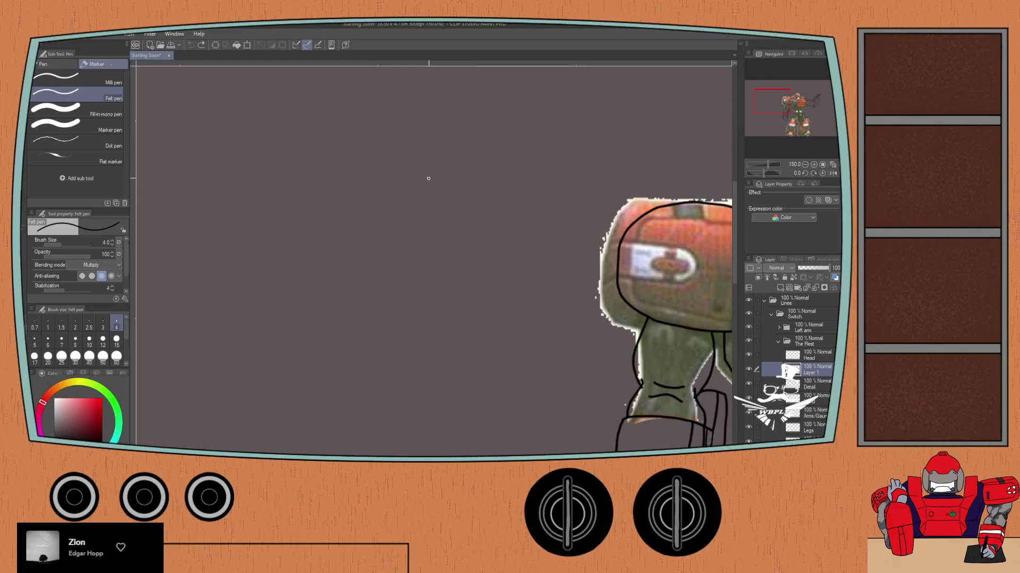
# Step: On the Detail layer, draw the inner panel outline of the robot's shoulder armour with the Felt pen, following the reference
pyautogui.hscroll(5, 569, 319)
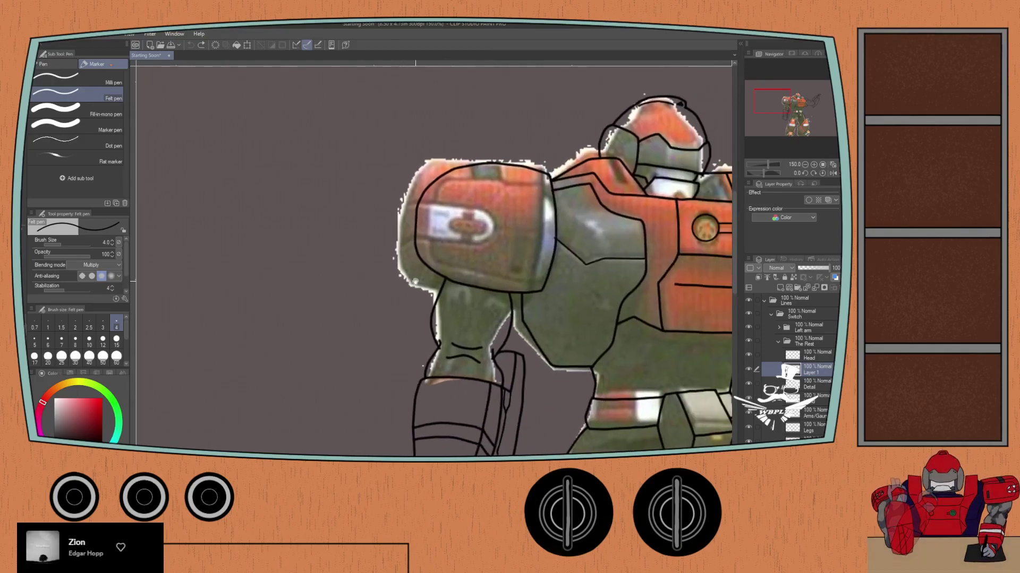
pyautogui.scroll(2, 490, 231)
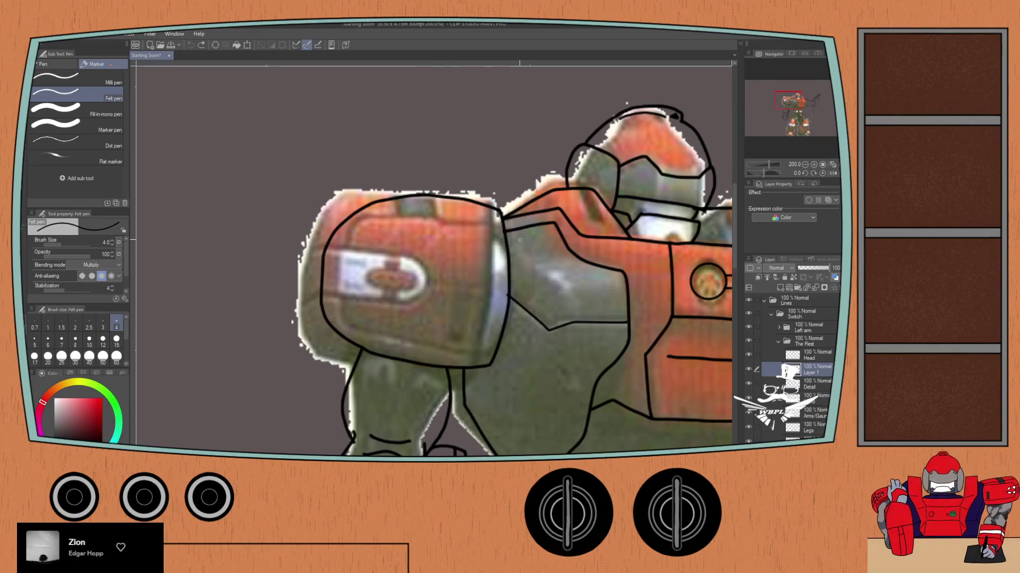
pyautogui.click(814, 385)
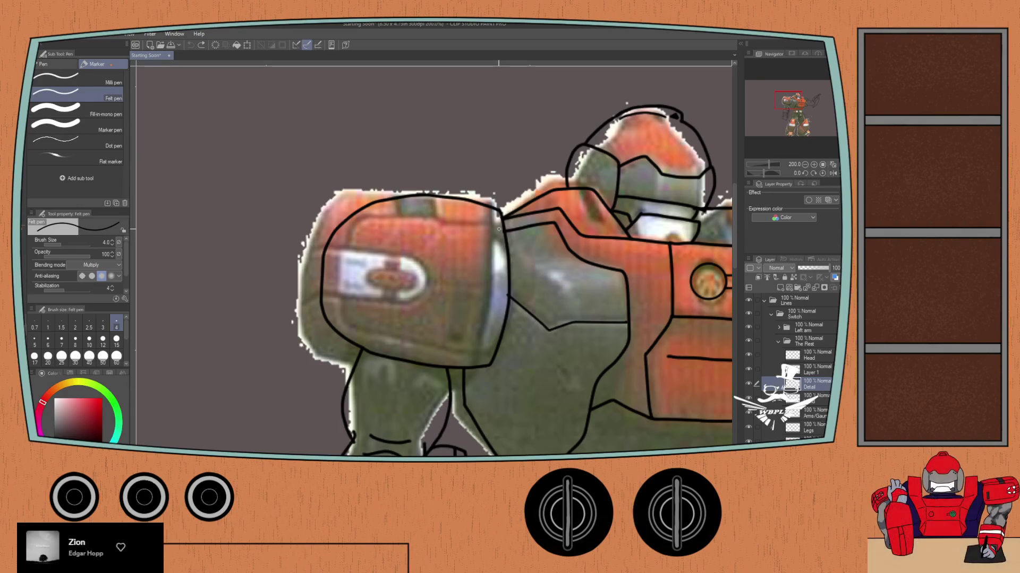
pyautogui.moveTo(503, 230); pyautogui.dragTo(425, 228)
pyautogui.hotkey('ctrl', 'z')
pyautogui.scroll(-2, 462, 214)
pyautogui.scroll(4, 457, 228)
pyautogui.scroll(-3, 446, 245)
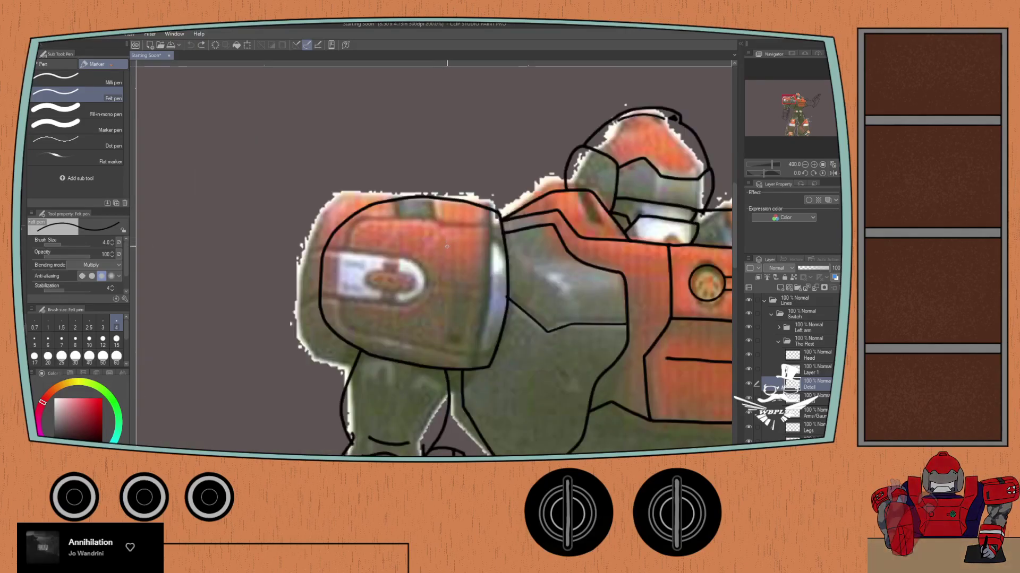
pyautogui.click(802, 173)
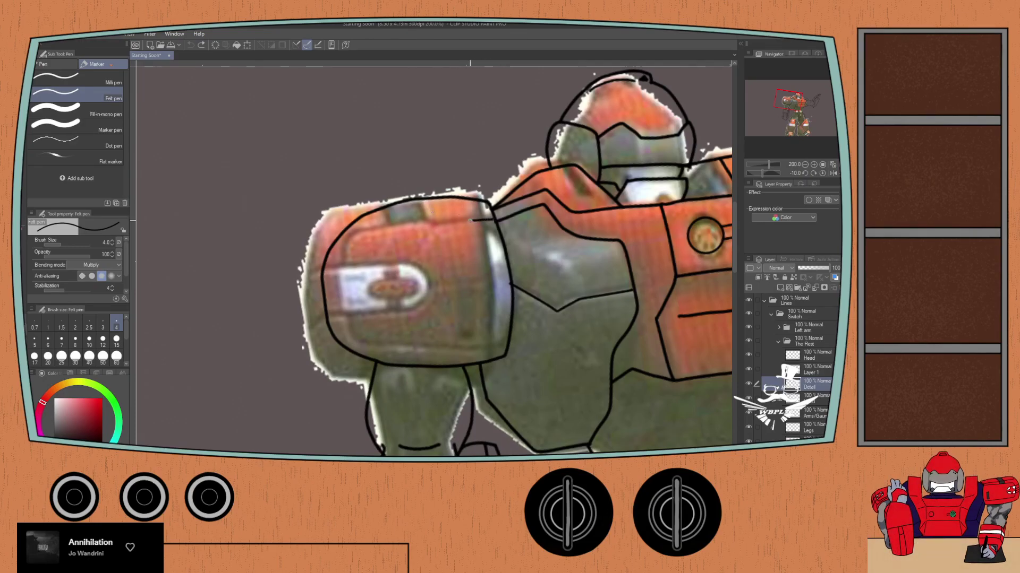
pyautogui.moveTo(360, 245)
pyautogui.mouseDown()
pyautogui.moveTo(352, 326)
pyautogui.moveTo(365, 338)
pyautogui.moveTo(486, 344)
pyautogui.moveTo(502, 337)
pyautogui.moveTo(495, 319)
pyautogui.mouseUp()
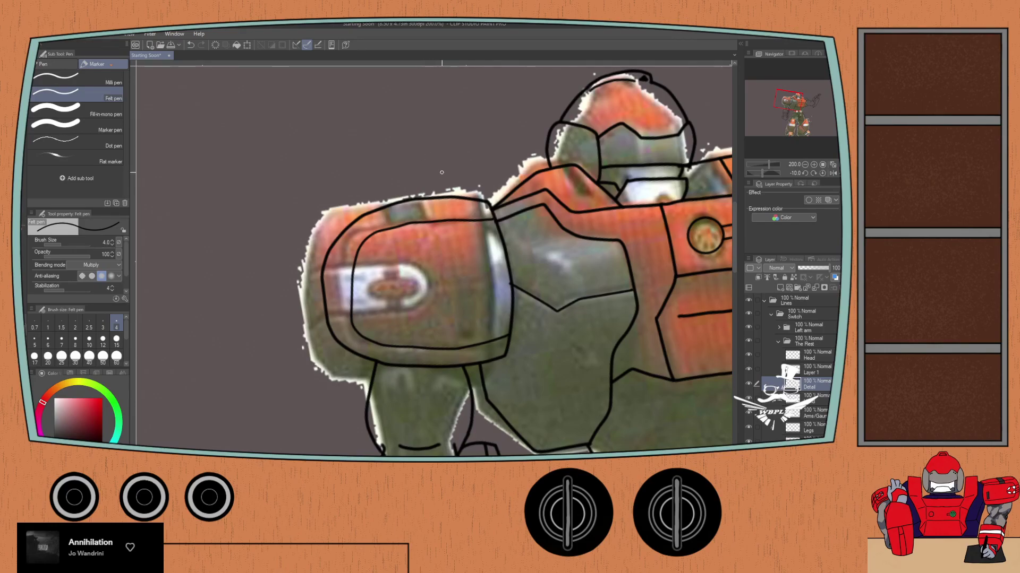
# Step: Draw two short lines between the shoulder armour's inner and outer outlines to frame the small grey block on its upper edge
pyautogui.scroll(2, 441, 173)
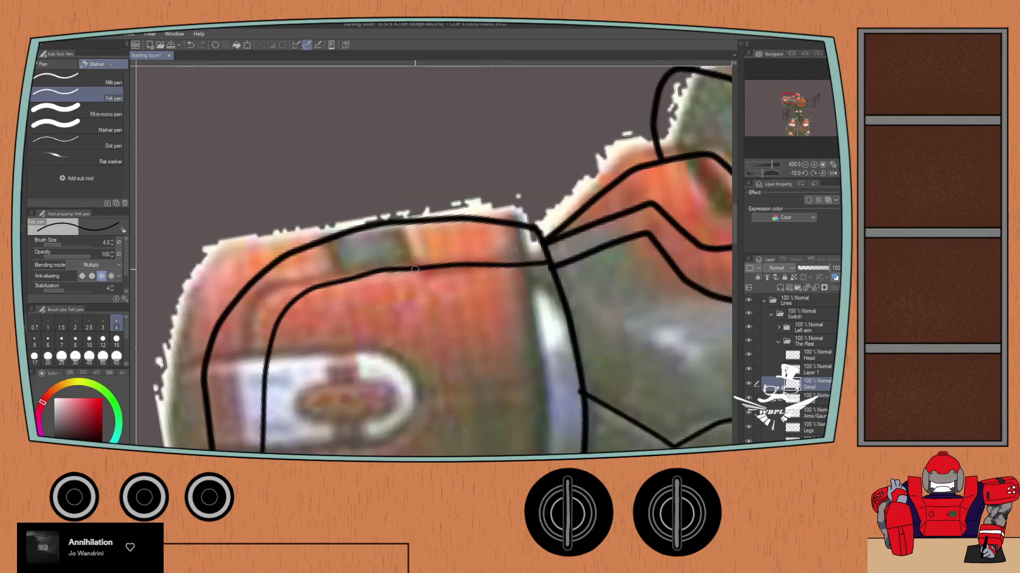
pyautogui.moveTo(414, 269); pyautogui.dragTo(399, 222)
pyautogui.moveTo(349, 274); pyautogui.dragTo(334, 237)
# Step: Outline the rounded white marking on the shoulder armour and extend its two edges to the armour's outer outline
pyautogui.moveTo(318, 343)
pyautogui.mouseDown()
pyautogui.moveTo(342, 215)
pyautogui.moveTo(311, 231)
pyautogui.moveTo(420, 219)
pyautogui.moveTo(452, 246)
pyautogui.moveTo(440, 291)
pyautogui.moveTo(419, 305)
pyautogui.moveTo(299, 322)
pyautogui.mouseUp()
pyautogui.hotkey('ctrl', 'z')
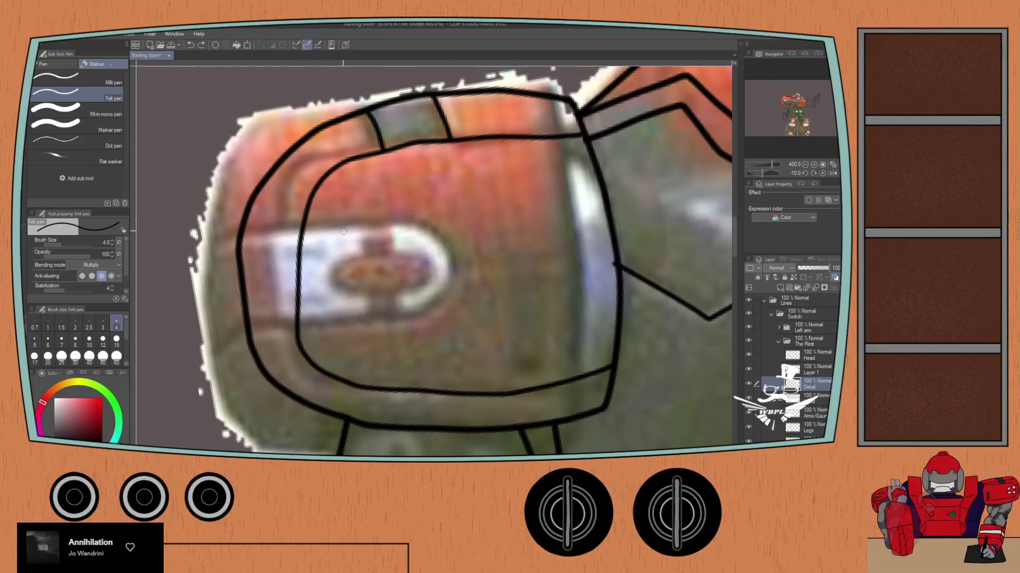
pyautogui.moveTo(301, 231)
pyautogui.mouseDown()
pyautogui.moveTo(400, 221)
pyautogui.moveTo(423, 226)
pyautogui.moveTo(447, 254)
pyautogui.moveTo(435, 301)
pyautogui.moveTo(408, 318)
pyautogui.moveTo(298, 329)
pyautogui.mouseUp()
pyautogui.moveTo(298, 232); pyautogui.dragTo(242, 233)
pyautogui.moveTo(297, 327); pyautogui.dragTo(247, 319)
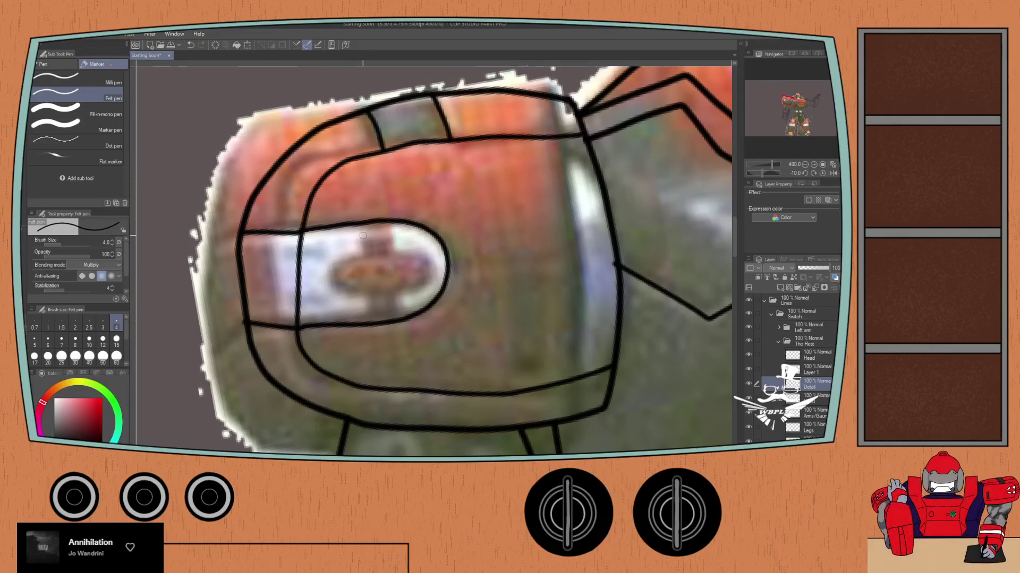
# Step: Examine the shoulder armour's emblem in the Art React drawing and return to the Starting Soon drawing
pyautogui.scroll(-2, 360, 235)
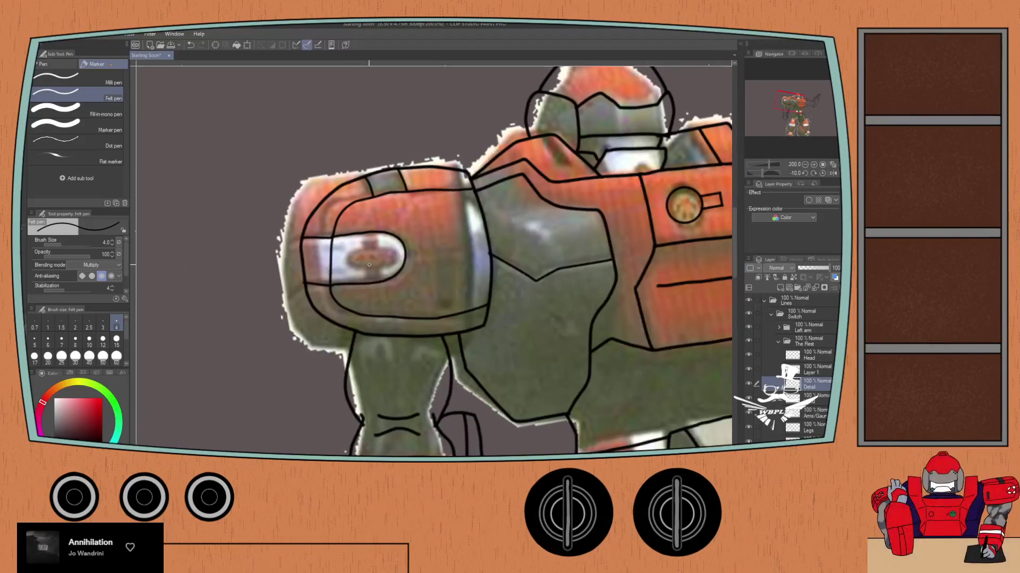
pyautogui.click(821, 173)
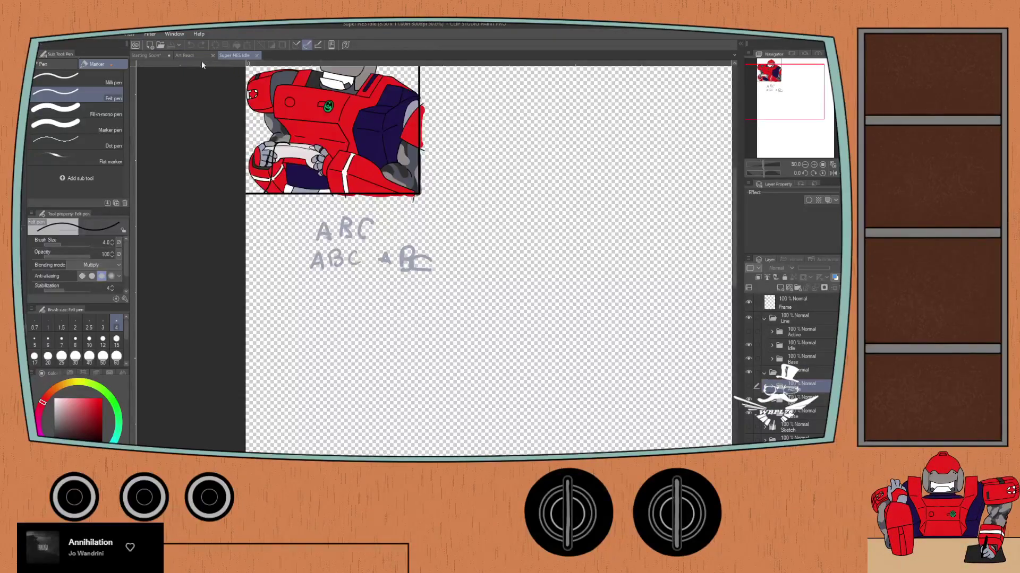
pyautogui.click(187, 56)
pyautogui.scroll(3, 292, 127)
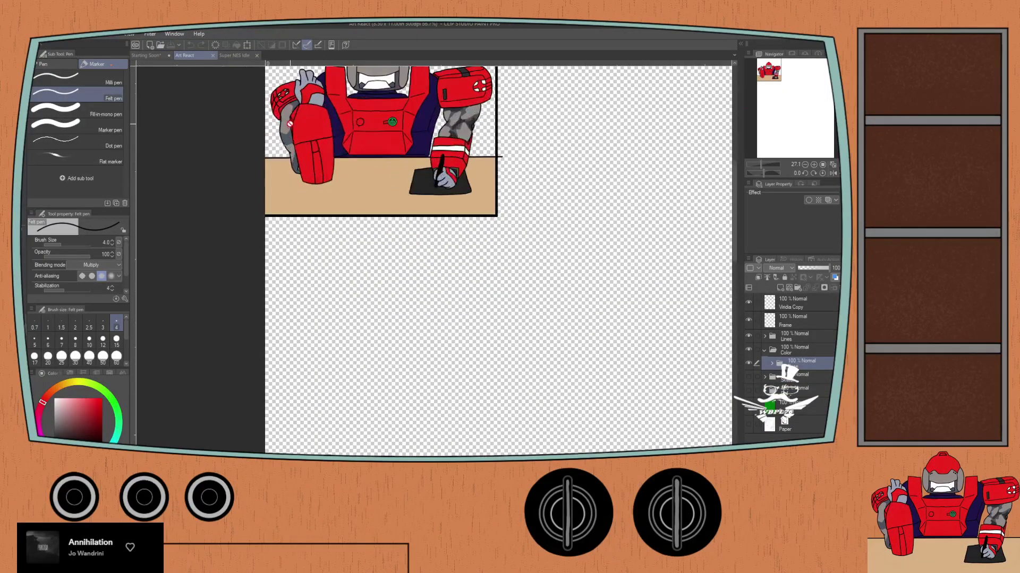
pyautogui.moveTo(292, 127); pyautogui.dragTo(329, 235)
pyautogui.scroll(2, 318, 210)
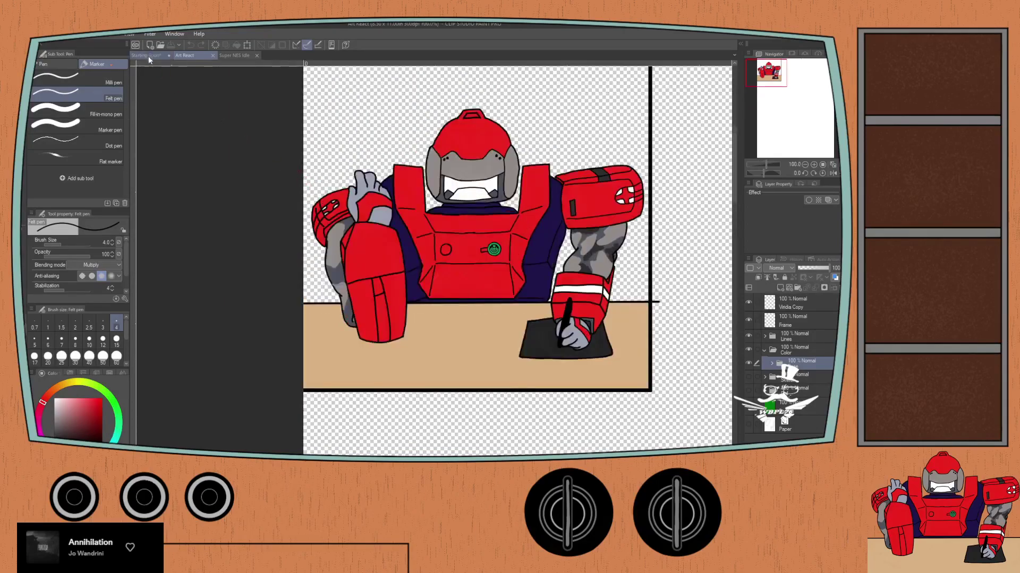
pyautogui.click(146, 55)
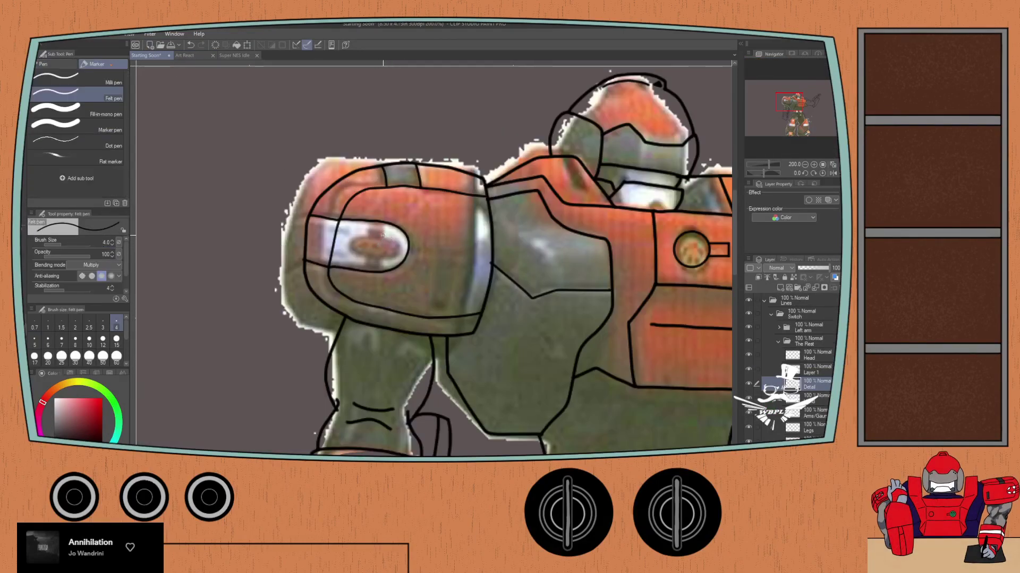
# Step: Draw the curved edges of the cross emblem's arm on its outer side, within the shoulder armour's rounded marking, using Art React as reference
pyautogui.moveTo(387, 224); pyautogui.dragTo(403, 243)
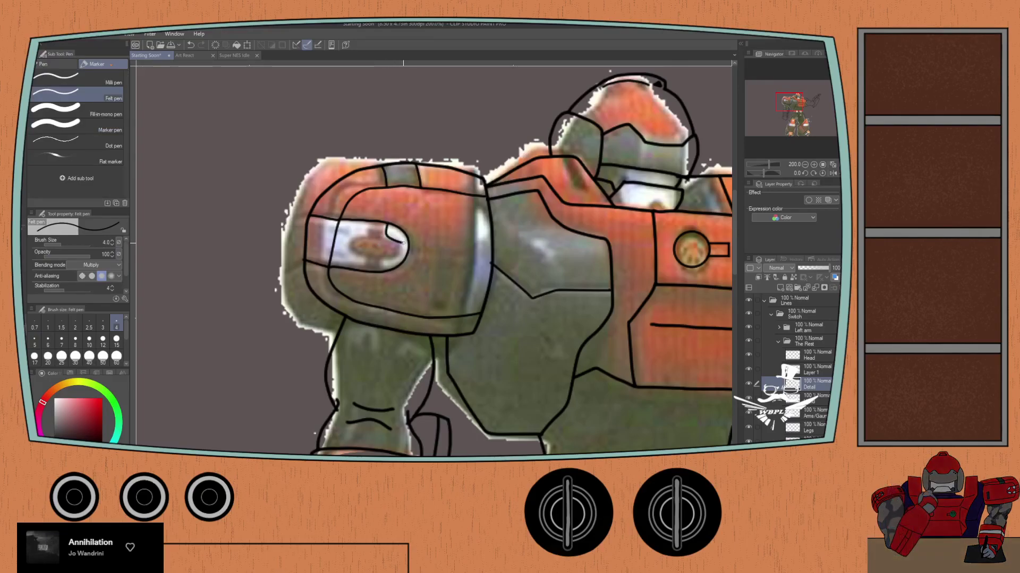
pyautogui.hotkey('ctrl', 'z')
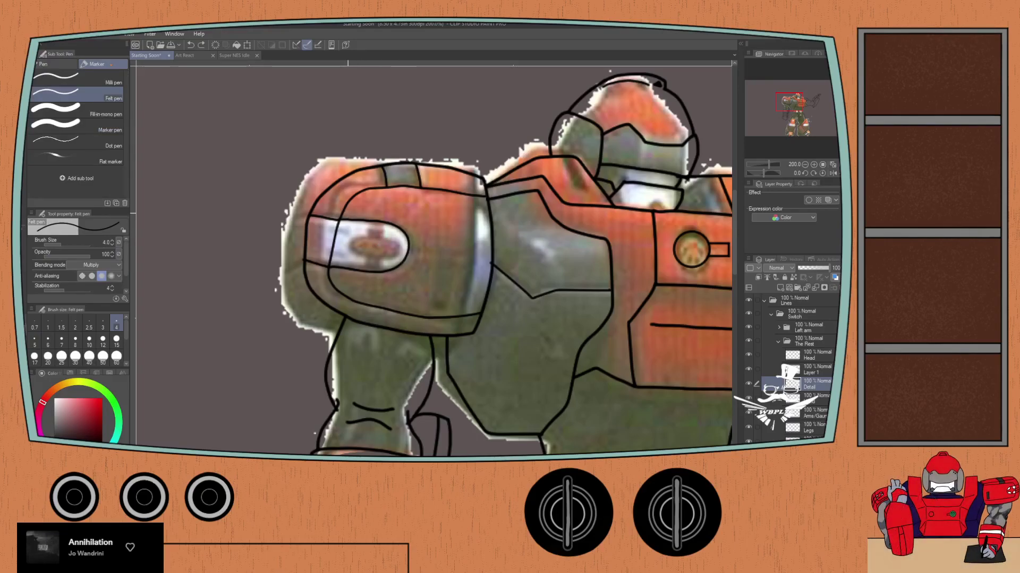
pyautogui.click(192, 56)
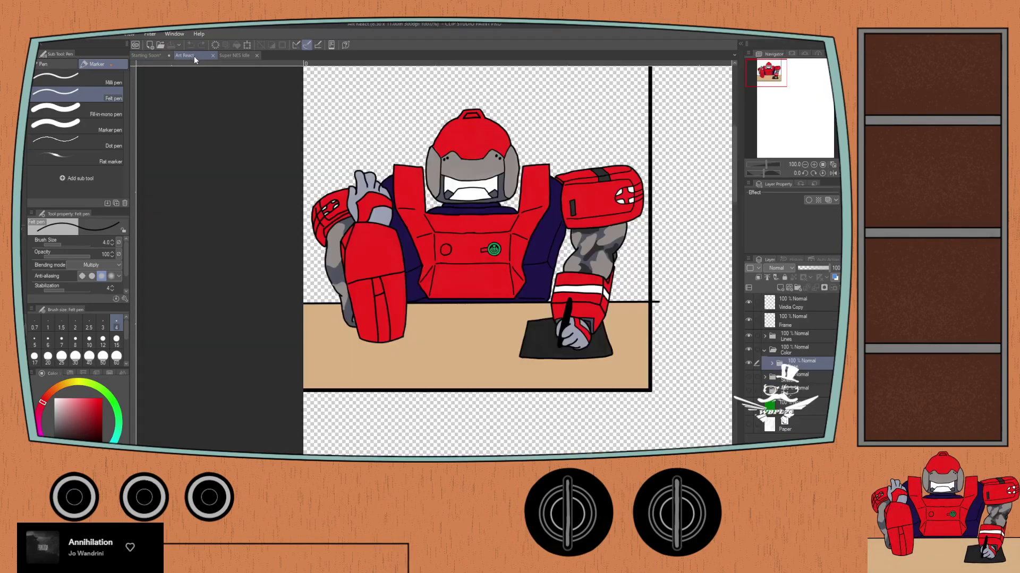
pyautogui.click(155, 56)
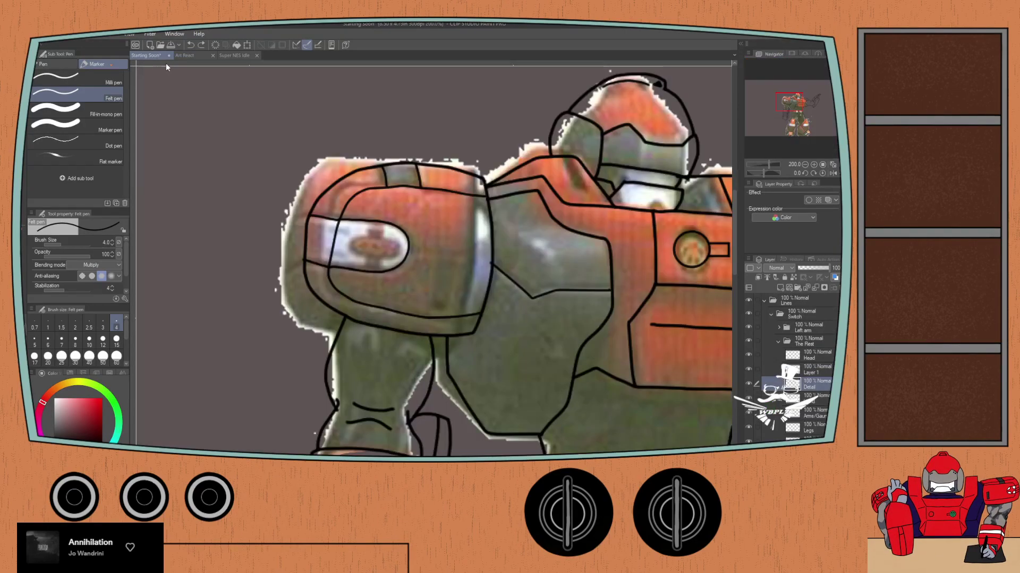
pyautogui.moveTo(357, 221)
pyautogui.mouseDown()
pyautogui.moveTo(356, 236)
pyautogui.moveTo(335, 237)
pyautogui.mouseUp()
pyautogui.hotkey('ctrl', 'z')
pyautogui.moveTo(344, 233)
pyautogui.mouseDown()
pyautogui.moveTo(341, 248)
pyautogui.moveTo(356, 252)
pyautogui.mouseUp()
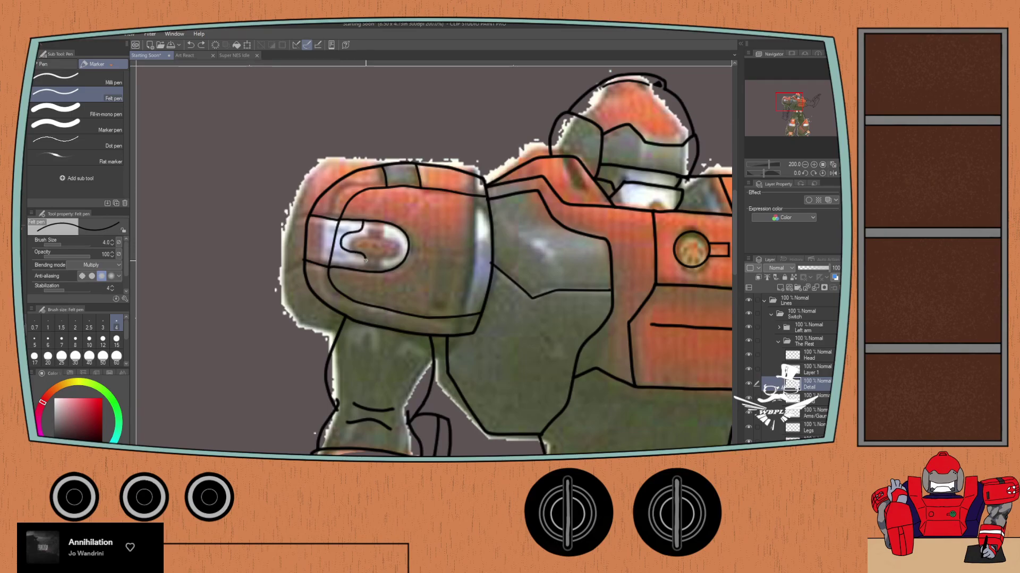
pyautogui.hotkey('ctrl', 'z')
pyautogui.moveTo(365, 224)
pyautogui.mouseDown()
pyautogui.moveTo(341, 248)
pyautogui.moveTo(361, 274)
pyautogui.mouseUp()
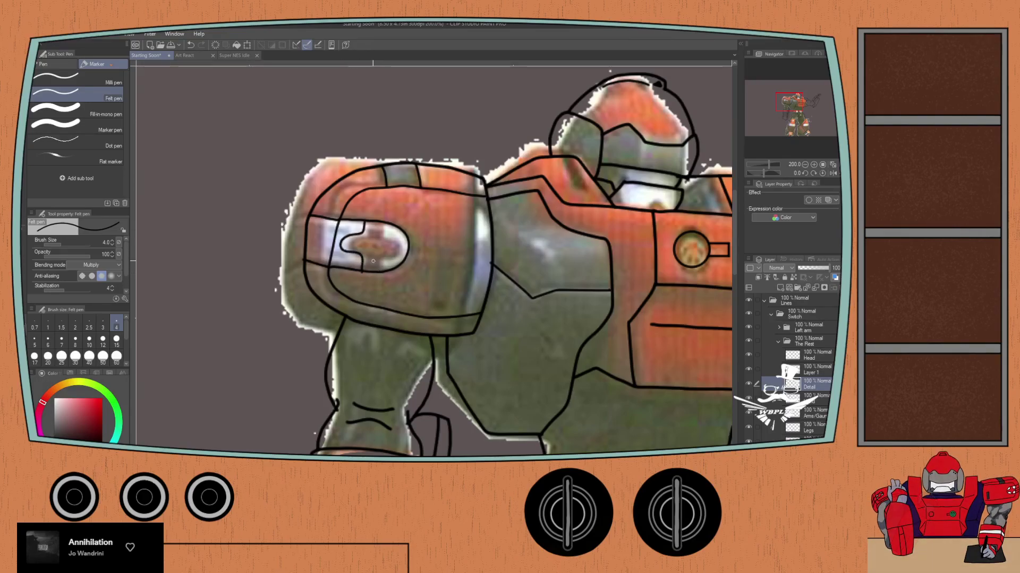
# Step: Draw two curved corner notches at the rounded end of the shoulder marking to complete the cross emblem
pyautogui.scroll(2, 372, 261)
pyautogui.moveTo(362, 301)
pyautogui.mouseDown()
pyautogui.moveTo(364, 278)
pyautogui.moveTo(378, 271)
pyautogui.moveTo(412, 276)
pyautogui.mouseUp()
pyautogui.hotkey('ctrl', 'z')
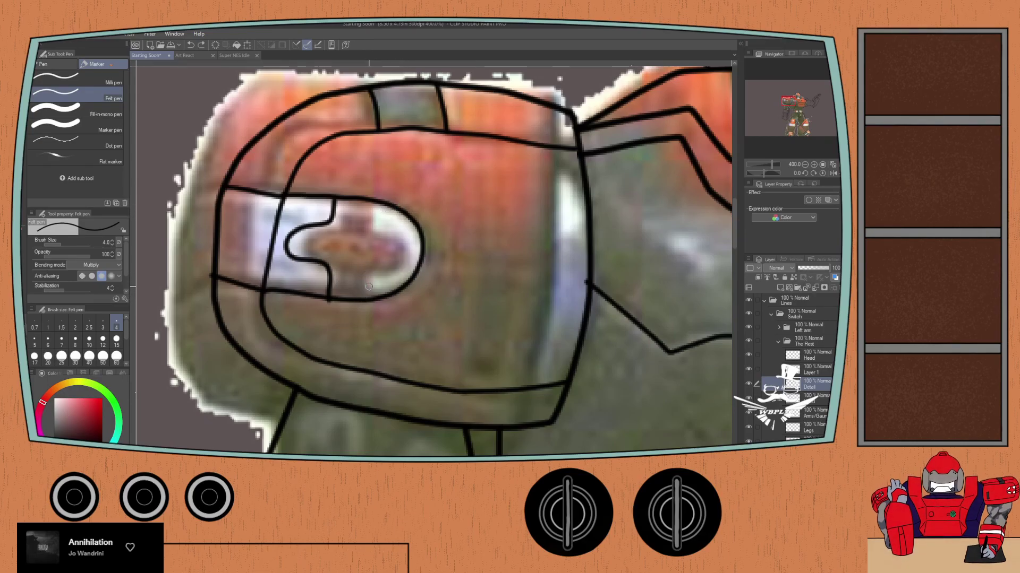
pyautogui.moveTo(368, 300)
pyautogui.mouseDown()
pyautogui.moveTo(370, 277)
pyautogui.moveTo(402, 272)
pyautogui.mouseUp()
pyautogui.hotkey('ctrl', 'z')
pyautogui.moveTo(372, 203)
pyautogui.mouseDown()
pyautogui.moveTo(375, 222)
pyautogui.moveTo(419, 230)
pyautogui.mouseUp()
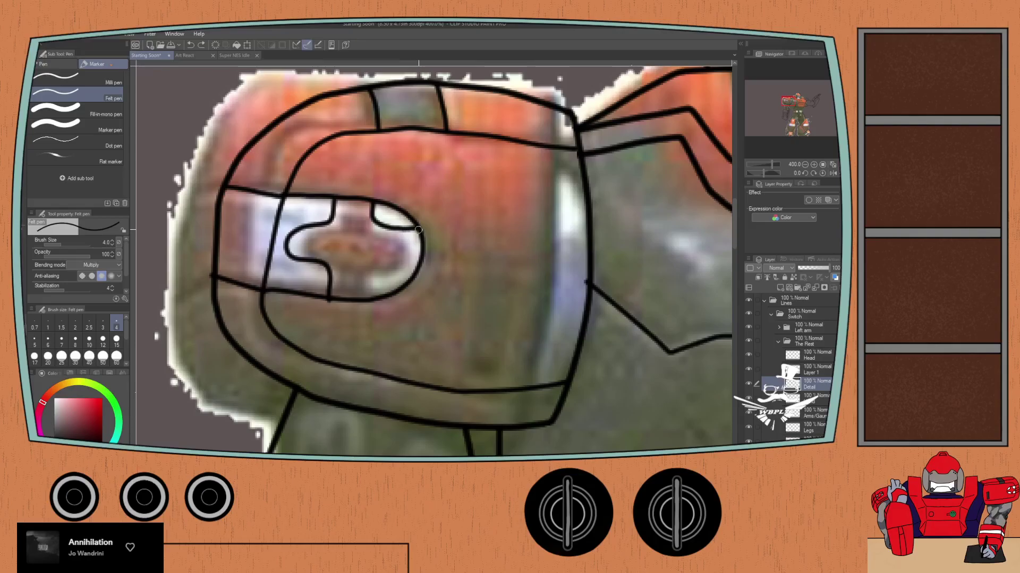
pyautogui.moveTo(374, 298)
pyautogui.mouseDown()
pyautogui.moveTo(373, 278)
pyautogui.moveTo(411, 273)
pyautogui.mouseUp()
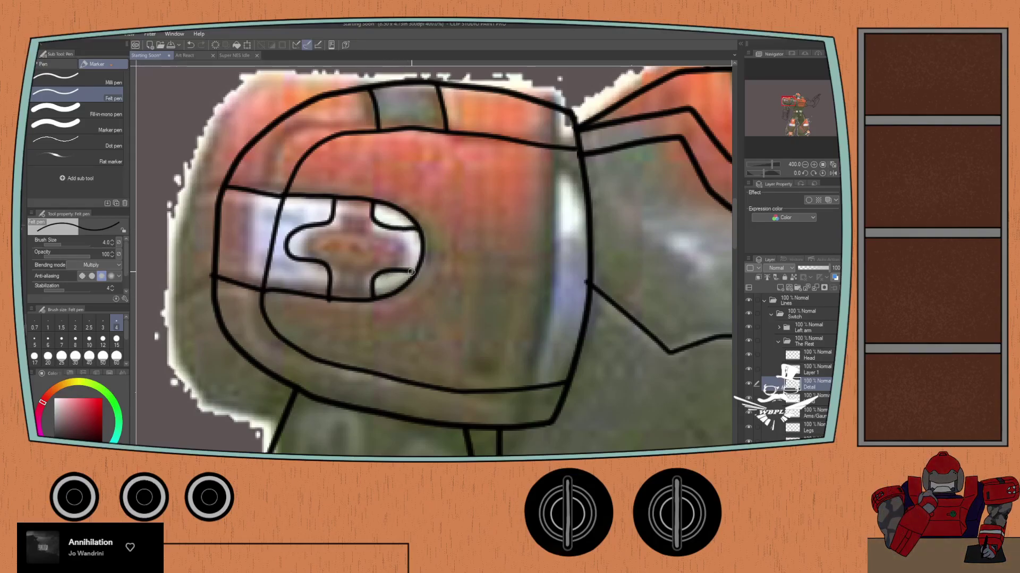
# Step: Erase the small line tip overshooting the lower edge of the shoulder armour's rounded marking
pyautogui.scroll(3, 329, 312)
pyautogui.press('e')
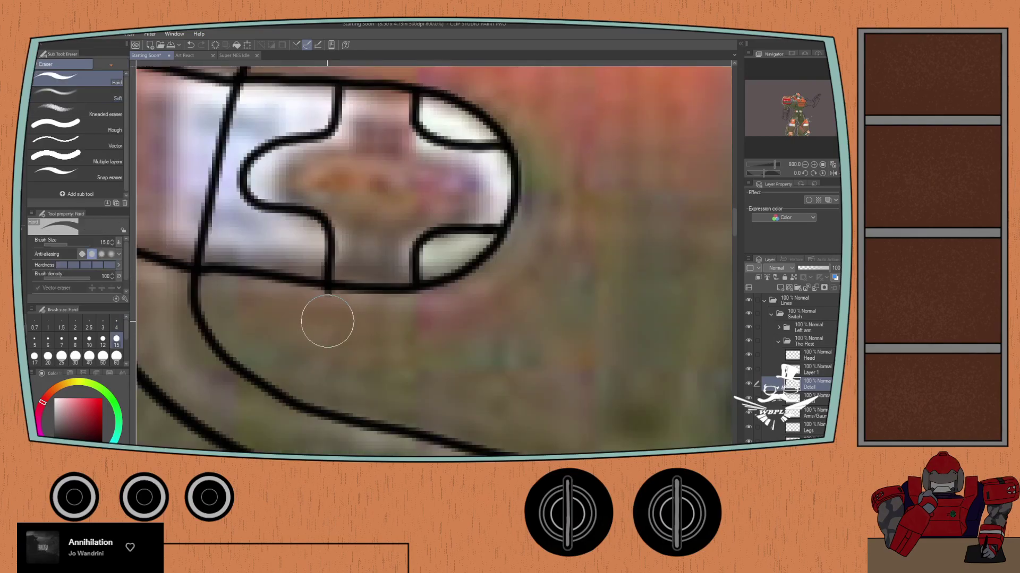
pyautogui.scroll(-3, 323, 314)
pyautogui.press('p')
pyautogui.scroll(-3, 333, 301)
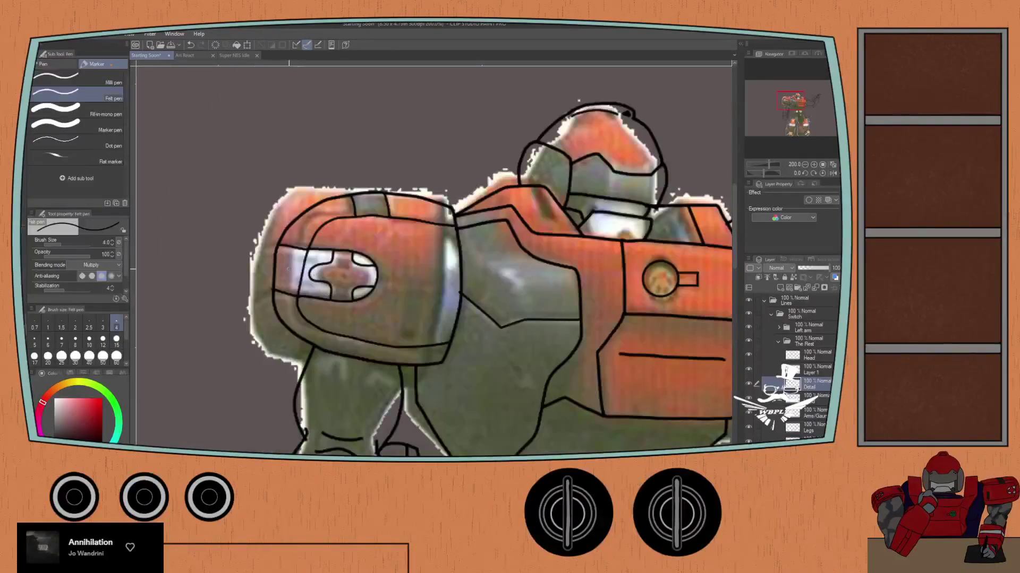
pyautogui.press('e')
pyautogui.press('p')
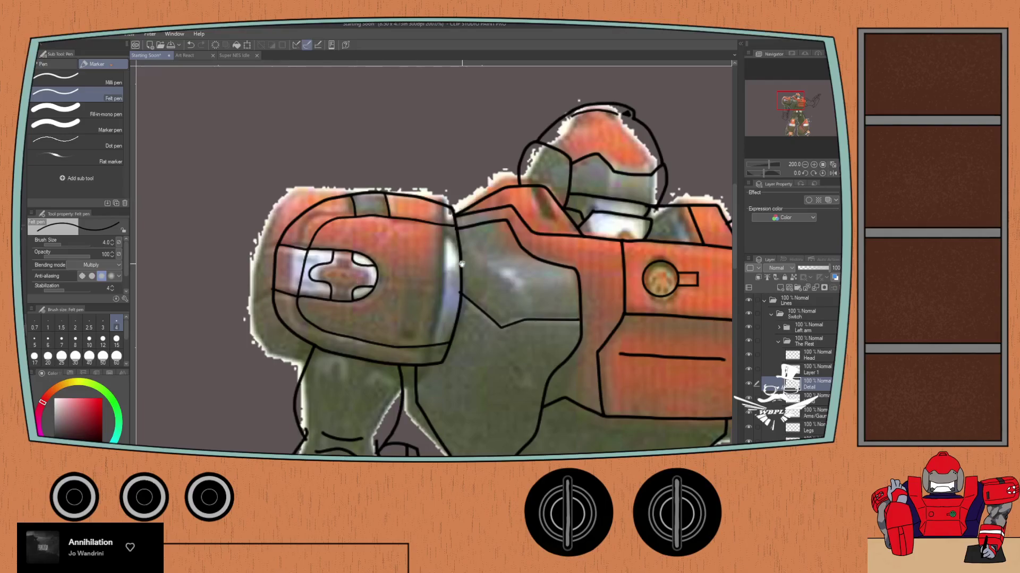
# Step: On the Detail layer, erase the tip of the grey chest panel's line that crosses the shoulder armour's outline
pyautogui.moveTo(459, 262); pyautogui.dragTo(311, 225)
pyautogui.scroll(2, 357, 239)
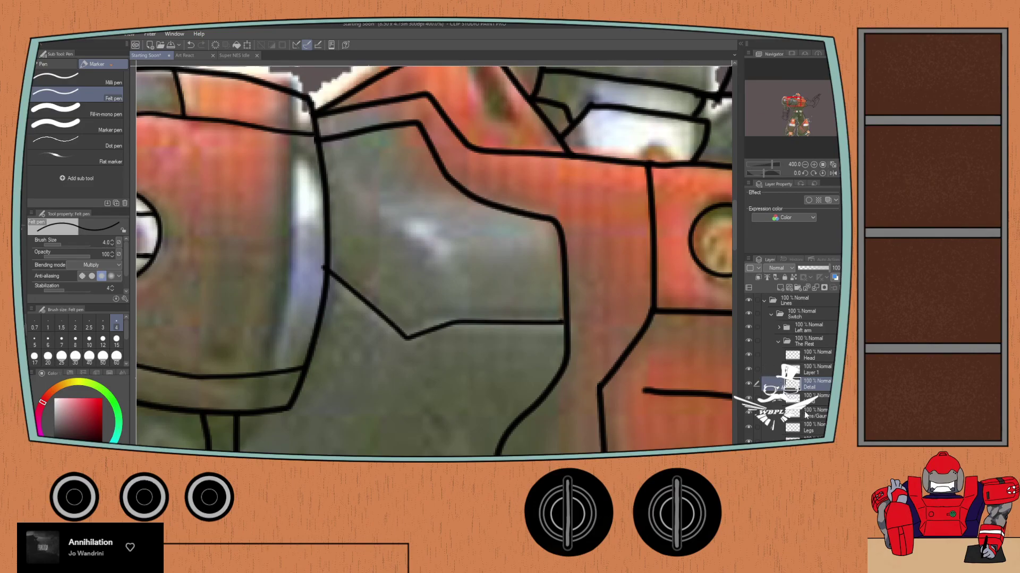
pyautogui.click(808, 437)
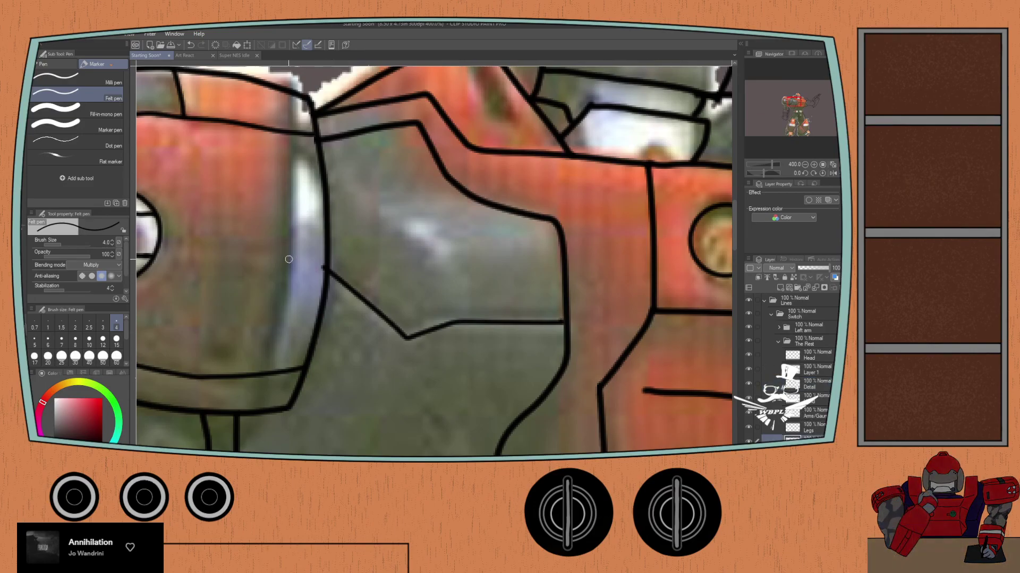
pyautogui.press('e')
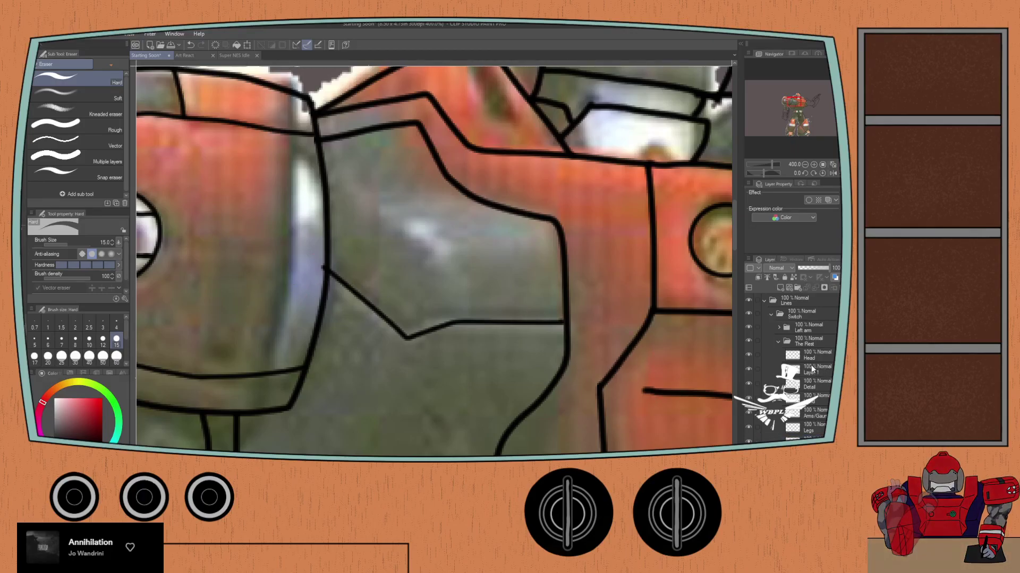
pyautogui.click(809, 383)
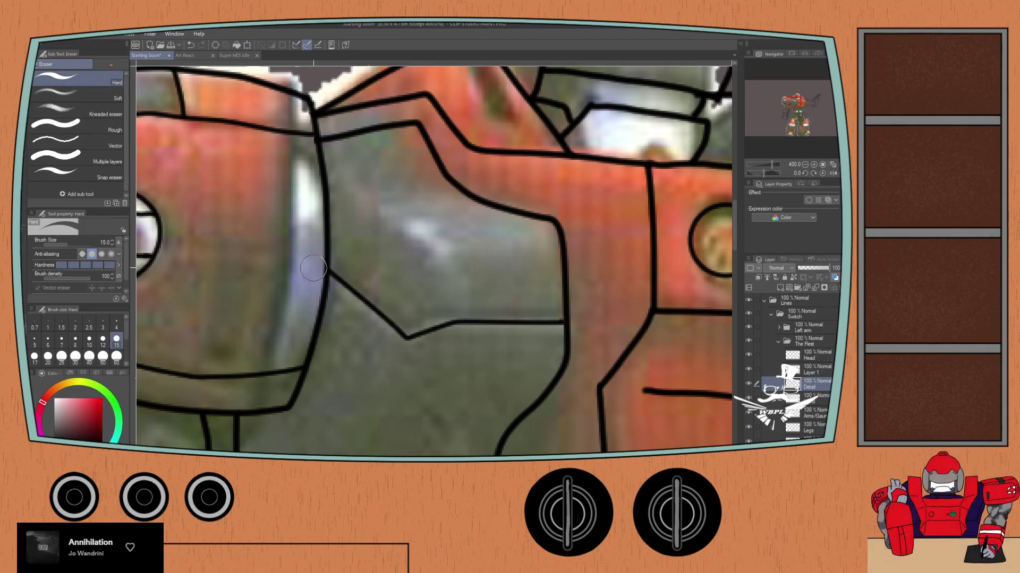
pyautogui.scroll(-3, 271, 279)
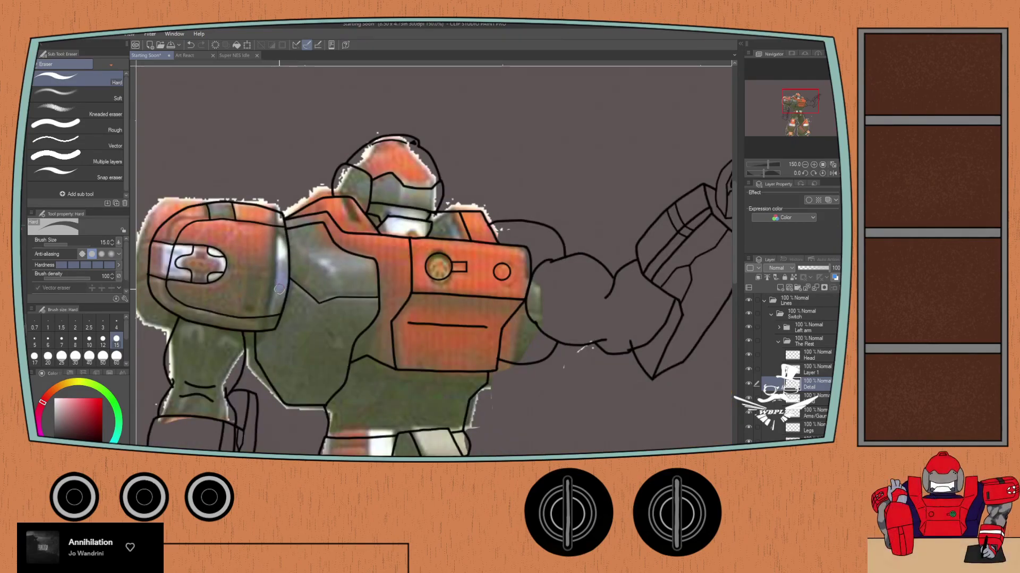
pyautogui.moveTo(253, 306); pyautogui.dragTo(326, 323)
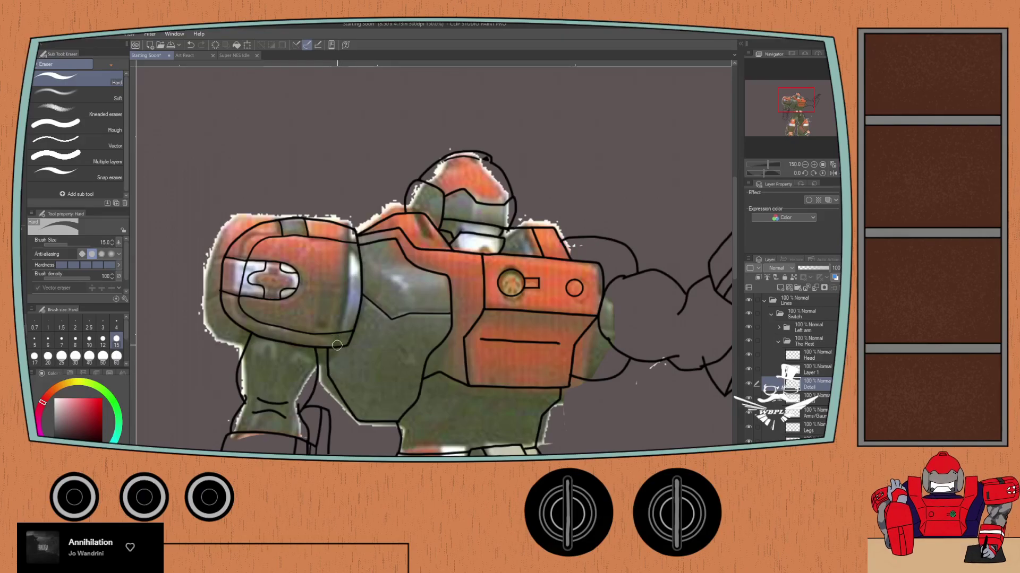
pyautogui.scroll(1, 383, 317)
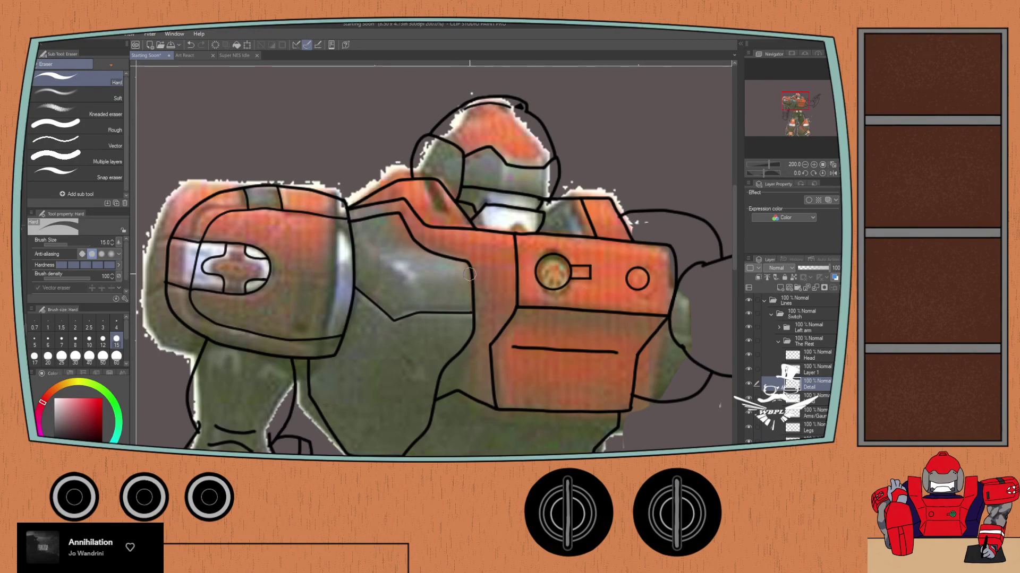
# Step: With the Felt pen, draw facet lines on the grey upper chest panel: a diagonal running into a horizontal edge, plus a short vertical edge
pyautogui.press('p')
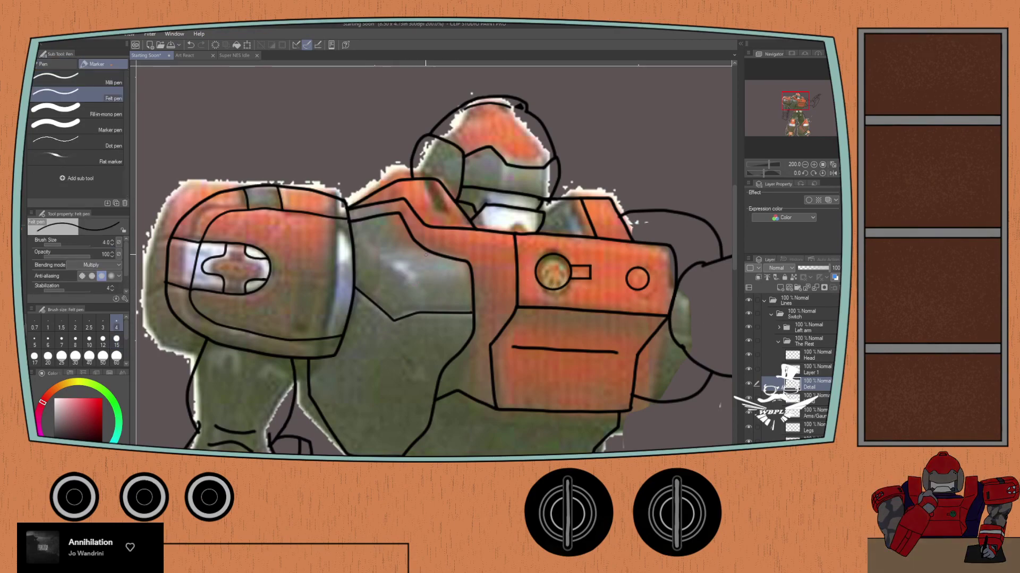
pyautogui.scroll(2, 435, 275)
pyautogui.scroll(-2, 403, 308)
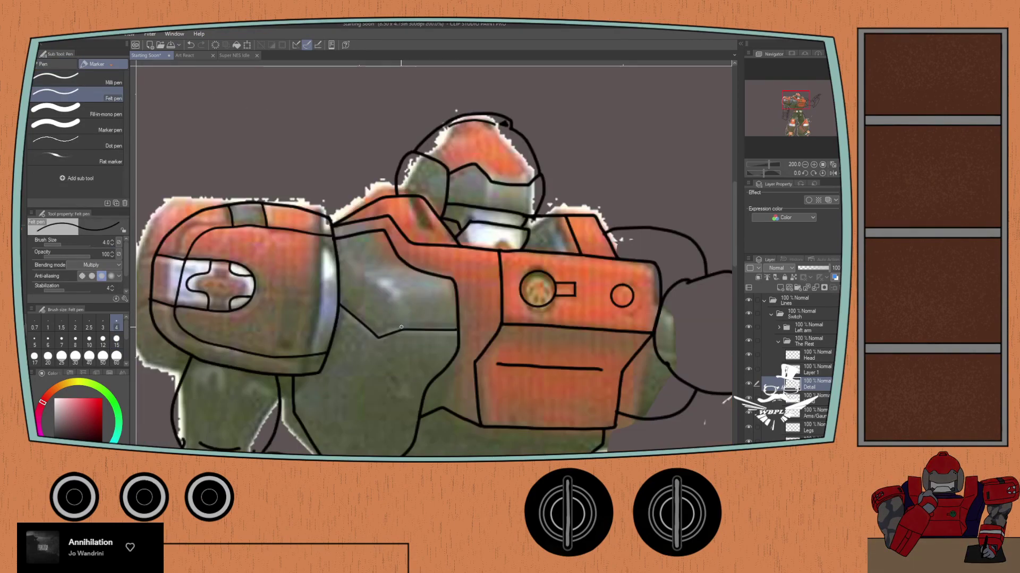
pyautogui.moveTo(394, 291); pyautogui.dragTo(370, 272)
pyautogui.hotkey('ctrl', 'z')
pyautogui.hotkey('ctrl', 'z')
pyautogui.moveTo(344, 256); pyautogui.dragTo(396, 309)
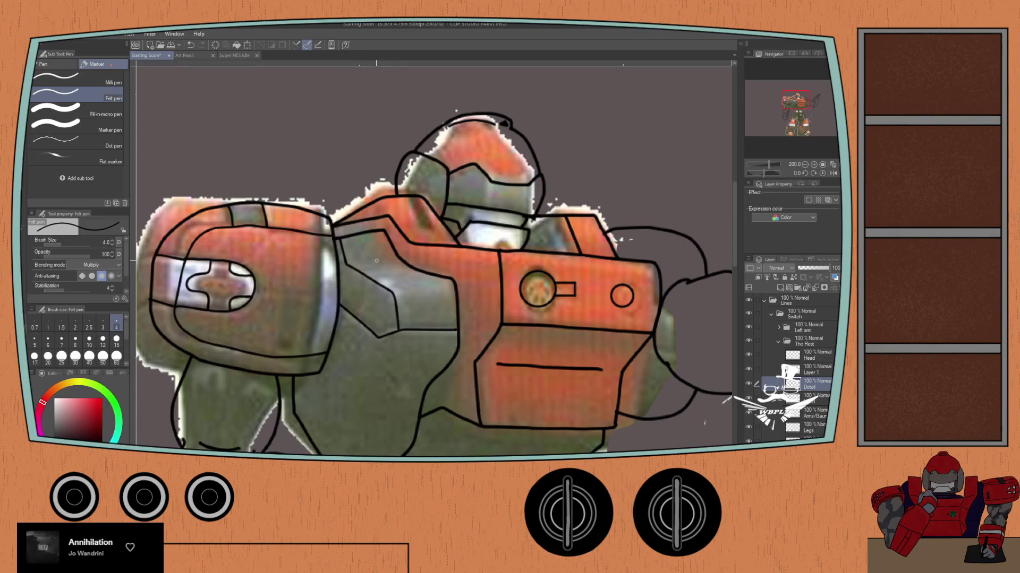
pyautogui.hotkey('ctrl', 'z')
pyautogui.moveTo(444, 284)
pyautogui.mouseDown()
pyautogui.moveTo(386, 281)
pyautogui.moveTo(368, 267)
pyautogui.moveTo(373, 244)
pyautogui.moveTo(392, 284)
pyautogui.moveTo(346, 250)
pyautogui.mouseUp()
pyautogui.hotkey('ctrl', 'z')
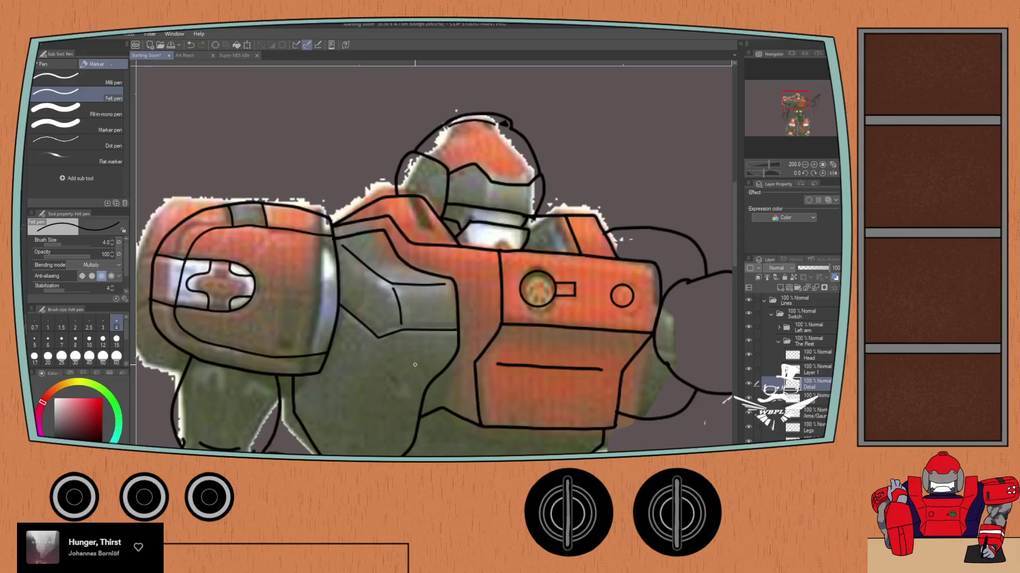
# Step: Draw broken crease lines on the grey lower torso panel, with a short upper stroke and a longer diagonal stroke beneath it
pyautogui.moveTo(408, 375); pyautogui.dragTo(423, 307)
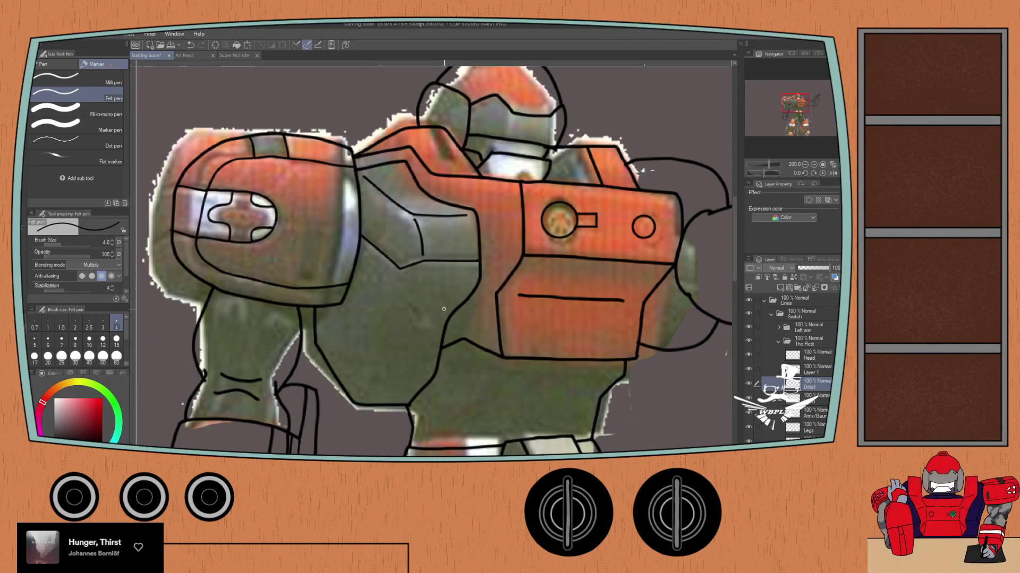
pyautogui.moveTo(430, 307)
pyautogui.mouseDown()
pyautogui.moveTo(417, 307)
pyautogui.moveTo(415, 296)
pyautogui.mouseUp()
pyautogui.moveTo(386, 350)
pyautogui.mouseDown()
pyautogui.moveTo(367, 391)
pyautogui.moveTo(407, 319)
pyautogui.moveTo(449, 306)
pyautogui.mouseUp()
pyautogui.hotkey('ctrl', 'z')
pyautogui.hotkey('ctrl', 'z')
pyautogui.hotkey('ctrl', 'z')
pyautogui.moveTo(422, 270); pyautogui.dragTo(416, 297)
pyautogui.hotkey('ctrl', 'z')
pyautogui.hotkey('ctrl', 'z')
pyautogui.hotkey('ctrl', 'z')
pyautogui.moveTo(362, 398); pyautogui.dragTo(398, 329)
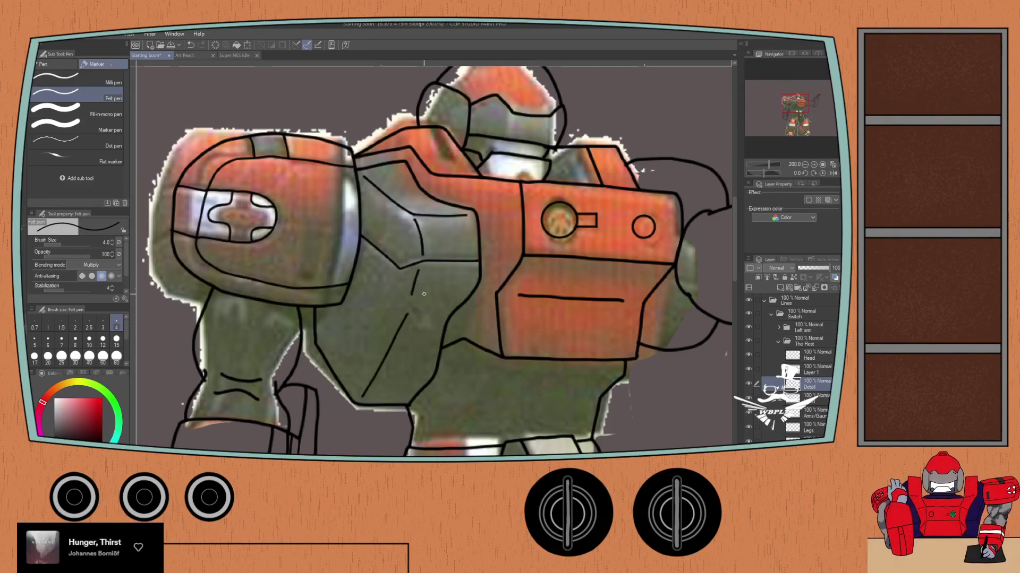
pyautogui.moveTo(419, 298)
pyautogui.mouseDown()
pyautogui.moveTo(421, 273)
pyautogui.moveTo(416, 295)
pyautogui.mouseUp()
pyautogui.hotkey('ctrl', 'z')
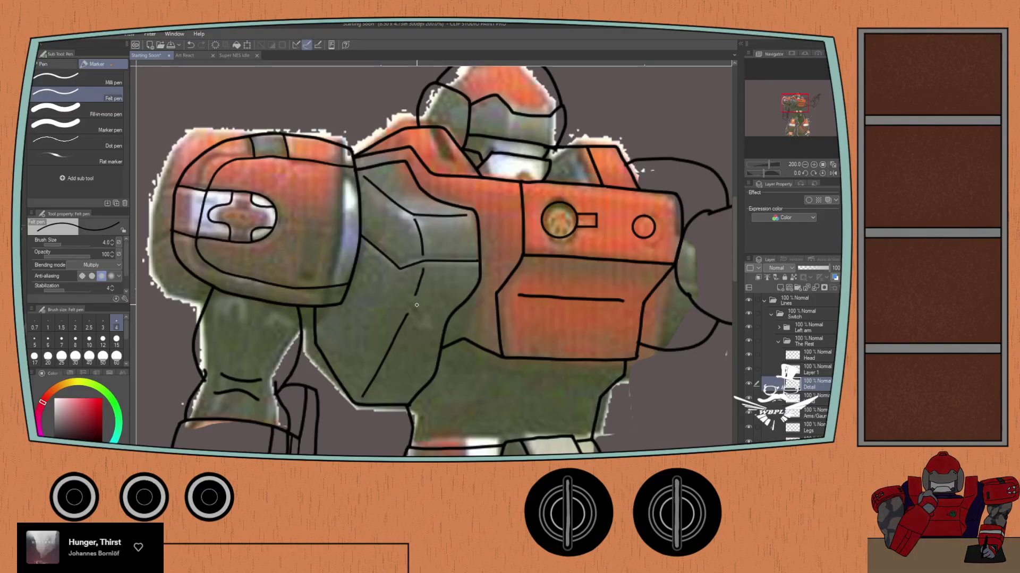
pyautogui.hotkey('ctrl', 'z')
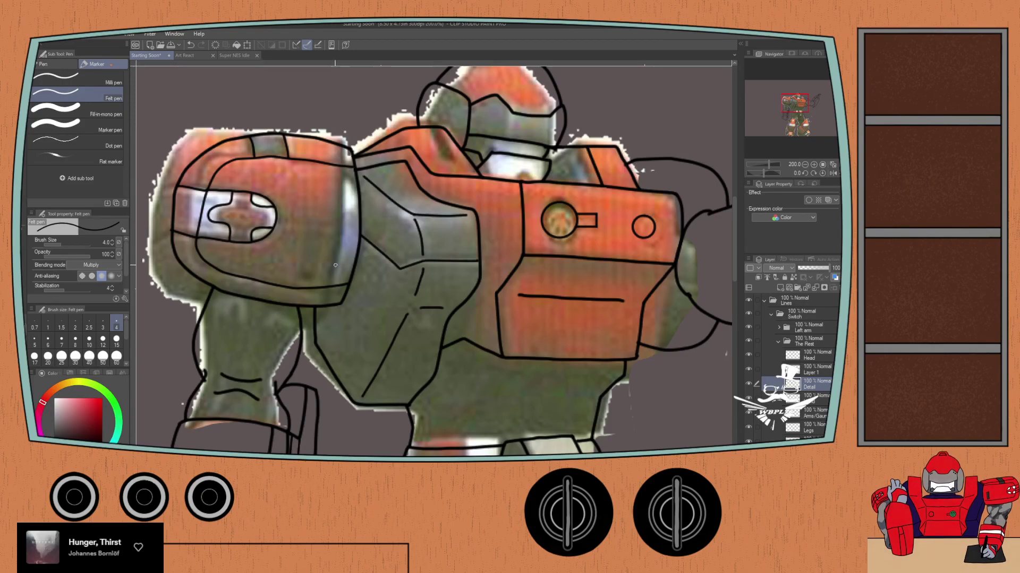
# Step: On the empty canvas beside the robot, sketch an inverted V with a vertical double-headed arrow labelled 6
pyautogui.hscroll(-5, 337, 265)
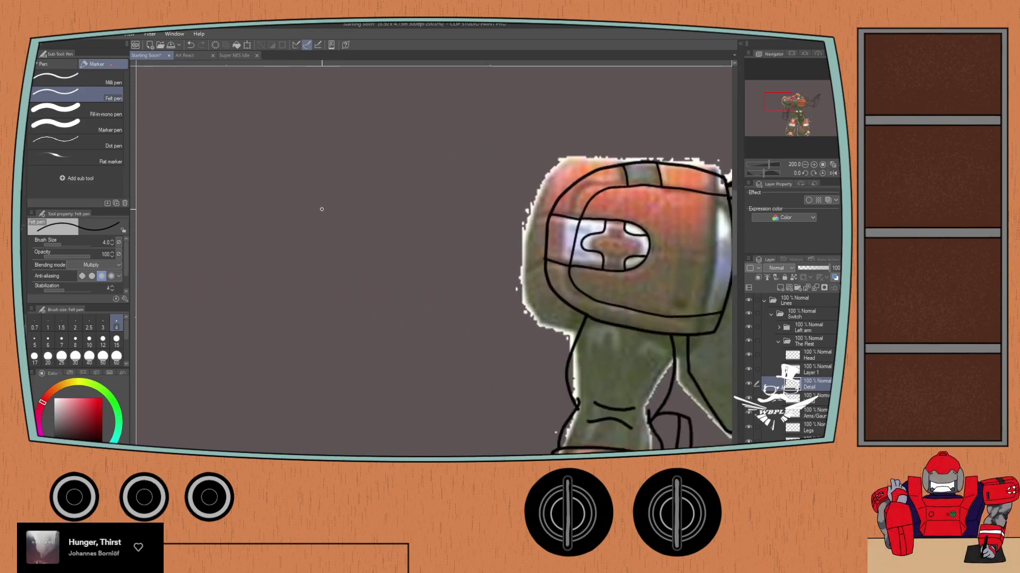
pyautogui.moveTo(322, 178); pyautogui.dragTo(285, 283)
pyautogui.moveTo(322, 178); pyautogui.dragTo(356, 273)
pyautogui.hotkey('ctrl', 'z')
pyautogui.moveTo(322, 178); pyautogui.dragTo(356, 273)
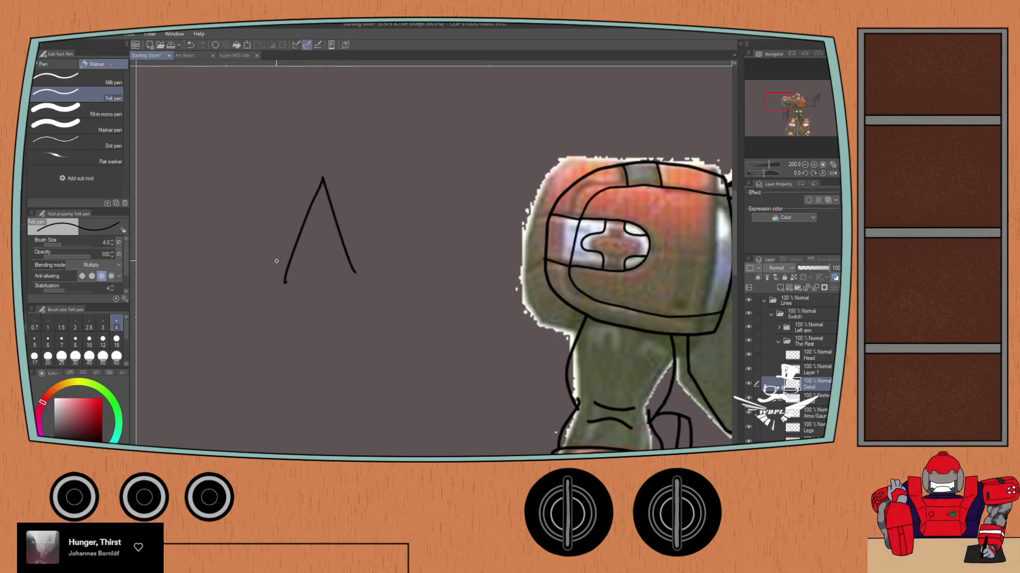
pyautogui.moveTo(266, 273); pyautogui.dragTo(277, 273)
pyautogui.moveTo(267, 228); pyautogui.dragTo(269, 243)
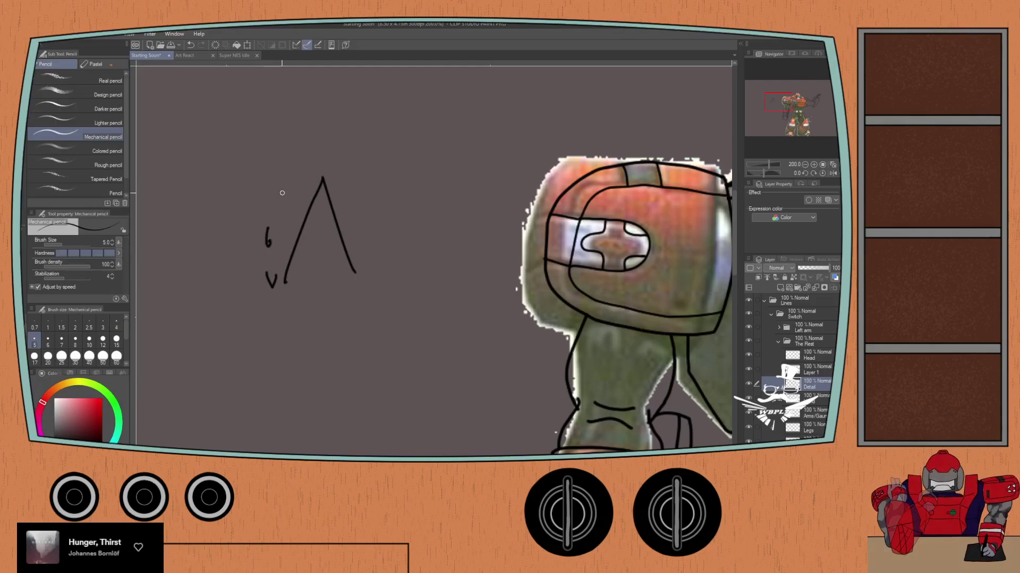
pyautogui.moveTo(269, 203); pyautogui.dragTo(265, 172)
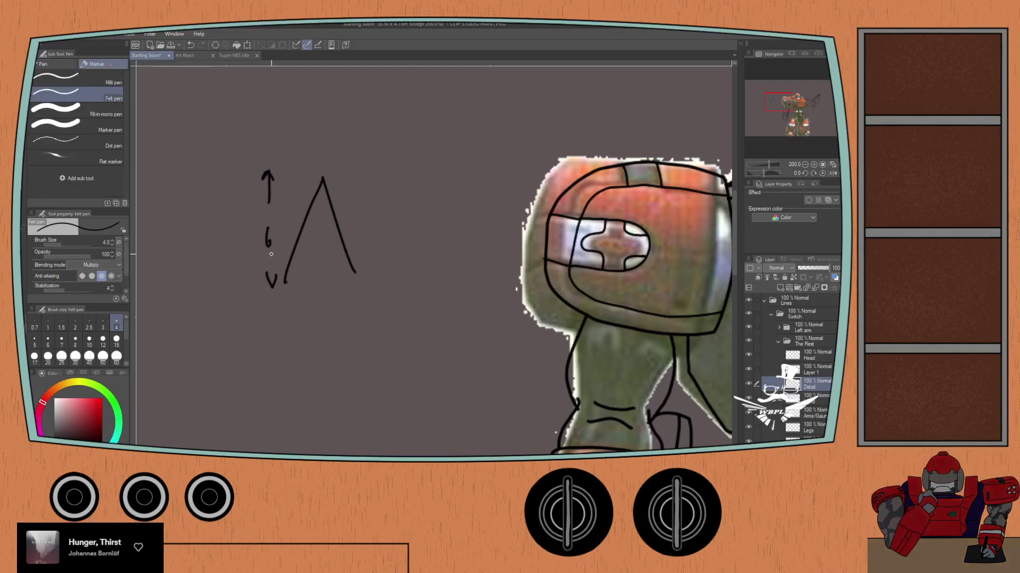
pyautogui.moveTo(269, 242); pyautogui.dragTo(268, 237)
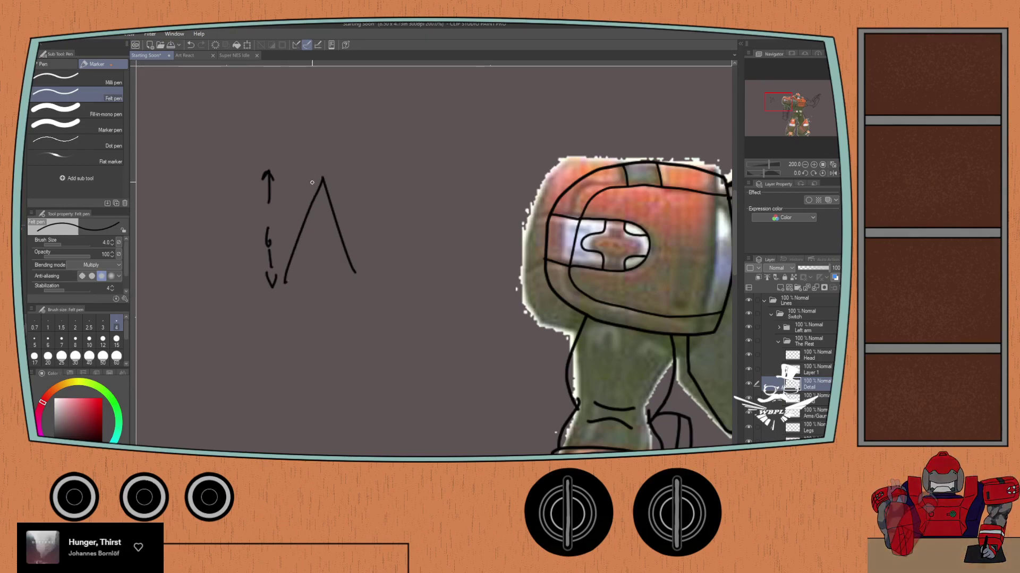
# Step: Extend the inverted V with two longer overlapping strokes and add a second, taller double-headed height arrow with a number beside it
pyautogui.moveTo(306, 240); pyautogui.dragTo(266, 371)
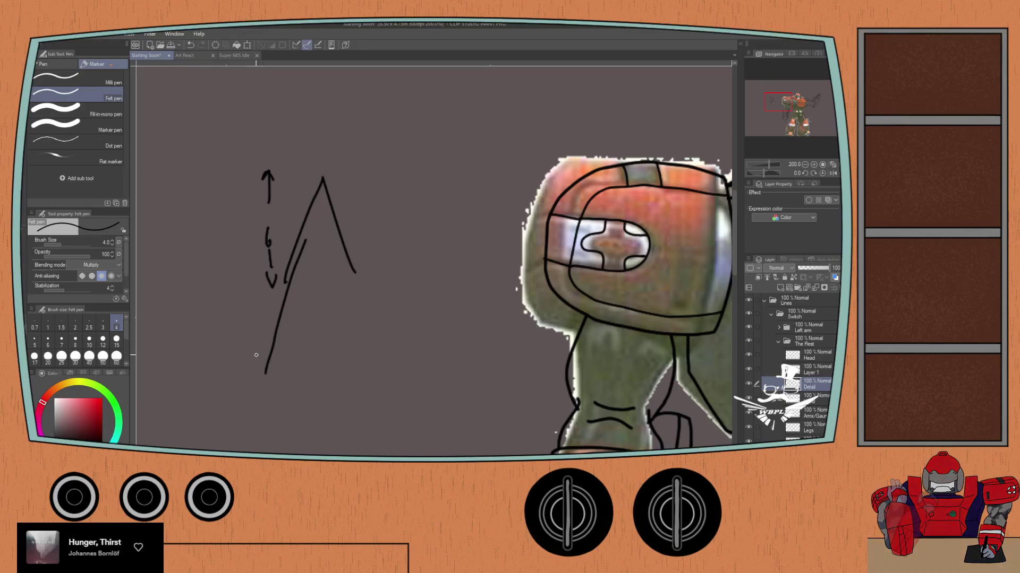
pyautogui.moveTo(336, 242); pyautogui.dragTo(382, 351)
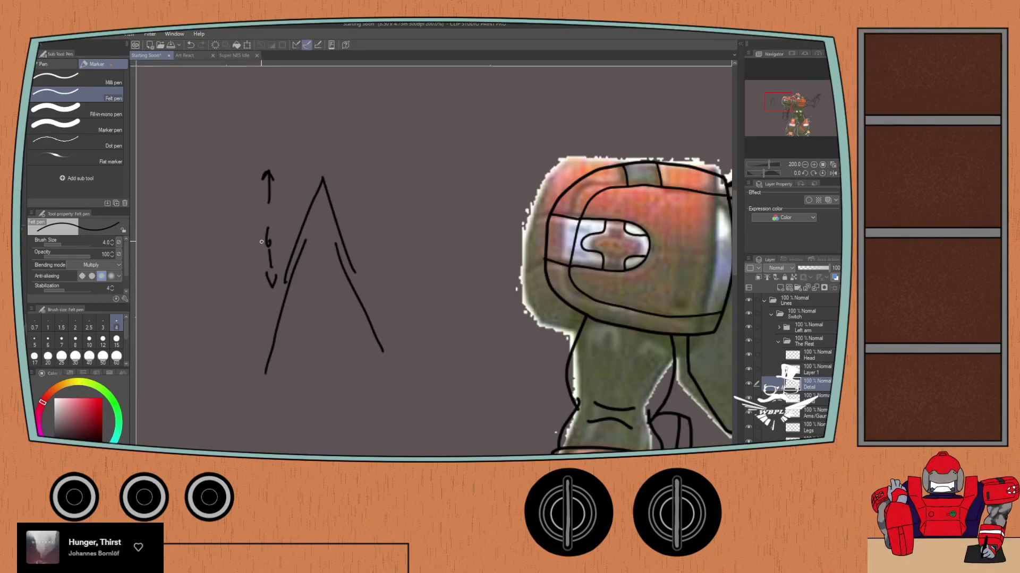
pyautogui.moveTo(222, 271)
pyautogui.mouseDown()
pyautogui.moveTo(223, 285)
pyautogui.moveTo(237, 286)
pyautogui.mouseUp()
pyautogui.moveTo(227, 299)
pyautogui.mouseDown()
pyautogui.moveTo(230, 367)
pyautogui.moveTo(238, 355)
pyautogui.mouseUp()
pyautogui.moveTo(225, 248)
pyautogui.mouseDown()
pyautogui.moveTo(223, 193)
pyautogui.moveTo(234, 207)
pyautogui.mouseUp()
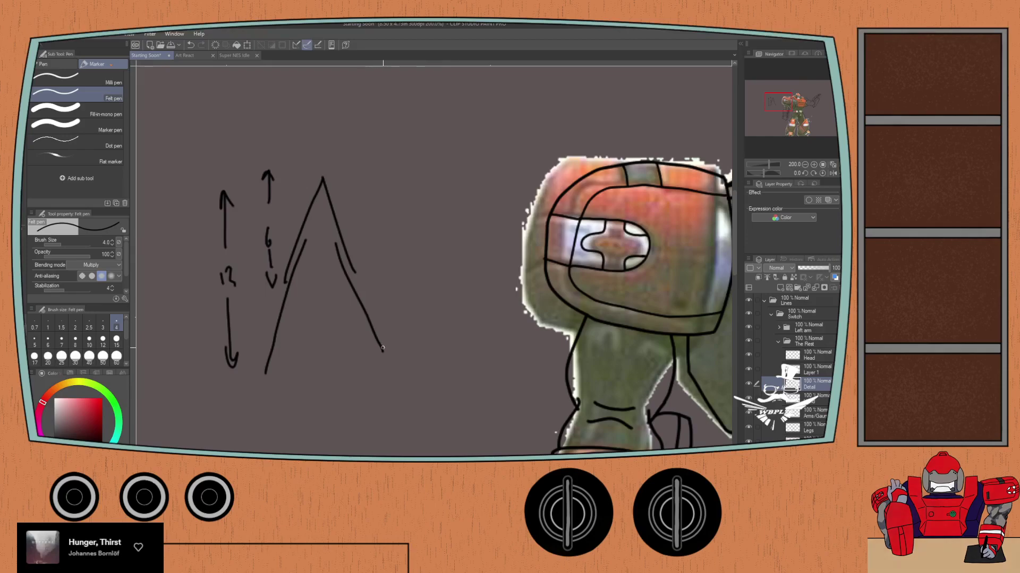
# Step: Circle the peak of the inverted V and draw a long diagonal of short overlapping strokes beside it, redoing the upper strokes
pyautogui.moveTo(319, 170); pyautogui.dragTo(327, 173)
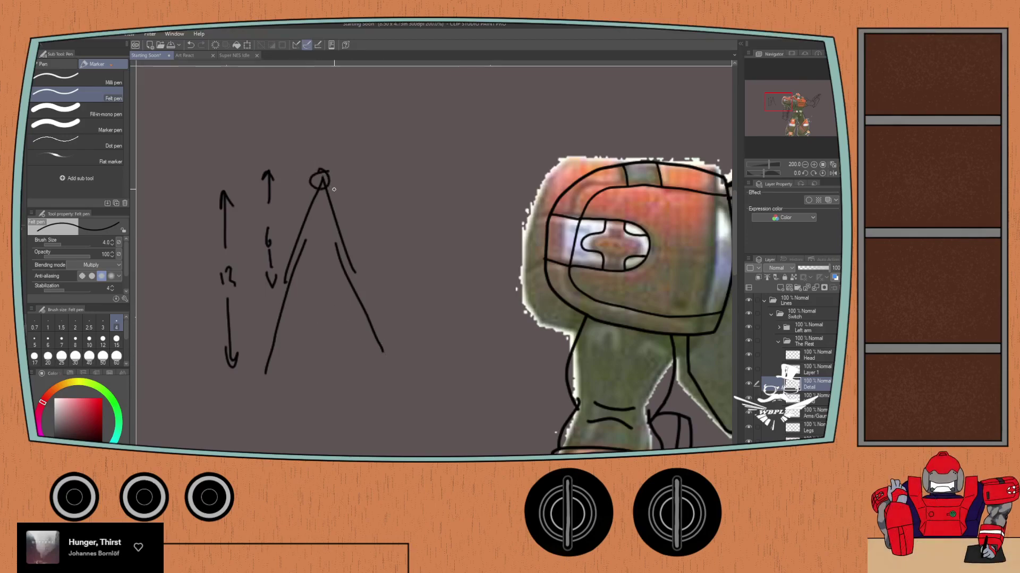
pyautogui.moveTo(297, 429)
pyautogui.mouseDown()
pyautogui.moveTo(419, 192)
pyautogui.moveTo(469, 124)
pyautogui.mouseUp()
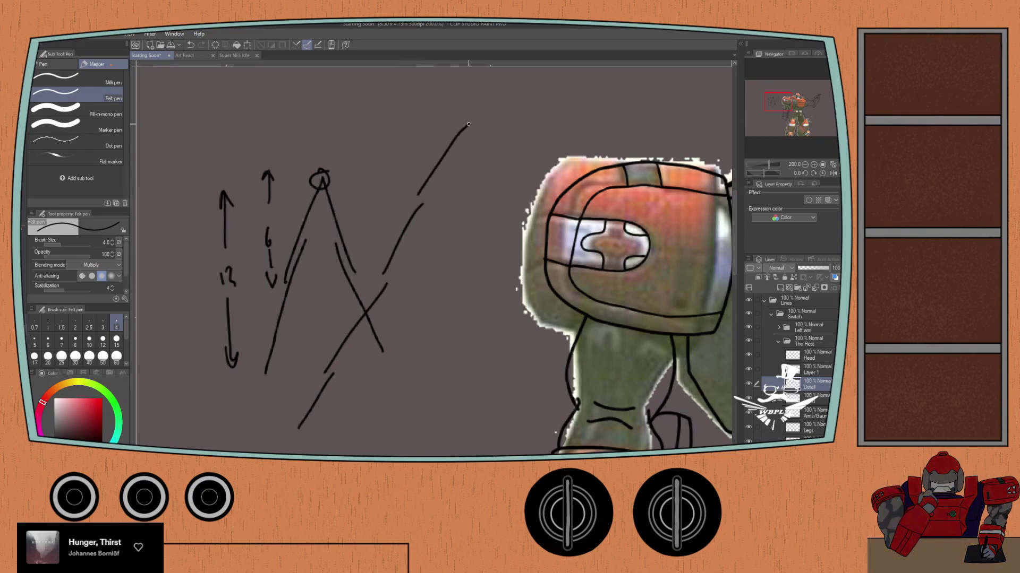
pyautogui.hotkey('ctrl', 'z')
pyautogui.hotkey('ctrl', 'z')
pyautogui.moveTo(394, 269); pyautogui.dragTo(475, 122)
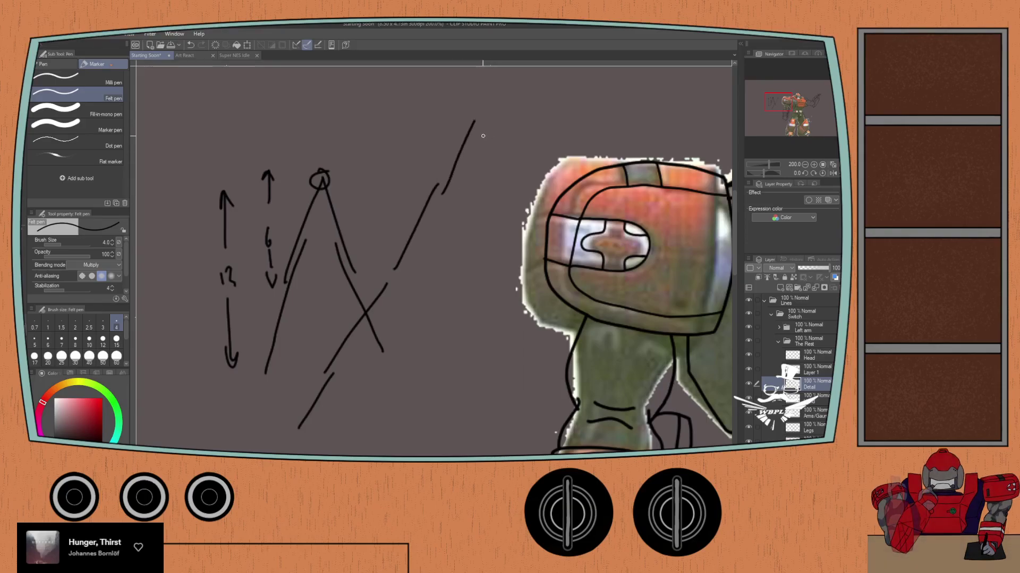
# Step: Add a tall double-headed height arrow labelled 24 beside the long diagonal line
pyautogui.moveTo(477, 133); pyautogui.dragTo(490, 132)
pyautogui.moveTo(448, 283)
pyautogui.mouseDown()
pyautogui.moveTo(466, 294)
pyautogui.moveTo(473, 275)
pyautogui.mouseUp()
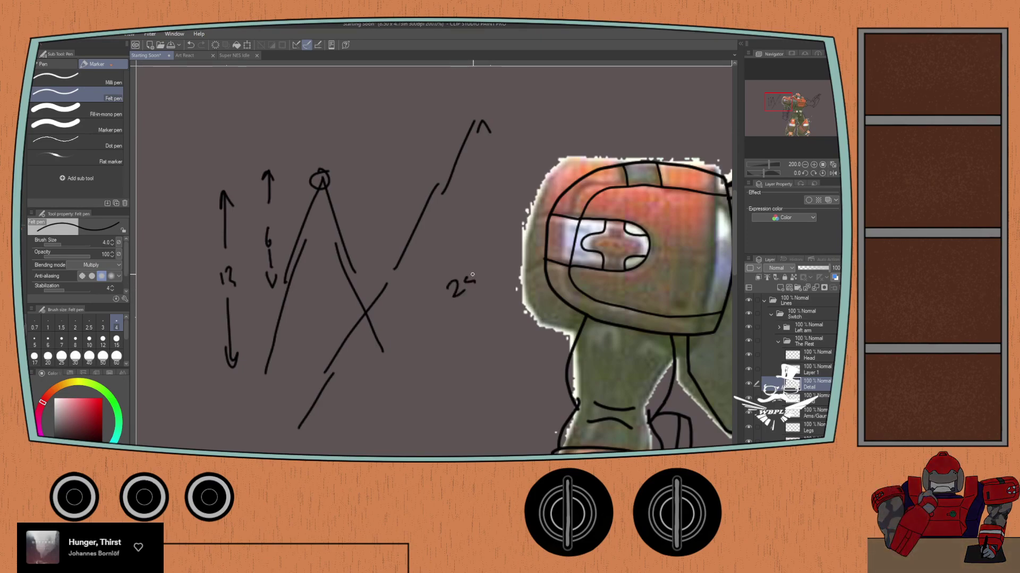
pyautogui.moveTo(455, 336); pyautogui.dragTo(451, 414)
pyautogui.moveTo(440, 399); pyautogui.dragTo(459, 395)
pyautogui.moveTo(481, 123); pyautogui.dragTo(464, 242)
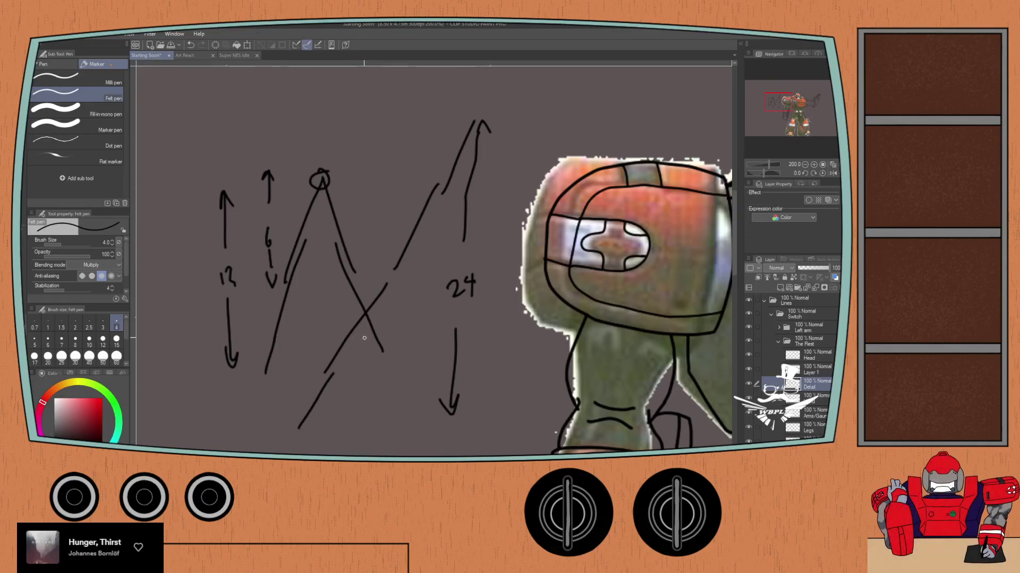
# Step: Undo the long diagonal line and its height arrow labelled 24
pyautogui.hotkey('ctrl', 'z')
pyautogui.hotkey('ctrl', 'z')
pyautogui.hotkey('ctrl', 'z')
pyautogui.hotkey('ctrl', 'z')
pyautogui.hotkey('ctrl', 'z')
pyautogui.hotkey('ctrl', 'z')
pyautogui.hotkey('ctrl', 'z')
pyautogui.hotkey('ctrl', 'z')
pyautogui.hotkey('ctrl', 'z')
pyautogui.hotkey('ctrl', 'z')
pyautogui.hotkey('ctrl', 'z')
pyautogui.hotkey('ctrl', 'z')
pyautogui.hotkey('ctrl', 'z')
pyautogui.hotkey('ctrl', 'z')
pyautogui.hotkey('ctrl', 'z')
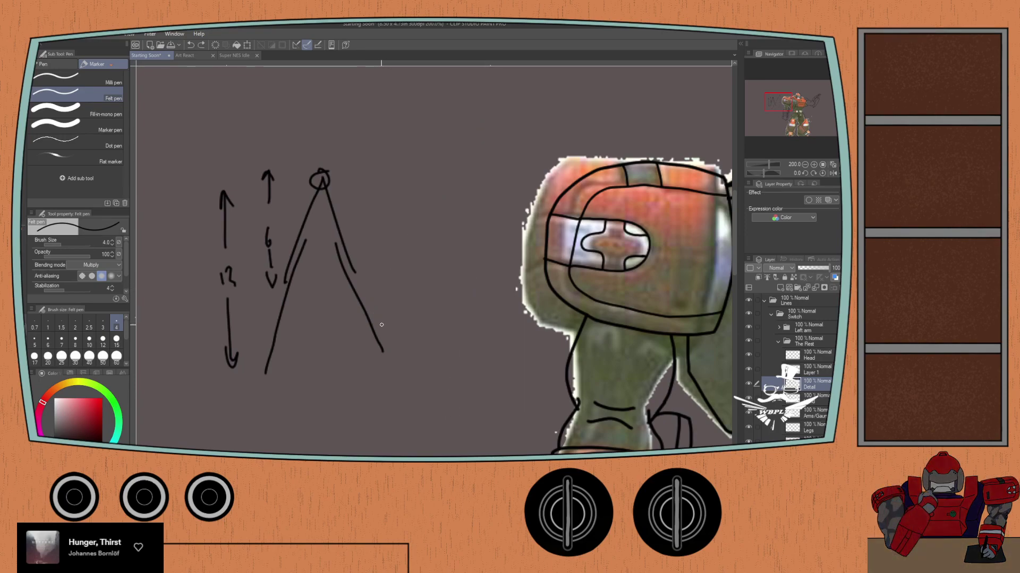
# Step: Undo the rest of the side sketch, including the inverted V, its circled peak and both remaining height arrows
pyautogui.hotkey('ctrl', 'z')
pyautogui.hotkey('ctrl', 'z')
pyautogui.hotkey('ctrl', 'z')
pyautogui.hotkey('ctrl', 'z')
pyautogui.hotkey('ctrl', 'z')
pyautogui.hotkey('ctrl', 'z')
pyautogui.hotkey('ctrl', 'z')
pyautogui.hotkey('ctrl', 'z')
pyautogui.hotkey('ctrl', 'z')
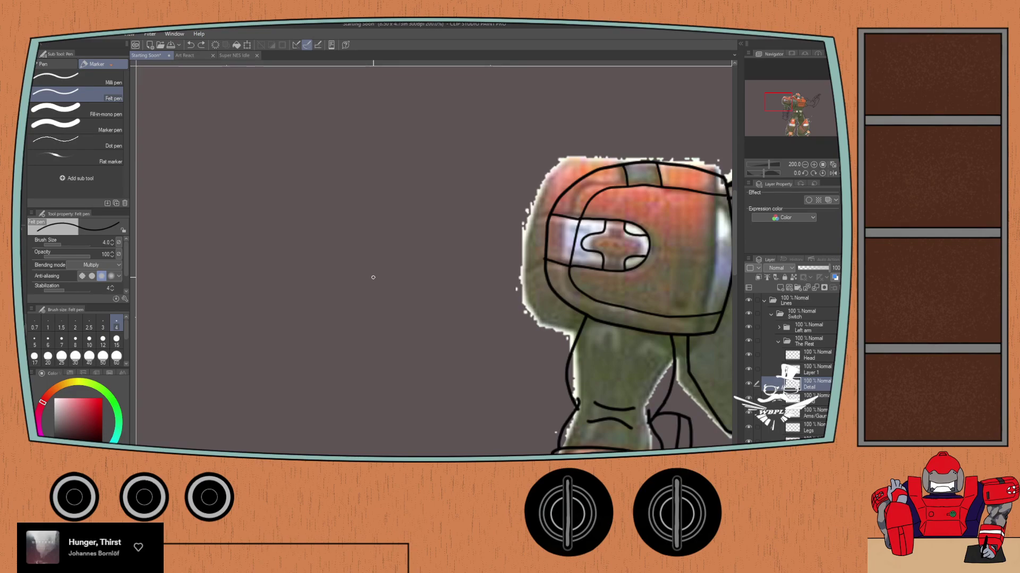
# Step: With the Felt pen, draw a small flat oval clasp on the front of the belt pouch, just below the flap edge
pyautogui.moveTo(497, 240); pyautogui.dragTo(312, 258)
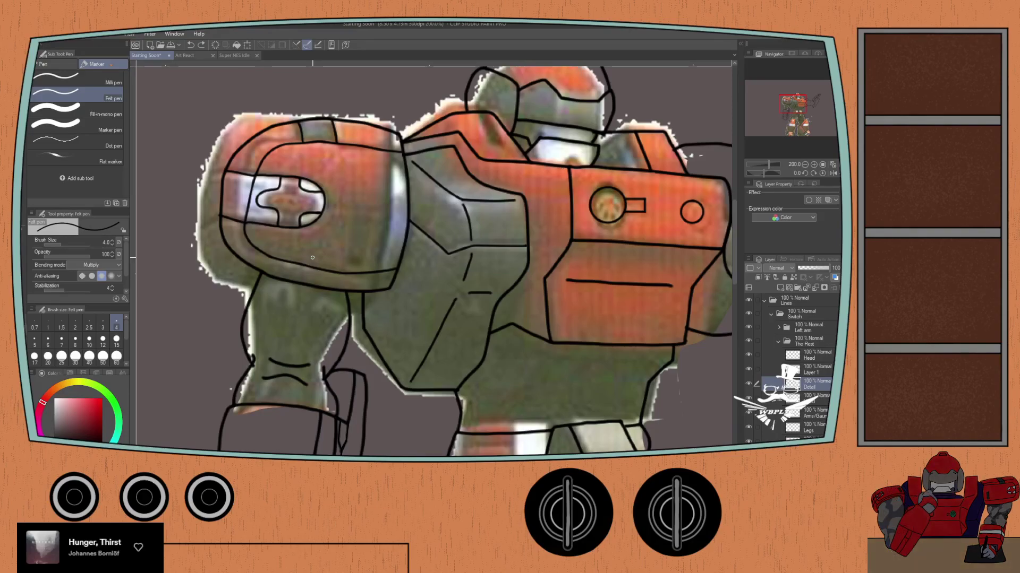
pyautogui.moveTo(350, 241)
pyautogui.mouseDown()
pyautogui.moveTo(314, 254)
pyautogui.moveTo(335, 261)
pyautogui.moveTo(321, 268)
pyautogui.moveTo(276, 279)
pyautogui.moveTo(306, 287)
pyautogui.moveTo(362, 254)
pyautogui.moveTo(382, 352)
pyautogui.mouseUp()
pyautogui.scroll(-3, 363, 254)
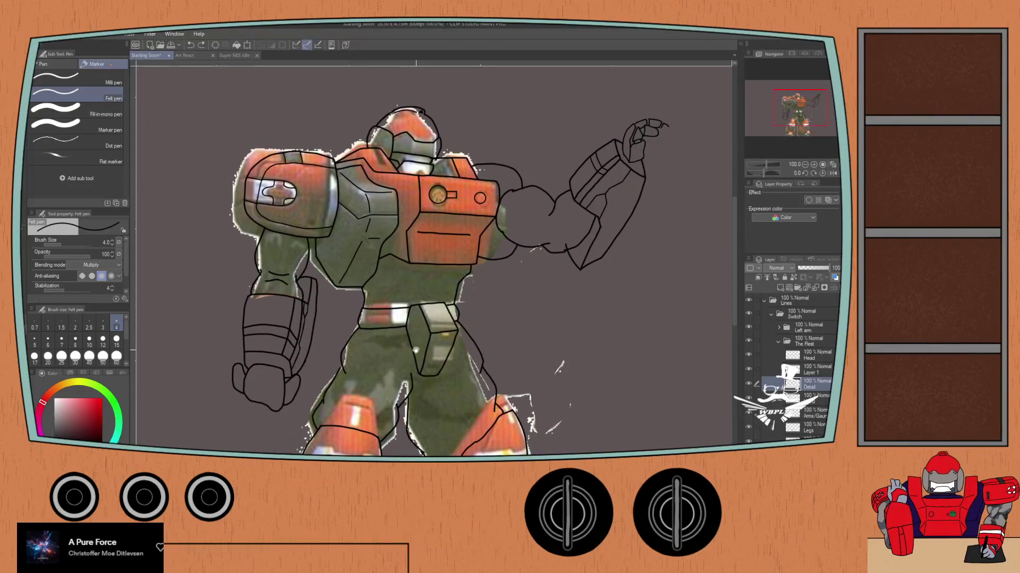
pyautogui.scroll(3, 436, 334)
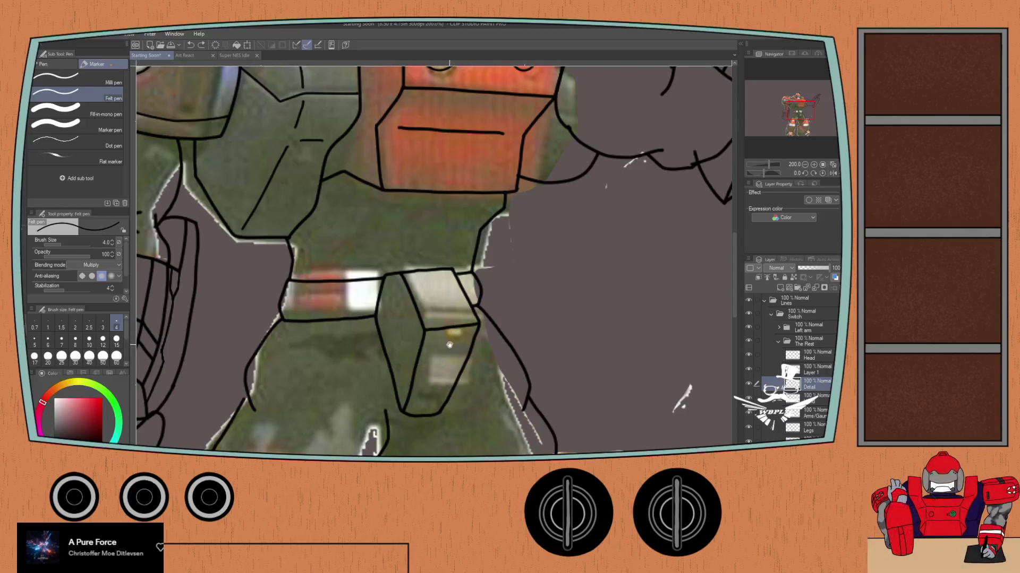
pyautogui.moveTo(457, 320); pyautogui.dragTo(462, 294)
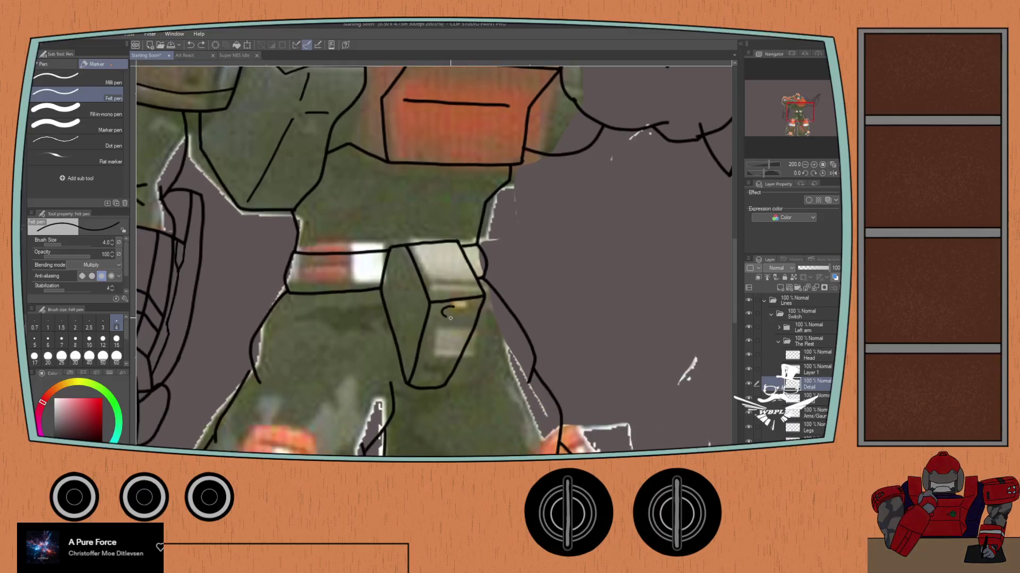
pyautogui.hotkey('ctrl', 'z')
pyautogui.moveTo(461, 314); pyautogui.dragTo(460, 305)
pyautogui.scroll(2, 467, 298)
pyautogui.hotkey('ctrl', 'z')
pyautogui.moveTo(442, 314)
pyautogui.mouseDown()
pyautogui.moveTo(420, 322)
pyautogui.moveTo(449, 329)
pyautogui.moveTo(458, 317)
pyautogui.moveTo(418, 323)
pyautogui.moveTo(445, 329)
pyautogui.moveTo(458, 316)
pyautogui.moveTo(424, 317)
pyautogui.mouseUp()
pyautogui.hotkey('ctrl', 'z')
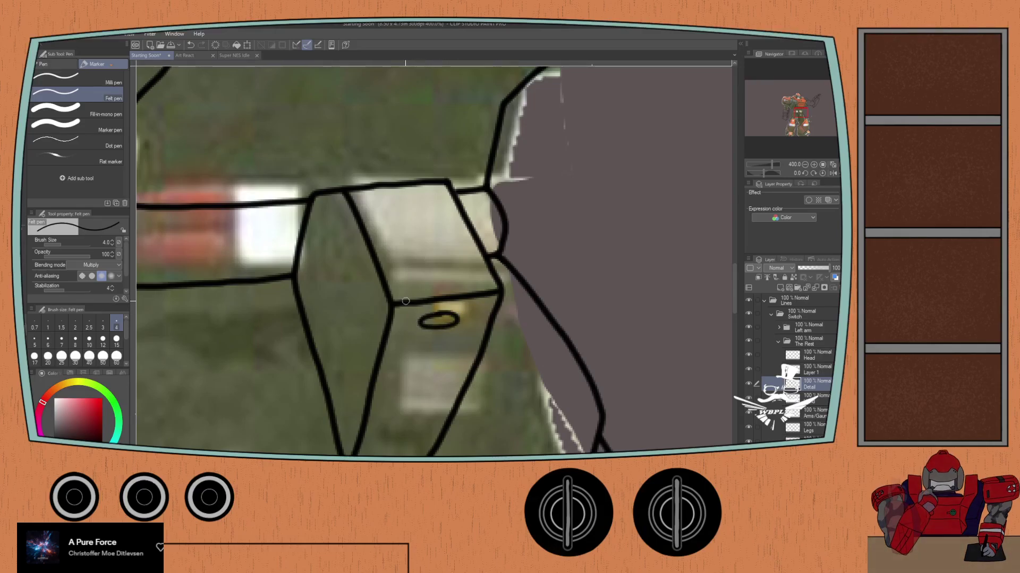
# Step: On the bent leg's knee guard, draw a small narrow panel on the orange top and outline the notched white band
pyautogui.scroll(-4, 424, 317)
pyautogui.moveTo(404, 235)
pyautogui.mouseDown()
pyautogui.moveTo(354, 276)
pyautogui.moveTo(393, 246)
pyautogui.mouseUp()
pyautogui.moveTo(386, 292); pyautogui.dragTo(372, 239)
pyautogui.scroll(1, 398, 352)
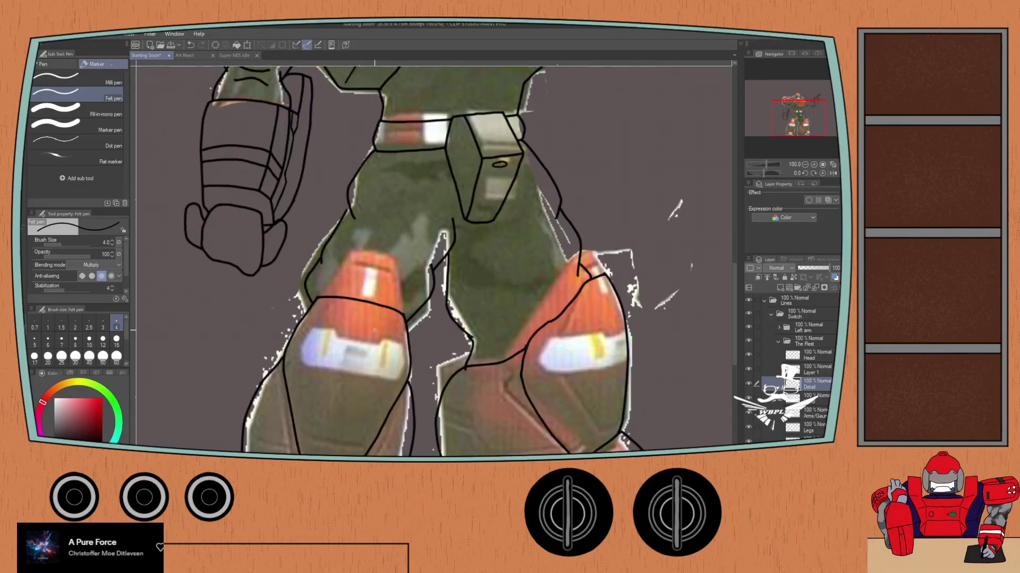
pyautogui.moveTo(371, 298); pyautogui.dragTo(419, 245)
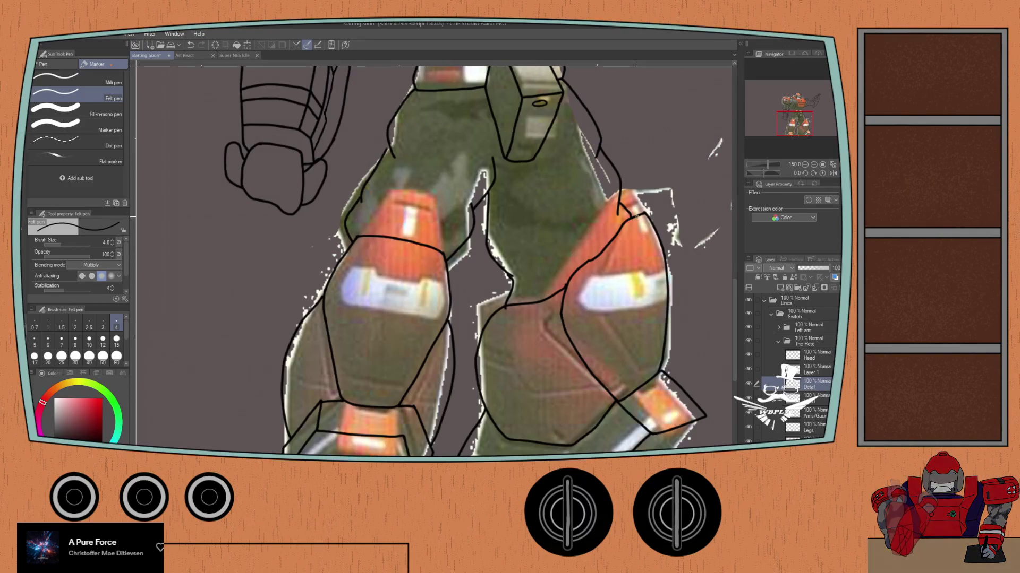
pyautogui.scroll(1, 633, 232)
pyautogui.moveTo(611, 234)
pyautogui.mouseDown()
pyautogui.moveTo(577, 211)
pyautogui.moveTo(590, 209)
pyautogui.moveTo(607, 240)
pyautogui.mouseUp()
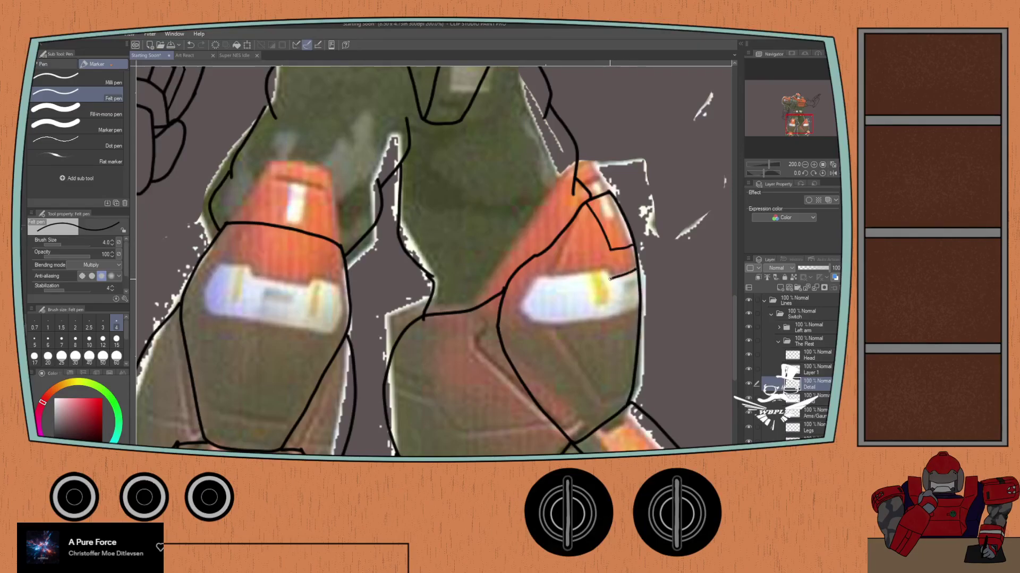
pyautogui.moveTo(559, 274)
pyautogui.mouseDown()
pyautogui.moveTo(533, 280)
pyautogui.moveTo(517, 309)
pyautogui.moveTo(534, 321)
pyautogui.moveTo(613, 315)
pyautogui.mouseUp()
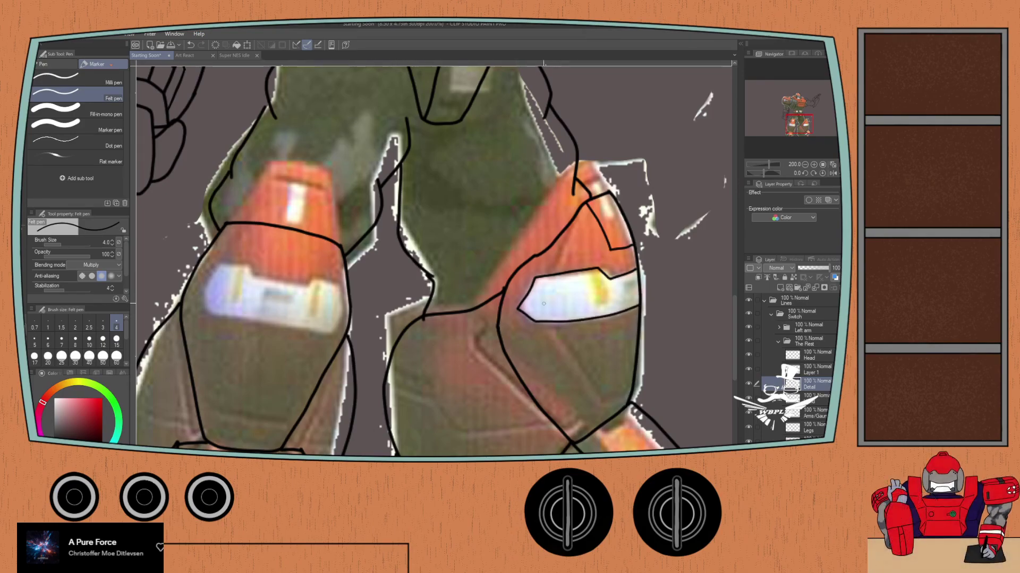
# Step: Outline the notched white band on the straight leg's knee guard as a closed shape
pyautogui.moveTo(333, 318)
pyautogui.mouseDown()
pyautogui.moveTo(382, 306)
pyautogui.moveTo(408, 276)
pyautogui.moveTo(453, 274)
pyautogui.moveTo(459, 301)
pyautogui.moveTo(445, 324)
pyautogui.moveTo(399, 277)
pyautogui.moveTo(375, 270)
pyautogui.moveTo(411, 276)
pyautogui.moveTo(372, 269)
pyautogui.mouseUp()
pyautogui.hotkey('ctrl', 'z')
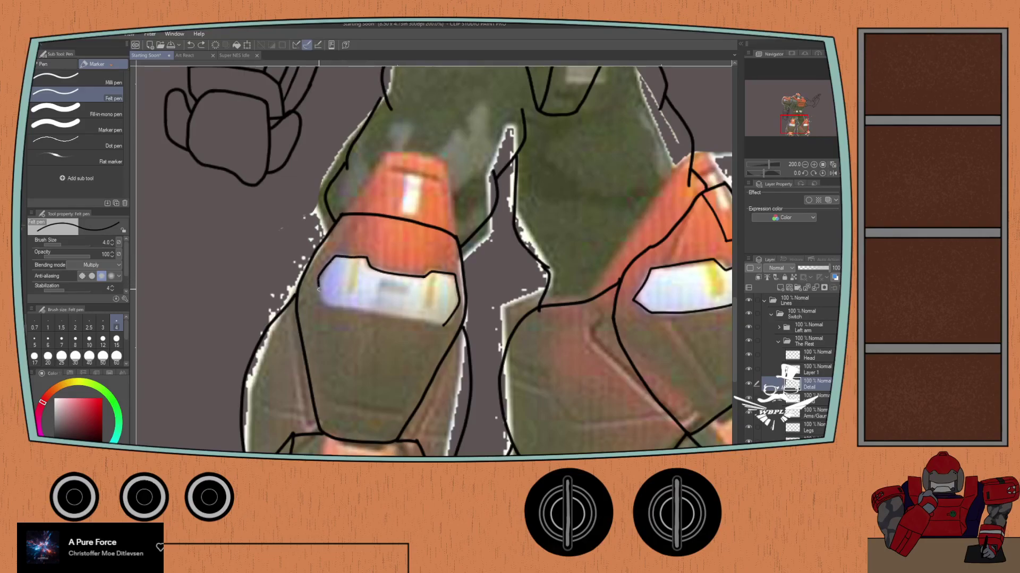
pyautogui.moveTo(322, 299); pyautogui.dragTo(411, 319)
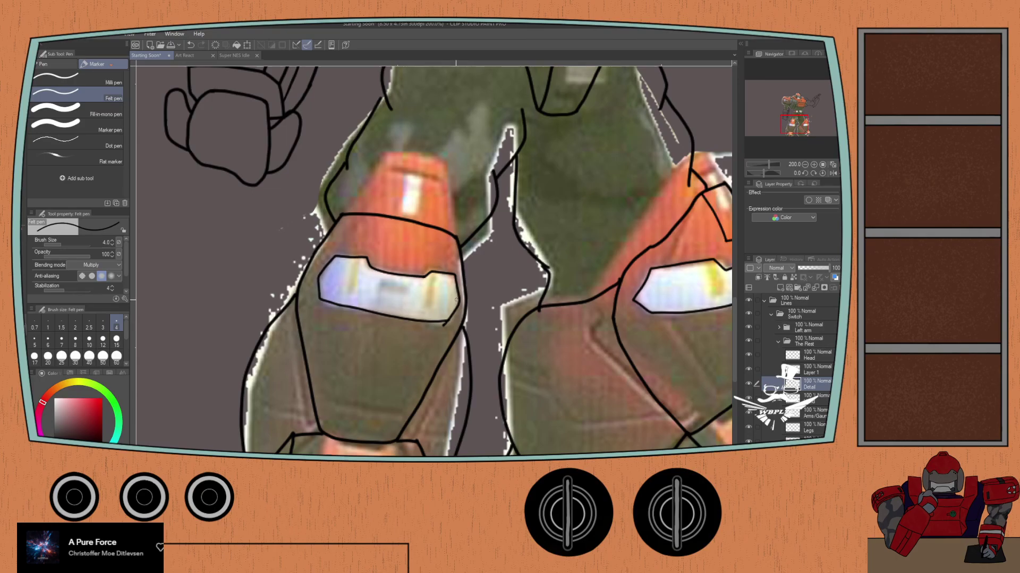
pyautogui.scroll(3, 433, 320)
pyautogui.press('e')
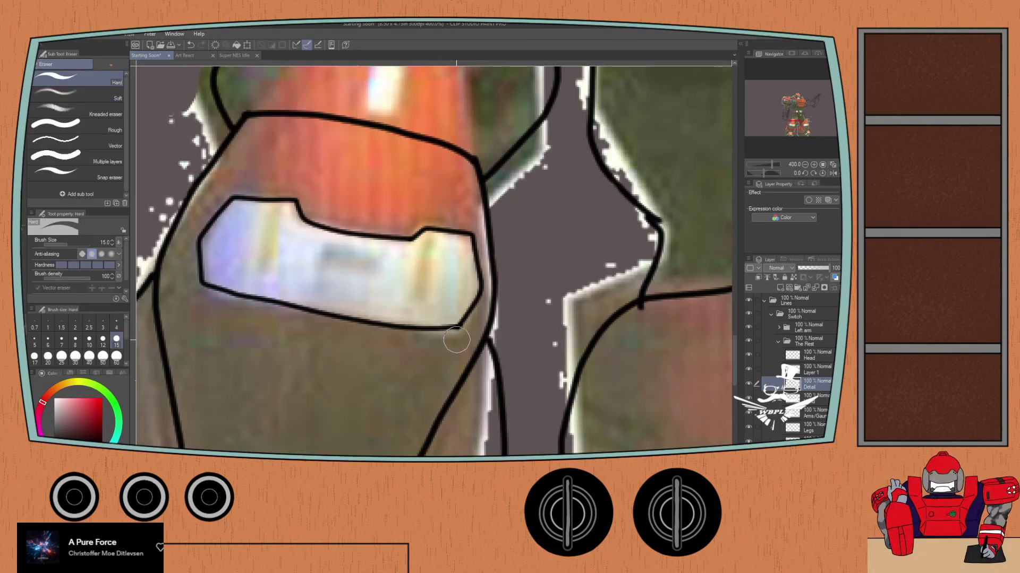
pyautogui.scroll(-3, 453, 357)
pyautogui.moveTo(457, 364); pyautogui.dragTo(393, 260)
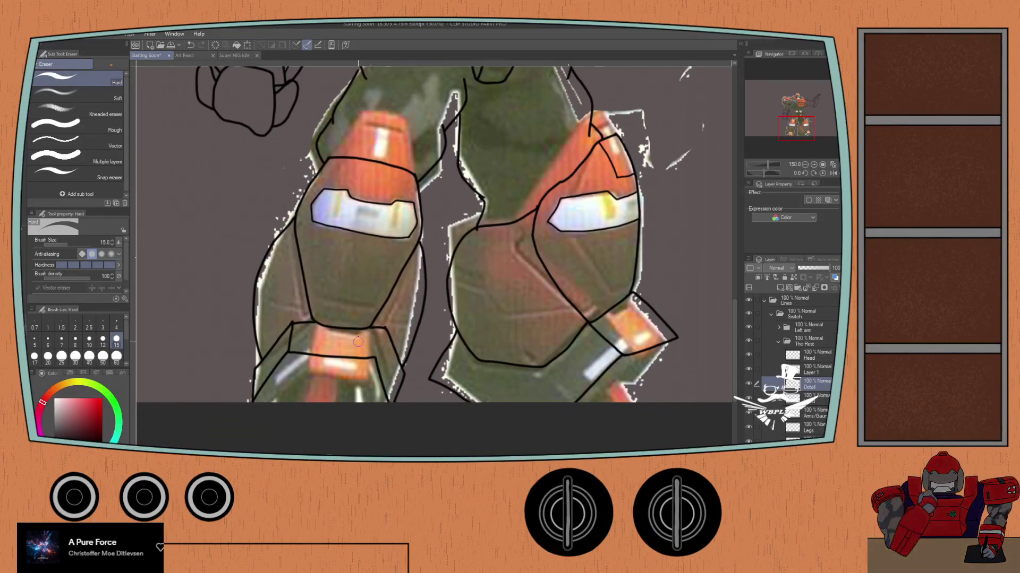
pyautogui.scroll(1, 354, 342)
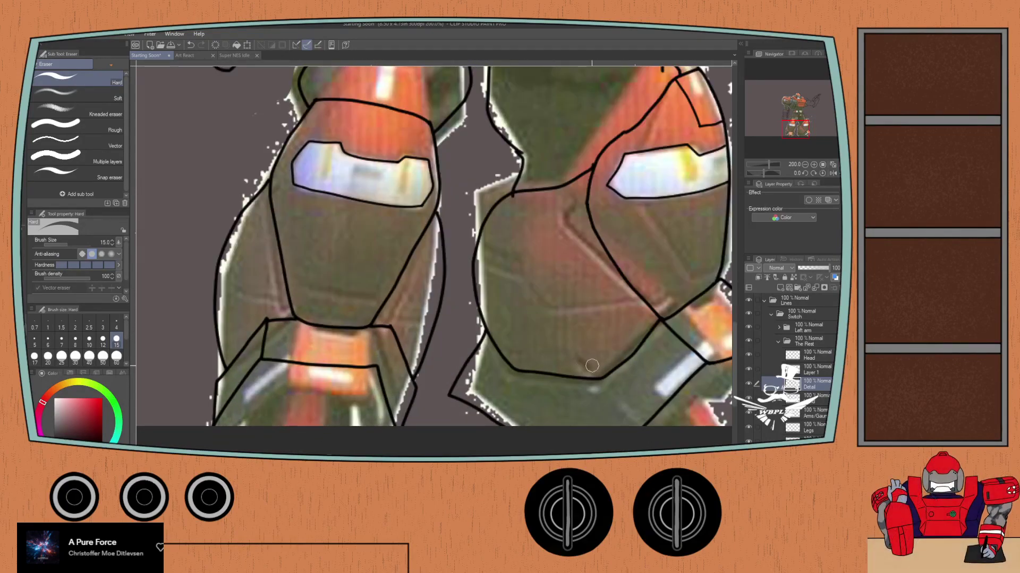
pyautogui.moveTo(498, 353); pyautogui.dragTo(341, 303)
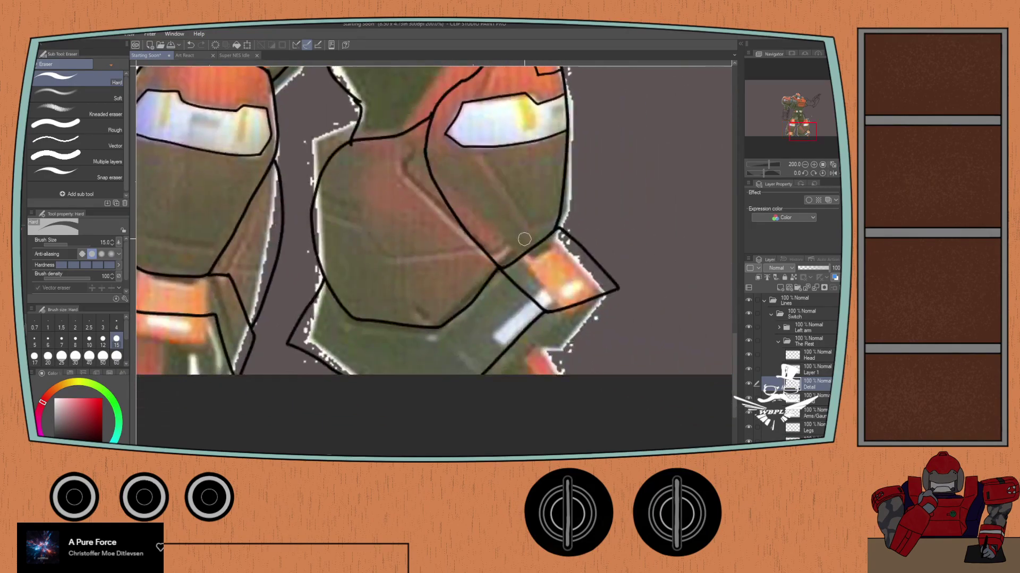
pyautogui.press('p')
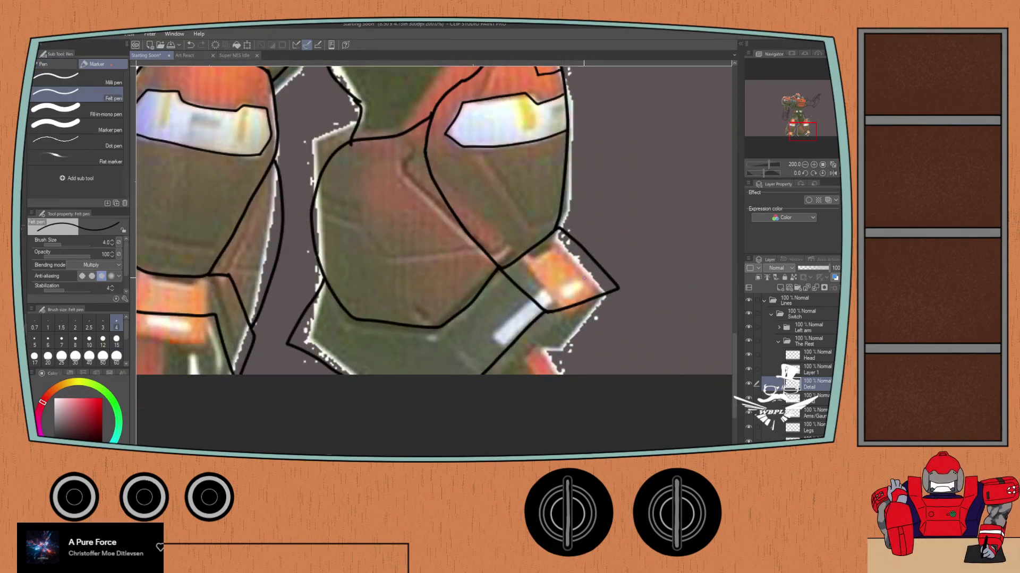
pyautogui.moveTo(592, 275); pyautogui.dragTo(556, 287)
pyautogui.hotkey('ctrl', 'z')
pyautogui.hotkey('ctrl', 'z')
pyautogui.moveTo(556, 304)
pyautogui.mouseDown()
pyautogui.moveTo(590, 286)
pyautogui.moveTo(556, 298)
pyautogui.mouseUp()
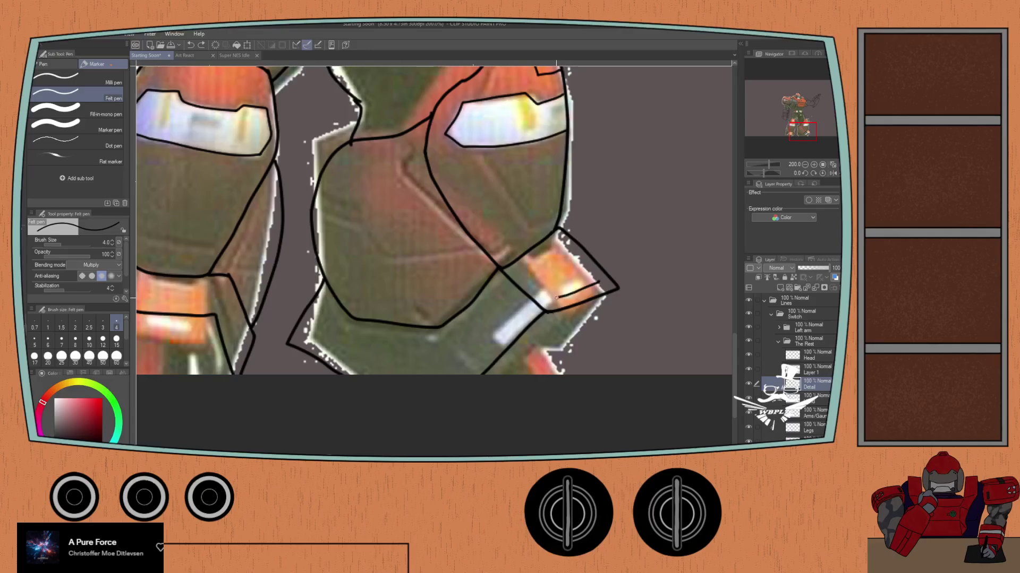
pyautogui.hotkey('ctrl', 'z')
# Step: Draw a closed slanted rectangular slot over the bright stripe on the orange cuff below the bent leg's knee
pyautogui.scroll(3, 602, 275)
pyautogui.scroll(-3, 572, 291)
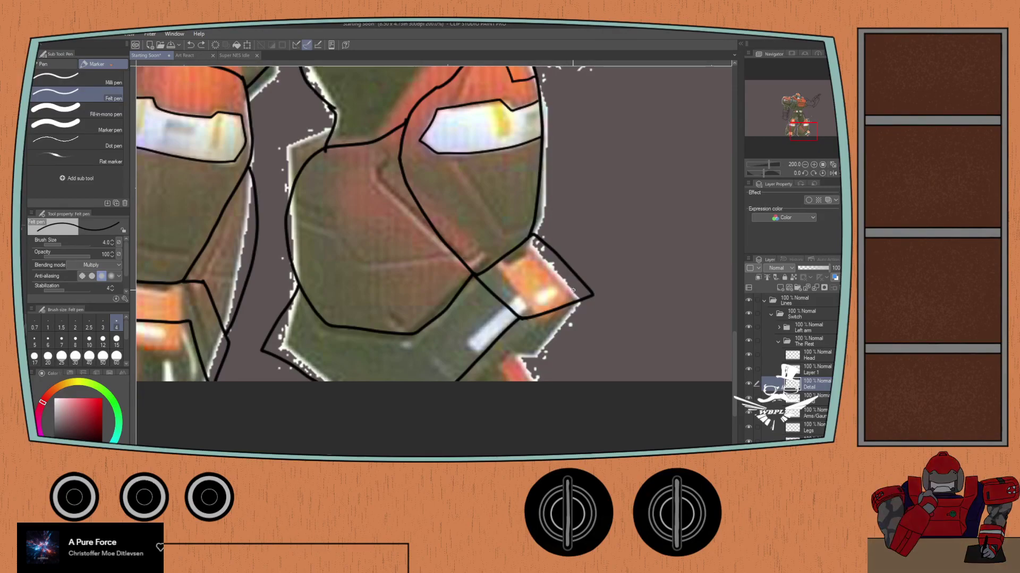
pyautogui.moveTo(574, 290)
pyautogui.mouseDown()
pyautogui.moveTo(527, 307)
pyautogui.moveTo(512, 297)
pyautogui.moveTo(563, 277)
pyautogui.mouseUp()
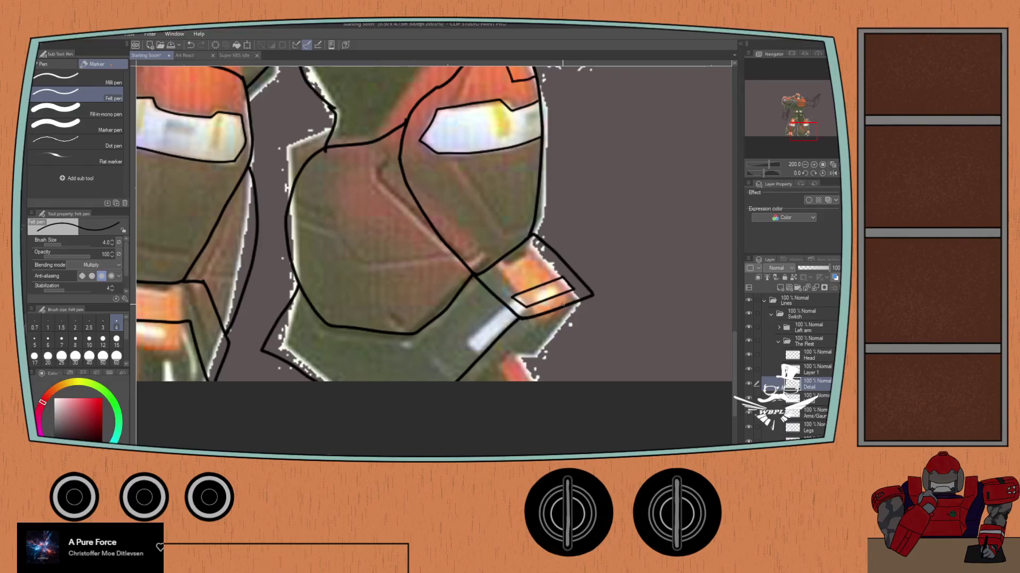
pyautogui.scroll(4, 562, 305)
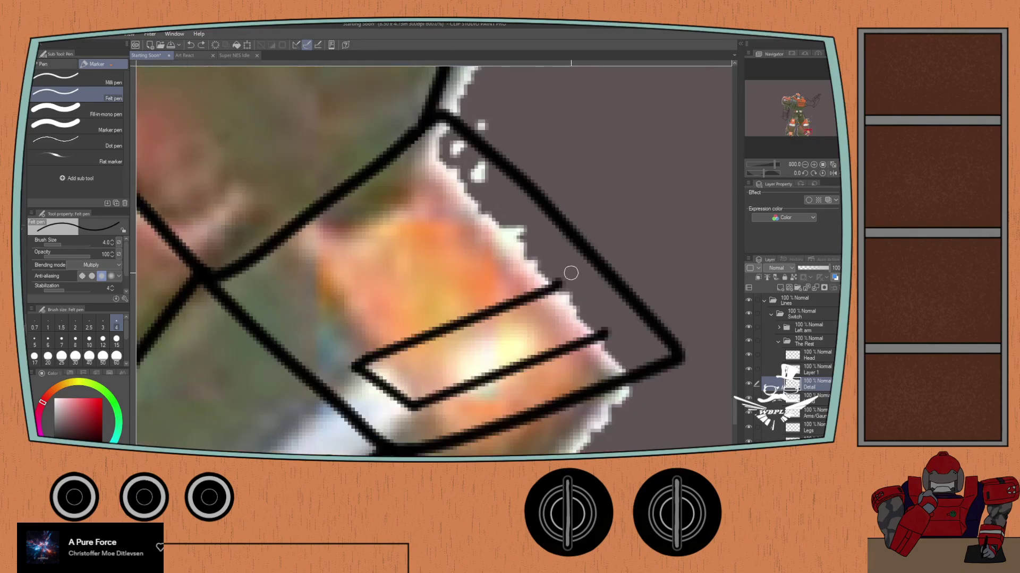
pyautogui.keyDown('shift'); pyautogui.click(598, 334); pyautogui.keyUp('shift')
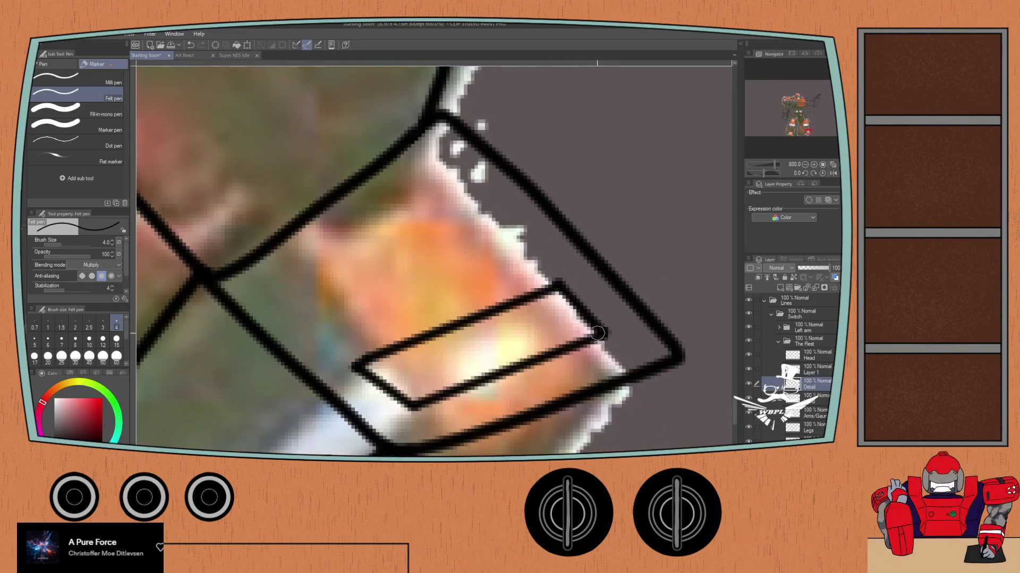
# Step: Outline the white strip below the bent leg's cuff as a long, straight-sided slot with an angled lower end
pyautogui.moveTo(322, 456)
pyautogui.mouseDown()
pyautogui.moveTo(423, 328)
pyautogui.moveTo(559, 248)
pyautogui.moveTo(549, 219)
pyautogui.mouseUp()
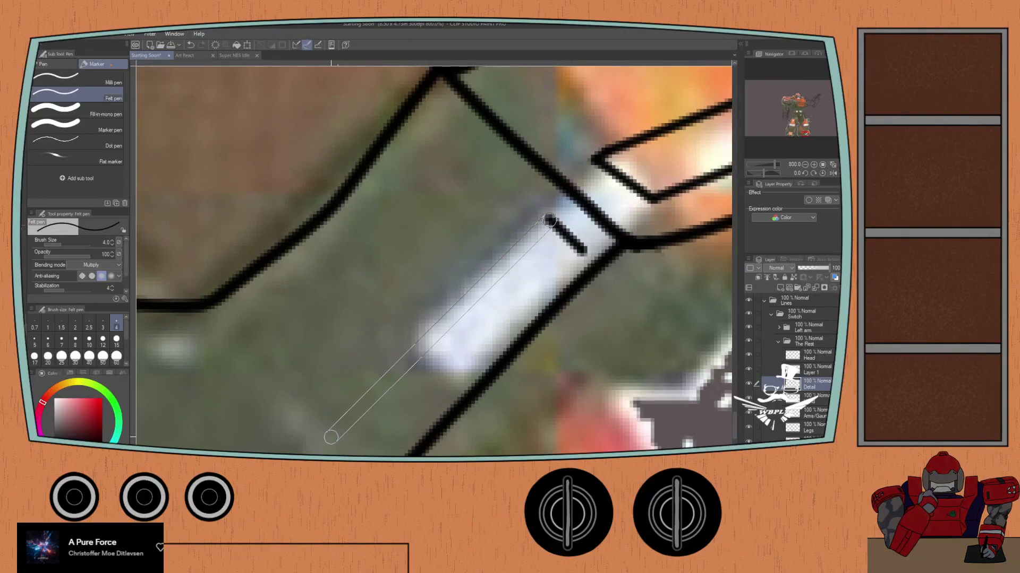
pyautogui.moveTo(335, 428)
pyautogui.mouseDown()
pyautogui.moveTo(395, 356)
pyautogui.moveTo(405, 315)
pyautogui.mouseUp()
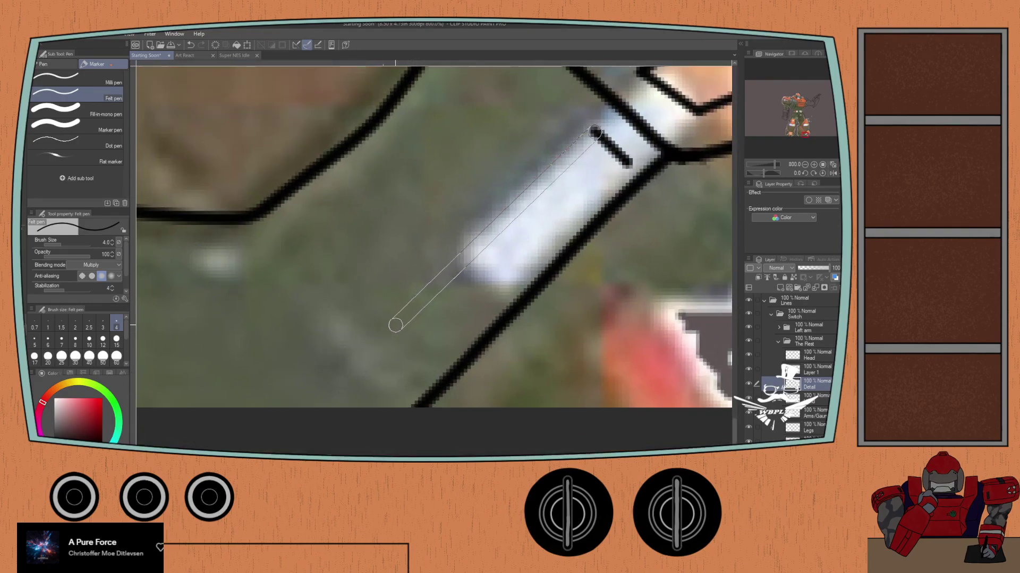
pyautogui.keyDown('shift'); pyautogui.click(397, 317); pyautogui.keyUp('shift')
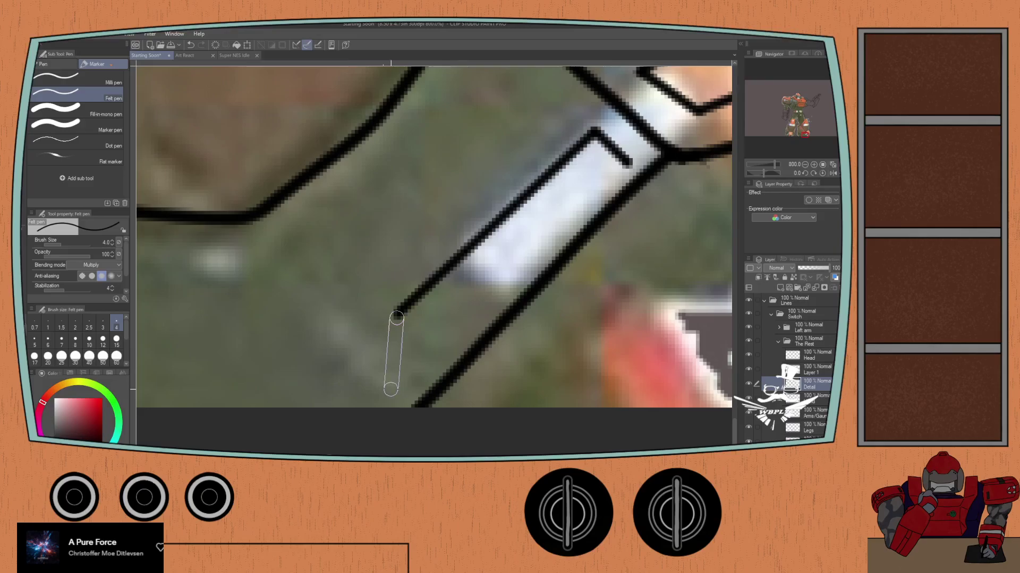
pyautogui.keyDown('shift'); pyautogui.click(390, 389); pyautogui.keyUp('shift')
pyautogui.keyDown('shift'); pyautogui.click(627, 163); pyautogui.keyUp('shift')
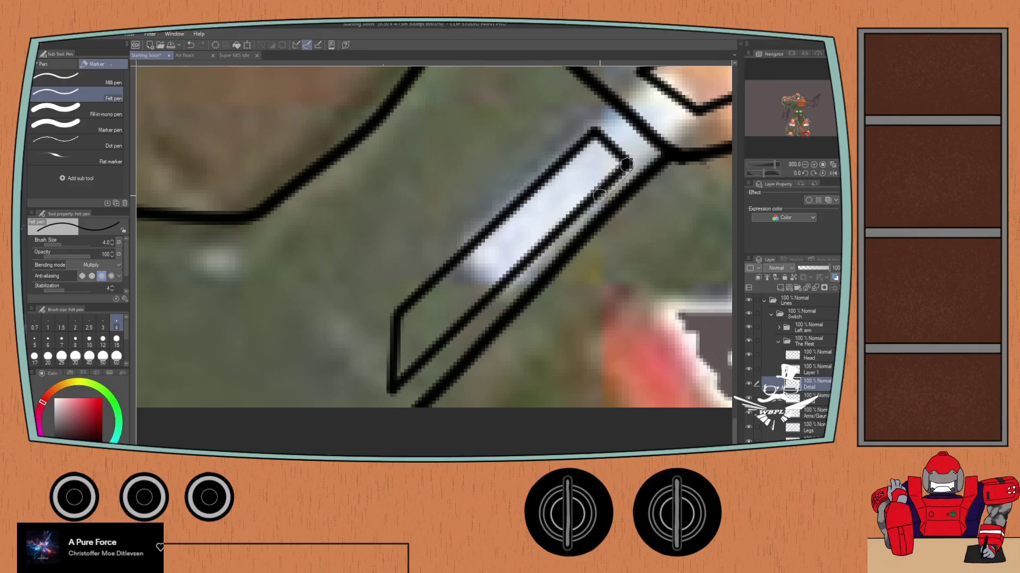
# Step: On the straight leg's cuff, draw a long thin rectangular slot across the front and a narrow slanted slot on the side facet
pyautogui.scroll(-5, 415, 285)
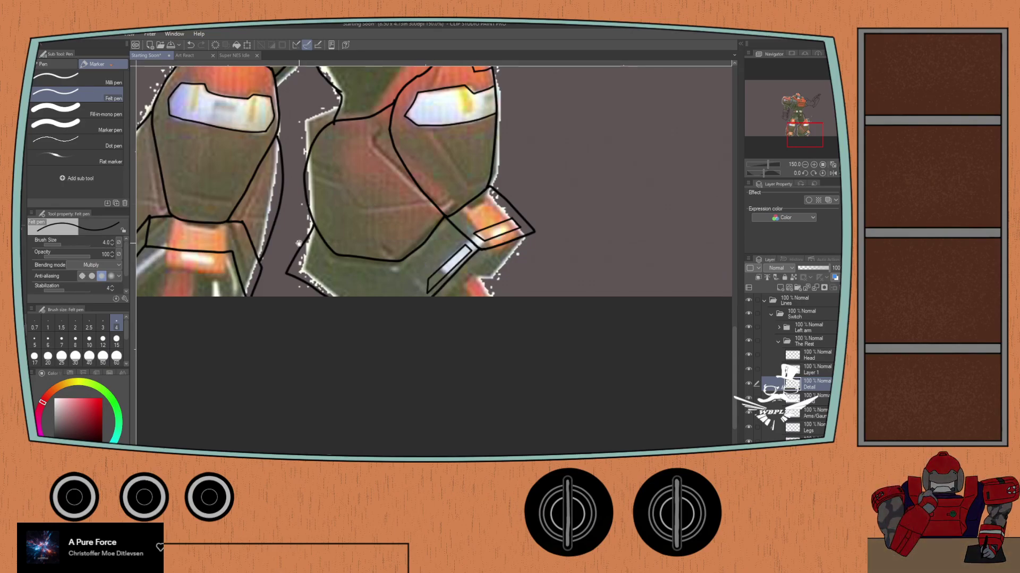
pyautogui.moveTo(301, 242); pyautogui.dragTo(404, 244)
pyautogui.scroll(4, 324, 246)
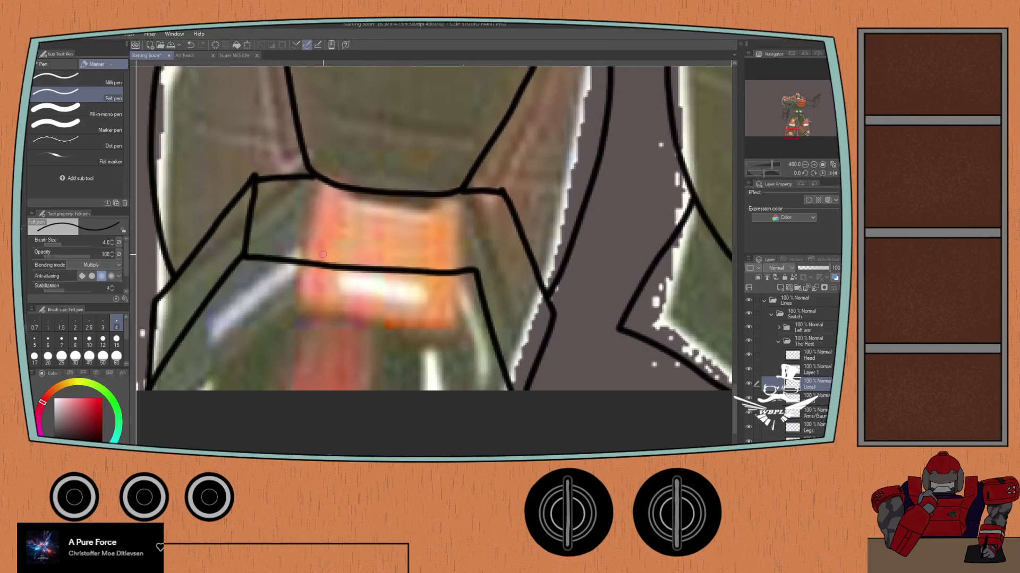
pyautogui.moveTo(277, 246)
pyautogui.mouseDown()
pyautogui.moveTo(463, 259)
pyautogui.moveTo(464, 236)
pyautogui.moveTo(286, 221)
pyautogui.moveTo(277, 246)
pyautogui.mouseUp()
pyautogui.moveTo(228, 276)
pyautogui.mouseDown()
pyautogui.moveTo(366, 210)
pyautogui.moveTo(322, 255)
pyautogui.moveTo(291, 329)
pyautogui.moveTo(368, 228)
pyautogui.mouseUp()
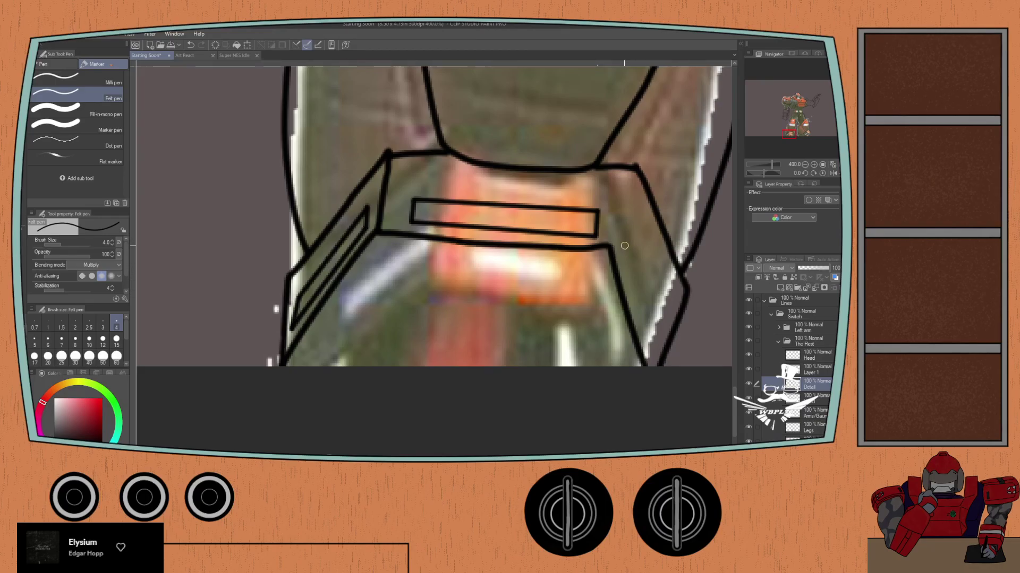
# Step: Draw a narrow slanted slot on the straight leg cuff's remaining side facet, and add the missing facet edge on the Legs layer at brush size 5
pyautogui.moveTo(625, 245)
pyautogui.mouseDown()
pyautogui.moveTo(631, 225)
pyautogui.moveTo(660, 328)
pyautogui.moveTo(653, 357)
pyautogui.moveTo(625, 247)
pyautogui.mouseUp()
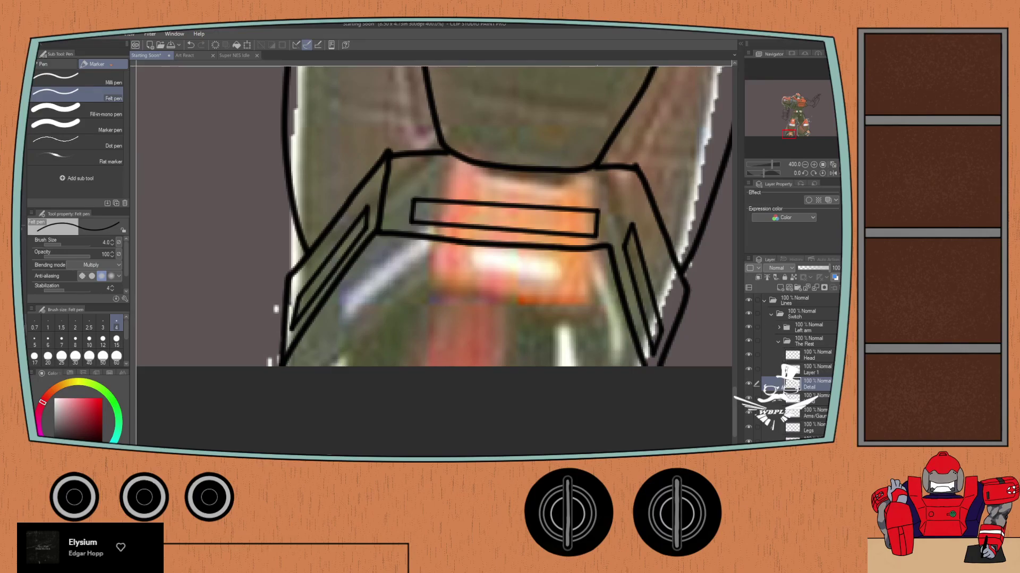
pyautogui.click(770, 428)
pyautogui.click(747, 427)
pyautogui.click(747, 426)
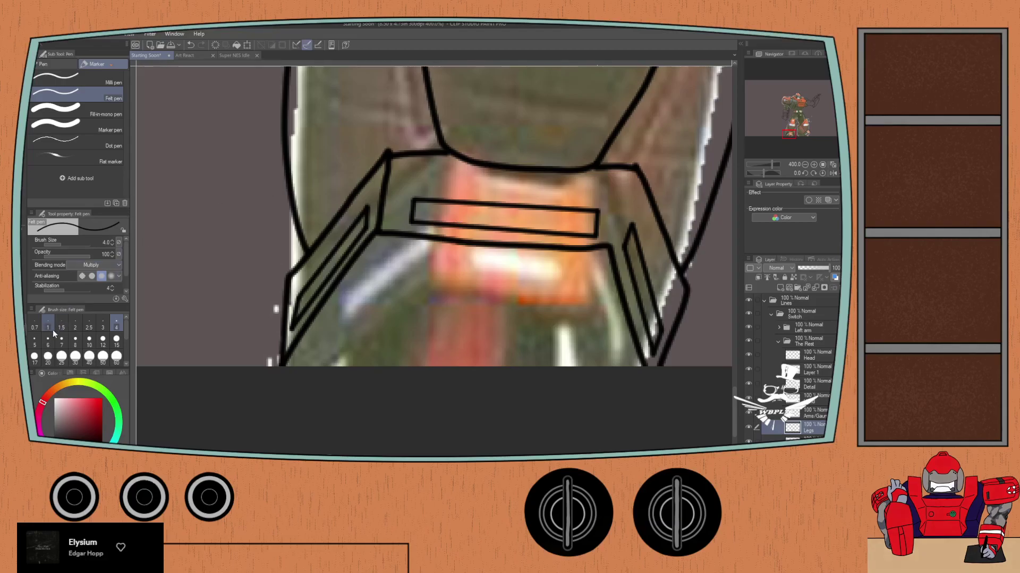
pyautogui.press(']')
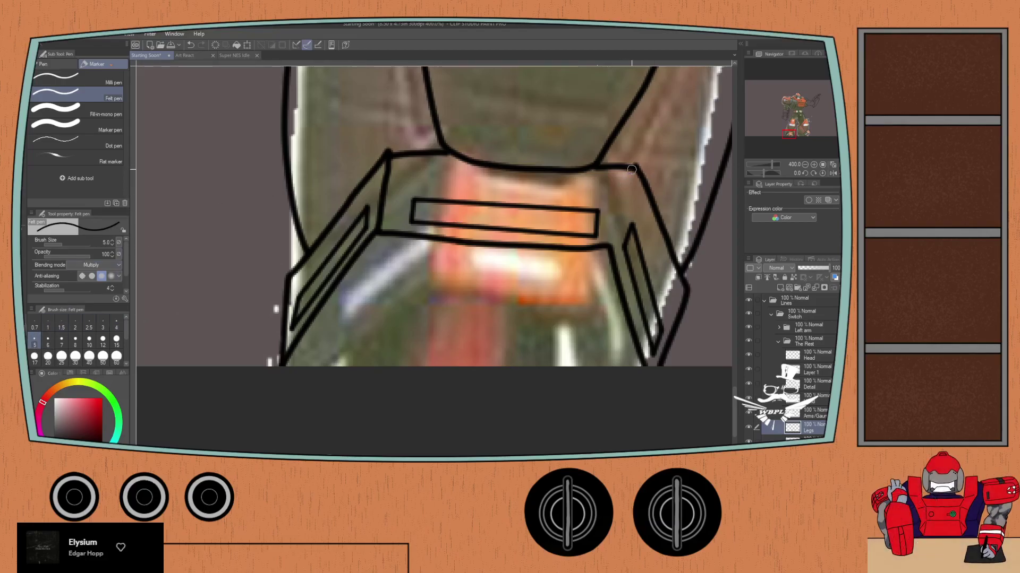
pyautogui.moveTo(635, 169)
pyautogui.mouseDown()
pyautogui.moveTo(611, 240)
pyautogui.moveTo(634, 169)
pyautogui.mouseUp()
pyautogui.hotkey('ctrl', 'z')
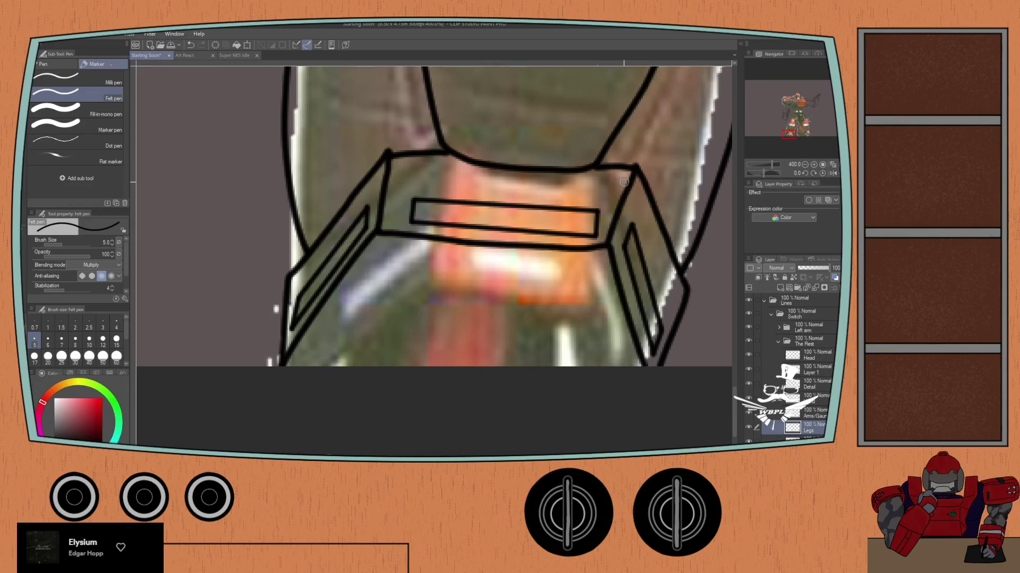
# Step: Erase the overshooting line ends at both upper corners of the straight leg's cuff with the hard eraser
pyautogui.scroll(2, 390, 145)
pyautogui.click(388, 154)
pyautogui.press('e')
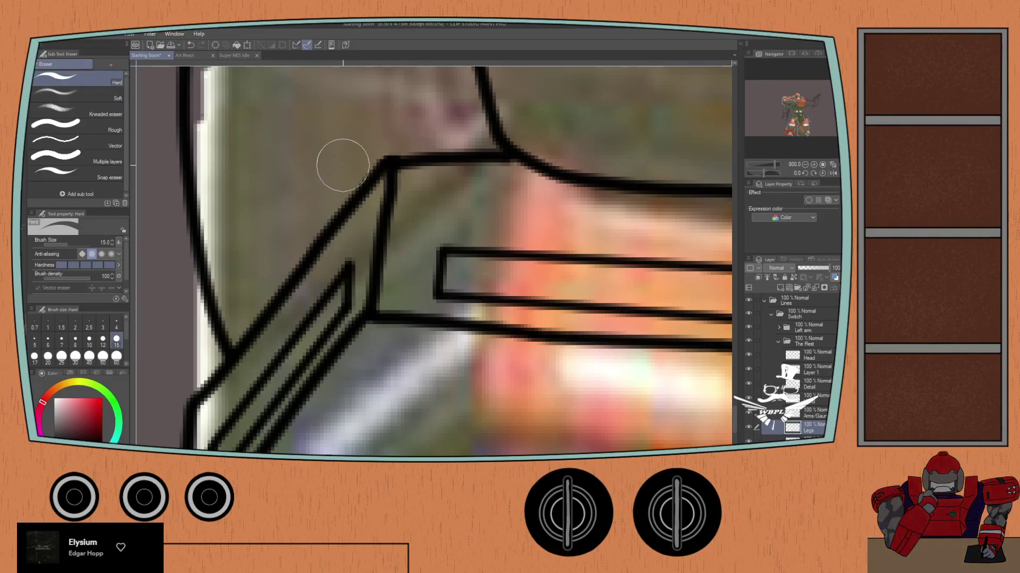
pyautogui.scroll(-2, 357, 159)
pyautogui.scroll(2, 353, 175)
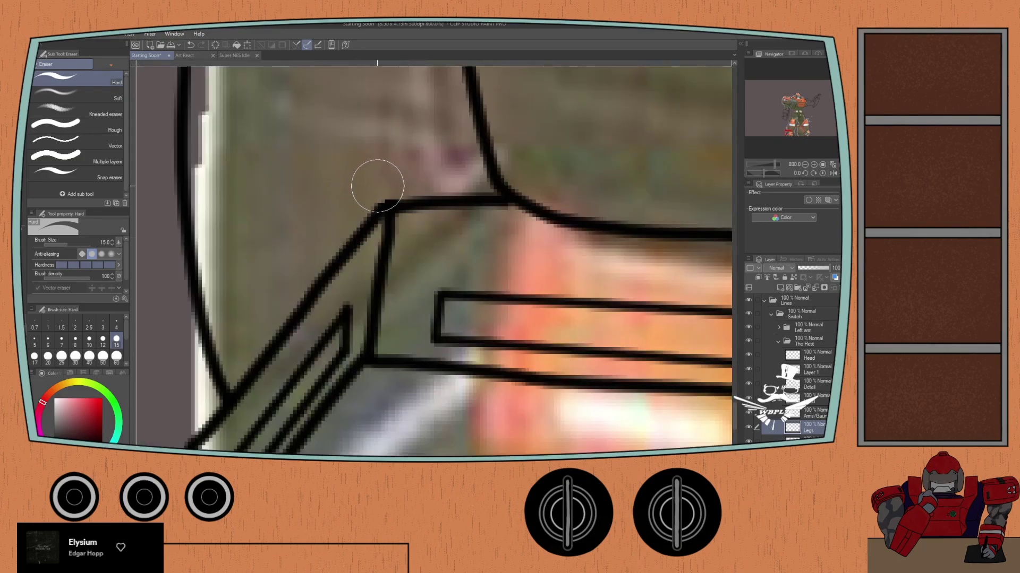
pyautogui.scroll(-3, 372, 180)
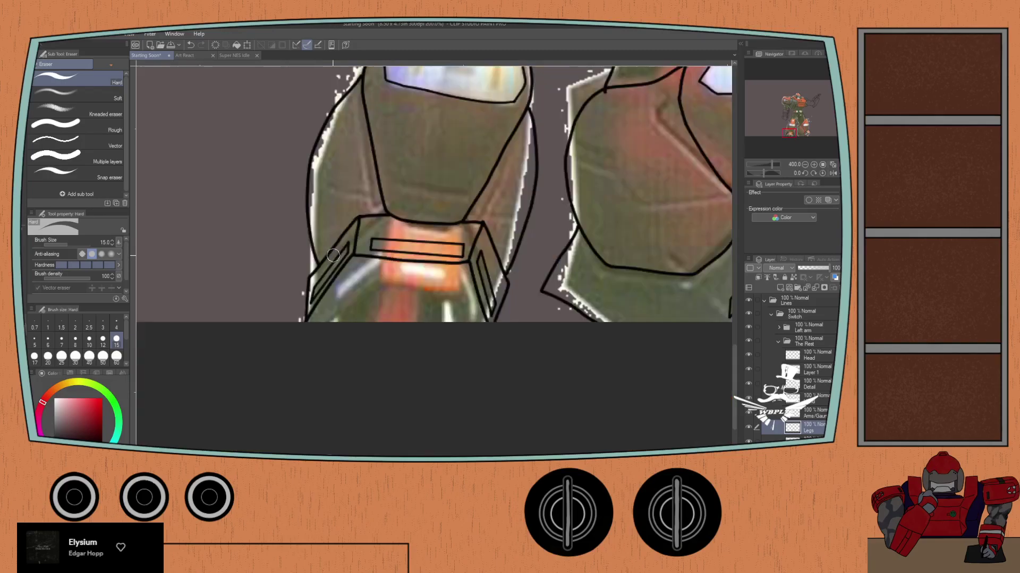
pyautogui.scroll(3, 358, 197)
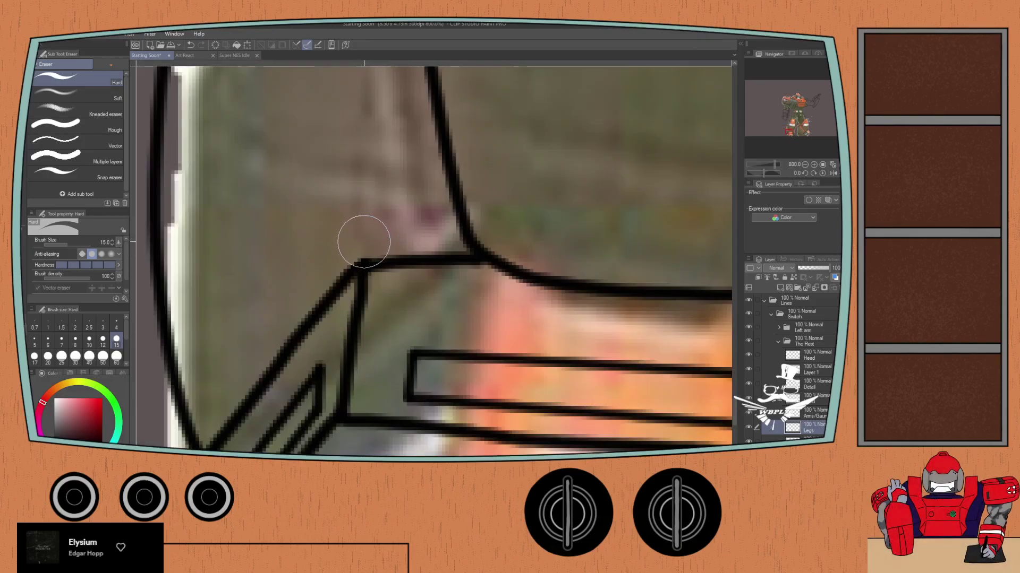
pyautogui.scroll(-3, 334, 221)
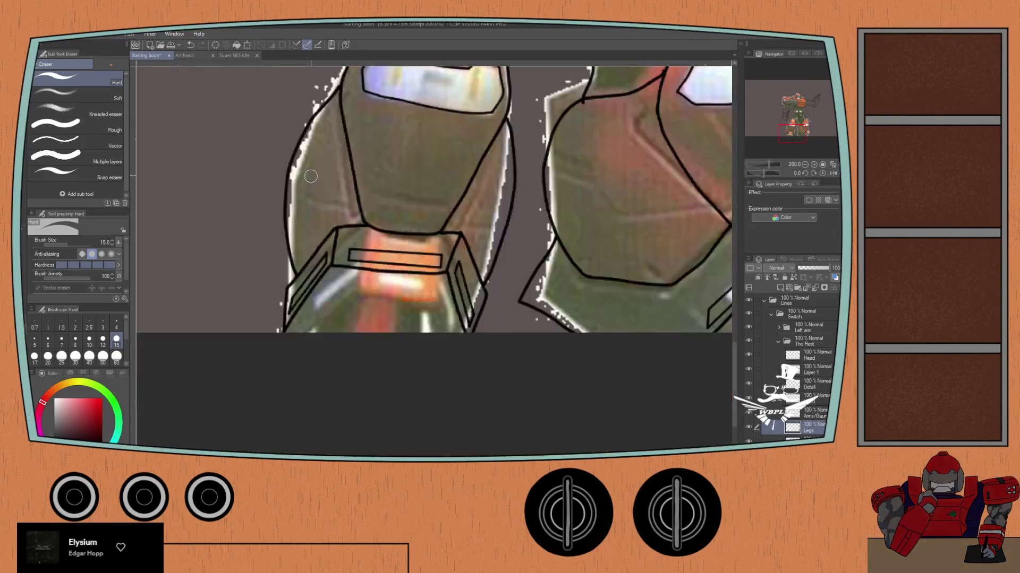
pyautogui.scroll(3, 467, 203)
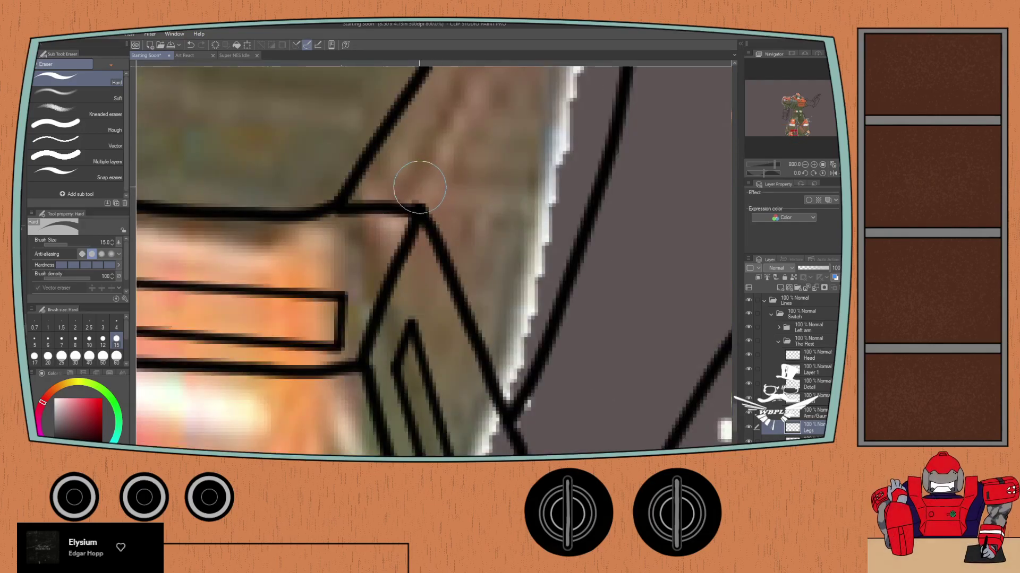
pyautogui.scroll(-5, 395, 275)
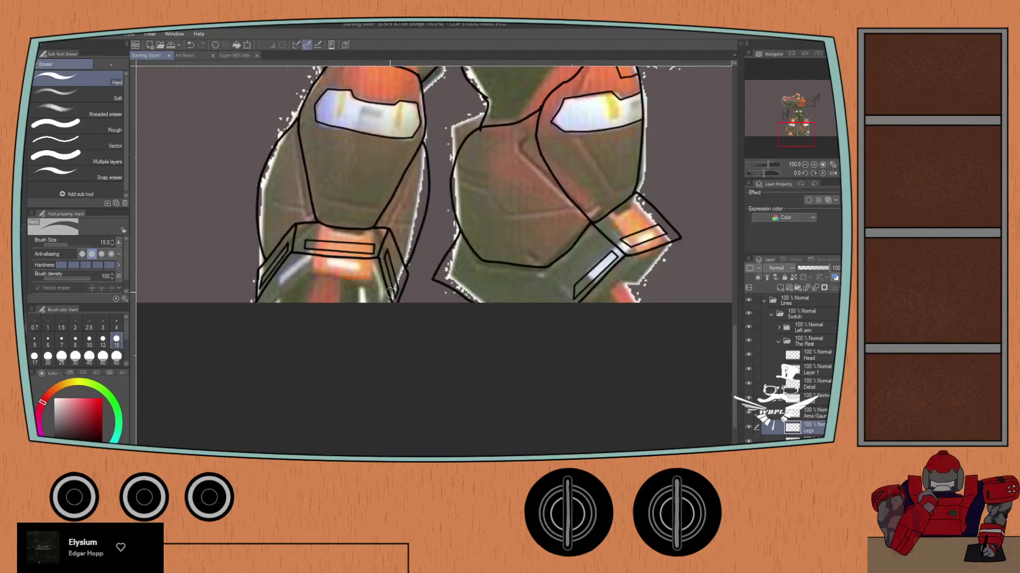
pyautogui.scroll(-2, 390, 252)
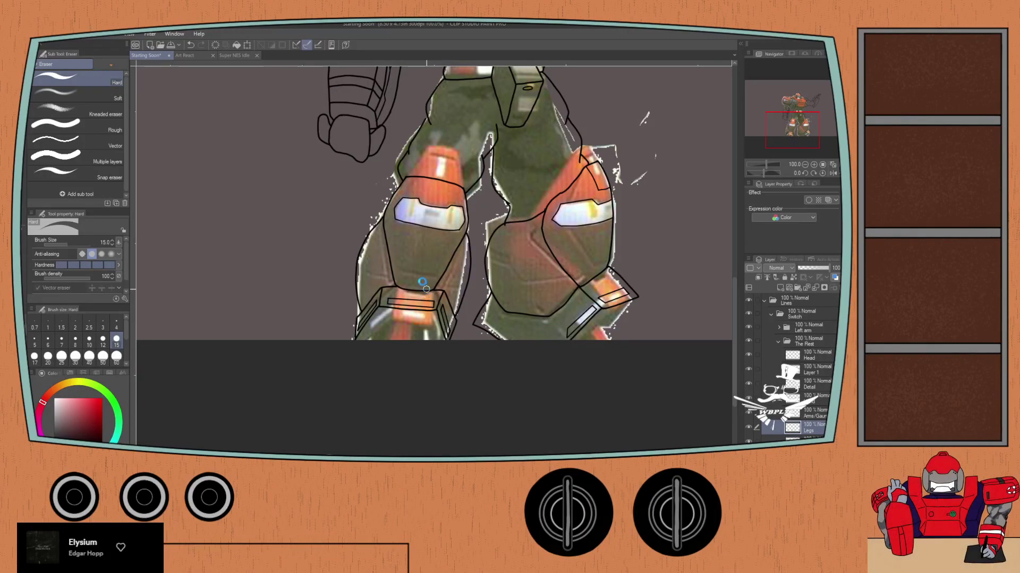
# Step: Hide the robot reference to check the bare leg line art, show it again, and reselect the Legs layer
pyautogui.moveTo(426, 290); pyautogui.dragTo(376, 361)
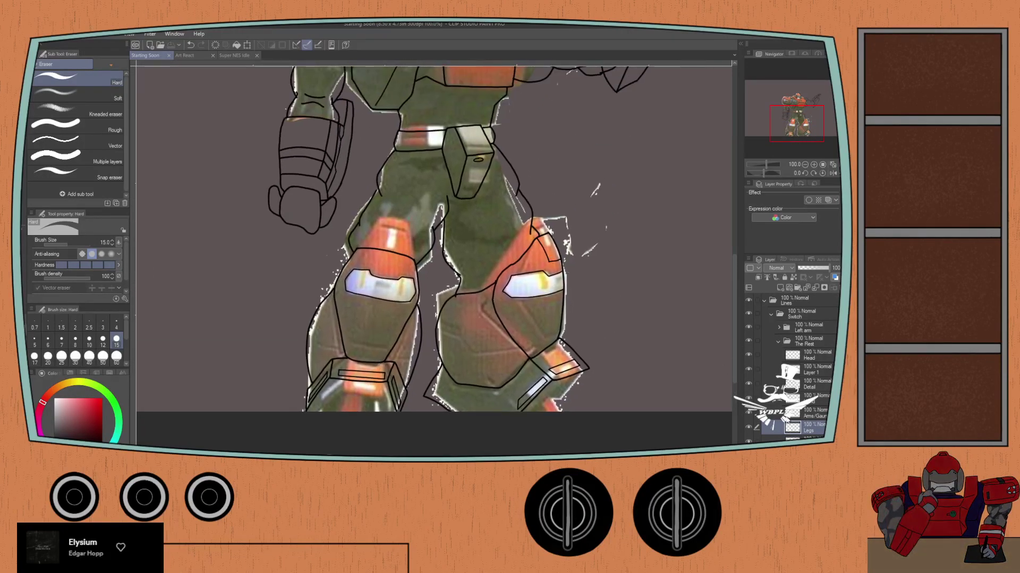
pyautogui.click(770, 313)
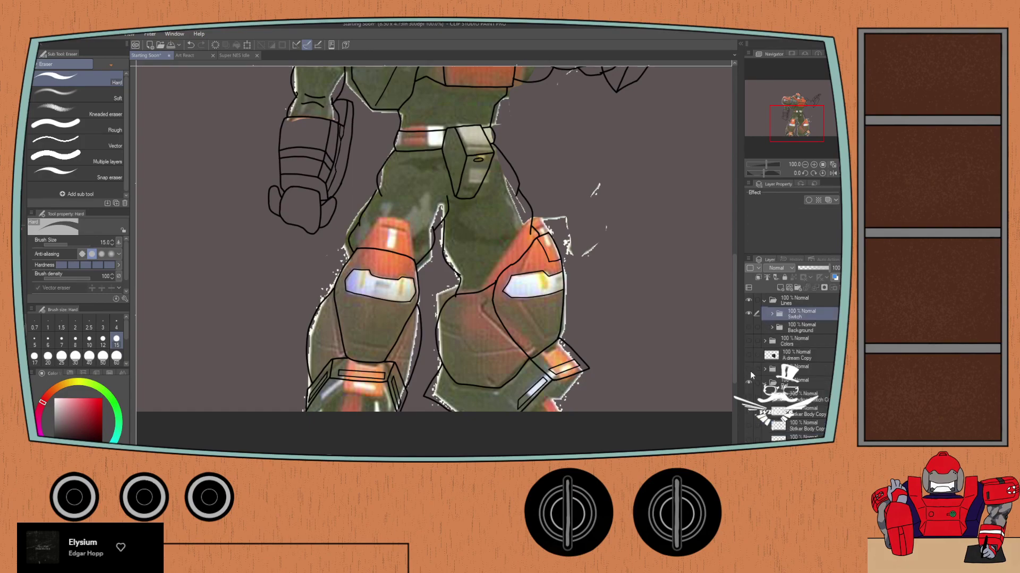
pyautogui.click(764, 383)
pyautogui.click(748, 382)
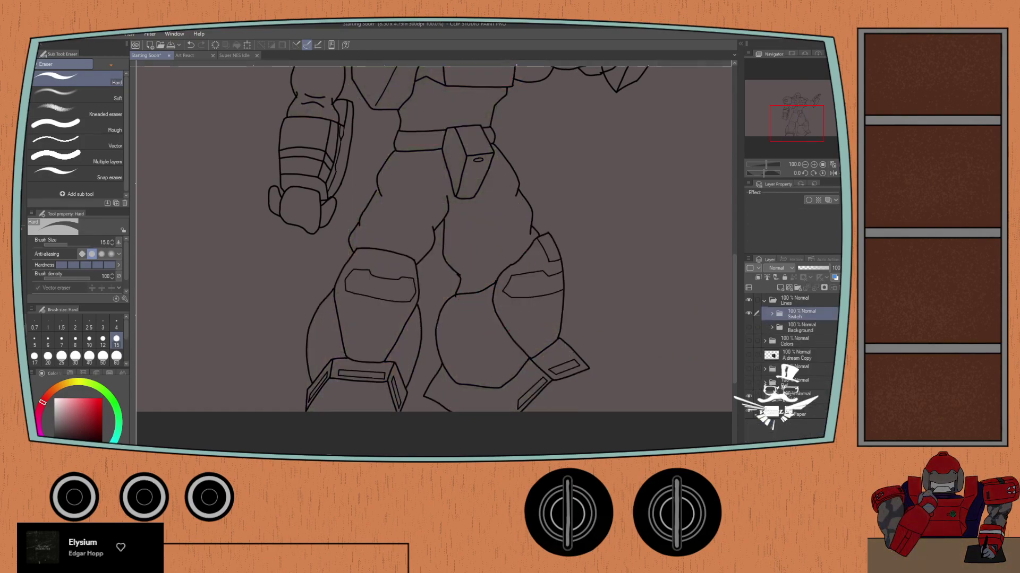
pyautogui.click(748, 383)
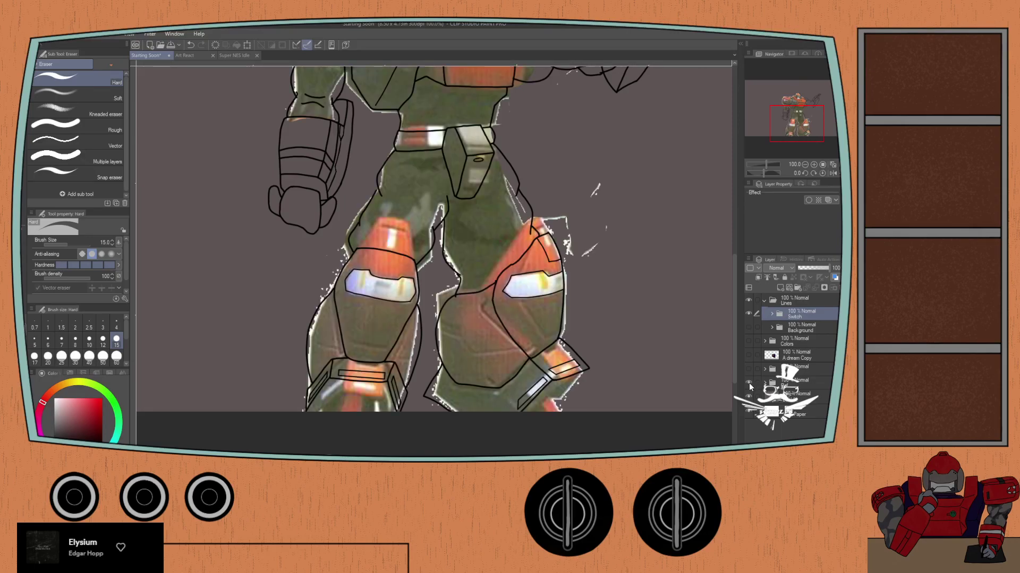
pyautogui.click(772, 314)
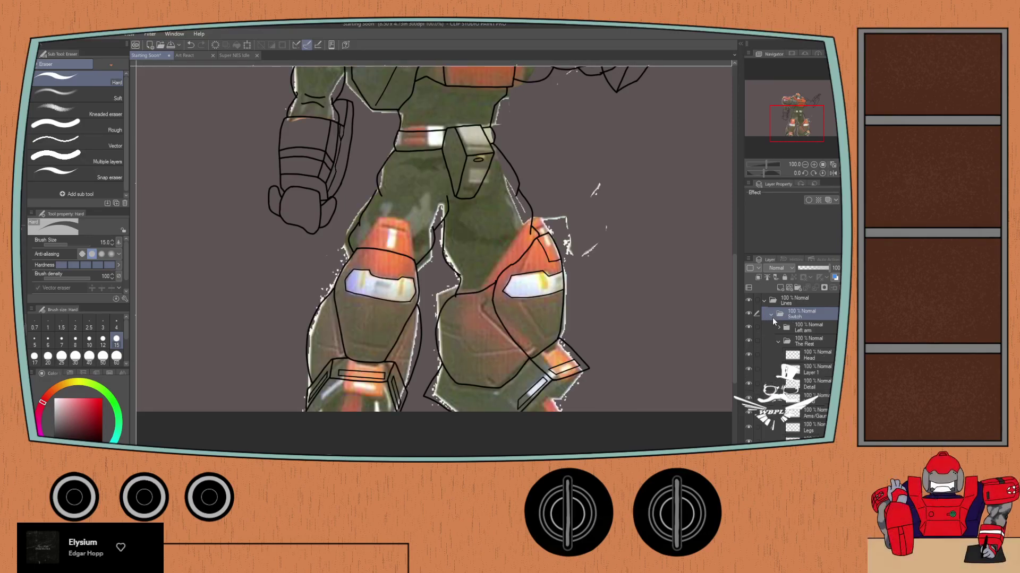
pyautogui.click(808, 428)
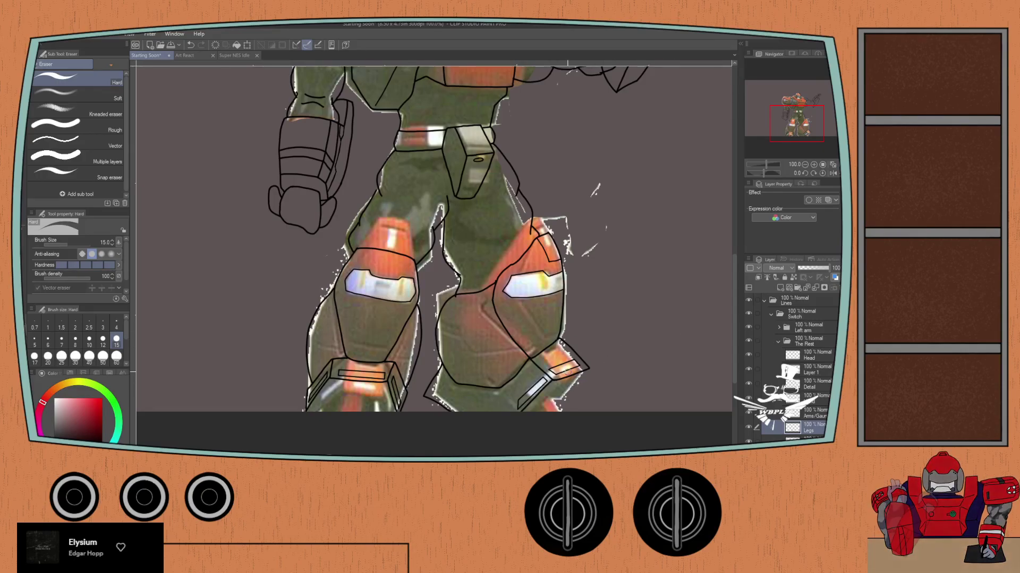
# Step: Try a long curved line sweeping outward from under the bent leg's cuff with the Felt pen, and erase it
pyautogui.scroll(1, 540, 369)
pyautogui.moveTo(558, 388); pyautogui.dragTo(563, 331)
pyautogui.press('p')
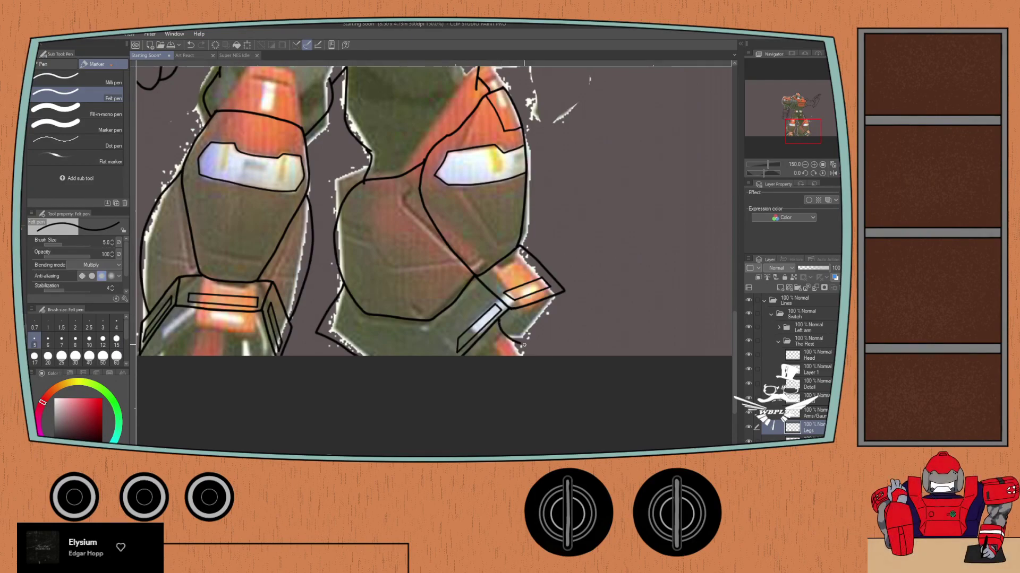
pyautogui.hotkey('ctrl', 'z')
pyautogui.scroll(1, 497, 311)
pyautogui.scroll(1, 502, 300)
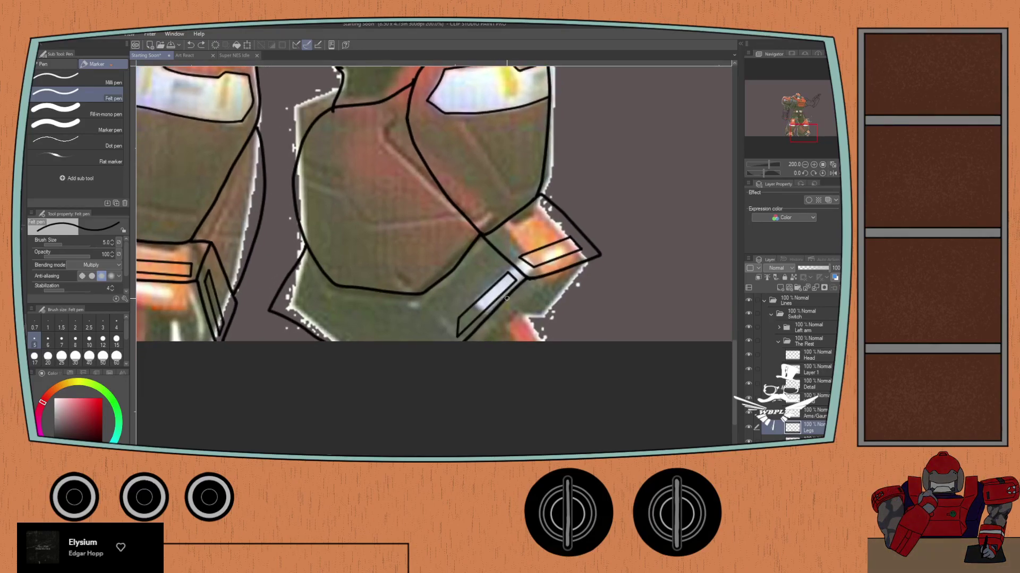
pyautogui.moveTo(509, 303)
pyautogui.mouseDown()
pyautogui.moveTo(543, 325)
pyautogui.moveTo(601, 339)
pyautogui.mouseUp()
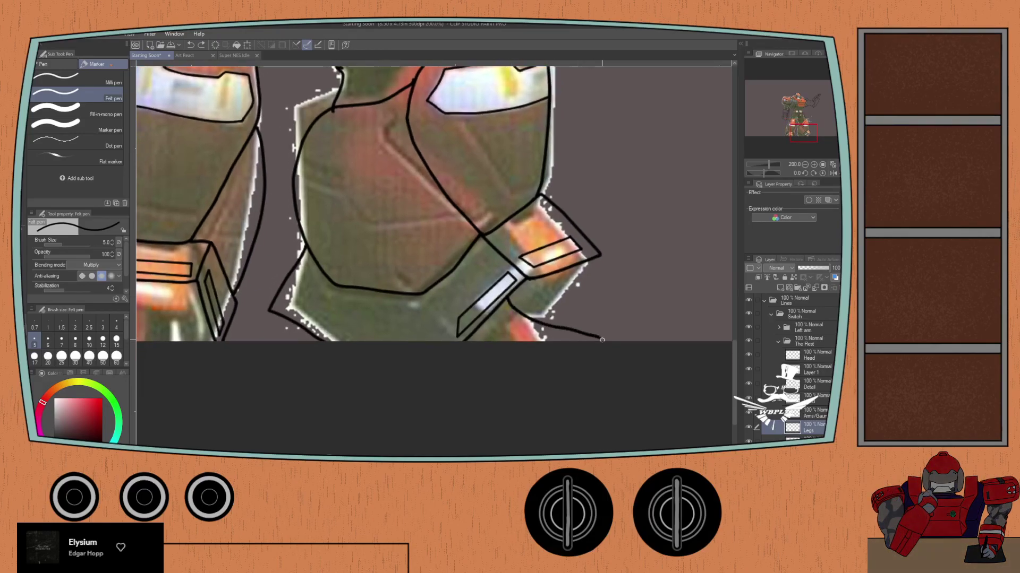
pyautogui.hotkey('ctrl', 'z')
pyautogui.moveTo(520, 309); pyautogui.dragTo(616, 331)
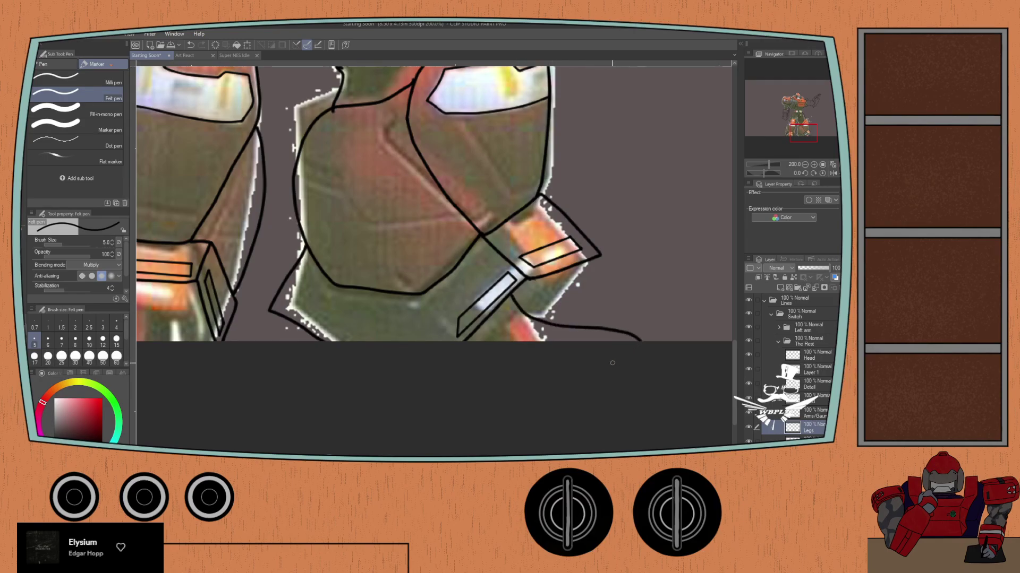
pyautogui.moveTo(520, 357); pyautogui.dragTo(557, 334)
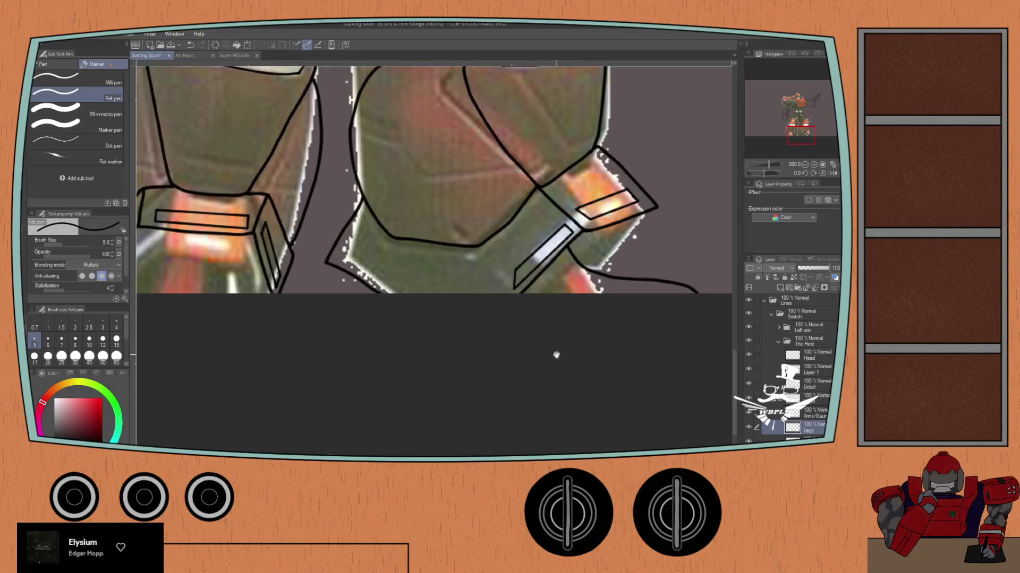
pyautogui.moveTo(258, 305)
pyautogui.mouseDown()
pyautogui.moveTo(332, 304)
pyautogui.moveTo(345, 275)
pyautogui.moveTo(348, 301)
pyautogui.mouseUp()
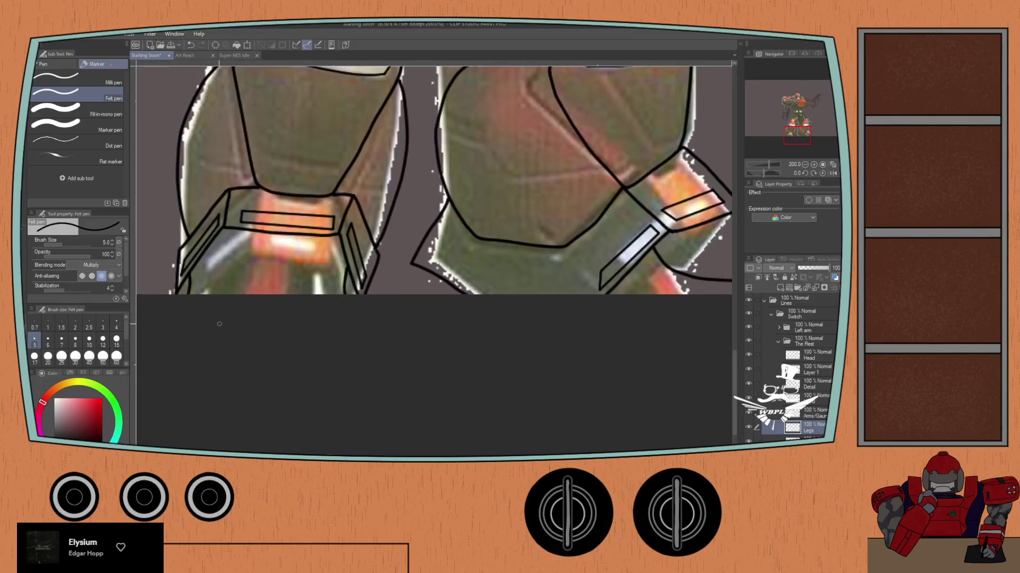
pyautogui.scroll(-1, 332, 342)
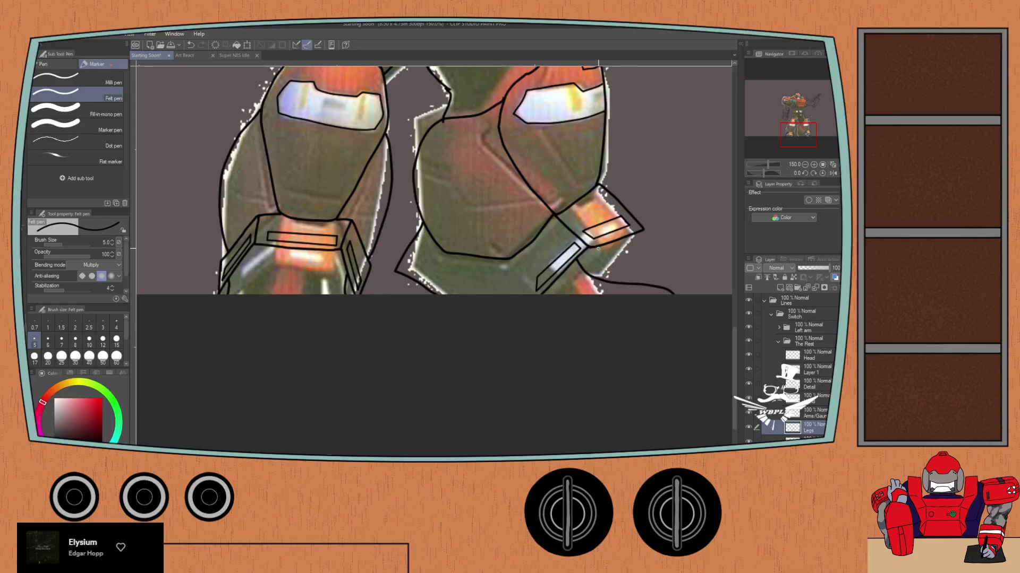
pyautogui.press('e')
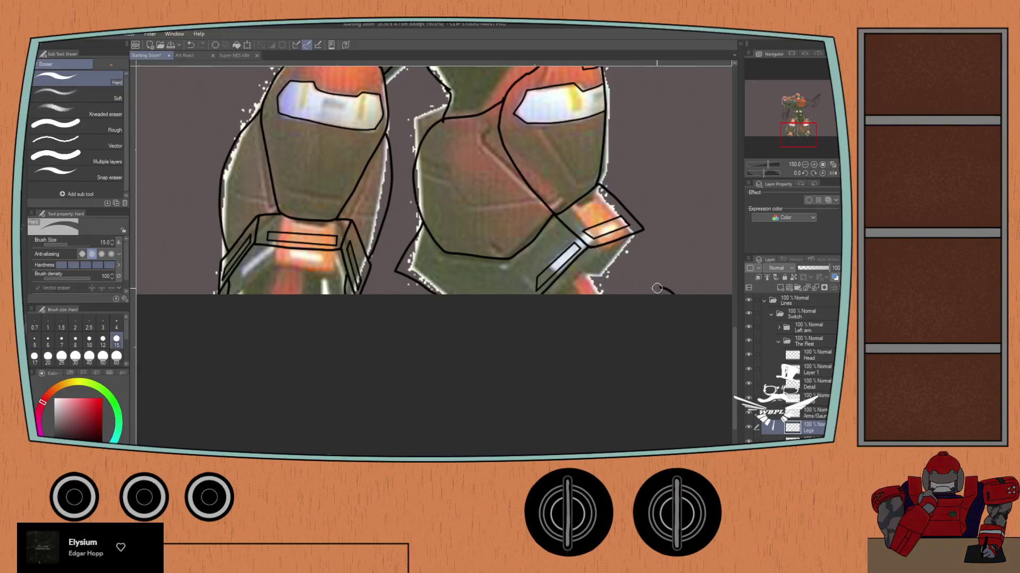
# Step: Draw a short curved line from under the bent leg's cuff along the red area to the canvas's lower edge
pyautogui.scroll(4, 461, 271)
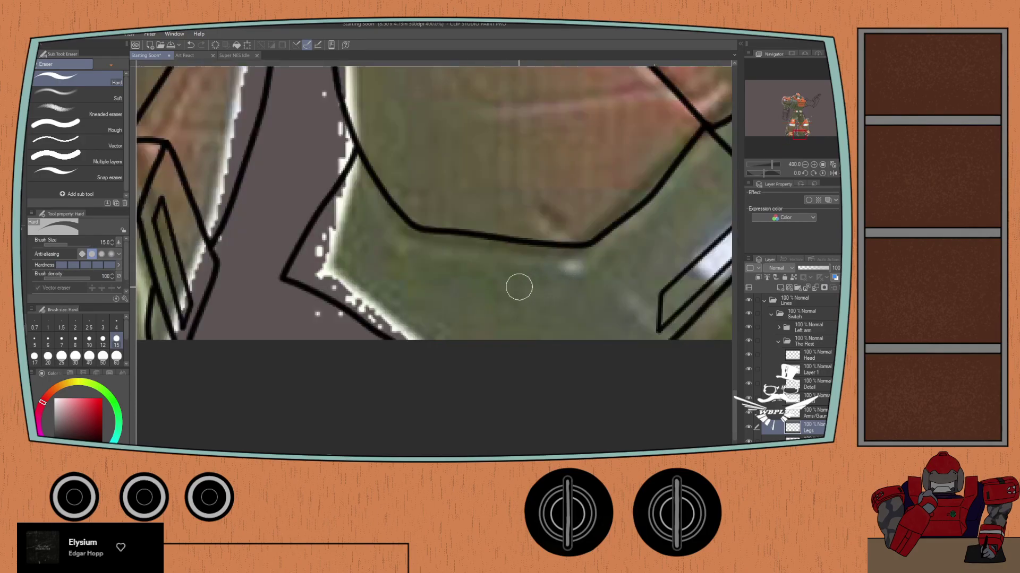
pyautogui.moveTo(507, 307); pyautogui.dragTo(439, 308)
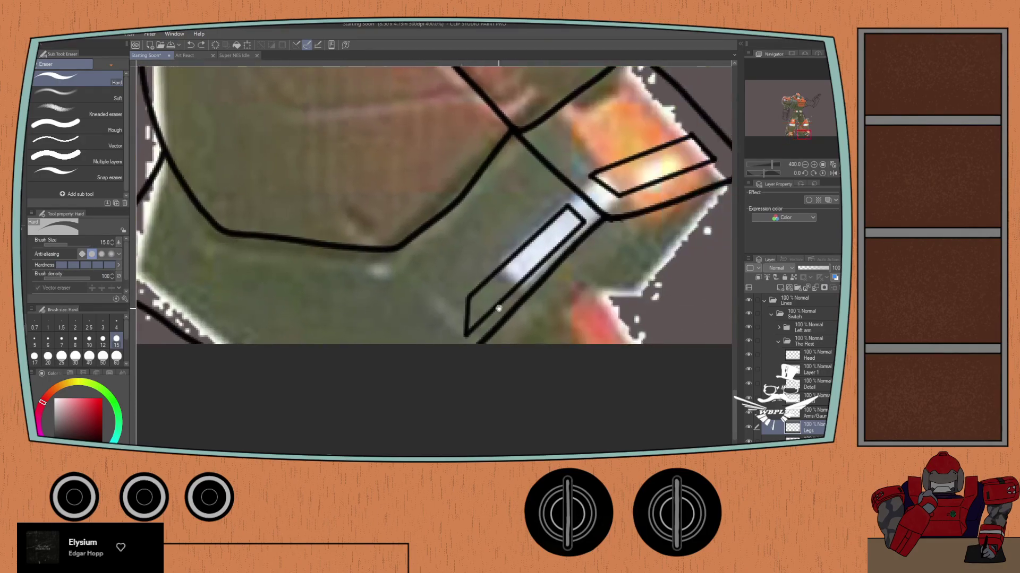
pyautogui.press('p')
pyautogui.moveTo(637, 292)
pyautogui.mouseDown()
pyautogui.moveTo(487, 204)
pyautogui.moveTo(569, 288)
pyautogui.mouseUp()
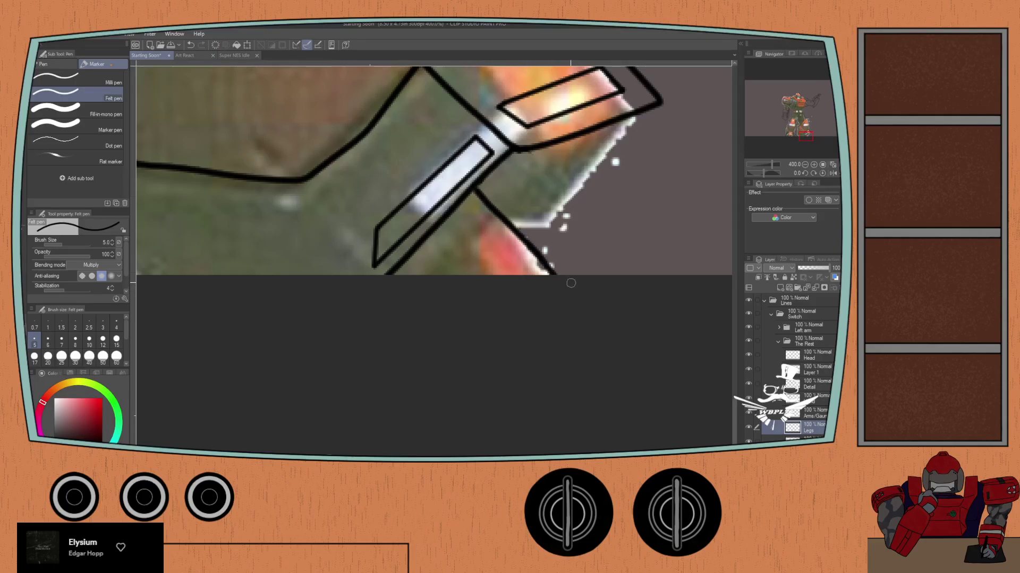
pyautogui.hotkey('ctrl', 'z')
pyautogui.moveTo(474, 192); pyautogui.dragTo(553, 289)
pyautogui.scroll(-2, 543, 289)
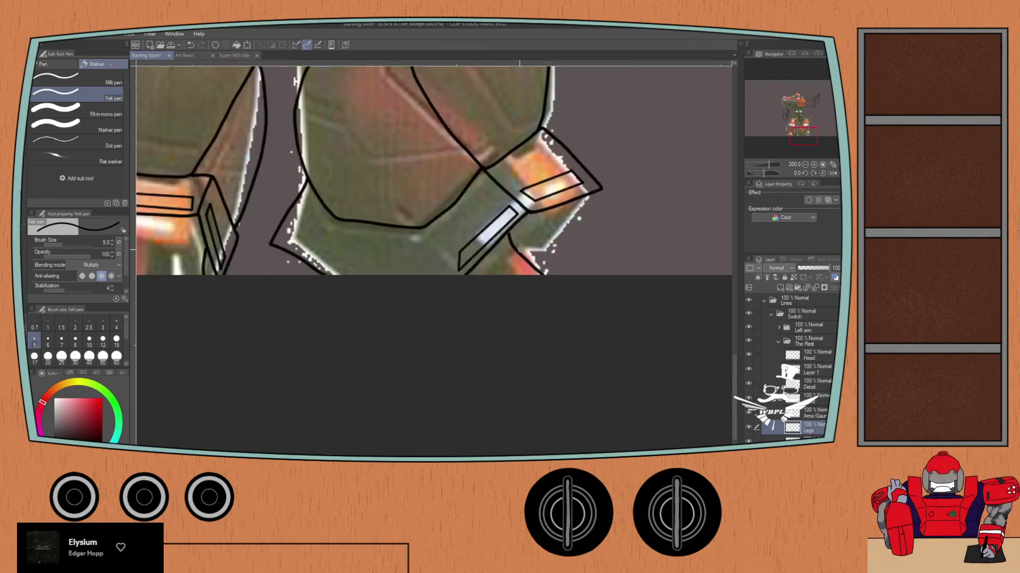
pyautogui.scroll(-2, 477, 272)
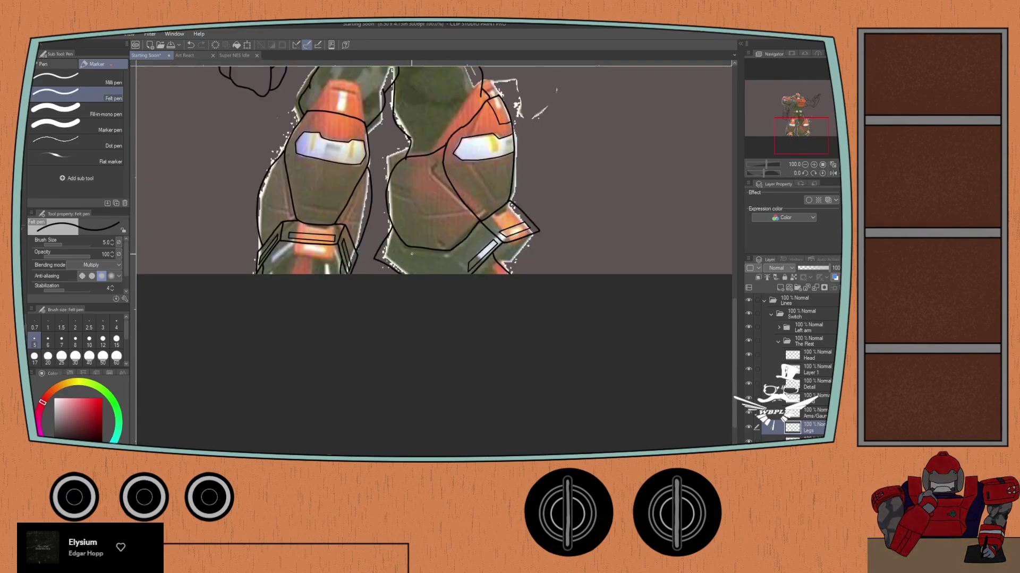
pyautogui.scroll(1, 409, 274)
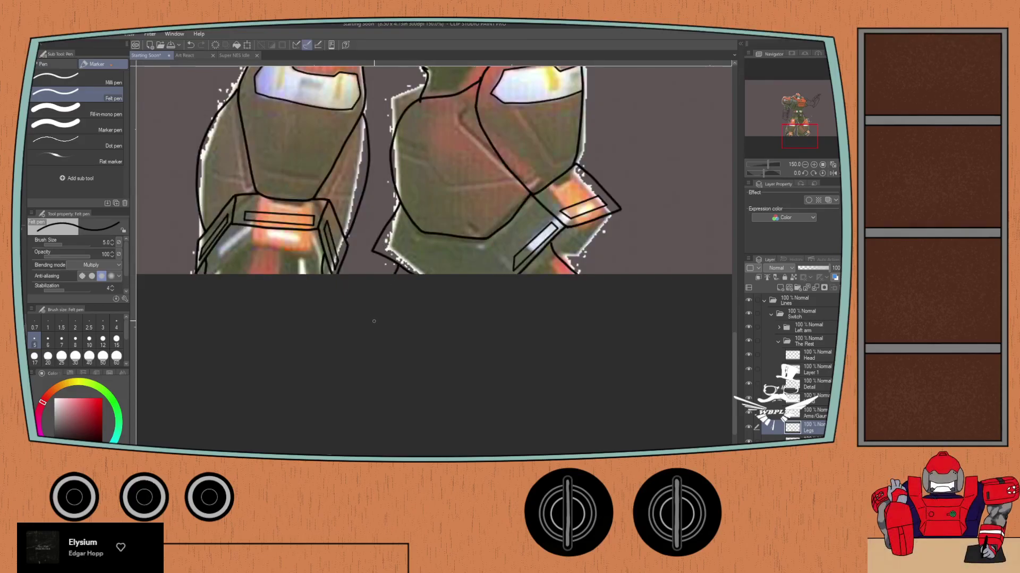
pyautogui.scroll(-1, 328, 266)
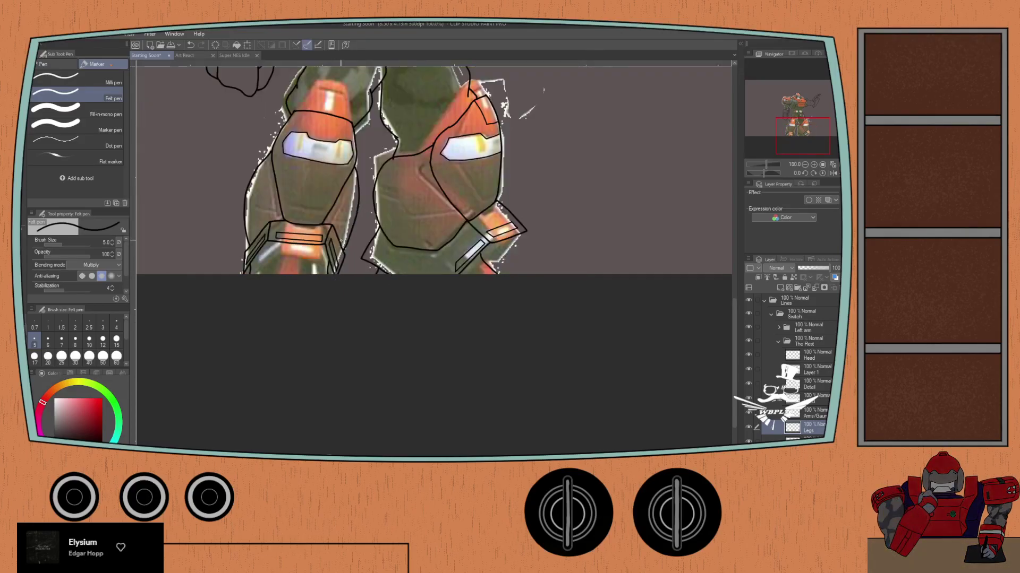
# Step: Return to the robot's upper body and collapse the The Rest layer folder
pyautogui.scroll(3, 365, 328)
pyautogui.scroll(5, 364, 327)
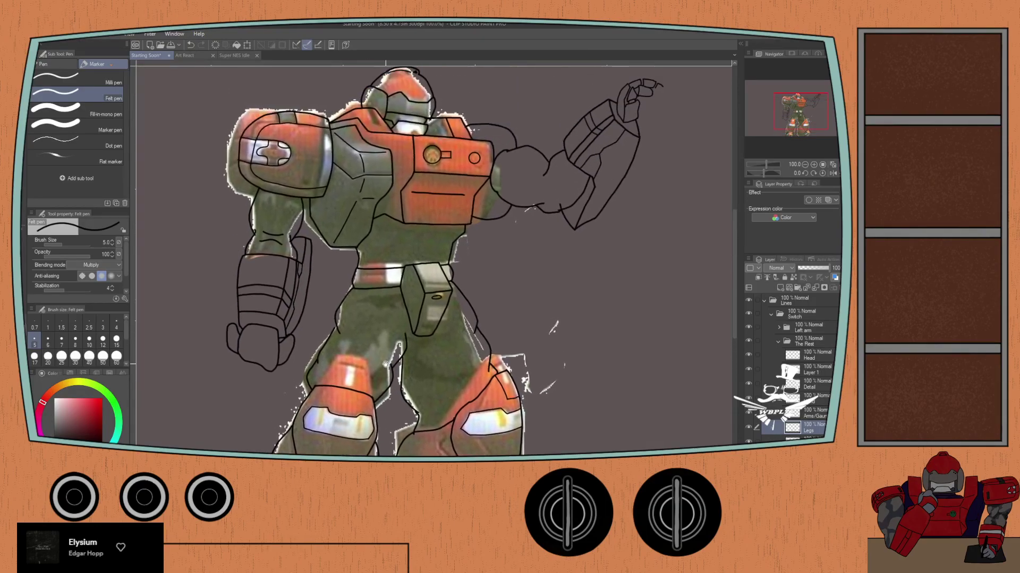
pyautogui.click(778, 343)
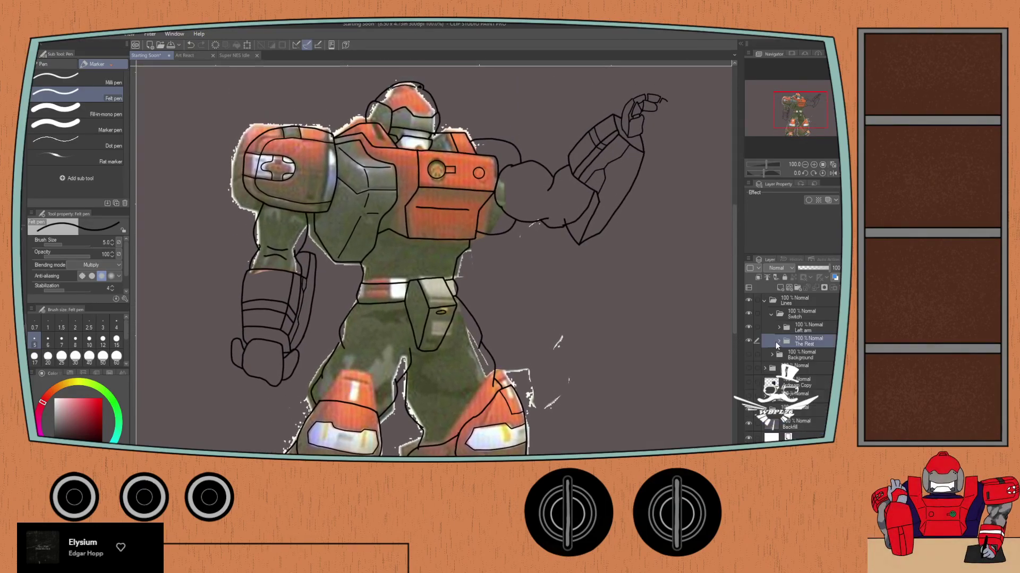
# Step: Hide the robot reference, expand the Left arm folder and select its Hand layer for inking with the Felt pen
pyautogui.click(748, 412)
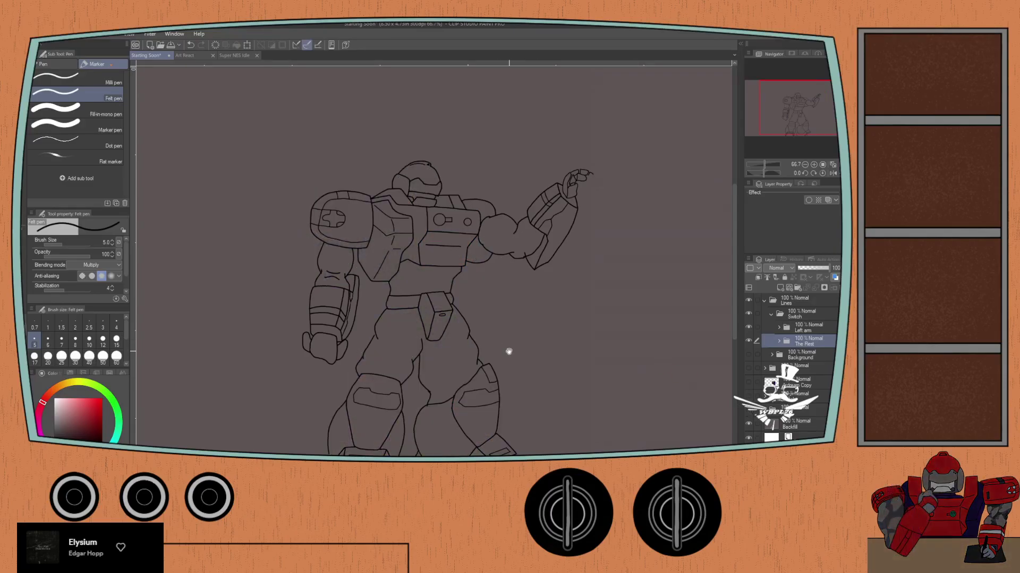
pyautogui.moveTo(505, 349); pyautogui.dragTo(512, 321)
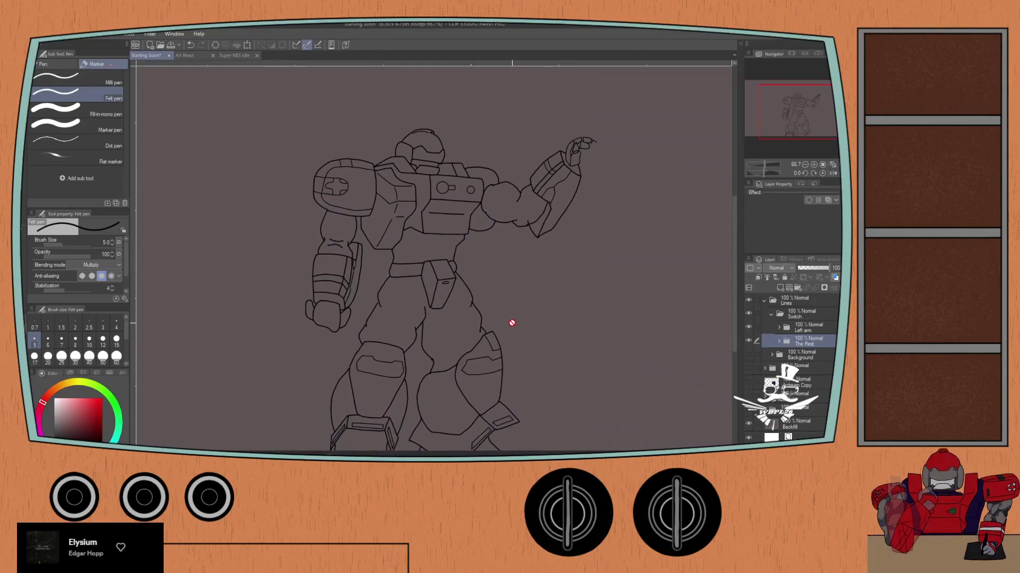
pyautogui.click(779, 327)
pyautogui.click(789, 370)
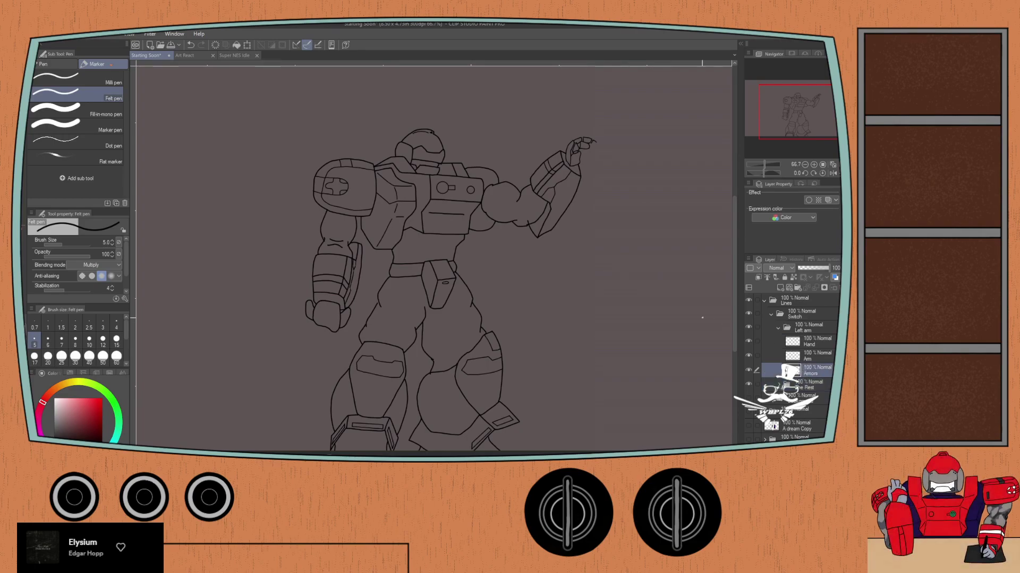
pyautogui.scroll(4, 513, 226)
pyautogui.press('e')
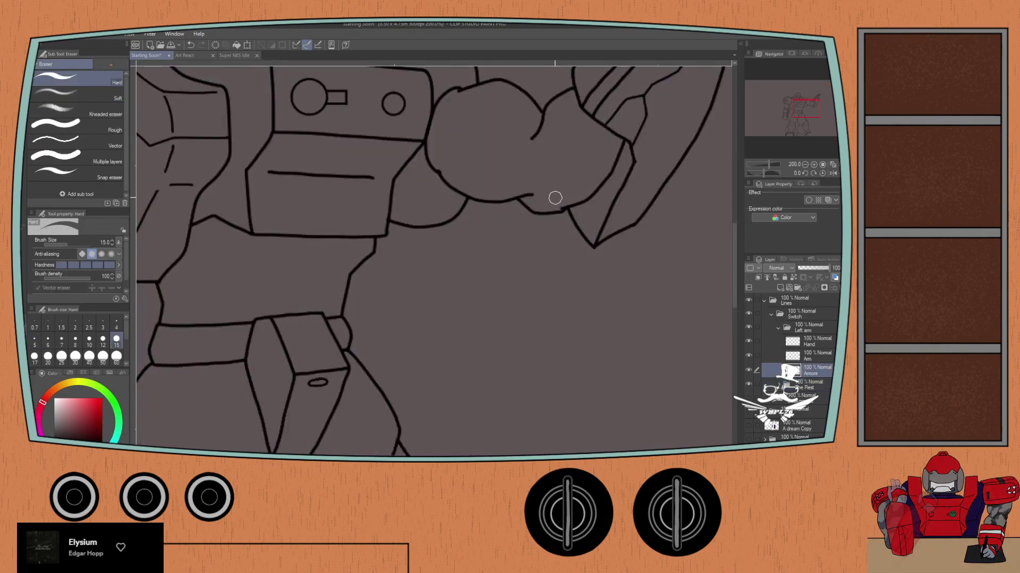
pyautogui.scroll(-3, 357, 257)
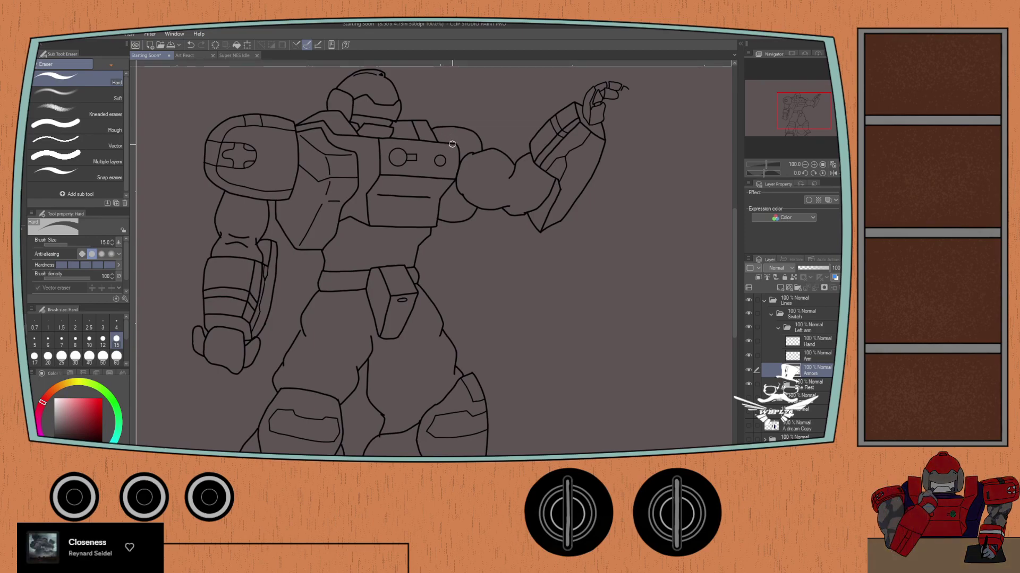
pyautogui.scroll(1, 462, 171)
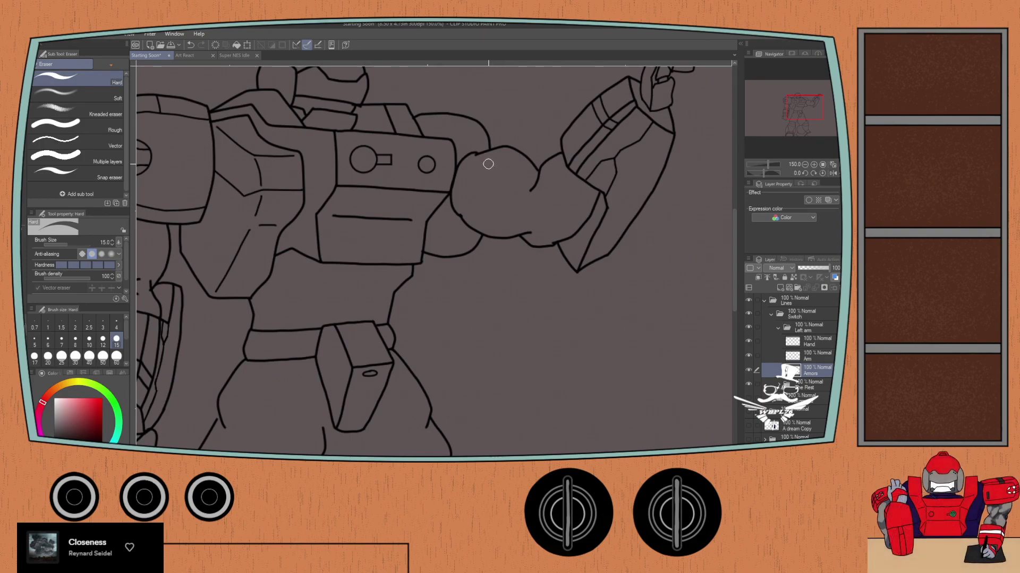
pyautogui.click(808, 345)
pyautogui.press('p')
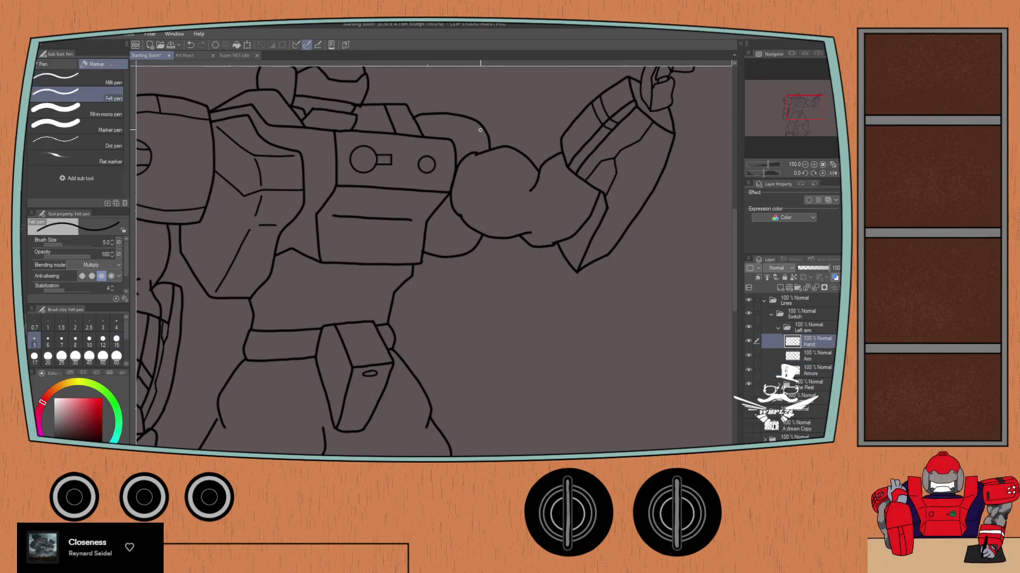
pyautogui.scroll(1, 469, 129)
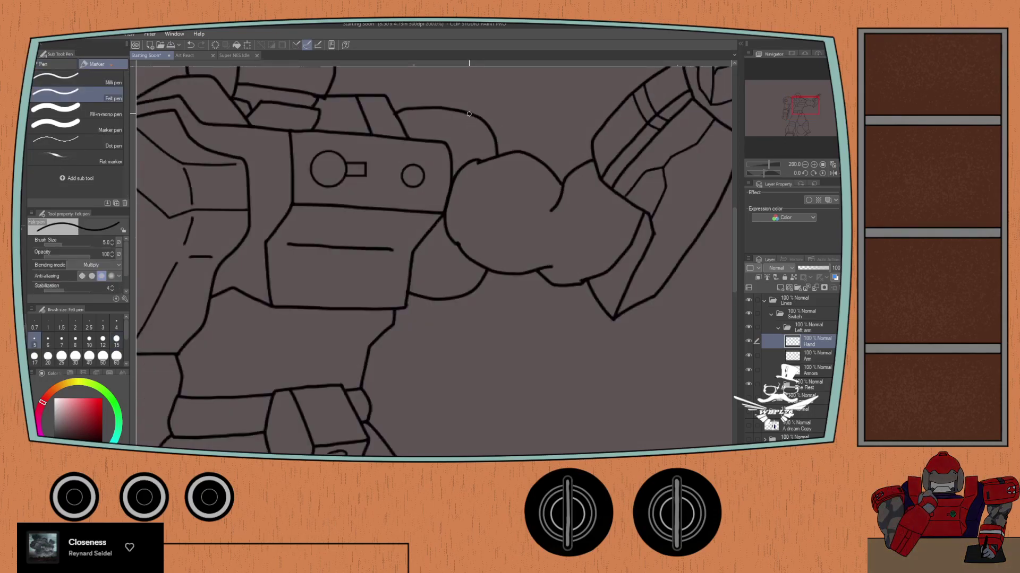
# Step: Try a wider curved outline around the shoulder behind the raised arm, and undo the attempts
pyautogui.hotkey('ctrl', 'z')
pyautogui.moveTo(501, 127); pyautogui.dragTo(515, 149)
pyautogui.moveTo(516, 188)
pyautogui.mouseDown()
pyautogui.moveTo(502, 263)
pyautogui.moveTo(479, 288)
pyautogui.mouseUp()
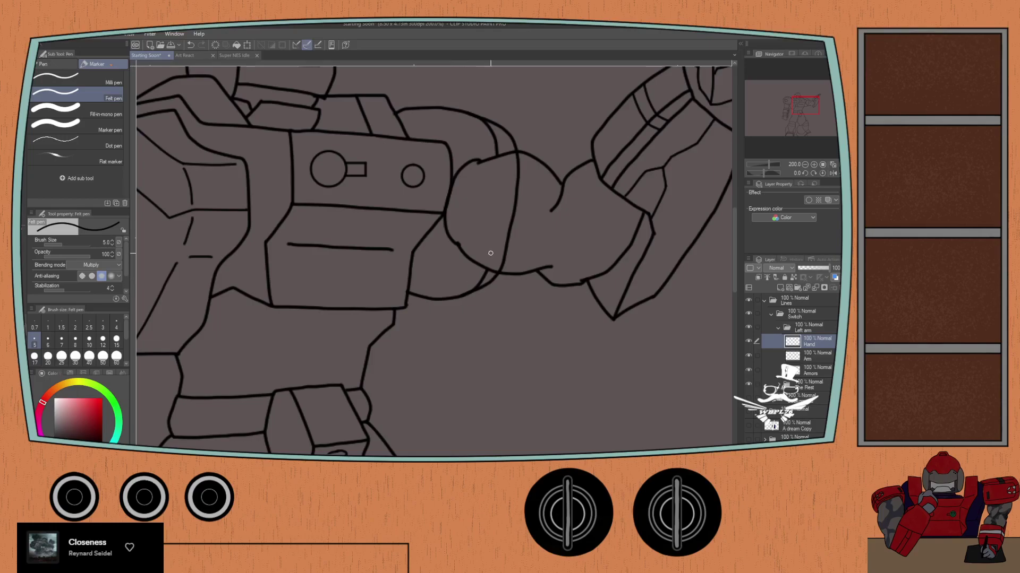
pyautogui.hotkey('ctrl', 'z')
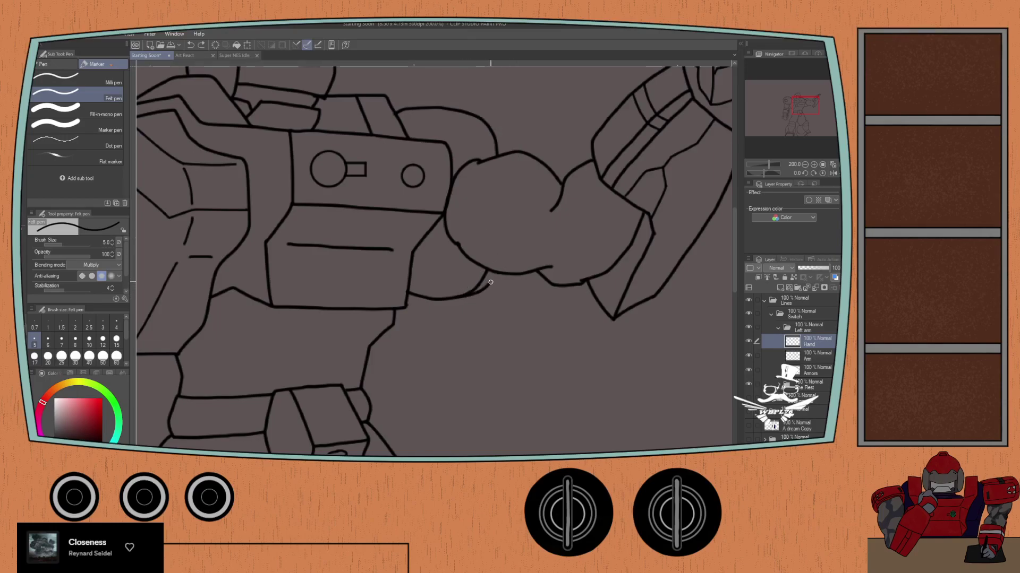
pyautogui.moveTo(503, 263)
pyautogui.mouseDown()
pyautogui.moveTo(516, 186)
pyautogui.moveTo(509, 140)
pyautogui.mouseUp()
pyautogui.hotkey('ctrl', 'z')
pyautogui.moveTo(485, 115); pyautogui.dragTo(496, 121)
pyautogui.moveTo(515, 191)
pyautogui.mouseDown()
pyautogui.moveTo(503, 262)
pyautogui.moveTo(470, 294)
pyautogui.mouseUp()
pyautogui.hotkey('ctrl', 'z')
pyautogui.hotkey('ctrl', 'z')
pyautogui.hotkey('ctrl', 'z')
pyautogui.hotkey('ctrl', 'z')
# Step: Draw a wider rounded shoulder outline across the raised upper arm, joining the existing shoulder curve above and below
pyautogui.moveTo(481, 292)
pyautogui.mouseDown()
pyautogui.moveTo(499, 264)
pyautogui.moveTo(518, 177)
pyautogui.moveTo(511, 140)
pyautogui.moveTo(491, 121)
pyautogui.moveTo(446, 113)
pyautogui.mouseUp()
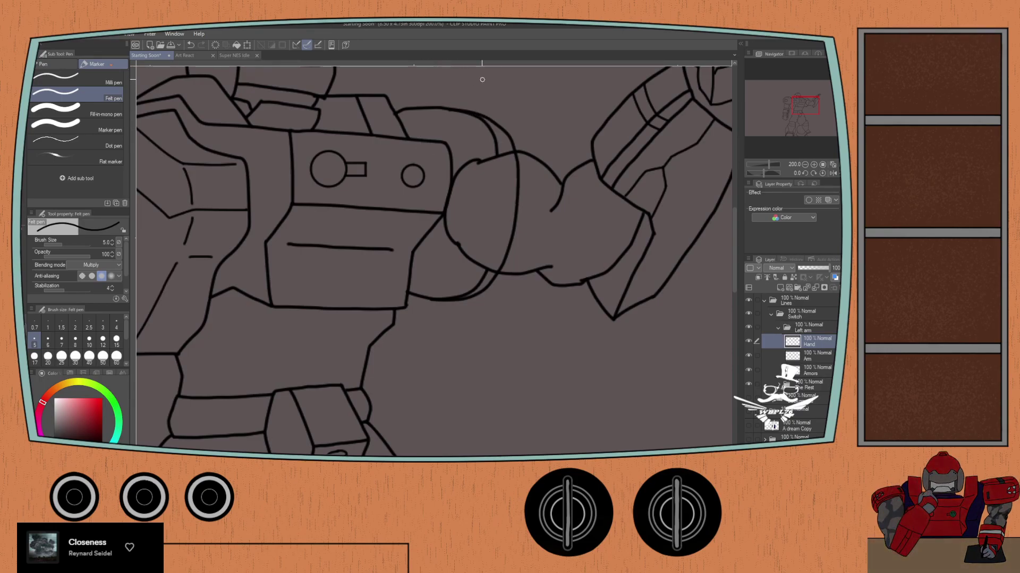
pyautogui.scroll(2, 468, 117)
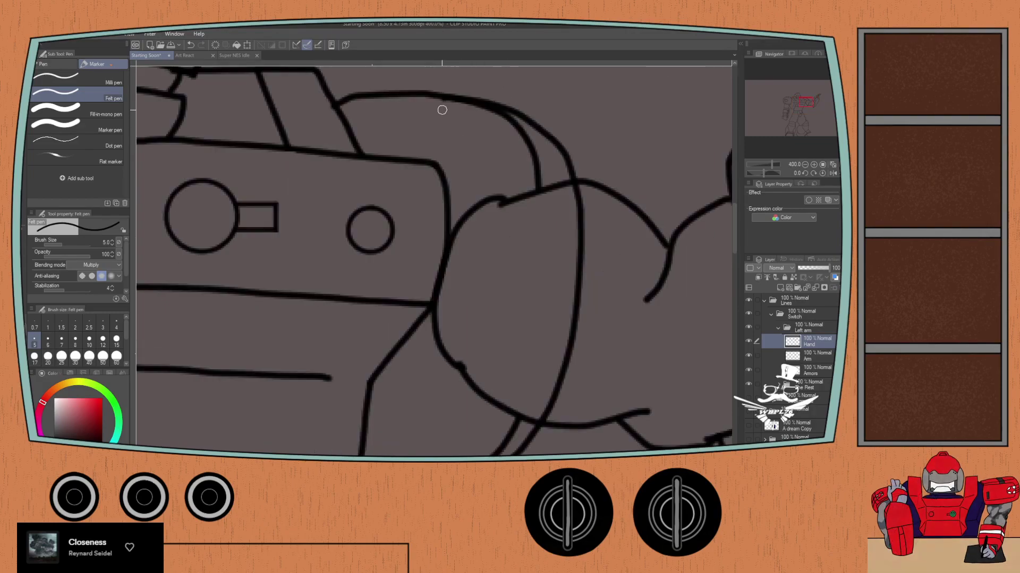
pyautogui.scroll(-3, 441, 107)
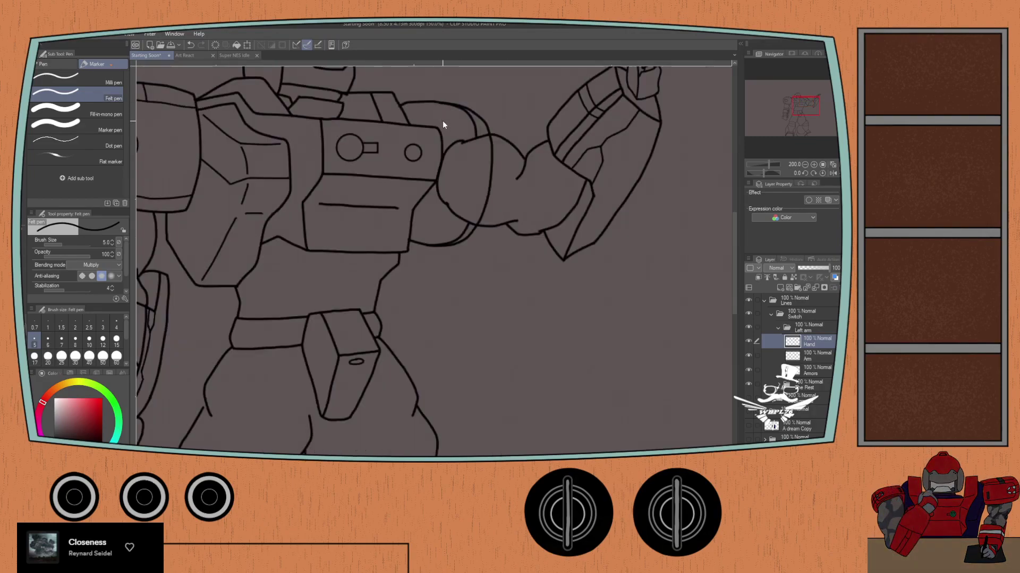
pyautogui.moveTo(467, 154); pyautogui.dragTo(469, 226)
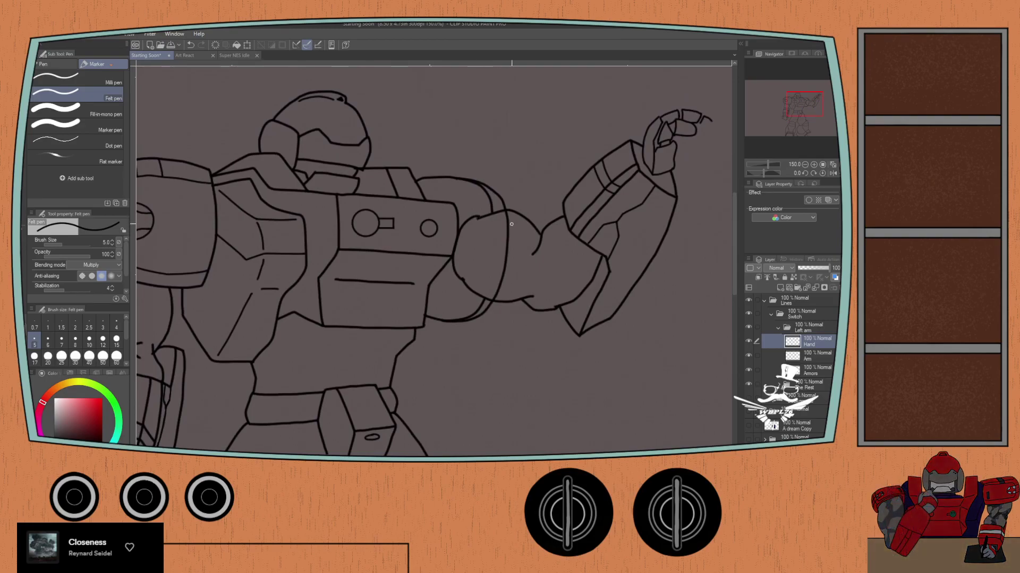
# Step: Erase the old inner shoulder curves on the armour layer, and return to the Hand layer with the Mechanical pencil
pyautogui.click(807, 372)
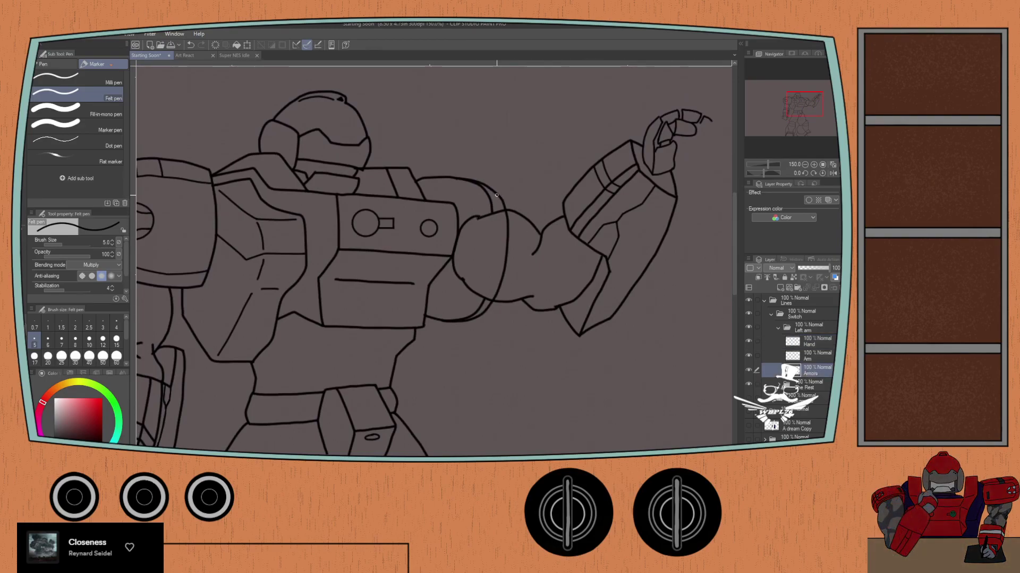
pyautogui.press('e')
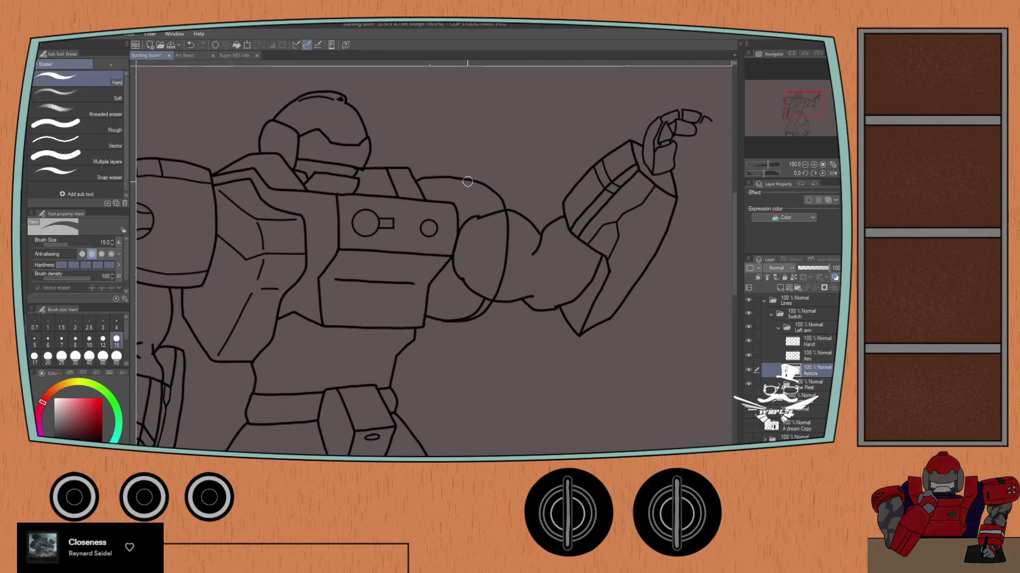
pyautogui.moveTo(483, 286)
pyautogui.mouseDown()
pyautogui.moveTo(467, 316)
pyautogui.moveTo(448, 321)
pyautogui.mouseUp()
pyautogui.hotkey('ctrl', 'z')
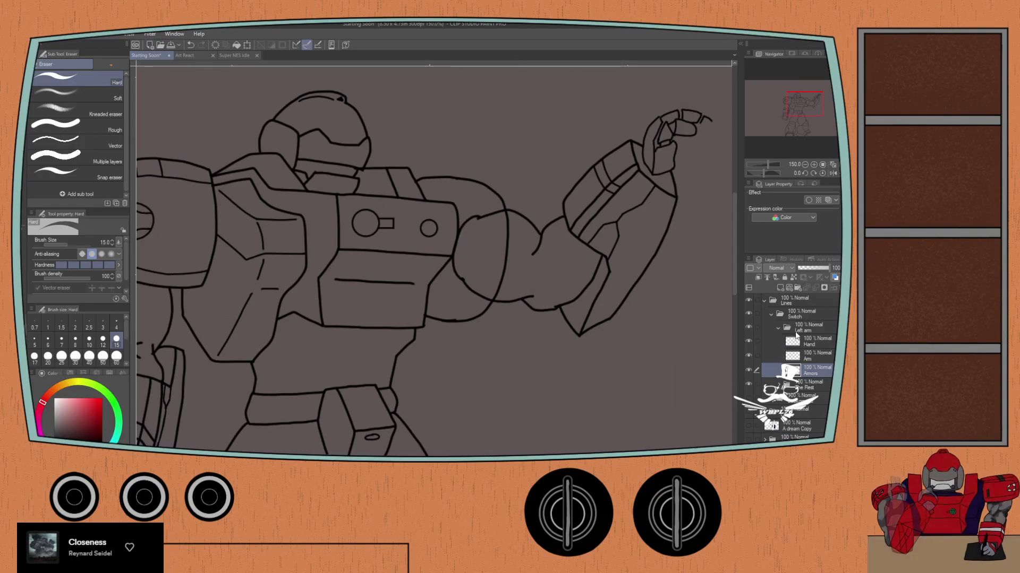
pyautogui.click(808, 352)
pyautogui.click(825, 340)
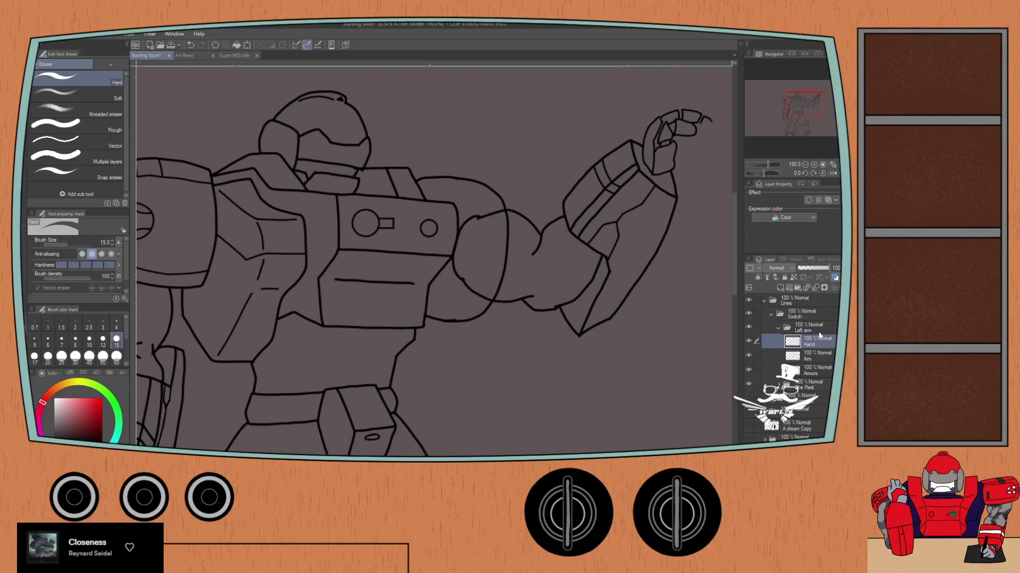
pyautogui.press('p')
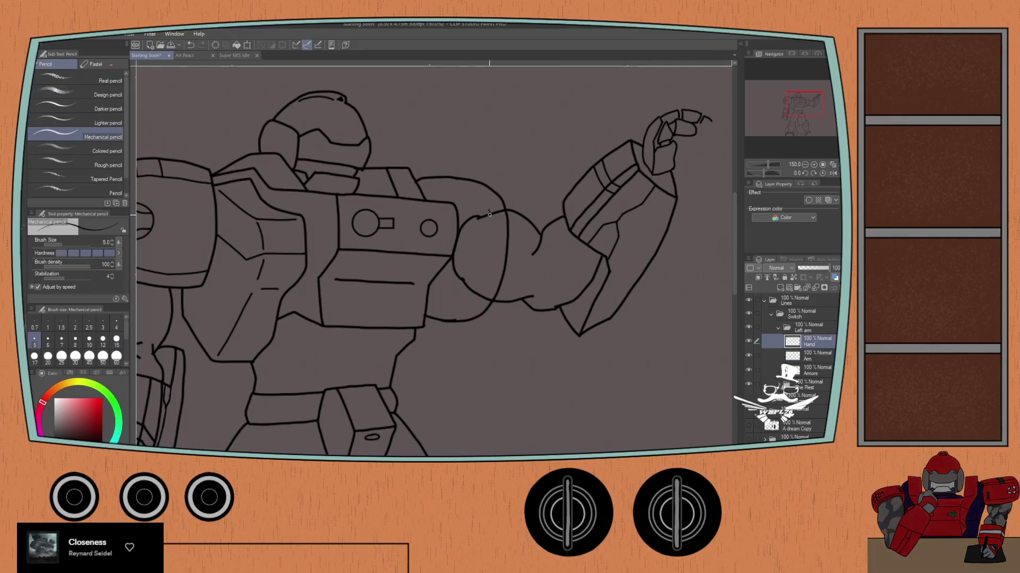
# Step: Try sketching a rounded inner opening within the raised arm's shoulder outline, and undo it
pyautogui.moveTo(489, 245); pyautogui.dragTo(479, 299)
pyautogui.hotkey('ctrl', 'z')
pyautogui.moveTo(474, 202); pyautogui.dragTo(453, 202)
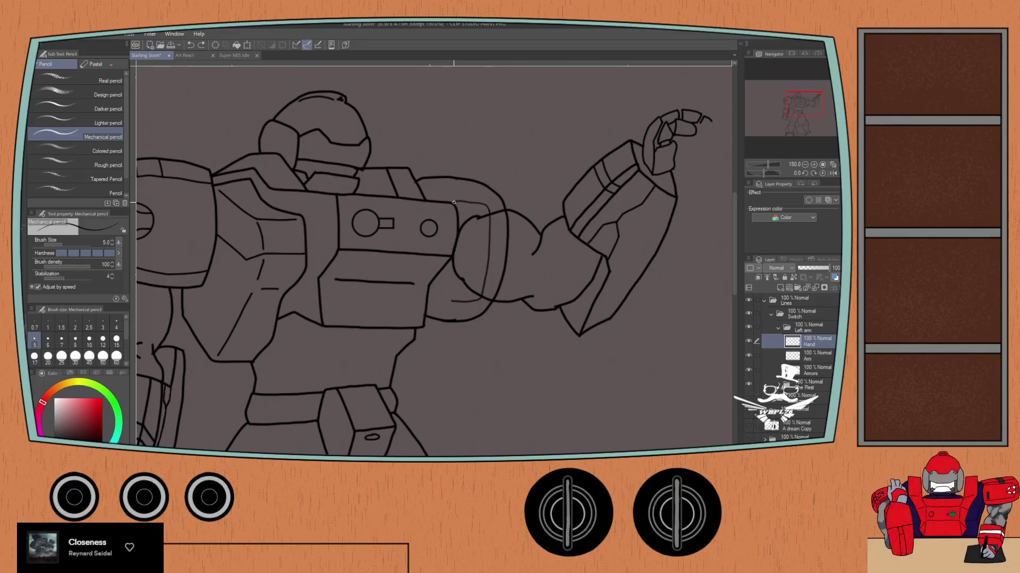
pyautogui.hotkey('ctrl', 'z')
pyautogui.moveTo(448, 209); pyautogui.dragTo(440, 288)
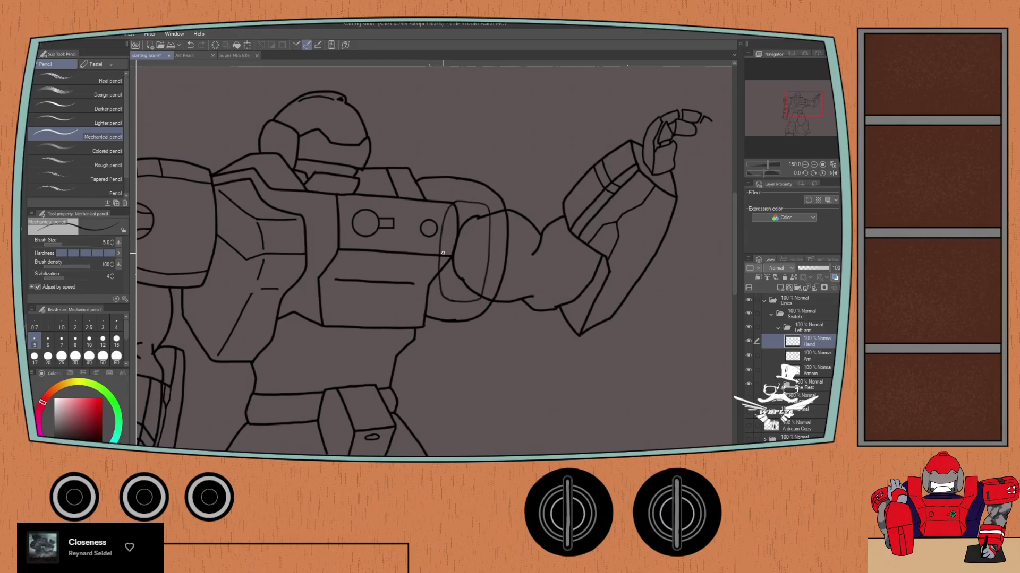
pyautogui.scroll(-4, 443, 253)
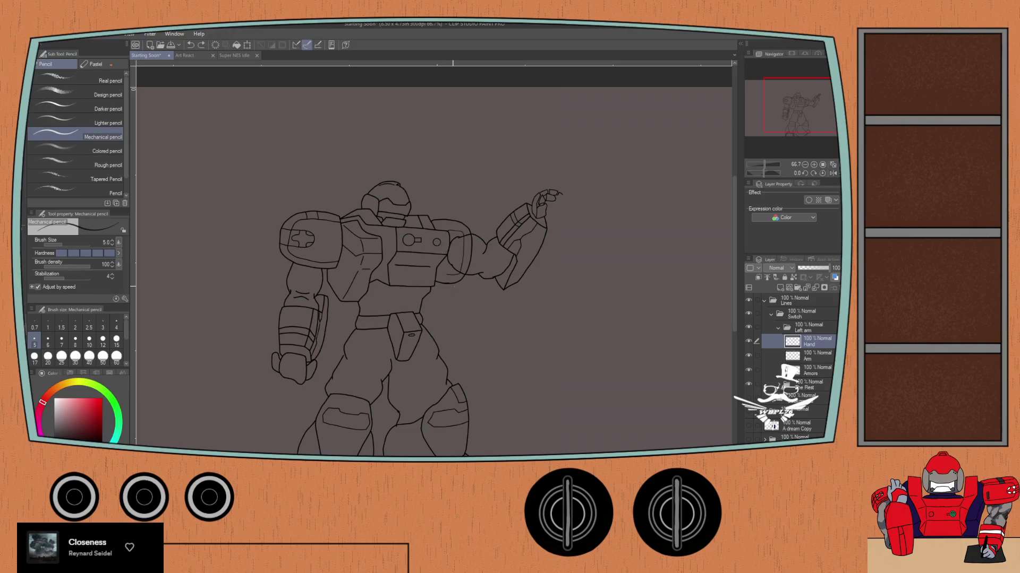
# Step: Sketch an inner oval for the arm opening within the raised arm's shoulder, overlapping the chest plate's edge
pyautogui.scroll(2, 461, 244)
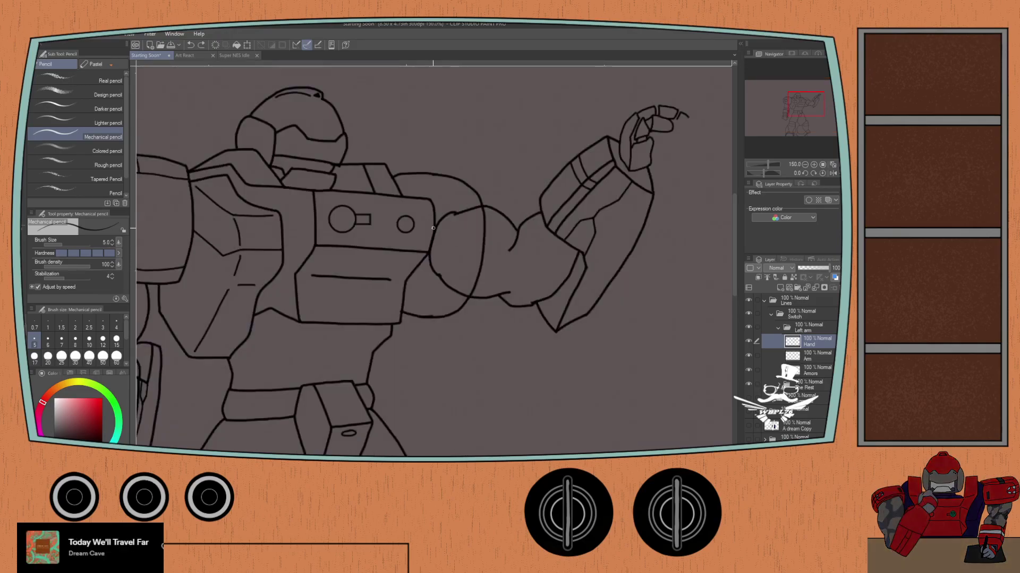
pyautogui.moveTo(456, 202)
pyautogui.mouseDown()
pyautogui.moveTo(465, 240)
pyautogui.moveTo(446, 300)
pyautogui.moveTo(421, 297)
pyautogui.moveTo(412, 233)
pyautogui.moveTo(424, 206)
pyautogui.moveTo(416, 220)
pyautogui.mouseUp()
pyautogui.hotkey('ctrl', 'z')
pyautogui.moveTo(412, 257)
pyautogui.mouseDown()
pyautogui.moveTo(428, 290)
pyautogui.moveTo(454, 283)
pyautogui.moveTo(468, 222)
pyautogui.moveTo(459, 198)
pyautogui.moveTo(437, 194)
pyautogui.mouseUp()
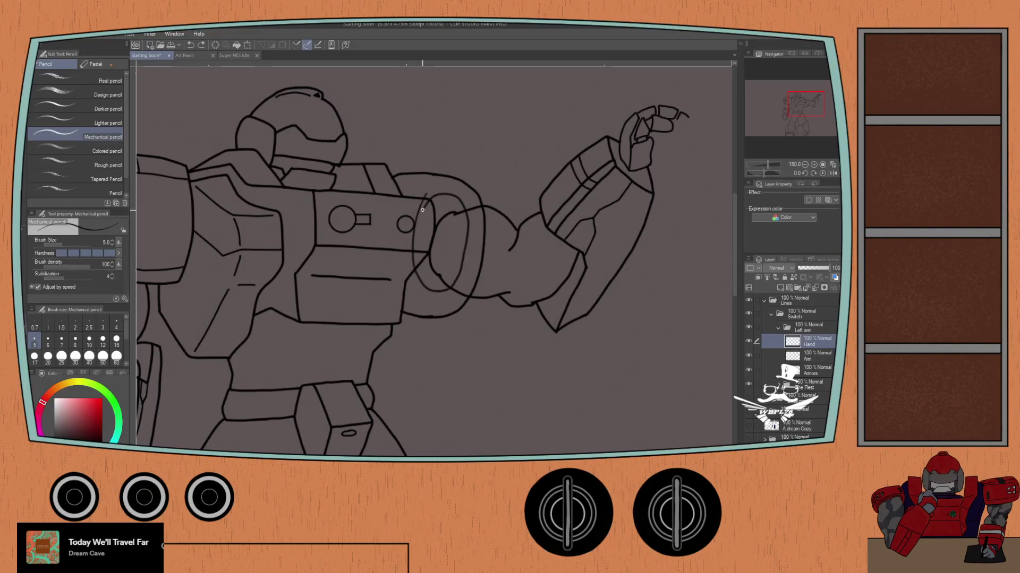
pyautogui.moveTo(412, 231); pyautogui.dragTo(420, 284)
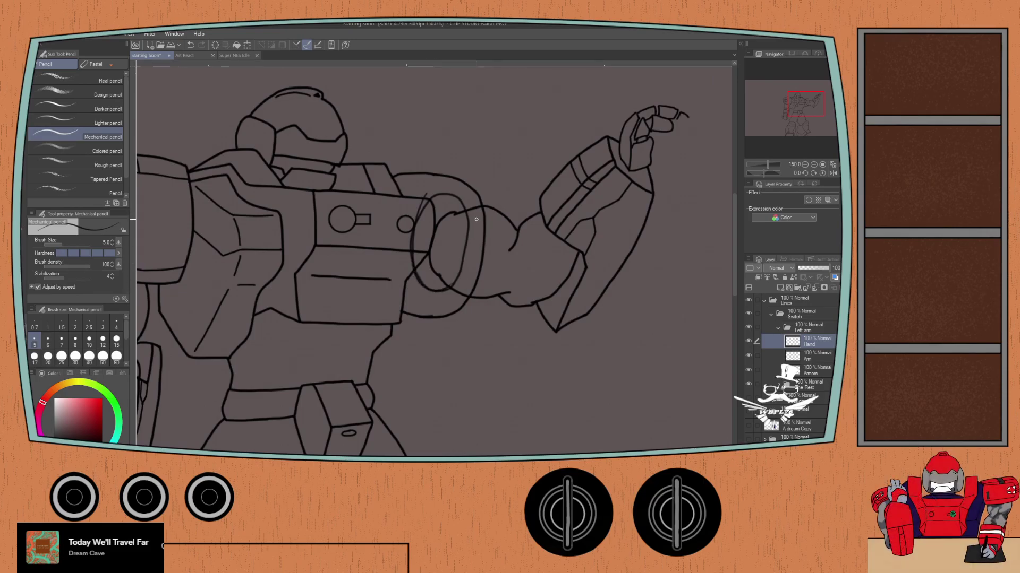
pyautogui.scroll(-4, 477, 219)
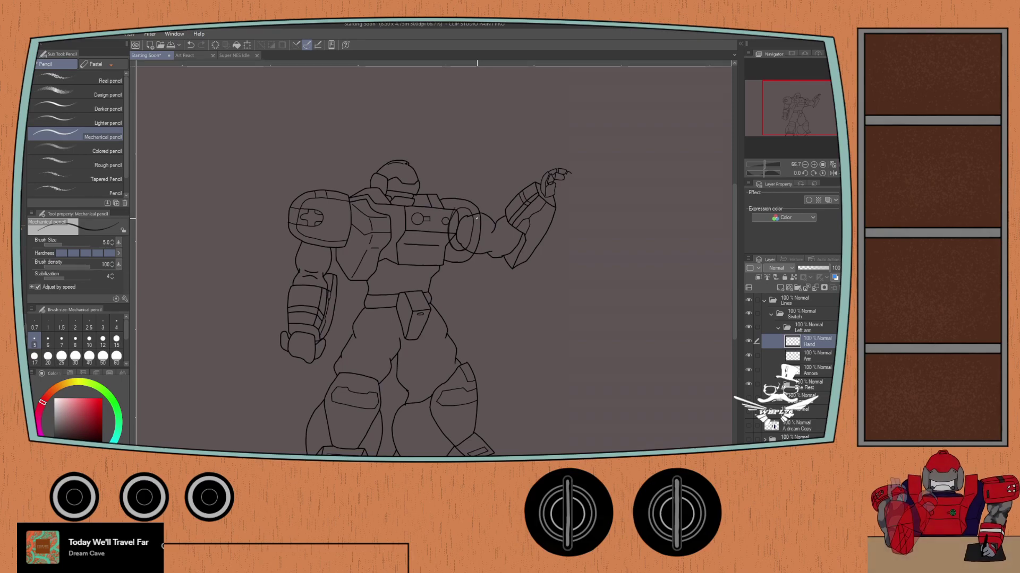
pyautogui.scroll(5, 460, 230)
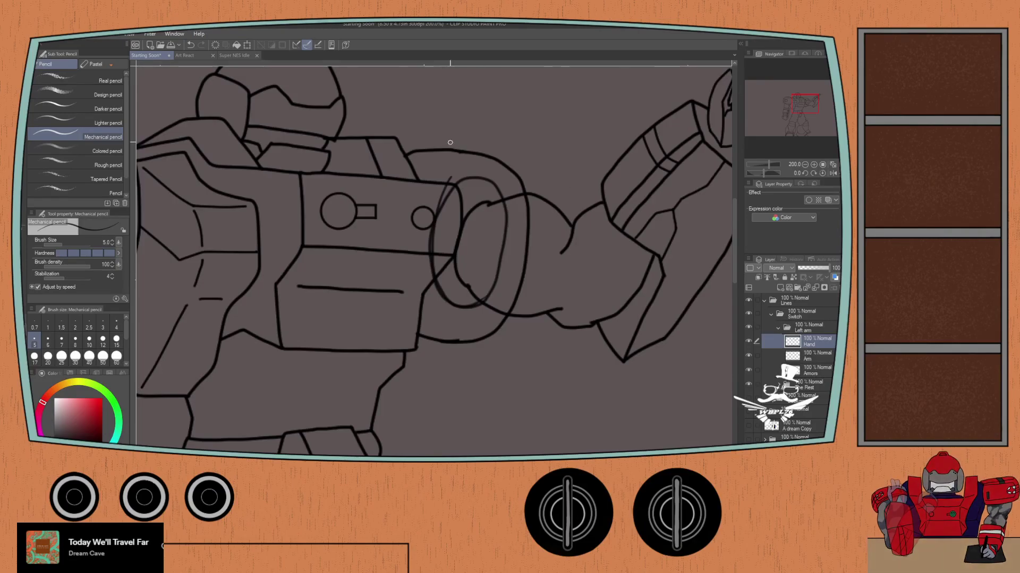
# Step: Erase the leftover overlapping line along the shoulder outline's underside on the armour layer, and reselect the Hand layer
pyautogui.scroll(3, 452, 178)
pyautogui.press('e')
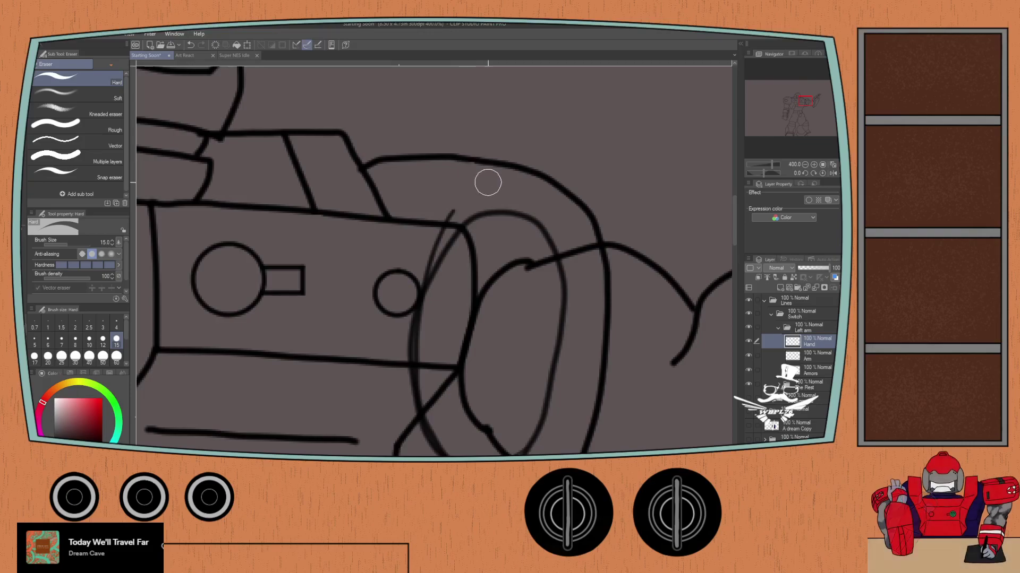
pyautogui.hotkey('ctrl', 'z')
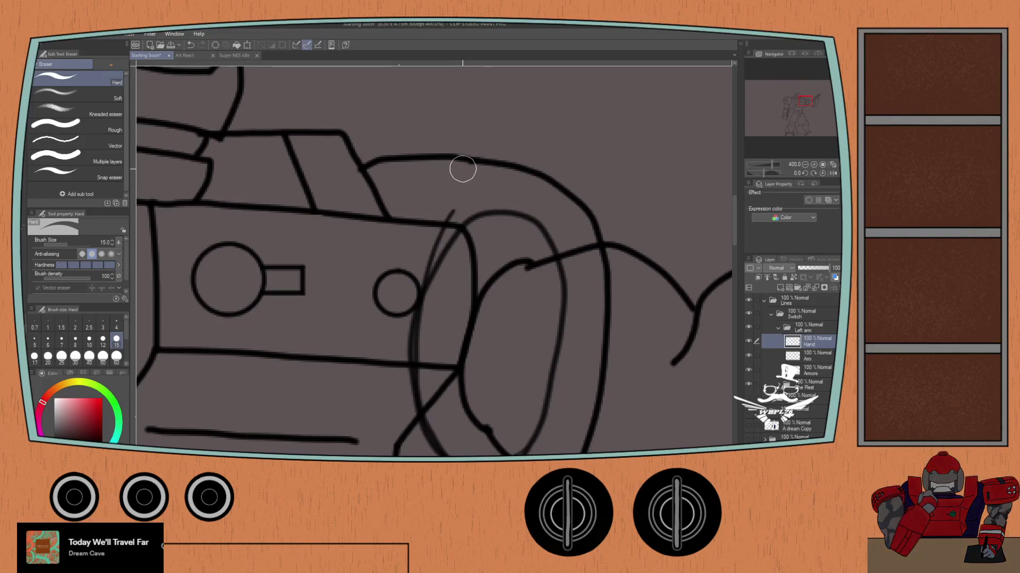
pyautogui.scroll(4, 462, 166)
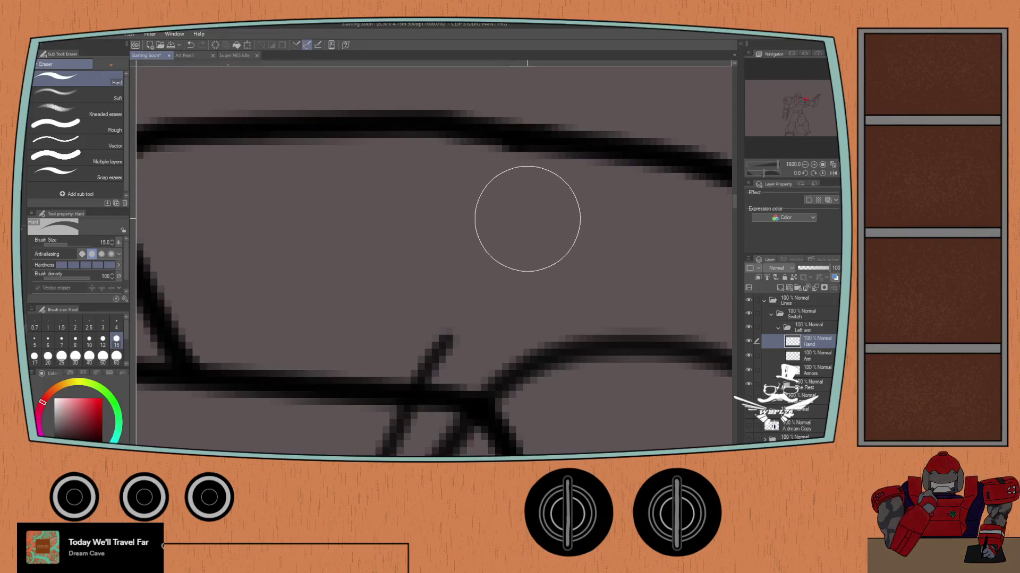
pyautogui.scroll(-7, 455, 284)
pyautogui.scroll(3, 440, 344)
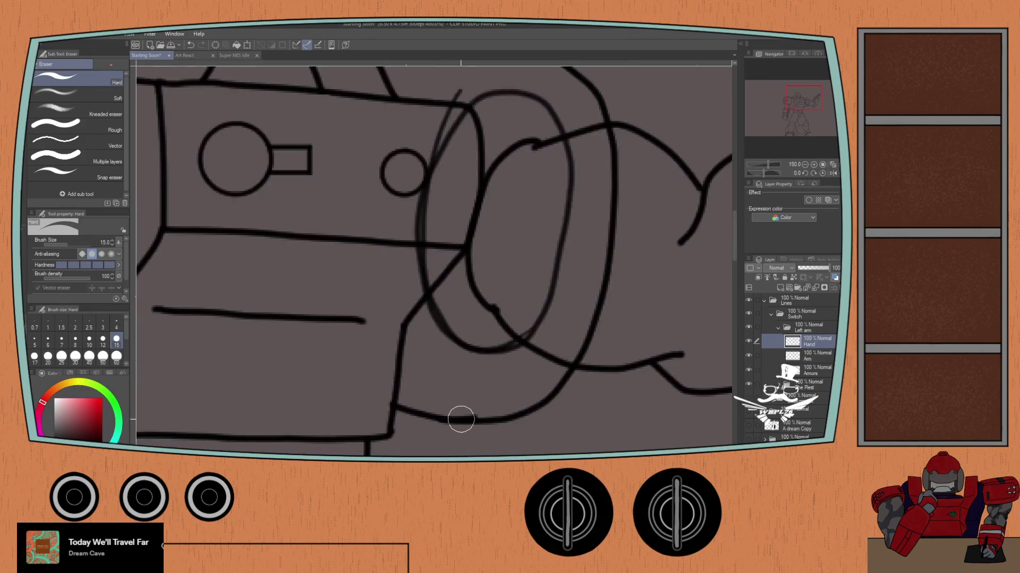
pyautogui.moveTo(467, 361); pyautogui.dragTo(465, 301)
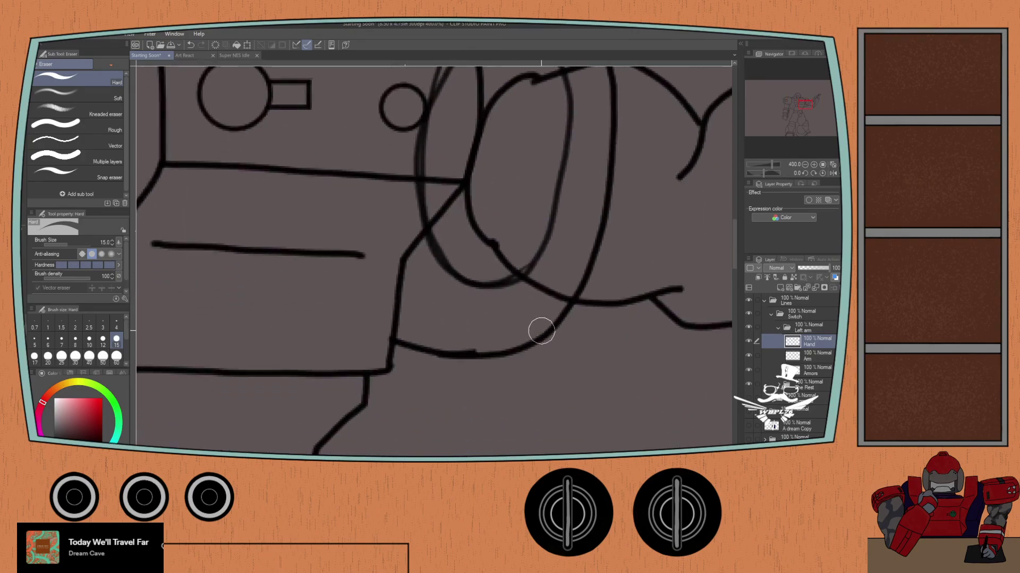
pyautogui.hotkey('alt', '[')
pyautogui.hotkey('alt', '[')
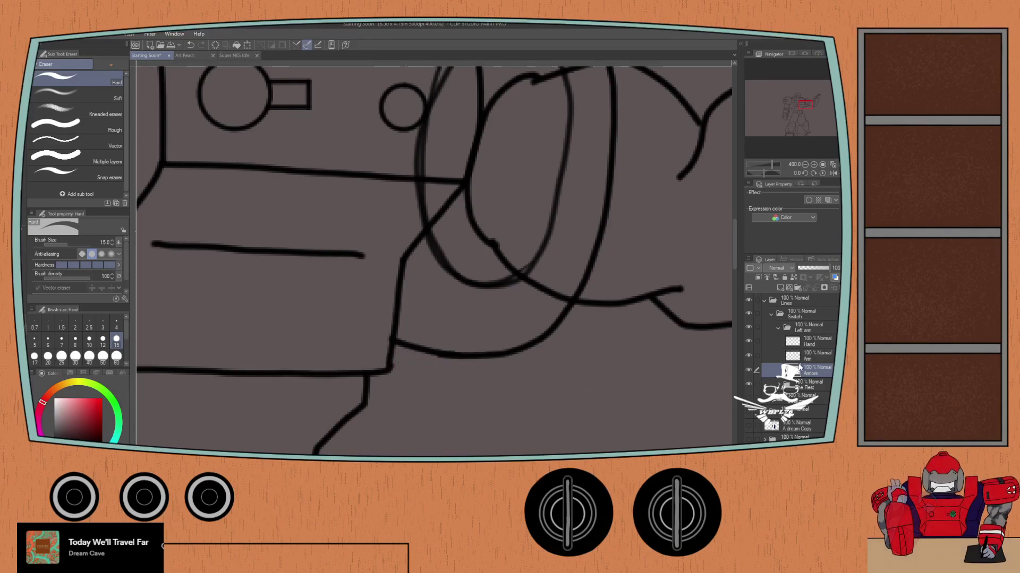
pyautogui.click(812, 342)
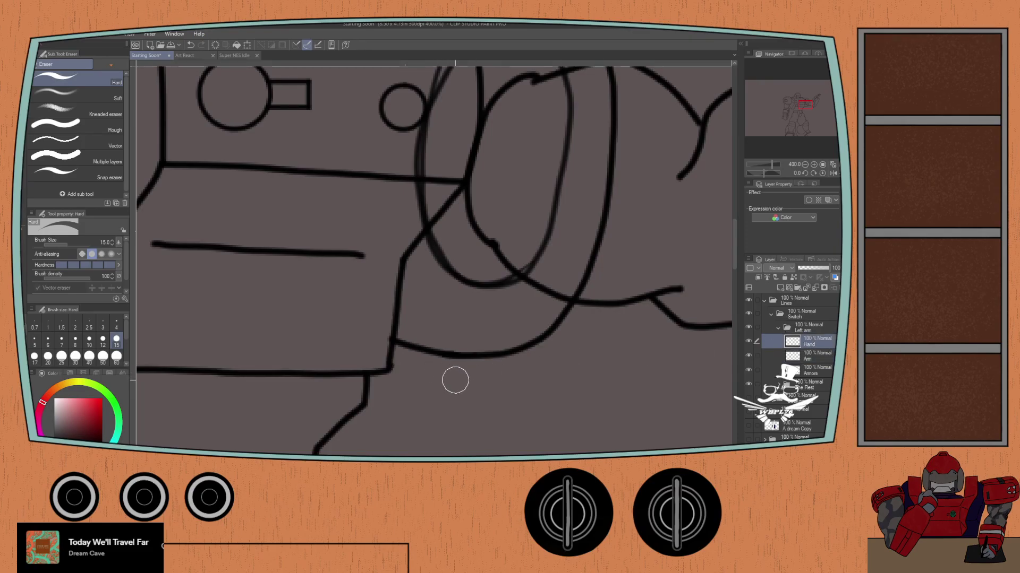
pyautogui.scroll(-2, 451, 386)
pyautogui.scroll(-3, 451, 386)
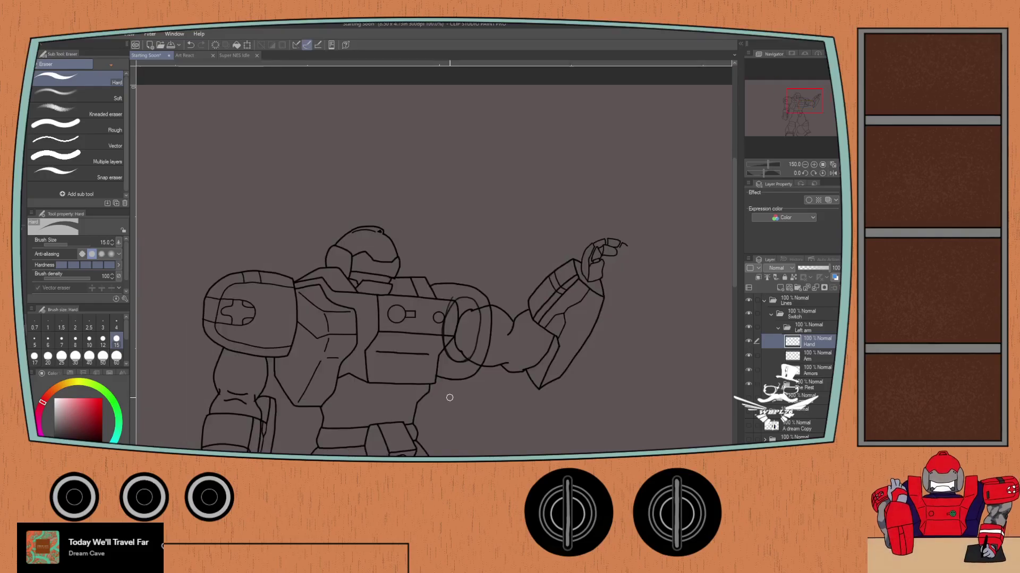
# Step: Try erasing along the upper edge of the inner shoulder oval on the Hand layer, and undo the stroke
pyautogui.scroll(3, 455, 368)
pyautogui.moveTo(446, 229)
pyautogui.mouseDown()
pyautogui.moveTo(428, 301)
pyautogui.moveTo(434, 340)
pyautogui.moveTo(459, 360)
pyautogui.moveTo(493, 324)
pyautogui.moveTo(500, 272)
pyautogui.moveTo(494, 239)
pyautogui.moveTo(481, 233)
pyautogui.mouseUp()
pyautogui.hotkey('ctrl', 'z')
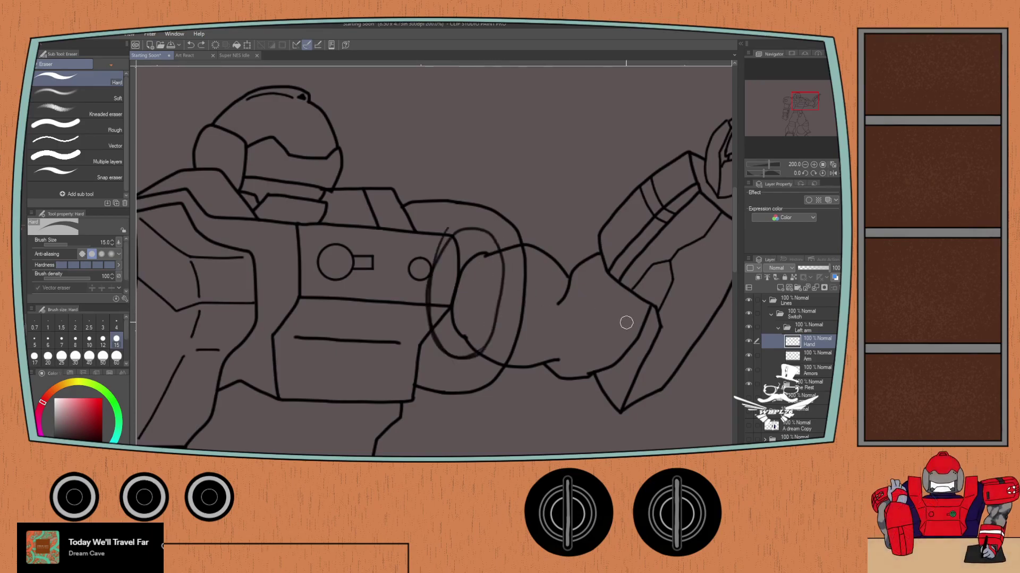
# Step: Try drawing an ellipse with Aspect type turned off over the arm opening on the armour layer, and undo it
pyautogui.click(817, 372)
pyautogui.press('p')
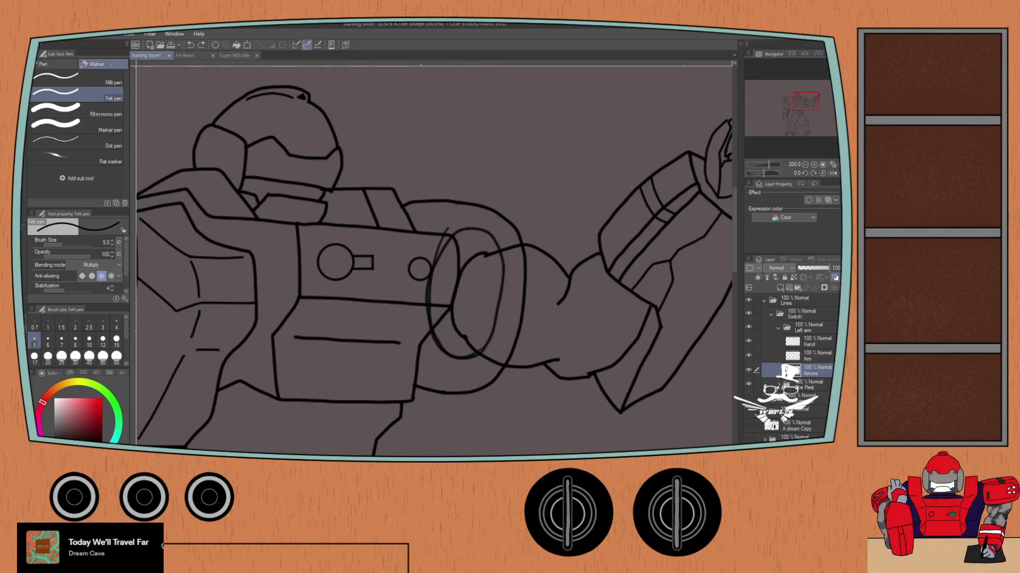
pyautogui.press('u')
pyautogui.click(56, 175)
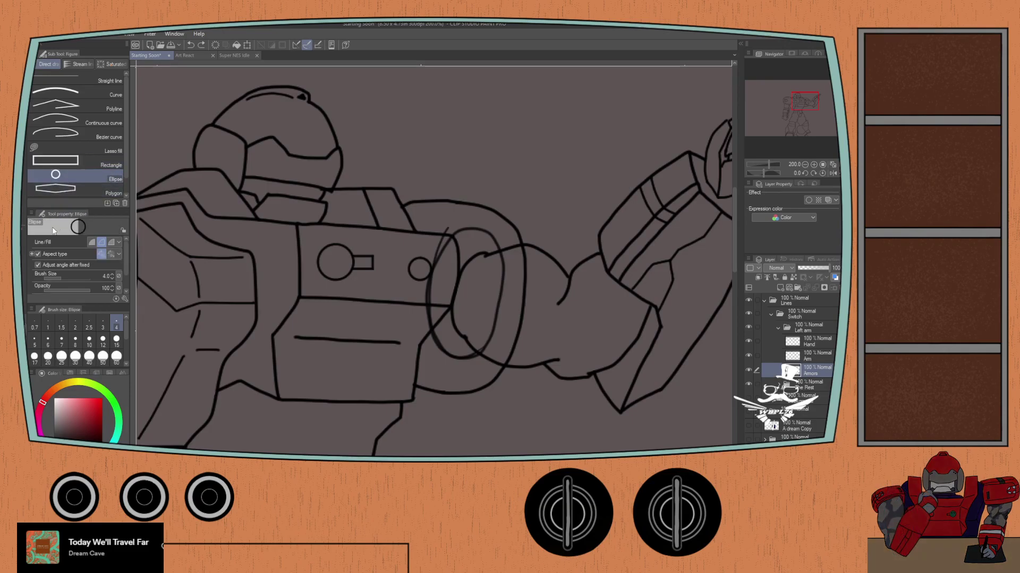
pyautogui.click(38, 255)
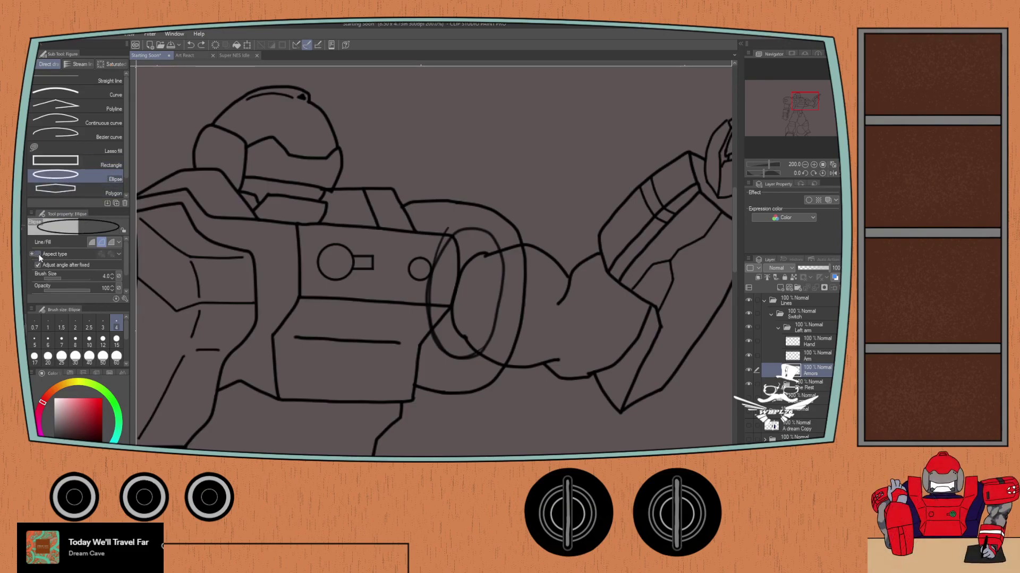
pyautogui.moveTo(444, 232); pyautogui.dragTo(526, 382)
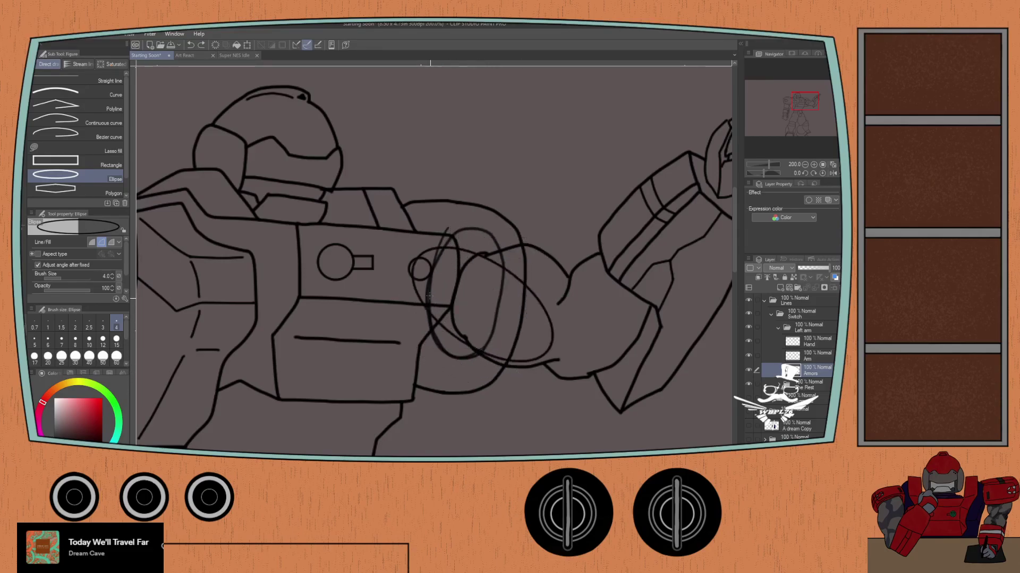
pyautogui.click(472, 292)
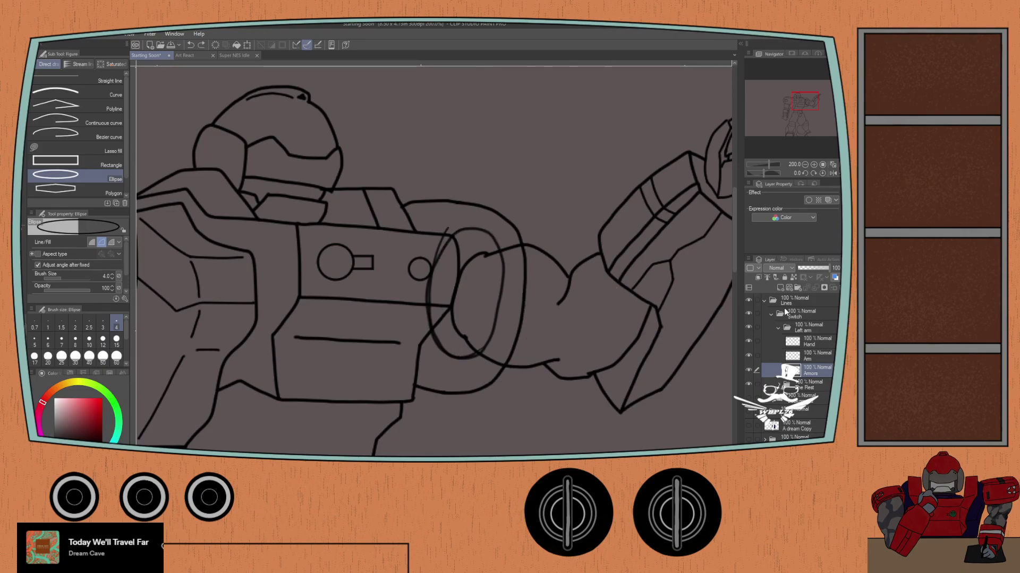
# Step: Add a new layer above the armour layer and try another ellipse over the arm opening, undoing the ellipse
pyautogui.click(749, 287)
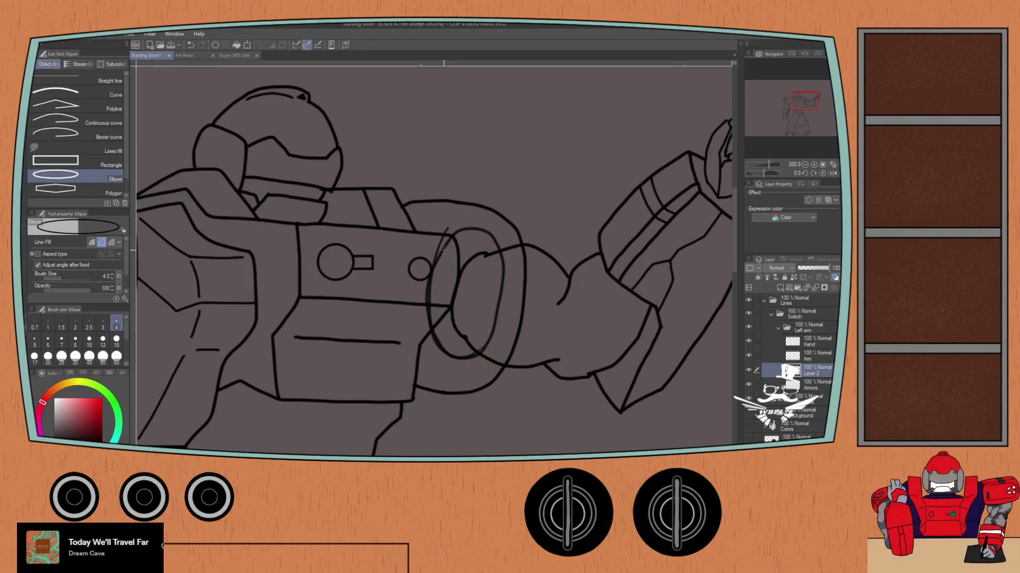
pyautogui.moveTo(431, 232); pyautogui.dragTo(513, 370)
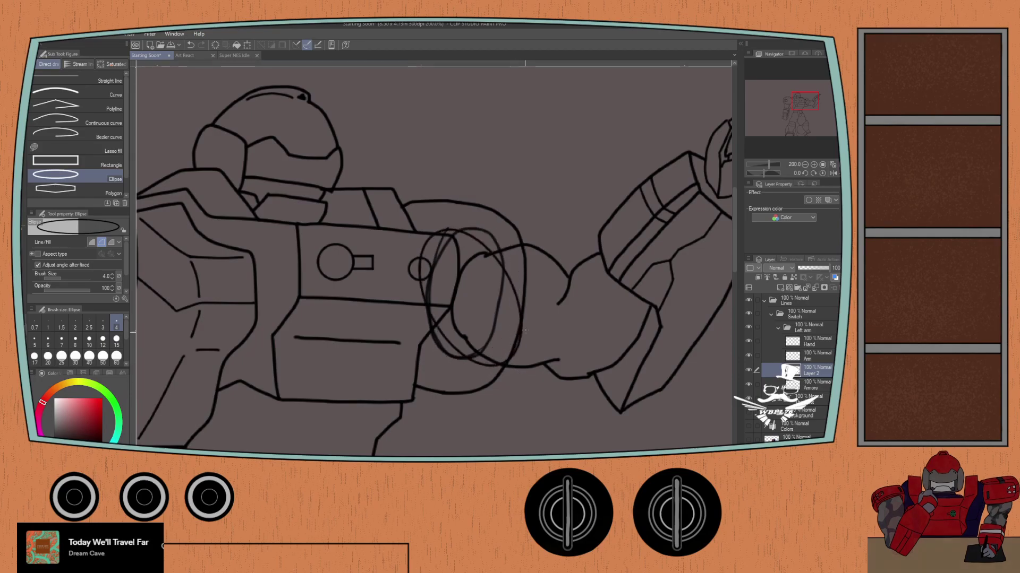
pyautogui.click(513, 369)
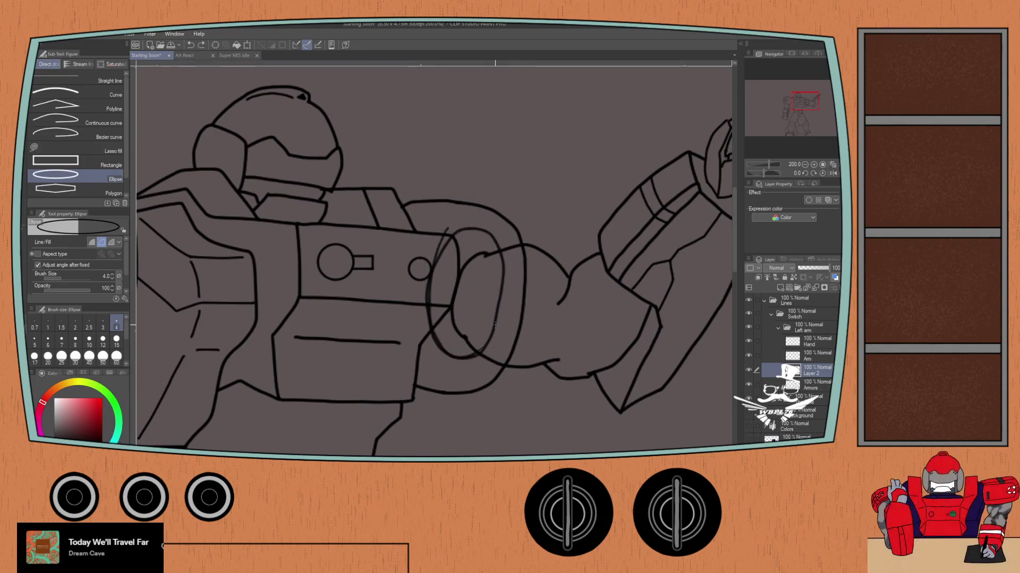
# Step: Try tracing the arm-opening oval with a Bezier curve on Layer 2, discard the curve and keep the layer
pyautogui.click(57, 134)
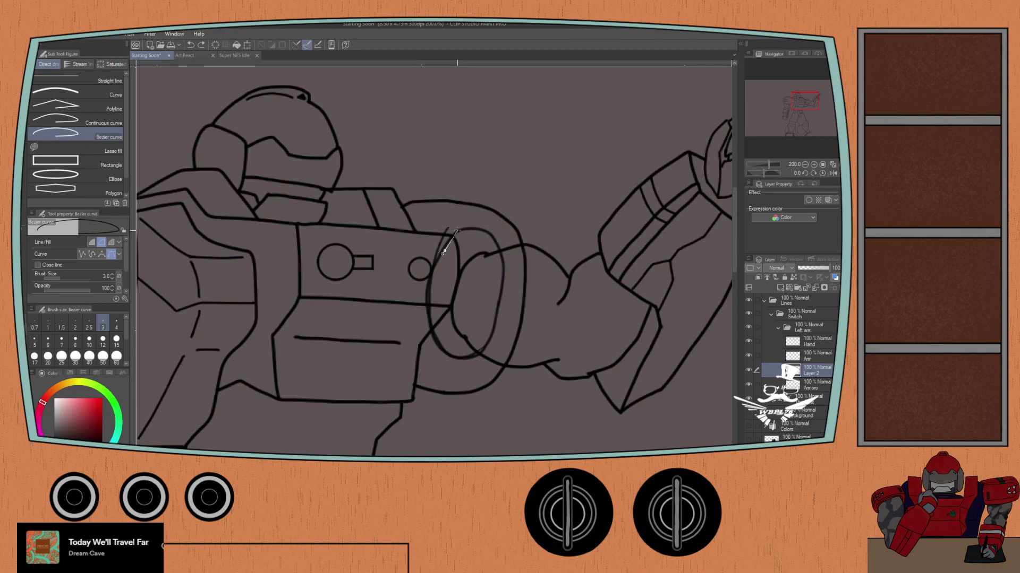
pyautogui.moveTo(487, 230); pyautogui.dragTo(536, 263)
pyautogui.moveTo(464, 294); pyautogui.dragTo(475, 301)
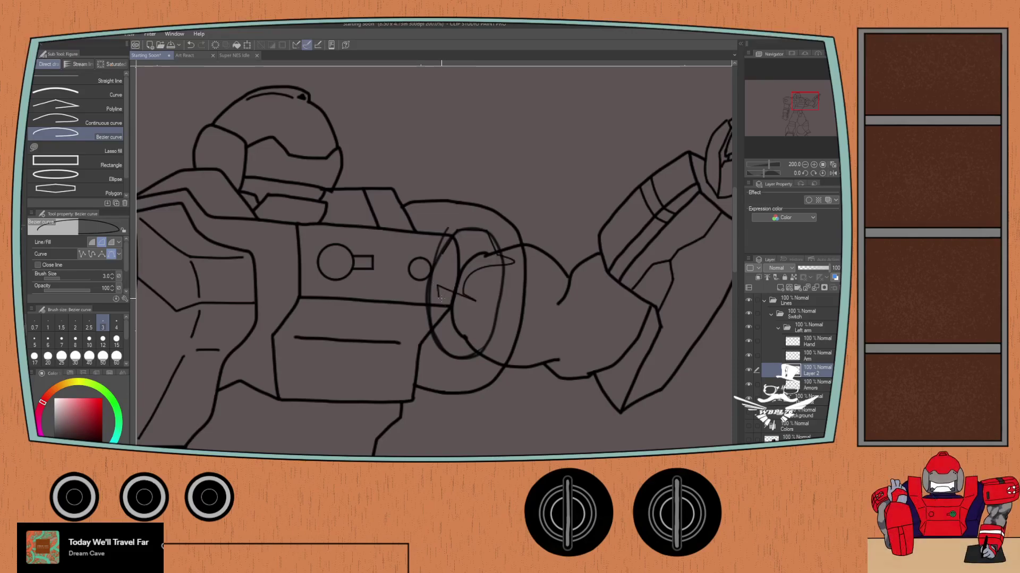
pyautogui.press('Return')
pyautogui.hotkey('ctrl', 'e')
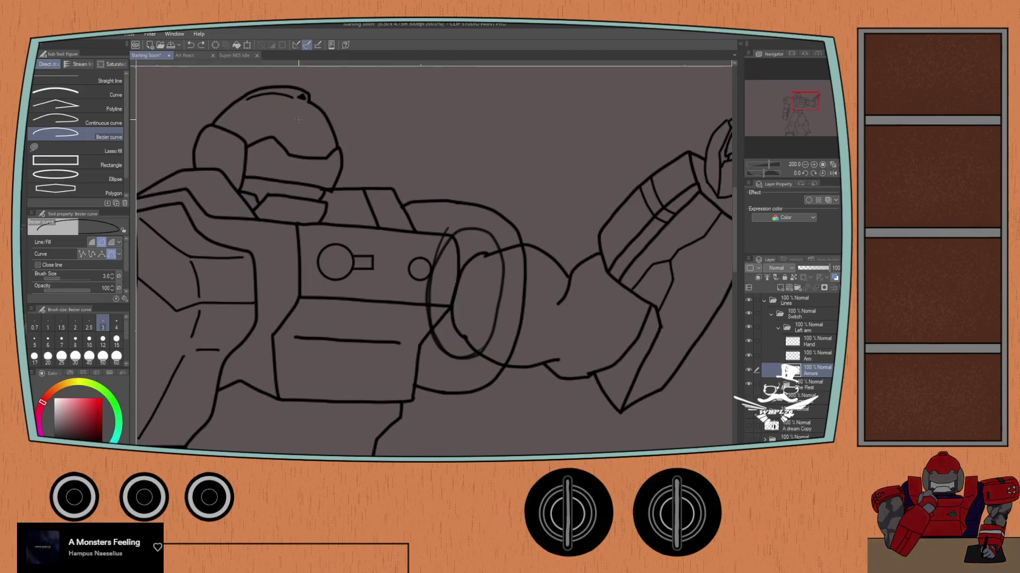
pyautogui.hotkey('ctrl', 'z')
# Step: Try a practice Bezier curve in the empty area above the raised arm's shoulder, cancel it and restore Layer 2
pyautogui.scroll(2, 350, 134)
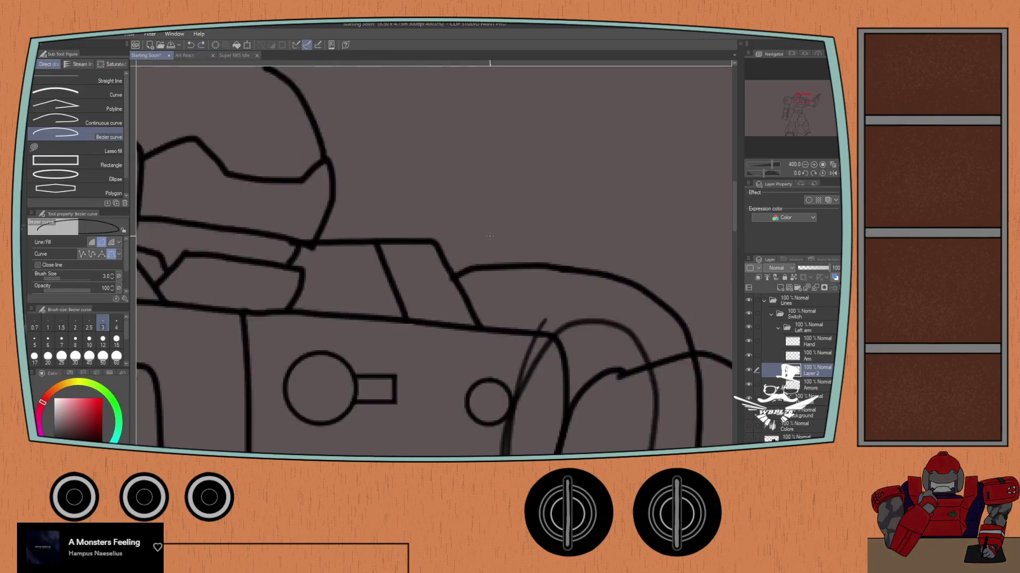
pyautogui.moveTo(489, 239); pyautogui.dragTo(338, 115)
pyautogui.moveTo(452, 171); pyautogui.dragTo(448, 212)
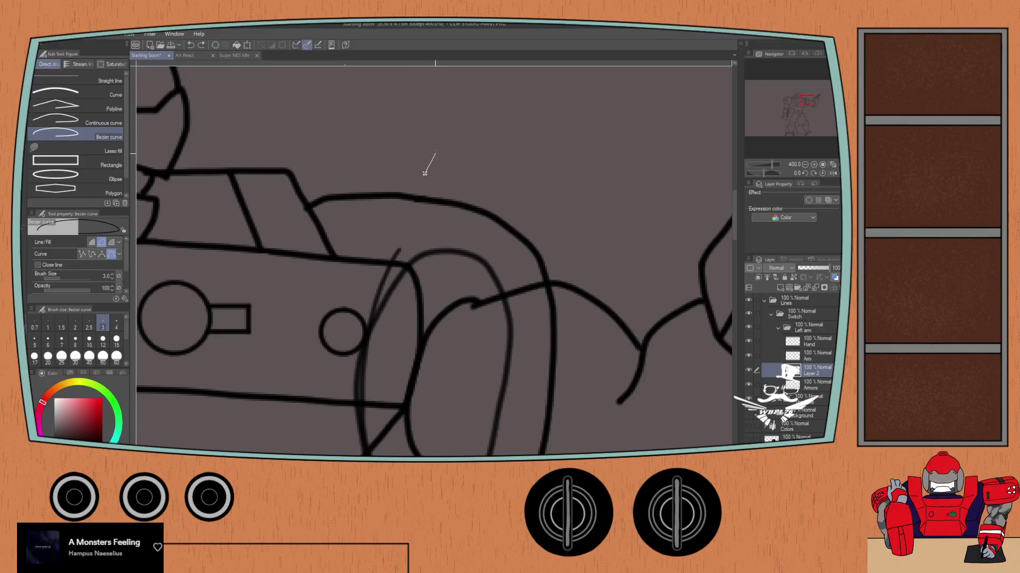
pyautogui.moveTo(457, 115); pyautogui.dragTo(469, 96)
pyautogui.moveTo(463, 158); pyautogui.dragTo(458, 181)
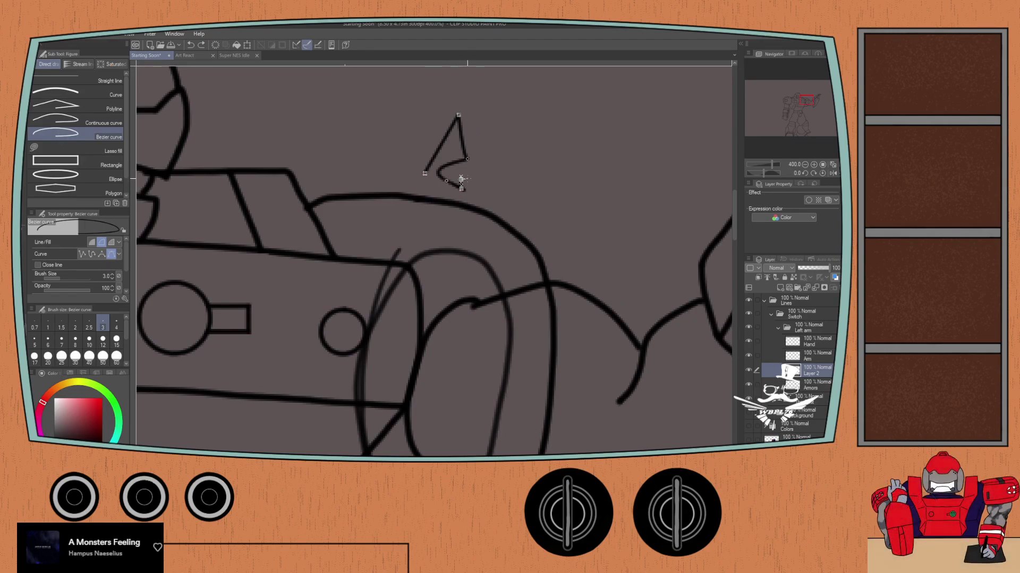
pyautogui.press('Escape')
pyautogui.hotkey('ctrl', 'z')
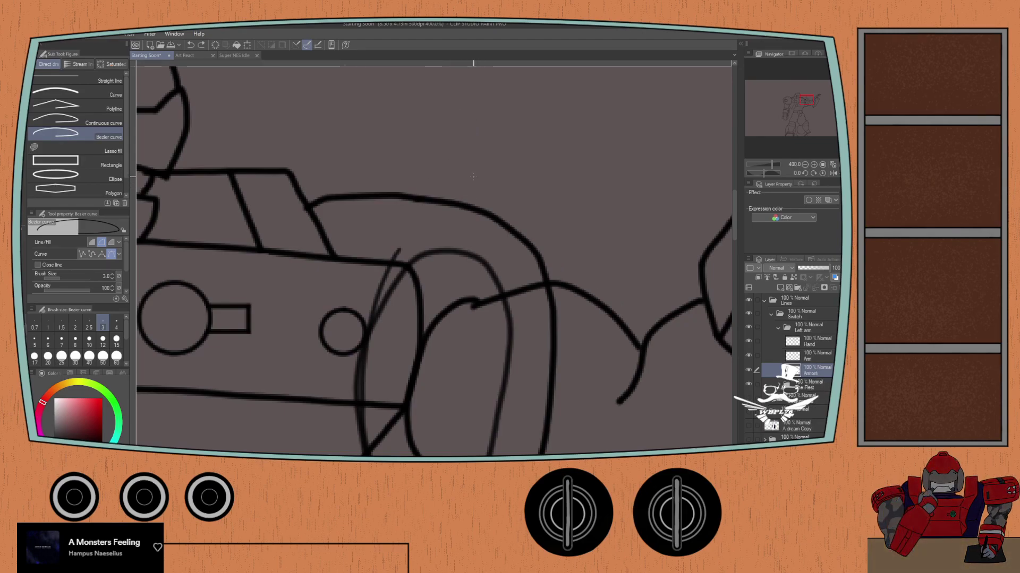
pyautogui.click(204, 45)
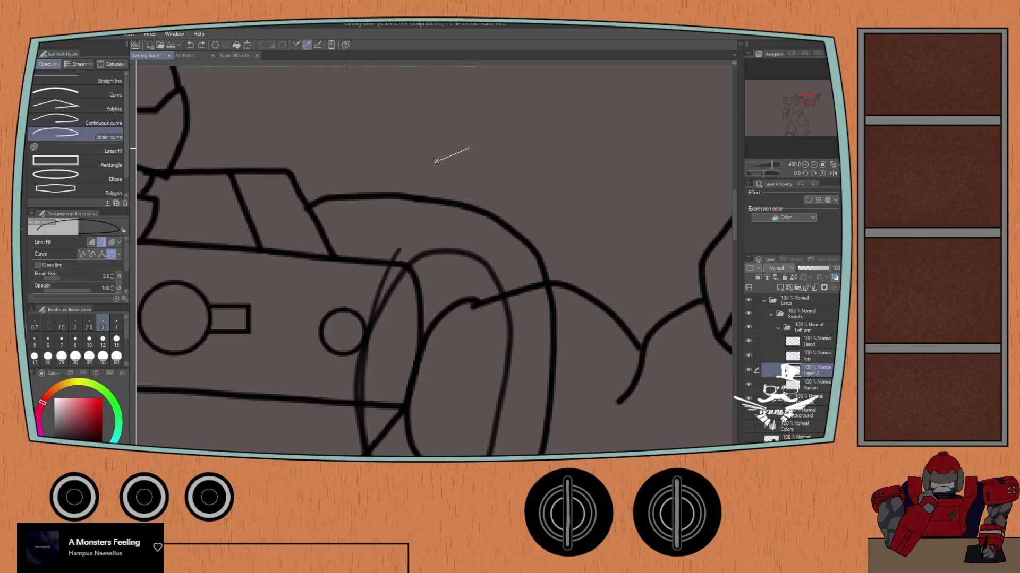
# Step: Draw a small closed Bezier test shape above the raised arm's shoulder, and undo it
pyautogui.moveTo(471, 120); pyautogui.dragTo(528, 130)
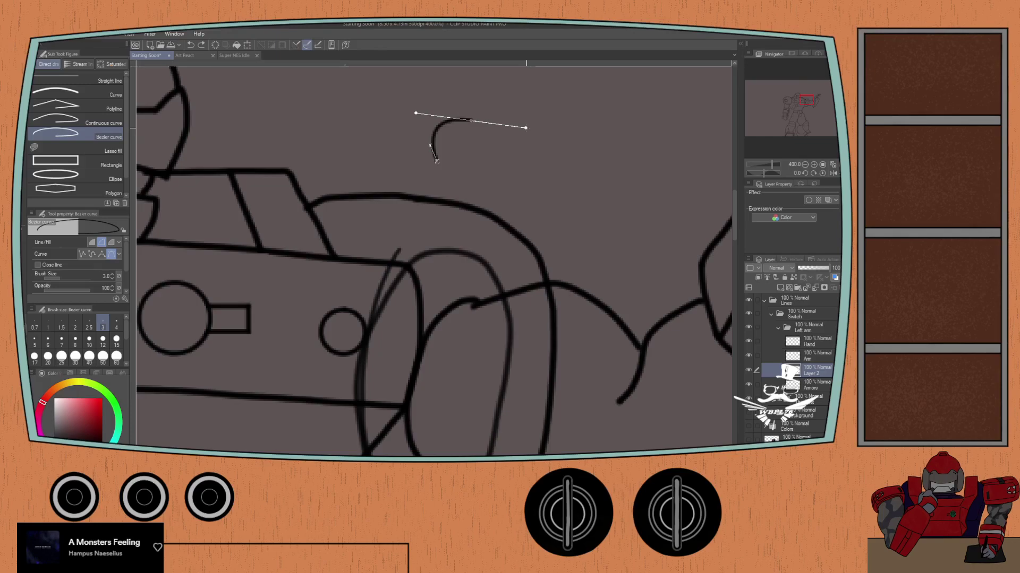
pyautogui.click(470, 168)
pyautogui.doubleClick(437, 161)
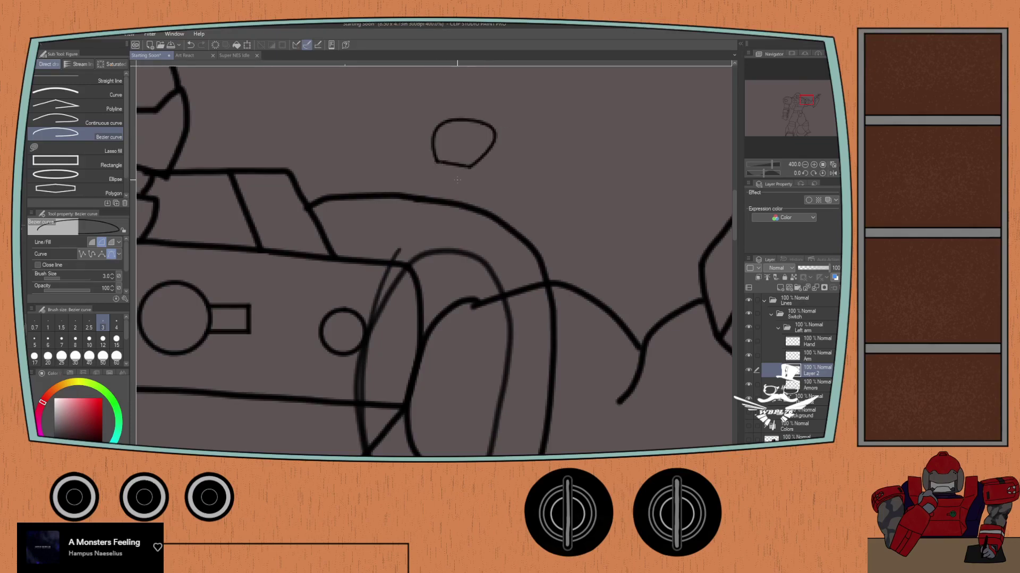
pyautogui.scroll(-2, 477, 212)
pyautogui.hotkey('ctrl', 'z')
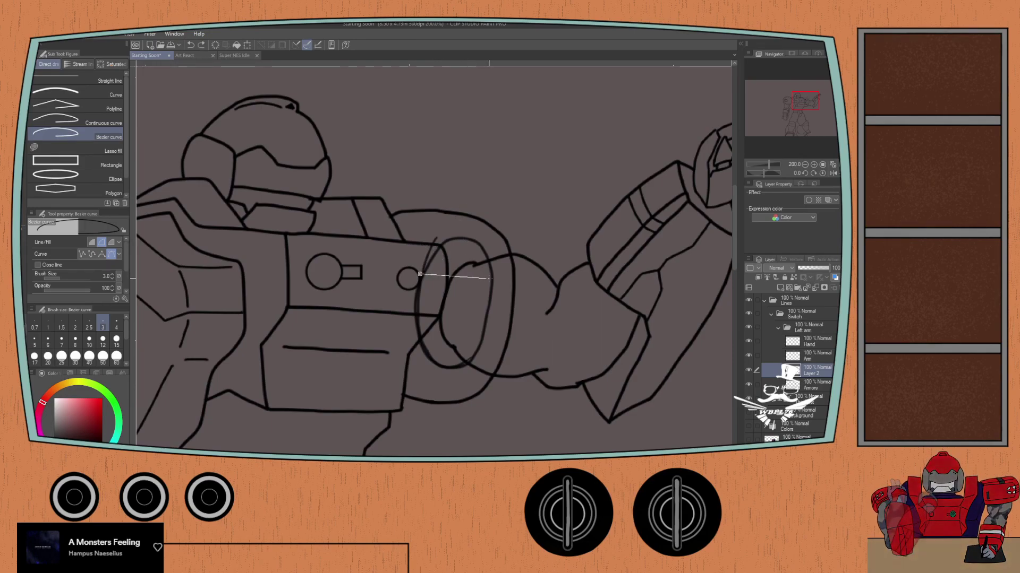
# Step: Try outlining the arm opening with longer Bezier curve segments, cancel the curve and restore Layer 2
pyautogui.moveTo(492, 280); pyautogui.dragTo(511, 255)
pyautogui.moveTo(472, 305); pyautogui.dragTo(515, 368)
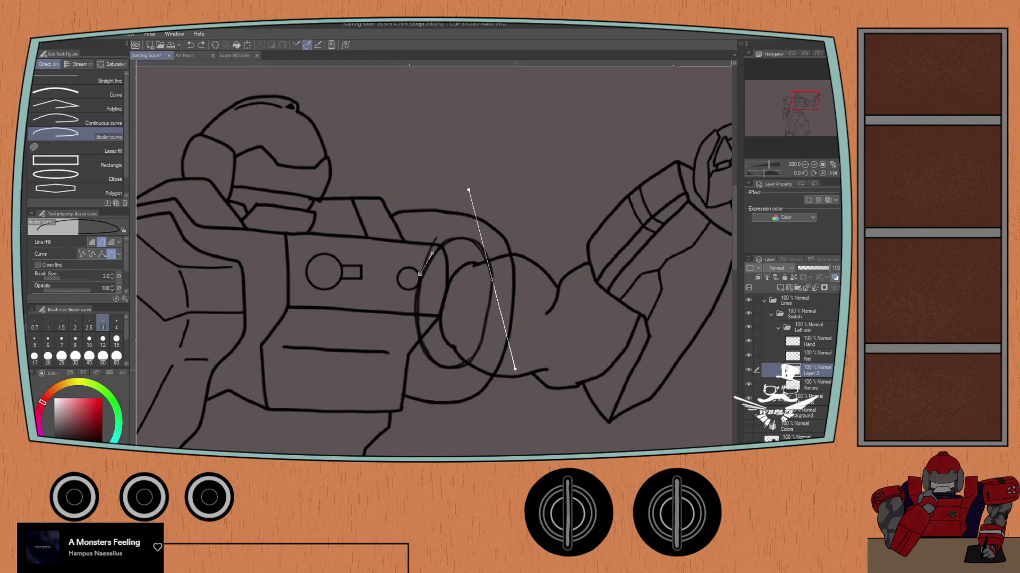
pyautogui.moveTo(515, 367); pyautogui.dragTo(514, 368)
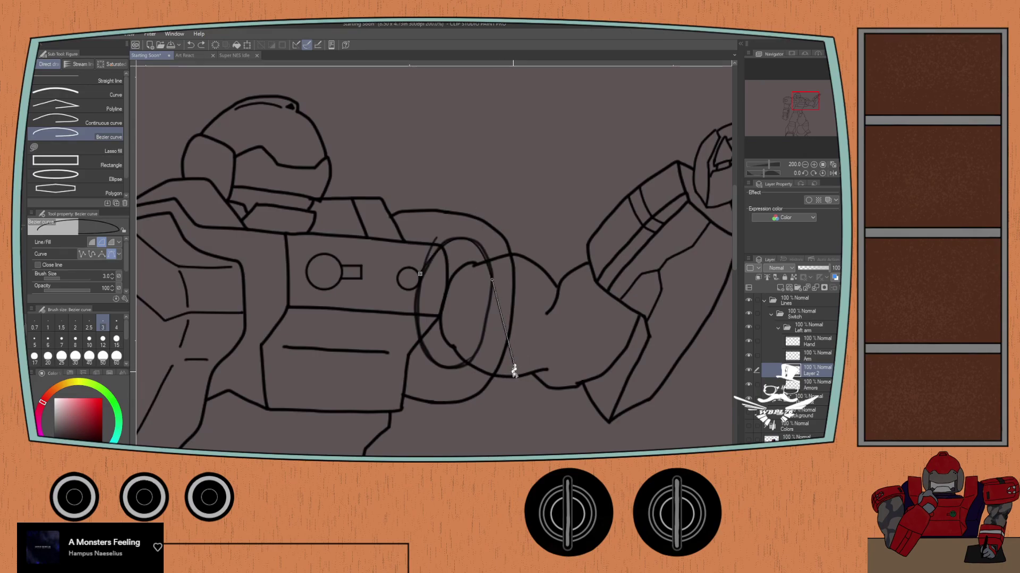
pyautogui.moveTo(466, 291)
pyautogui.mouseDown()
pyautogui.moveTo(467, 300)
pyautogui.moveTo(466, 291)
pyautogui.mouseUp()
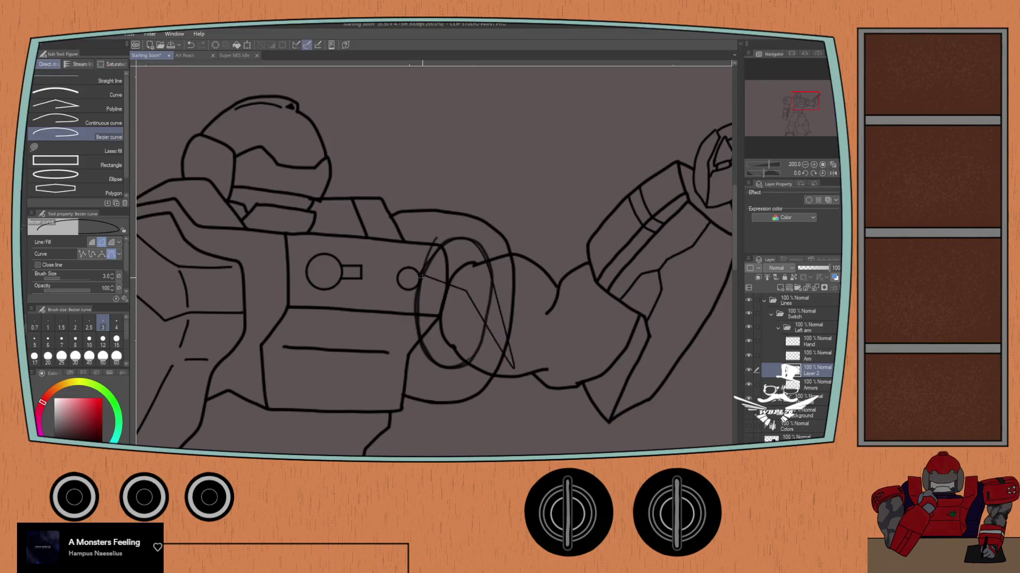
pyautogui.press('Escape')
pyautogui.hotkey('ctrl', 'z')
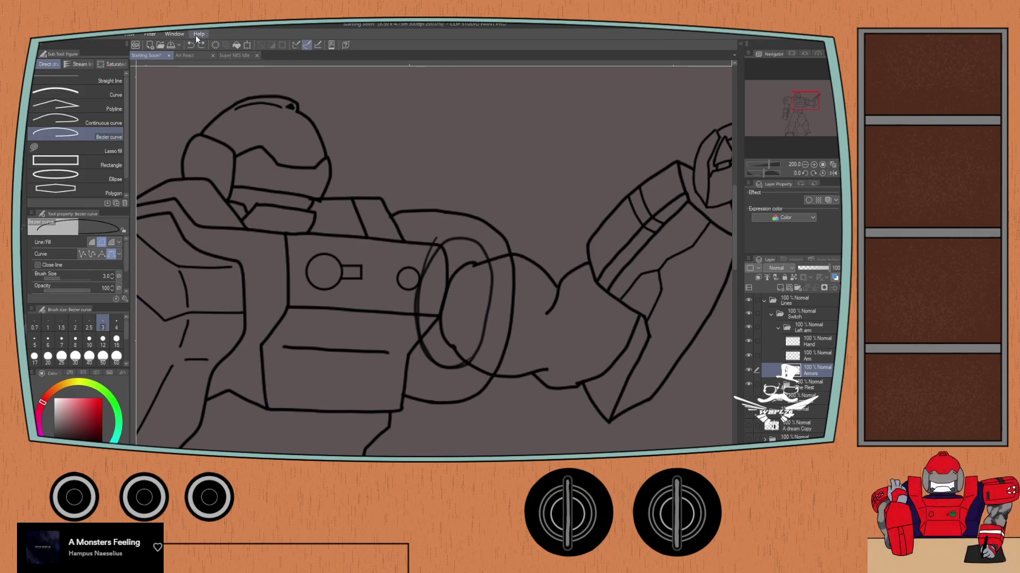
pyautogui.hotkey('ctrl', 'y')
# Step: Try tracing the arm-opening oval point by point with the Continuous curve tool on Layer 2, and undo it
pyautogui.click(82, 122)
pyautogui.click(425, 272)
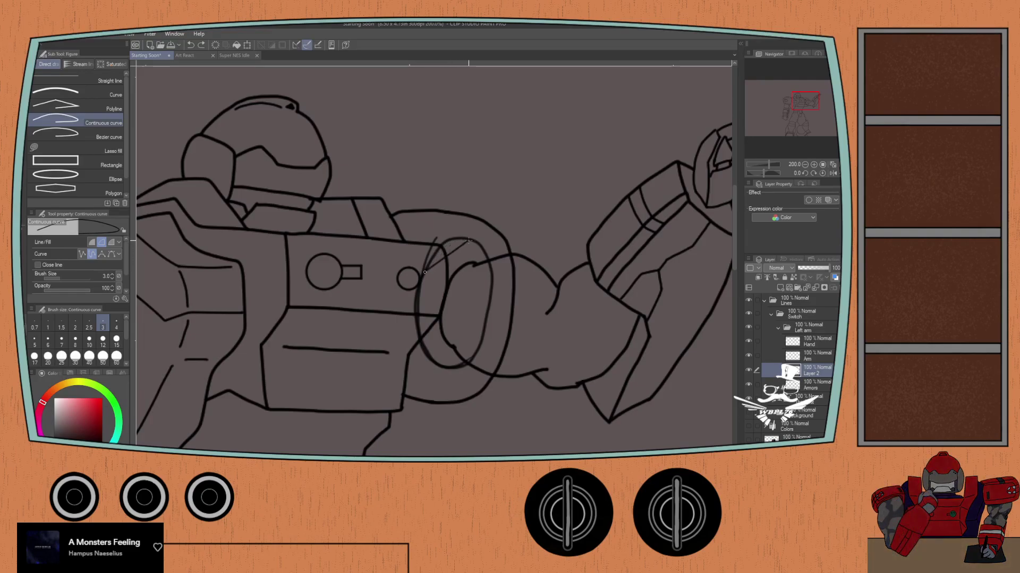
pyautogui.click(456, 238)
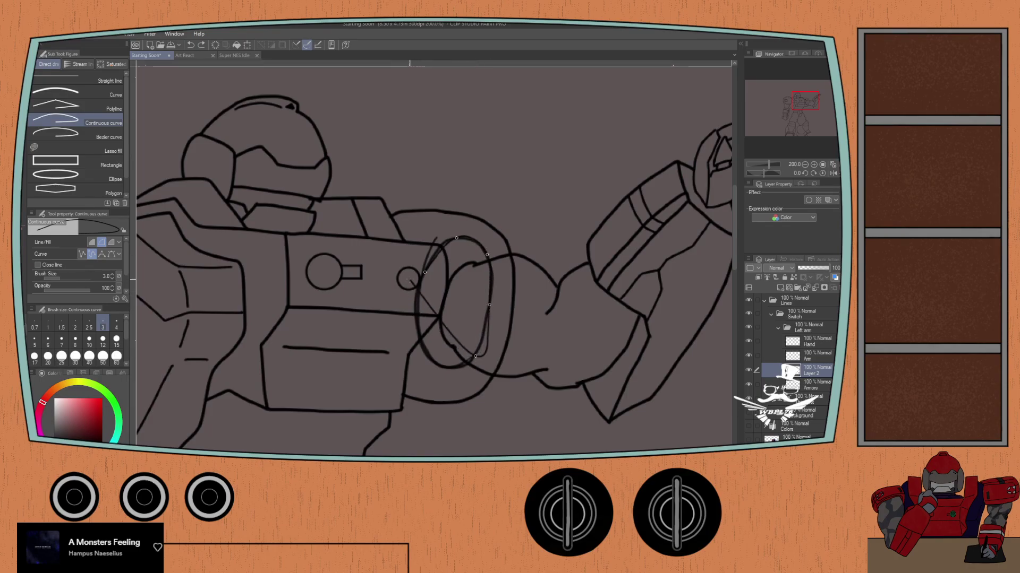
pyautogui.click(423, 272)
pyautogui.hotkey('ctrl', 'z')
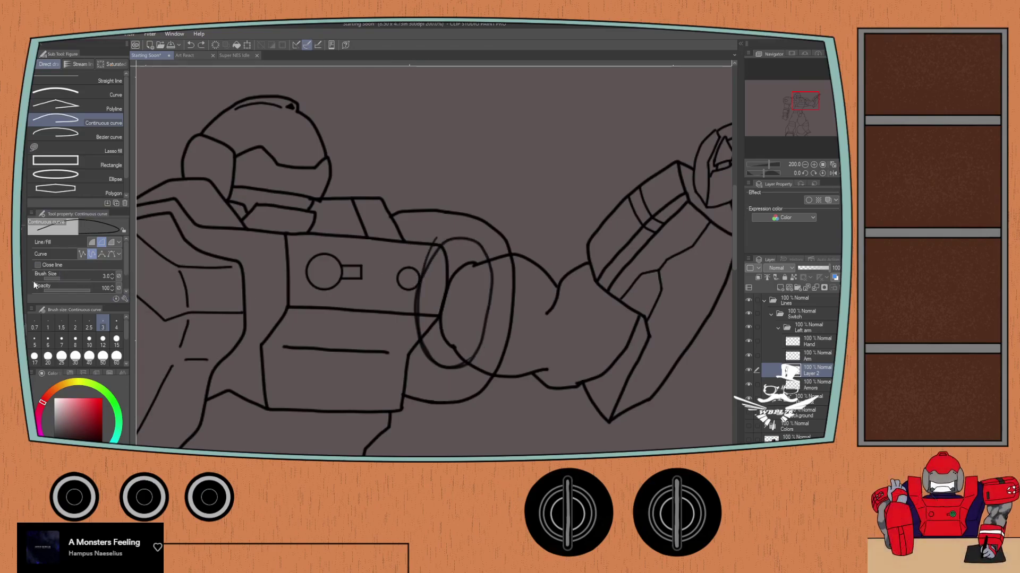
# Step: Recolour the rough arm-opening oval red on the Hand layer with transparent pixels locked, using the Marker pen at size 25
pyautogui.press('p')
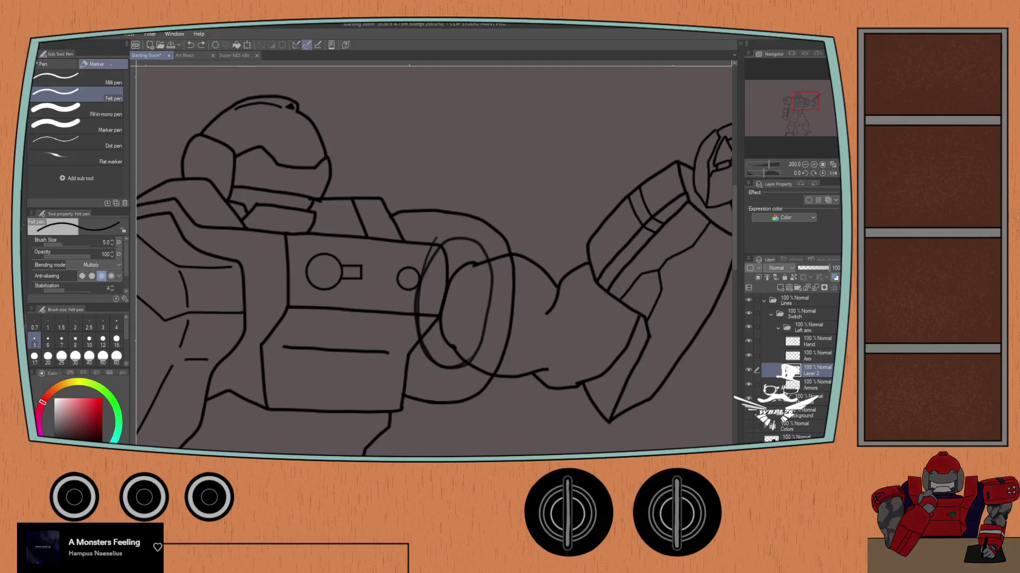
pyautogui.press('u')
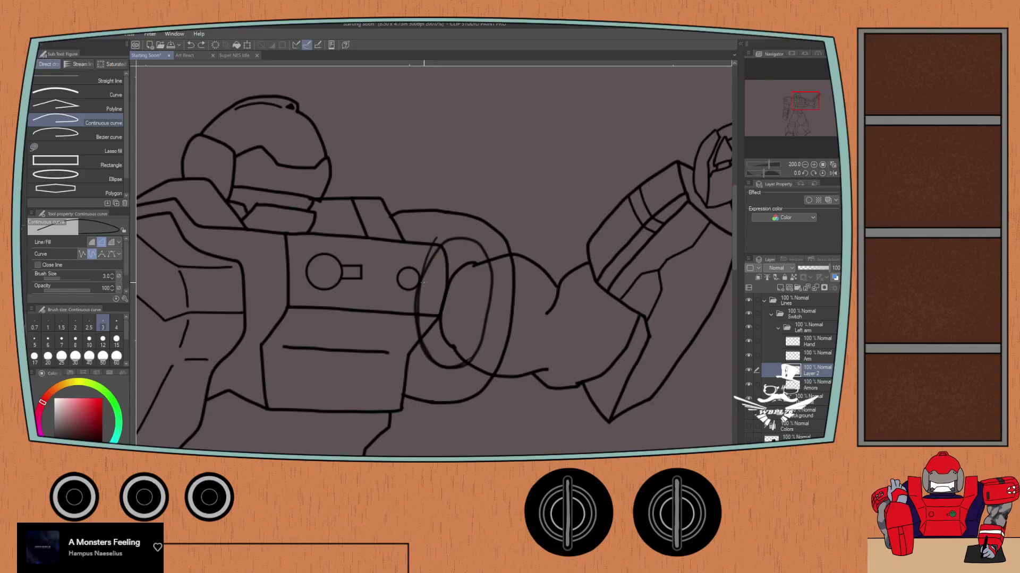
pyautogui.click(816, 340)
pyautogui.press('p')
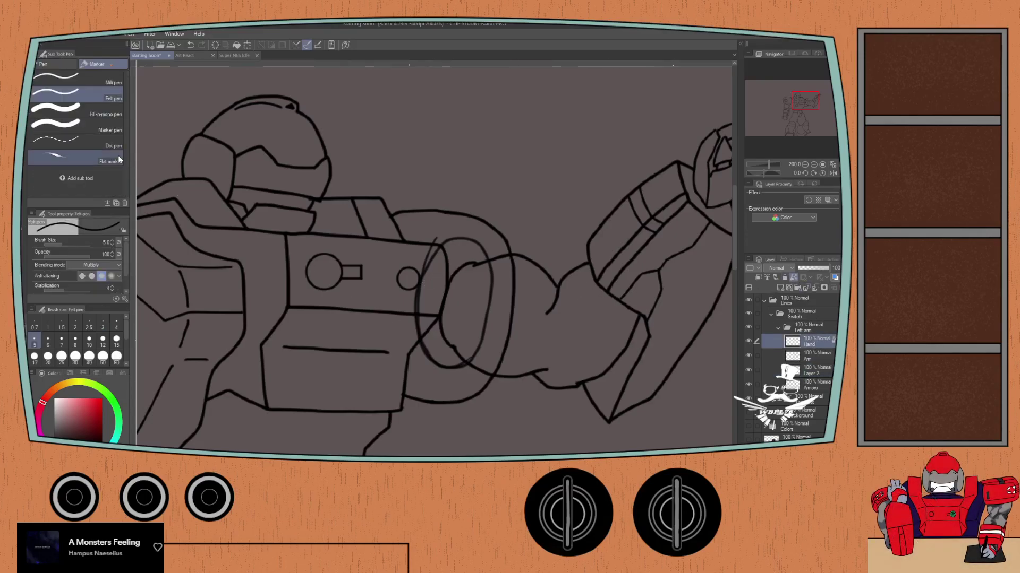
pyautogui.click(86, 133)
pyautogui.click(68, 374)
pyautogui.click(32, 389)
pyautogui.moveTo(425, 270)
pyautogui.mouseDown()
pyautogui.moveTo(424, 343)
pyautogui.moveTo(439, 363)
pyautogui.moveTo(462, 364)
pyautogui.moveTo(490, 312)
pyautogui.moveTo(478, 247)
pyautogui.moveTo(432, 251)
pyautogui.moveTo(416, 284)
pyautogui.mouseUp()
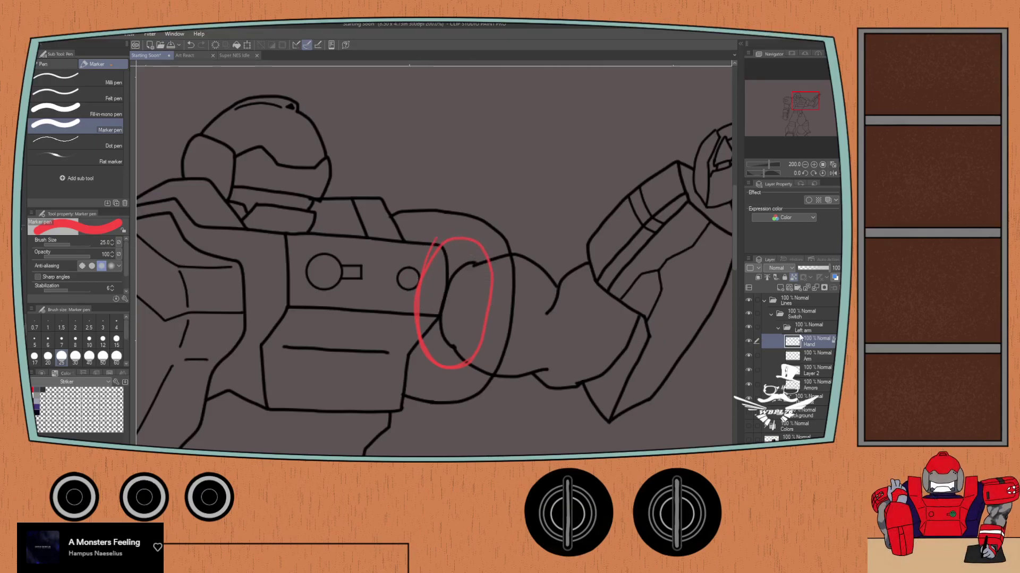
# Step: Set the drawing colour to black and move Layer 2 above the Hand layer, with the Continuous curve tool active
pyautogui.click(811, 372)
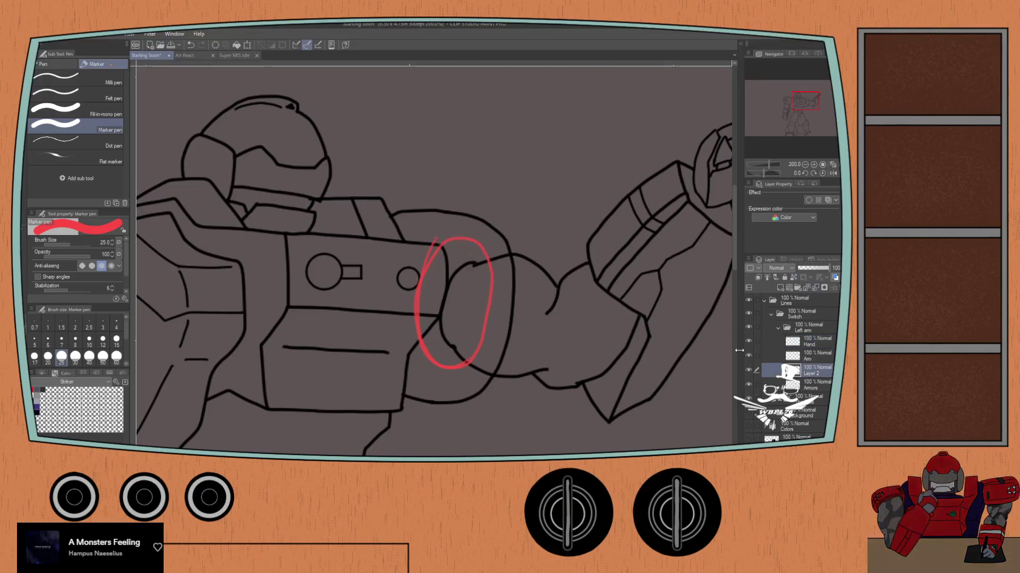
pyautogui.click(46, 374)
pyautogui.click(73, 424)
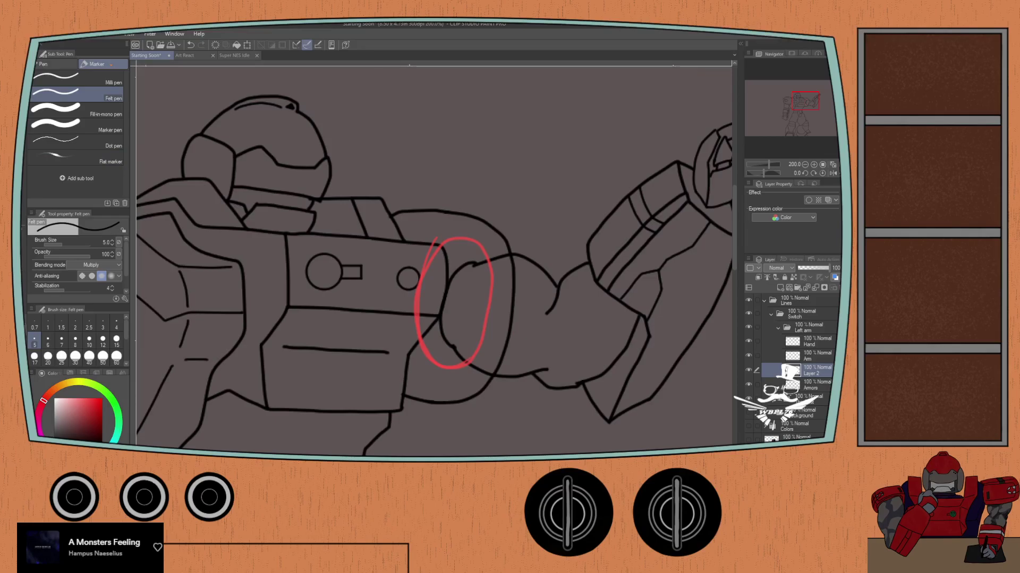
pyautogui.press('u')
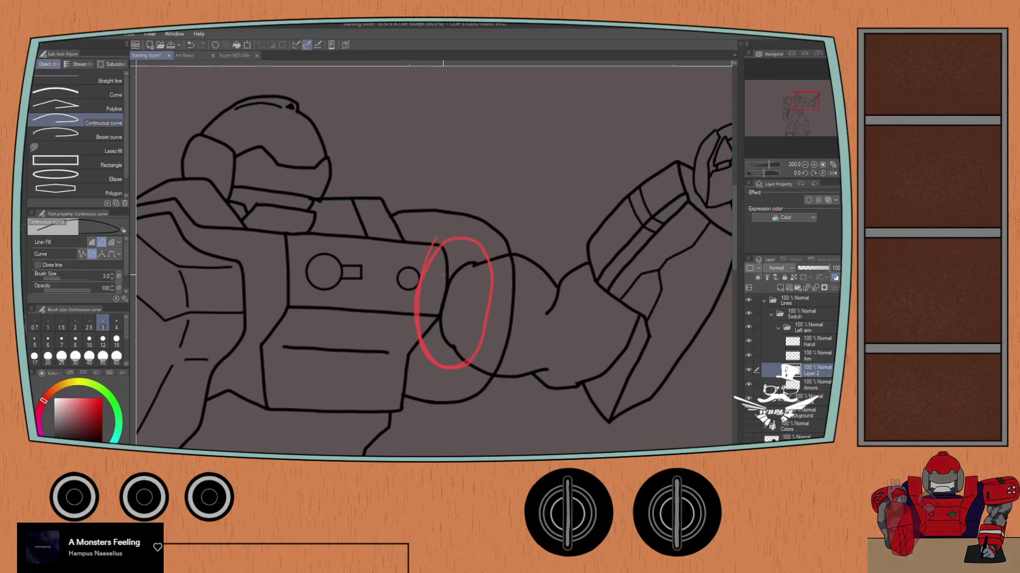
pyautogui.click(454, 238)
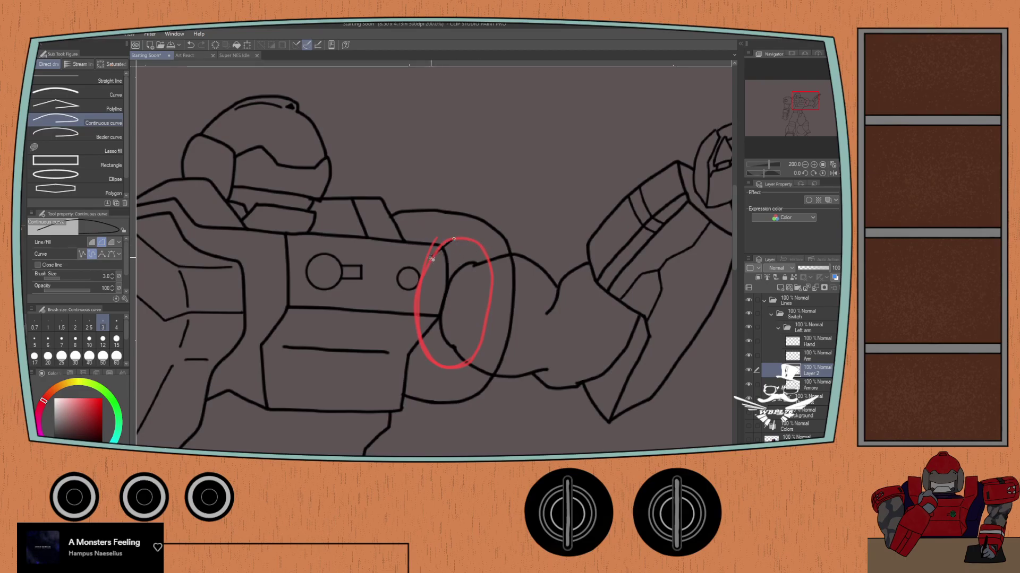
pyautogui.moveTo(810, 374); pyautogui.dragTo(800, 347)
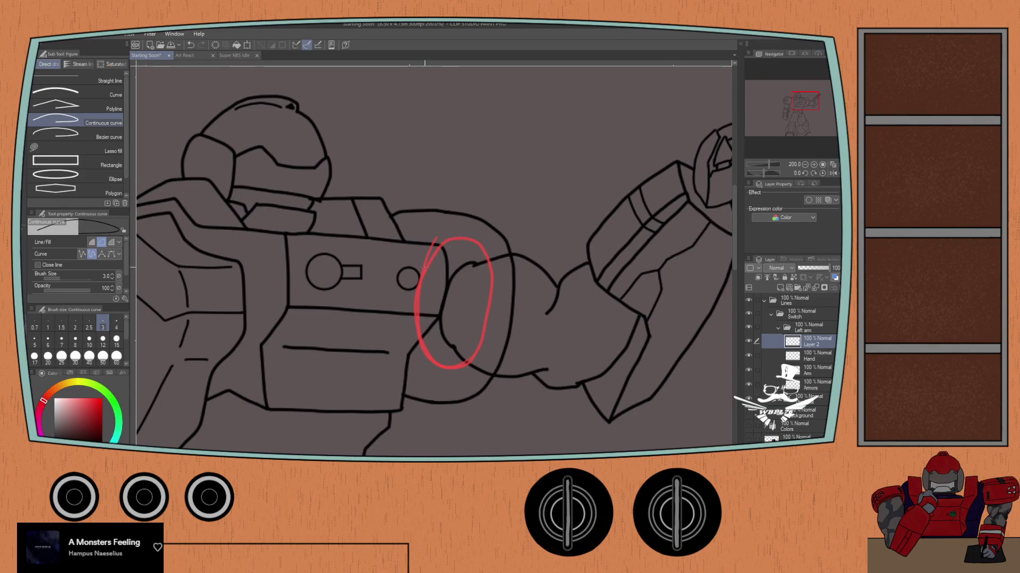
# Step: Try tracing the red arm-opening oval on Layer 2 with a Continuous curve at brush size 3
pyautogui.click(425, 270)
pyautogui.click(475, 241)
pyautogui.click(489, 264)
pyautogui.click(470, 362)
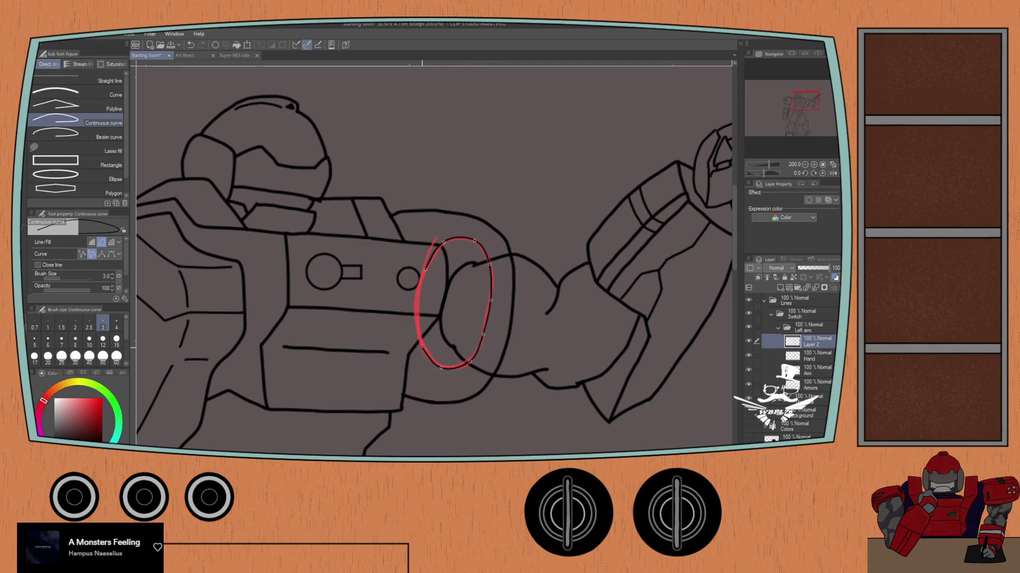
pyautogui.click(422, 345)
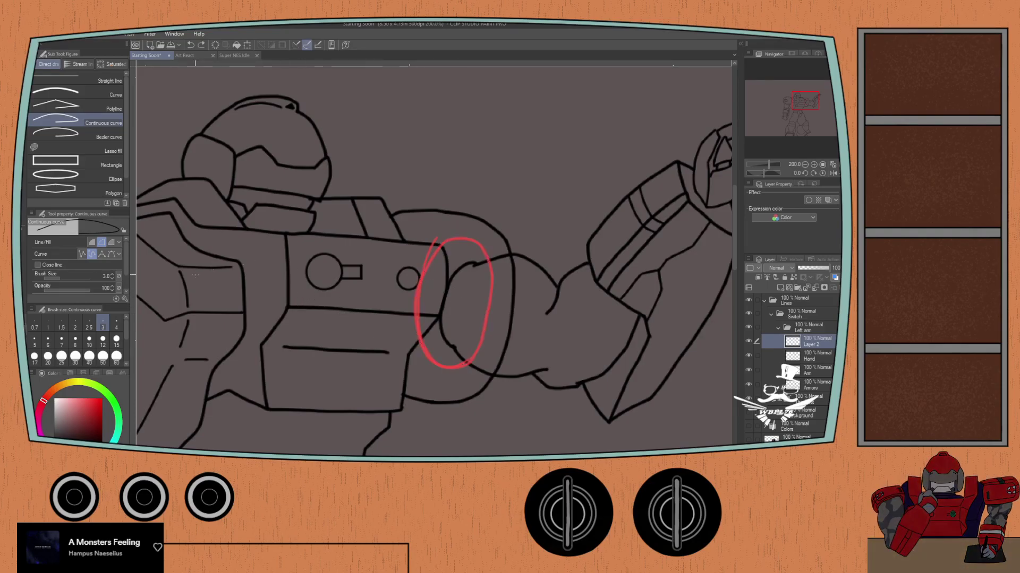
# Step: Set the Continuous curve brush size to 4
pyautogui.click(35, 344)
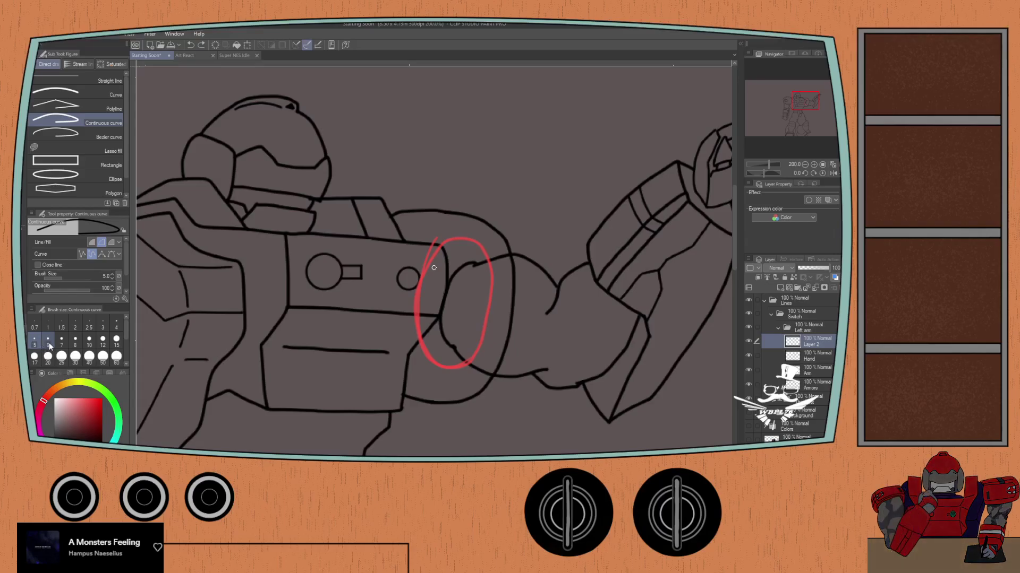
pyautogui.moveTo(125, 269)
pyautogui.mouseDown()
pyautogui.moveTo(125, 291)
pyautogui.moveTo(125, 265)
pyautogui.mouseUp()
pyautogui.click(116, 323)
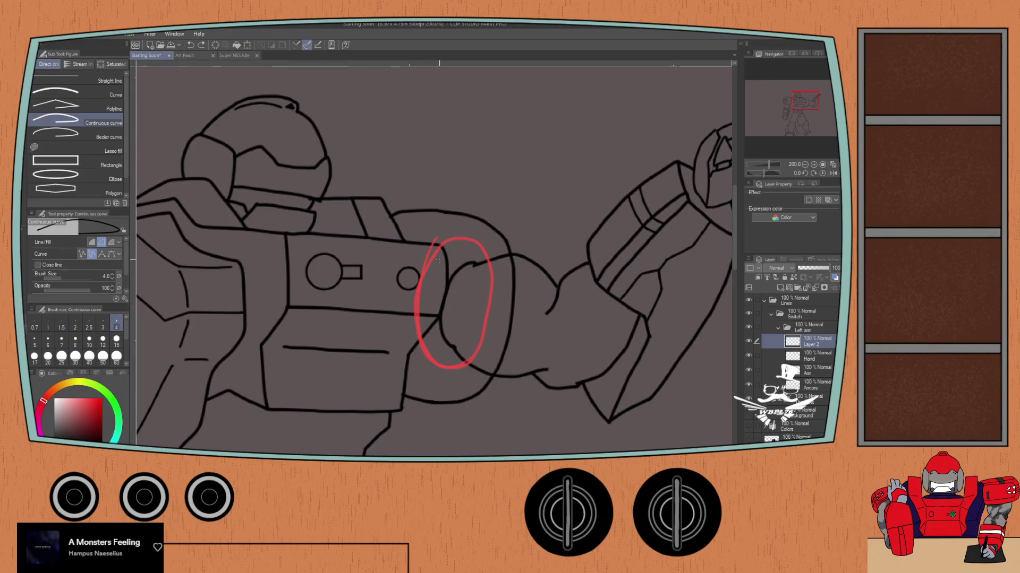
# Step: Try tracing the whole arm-opening oval point by point with the size 4 Continuous curve, and undo it
pyautogui.moveTo(425, 269); pyautogui.dragTo(439, 246)
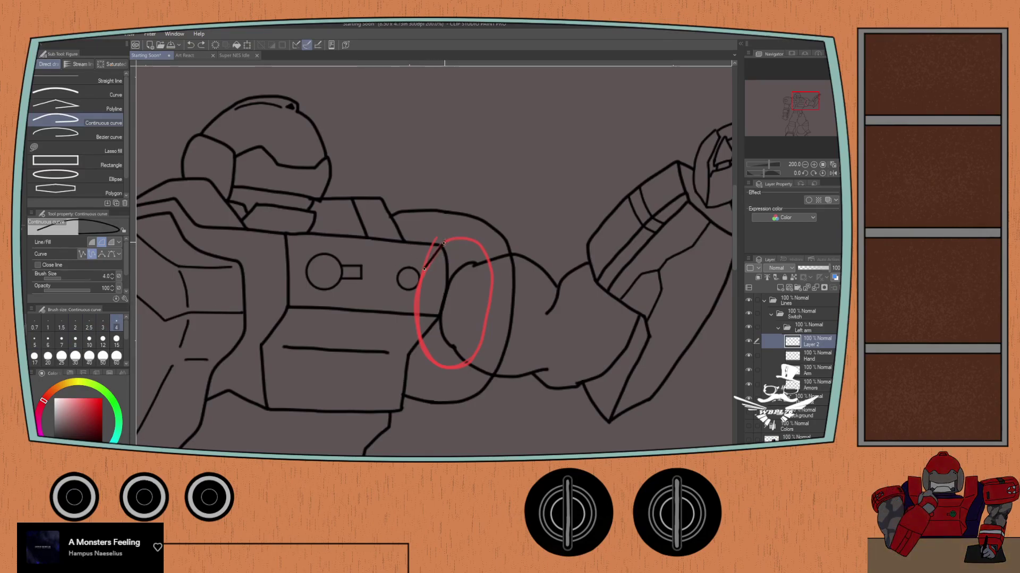
pyautogui.click(471, 240)
pyautogui.click(489, 262)
pyautogui.click(490, 299)
pyautogui.click(482, 340)
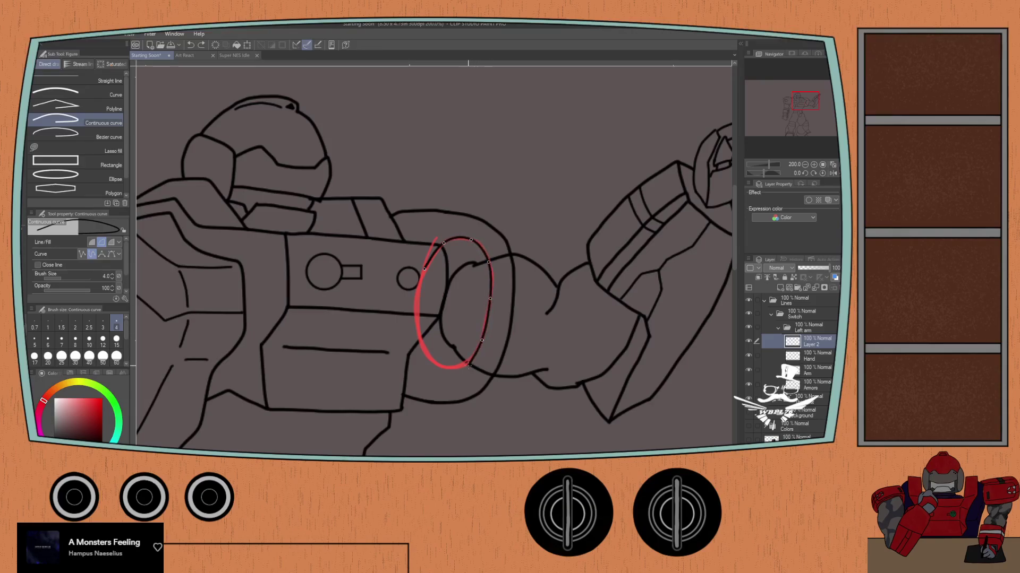
pyautogui.click(466, 366)
pyautogui.click(431, 362)
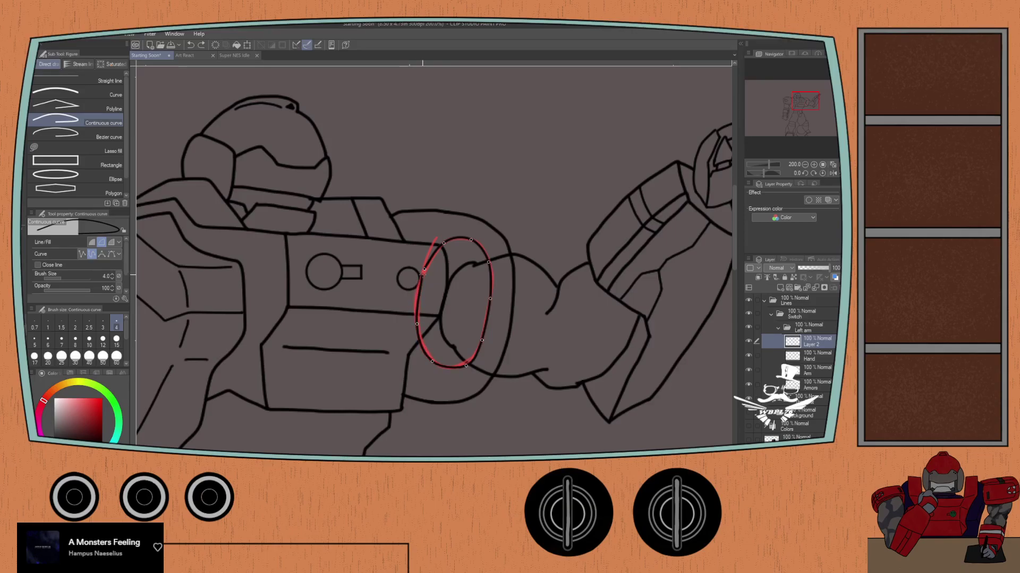
pyautogui.doubleClick(422, 304)
pyautogui.hotkey('ctrl', 'z')
# Step: Try a new Continuous curve along only the upper arc of the red oval, and undo it
pyautogui.click(426, 267)
pyautogui.click(441, 243)
pyautogui.click(465, 239)
pyautogui.click(482, 247)
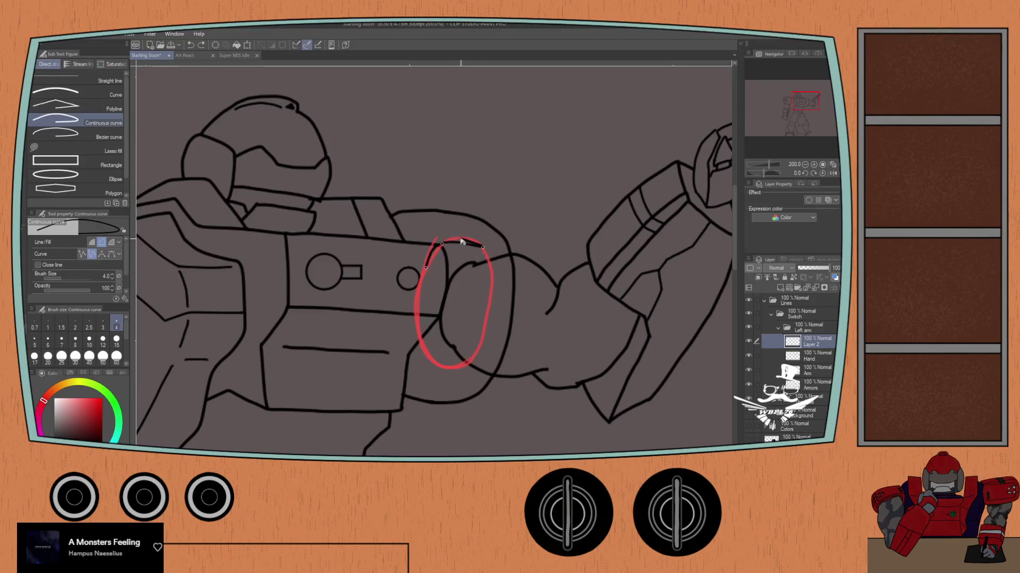
pyautogui.click(483, 248)
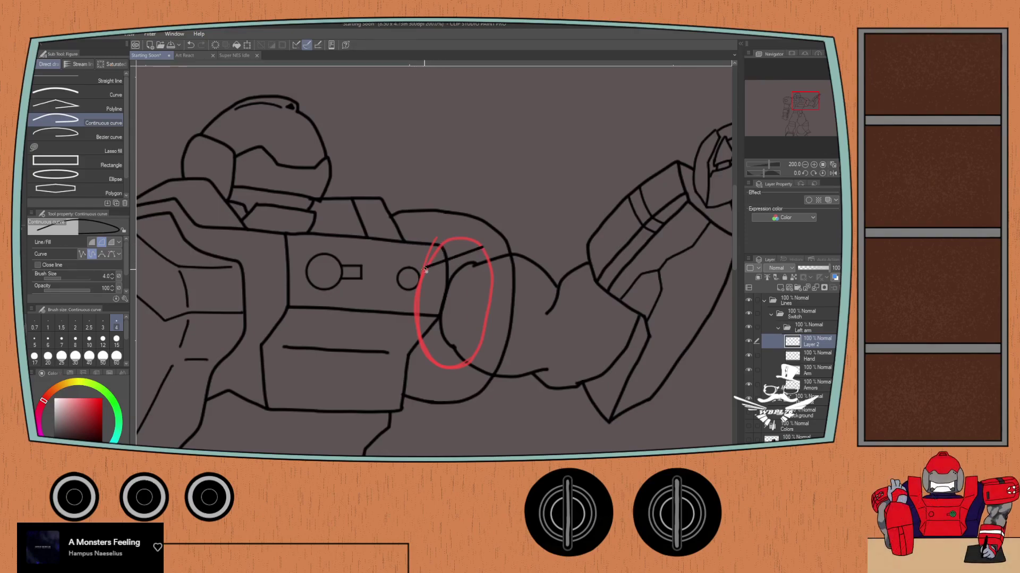
pyautogui.hotkey('ctrl', 'z')
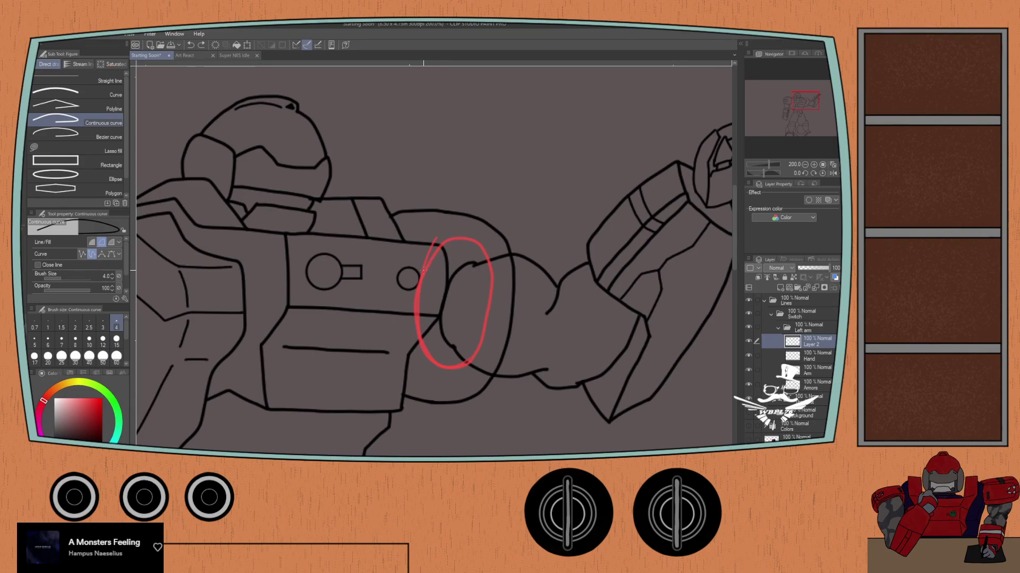
# Step: Trace the full red arm-opening oval on Layer 2 with a black size 4 Continuous curve
pyautogui.click(440, 247)
pyautogui.click(458, 238)
pyautogui.click(492, 282)
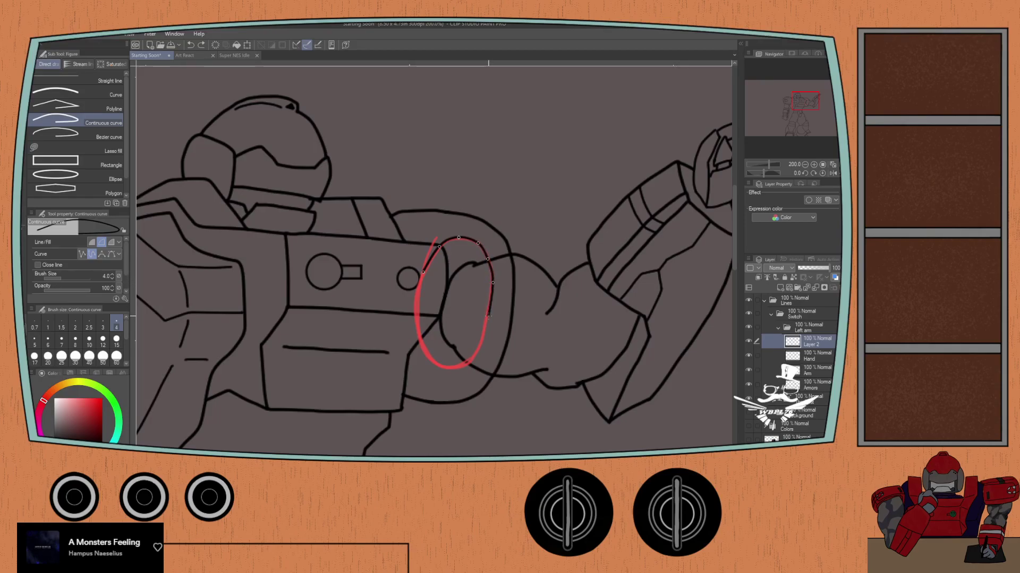
pyautogui.click(487, 313)
pyautogui.click(470, 360)
pyautogui.click(449, 368)
pyautogui.click(428, 358)
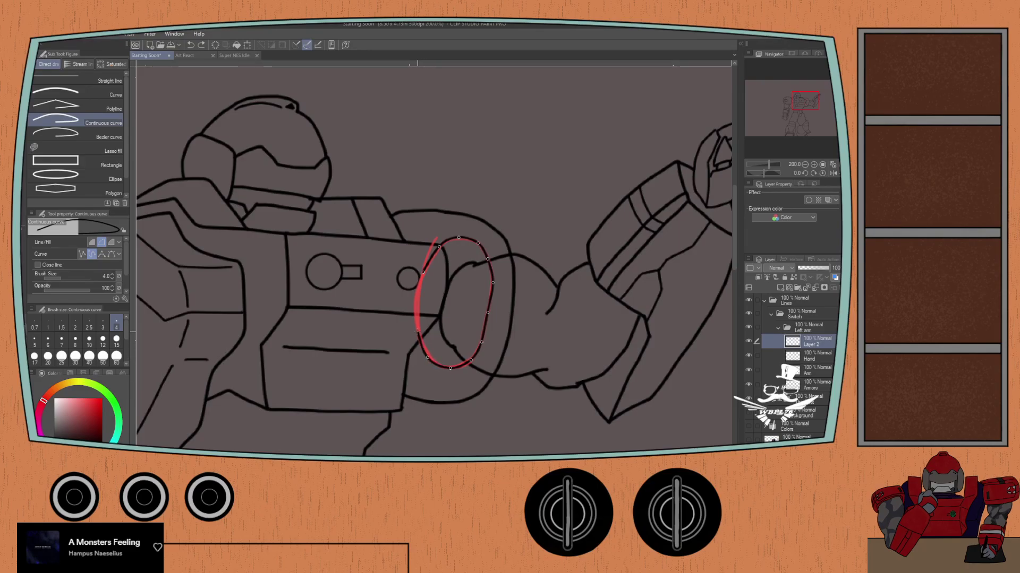
pyautogui.click(418, 333)
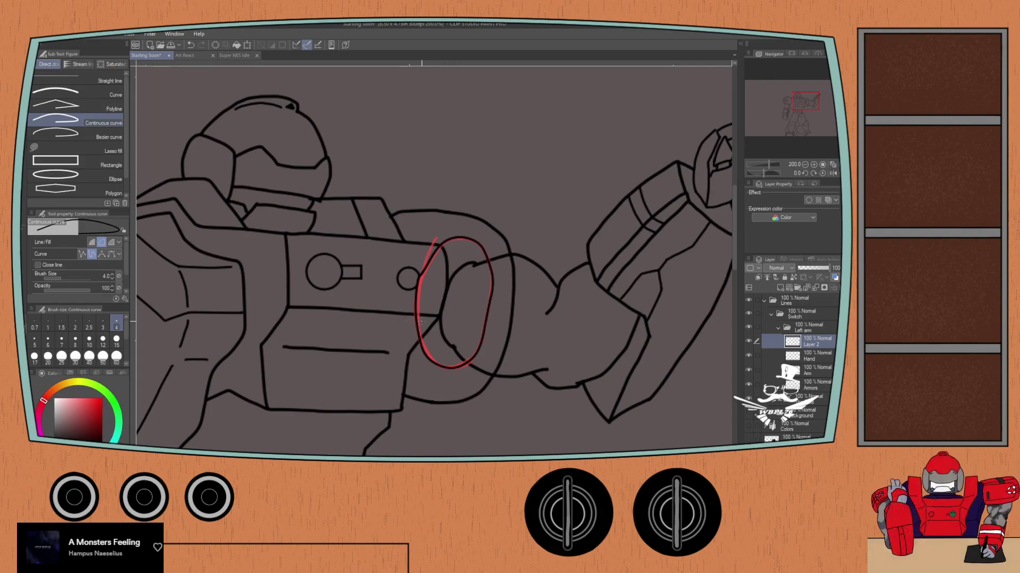
# Step: Erase the red guide oval from the Hand layer and trim the clean oval on Layer 2 where it crosses the chest and arm
pyautogui.hotkey('alt', '[')
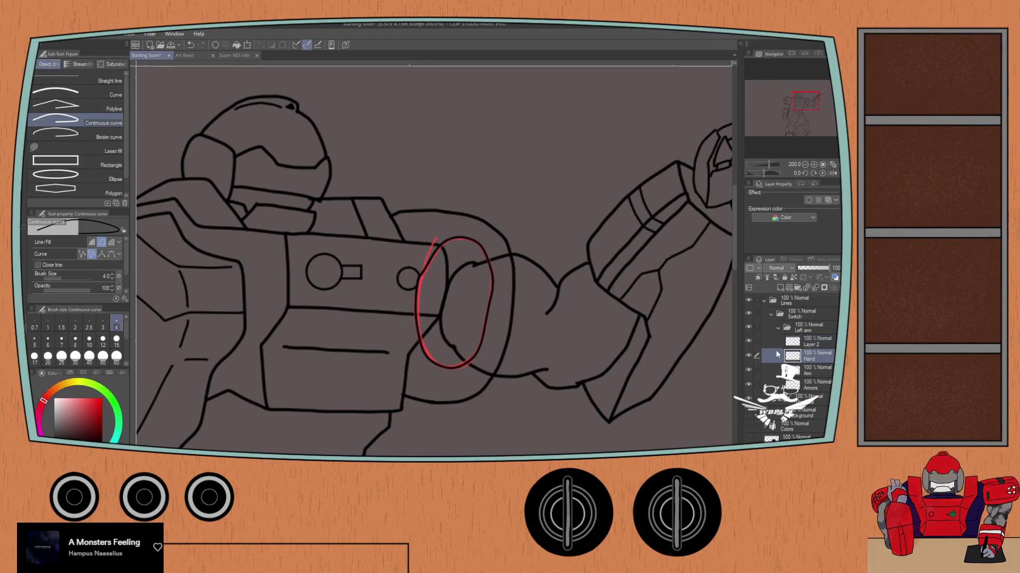
pyautogui.press('e')
pyautogui.moveTo(421, 277)
pyautogui.mouseDown()
pyautogui.moveTo(418, 340)
pyautogui.moveTo(449, 366)
pyautogui.moveTo(476, 345)
pyautogui.moveTo(489, 294)
pyautogui.moveTo(479, 250)
pyautogui.moveTo(435, 244)
pyautogui.moveTo(423, 277)
pyautogui.mouseUp()
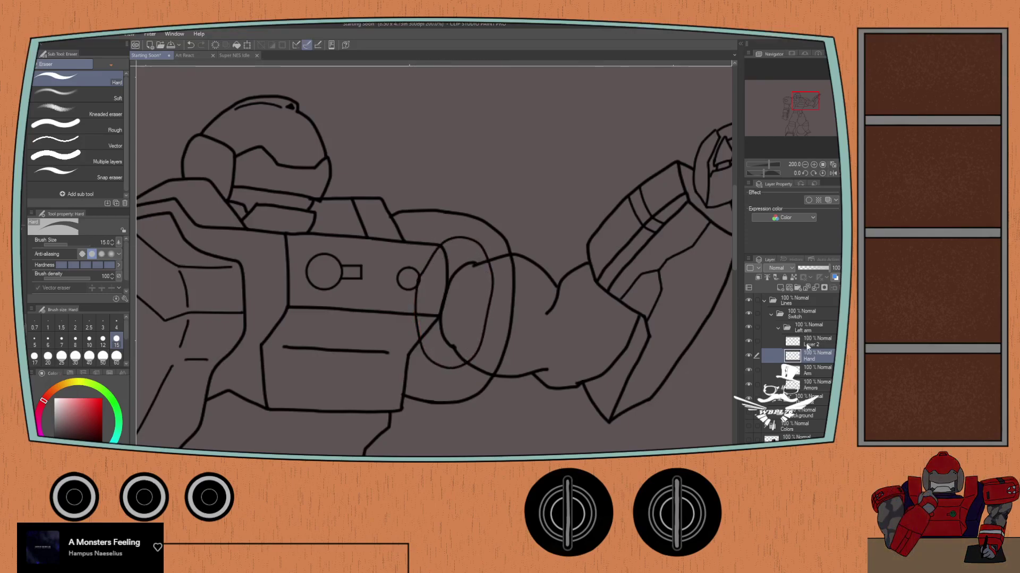
pyautogui.hotkey('alt', ']')
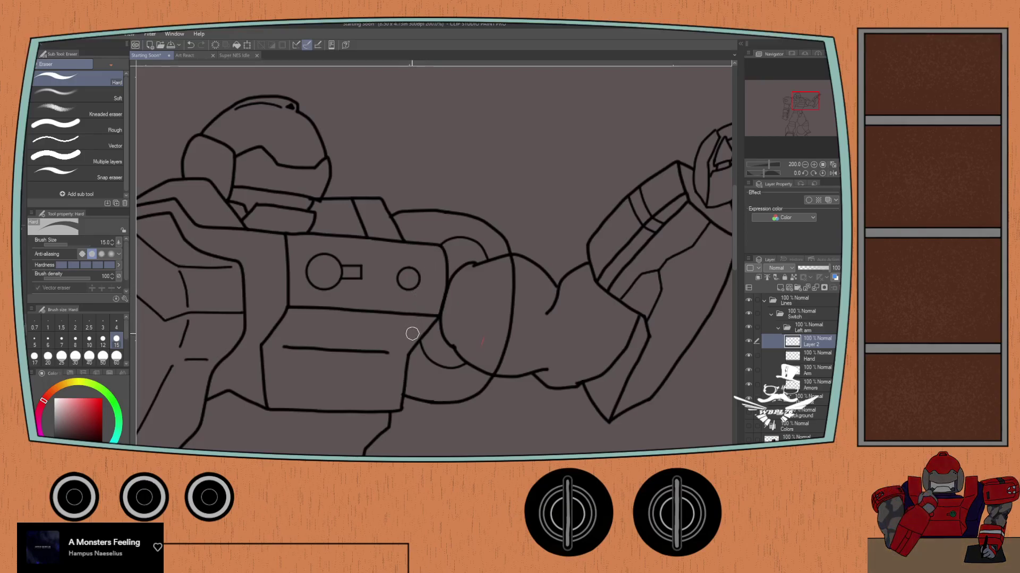
pyautogui.click(809, 354)
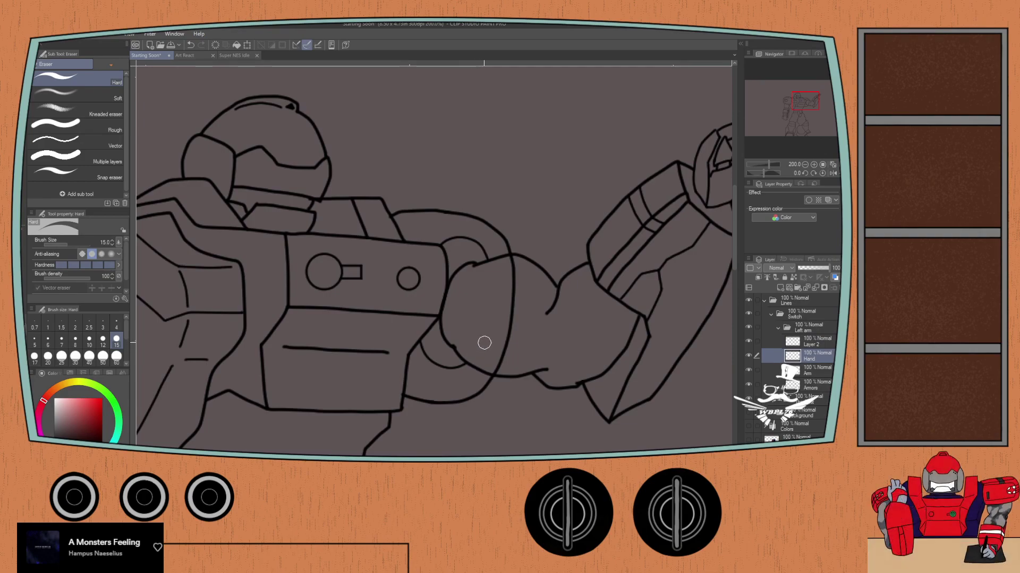
# Step: Erase the shoulder armour line that crosses the raised upper arm on the Hand layer, using the Hard eraser at size 15
pyautogui.press('p')
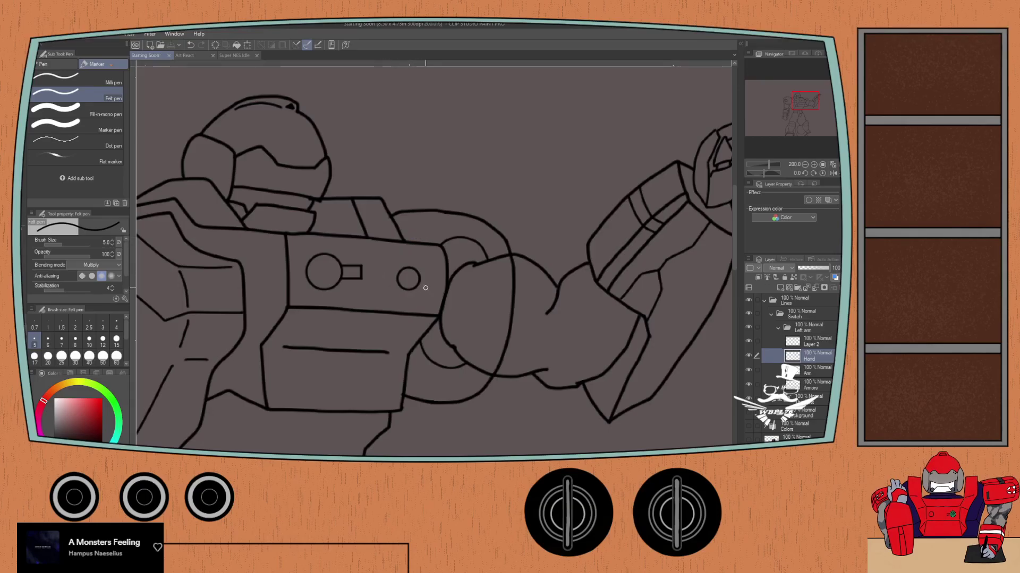
pyautogui.click(813, 386)
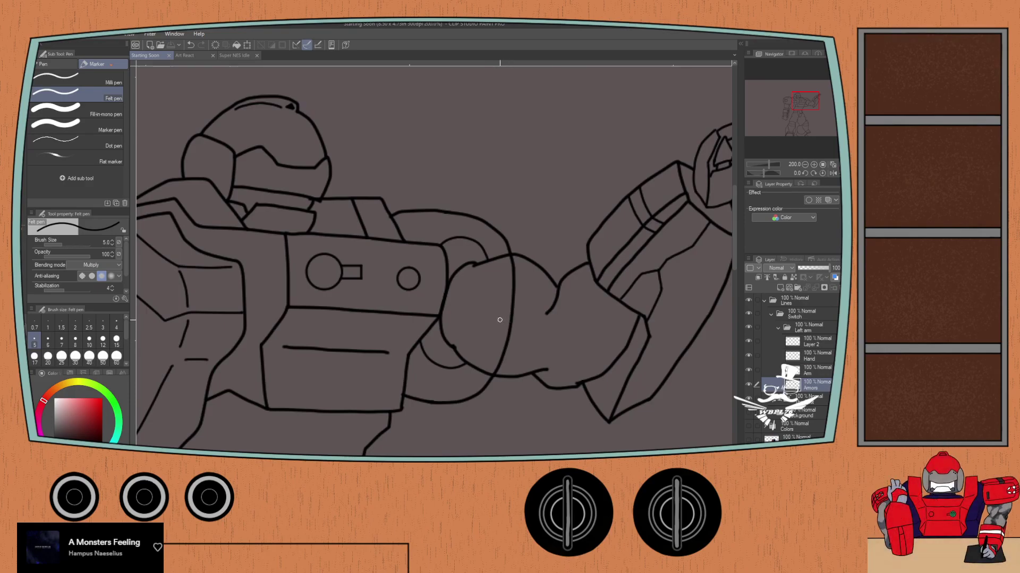
pyautogui.press('e')
pyautogui.hotkey('alt', ']')
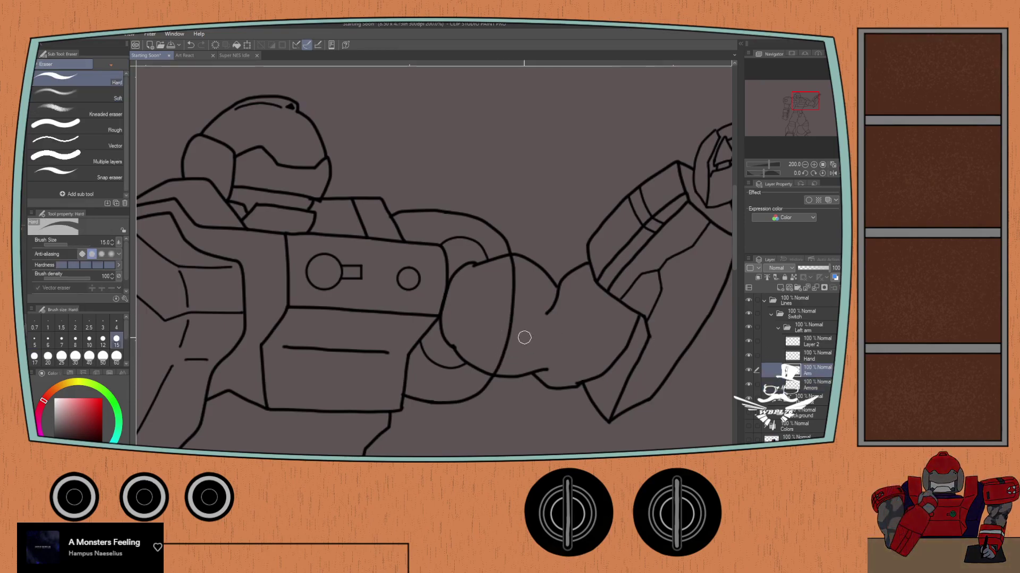
pyautogui.hotkey('alt', ']')
pyautogui.moveTo(509, 324); pyautogui.dragTo(497, 367)
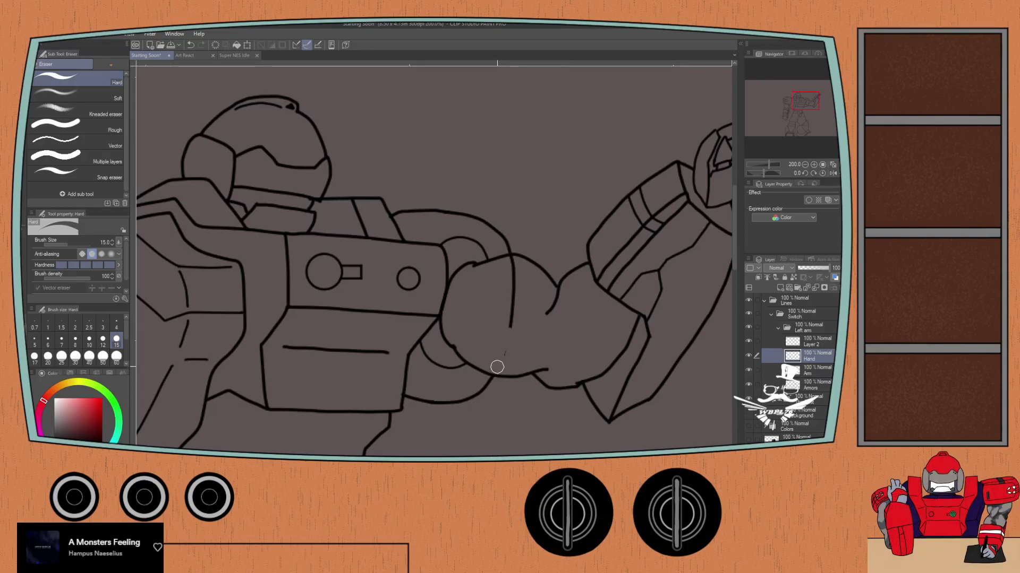
pyautogui.moveTo(510, 322); pyautogui.dragTo(512, 264)
# Step: Save the Starting Soon drawing with the cleaned-up arm lines
pyautogui.scroll(-1, 395, 287)
pyautogui.moveTo(383, 324); pyautogui.dragTo(432, 312)
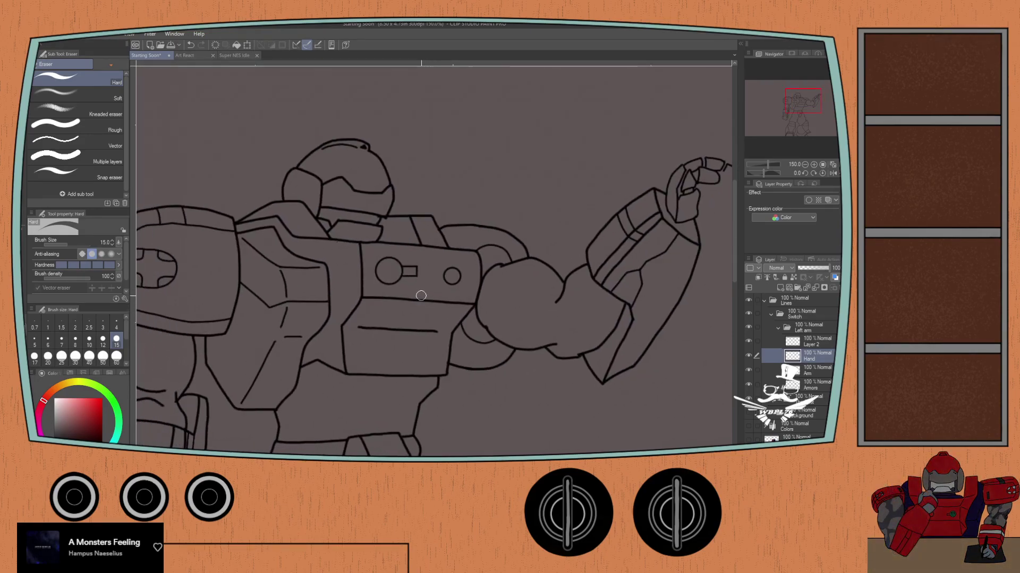
pyautogui.scroll(-1, 422, 296)
pyautogui.moveTo(403, 348); pyautogui.dragTo(380, 291)
pyautogui.scroll(-1, 394, 290)
pyautogui.hotkey('ctrl', 's')
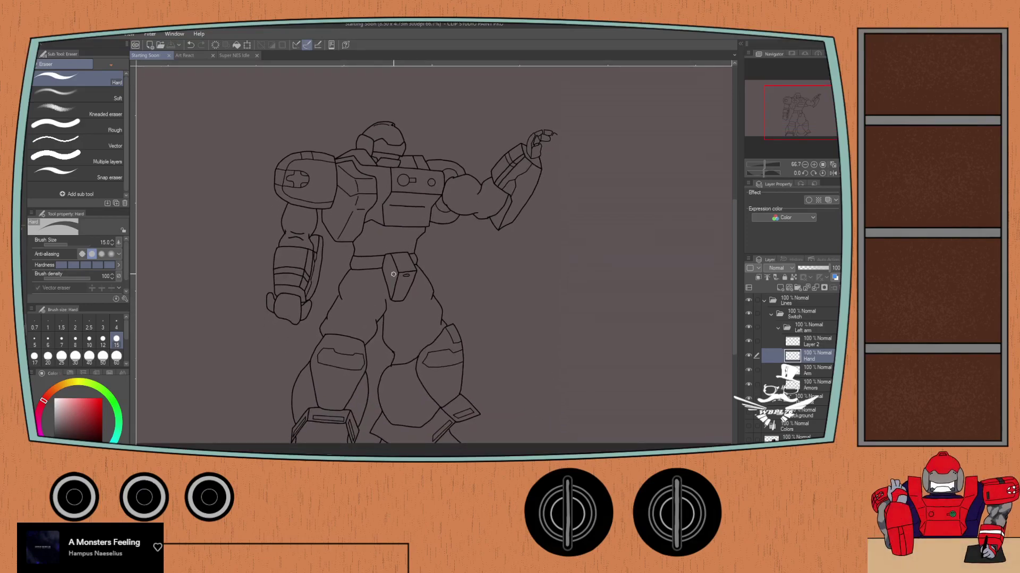
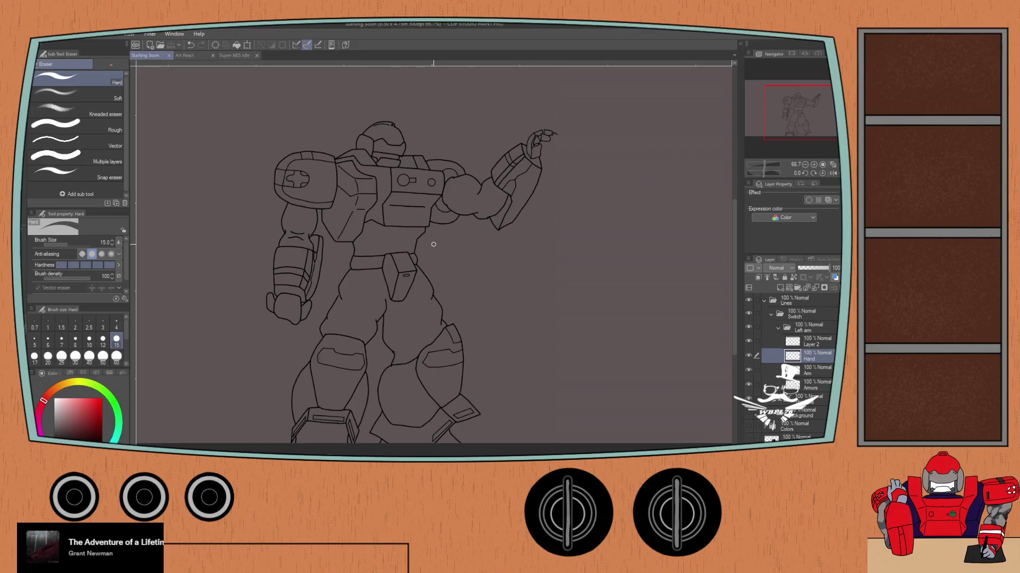
# Step: Collapse the Left arm, Switch and Lines layer folders, leaving the Colors folder expanded
pyautogui.click(775, 326)
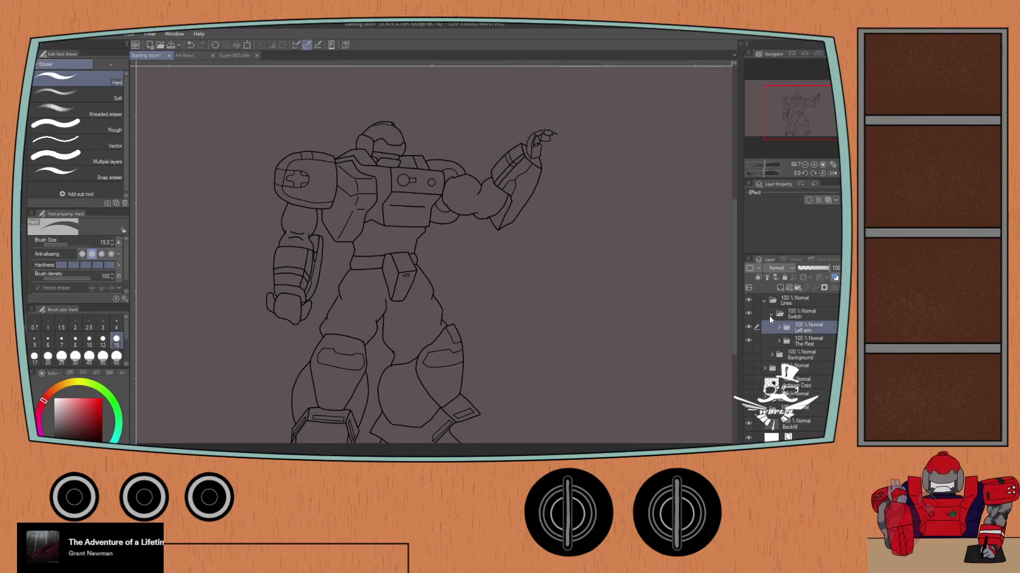
pyautogui.click(771, 314)
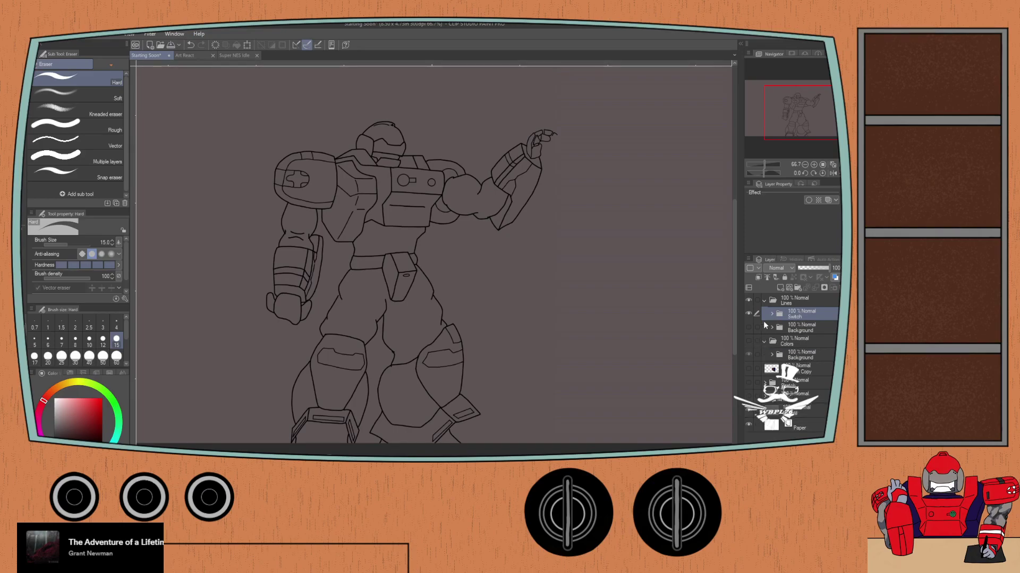
pyautogui.click(763, 300)
pyautogui.click(765, 314)
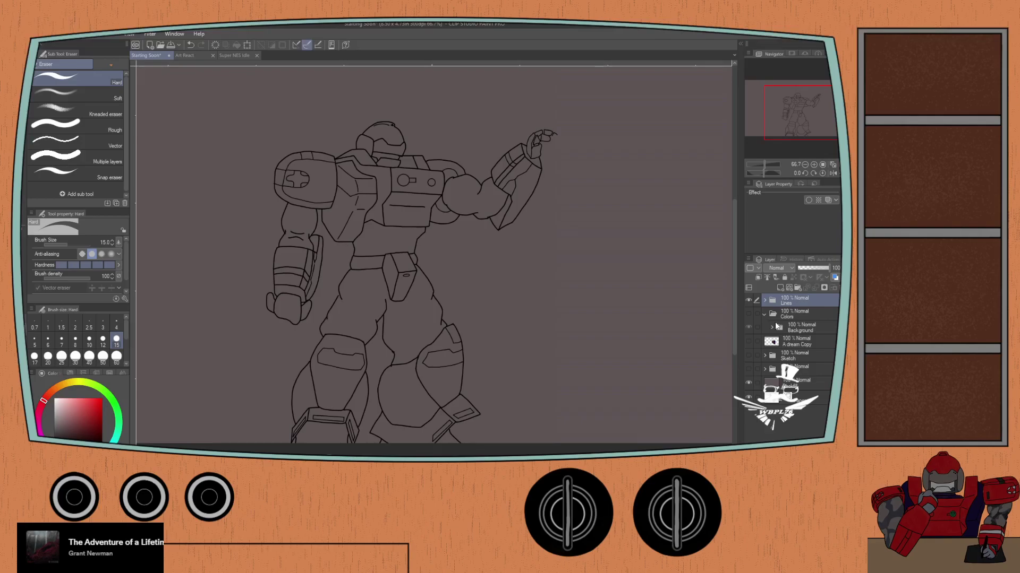
# Step: Create a Switch folder above Background inside the Colors folder, and add two more new folders above it
pyautogui.click(801, 314)
pyautogui.click(803, 329)
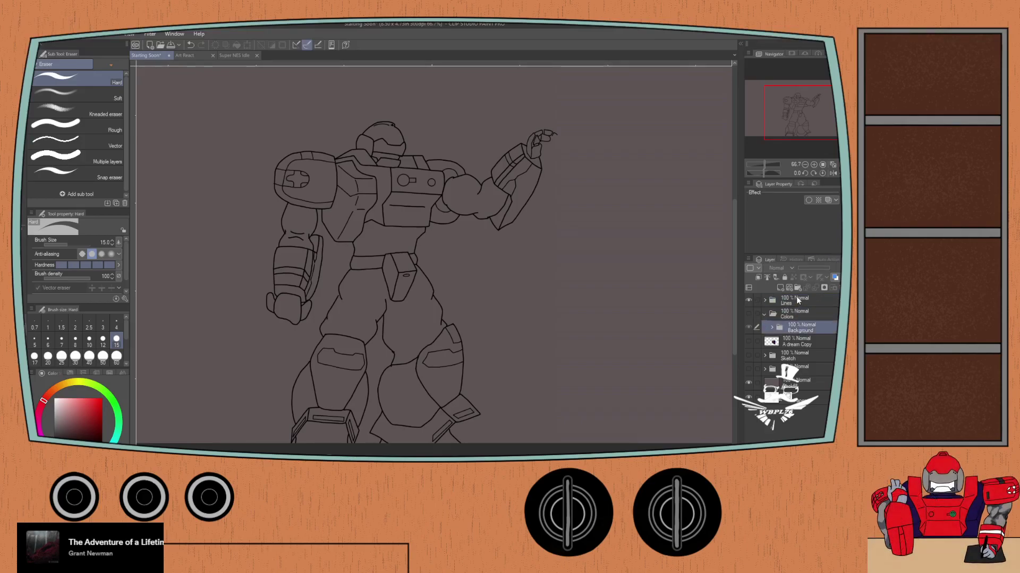
pyautogui.click(796, 288)
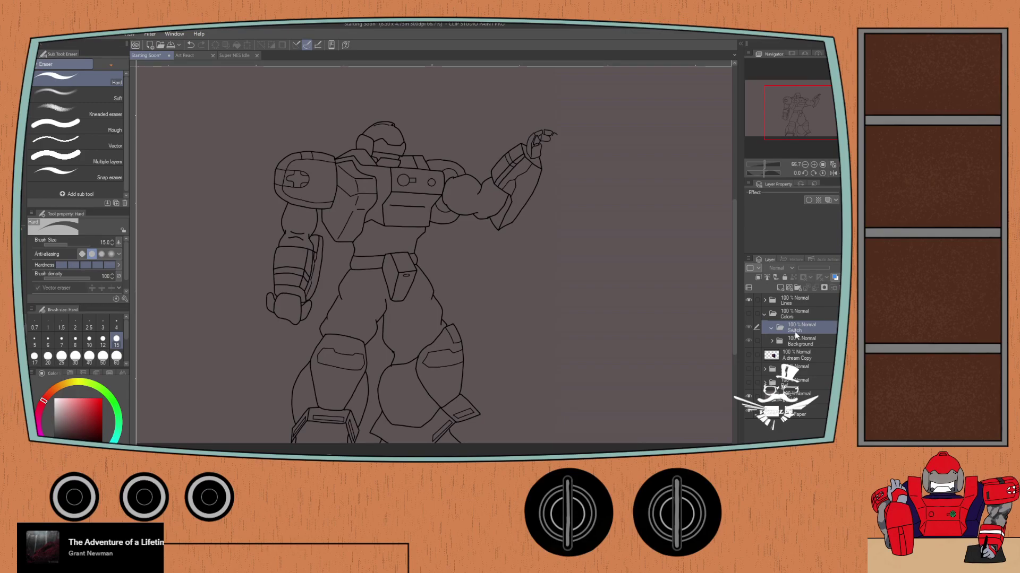
pyautogui.click(797, 288)
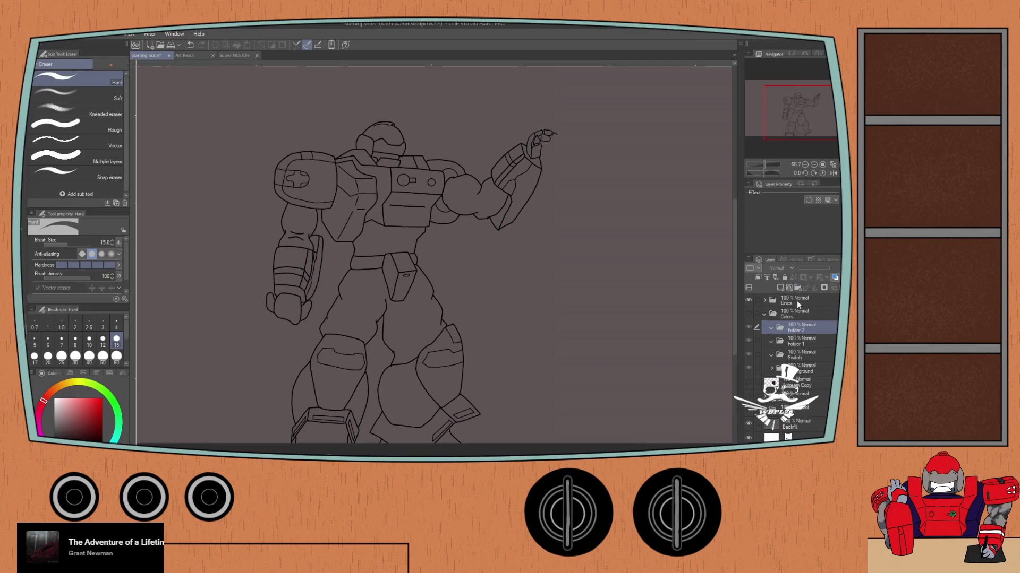
# Step: Nest the two new folders inside the Switch folder under Colors and name them Left Arm and The Rest
pyautogui.keyDown('ctrl'); pyautogui.click(800, 340); pyautogui.keyUp('ctrl')
pyautogui.moveTo(805, 352); pyautogui.dragTo(805, 339)
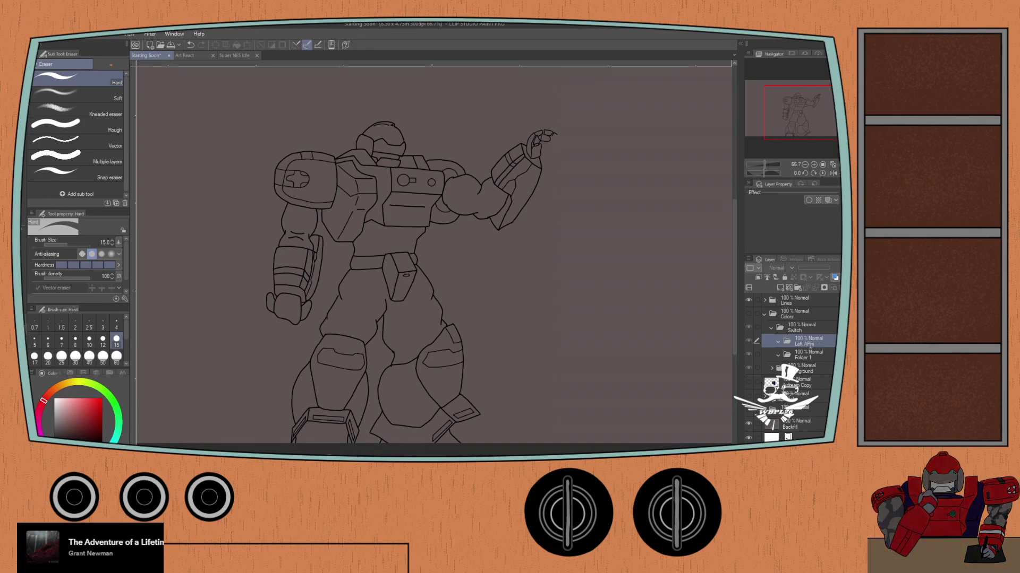
pyautogui.click(808, 357)
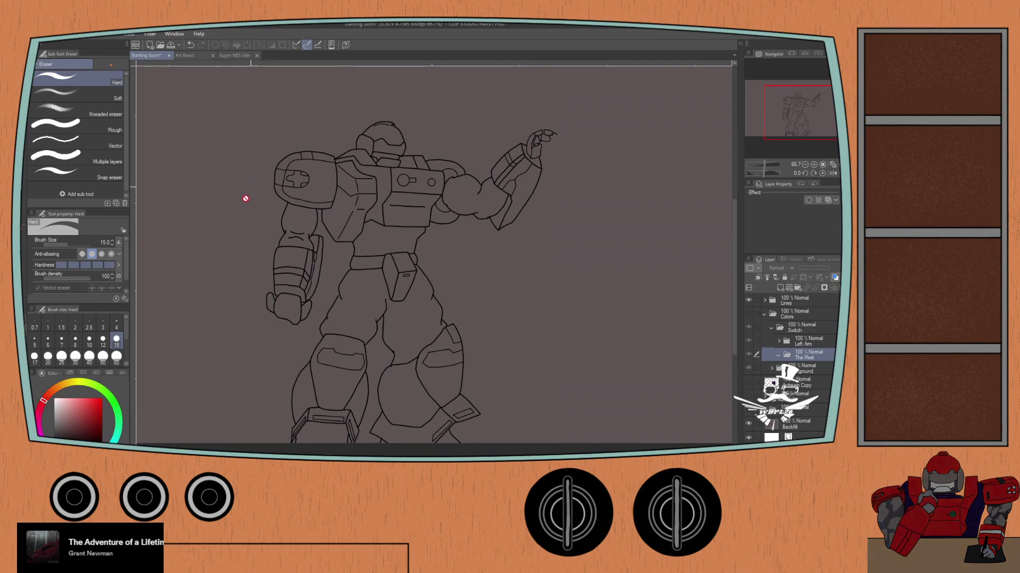
# Step: Choose the Oil paint brush and add four new raster layers inside The Rest folder under Colors
pyautogui.press('p')
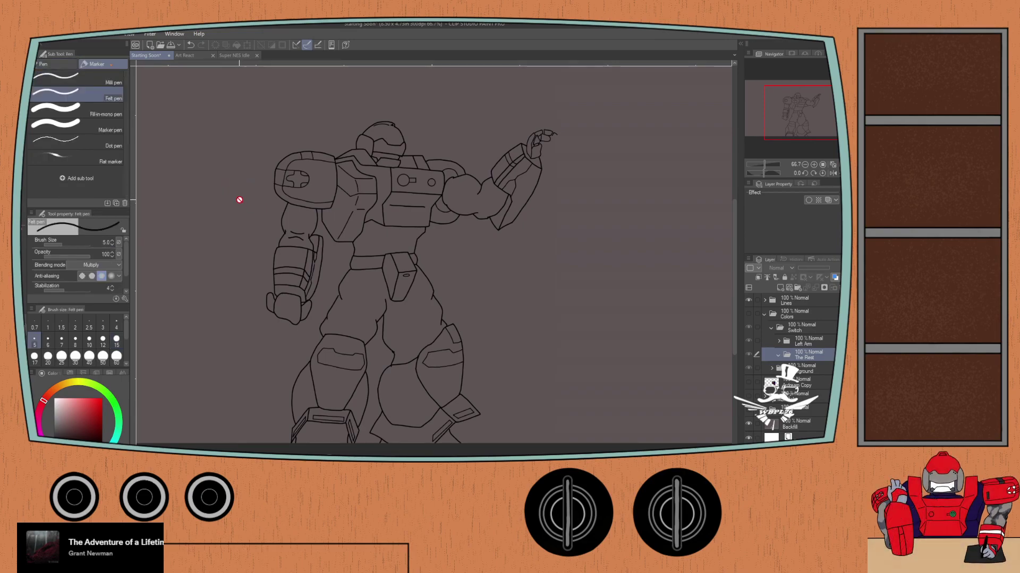
pyautogui.press('b')
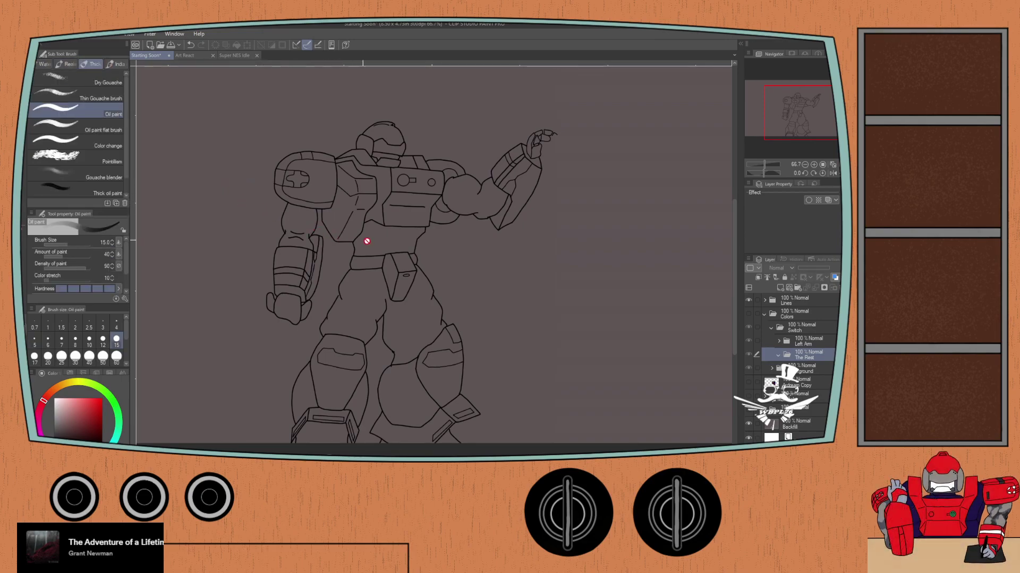
pyautogui.click(779, 287)
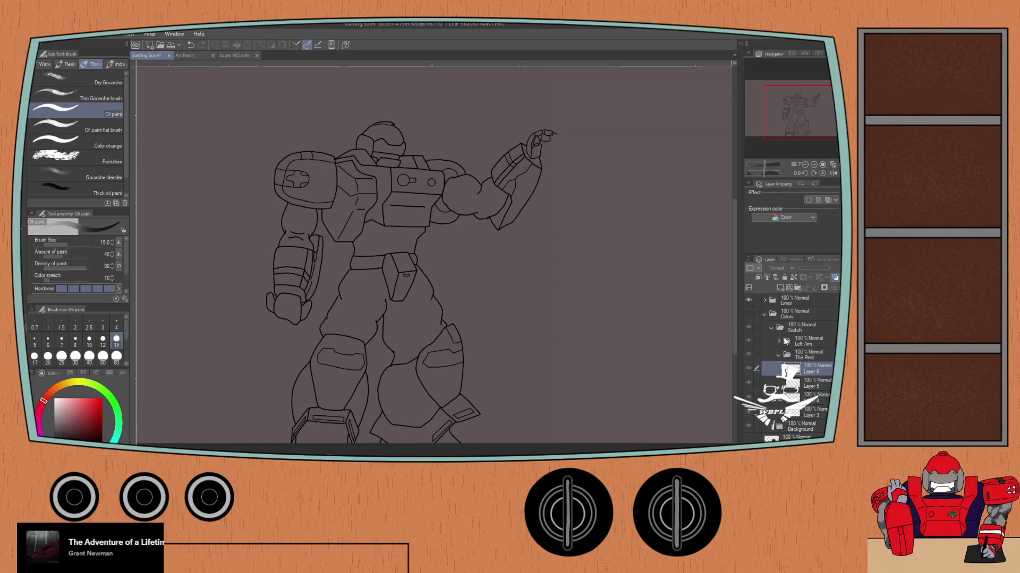
# Step: Collapse Colors and rename Layer 2 in the Left arm folder under Lines as Detail
pyautogui.click(766, 317)
pyautogui.click(764, 313)
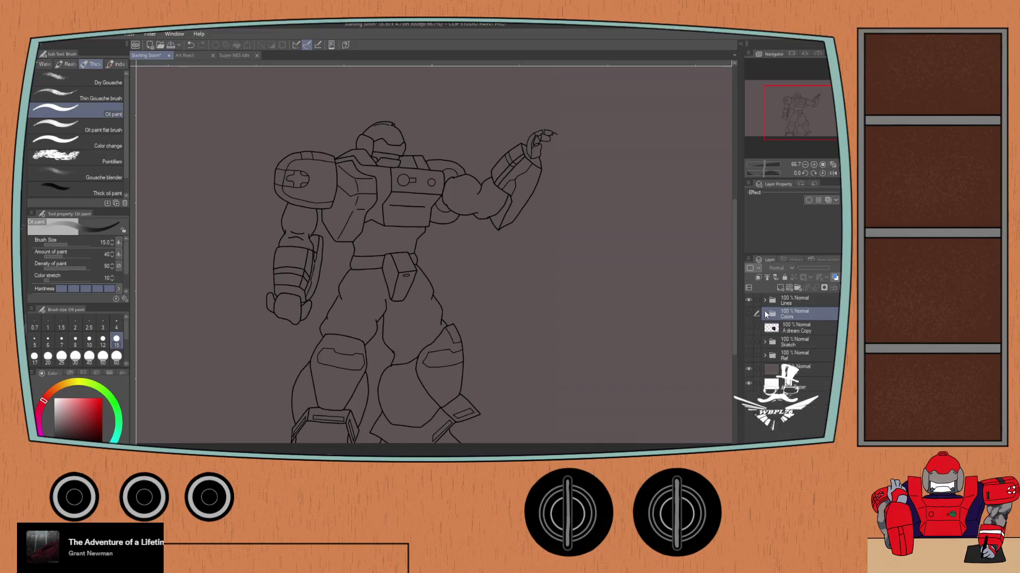
pyautogui.click(764, 300)
pyautogui.click(771, 314)
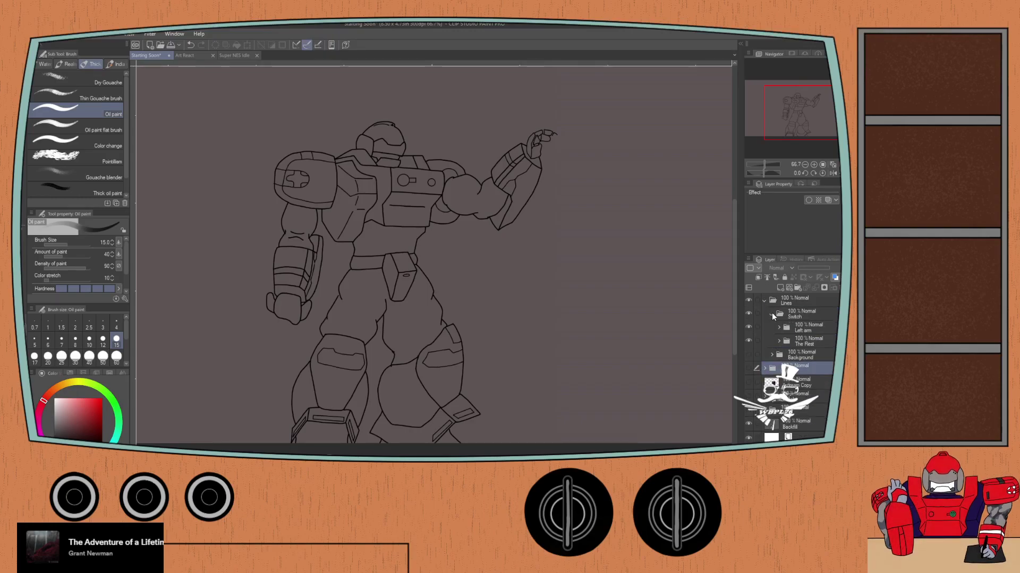
pyautogui.click(779, 327)
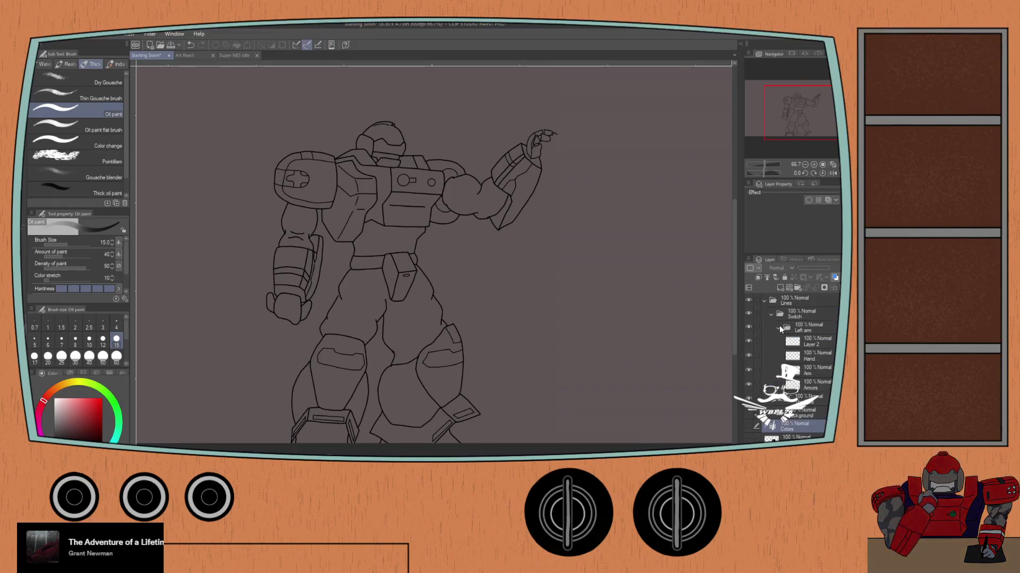
pyautogui.click(814, 345)
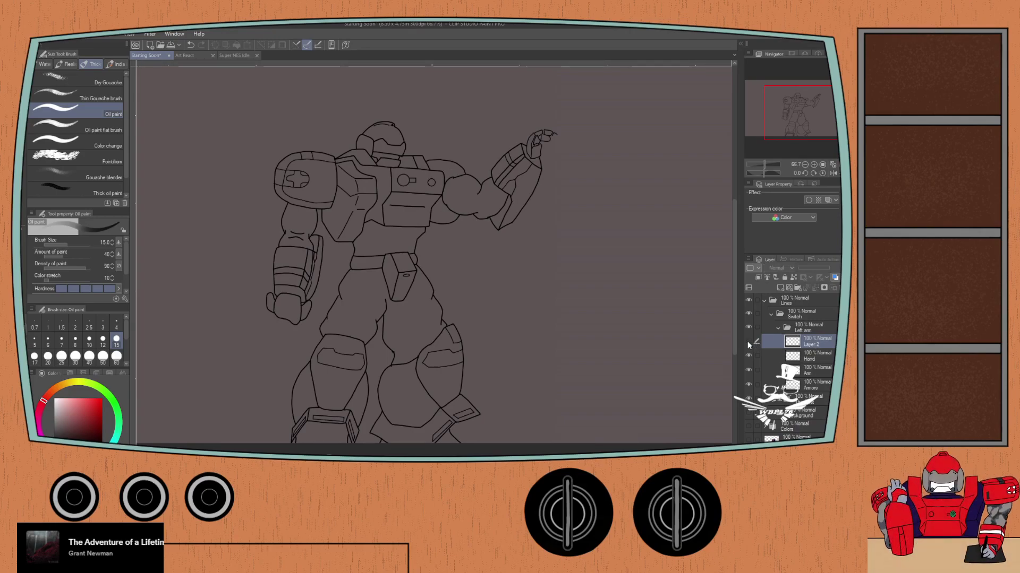
pyautogui.doubleClick(804, 341)
pyautogui.write('Detail')
pyautogui.press('Return')
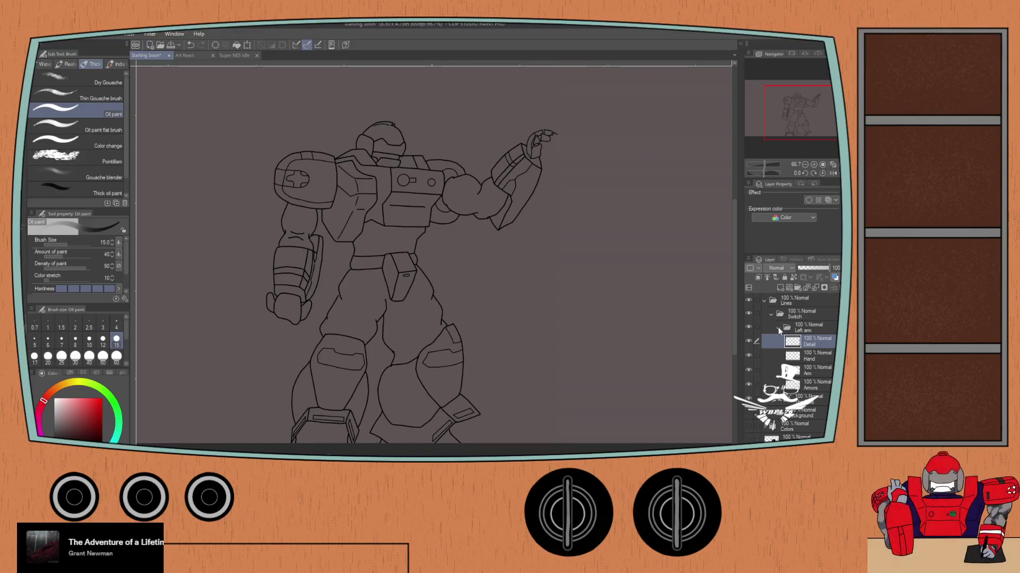
# Step: Merge Layer 1 with the Detail layer in The Rest folder under Lines
pyautogui.click(778, 327)
pyautogui.click(779, 342)
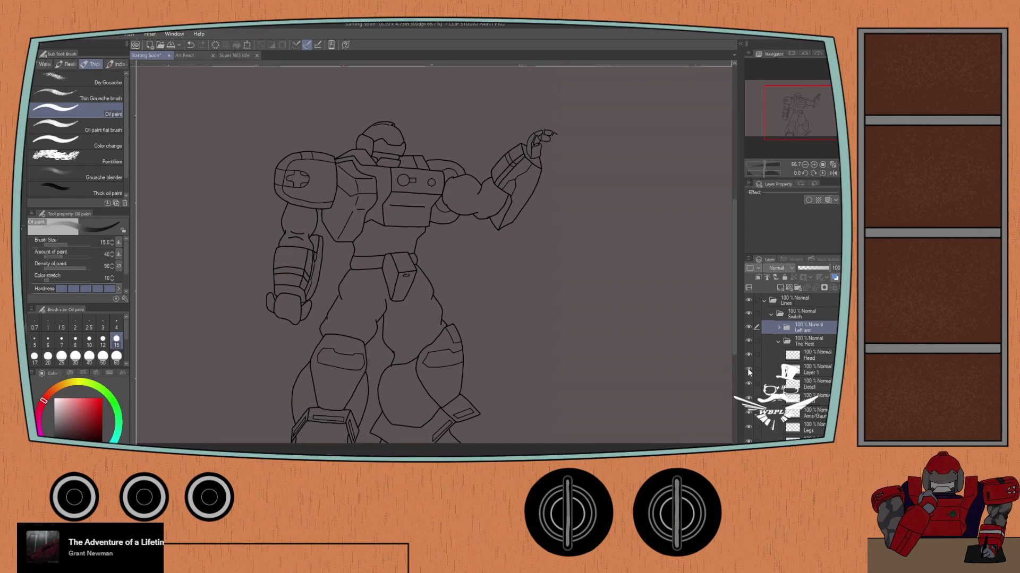
pyautogui.click(816, 374)
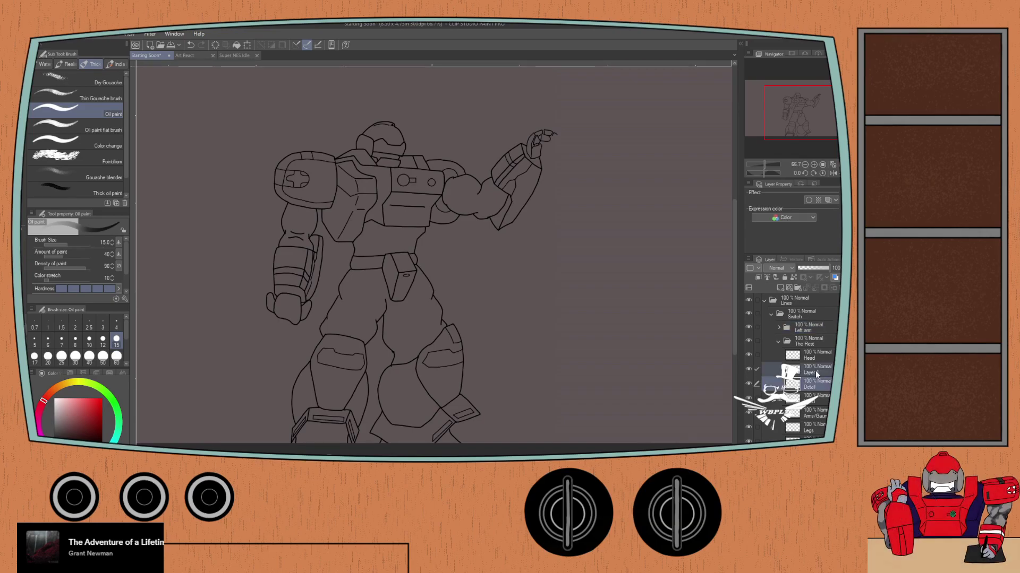
pyautogui.keyDown('ctrl'); pyautogui.click(816, 386); pyautogui.keyUp('ctrl')
pyautogui.hotkey('ctrl', 'e')
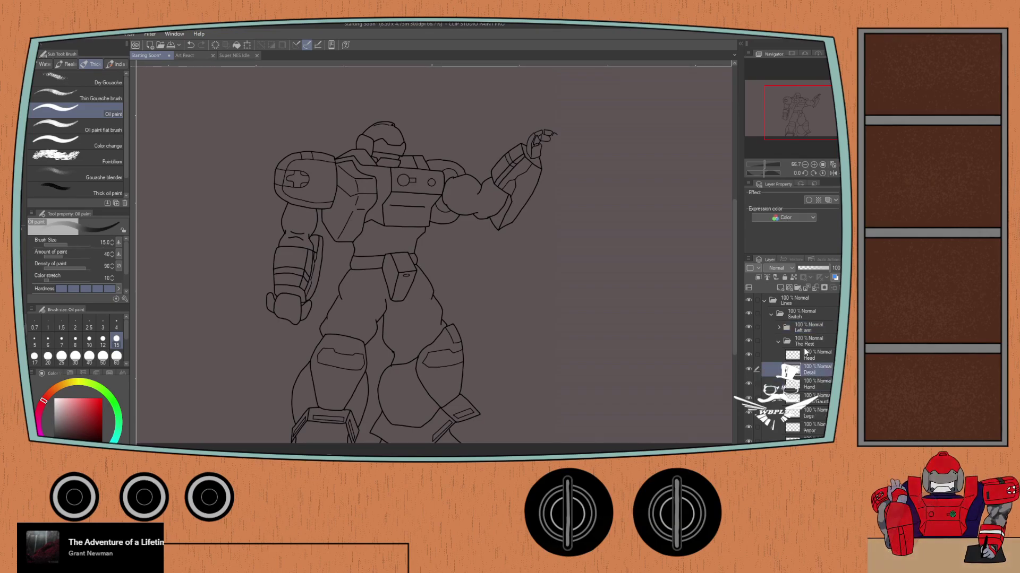
# Step: Collapse The Rest and Switch folders under Lines and expand the Colors folder
pyautogui.click(782, 340)
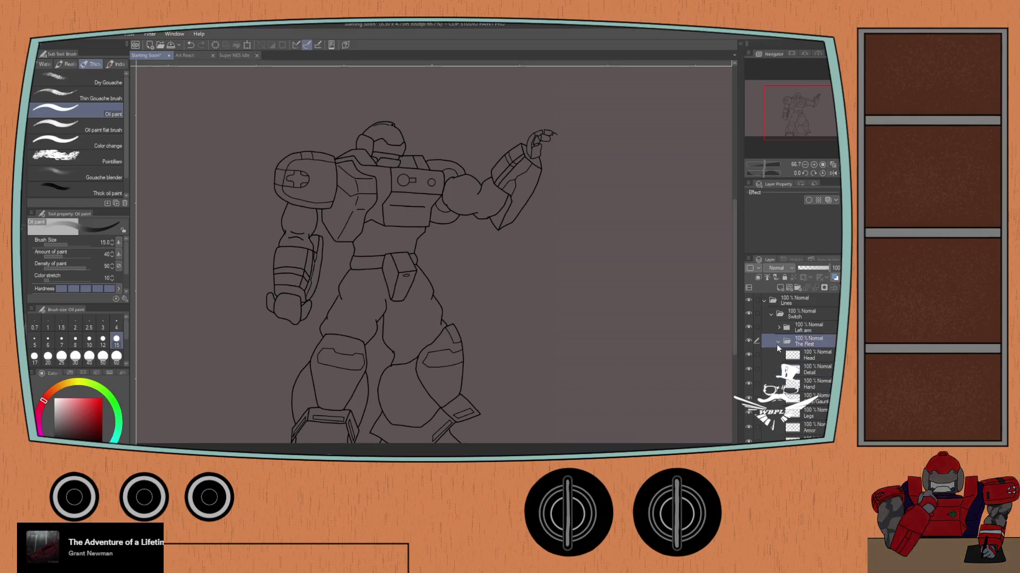
pyautogui.click(779, 343)
pyautogui.click(771, 314)
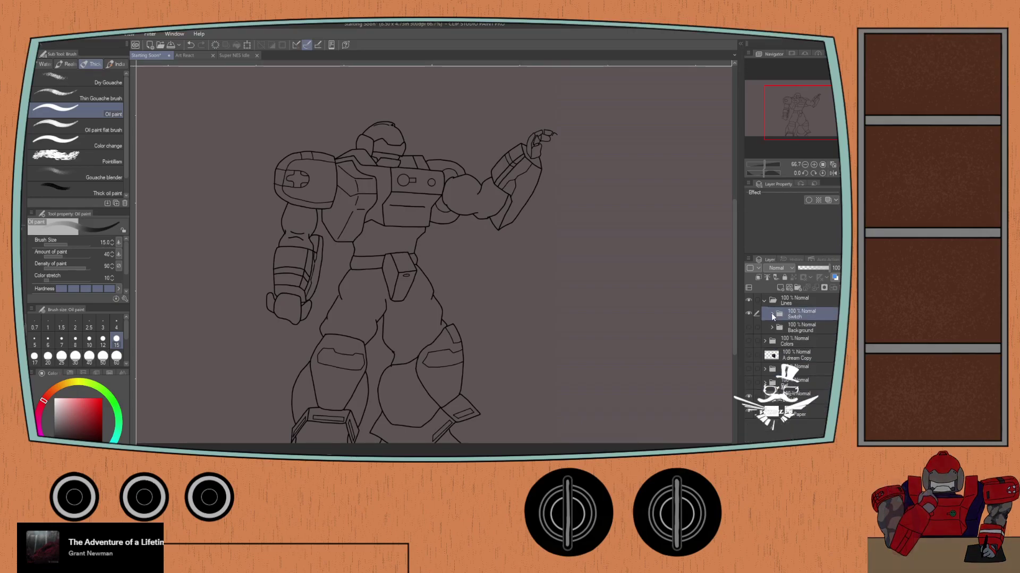
pyautogui.click(790, 346)
pyautogui.click(766, 342)
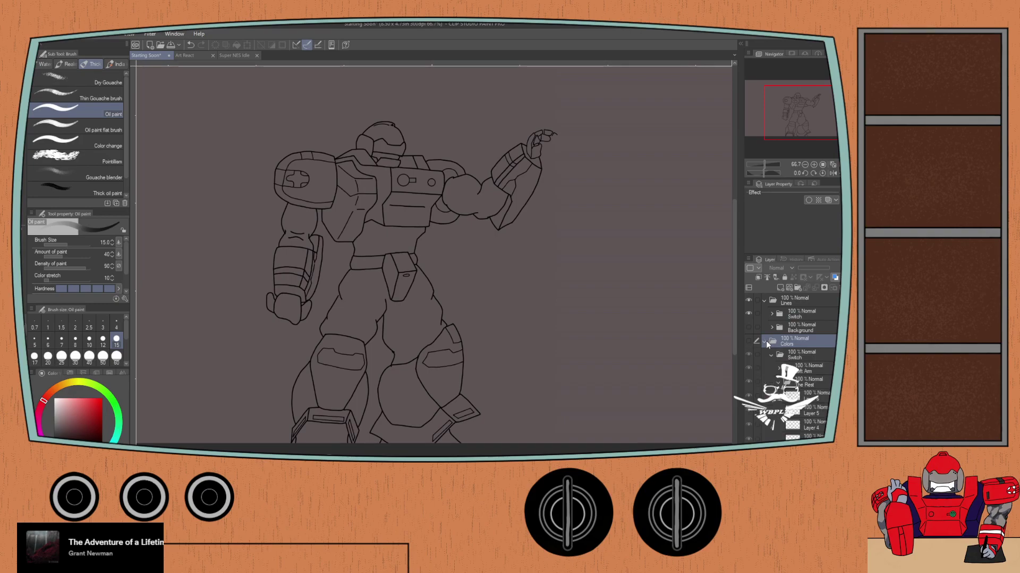
# Step: Check the robot against the room line art by toggling the Background folder under Lines, leaving it hidden
pyautogui.click(750, 328)
pyautogui.click(750, 328)
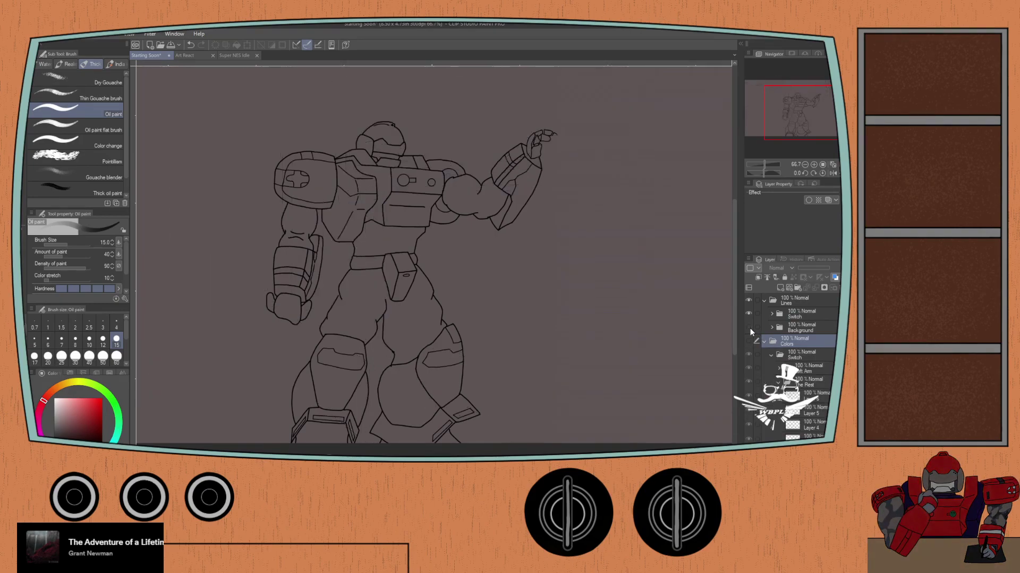
pyautogui.click(750, 328)
pyautogui.click(750, 328)
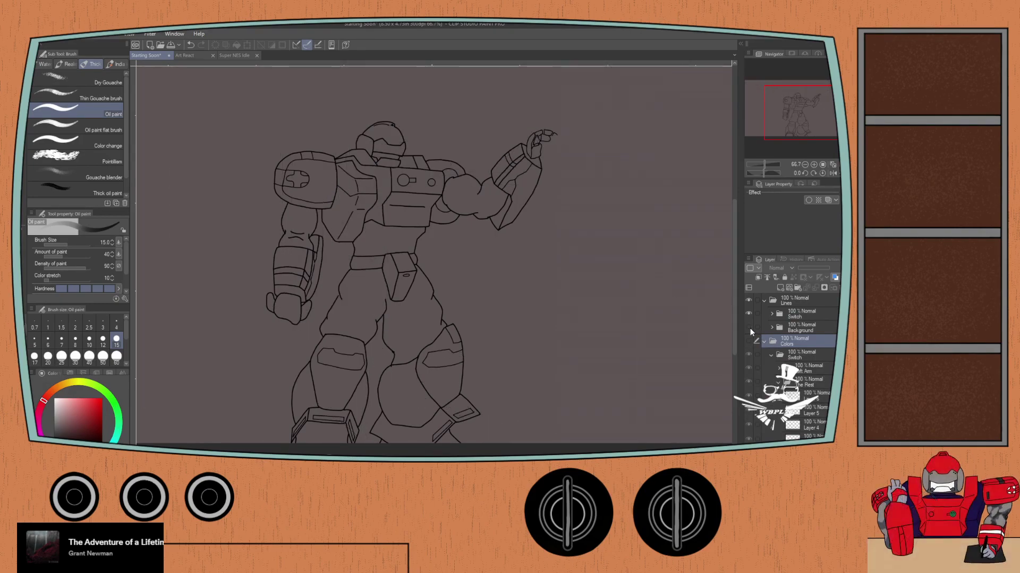
pyautogui.click(750, 328)
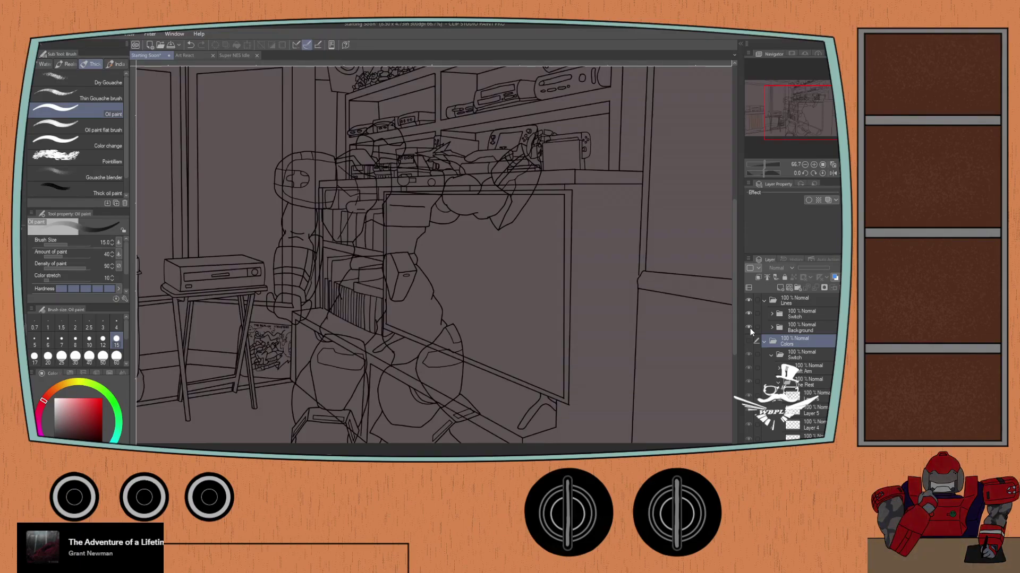
pyautogui.click(749, 328)
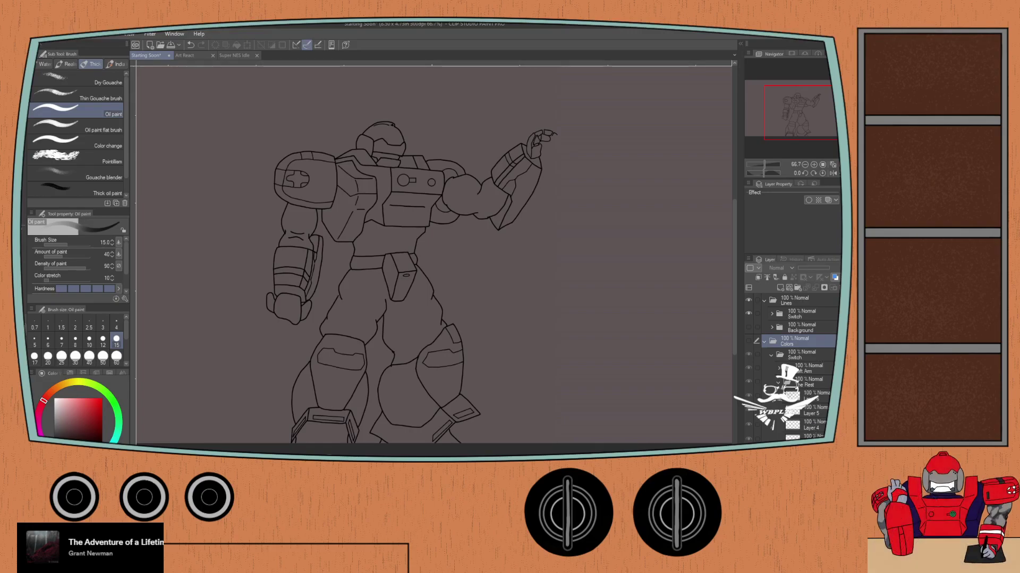
# Step: Rename Layer 4 as Armor and Layer 5 as Details in The Rest folder under Colors
pyautogui.click(807, 437)
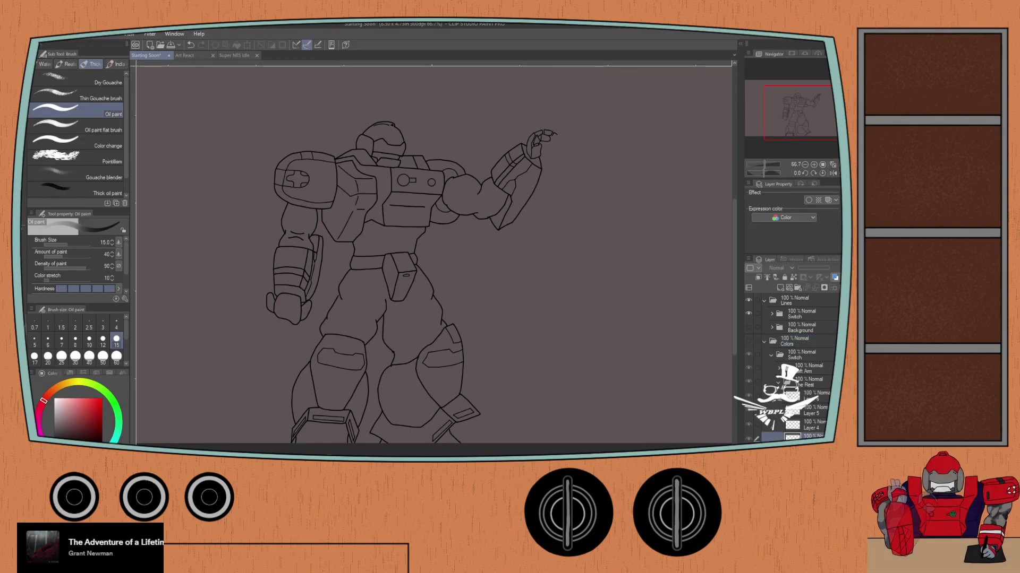
pyautogui.click(812, 429)
pyautogui.doubleClick(812, 428)
pyautogui.write('Armor')
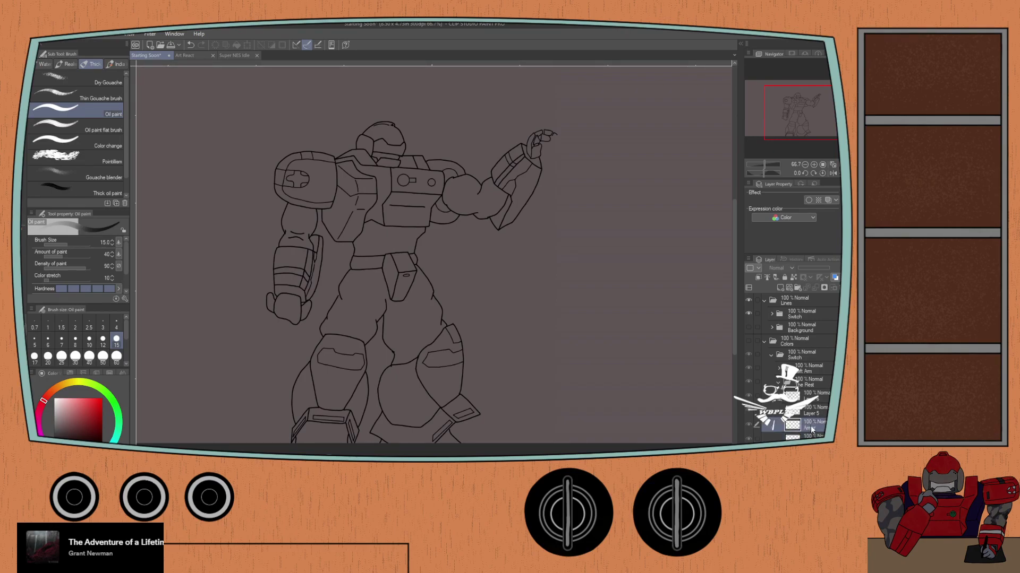
pyautogui.click(811, 412)
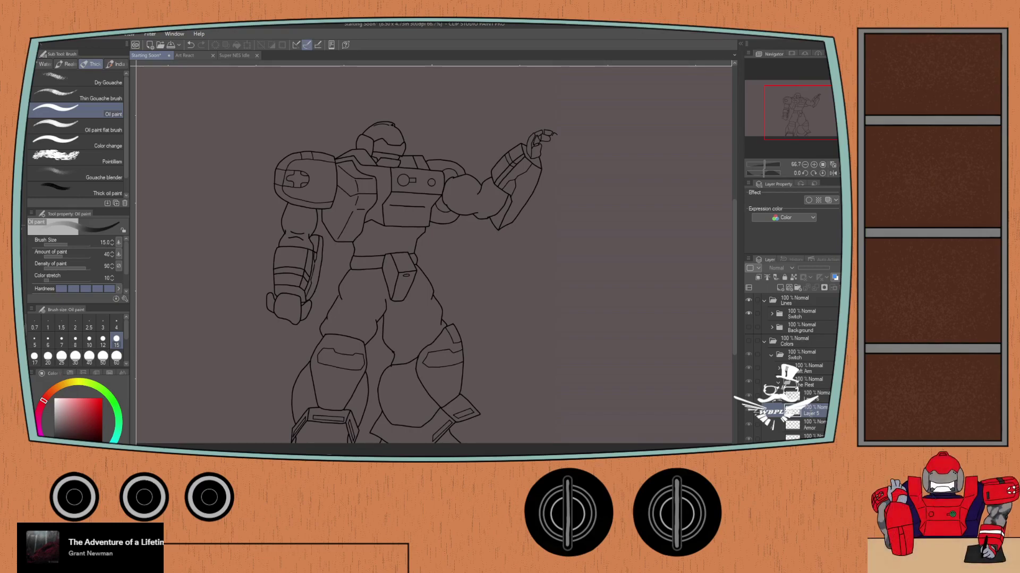
pyautogui.doubleClick(810, 414)
pyautogui.write('Details')
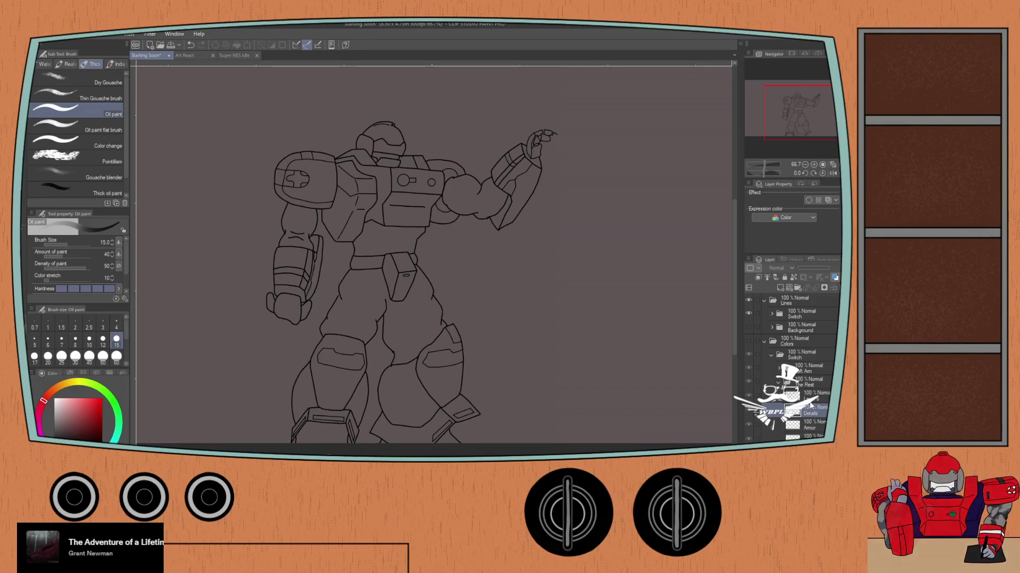
# Step: Name the topmost layer of The Rest under Colors Helmet, move it below Armor, and collapse the folder
pyautogui.click(808, 396)
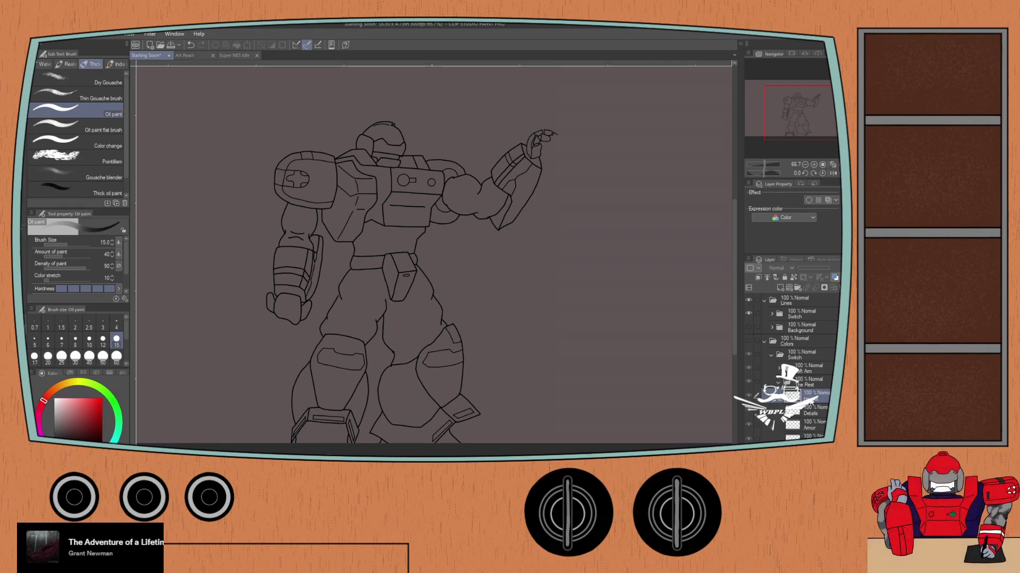
pyautogui.moveTo(811, 404); pyautogui.dragTo(812, 431)
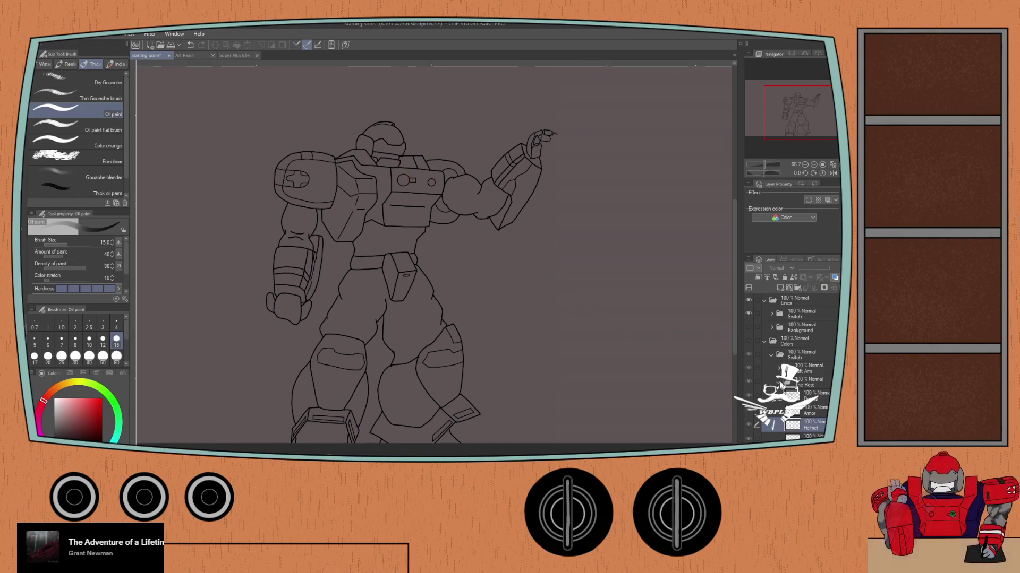
pyautogui.click(781, 386)
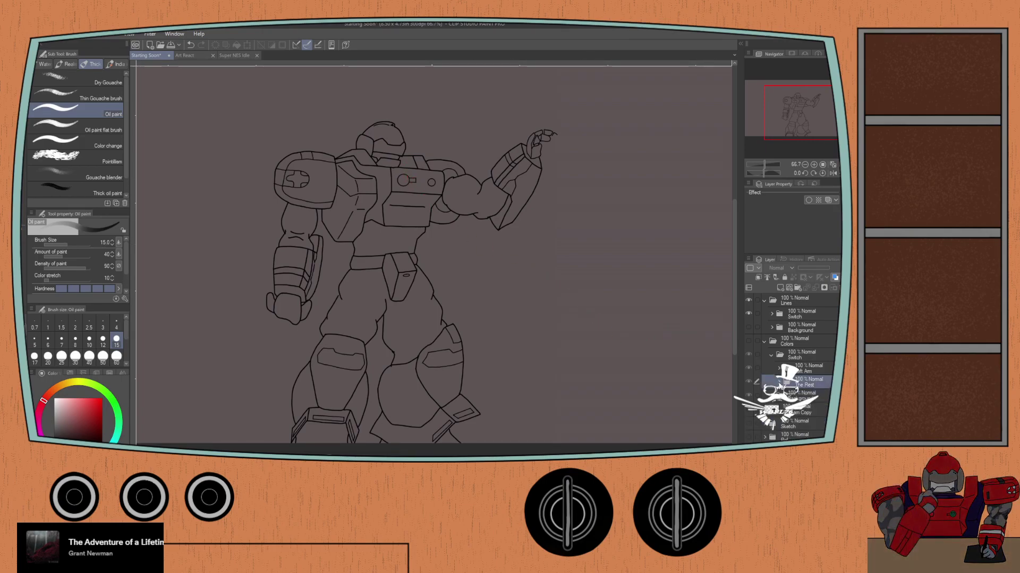
# Step: Trim the stray line tip at the corner below the robot's face on the Head line layer, using the Hard eraser at size 10
pyautogui.click(764, 342)
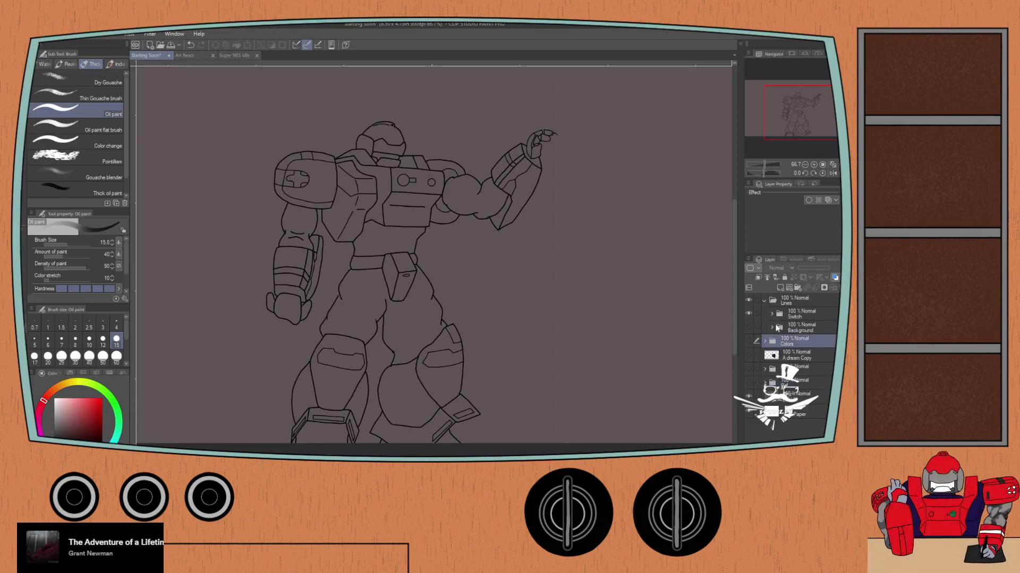
pyautogui.click(771, 314)
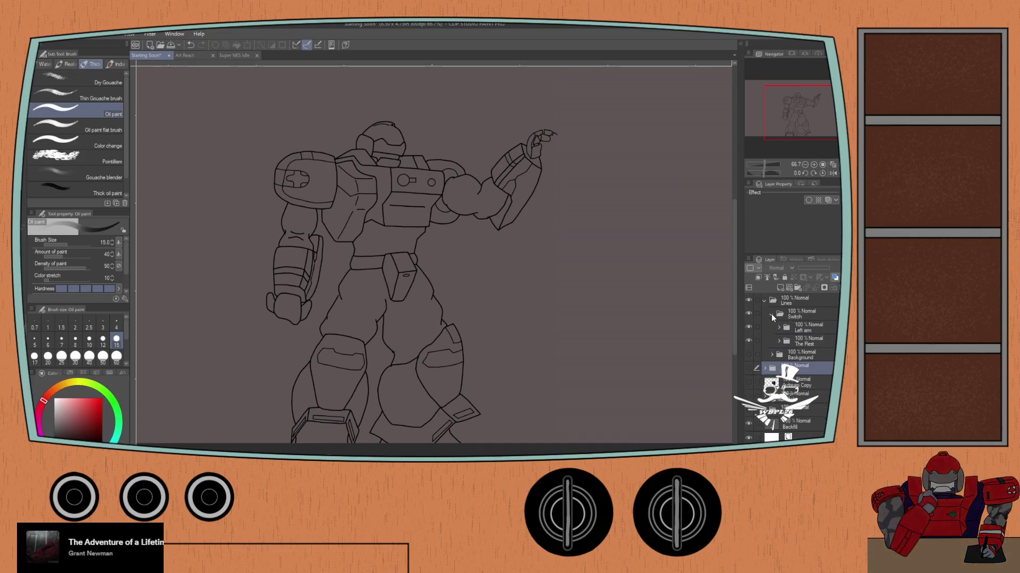
pyautogui.click(779, 342)
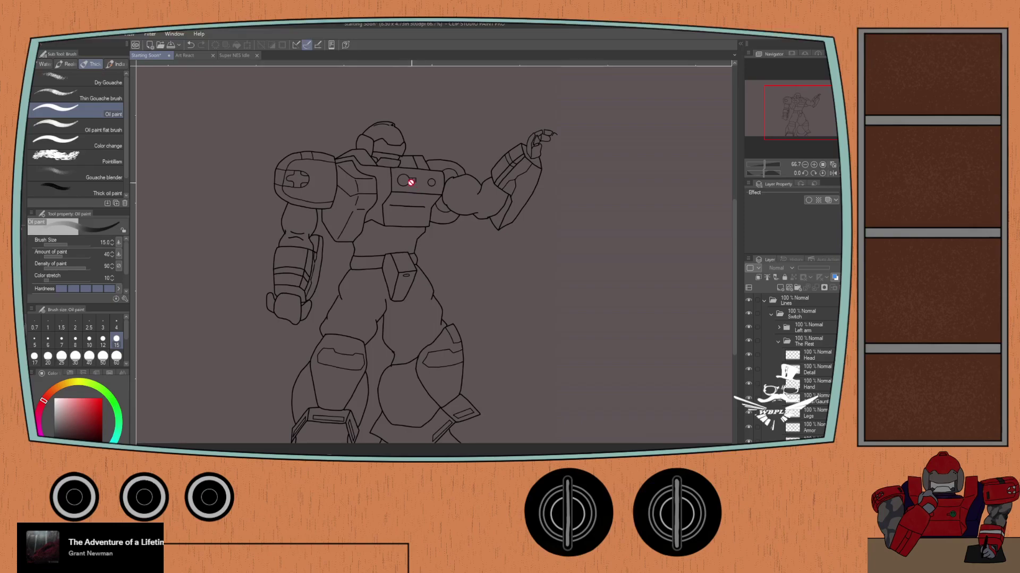
pyautogui.scroll(3, 402, 171)
pyautogui.scroll(2, 434, 239)
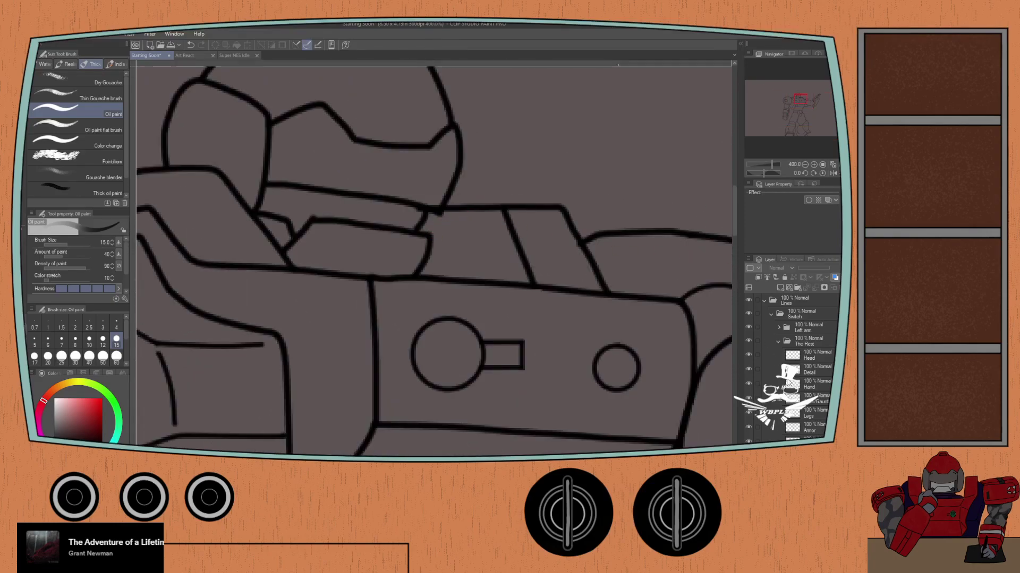
pyautogui.click(804, 425)
pyautogui.press('e')
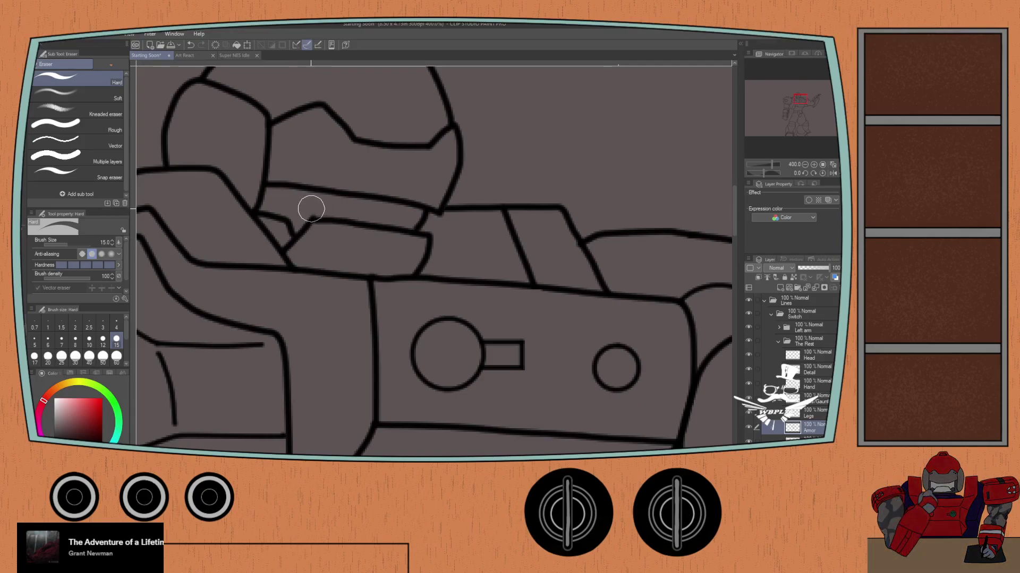
pyautogui.click(810, 360)
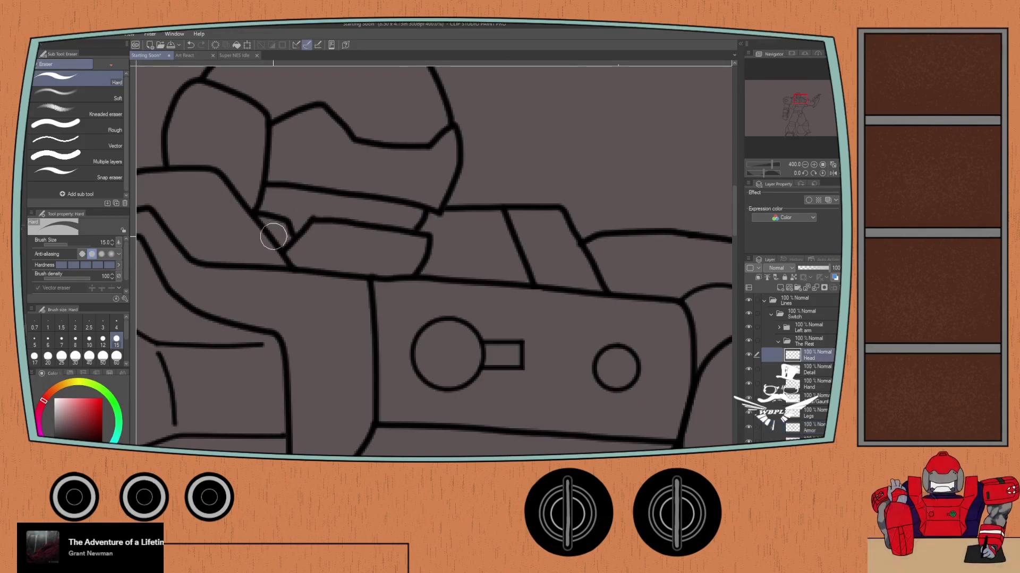
pyautogui.click(89, 340)
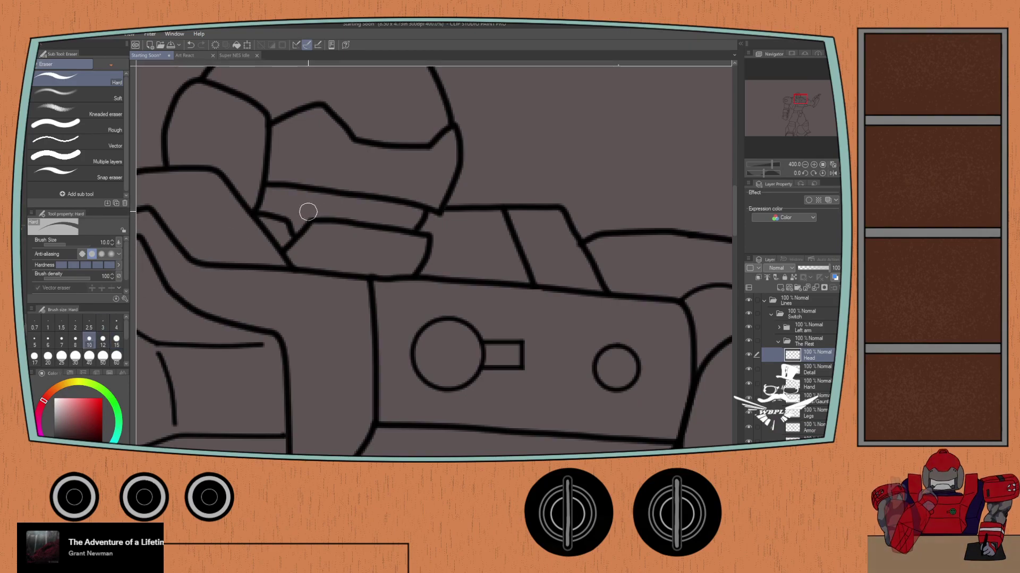
pyautogui.scroll(-5, 278, 248)
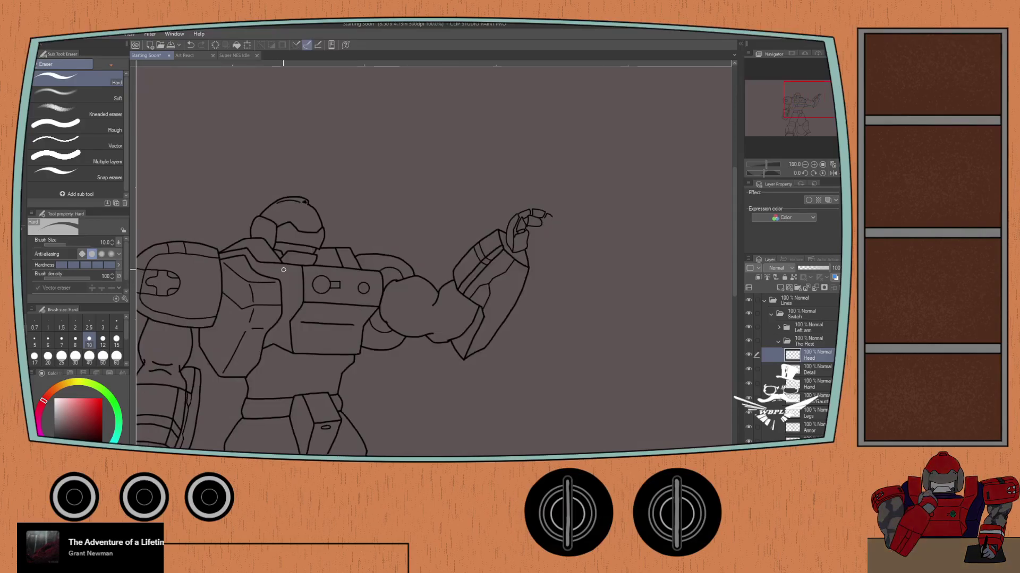
# Step: Collapse the Left arm, The Rest and Switch folders under Lines
pyautogui.scroll(5, 281, 276)
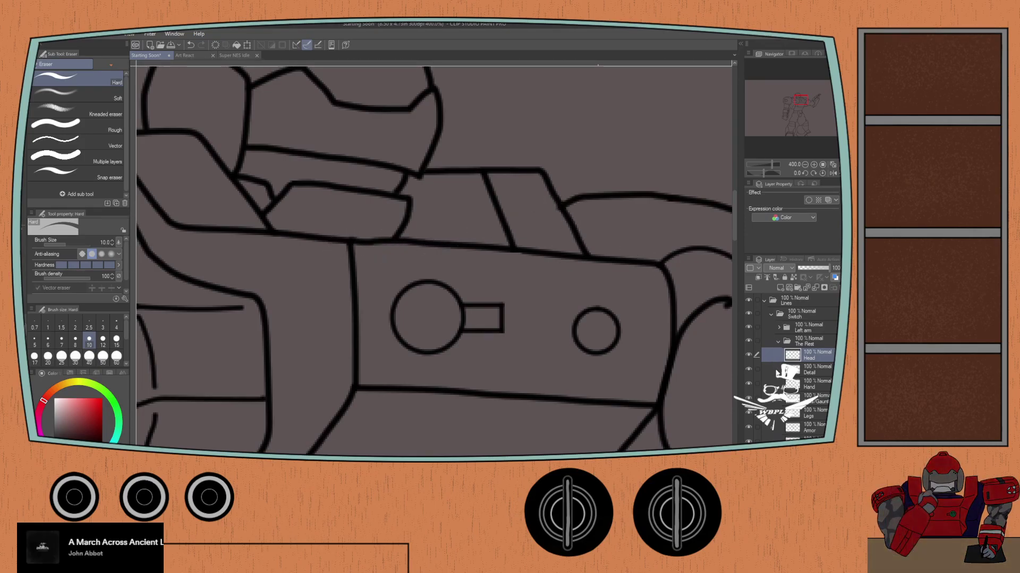
pyautogui.click(779, 327)
pyautogui.click(802, 383)
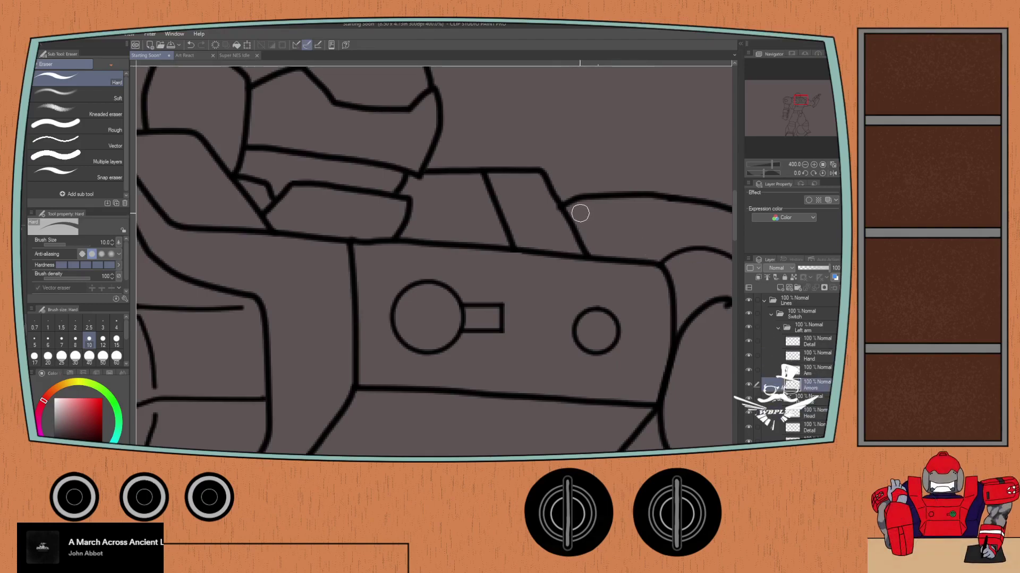
pyautogui.click(777, 327)
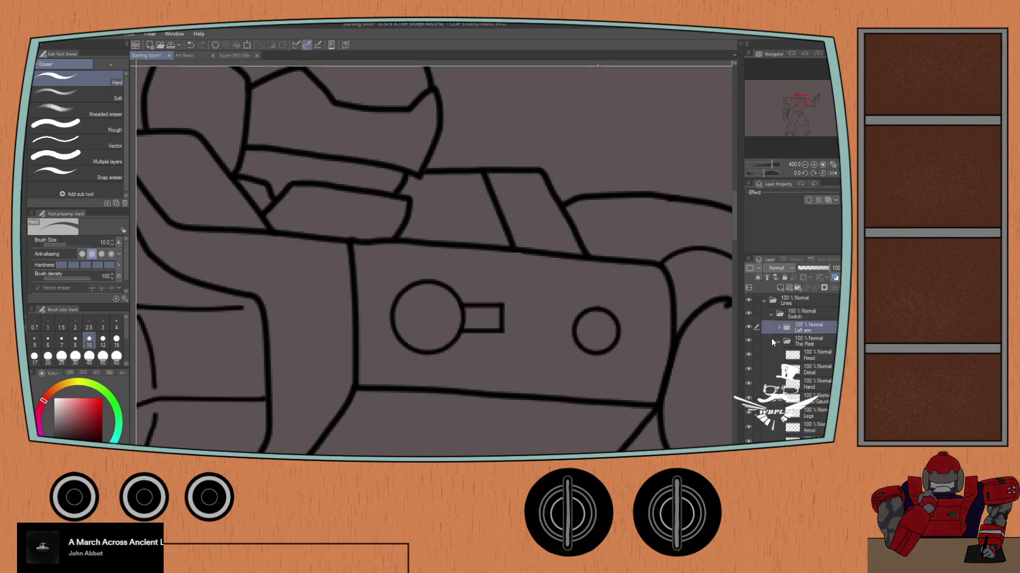
pyautogui.scroll(-4, 378, 273)
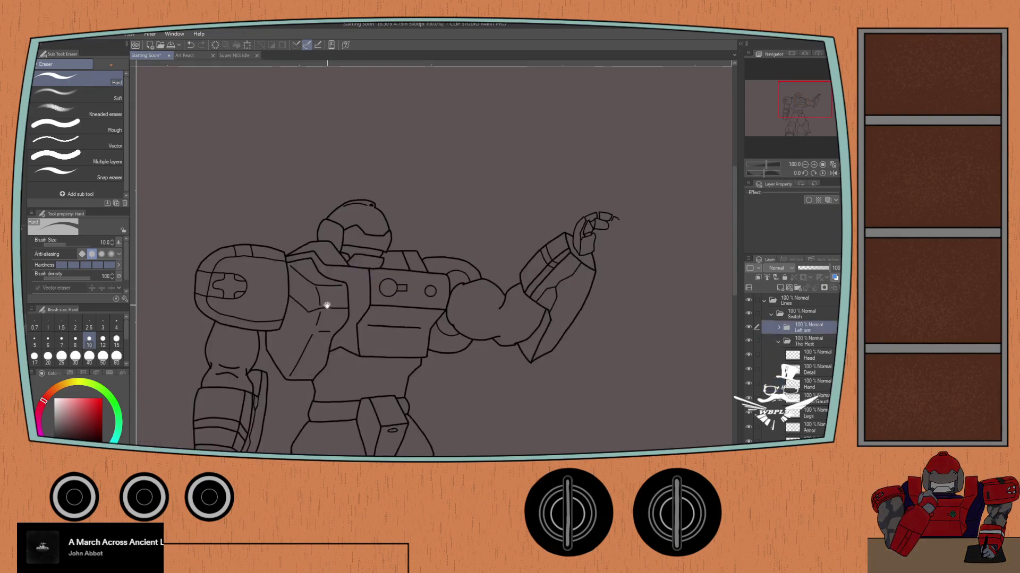
pyautogui.moveTo(326, 305); pyautogui.dragTo(368, 232)
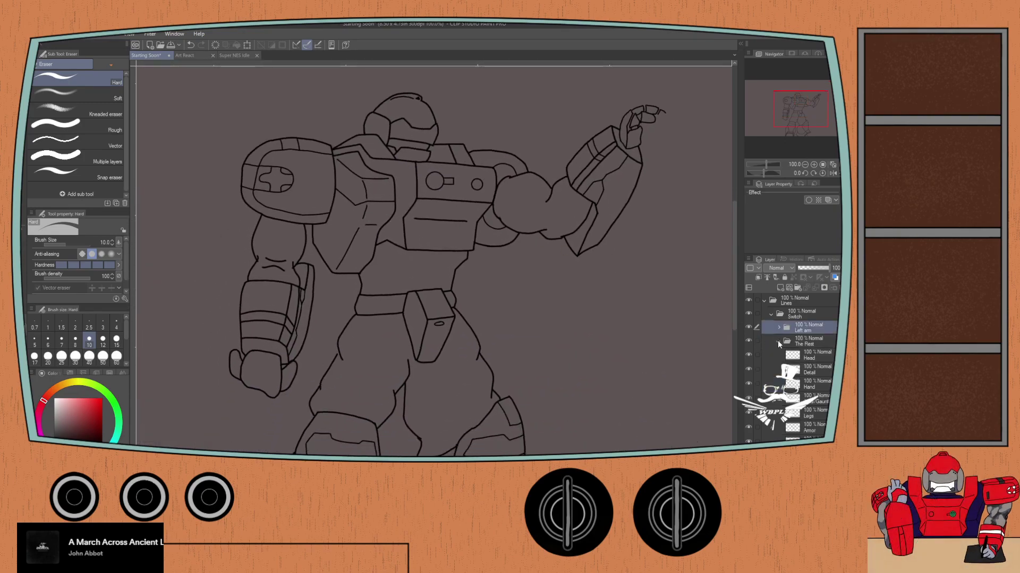
pyautogui.click(778, 343)
pyautogui.click(771, 314)
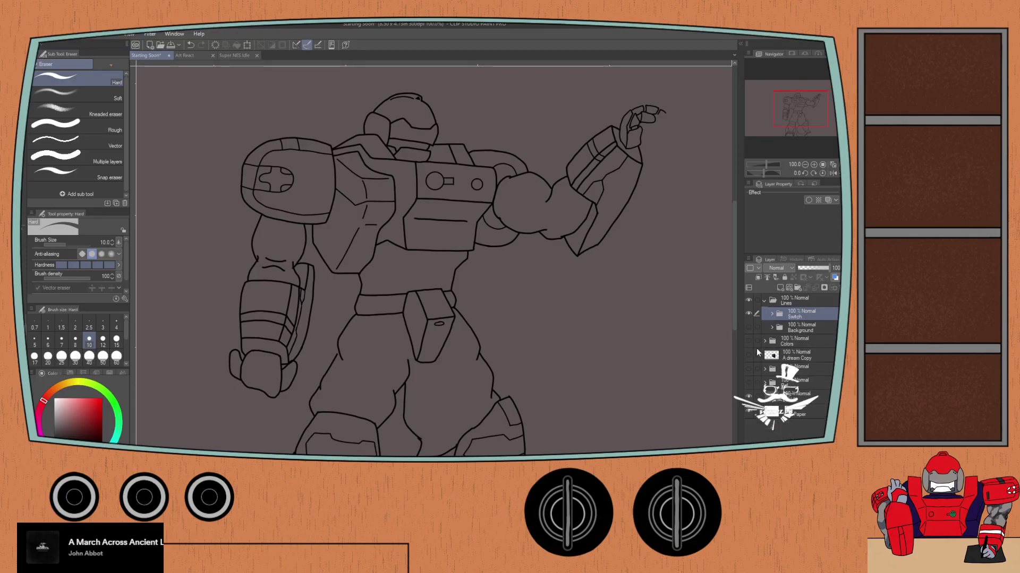
# Step: Expand the Colors folder, preview its contents behind the robot's line art, and select the Armor layer in The Rest
pyautogui.click(765, 342)
pyautogui.click(748, 342)
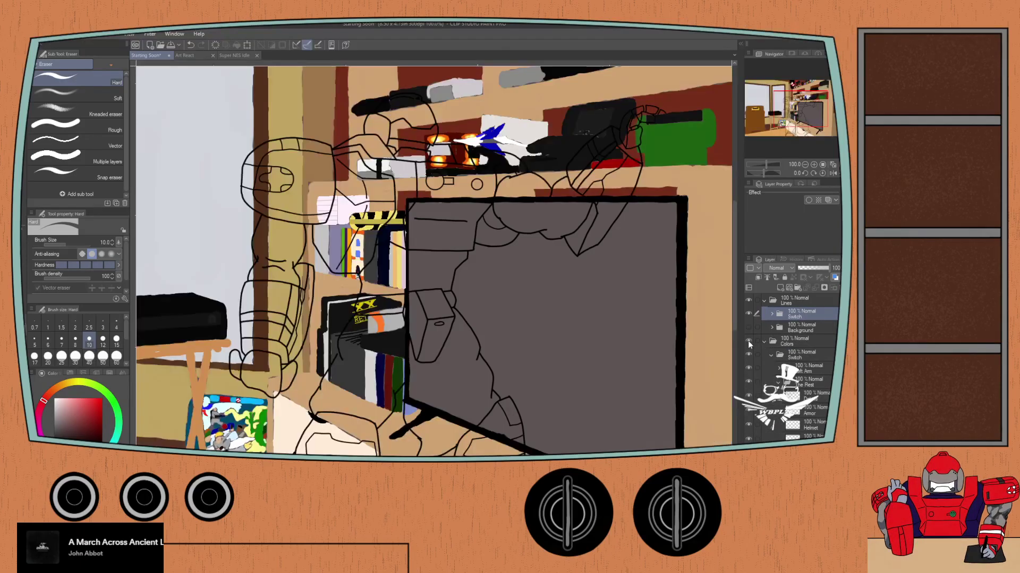
pyautogui.click(748, 341)
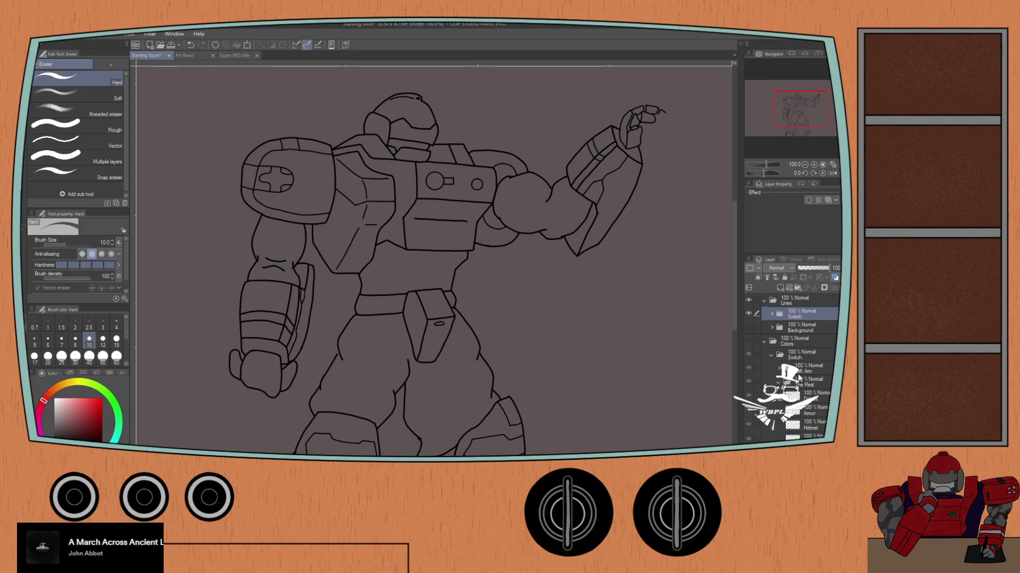
pyautogui.click(816, 436)
pyautogui.click(811, 429)
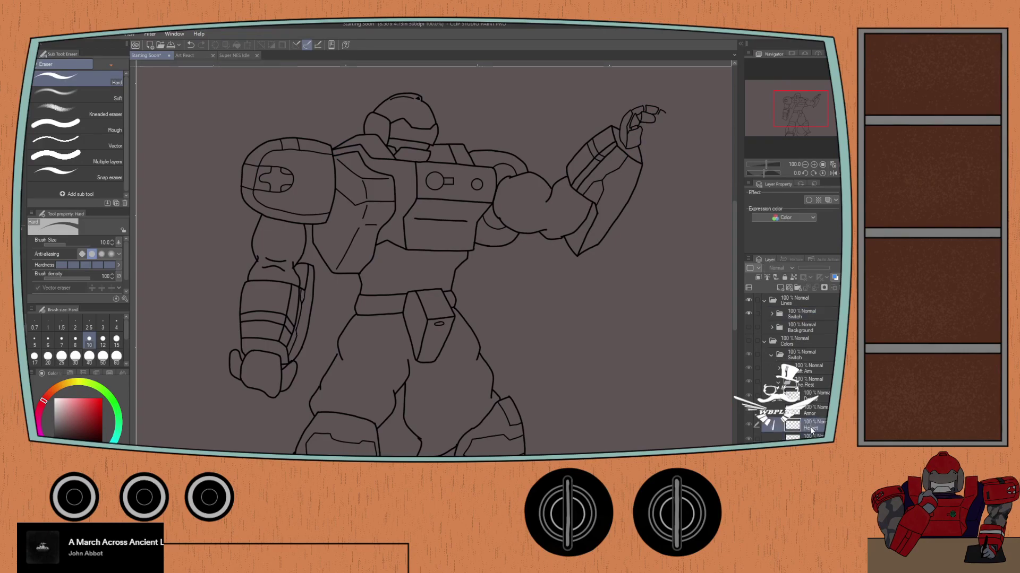
pyautogui.click(809, 416)
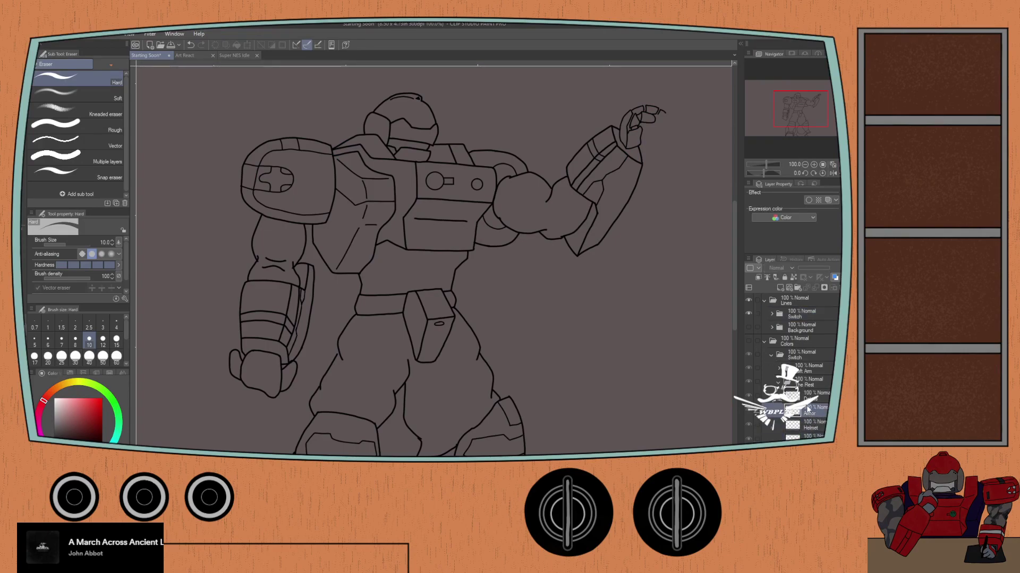
# Step: Show Colors with the room painting hidden, and ready the Oil paint brush at size 20 with the Striker color set
pyautogui.click(66, 373)
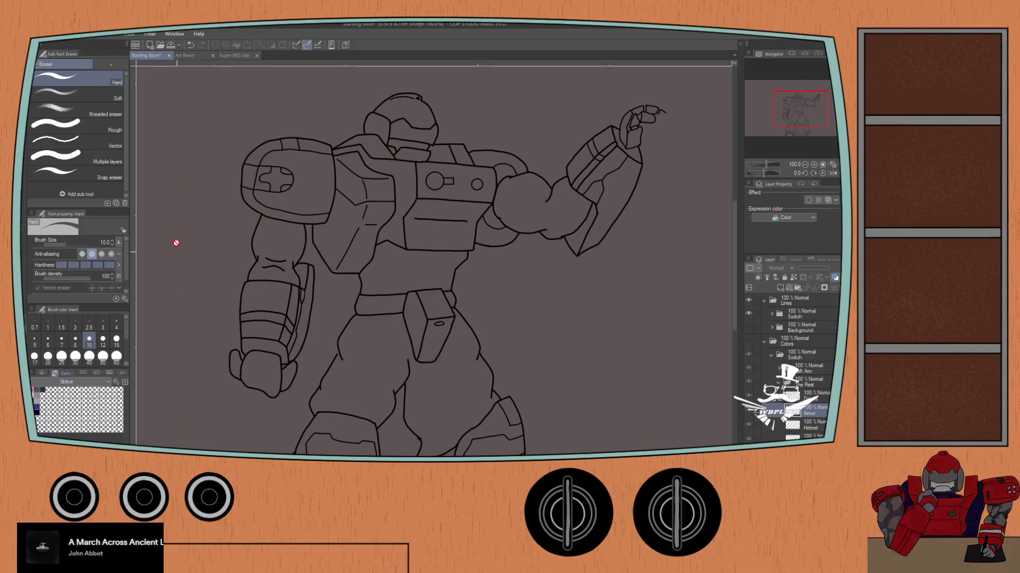
pyautogui.click(194, 55)
pyautogui.click(155, 57)
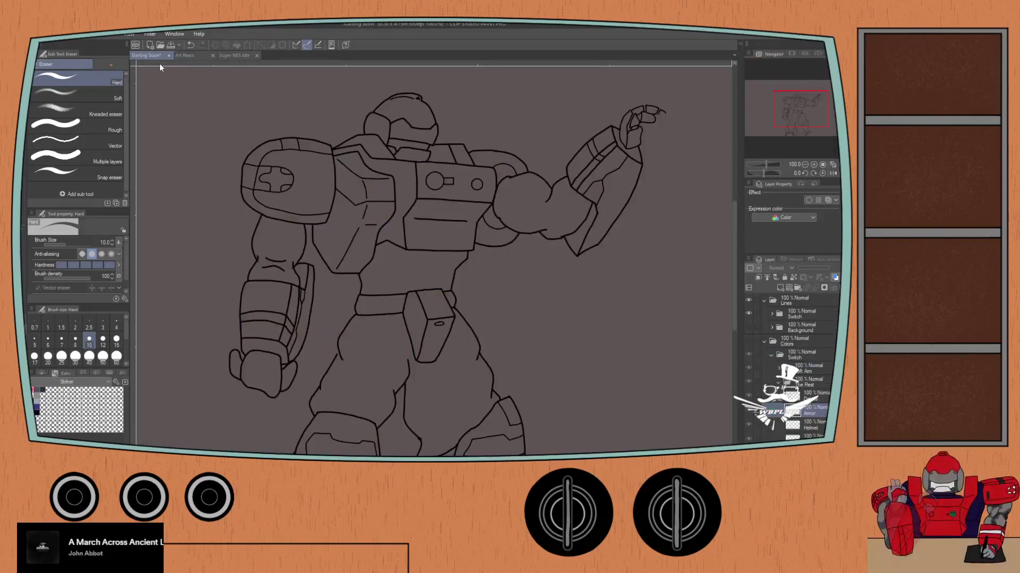
pyautogui.press('b')
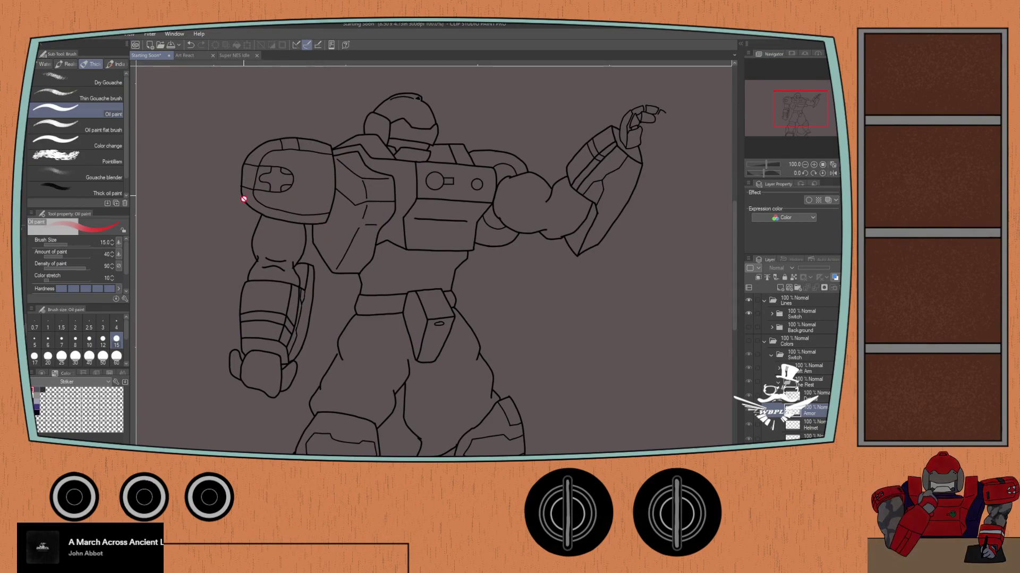
pyautogui.click(749, 342)
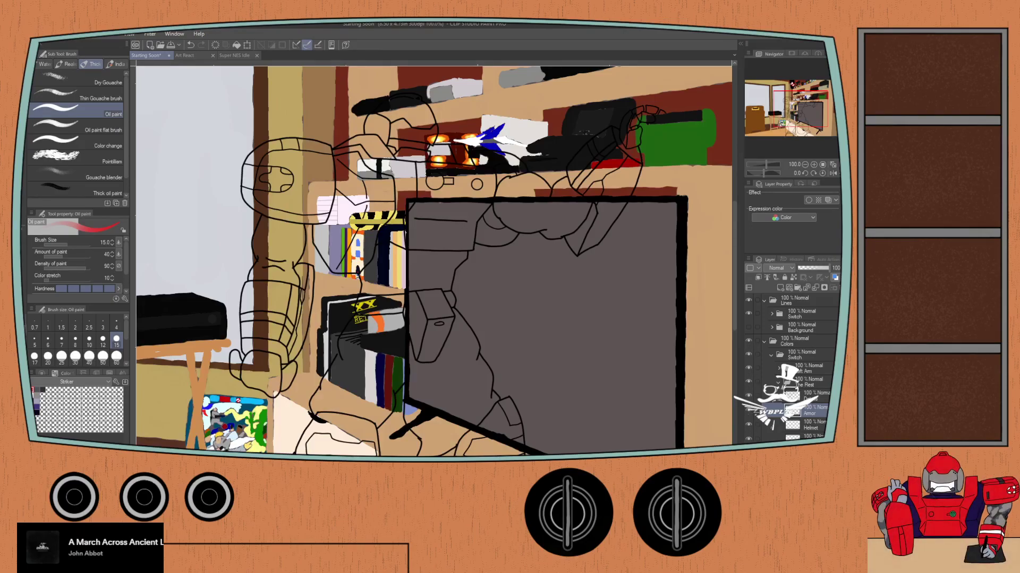
pyautogui.click(749, 341)
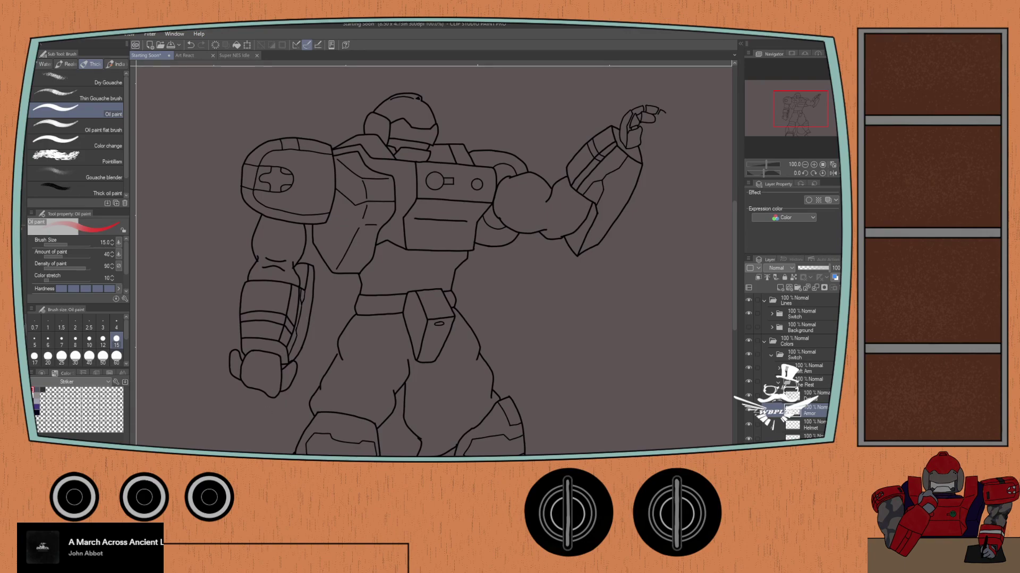
pyautogui.click(49, 359)
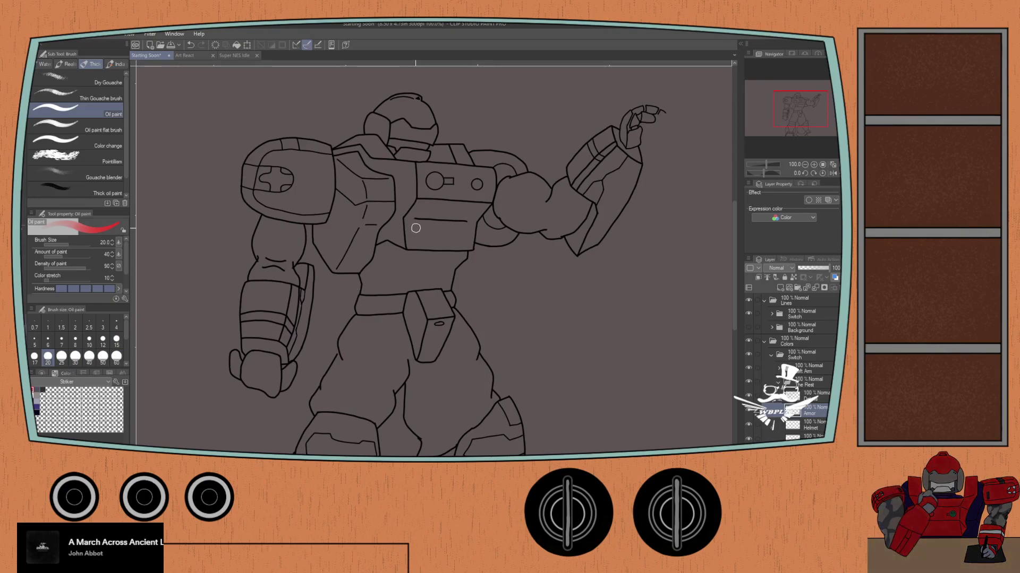
# Step: Paint the first red strokes along the narrow collar band between the robot's shoulder armor and chest
pyautogui.scroll(1, 409, 228)
pyautogui.moveTo(408, 213); pyautogui.dragTo(411, 261)
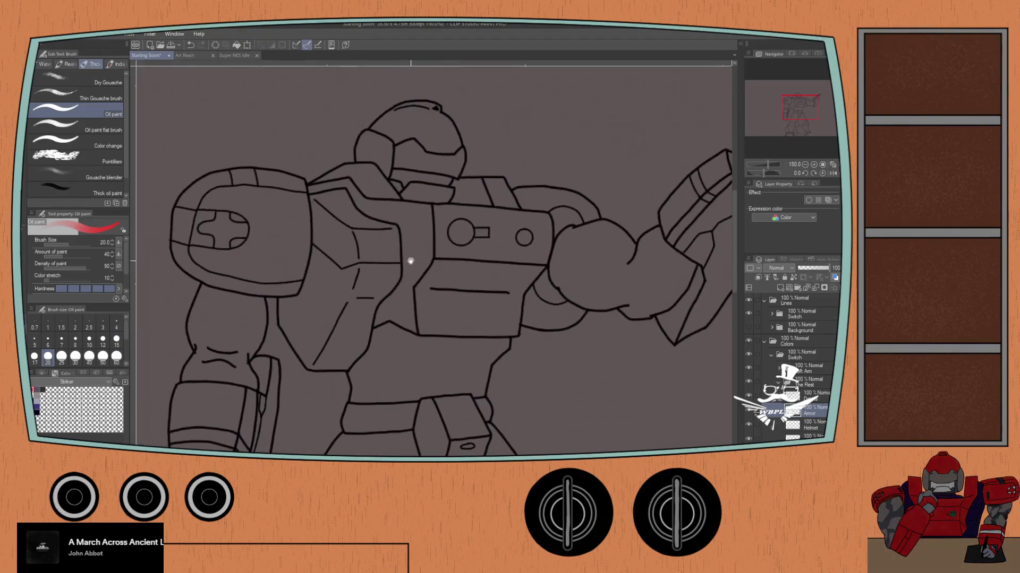
pyautogui.scroll(1, 398, 202)
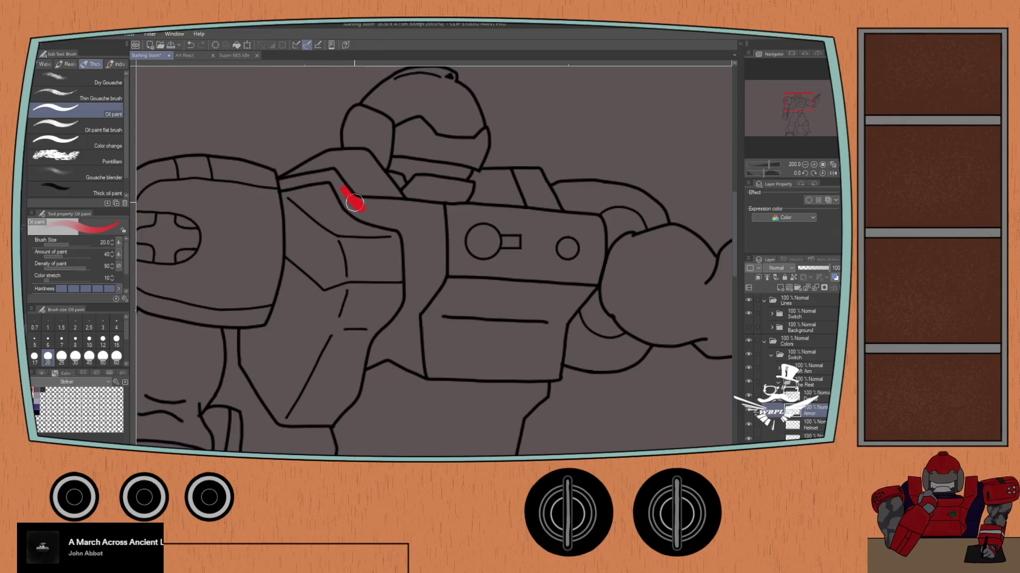
pyautogui.moveTo(354, 203)
pyautogui.mouseDown()
pyautogui.moveTo(383, 225)
pyautogui.moveTo(351, 207)
pyautogui.moveTo(384, 220)
pyautogui.moveTo(347, 203)
pyautogui.moveTo(337, 183)
pyautogui.moveTo(285, 186)
pyautogui.mouseUp()
pyautogui.moveTo(287, 182); pyautogui.dragTo(320, 164)
pyautogui.hotkey('ctrl', '[')
# Step: On the Body layer in The Rest, fill the collar and the strip running down beside the chest plate with red
pyautogui.moveTo(813, 413); pyautogui.dragTo(813, 429)
pyautogui.moveTo(415, 314)
pyautogui.mouseDown()
pyautogui.moveTo(400, 212)
pyautogui.moveTo(418, 197)
pyautogui.moveTo(423, 166)
pyautogui.moveTo(424, 305)
pyautogui.mouseUp()
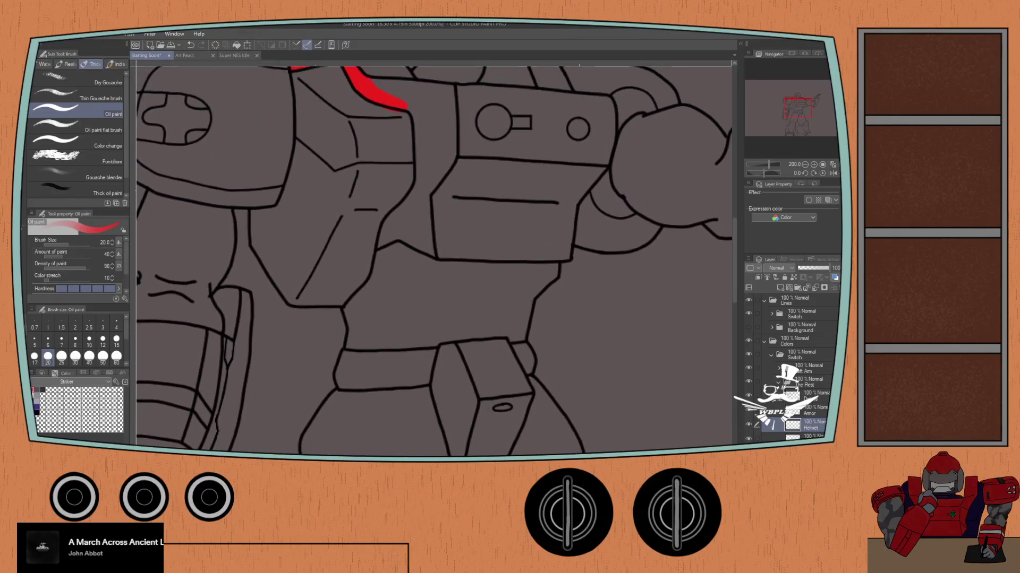
pyautogui.click(813, 412)
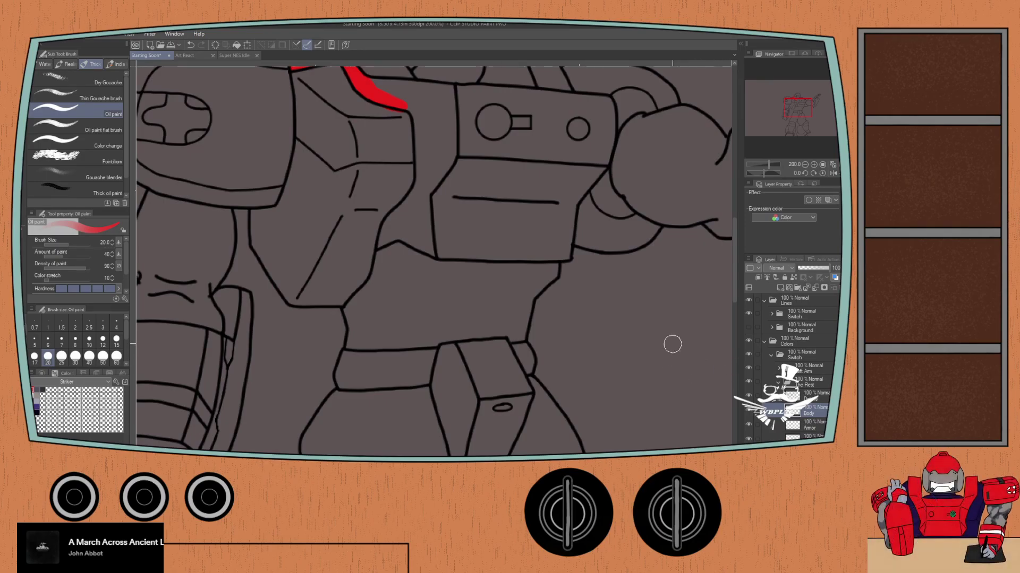
pyautogui.moveTo(362, 149); pyautogui.dragTo(399, 270)
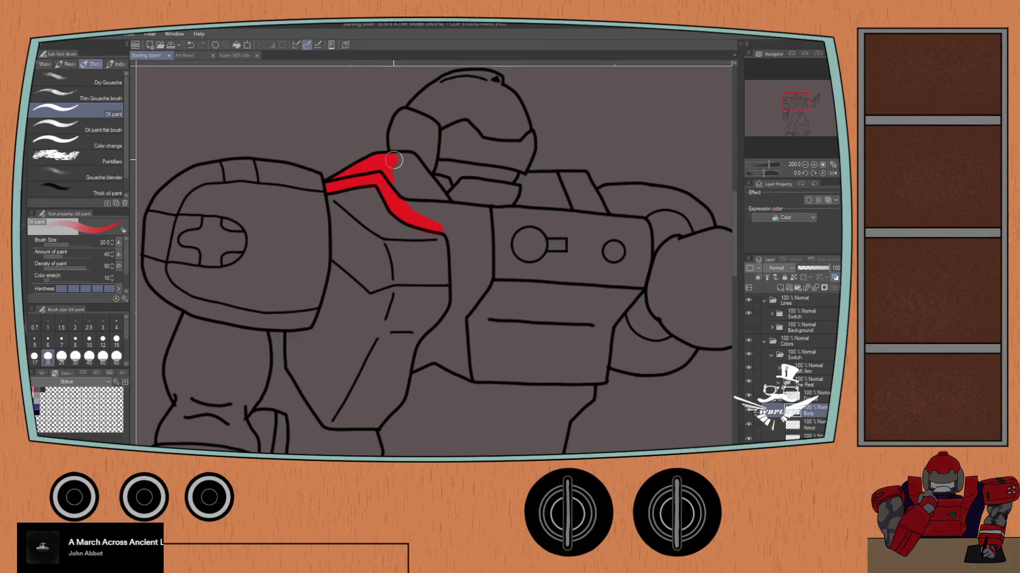
pyautogui.moveTo(393, 160)
pyautogui.mouseDown()
pyautogui.moveTo(446, 208)
pyautogui.moveTo(420, 174)
pyautogui.moveTo(441, 203)
pyautogui.moveTo(408, 172)
pyautogui.moveTo(411, 184)
pyautogui.moveTo(389, 181)
pyautogui.moveTo(392, 190)
pyautogui.moveTo(428, 223)
pyautogui.moveTo(399, 183)
pyautogui.moveTo(441, 212)
pyautogui.moveTo(487, 214)
pyautogui.moveTo(488, 270)
pyautogui.moveTo(477, 241)
pyautogui.moveTo(453, 240)
pyautogui.mouseUp()
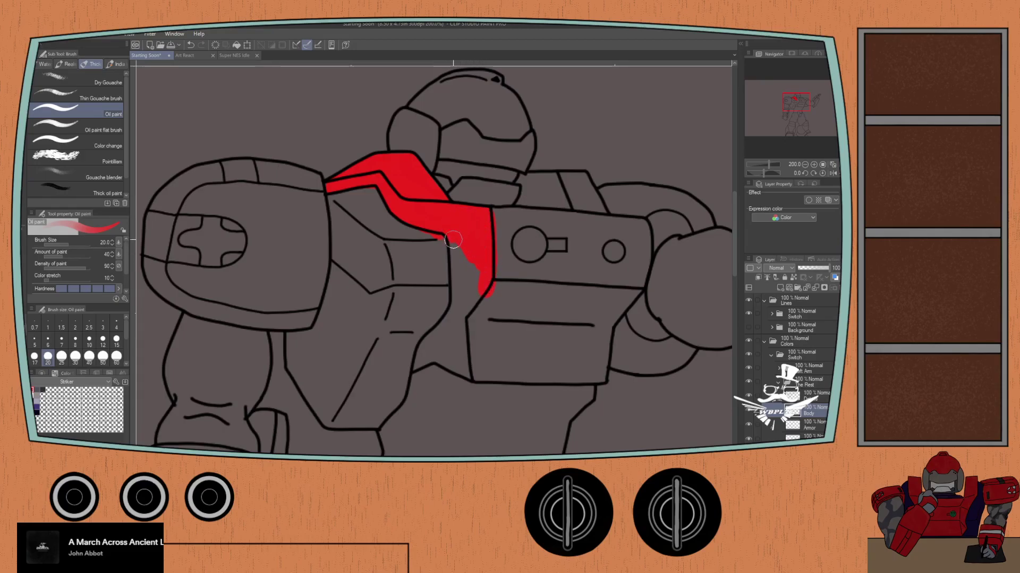
pyautogui.moveTo(456, 277)
pyautogui.mouseDown()
pyautogui.moveTo(459, 305)
pyautogui.moveTo(482, 292)
pyautogui.moveTo(411, 365)
pyautogui.mouseUp()
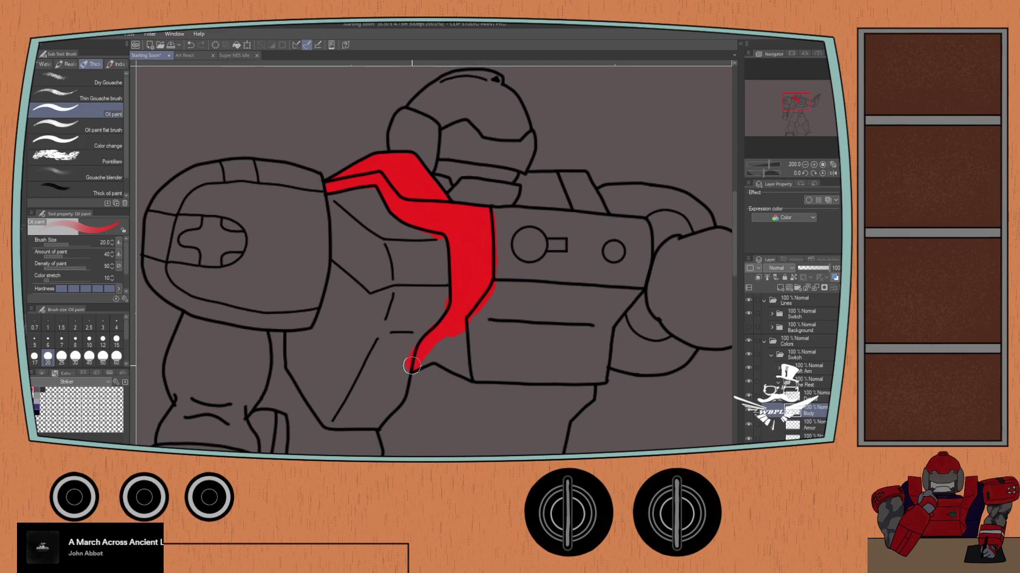
pyautogui.moveTo(466, 347)
pyautogui.mouseDown()
pyautogui.moveTo(423, 270)
pyautogui.moveTo(427, 295)
pyautogui.moveTo(423, 282)
pyautogui.mouseUp()
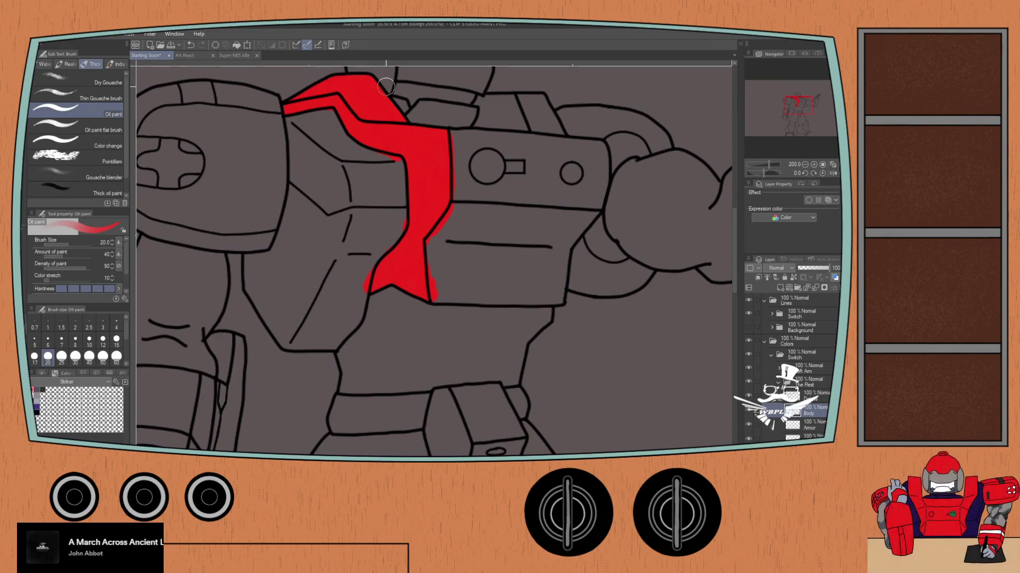
pyautogui.moveTo(423, 243)
pyautogui.mouseDown()
pyautogui.moveTo(432, 299)
pyautogui.moveTo(460, 303)
pyautogui.moveTo(430, 258)
pyautogui.moveTo(383, 314)
pyautogui.mouseUp()
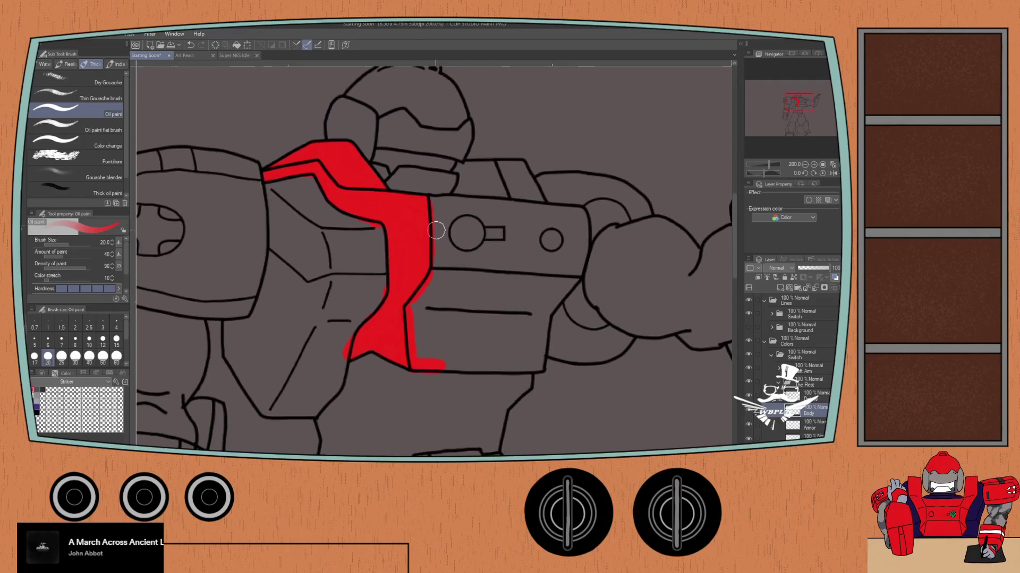
# Step: Paint red along the upper chest panel's edges and fill the small strap piece above it, on the raised arm's side
pyautogui.moveTo(441, 228)
pyautogui.mouseDown()
pyautogui.moveTo(372, 271)
pyautogui.moveTo(368, 253)
pyautogui.moveTo(426, 255)
pyautogui.moveTo(386, 255)
pyautogui.moveTo(417, 258)
pyautogui.moveTo(376, 265)
pyautogui.moveTo(379, 300)
pyautogui.mouseUp()
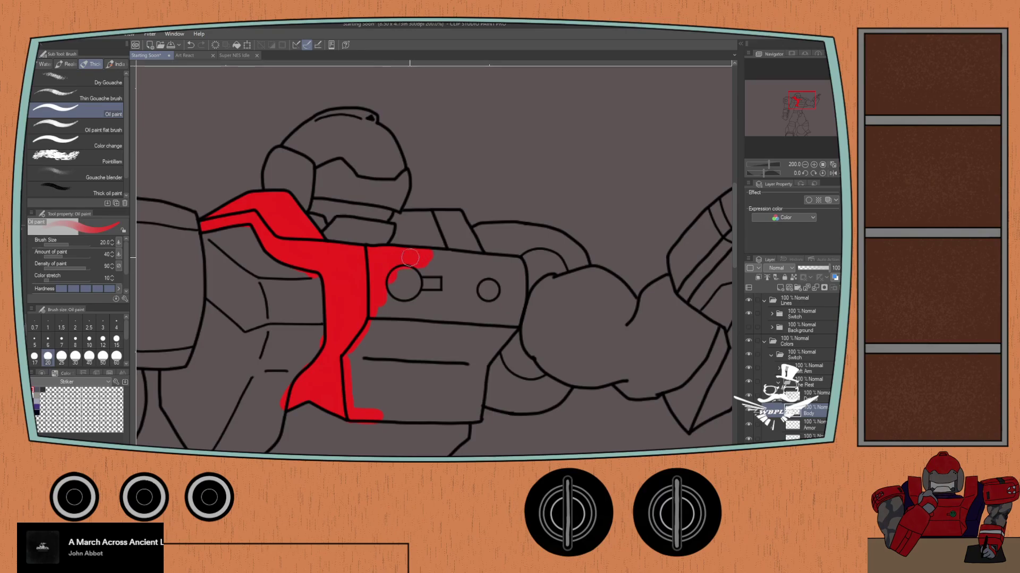
pyautogui.moveTo(410, 258); pyautogui.dragTo(446, 259)
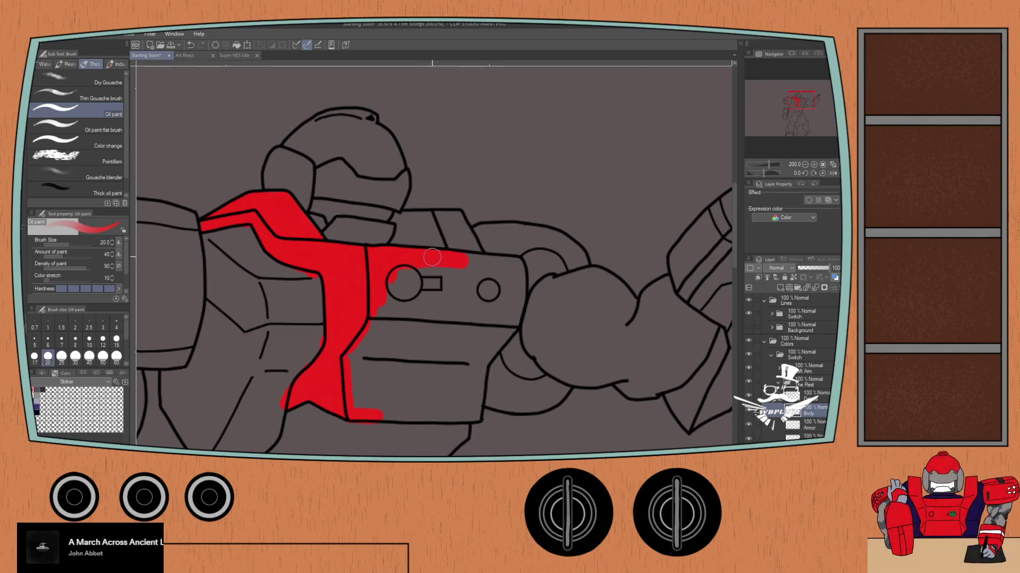
pyautogui.moveTo(453, 242)
pyautogui.mouseDown()
pyautogui.moveTo(437, 215)
pyautogui.moveTo(459, 220)
pyautogui.moveTo(478, 256)
pyautogui.moveTo(451, 228)
pyautogui.moveTo(473, 261)
pyautogui.moveTo(516, 266)
pyautogui.moveTo(514, 321)
pyautogui.mouseUp()
pyautogui.hotkey('ctrl', '+')
pyautogui.press('e')
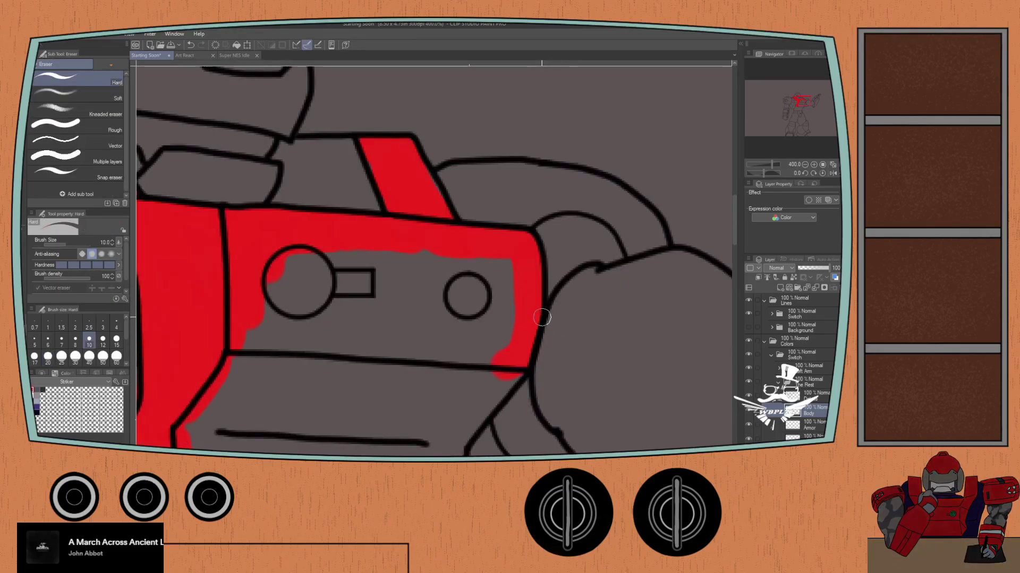
pyautogui.press('b')
pyautogui.hotkey('ctrl', '-')
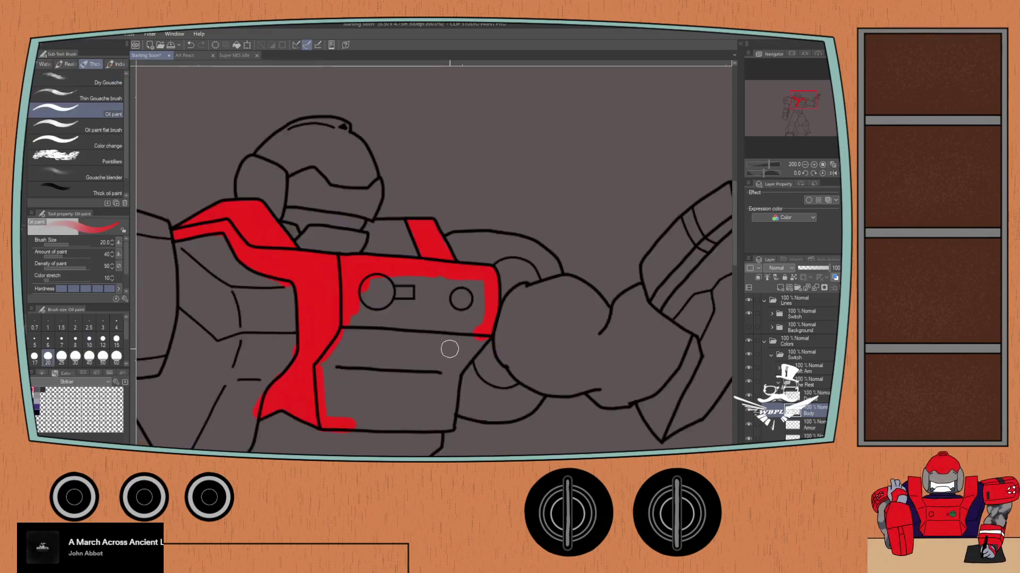
# Step: Paint red along the sides and lower edge of the robot's lower chest panel
pyautogui.moveTo(450, 348)
pyautogui.mouseDown()
pyautogui.moveTo(489, 264)
pyautogui.moveTo(466, 301)
pyautogui.mouseUp()
pyautogui.moveTo(461, 345); pyautogui.dragTo(440, 347)
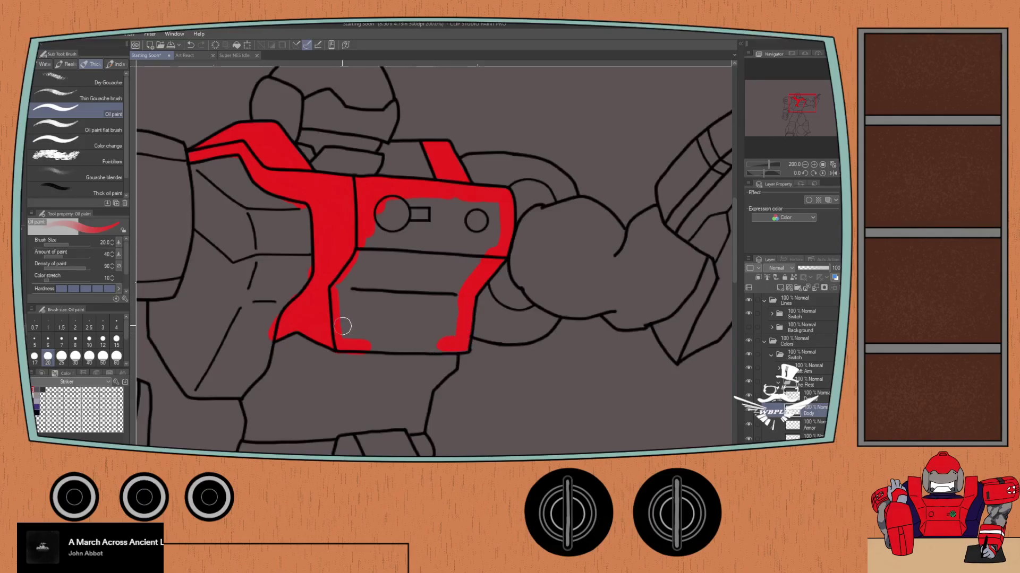
pyautogui.moveTo(368, 337); pyautogui.dragTo(397, 345)
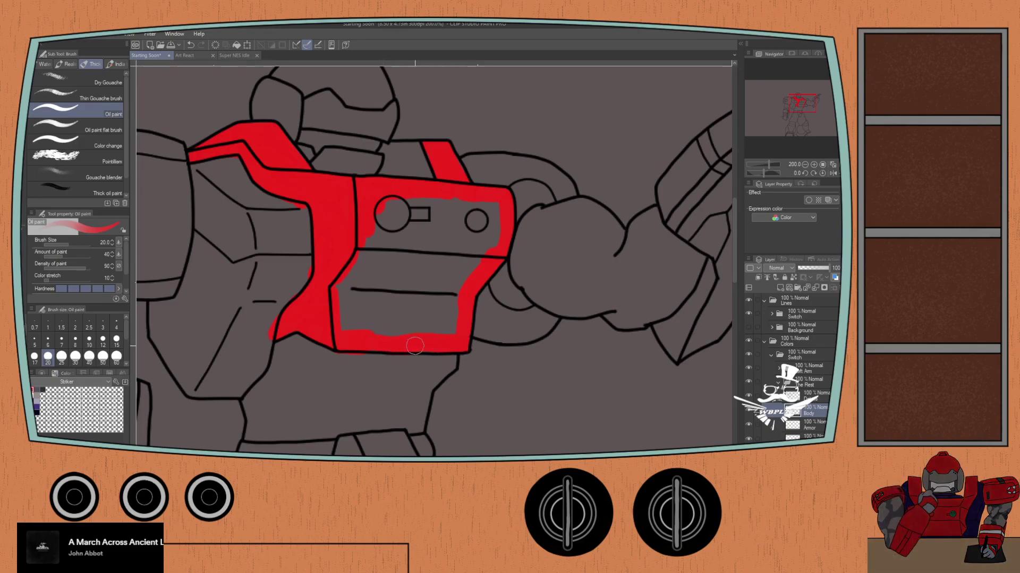
# Step: Fill the remaining interior of the lower and upper chest panels with solid red, including the circles and slot
pyautogui.moveTo(356, 315)
pyautogui.mouseDown()
pyautogui.moveTo(340, 292)
pyautogui.moveTo(368, 233)
pyautogui.moveTo(343, 319)
pyautogui.moveTo(349, 328)
pyautogui.moveTo(361, 294)
pyautogui.moveTo(385, 329)
pyautogui.mouseUp()
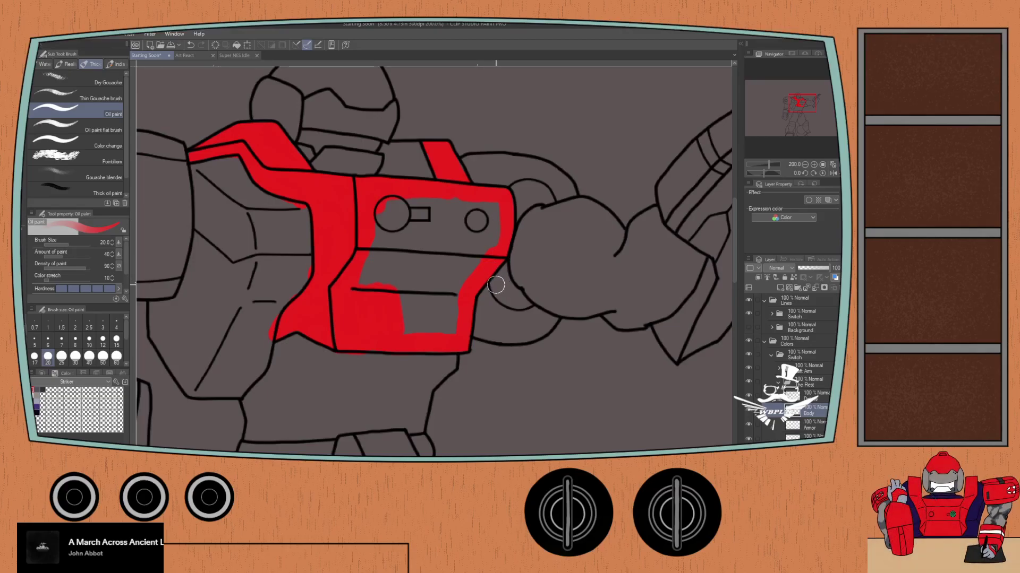
pyautogui.moveTo(444, 316)
pyautogui.mouseDown()
pyautogui.moveTo(438, 349)
pyautogui.moveTo(410, 346)
pyautogui.moveTo(458, 298)
pyautogui.moveTo(418, 312)
pyautogui.mouseUp()
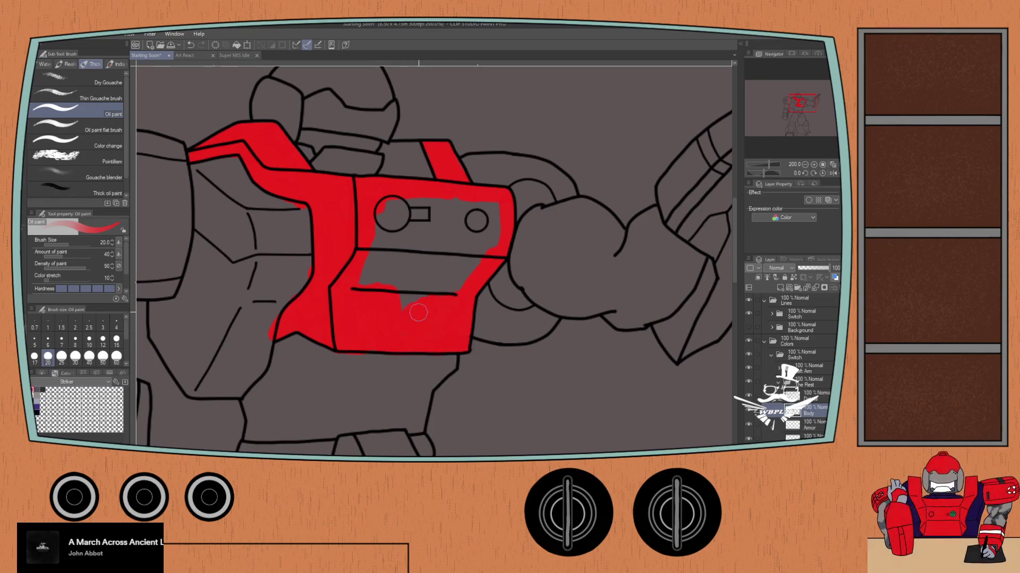
pyautogui.moveTo(473, 271)
pyautogui.mouseDown()
pyautogui.moveTo(429, 282)
pyautogui.moveTo(432, 254)
pyautogui.moveTo(400, 283)
pyautogui.moveTo(372, 266)
pyautogui.mouseUp()
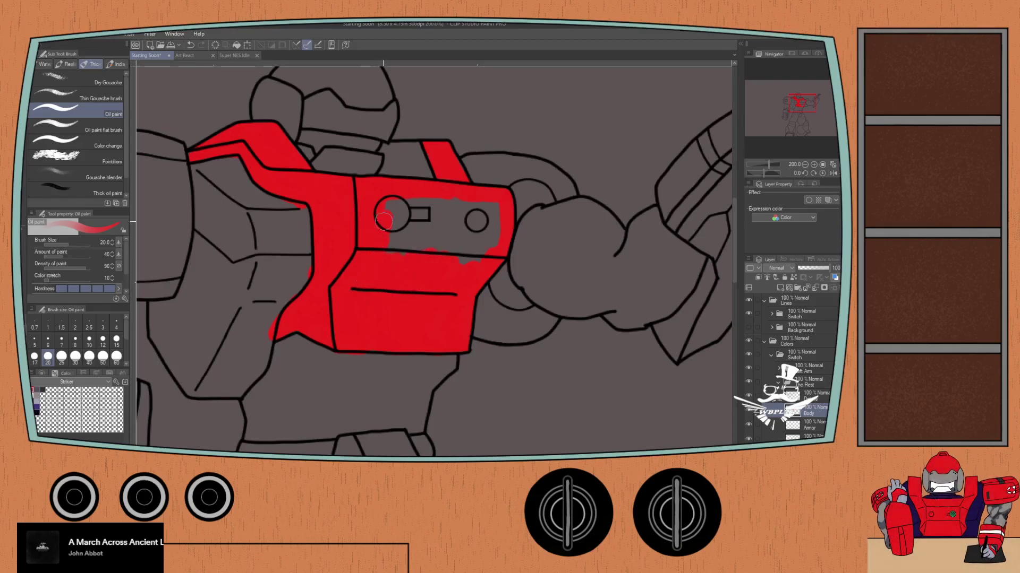
pyautogui.moveTo(383, 220)
pyautogui.mouseDown()
pyautogui.moveTo(399, 263)
pyautogui.moveTo(400, 199)
pyautogui.moveTo(415, 252)
pyautogui.moveTo(425, 212)
pyautogui.moveTo(446, 228)
pyautogui.moveTo(459, 207)
pyautogui.moveTo(462, 254)
pyautogui.moveTo(480, 202)
pyautogui.moveTo(497, 226)
pyautogui.moveTo(486, 250)
pyautogui.moveTo(485, 238)
pyautogui.mouseUp()
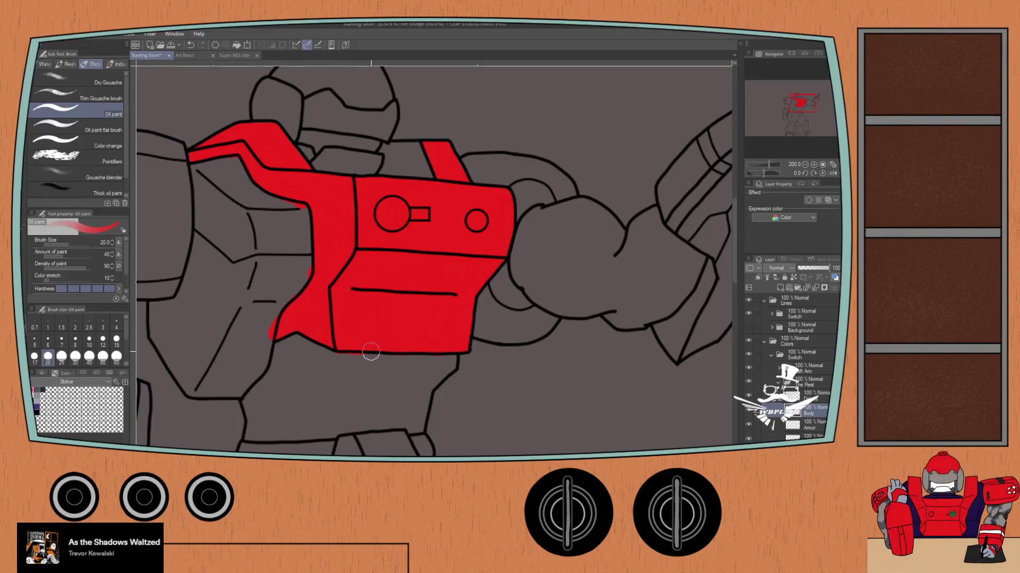
# Step: Touch up the red fill at the narrow outer tip of the robot's collar, using the Oil paint brush at size 20
pyautogui.scroll(2, 371, 351)
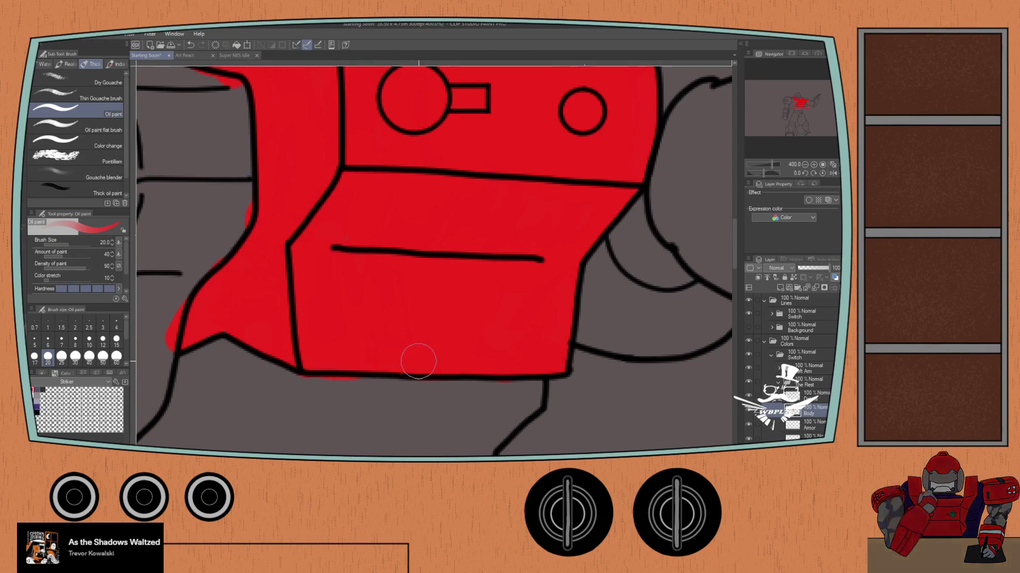
pyautogui.moveTo(283, 250)
pyautogui.mouseDown()
pyautogui.moveTo(272, 325)
pyautogui.moveTo(366, 333)
pyautogui.mouseUp()
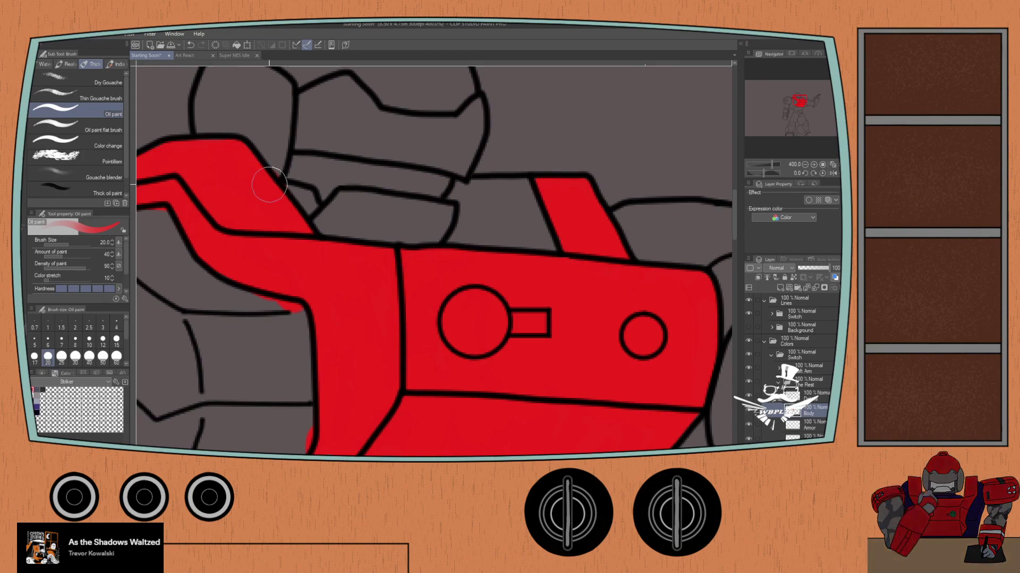
pyautogui.scroll(2, 276, 172)
pyautogui.press('e')
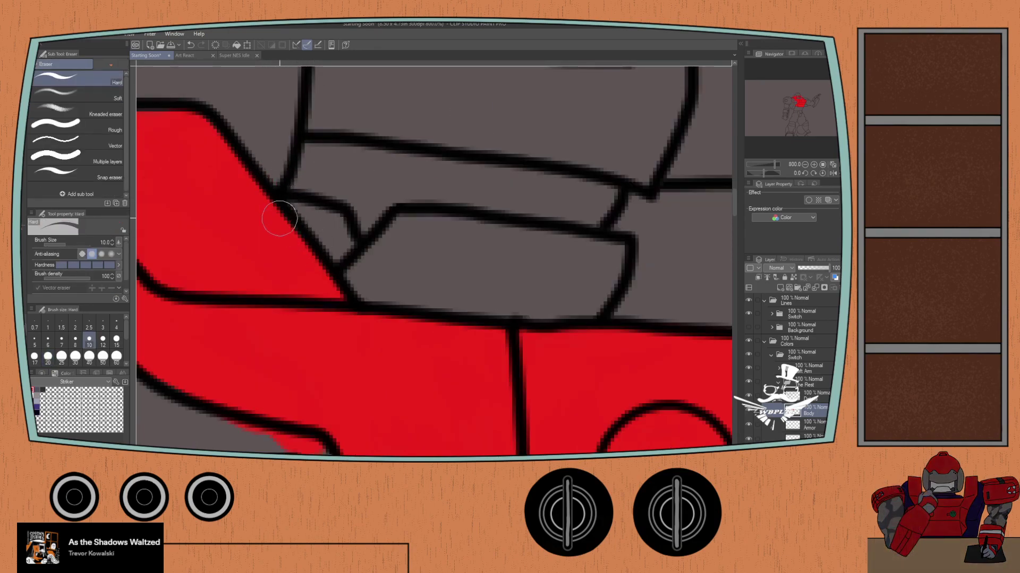
pyautogui.press('b')
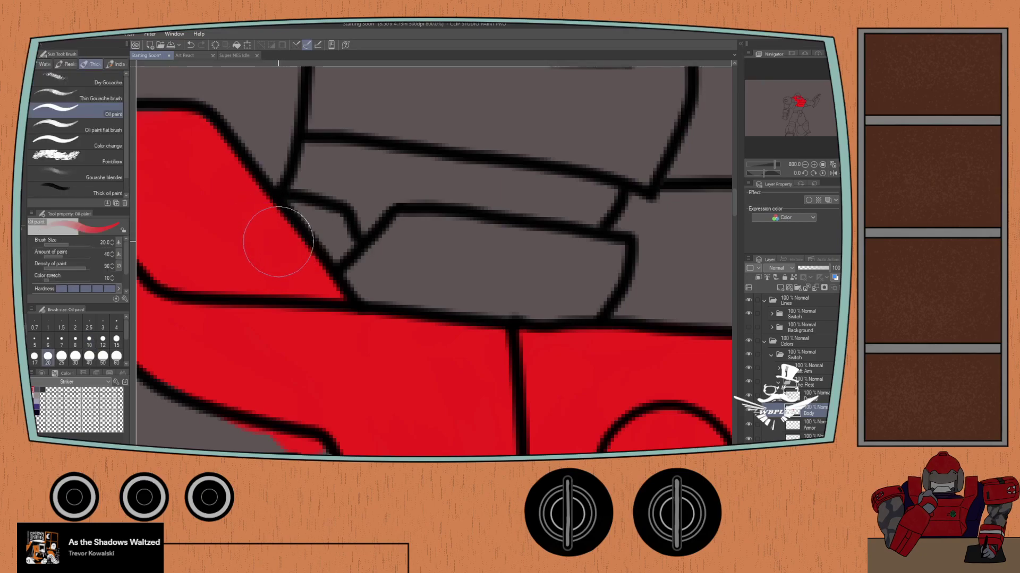
pyautogui.moveTo(228, 218)
pyautogui.mouseDown()
pyautogui.moveTo(198, 205)
pyautogui.moveTo(392, 223)
pyautogui.moveTo(378, 194)
pyautogui.mouseUp()
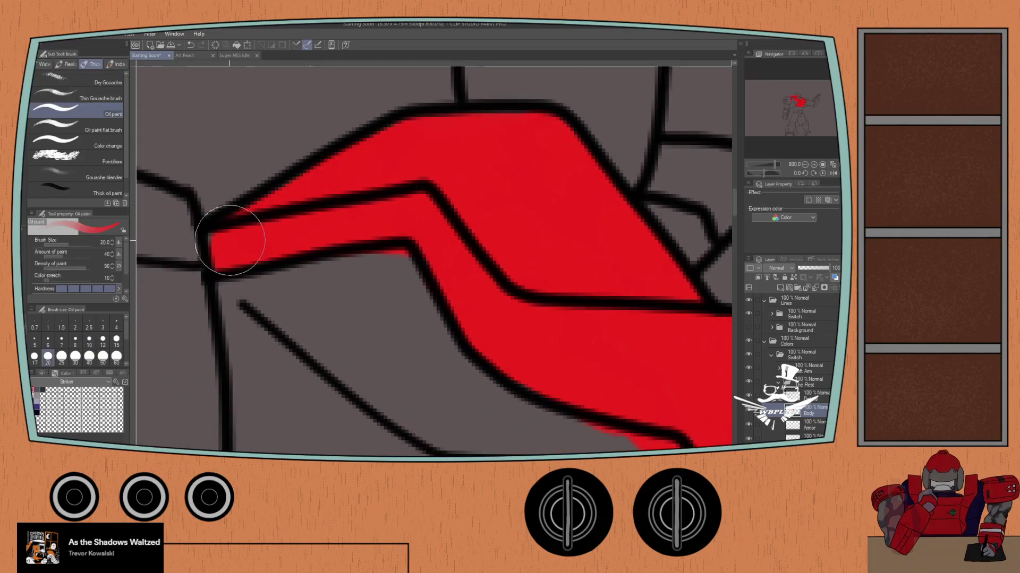
pyautogui.moveTo(230, 240); pyautogui.dragTo(258, 232)
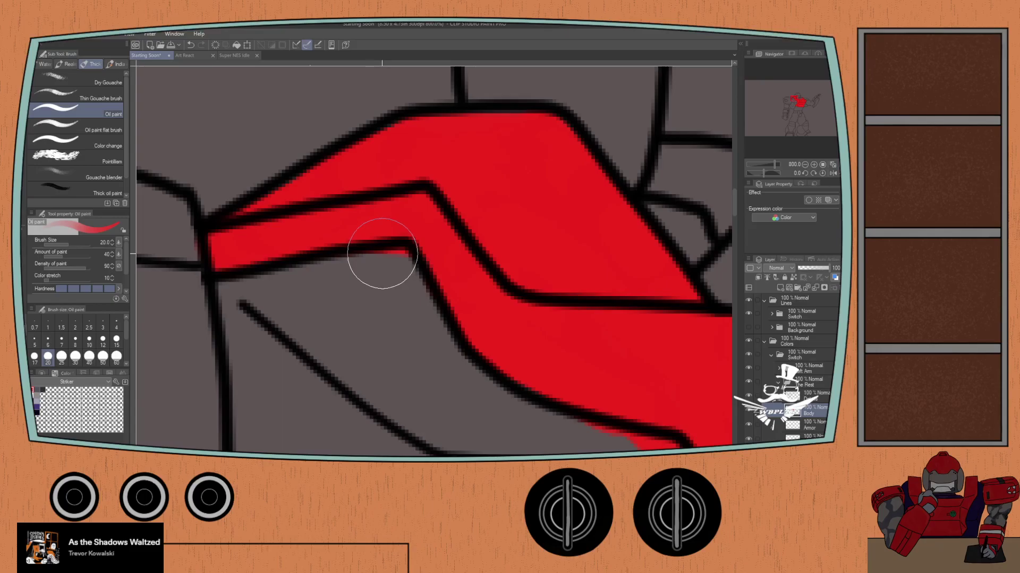
# Step: Paint red up to the outer outline of the strip running down beside the chest plate, closing gaps along its edge
pyautogui.scroll(-3, 394, 261)
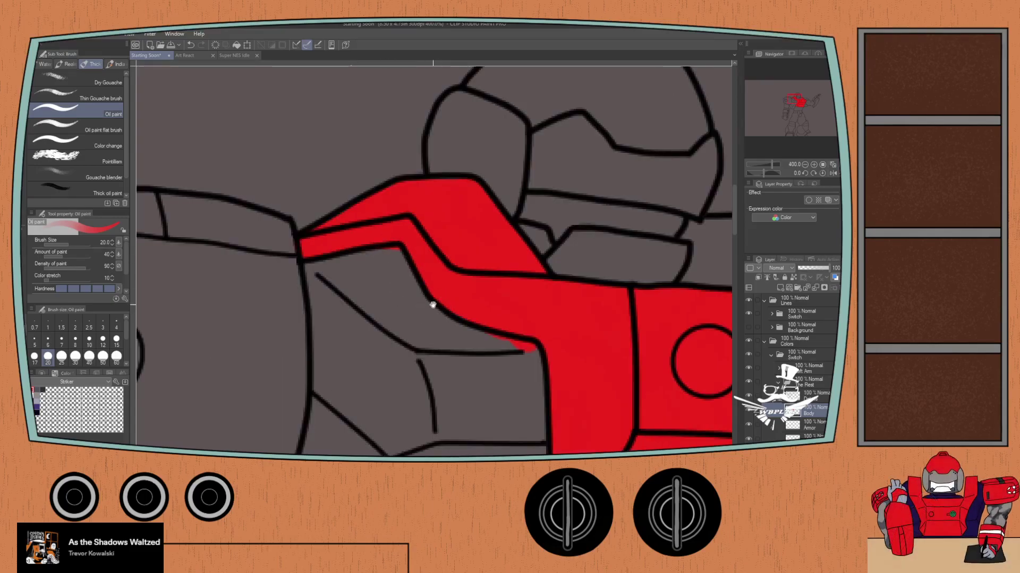
pyautogui.moveTo(432, 303); pyautogui.dragTo(352, 171)
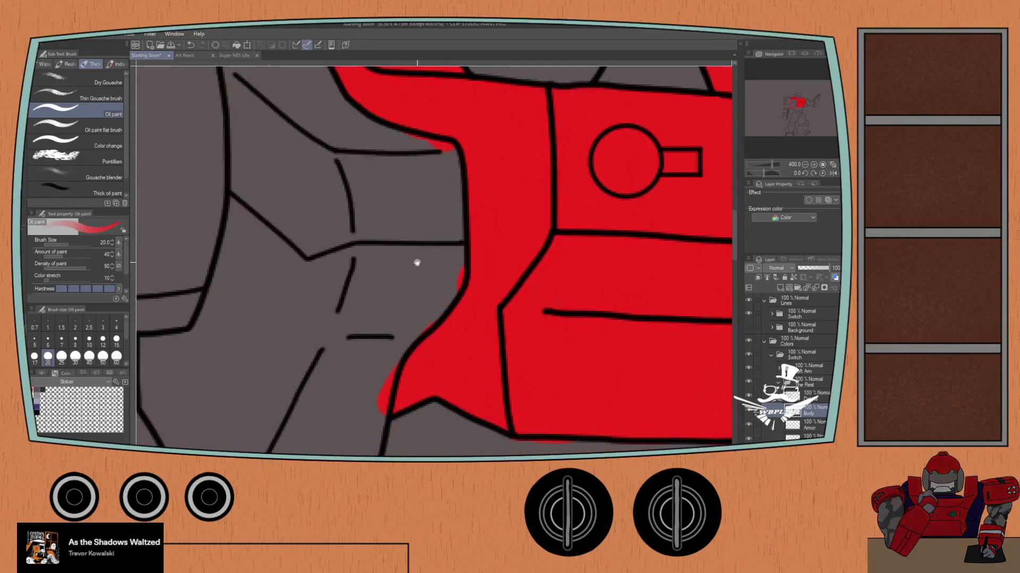
pyautogui.moveTo(417, 264); pyautogui.dragTo(439, 243)
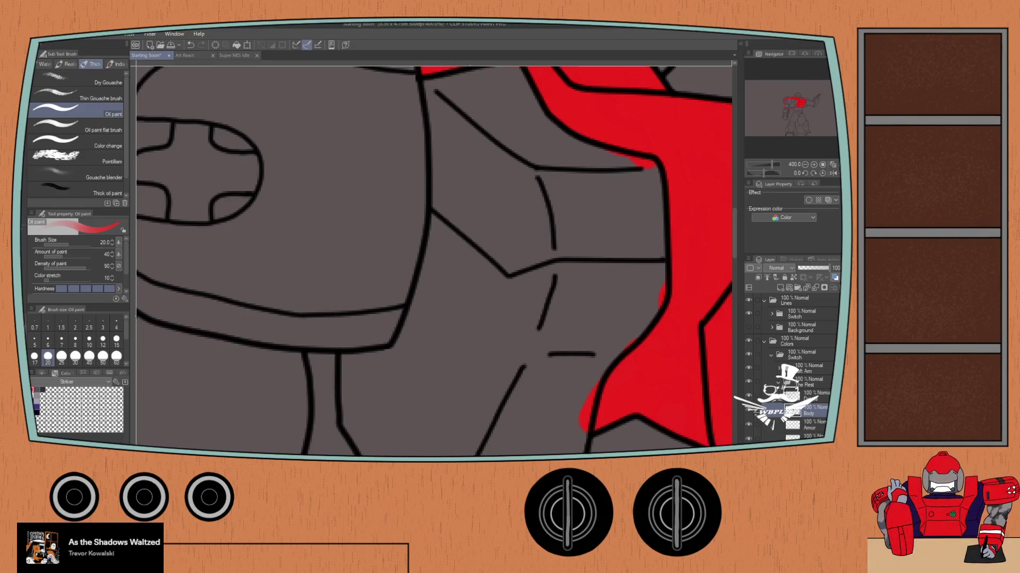
pyautogui.moveTo(394, 146); pyautogui.dragTo(364, 289)
pyautogui.moveTo(519, 263); pyautogui.dragTo(473, 196)
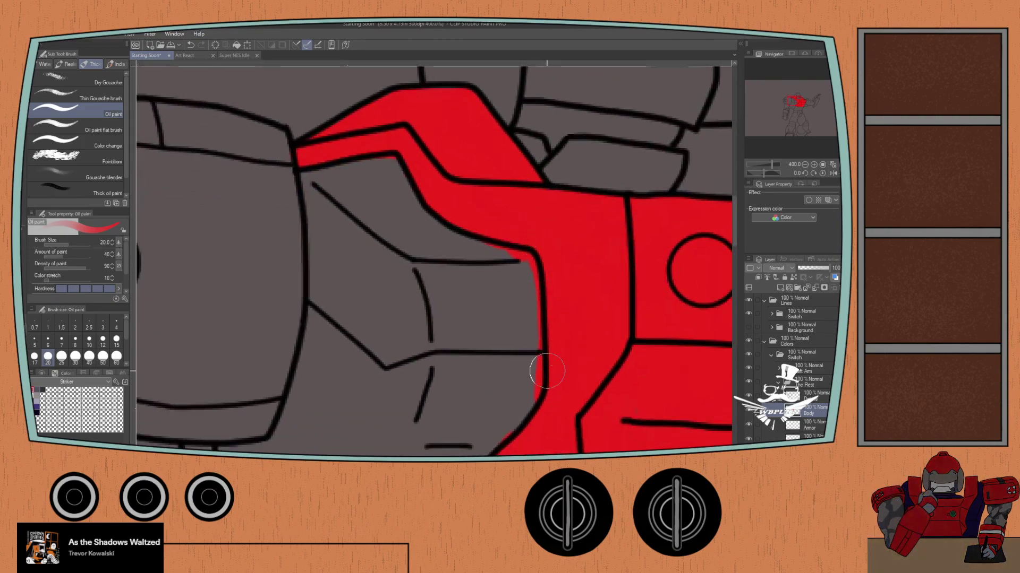
pyautogui.scroll(-2, 537, 385)
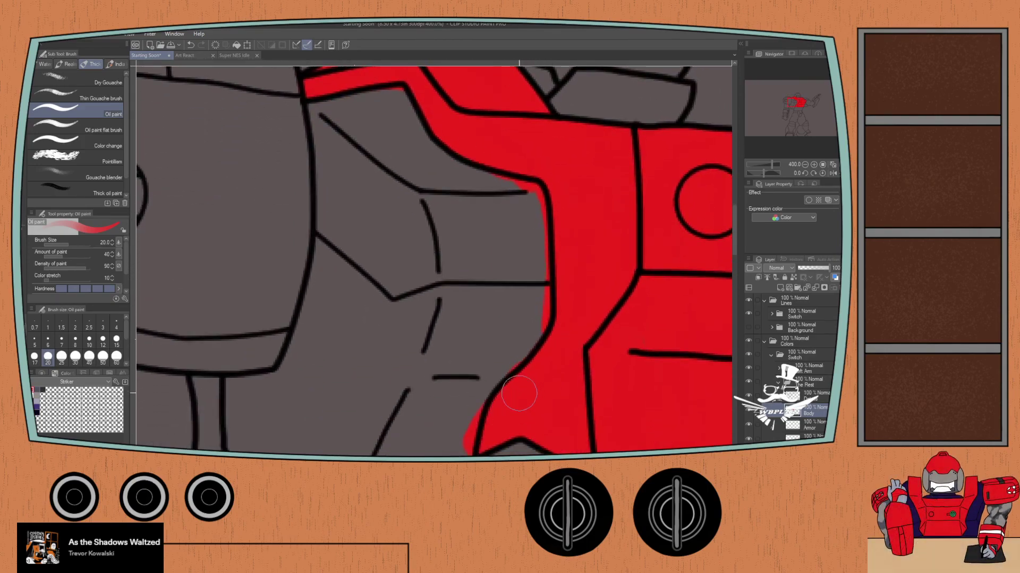
pyautogui.moveTo(519, 391)
pyautogui.mouseDown()
pyautogui.moveTo(553, 289)
pyautogui.moveTo(564, 299)
pyautogui.mouseUp()
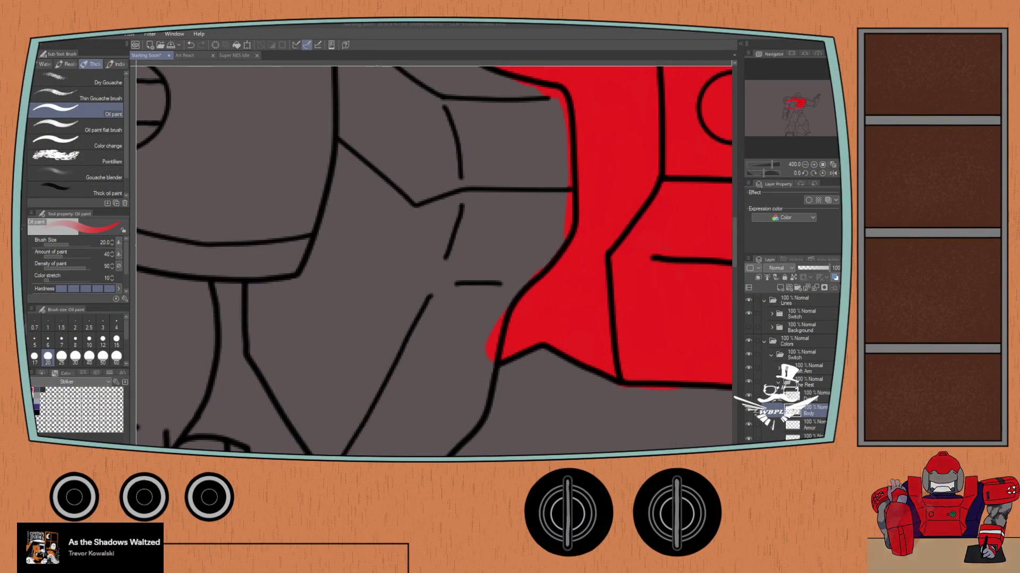
# Step: Show the reference image beneath the waist linework to examine the belt's colours and divisions, and hide it again
pyautogui.scroll(-2, 438, 263)
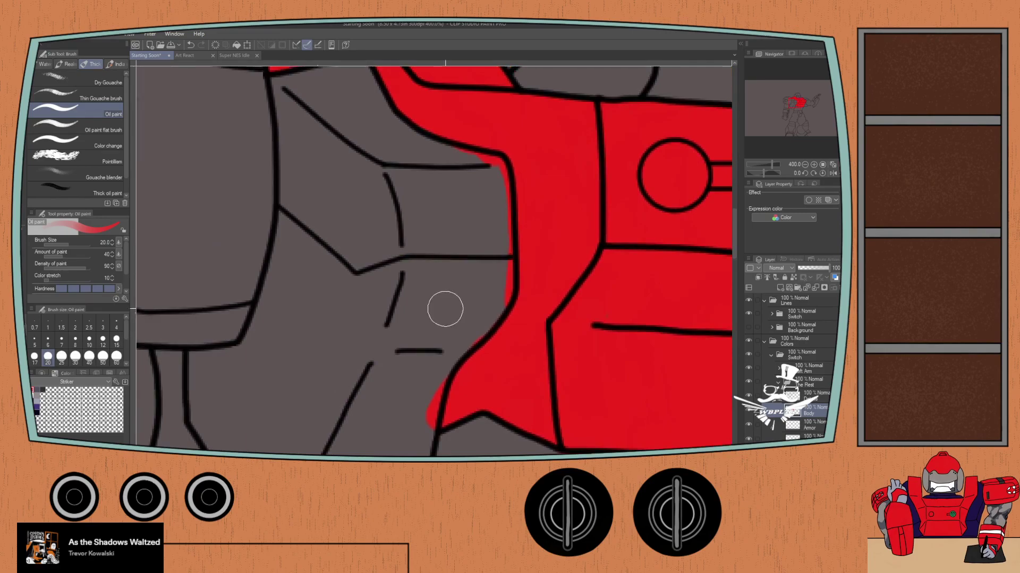
pyautogui.moveTo(439, 305); pyautogui.dragTo(352, 147)
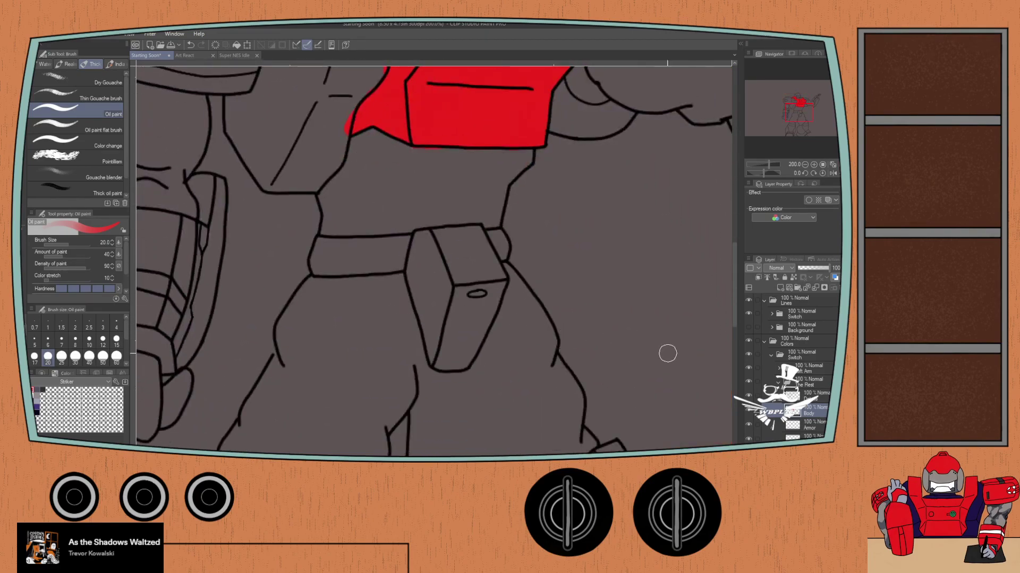
pyautogui.scroll(-3, 796, 414)
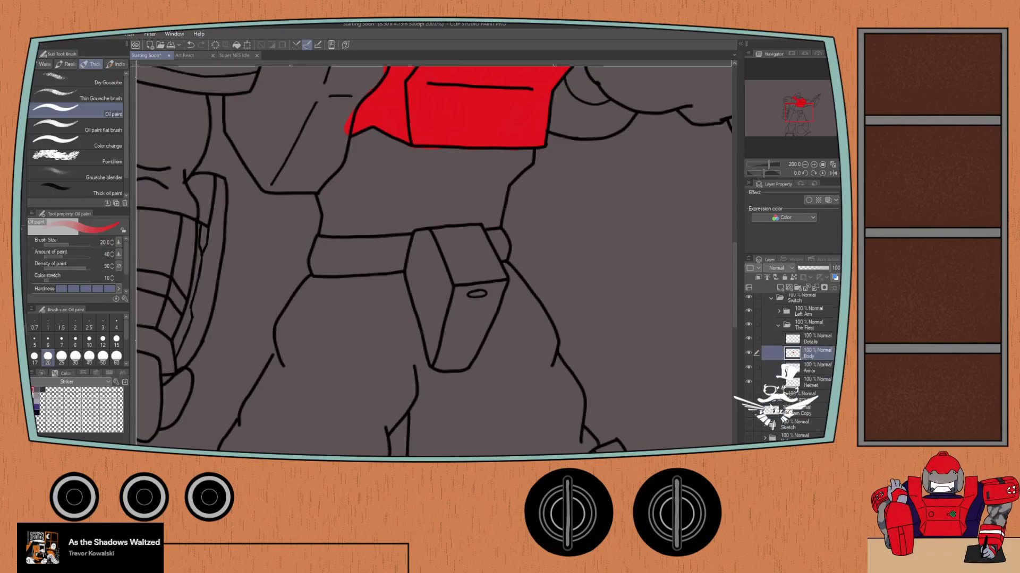
pyautogui.click(748, 439)
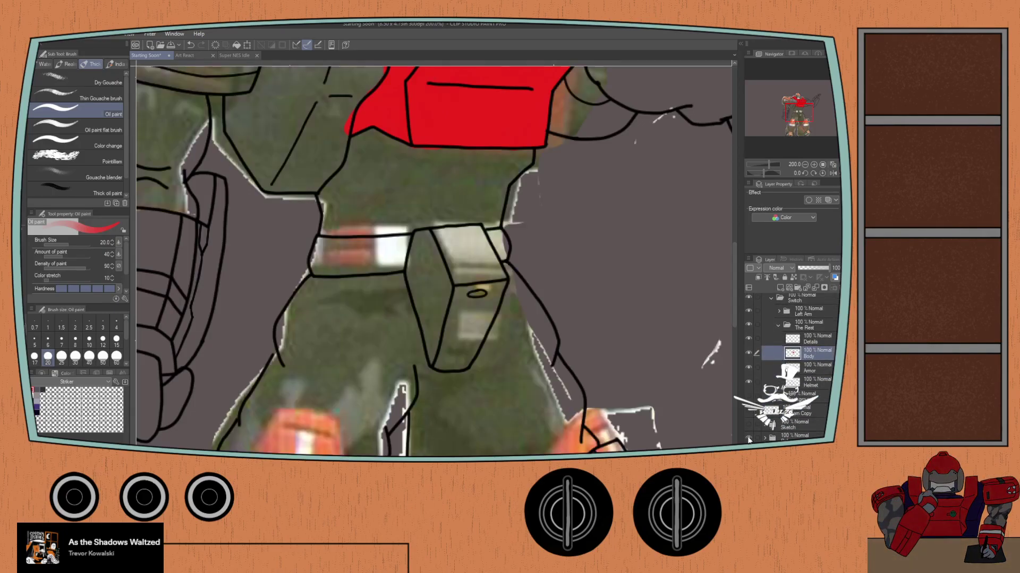
pyautogui.click(748, 440)
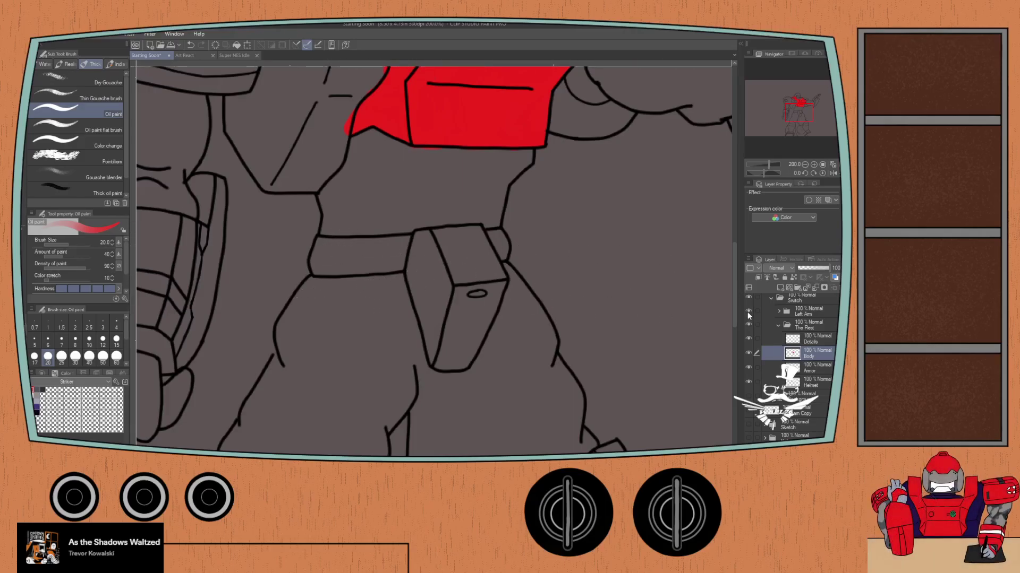
pyautogui.scroll(3, 792, 366)
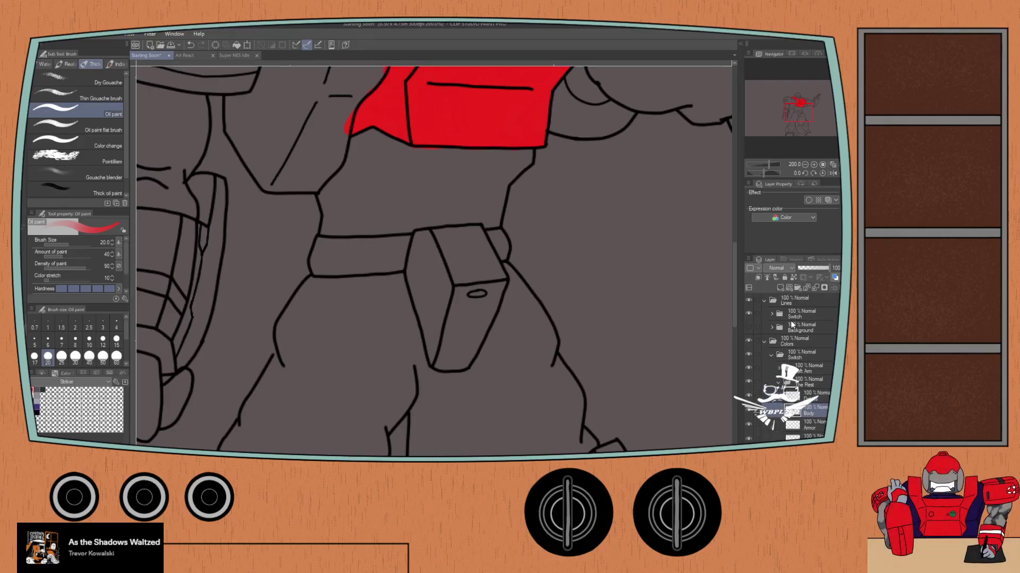
# Step: Set up the Felt pen for black linework on the Detail layer of the Switch line folder
pyautogui.click(41, 373)
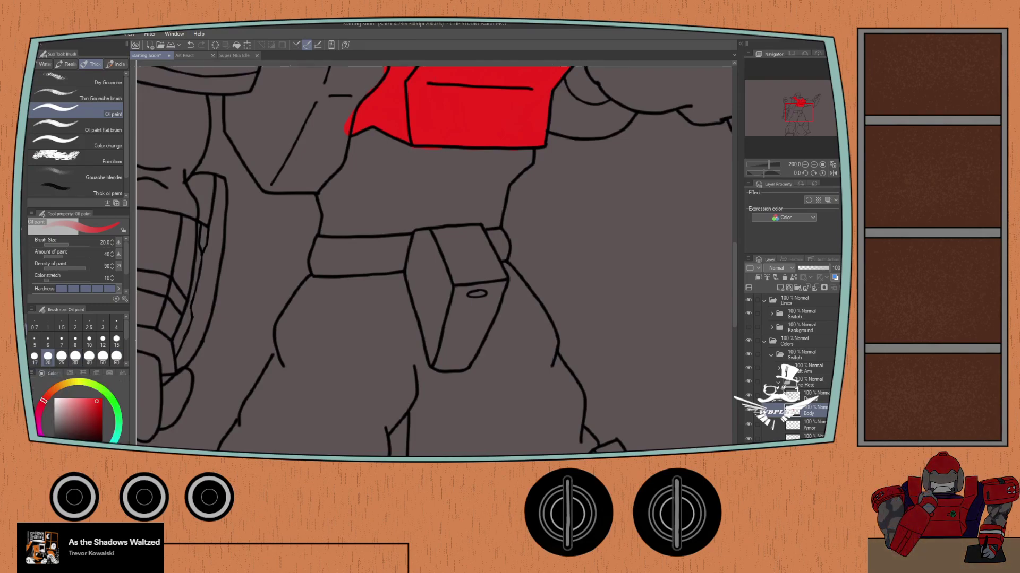
pyautogui.click(67, 432)
pyautogui.press('p')
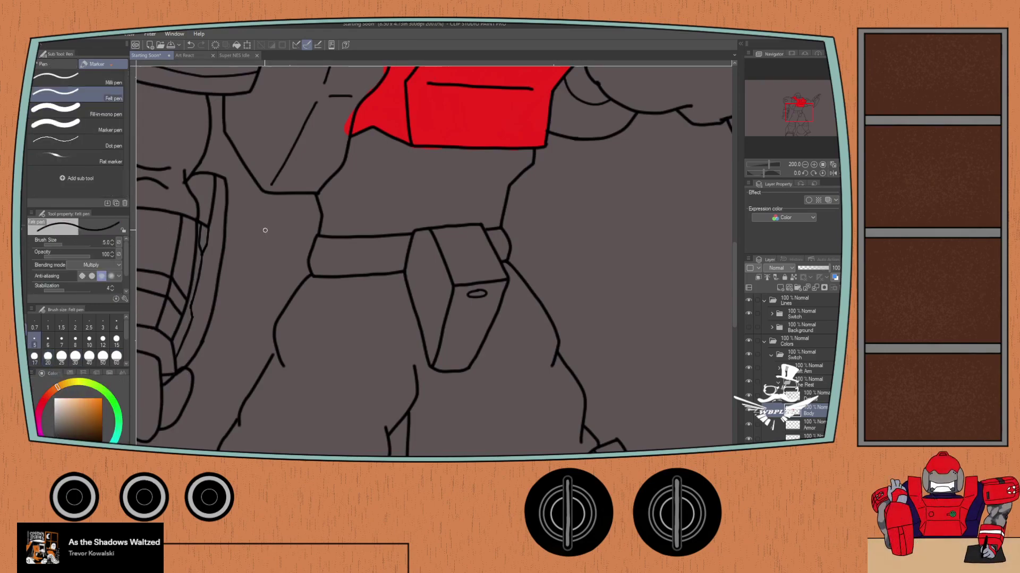
pyautogui.click(777, 328)
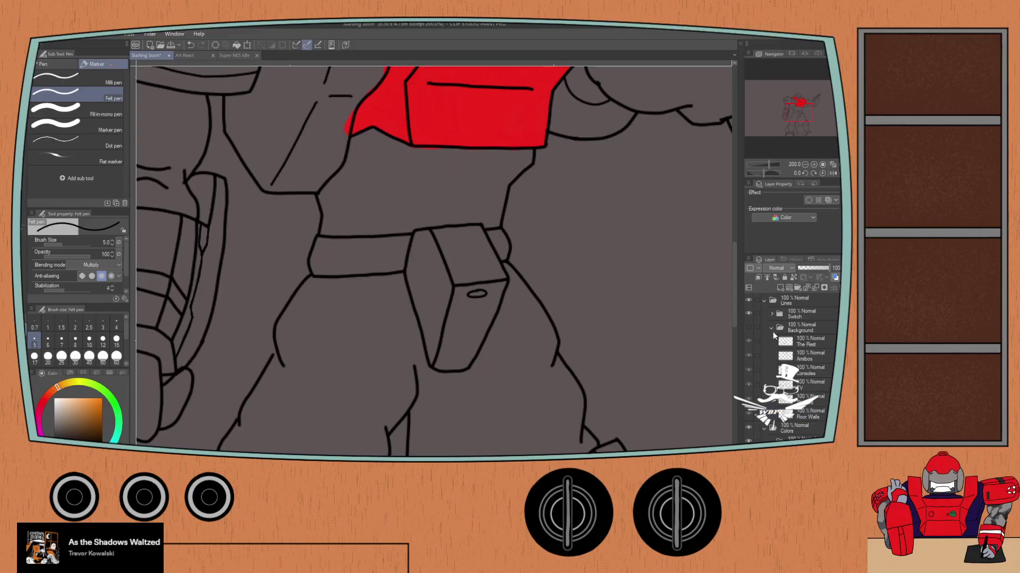
pyautogui.click(771, 328)
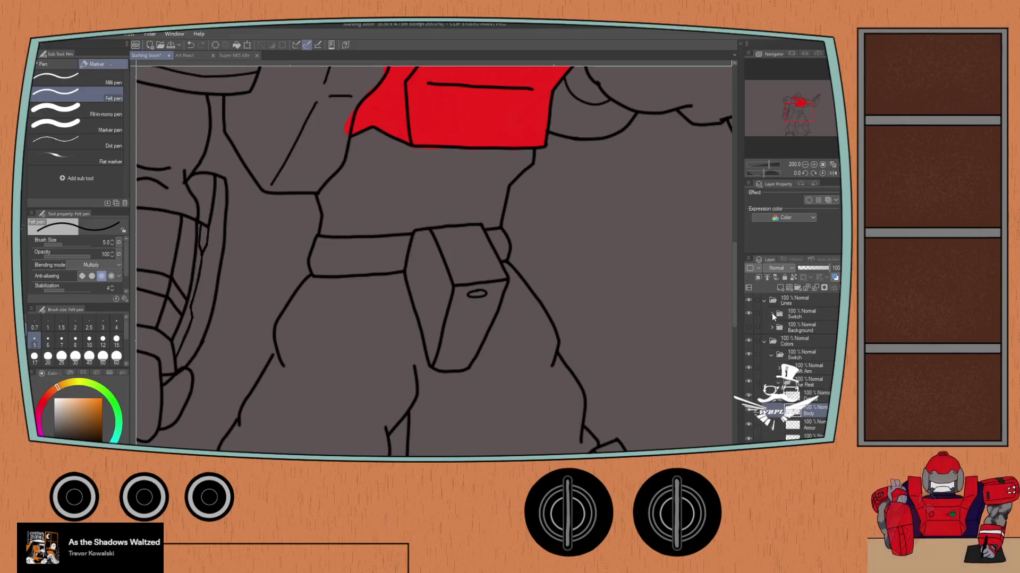
pyautogui.click(771, 314)
pyautogui.click(791, 370)
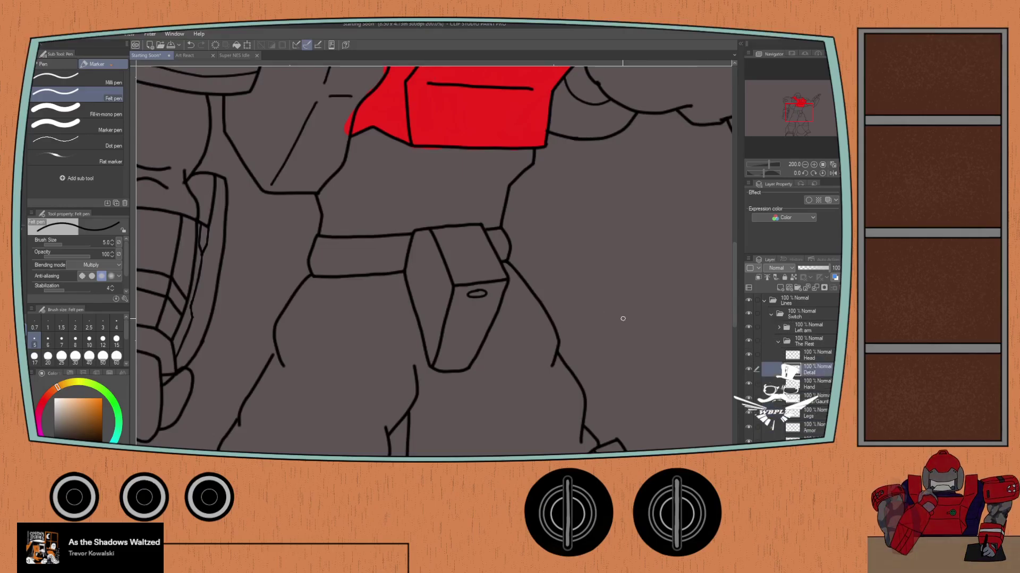
# Step: Draw a slightly curved vertical dividing line across the belt with the Felt pen at brush size 4
pyautogui.scroll(2, 357, 258)
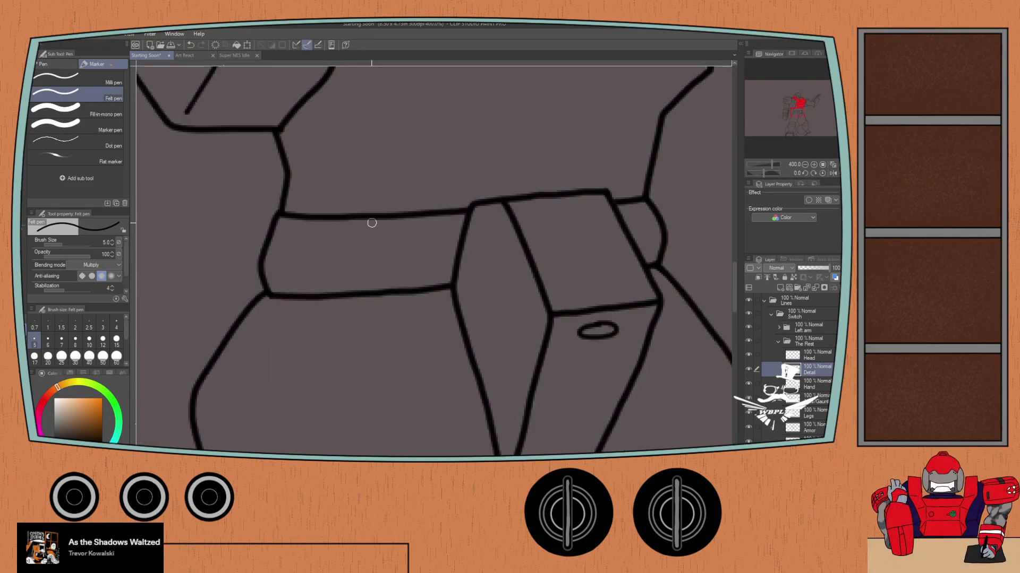
pyautogui.moveTo(373, 219); pyautogui.dragTo(365, 272)
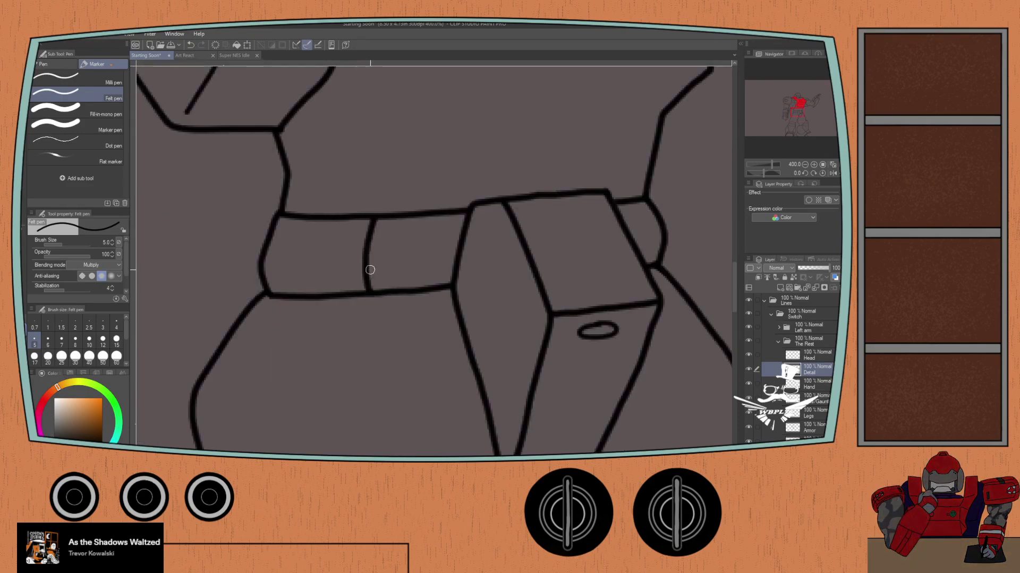
pyautogui.hotkey('ctrl', 'z')
pyautogui.click(116, 324)
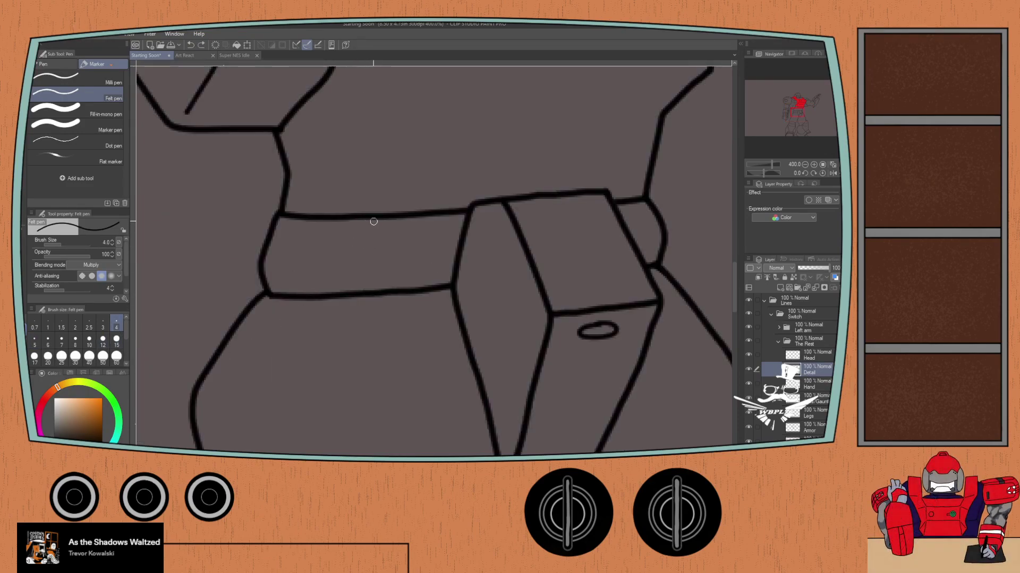
pyautogui.moveTo(377, 219); pyautogui.dragTo(375, 263)
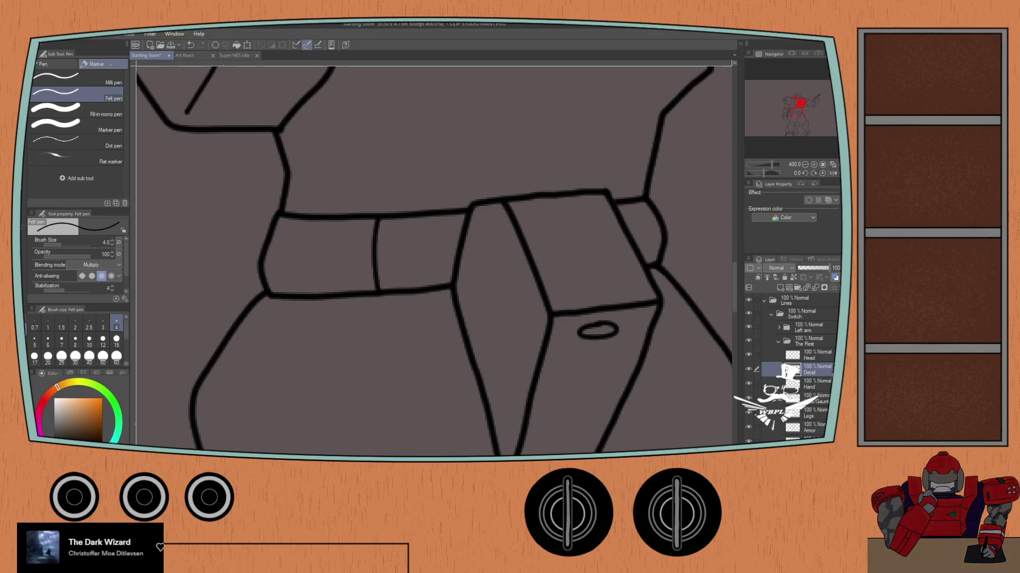
# Step: Check the belt against the reference image and draw a horizontal line across the lower part of its left section
pyautogui.scroll(-5, 791, 367)
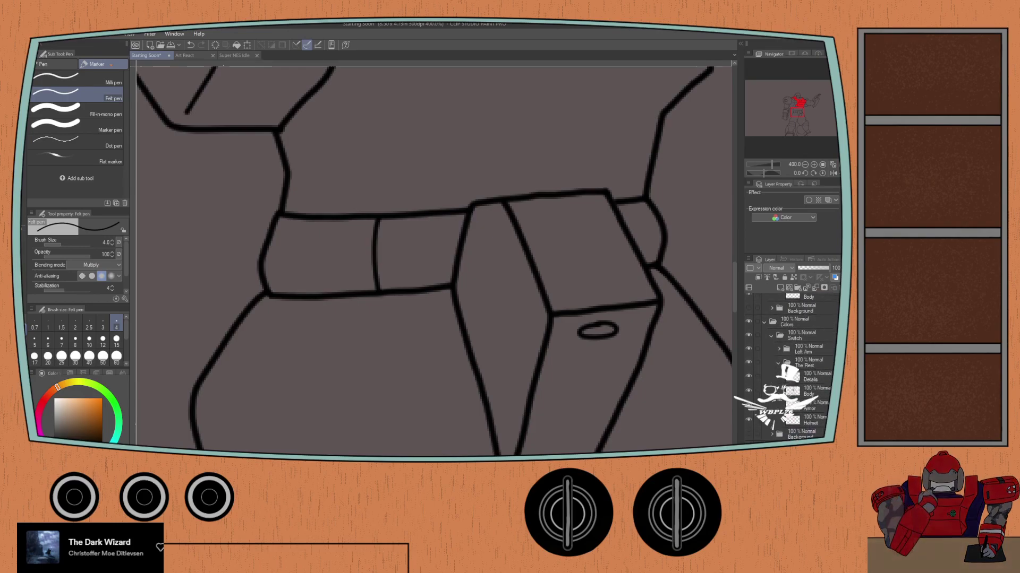
pyautogui.scroll(-2, 758, 436)
pyautogui.click(748, 424)
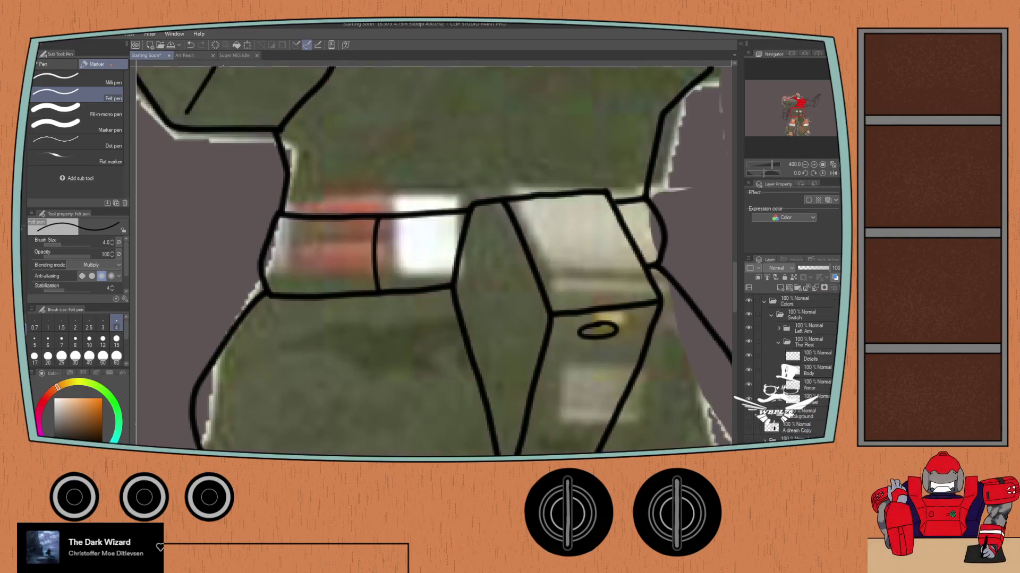
pyautogui.click(748, 425)
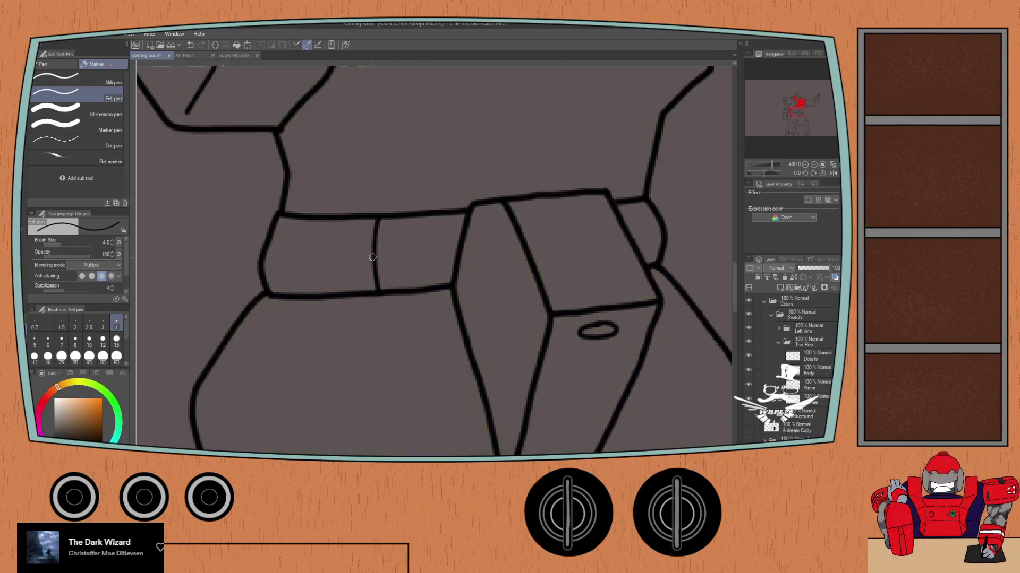
pyautogui.moveTo(373, 257)
pyautogui.mouseDown()
pyautogui.moveTo(283, 267)
pyautogui.moveTo(365, 267)
pyautogui.mouseUp()
pyautogui.hotkey('ctrl', 'z')
pyautogui.hotkey('ctrl', 'z')
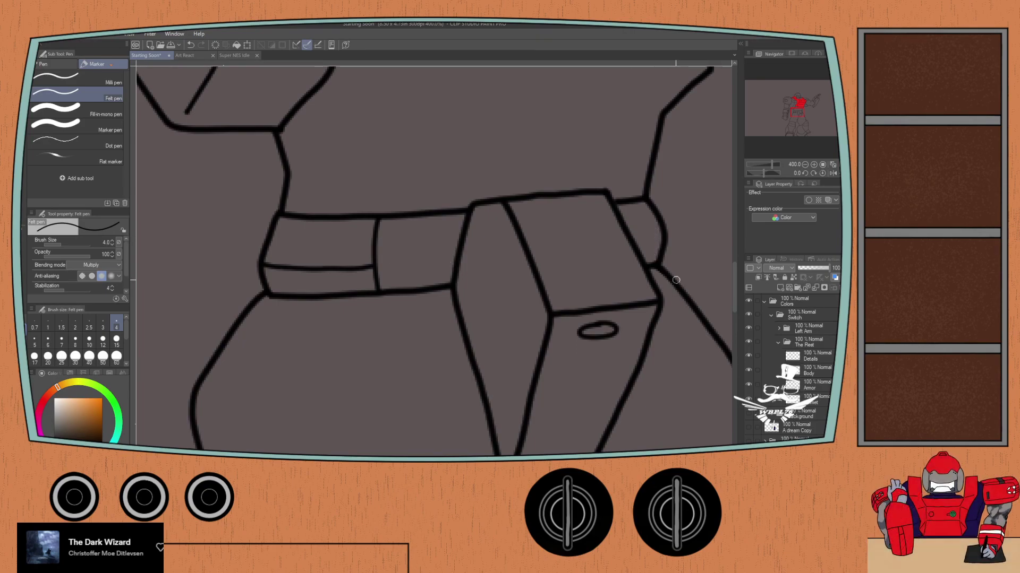
# Step: Collapse the Lines folder, select the Body colour layer under The Rest, and ready the Oil paint brush with red
pyautogui.scroll(2, 776, 341)
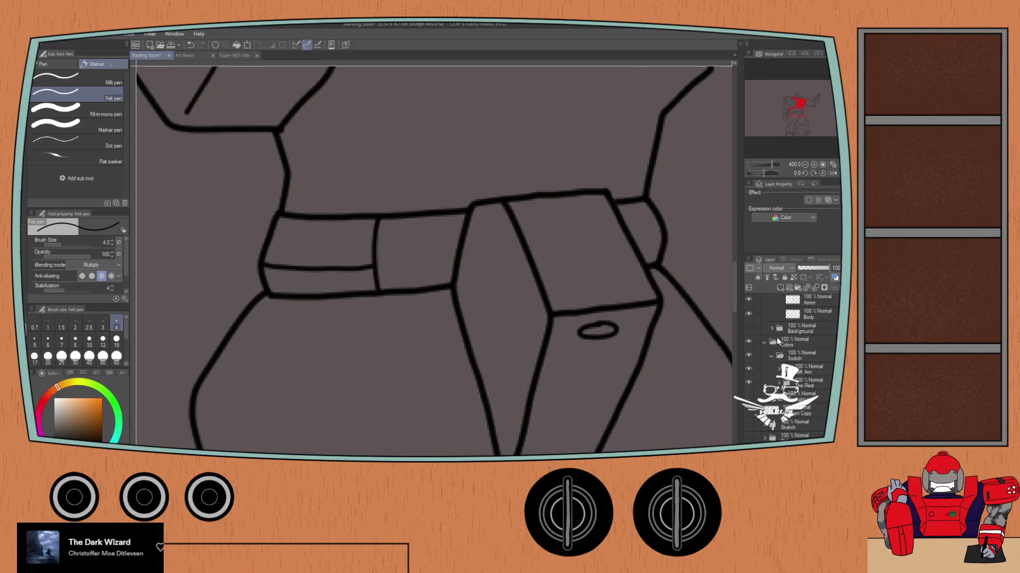
pyautogui.scroll(5, 770, 330)
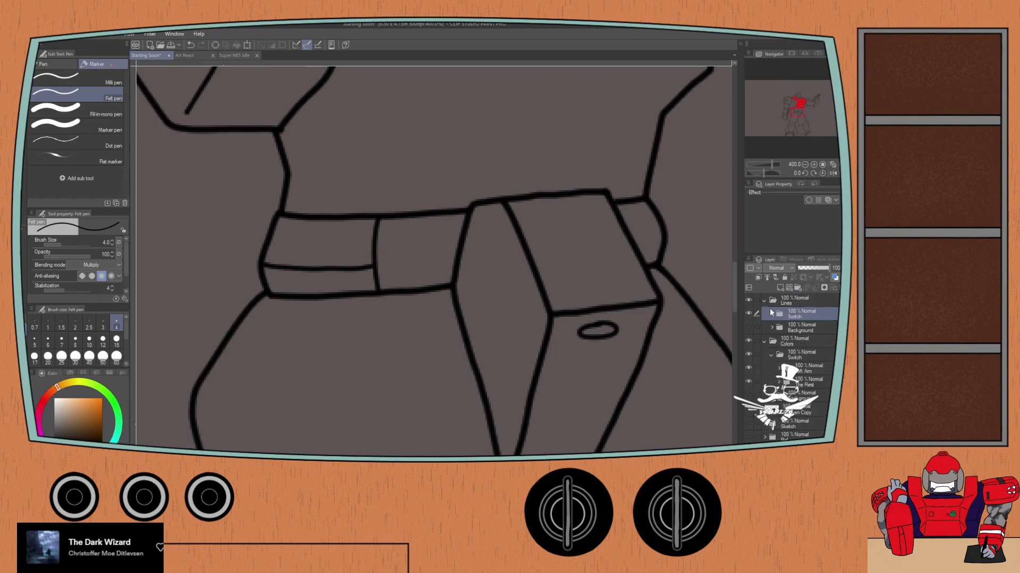
pyautogui.click(765, 301)
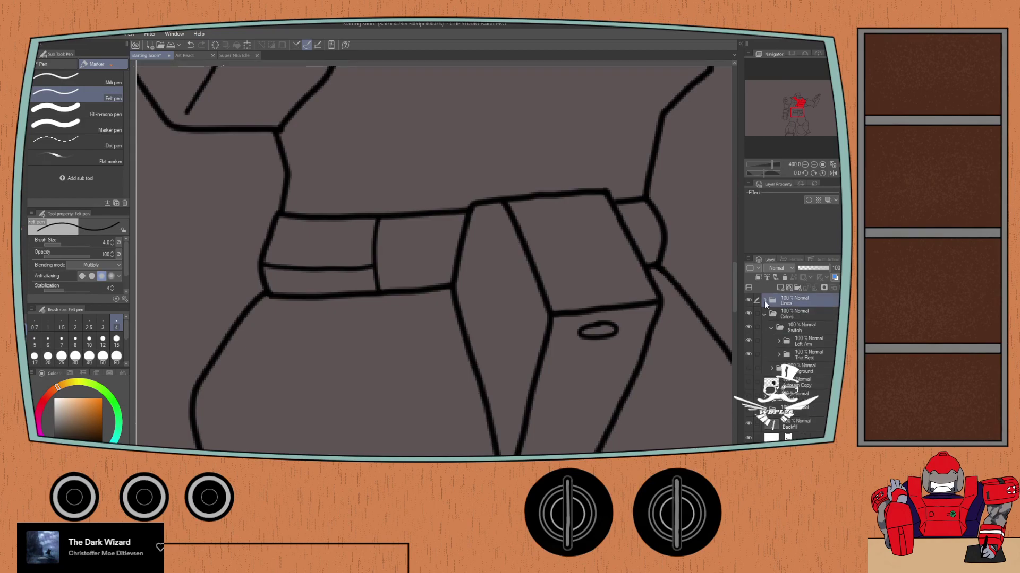
pyautogui.click(779, 355)
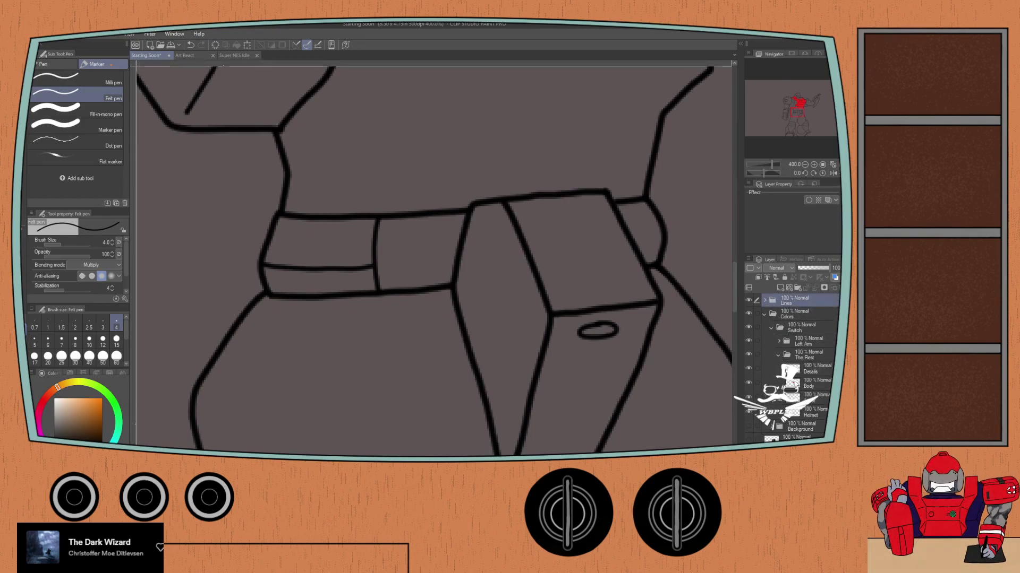
pyautogui.click(805, 381)
pyautogui.click(45, 401)
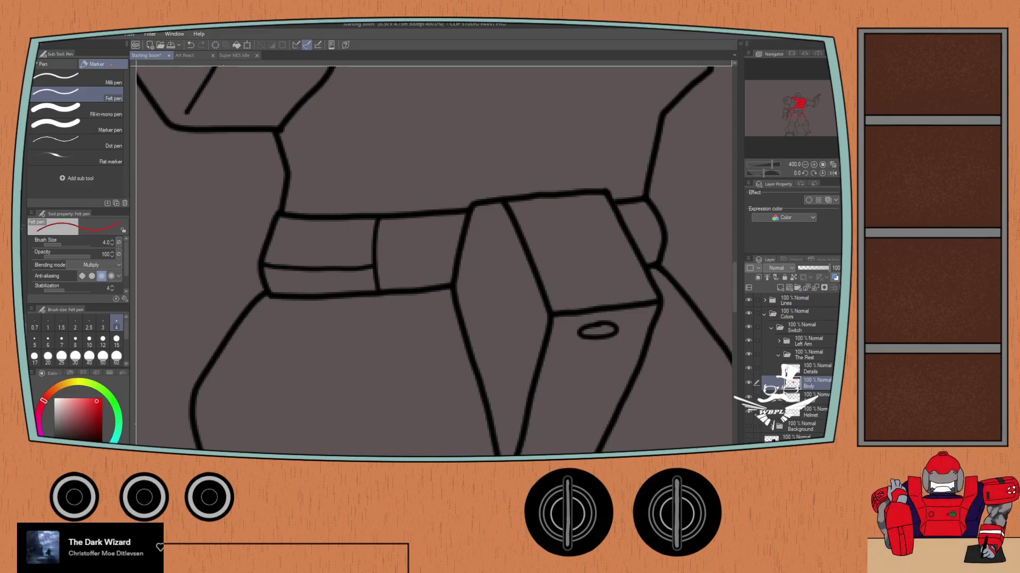
pyautogui.press('b')
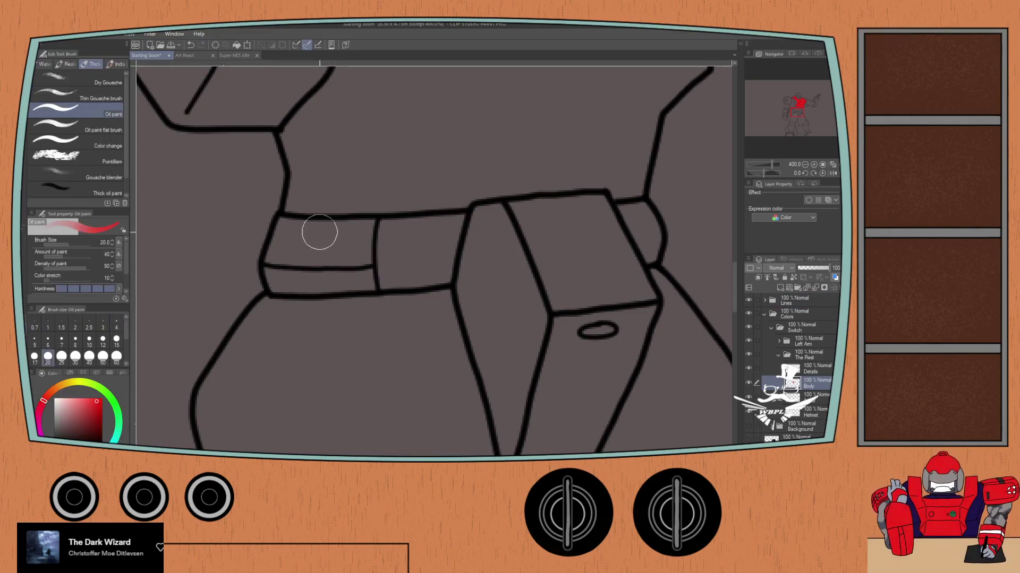
# Step: Paint the belt's left section red on both sides of its horizontal line
pyautogui.moveTo(296, 250)
pyautogui.mouseDown()
pyautogui.moveTo(284, 266)
pyautogui.moveTo(275, 260)
pyautogui.moveTo(278, 282)
pyautogui.moveTo(342, 271)
pyautogui.moveTo(287, 254)
pyautogui.moveTo(276, 266)
pyautogui.moveTo(281, 228)
pyautogui.moveTo(374, 280)
pyautogui.moveTo(357, 282)
pyautogui.moveTo(368, 281)
pyautogui.moveTo(357, 240)
pyautogui.moveTo(343, 233)
pyautogui.moveTo(369, 221)
pyautogui.mouseUp()
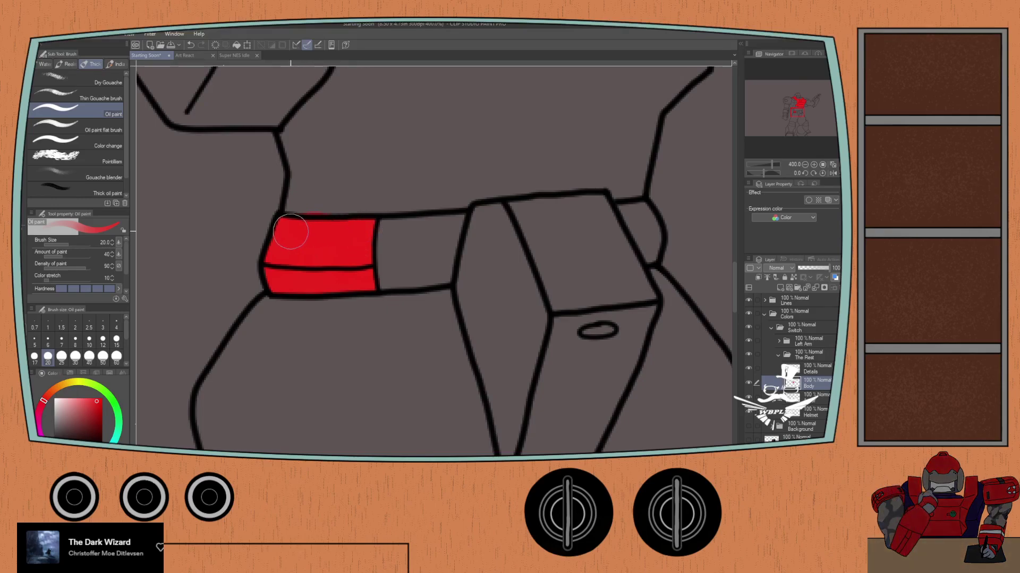
pyautogui.scroll(2, 352, 222)
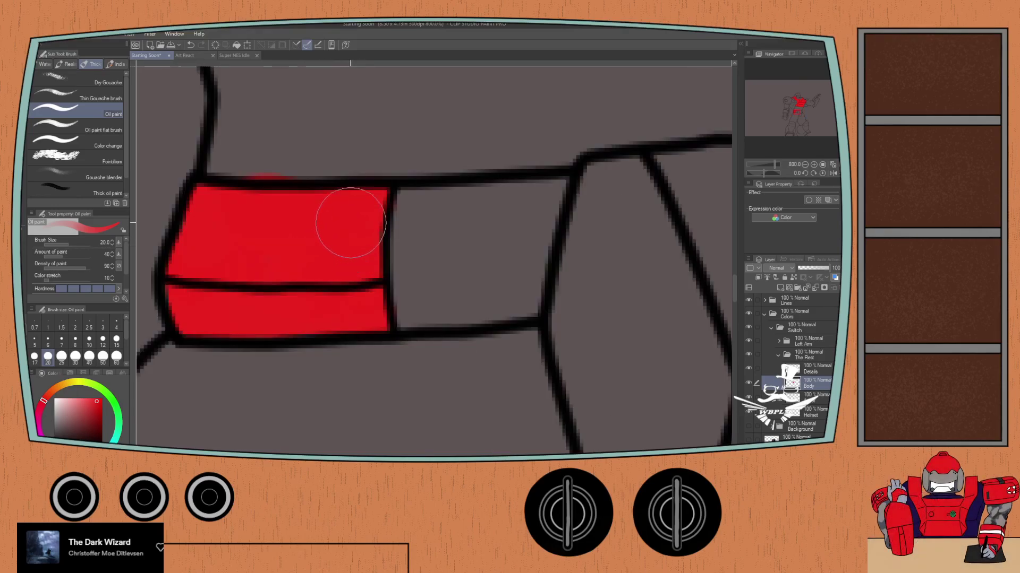
pyautogui.scroll(-2, 350, 223)
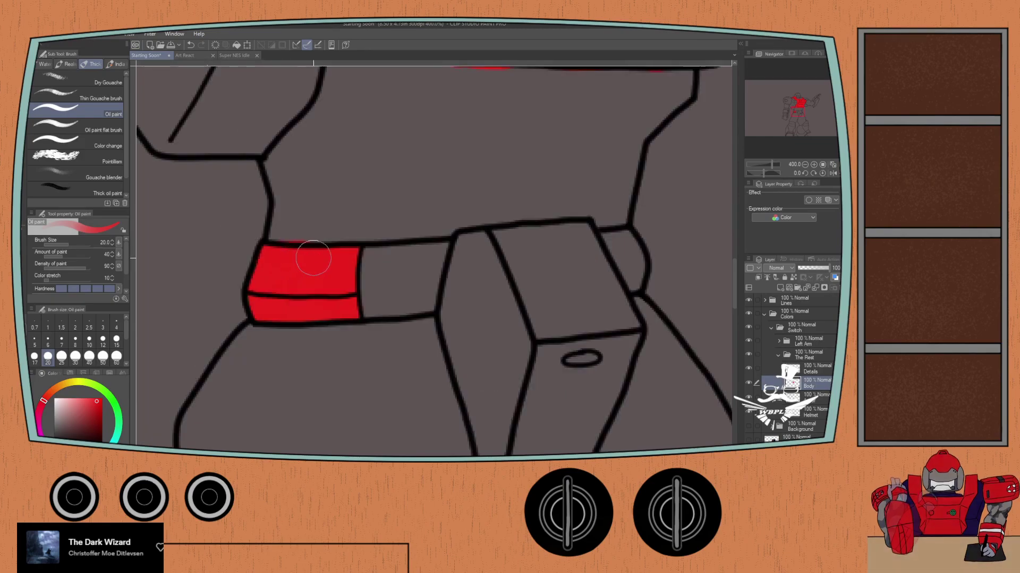
pyautogui.scroll(-2, 312, 255)
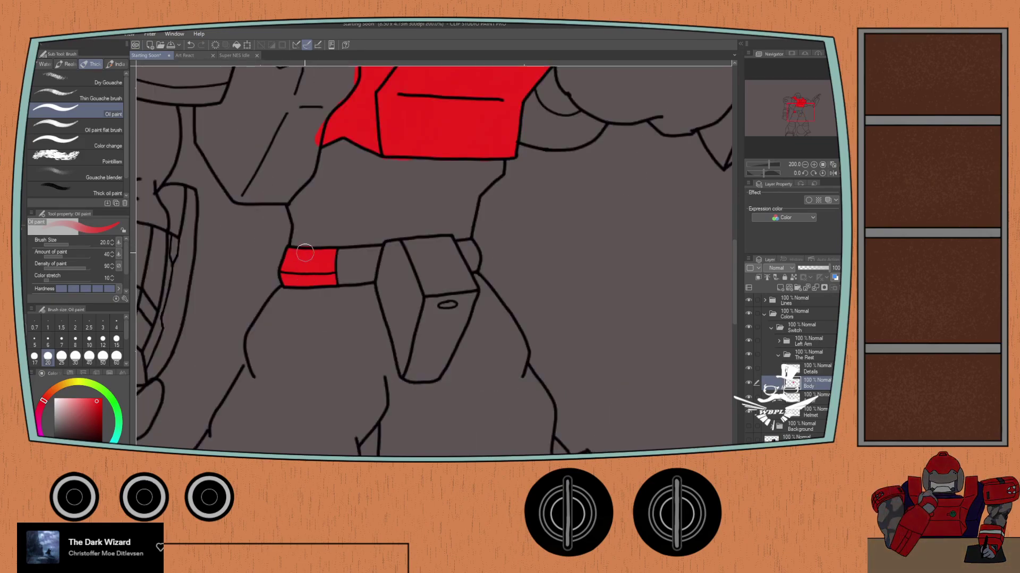
# Step: Paint the right side and lower rim of the left shoulder armour red with the size 20 Oil paint brush
pyautogui.moveTo(313, 258); pyautogui.dragTo(479, 393)
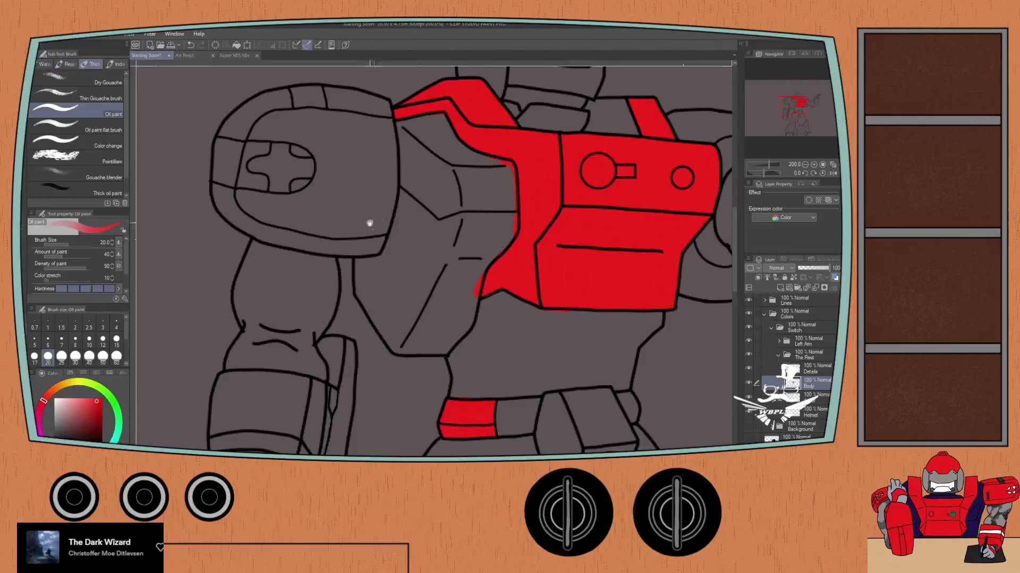
pyautogui.moveTo(329, 96); pyautogui.dragTo(330, 170)
pyautogui.scroll(2, 337, 119)
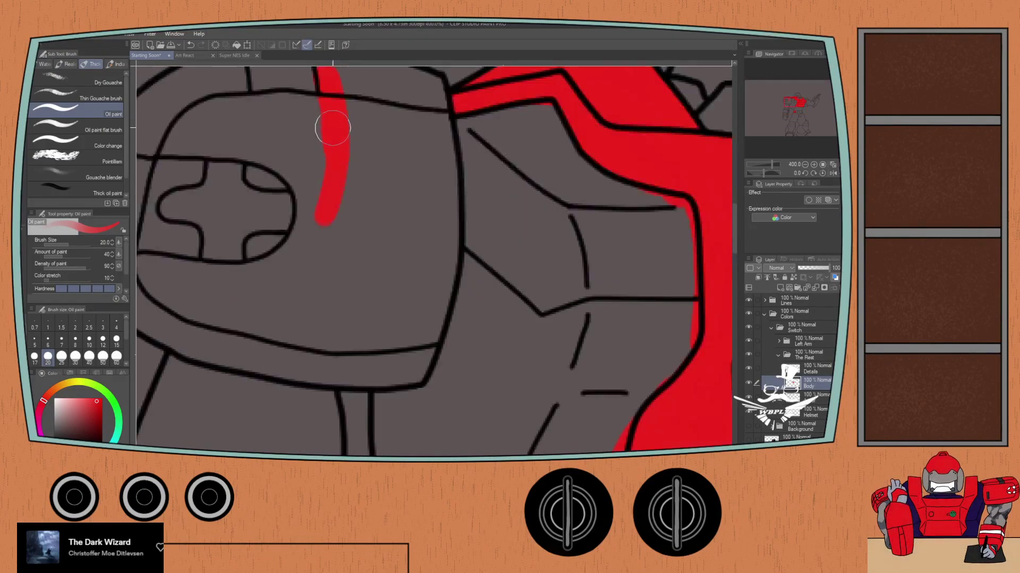
pyautogui.moveTo(341, 177)
pyautogui.mouseDown()
pyautogui.moveTo(432, 191)
pyautogui.moveTo(446, 207)
pyautogui.moveTo(452, 327)
pyautogui.moveTo(459, 270)
pyautogui.moveTo(455, 318)
pyautogui.mouseUp()
pyautogui.scroll(-5, 454, 297)
pyautogui.moveTo(441, 233)
pyautogui.mouseDown()
pyautogui.moveTo(434, 300)
pyautogui.moveTo(428, 291)
pyautogui.moveTo(417, 335)
pyautogui.moveTo(403, 352)
pyautogui.moveTo(405, 320)
pyautogui.moveTo(386, 346)
pyautogui.moveTo(414, 348)
pyautogui.moveTo(346, 336)
pyautogui.moveTo(386, 342)
pyautogui.moveTo(431, 206)
pyautogui.moveTo(400, 300)
pyautogui.moveTo(402, 186)
pyautogui.moveTo(398, 193)
pyautogui.moveTo(378, 174)
pyautogui.moveTo(368, 224)
pyautogui.moveTo(336, 199)
pyautogui.moveTo(331, 289)
pyautogui.moveTo(353, 258)
pyautogui.moveTo(370, 360)
pyautogui.moveTo(391, 310)
pyautogui.moveTo(369, 413)
pyautogui.moveTo(341, 438)
pyautogui.moveTo(335, 353)
pyautogui.moveTo(320, 359)
pyautogui.moveTo(328, 317)
pyautogui.moveTo(383, 274)
pyautogui.moveTo(393, 216)
pyautogui.mouseUp()
pyautogui.scroll(4, 413, 296)
pyautogui.moveTo(377, 296)
pyautogui.mouseDown()
pyautogui.moveTo(359, 317)
pyautogui.moveTo(394, 380)
pyautogui.moveTo(432, 390)
pyautogui.mouseUp()
pyautogui.moveTo(364, 342)
pyautogui.mouseDown()
pyautogui.moveTo(327, 322)
pyautogui.moveTo(350, 309)
pyautogui.moveTo(360, 280)
pyautogui.moveTo(341, 296)
pyautogui.moveTo(283, 302)
pyautogui.moveTo(319, 303)
pyautogui.moveTo(269, 301)
pyautogui.moveTo(342, 289)
pyautogui.moveTo(273, 294)
pyautogui.moveTo(316, 299)
pyautogui.moveTo(263, 295)
pyautogui.moveTo(284, 298)
pyautogui.moveTo(180, 271)
pyautogui.moveTo(181, 284)
pyautogui.moveTo(172, 260)
pyautogui.mouseUp()
# Step: Paint the shoulder armour's cross emblem red and fill the armour area just below it
pyautogui.moveTo(288, 266)
pyautogui.mouseDown()
pyautogui.moveTo(251, 230)
pyautogui.moveTo(255, 218)
pyautogui.moveTo(286, 206)
pyautogui.moveTo(291, 187)
pyautogui.moveTo(351, 217)
pyautogui.moveTo(333, 245)
pyautogui.mouseUp()
pyautogui.moveTo(296, 257)
pyautogui.mouseDown()
pyautogui.moveTo(317, 238)
pyautogui.moveTo(326, 268)
pyautogui.moveTo(279, 274)
pyautogui.moveTo(239, 315)
pyautogui.moveTo(193, 299)
pyautogui.moveTo(249, 348)
pyautogui.moveTo(214, 324)
pyautogui.mouseUp()
pyautogui.moveTo(279, 355)
pyautogui.mouseDown()
pyautogui.moveTo(302, 325)
pyautogui.moveTo(324, 328)
pyautogui.moveTo(255, 358)
pyautogui.moveTo(359, 377)
pyautogui.moveTo(305, 355)
pyautogui.moveTo(324, 357)
pyautogui.moveTo(364, 382)
pyautogui.mouseUp()
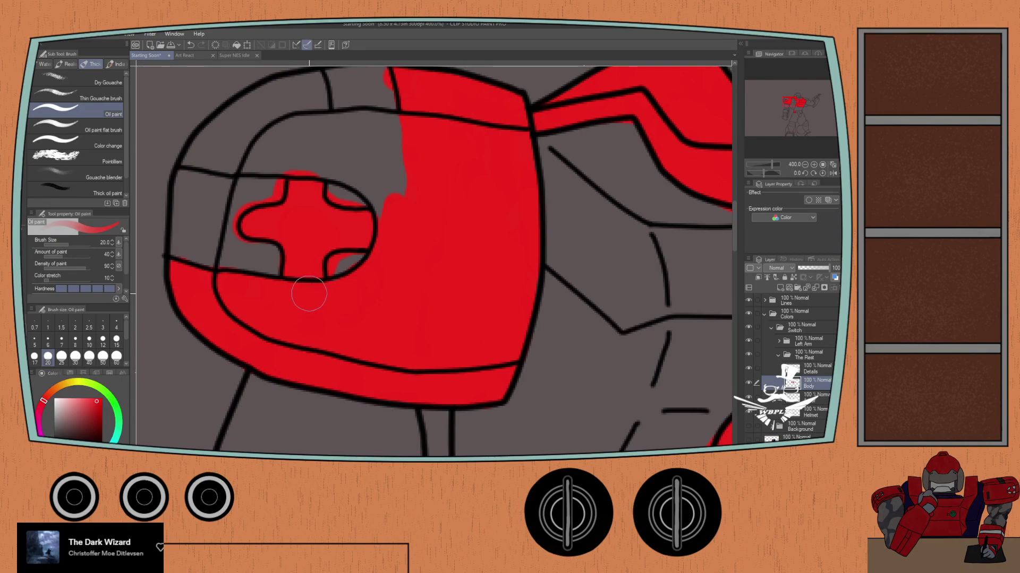
# Step: Fill the remaining left and upper areas of the shoulder armour with red, leaving the gaps around the cross unpainted
pyautogui.moveTo(209, 209)
pyautogui.mouseDown()
pyautogui.moveTo(207, 264)
pyautogui.moveTo(224, 178)
pyautogui.moveTo(202, 250)
pyautogui.moveTo(188, 255)
pyautogui.moveTo(194, 190)
pyautogui.moveTo(187, 205)
pyautogui.moveTo(190, 233)
pyautogui.moveTo(227, 169)
pyautogui.moveTo(249, 156)
pyautogui.moveTo(240, 204)
pyautogui.moveTo(192, 227)
pyautogui.moveTo(222, 185)
pyautogui.moveTo(226, 205)
pyautogui.moveTo(333, 219)
pyautogui.moveTo(317, 217)
pyautogui.moveTo(376, 235)
pyautogui.moveTo(384, 253)
pyautogui.moveTo(391, 224)
pyautogui.moveTo(381, 192)
pyautogui.mouseUp()
pyautogui.scroll(2, 227, 169)
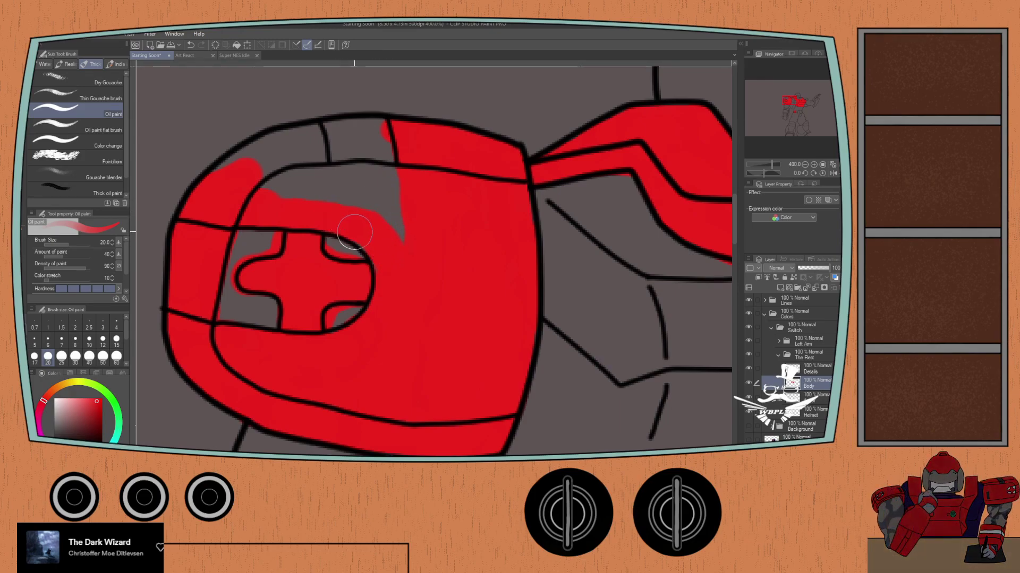
pyautogui.moveTo(383, 257)
pyautogui.mouseDown()
pyautogui.moveTo(384, 180)
pyautogui.moveTo(333, 182)
pyautogui.moveTo(342, 197)
pyautogui.moveTo(225, 182)
pyautogui.moveTo(291, 148)
pyautogui.moveTo(279, 161)
pyautogui.moveTo(313, 173)
pyautogui.moveTo(309, 146)
pyautogui.moveTo(276, 148)
pyautogui.moveTo(286, 142)
pyautogui.moveTo(398, 138)
pyautogui.moveTo(315, 151)
pyautogui.moveTo(398, 155)
pyautogui.mouseUp()
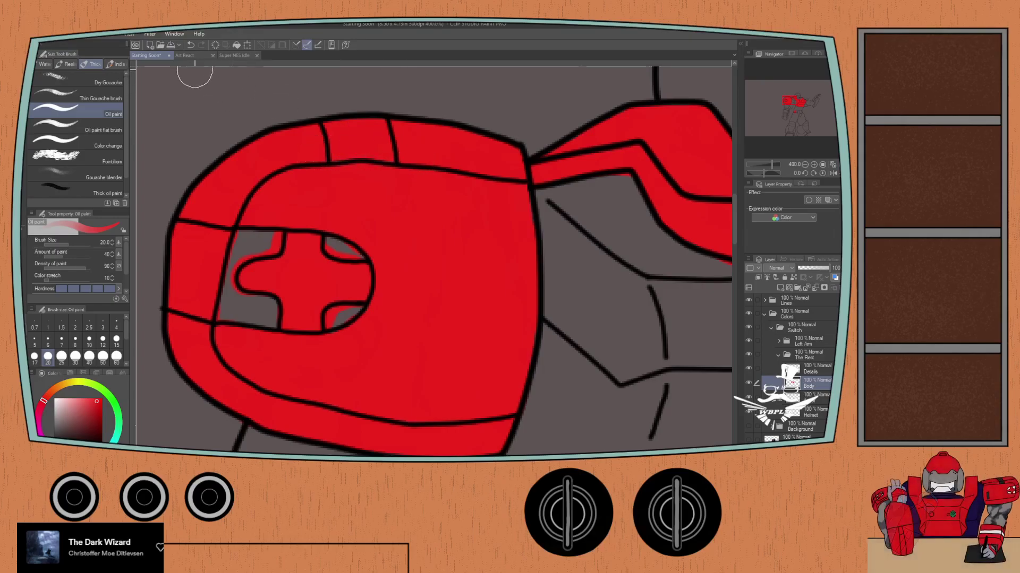
pyautogui.click(192, 53)
pyautogui.click(149, 57)
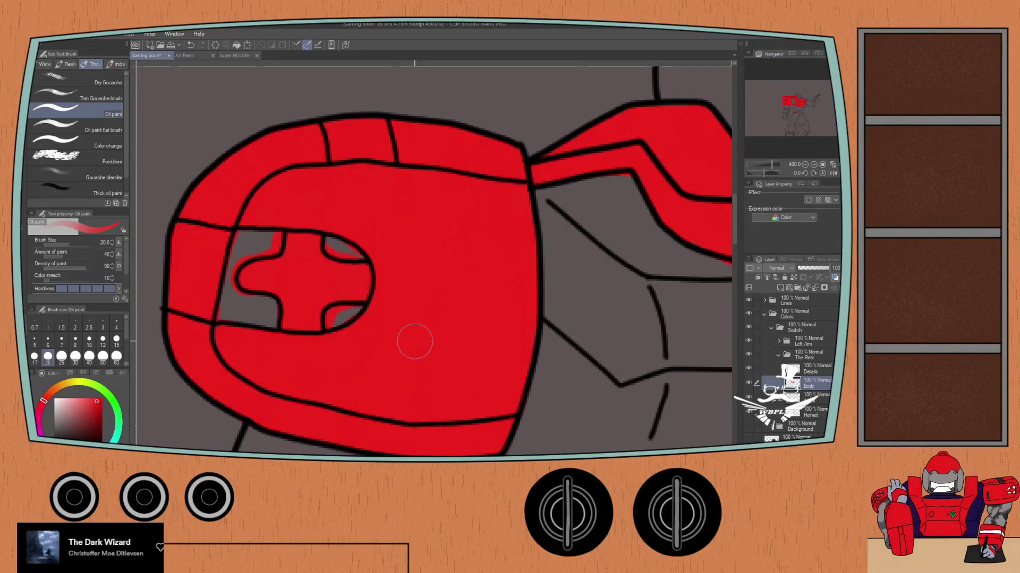
# Step: Paint the left forearm armour's edges, its lower bands and the upper part of its side plate red with the Oil paint brush
pyautogui.scroll(-2, 415, 341)
pyautogui.moveTo(414, 298); pyautogui.dragTo(359, 74)
pyautogui.moveTo(313, 248); pyautogui.dragTo(358, 184)
pyautogui.scroll(2, 327, 217)
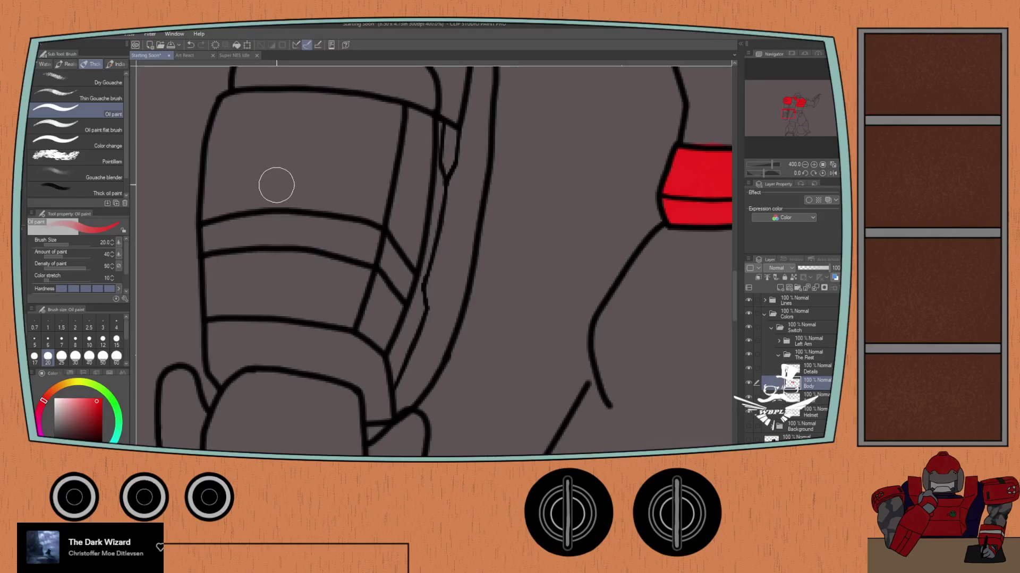
pyautogui.moveTo(215, 192)
pyautogui.mouseDown()
pyautogui.moveTo(216, 310)
pyautogui.moveTo(314, 308)
pyautogui.moveTo(348, 321)
pyautogui.moveTo(371, 209)
pyautogui.moveTo(343, 286)
pyautogui.moveTo(343, 210)
pyautogui.moveTo(327, 200)
pyautogui.moveTo(293, 257)
pyautogui.moveTo(264, 279)
pyautogui.moveTo(305, 261)
pyautogui.moveTo(319, 291)
pyautogui.moveTo(264, 299)
pyautogui.moveTo(233, 283)
pyautogui.moveTo(221, 200)
pyautogui.moveTo(232, 109)
pyautogui.moveTo(282, 108)
pyautogui.moveTo(353, 129)
pyautogui.moveTo(286, 104)
pyautogui.moveTo(313, 103)
pyautogui.moveTo(421, 126)
pyautogui.moveTo(465, 187)
pyautogui.moveTo(481, 173)
pyautogui.moveTo(480, 143)
pyautogui.moveTo(462, 104)
pyautogui.moveTo(486, 94)
pyautogui.moveTo(504, 132)
pyautogui.moveTo(511, 99)
pyautogui.moveTo(508, 166)
pyautogui.moveTo(474, 319)
pyautogui.moveTo(494, 163)
pyautogui.moveTo(486, 223)
pyautogui.mouseUp()
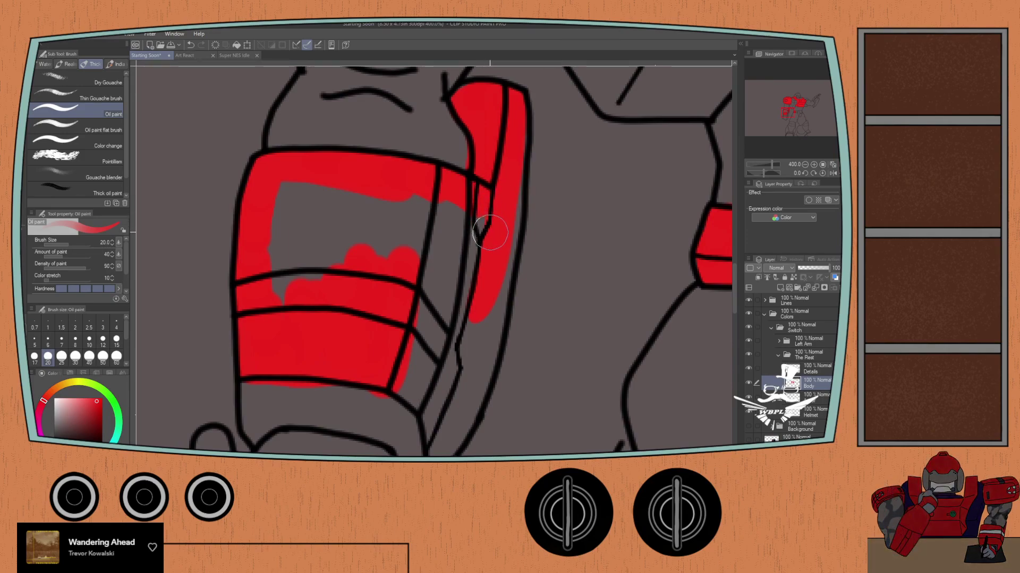
# Step: With the Body layer hidden, erase the red collar strip from the layer below it and set the eraser size to 20
pyautogui.hotkey('ctrl', 'alt', '0')
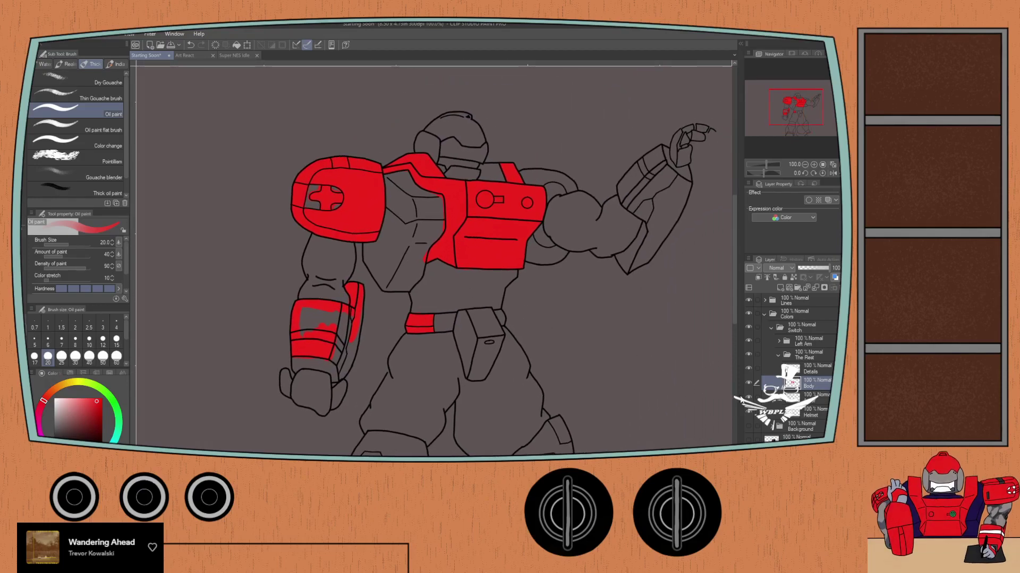
pyautogui.click(748, 383)
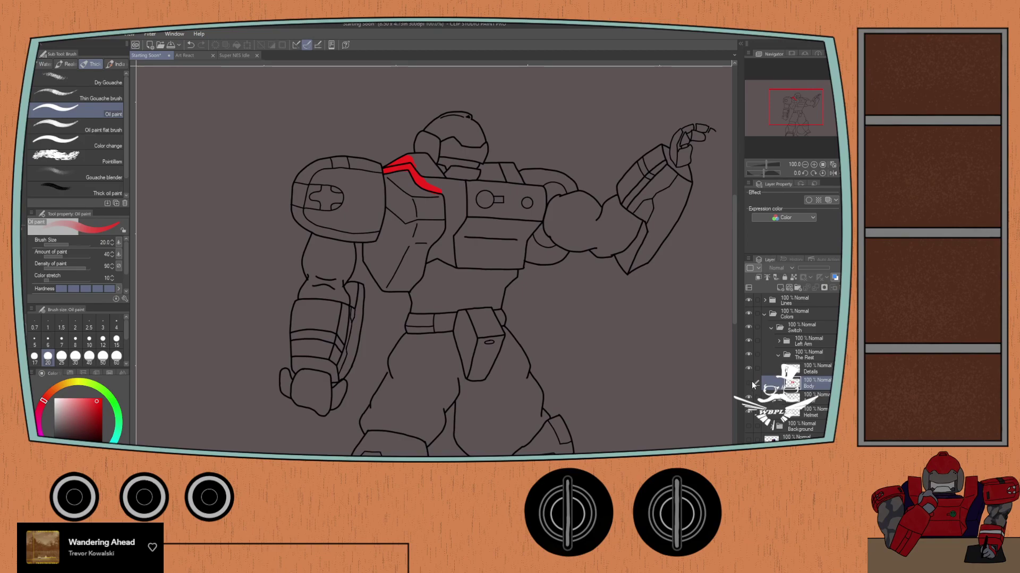
pyautogui.click(810, 400)
pyautogui.press('e')
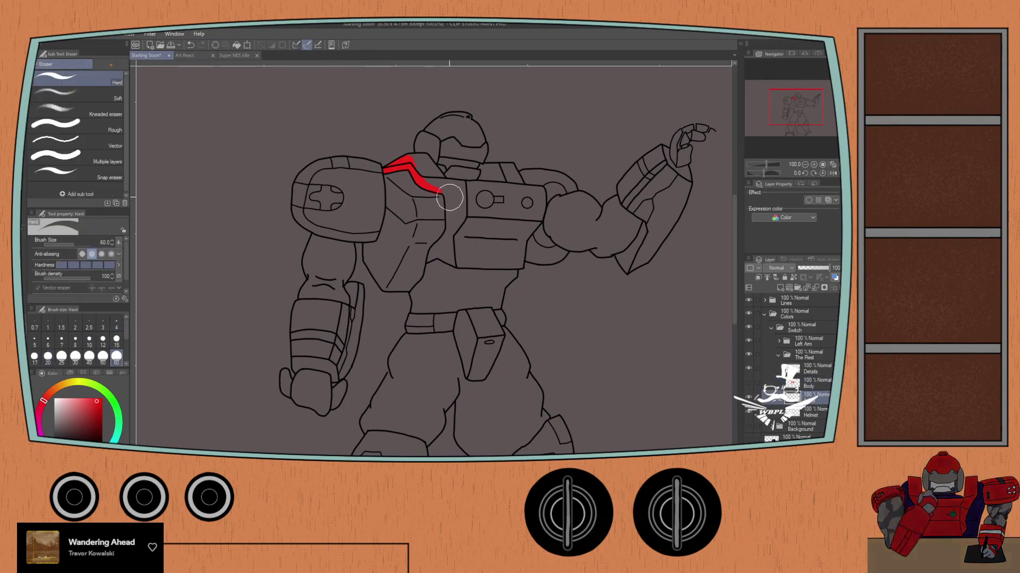
pyautogui.moveTo(444, 194)
pyautogui.mouseDown()
pyautogui.moveTo(392, 160)
pyautogui.moveTo(409, 155)
pyautogui.mouseUp()
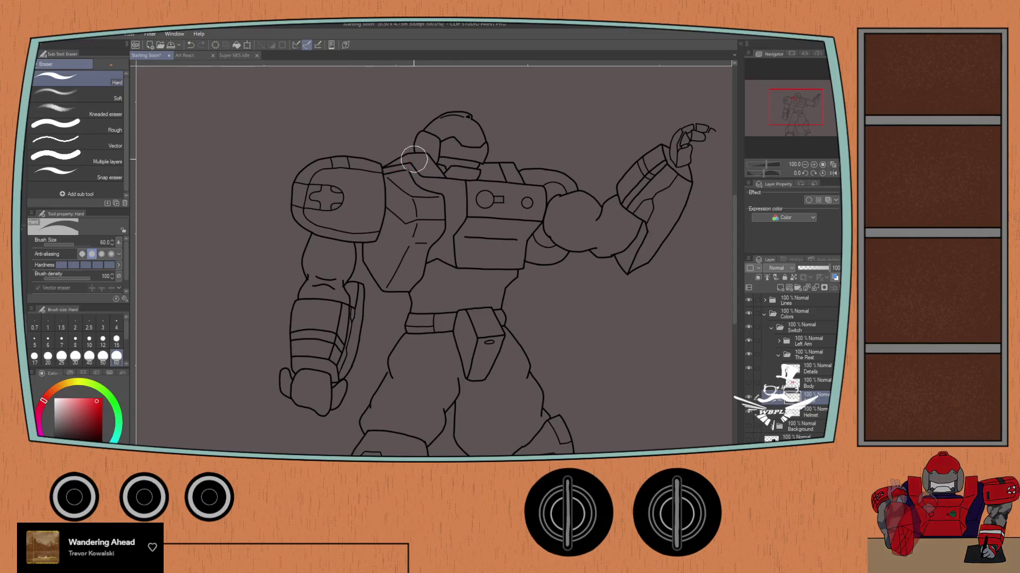
pyautogui.click(117, 341)
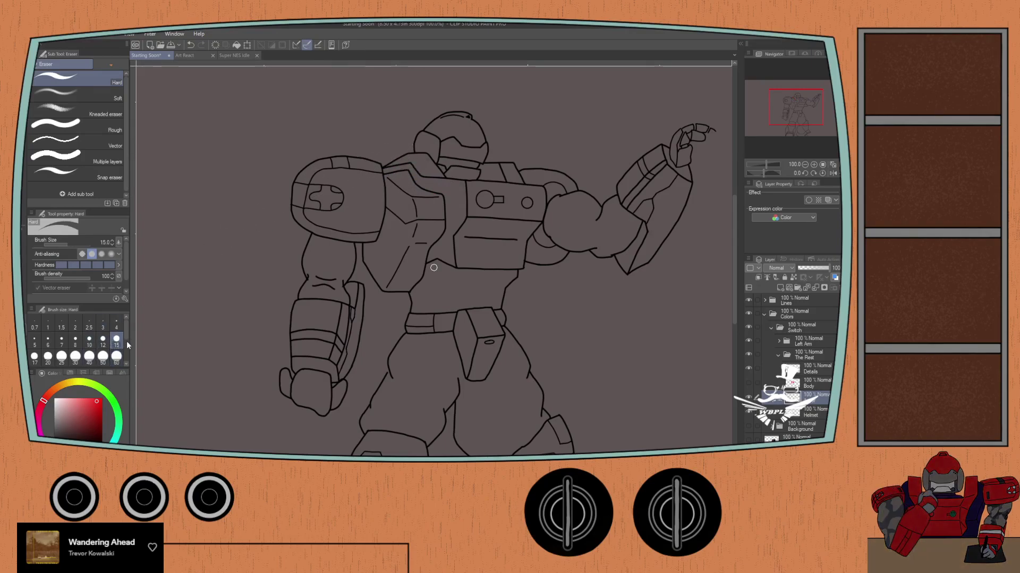
pyautogui.click(48, 356)
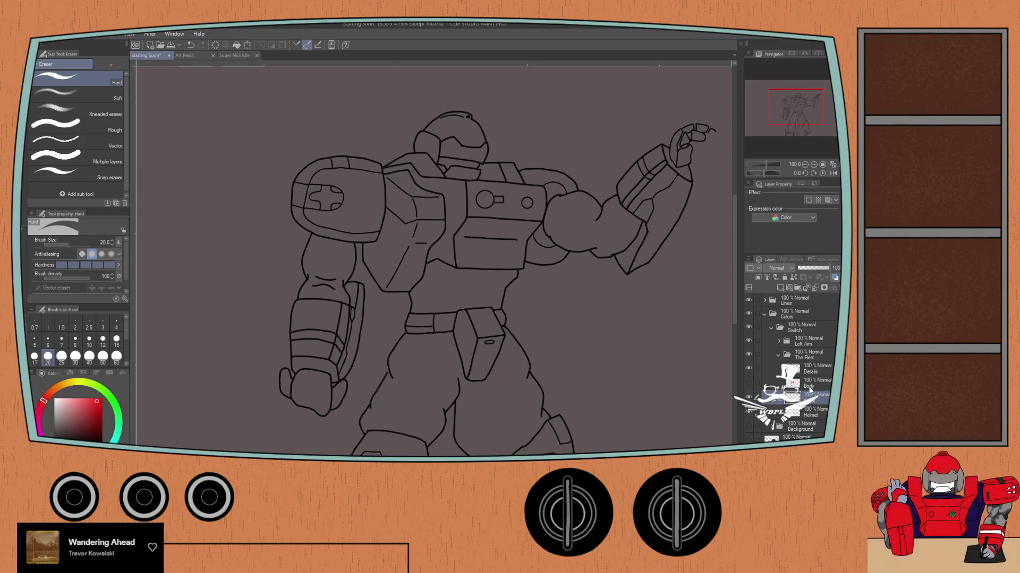
# Step: Move the hidden Body layer one place down the stack, select the layer above it and make the hidden red paint visible again
pyautogui.moveTo(818, 383); pyautogui.dragTo(818, 398)
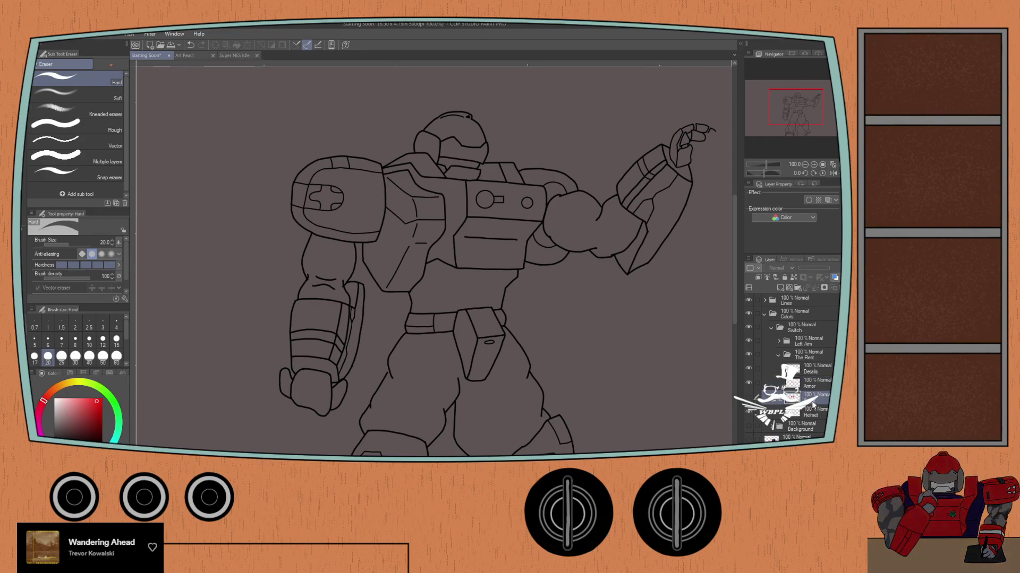
pyautogui.click(809, 389)
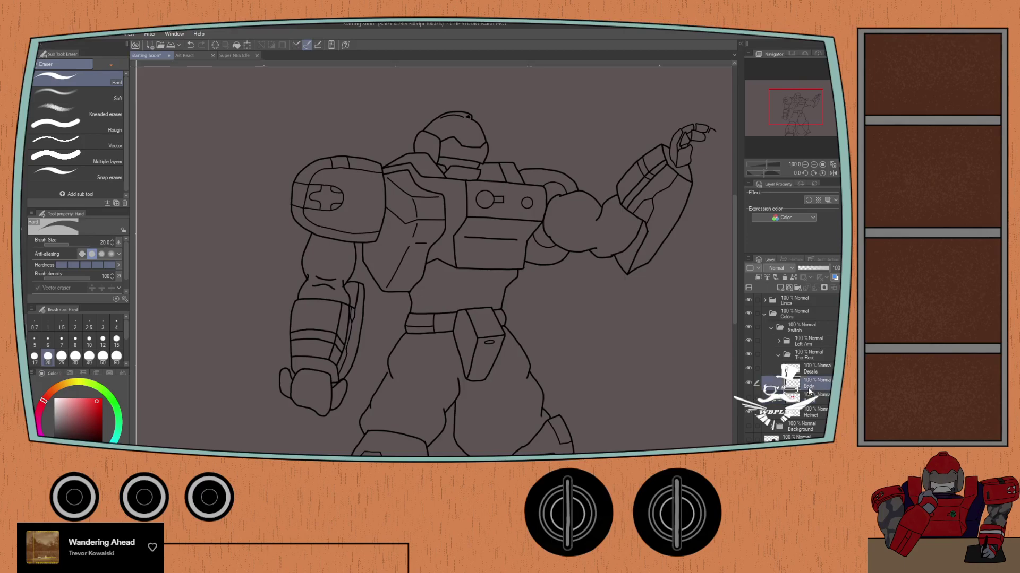
pyautogui.click(748, 397)
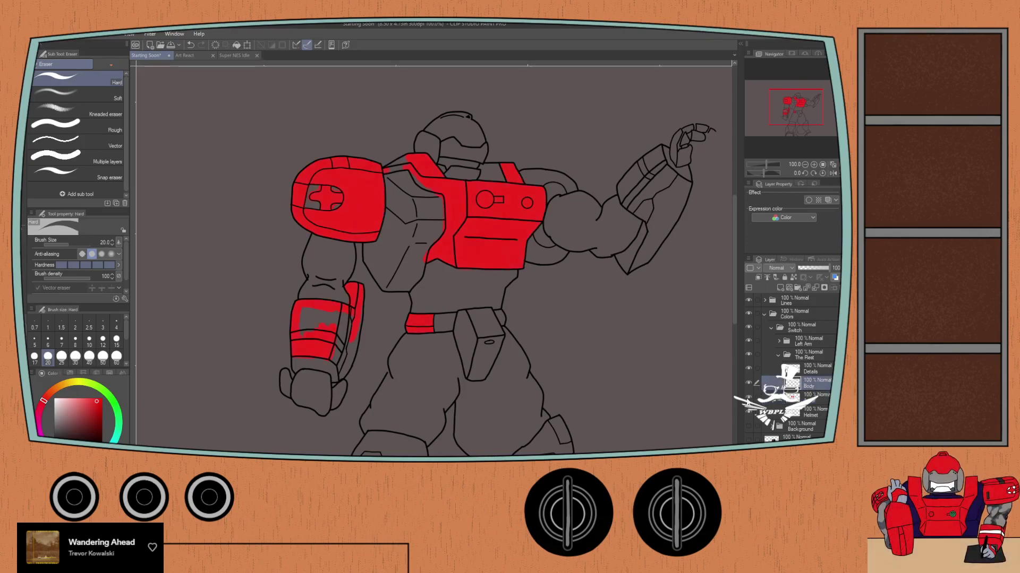
# Step: Fill the remaining gaps in the left forearm armour and its long side plate with red Oil paint
pyautogui.scroll(1, 369, 405)
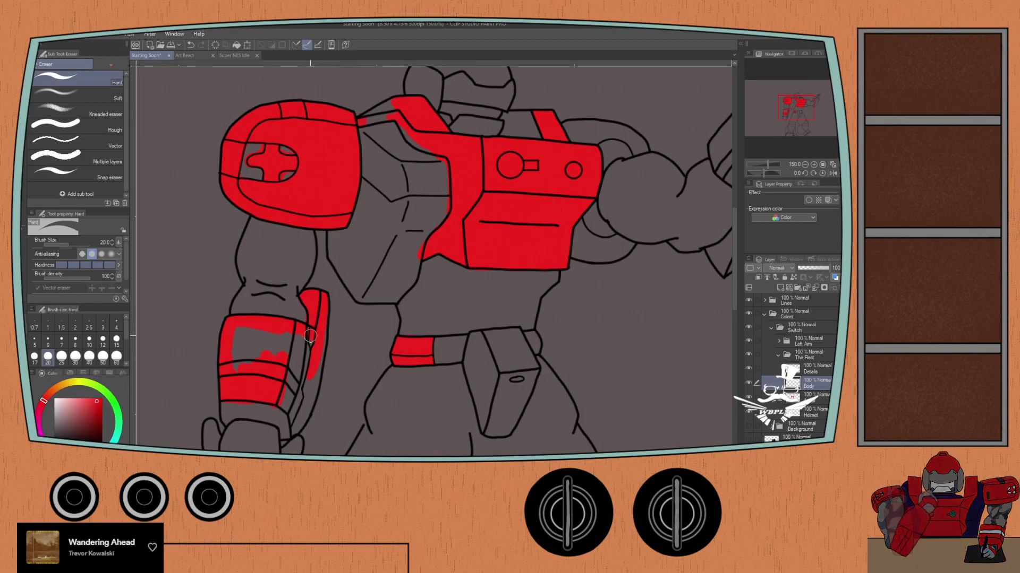
pyautogui.press('b')
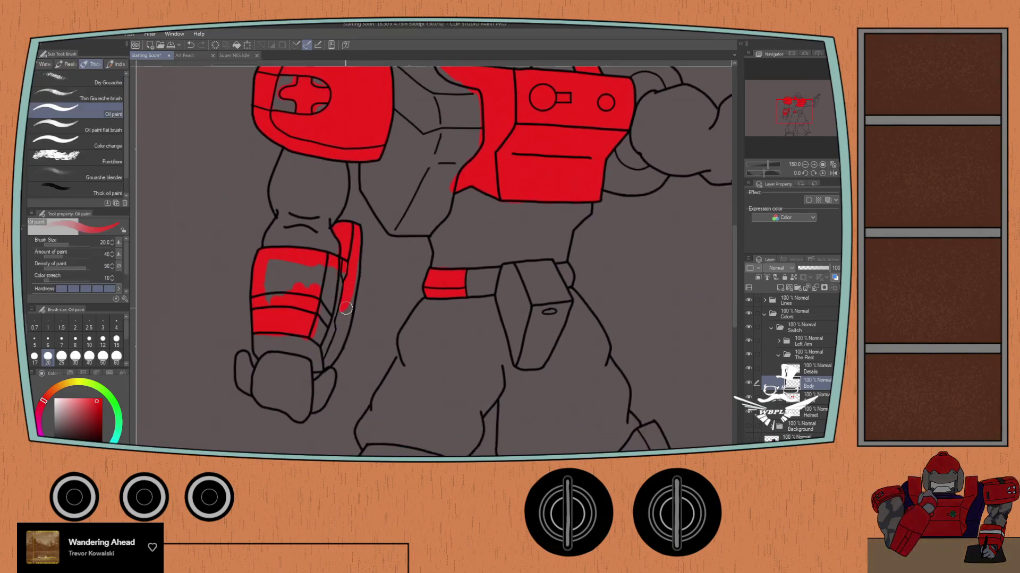
pyautogui.scroll(1, 346, 307)
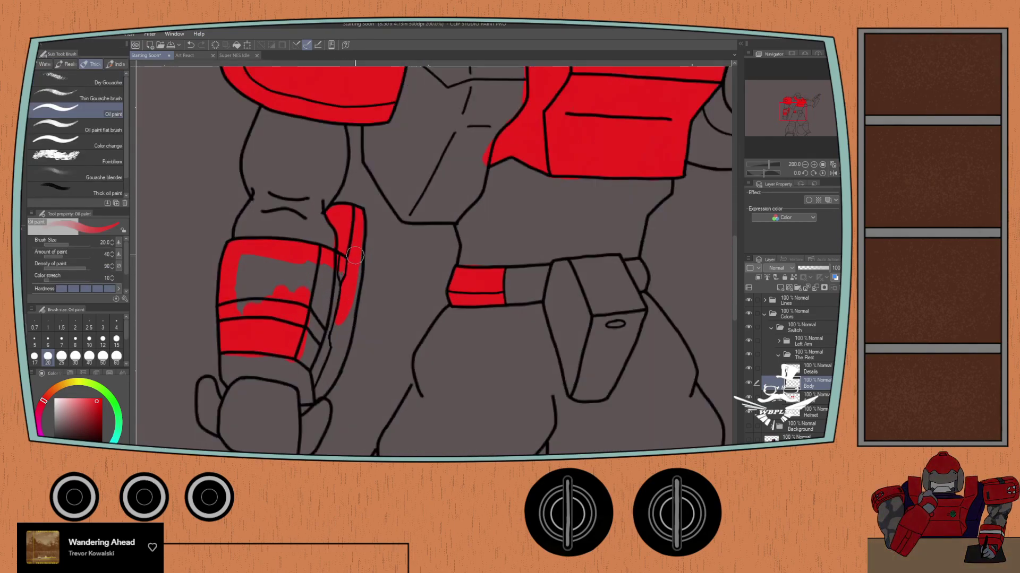
pyautogui.scroll(2, 354, 260)
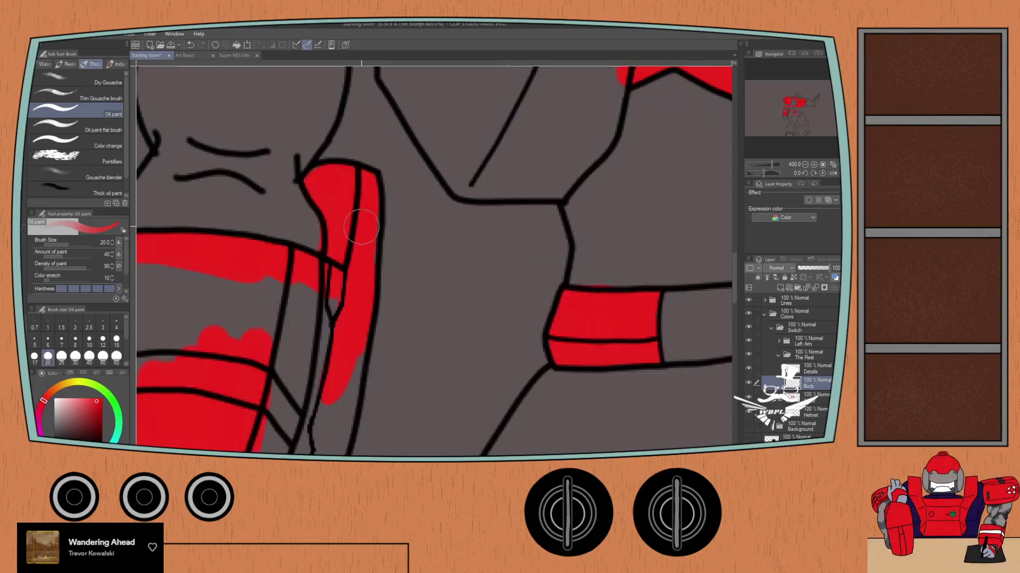
pyautogui.moveTo(332, 359); pyautogui.dragTo(366, 266)
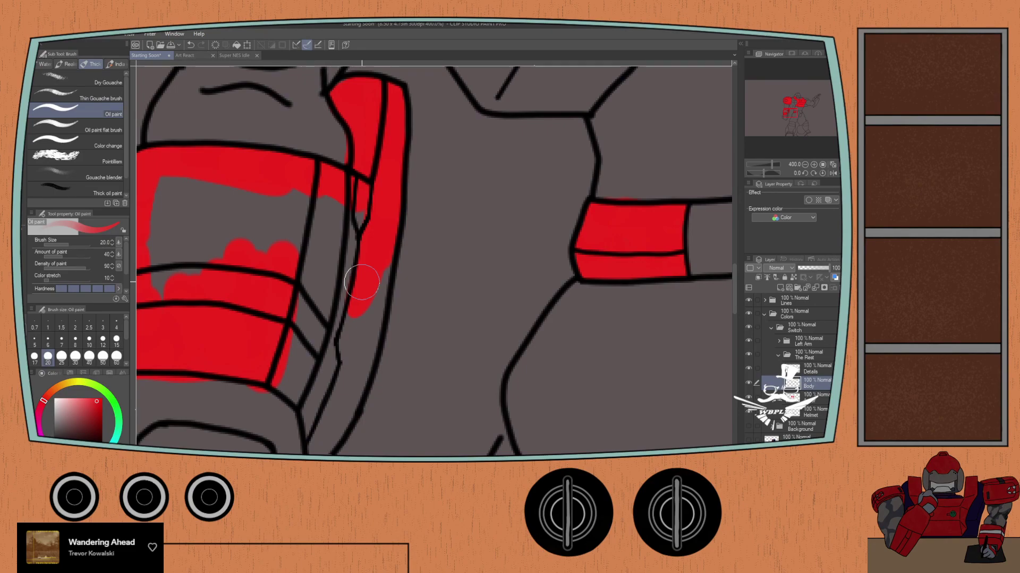
pyautogui.moveTo(335, 198)
pyautogui.mouseDown()
pyautogui.moveTo(388, 205)
pyautogui.moveTo(356, 192)
pyautogui.moveTo(335, 206)
pyautogui.moveTo(279, 305)
pyautogui.moveTo(251, 315)
pyautogui.moveTo(240, 226)
pyautogui.moveTo(210, 288)
pyautogui.moveTo(221, 177)
pyautogui.moveTo(250, 200)
pyautogui.moveTo(390, 228)
pyautogui.moveTo(367, 386)
pyautogui.moveTo(378, 375)
pyautogui.moveTo(346, 372)
pyautogui.moveTo(367, 412)
pyautogui.moveTo(355, 420)
pyautogui.moveTo(364, 387)
pyautogui.moveTo(350, 378)
pyautogui.moveTo(419, 186)
pyautogui.mouseUp()
pyautogui.scroll(-3, 365, 387)
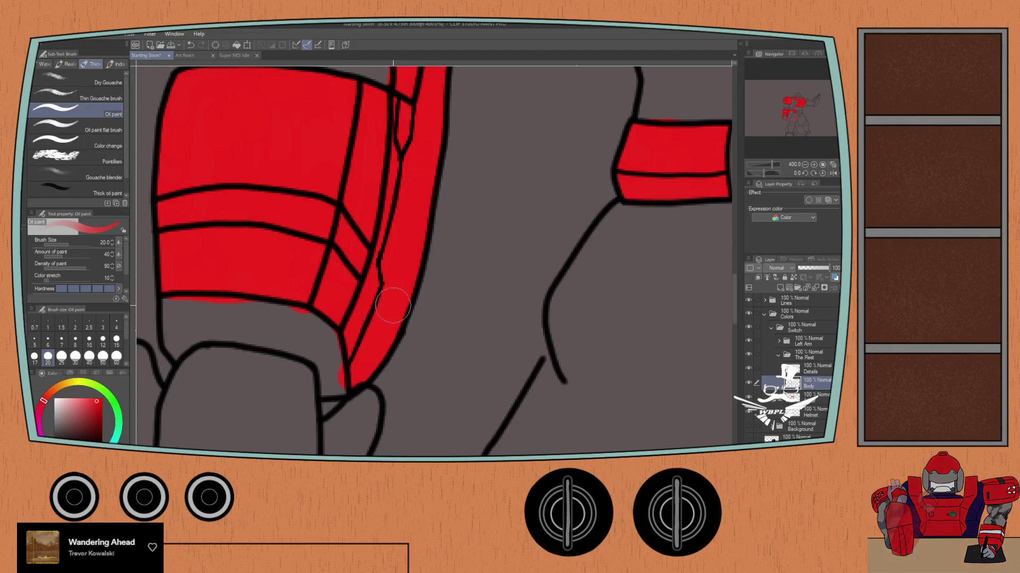
# Step: Paint the left wrist cuff and the back of the hand red, leaving the thumb and outer finger shapes unpainted
pyautogui.moveTo(250, 341); pyautogui.dragTo(301, 218)
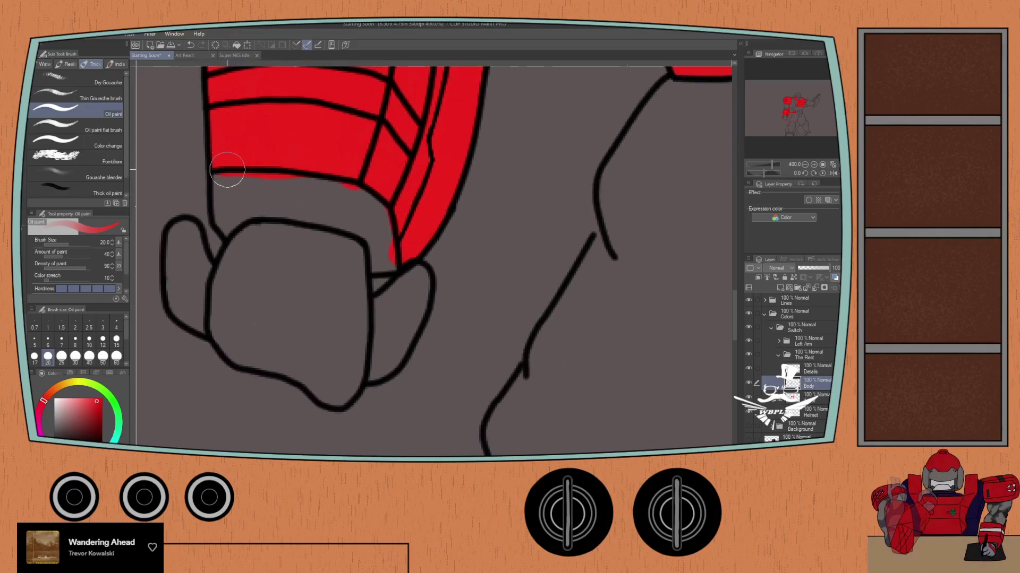
pyautogui.moveTo(228, 164)
pyautogui.mouseDown()
pyautogui.moveTo(230, 222)
pyautogui.moveTo(234, 192)
pyautogui.moveTo(297, 176)
pyautogui.moveTo(372, 197)
pyautogui.moveTo(298, 181)
pyautogui.moveTo(261, 190)
pyautogui.moveTo(250, 206)
pyautogui.moveTo(336, 216)
pyautogui.moveTo(382, 241)
pyautogui.moveTo(345, 214)
pyautogui.moveTo(386, 257)
pyautogui.moveTo(253, 233)
pyautogui.moveTo(221, 296)
pyautogui.moveTo(223, 330)
pyautogui.moveTo(238, 346)
pyautogui.moveTo(341, 393)
pyautogui.moveTo(346, 385)
pyautogui.moveTo(269, 350)
pyautogui.moveTo(240, 271)
pyautogui.moveTo(247, 289)
pyautogui.moveTo(259, 282)
pyautogui.moveTo(275, 297)
pyautogui.moveTo(308, 290)
pyautogui.moveTo(311, 320)
pyautogui.moveTo(349, 259)
pyautogui.mouseUp()
pyautogui.moveTo(355, 124); pyautogui.dragTo(286, 250)
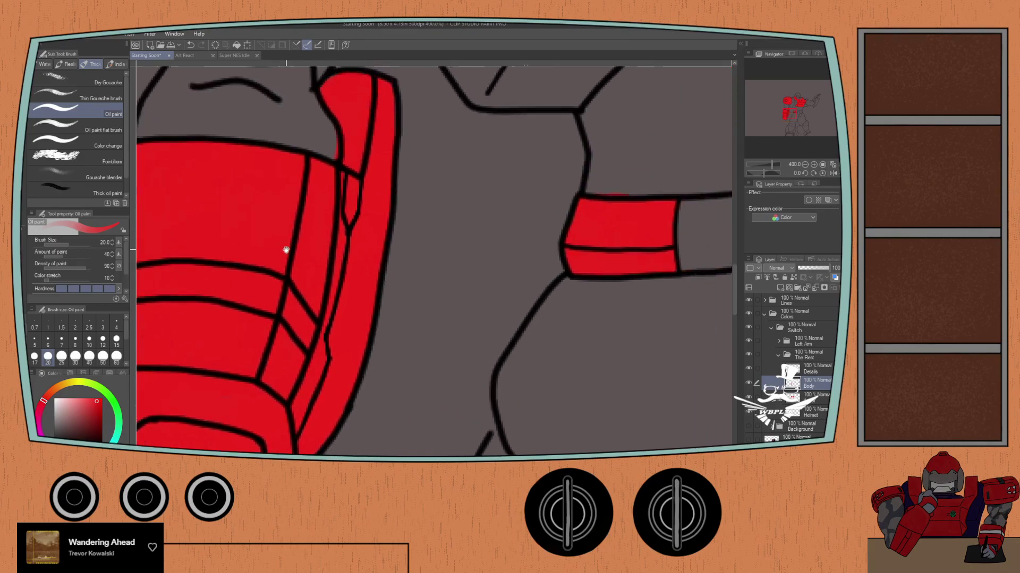
# Step: Paint the upper and left edges of the right leg's rounded calf red and fill the flared corner below it
pyautogui.scroll(-3, 341, 213)
pyautogui.moveTo(387, 188); pyautogui.dragTo(404, 248)
pyautogui.scroll(-2, 394, 266)
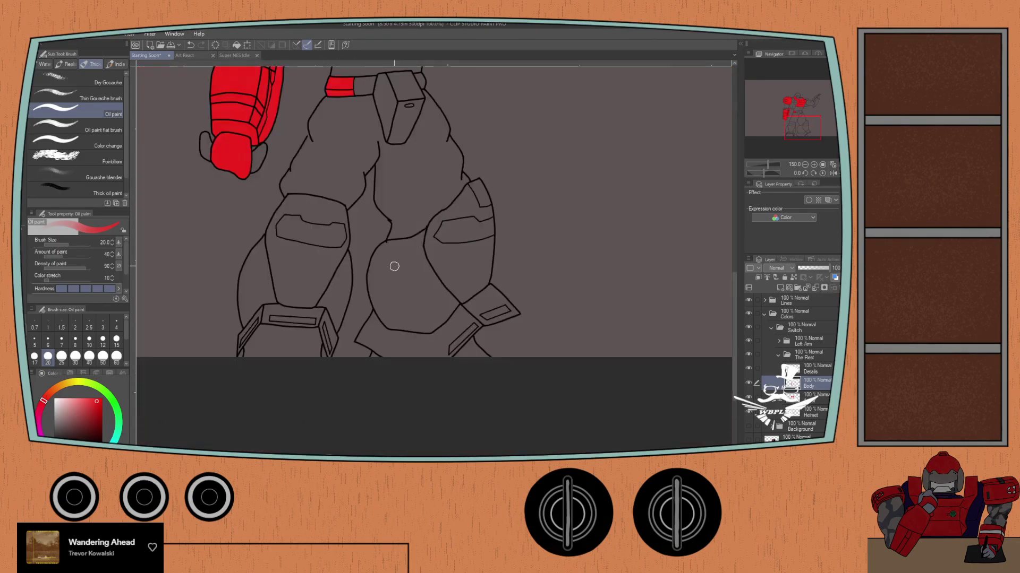
pyautogui.scroll(2, 422, 247)
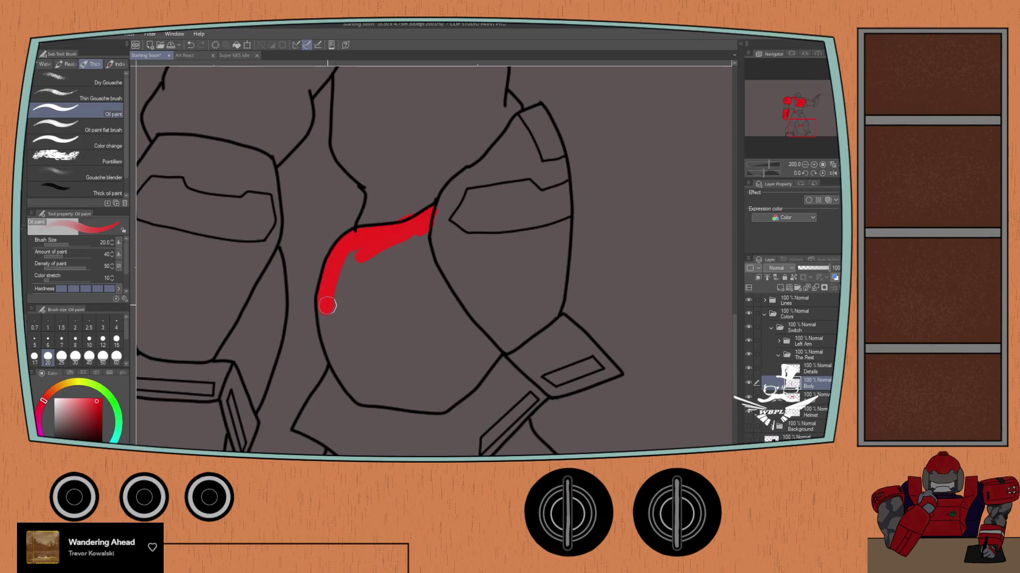
pyautogui.moveTo(324, 318)
pyautogui.mouseDown()
pyautogui.moveTo(332, 277)
pyautogui.moveTo(326, 308)
pyautogui.mouseUp()
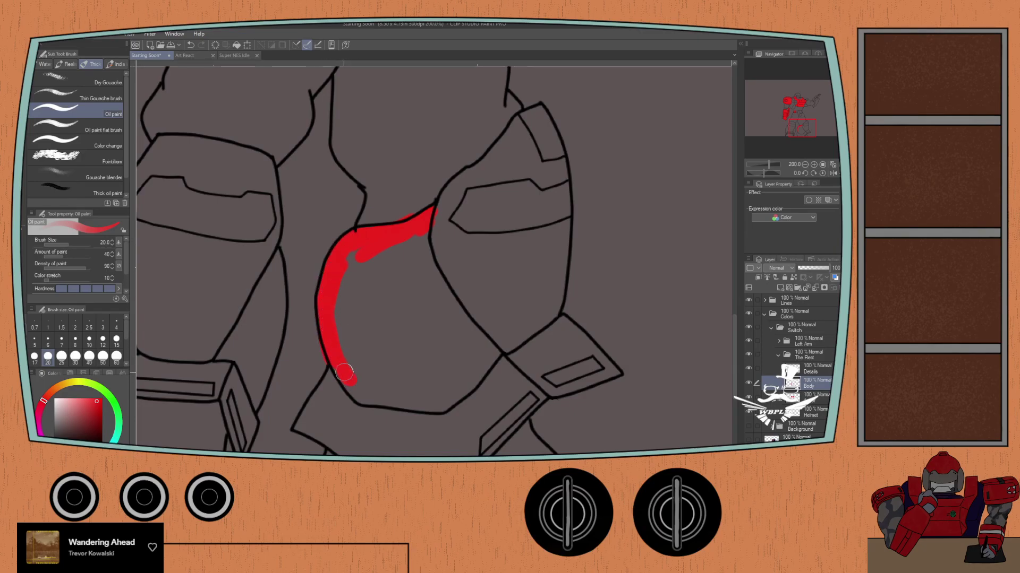
pyautogui.moveTo(373, 356); pyautogui.dragTo(376, 329)
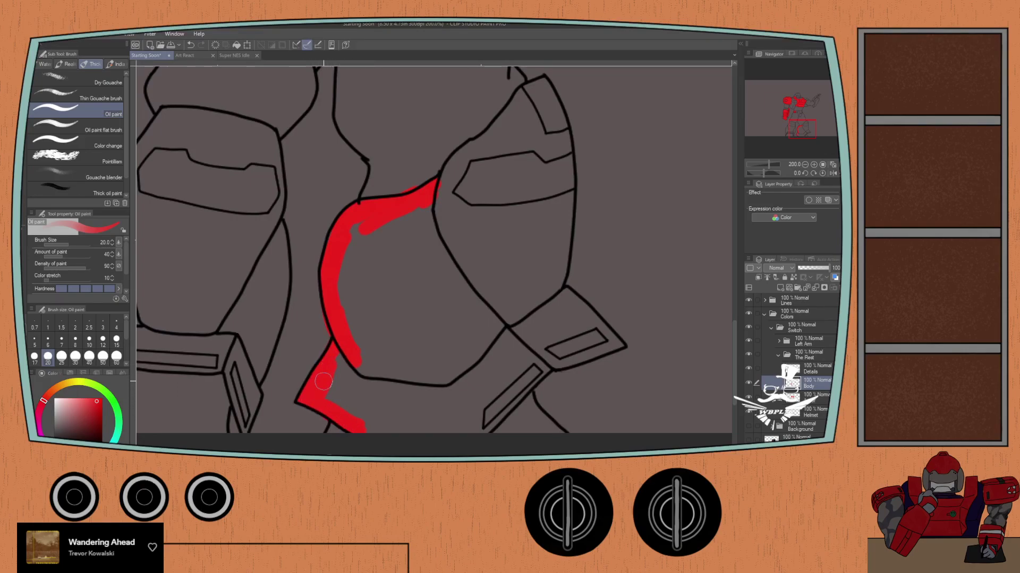
pyautogui.moveTo(336, 397); pyautogui.dragTo(370, 386)
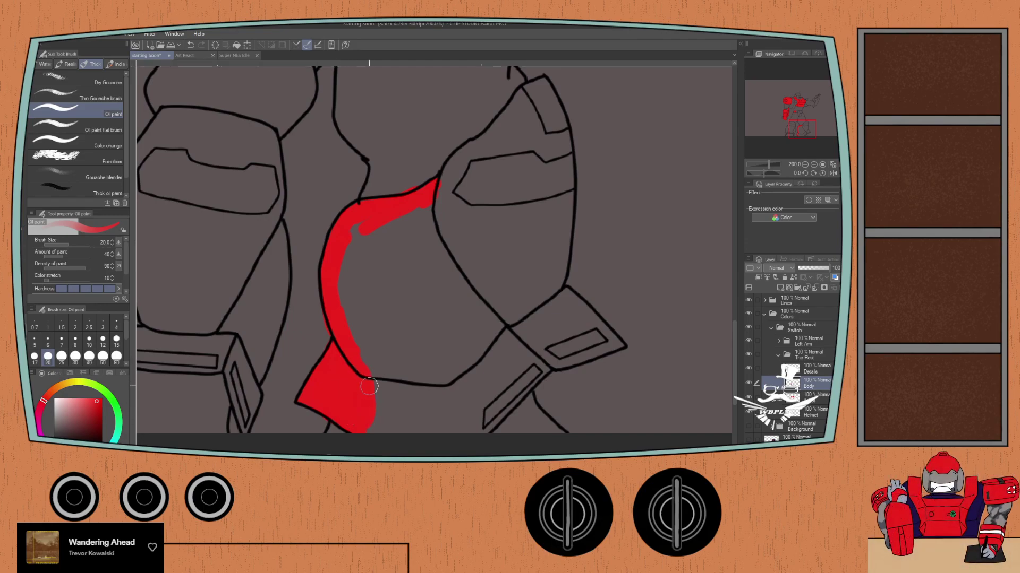
# Step: Fill the right leg's knee armour with red and extend the colour into the adjoining calf
pyautogui.moveTo(457, 194)
pyautogui.mouseDown()
pyautogui.moveTo(428, 281)
pyautogui.moveTo(444, 237)
pyautogui.moveTo(518, 166)
pyautogui.moveTo(509, 170)
pyautogui.moveTo(532, 162)
pyautogui.moveTo(551, 223)
pyautogui.moveTo(528, 168)
pyautogui.moveTo(540, 205)
pyautogui.moveTo(534, 218)
pyautogui.moveTo(520, 191)
pyautogui.moveTo(524, 234)
pyautogui.moveTo(515, 212)
pyautogui.moveTo(514, 232)
pyautogui.moveTo(503, 229)
pyautogui.moveTo(490, 202)
pyautogui.moveTo(495, 249)
pyautogui.moveTo(479, 227)
pyautogui.moveTo(476, 249)
pyautogui.moveTo(455, 246)
pyautogui.moveTo(446, 263)
pyautogui.moveTo(450, 343)
pyautogui.moveTo(477, 268)
pyautogui.mouseUp()
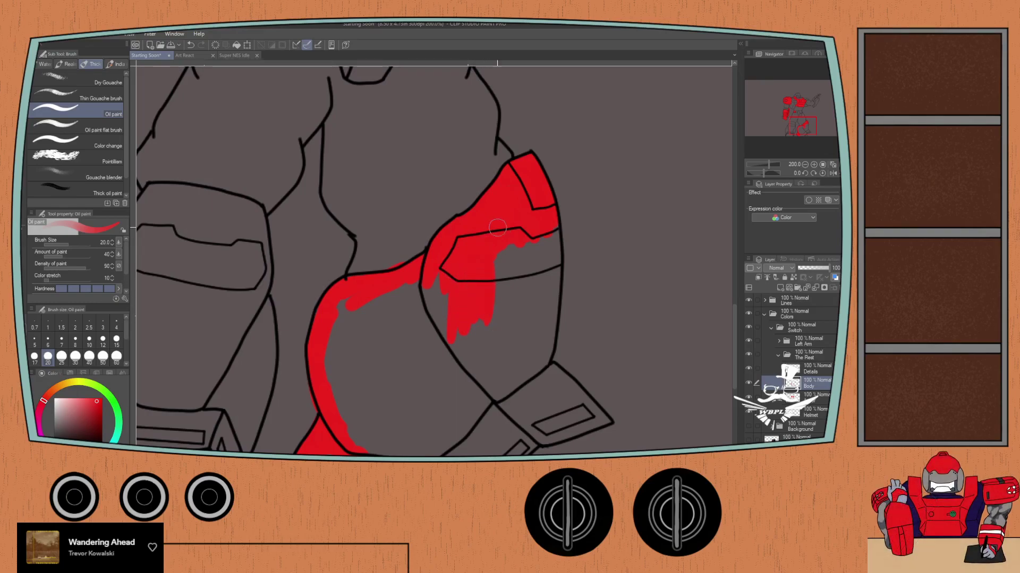
pyautogui.moveTo(498, 228)
pyautogui.mouseDown()
pyautogui.moveTo(494, 236)
pyautogui.moveTo(521, 223)
pyautogui.moveTo(538, 296)
pyautogui.moveTo(548, 213)
pyautogui.moveTo(550, 331)
pyautogui.moveTo(539, 301)
pyautogui.mouseUp()
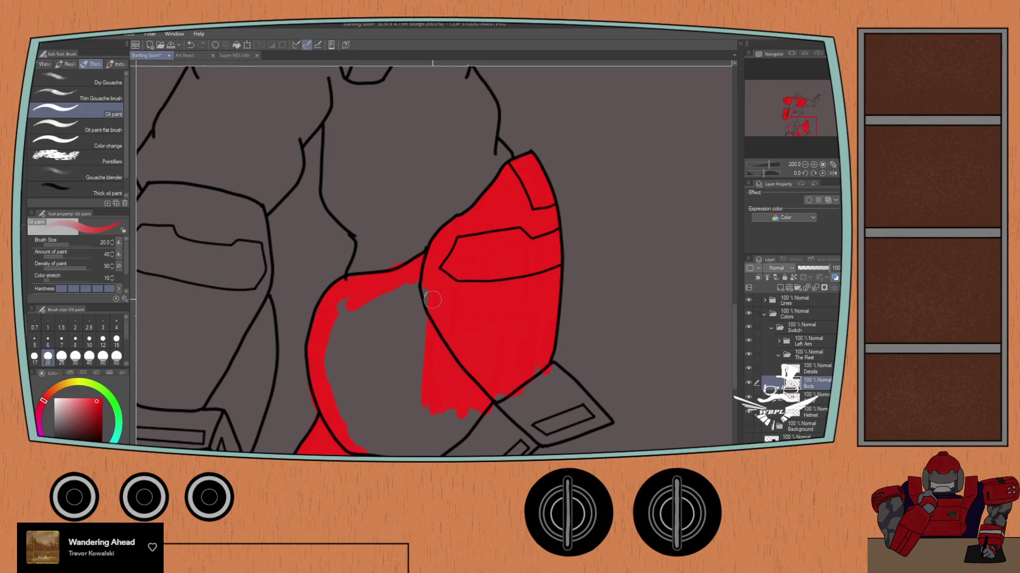
pyautogui.moveTo(405, 302); pyautogui.dragTo(389, 370)
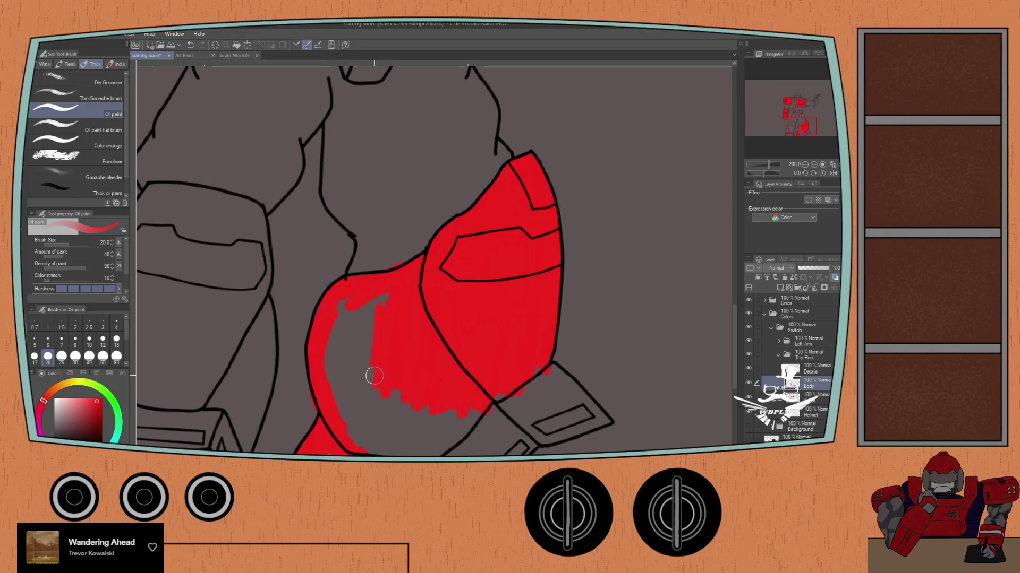
# Step: Set the brush size to 40 and fill the rest of the right calf, the ankle flap and the area below it with red
pyautogui.click(89, 356)
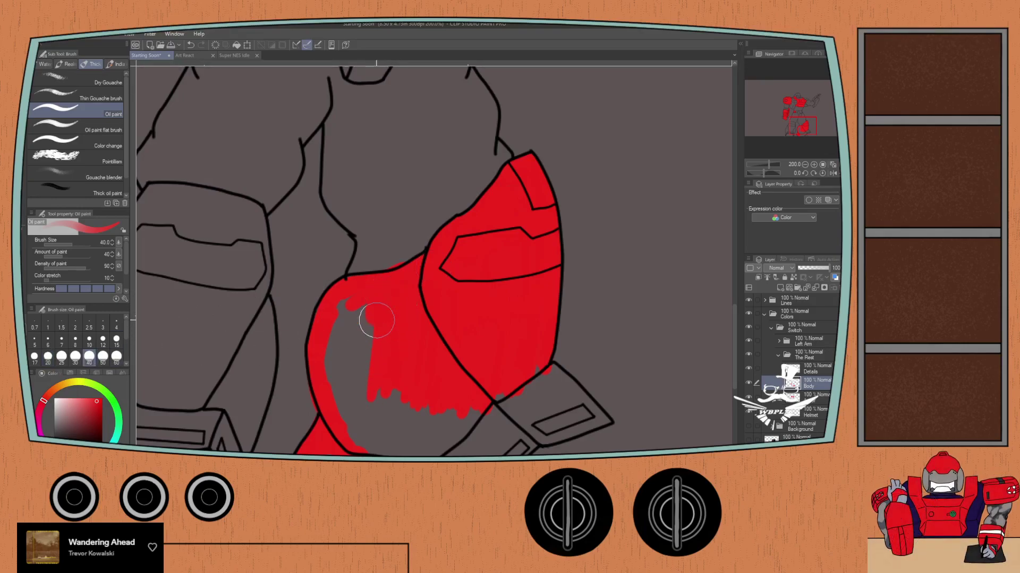
pyautogui.moveTo(377, 321)
pyautogui.mouseDown()
pyautogui.moveTo(363, 342)
pyautogui.moveTo(354, 329)
pyautogui.moveTo(342, 366)
pyautogui.moveTo(340, 317)
pyautogui.moveTo(344, 421)
pyautogui.moveTo(319, 264)
pyautogui.moveTo(367, 298)
pyautogui.moveTo(372, 267)
pyautogui.moveTo(400, 259)
pyautogui.moveTo(465, 313)
pyautogui.moveTo(482, 298)
pyautogui.moveTo(472, 243)
pyautogui.moveTo(493, 247)
pyautogui.moveTo(519, 277)
pyautogui.moveTo(531, 256)
pyautogui.moveTo(523, 246)
pyautogui.moveTo(565, 288)
pyautogui.moveTo(516, 296)
pyautogui.moveTo(529, 278)
pyautogui.moveTo(515, 293)
pyautogui.moveTo(547, 289)
pyautogui.moveTo(500, 307)
pyautogui.moveTo(554, 290)
pyautogui.moveTo(480, 304)
pyautogui.mouseUp()
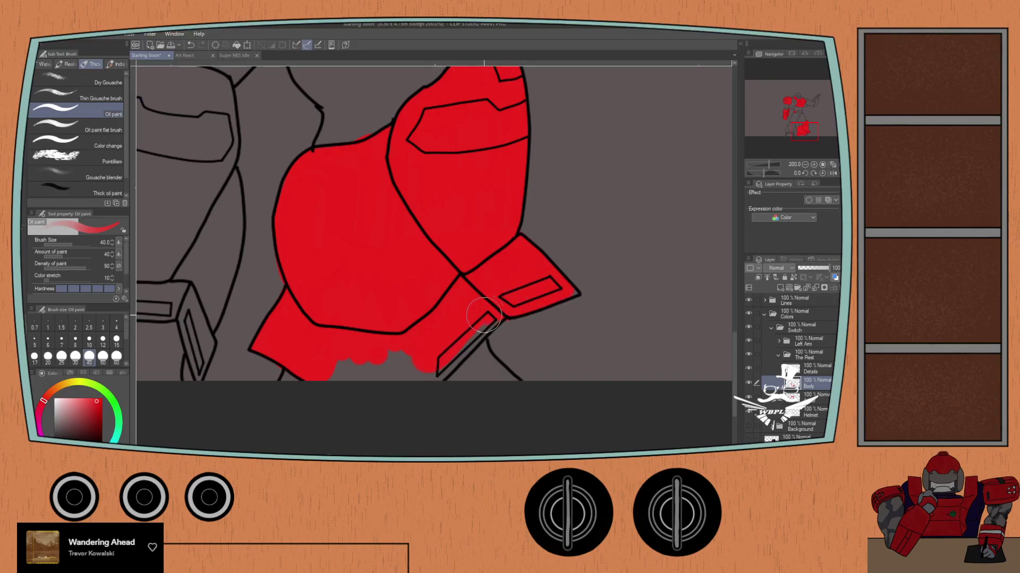
pyautogui.moveTo(457, 348)
pyautogui.mouseDown()
pyautogui.moveTo(491, 306)
pyautogui.moveTo(408, 384)
pyautogui.moveTo(412, 340)
pyautogui.moveTo(378, 346)
pyautogui.mouseUp()
pyautogui.moveTo(431, 364)
pyautogui.mouseDown()
pyautogui.moveTo(469, 384)
pyautogui.moveTo(482, 351)
pyautogui.mouseUp()
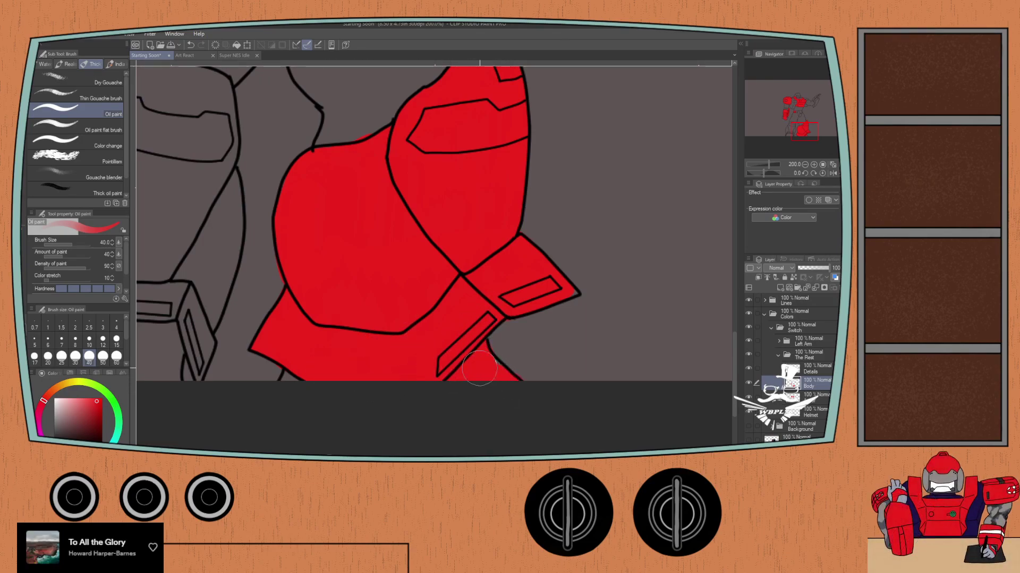
# Step: Erase the red spill outside the right ankle armour's outline with the size 20 Hard eraser and return to the Oil paint brush
pyautogui.scroll(2, 441, 335)
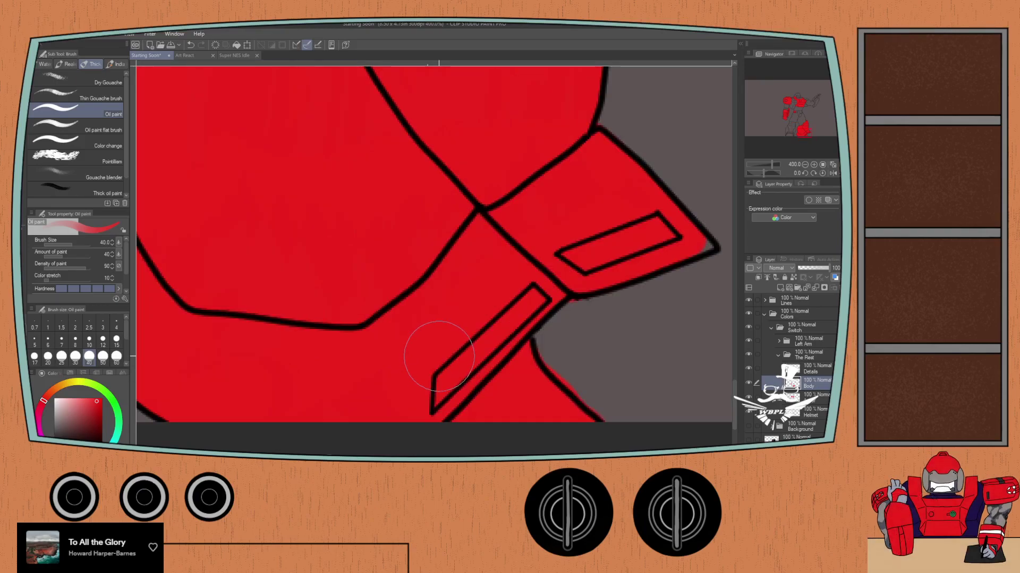
pyautogui.press('e')
pyautogui.moveTo(550, 337); pyautogui.dragTo(359, 209)
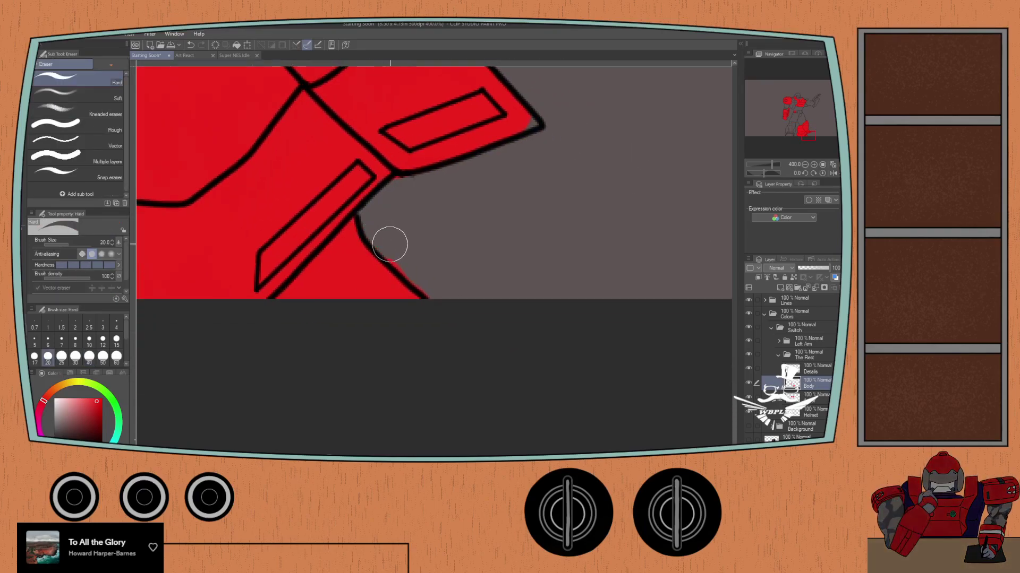
pyautogui.moveTo(390, 244)
pyautogui.mouseDown()
pyautogui.moveTo(469, 309)
pyautogui.moveTo(409, 236)
pyautogui.moveTo(400, 189)
pyautogui.mouseUp()
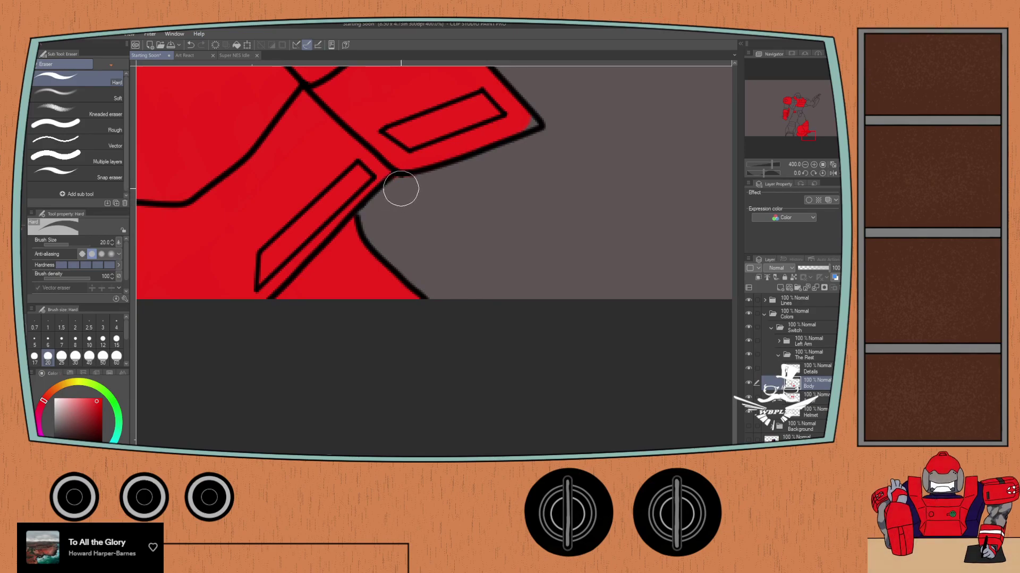
pyautogui.moveTo(467, 193); pyautogui.dragTo(432, 292)
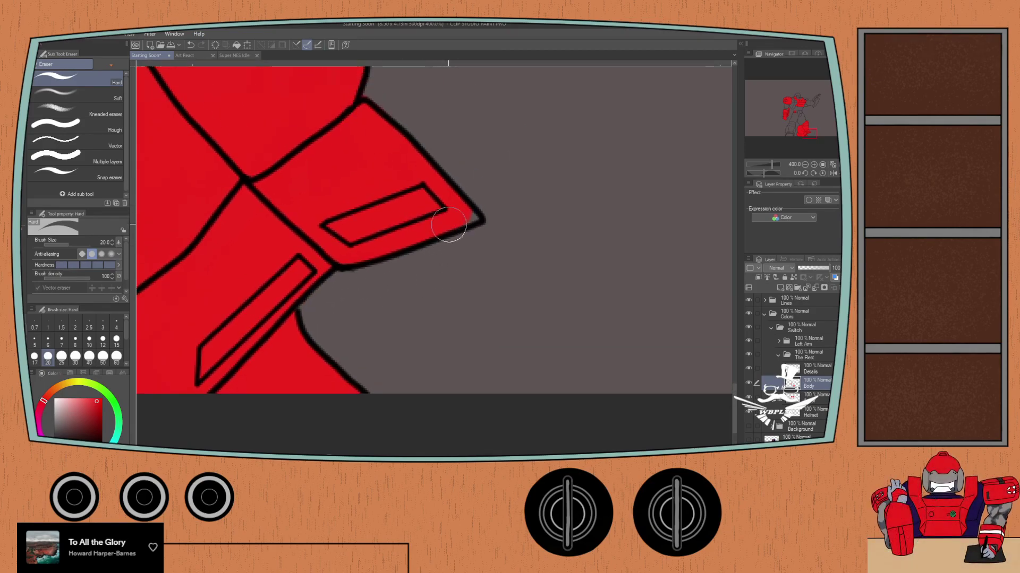
pyautogui.press('b')
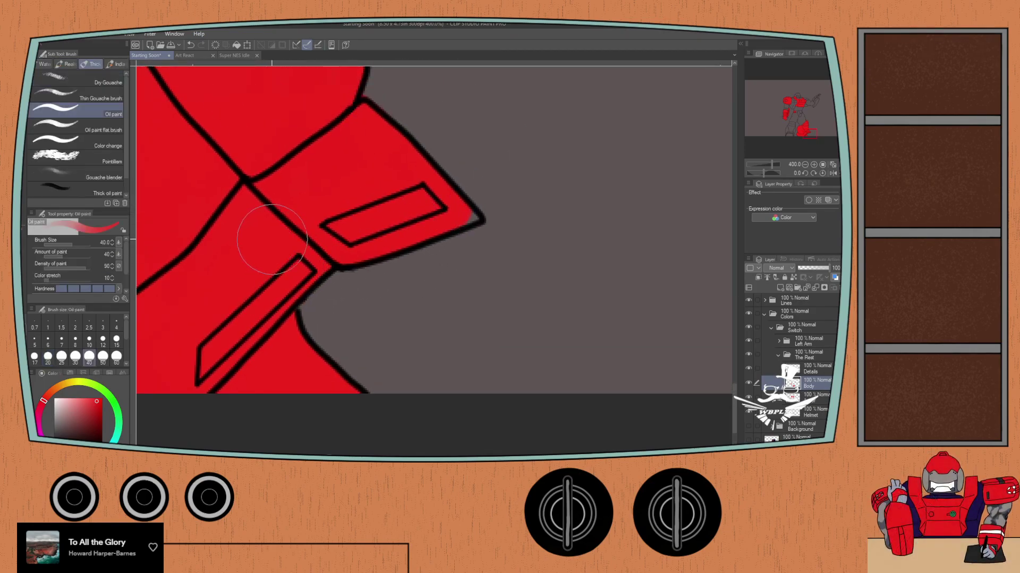
# Step: Fill the outer tip of the right leg's ankle flap with red and erase the spill around it with the Hard eraser
pyautogui.moveTo(451, 221); pyautogui.dragTo(456, 218)
pyautogui.press('e')
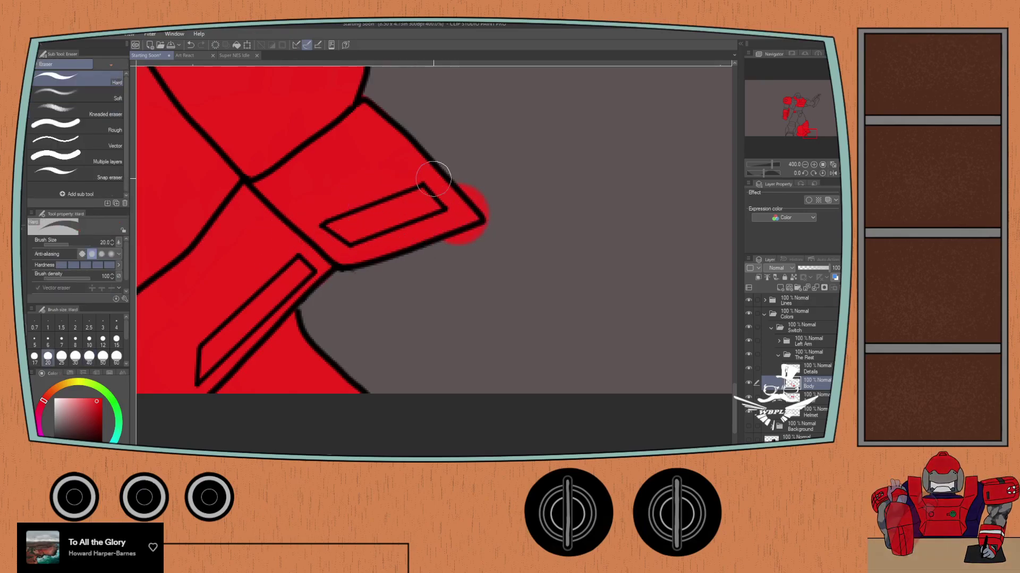
pyautogui.moveTo(470, 176)
pyautogui.mouseDown()
pyautogui.moveTo(496, 208)
pyautogui.moveTo(471, 175)
pyautogui.mouseUp()
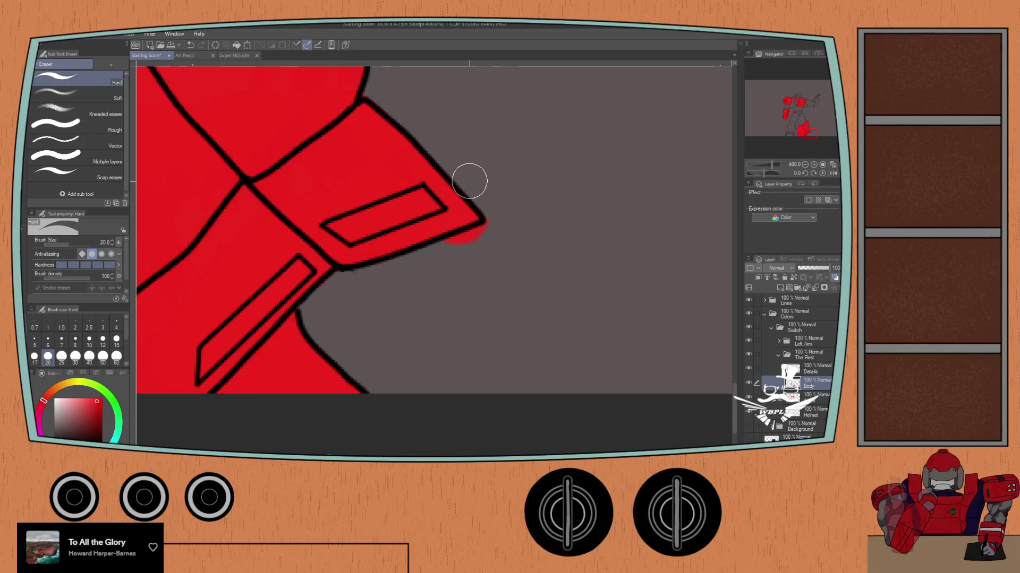
pyautogui.moveTo(508, 231)
pyautogui.mouseDown()
pyautogui.moveTo(449, 257)
pyautogui.moveTo(495, 220)
pyautogui.moveTo(482, 260)
pyautogui.mouseUp()
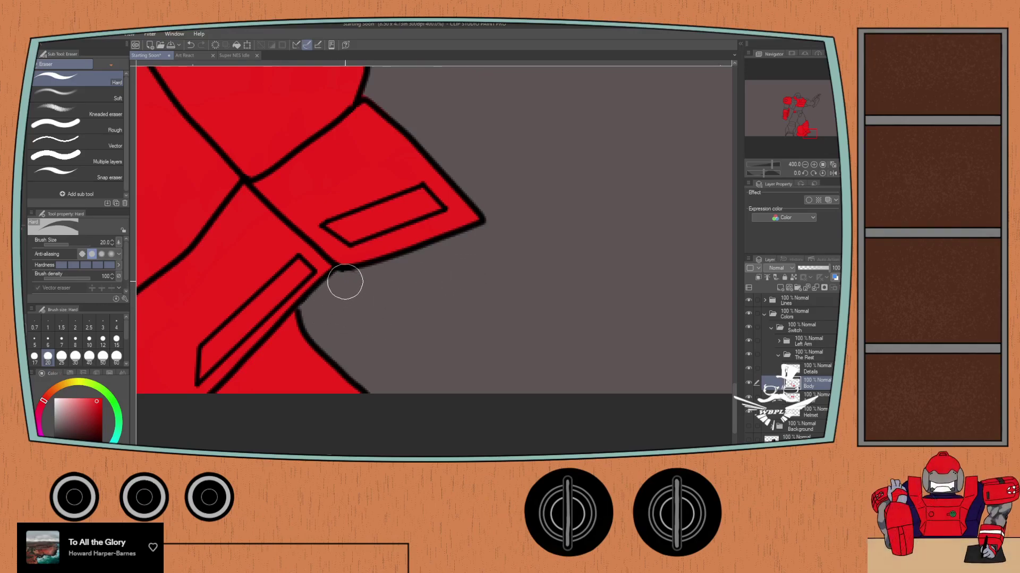
# Step: Erase the red spill below the inner corner of the right leg's ankle armour with the size 20 Hard eraser
pyautogui.scroll(-3, 336, 301)
pyautogui.moveTo(260, 270); pyautogui.dragTo(422, 223)
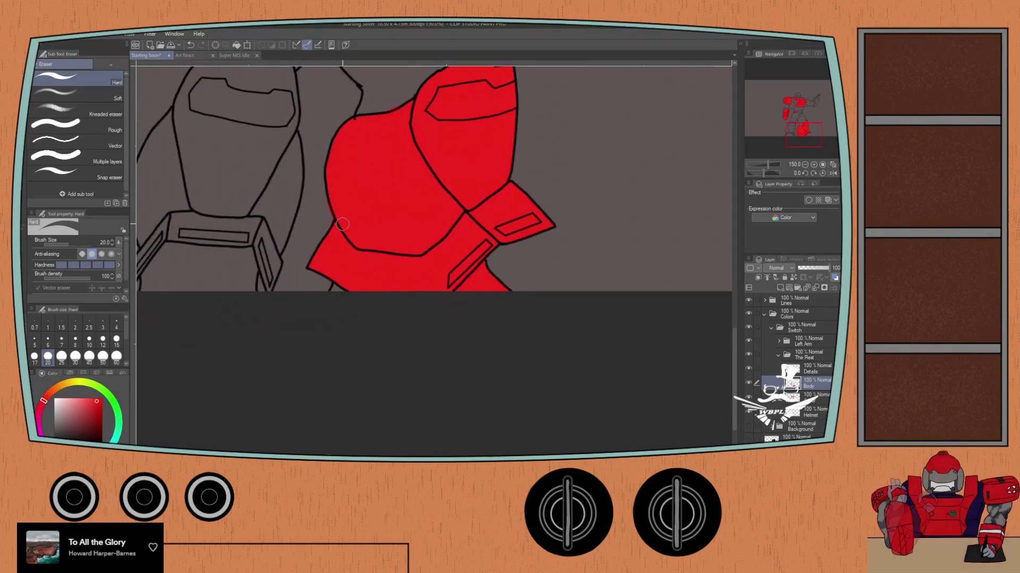
pyautogui.press('b')
pyautogui.scroll(1, 353, 294)
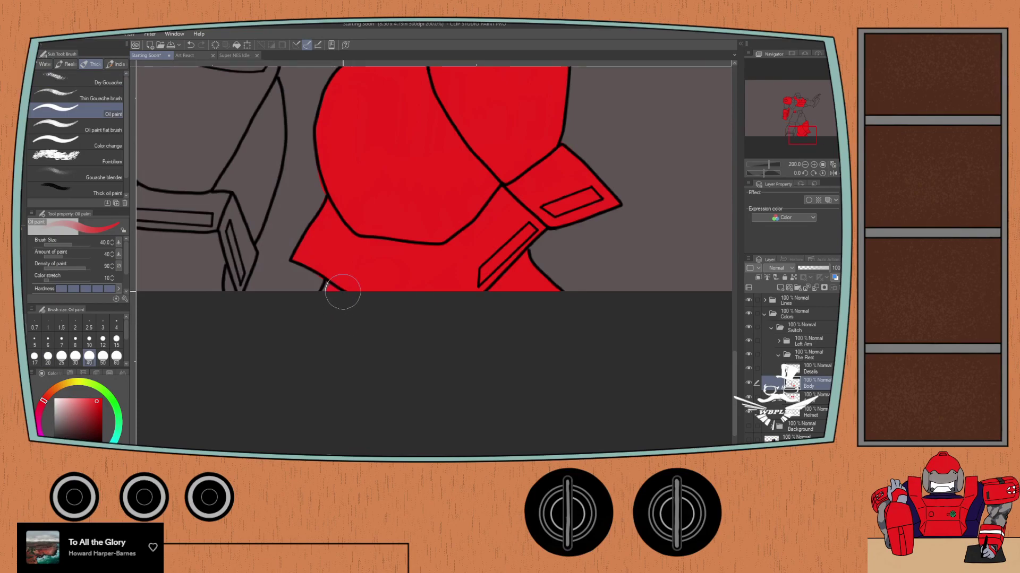
pyautogui.scroll(2, 326, 300)
pyautogui.press('e')
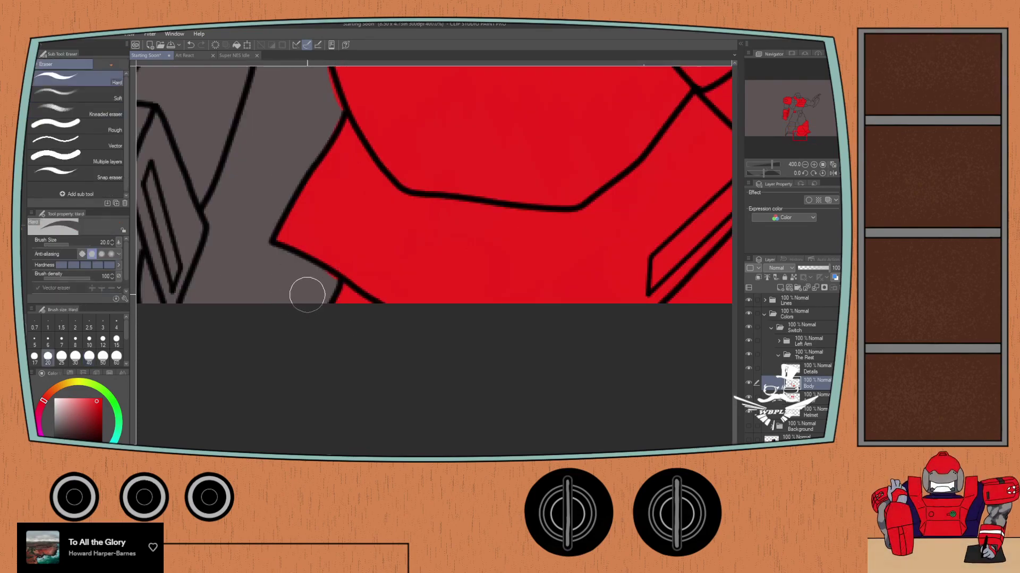
pyautogui.moveTo(317, 279); pyautogui.dragTo(315, 316)
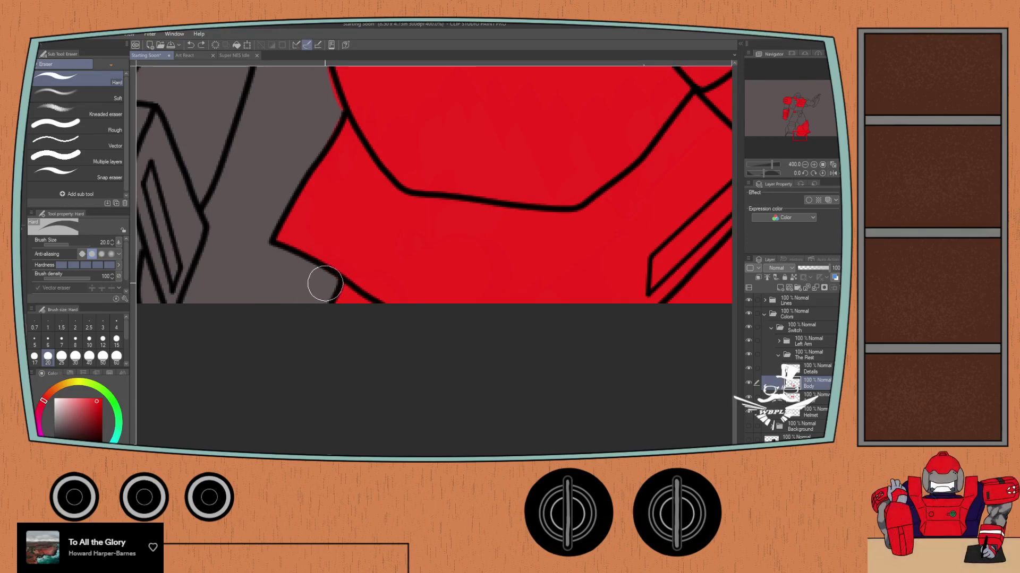
pyautogui.moveTo(310, 298); pyautogui.dragTo(460, 314)
# Step: Paint the outer side of the left leg's calf and the adjoining ankle armour red with the size 40 Oil paint brush
pyautogui.press('b')
pyautogui.scroll(-2, 368, 298)
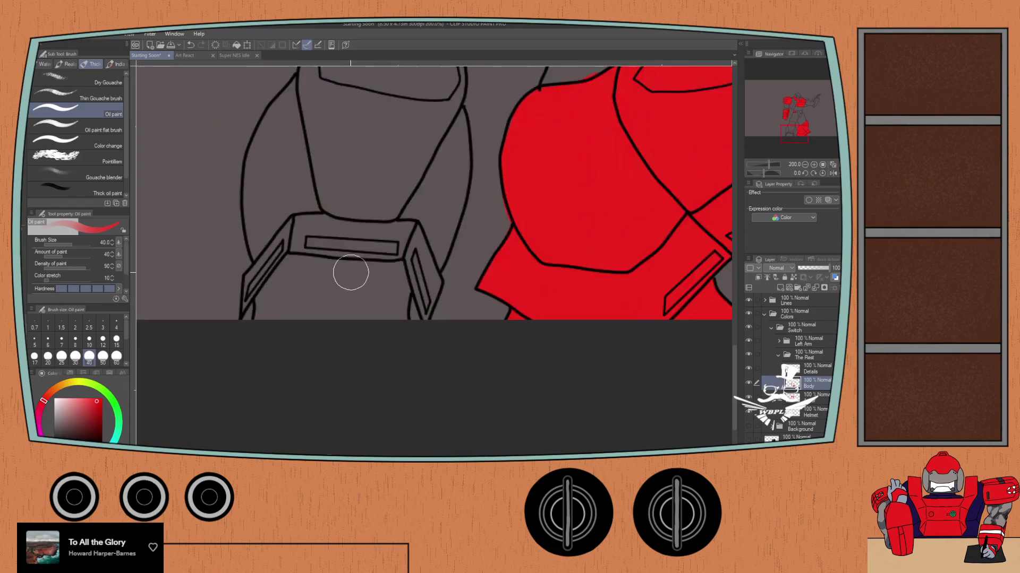
pyautogui.moveTo(329, 211); pyautogui.dragTo(321, 300)
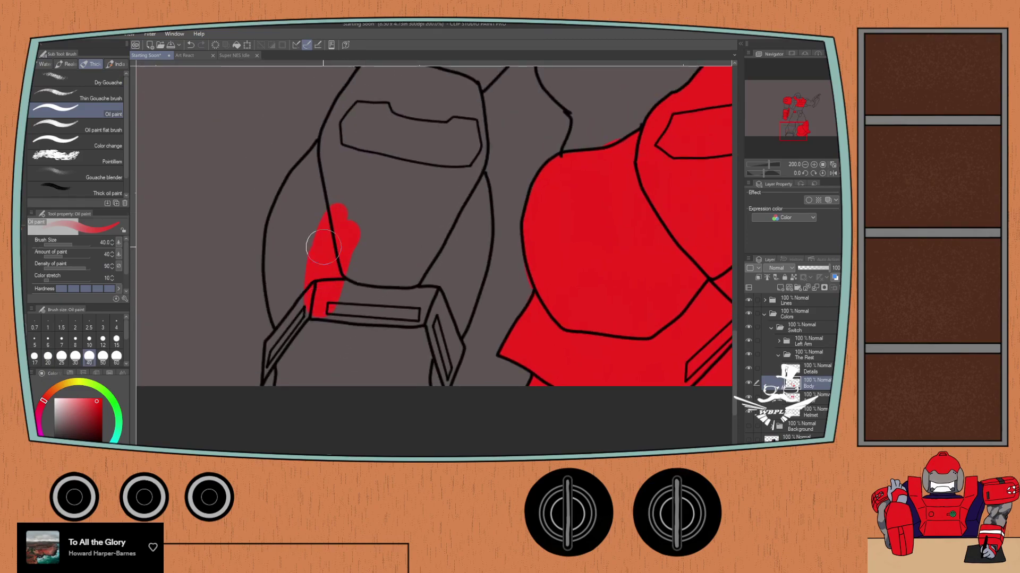
pyautogui.moveTo(323, 247); pyautogui.dragTo(288, 317)
pyautogui.moveTo(284, 269)
pyautogui.mouseDown()
pyautogui.moveTo(317, 200)
pyautogui.moveTo(282, 288)
pyautogui.moveTo(297, 215)
pyautogui.moveTo(282, 264)
pyautogui.moveTo(286, 231)
pyautogui.moveTo(326, 175)
pyautogui.moveTo(284, 222)
pyautogui.moveTo(327, 160)
pyautogui.mouseUp()
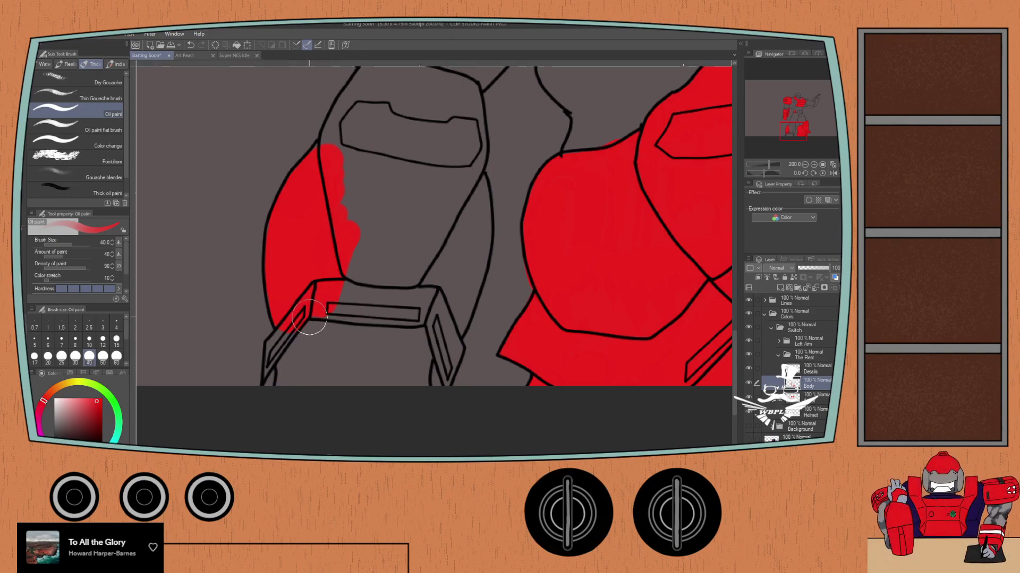
pyautogui.moveTo(309, 317); pyautogui.dragTo(294, 329)
# Step: Fill the rest of the left leg's ankle armour, inner calf, shin and knee armour and the area below the ankle with red
pyautogui.moveTo(276, 365)
pyautogui.mouseDown()
pyautogui.moveTo(319, 291)
pyautogui.moveTo(328, 311)
pyautogui.moveTo(339, 304)
pyautogui.moveTo(356, 321)
pyautogui.moveTo(362, 383)
pyautogui.moveTo(385, 378)
pyautogui.moveTo(414, 328)
pyautogui.moveTo(425, 365)
pyautogui.moveTo(413, 399)
pyautogui.moveTo(437, 315)
pyautogui.moveTo(440, 380)
pyautogui.moveTo(448, 335)
pyautogui.moveTo(437, 319)
pyautogui.moveTo(413, 328)
pyautogui.moveTo(454, 317)
pyautogui.moveTo(470, 192)
pyautogui.moveTo(476, 229)
pyautogui.mouseUp()
pyautogui.moveTo(456, 308)
pyautogui.mouseDown()
pyautogui.moveTo(429, 295)
pyautogui.moveTo(427, 271)
pyautogui.moveTo(400, 291)
pyautogui.moveTo(377, 254)
pyautogui.moveTo(352, 290)
pyautogui.moveTo(340, 214)
pyautogui.moveTo(349, 170)
pyautogui.moveTo(418, 202)
pyautogui.mouseUp()
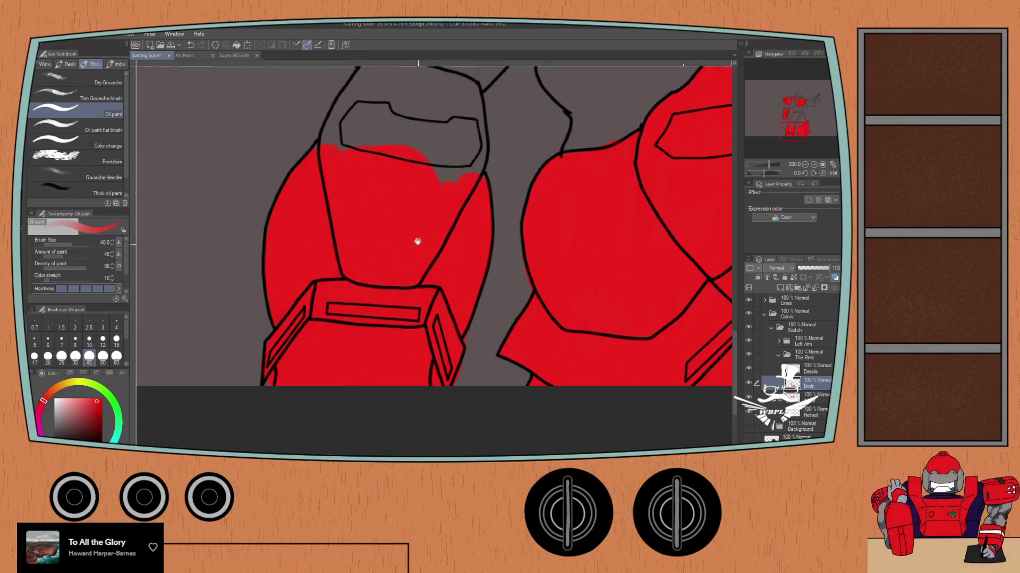
pyautogui.scroll(4, 416, 239)
pyautogui.moveTo(367, 260)
pyautogui.mouseDown()
pyautogui.moveTo(336, 290)
pyautogui.moveTo(319, 284)
pyautogui.moveTo(365, 210)
pyautogui.moveTo(440, 223)
pyautogui.moveTo(457, 263)
pyautogui.moveTo(434, 336)
pyautogui.moveTo(446, 263)
pyautogui.moveTo(404, 242)
pyautogui.moveTo(358, 268)
pyautogui.moveTo(446, 325)
pyautogui.mouseUp()
pyautogui.scroll(2, 444, 296)
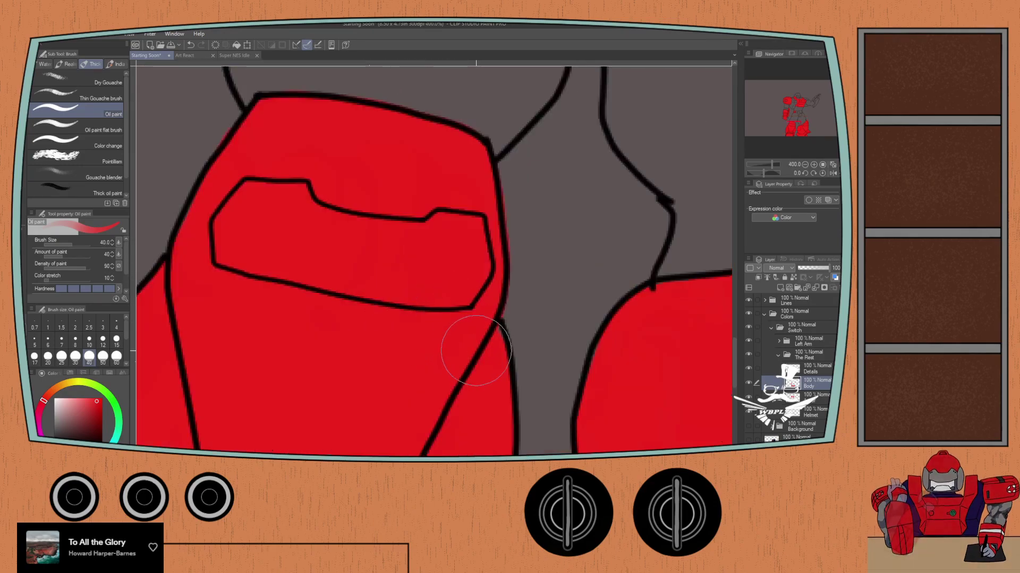
# Step: Set the Hard eraser to size 10 and erase the thin red spill along the left leg's knee armour outline
pyautogui.press('e')
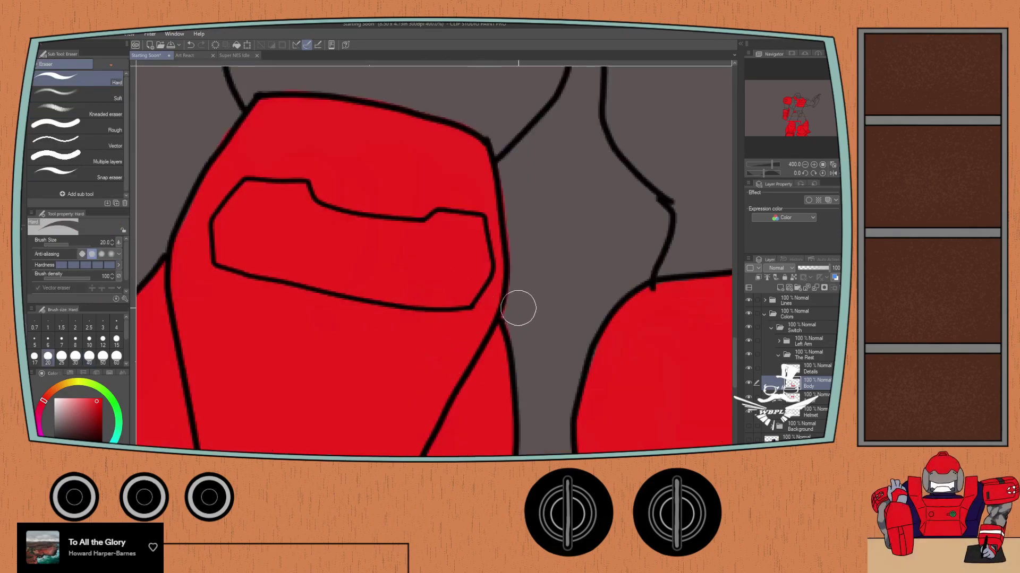
pyautogui.click(89, 343)
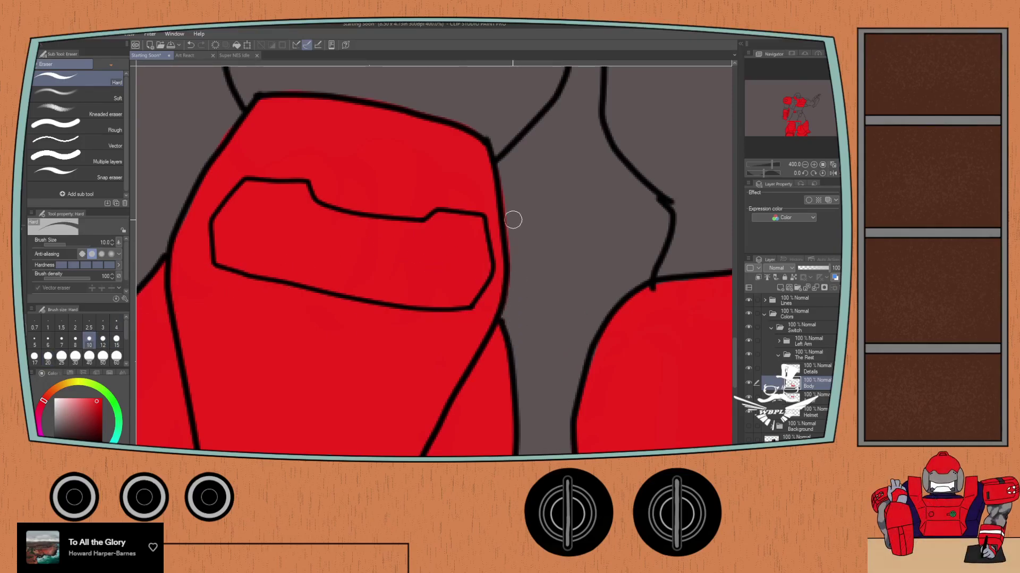
pyautogui.moveTo(512, 267); pyautogui.dragTo(509, 307)
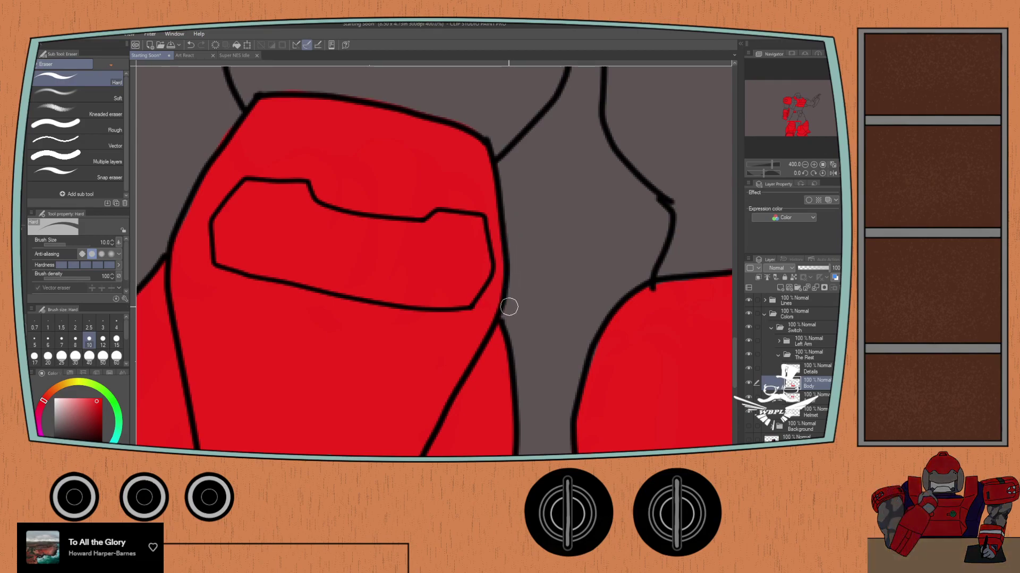
pyautogui.moveTo(493, 272); pyautogui.dragTo(582, 288)
pyautogui.moveTo(462, 287); pyautogui.dragTo(554, 292)
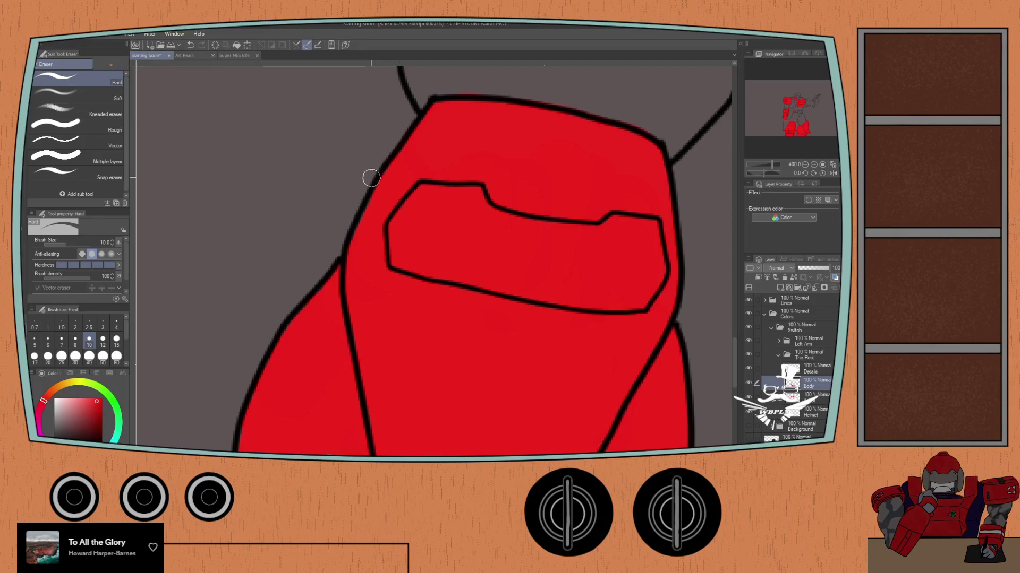
pyautogui.moveTo(431, 104); pyautogui.dragTo(407, 114)
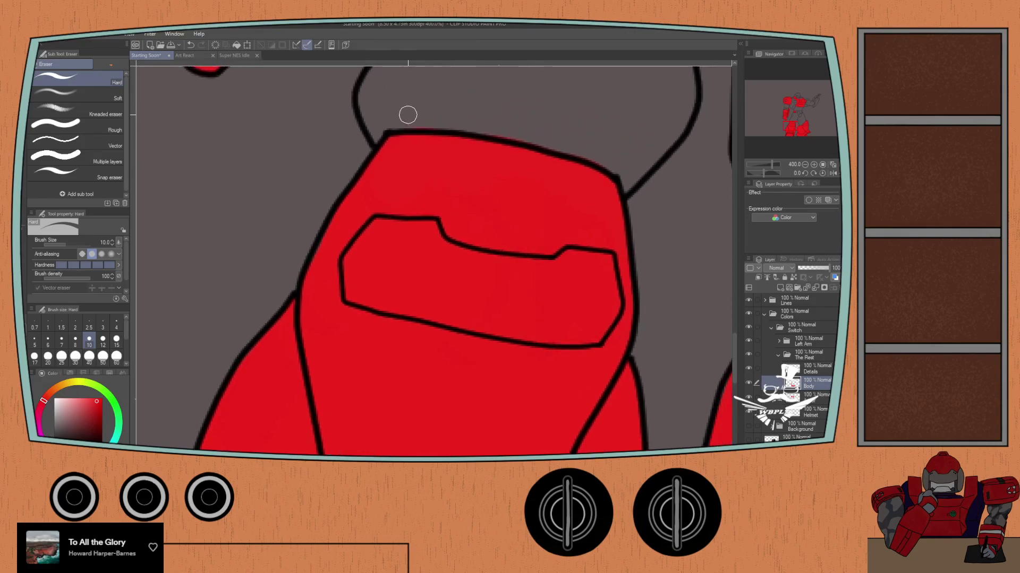
pyautogui.moveTo(325, 188); pyautogui.dragTo(262, 152)
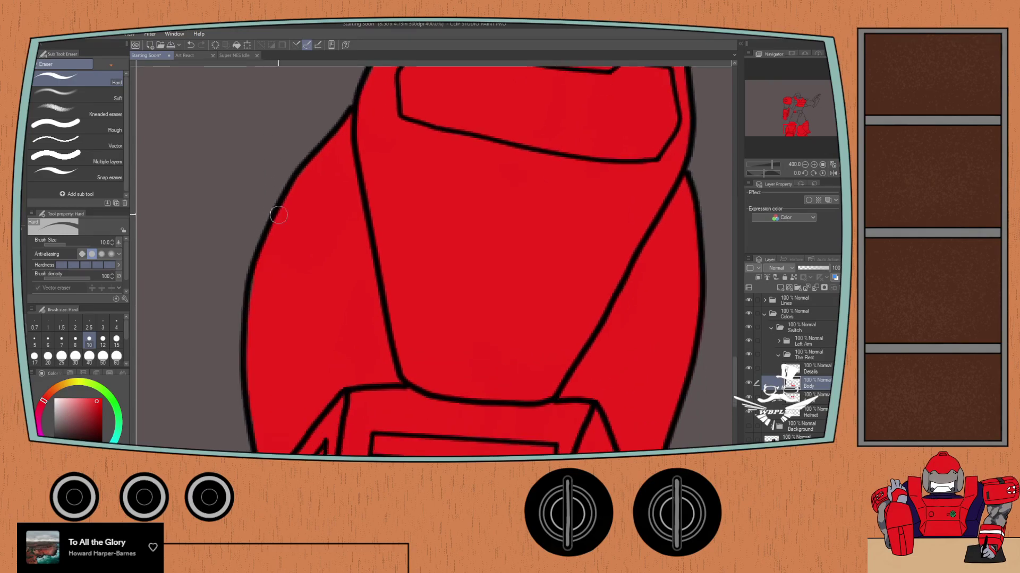
# Step: Touch up the red on the left leg's calf and ankle armour and erase the spill in the gaps and edges around the ankle flaps
pyautogui.press('b')
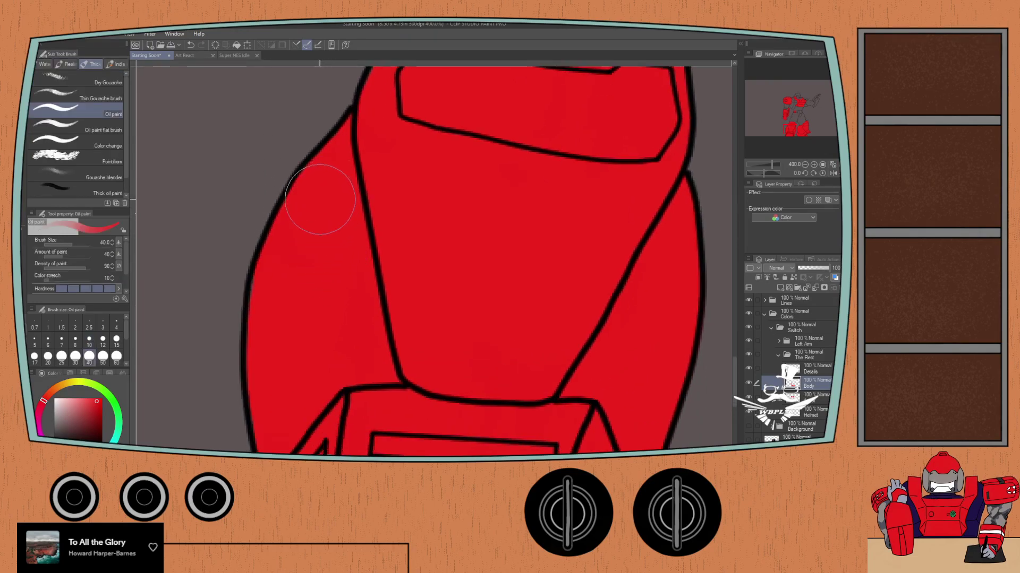
pyautogui.moveTo(296, 296); pyautogui.dragTo(306, 246)
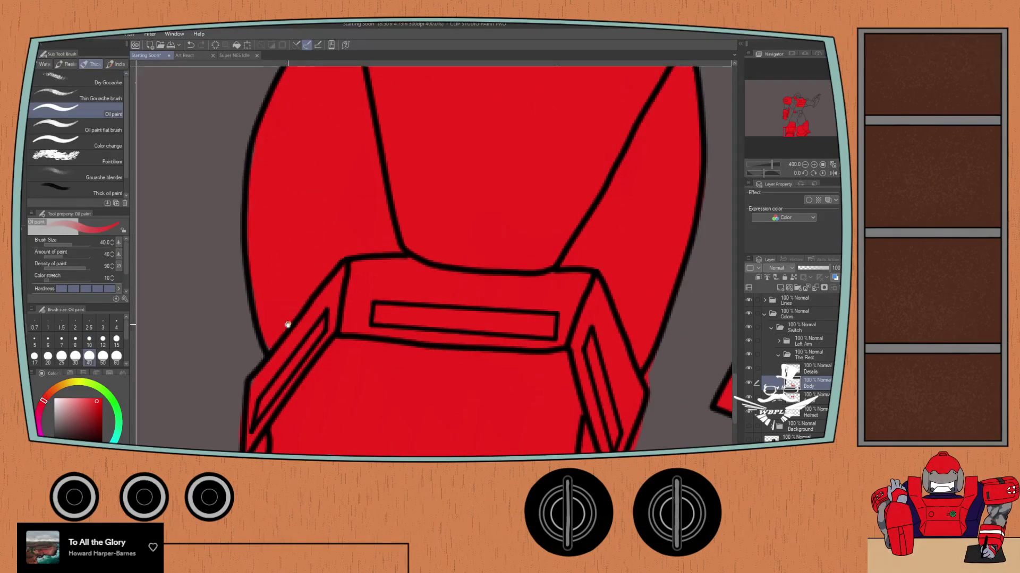
pyautogui.moveTo(268, 330)
pyautogui.mouseDown()
pyautogui.moveTo(257, 375)
pyautogui.moveTo(269, 410)
pyautogui.mouseUp()
pyautogui.press('e')
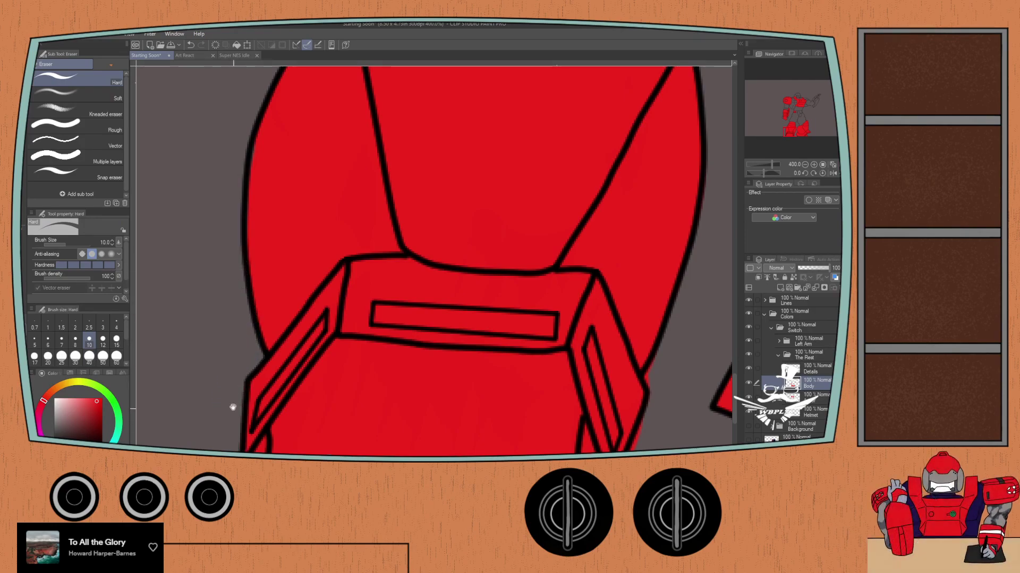
pyautogui.moveTo(230, 407); pyautogui.dragTo(238, 256)
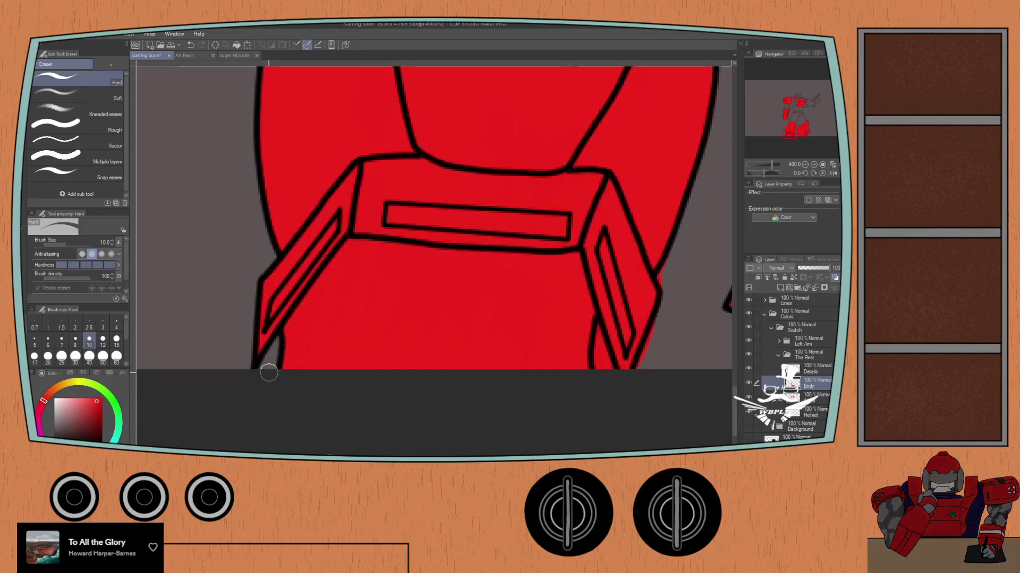
pyautogui.press('b')
pyautogui.moveTo(250, 354)
pyautogui.mouseDown()
pyautogui.moveTo(234, 348)
pyautogui.moveTo(245, 350)
pyautogui.moveTo(243, 326)
pyautogui.moveTo(245, 372)
pyautogui.mouseUp()
pyautogui.press('e')
pyautogui.hscroll(4, 544, 247)
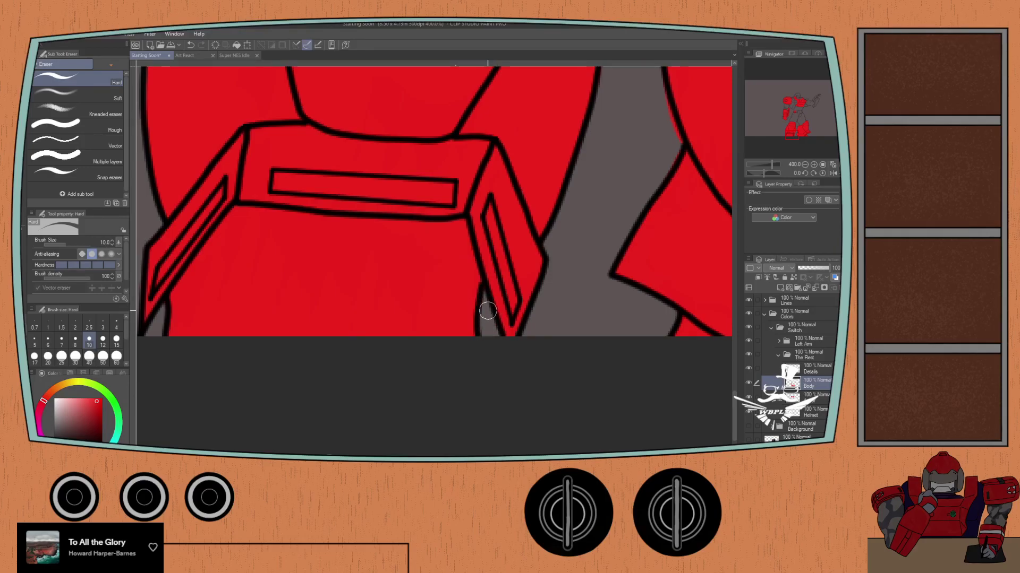
# Step: Examine the red fill on both legs along the calf and knee armour outlines for gaps and spills
pyautogui.scroll(5, 495, 362)
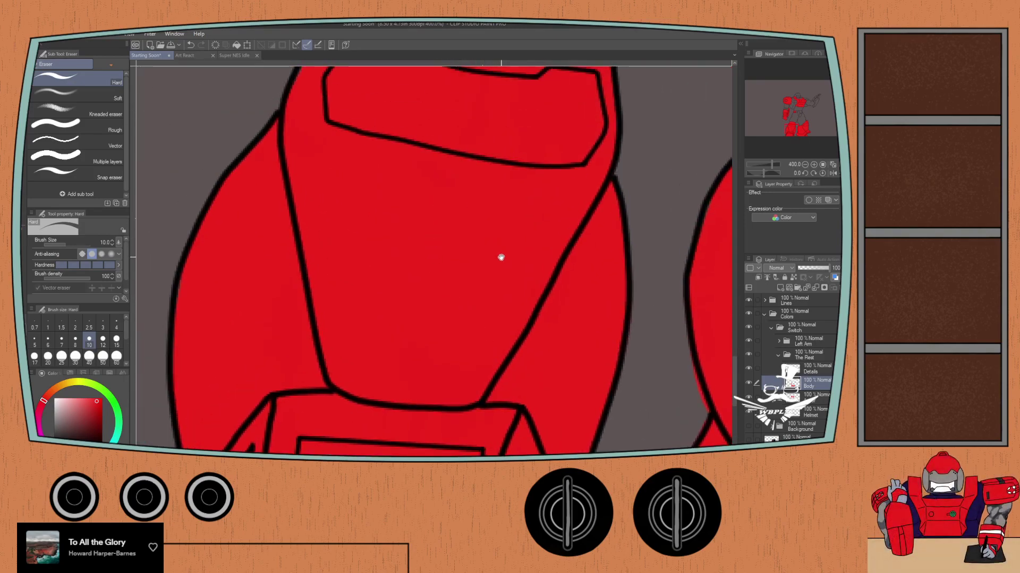
pyautogui.scroll(-2, 493, 259)
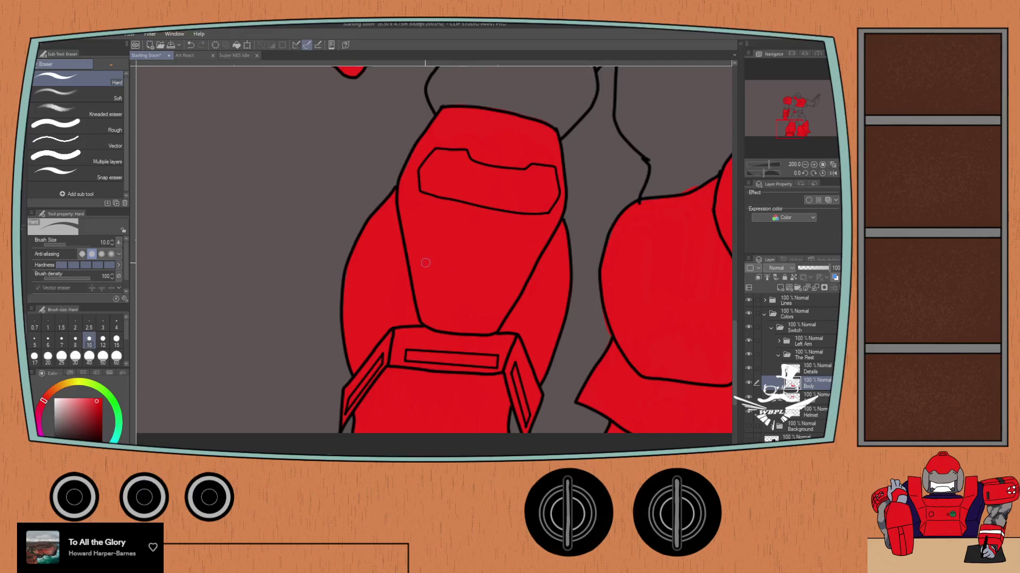
pyautogui.scroll(2, 425, 241)
pyautogui.press('b')
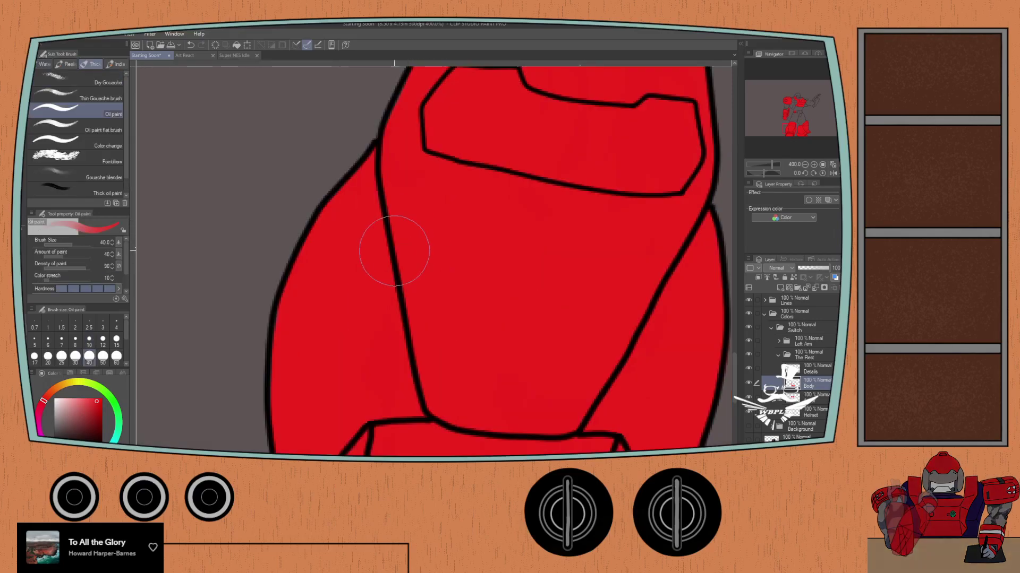
pyautogui.scroll(2, 391, 246)
pyautogui.scroll(5, 393, 348)
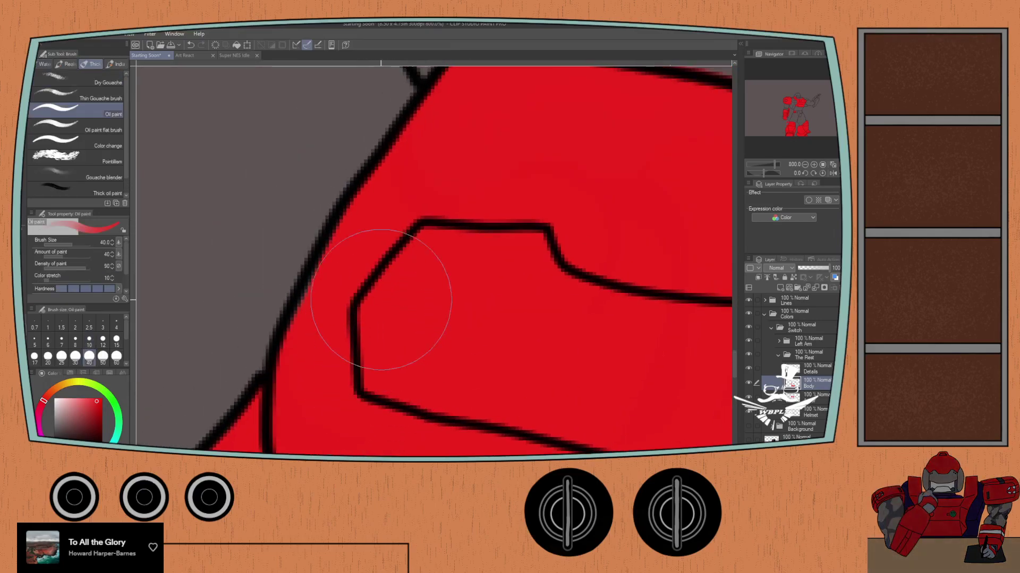
pyautogui.scroll(-2, 390, 321)
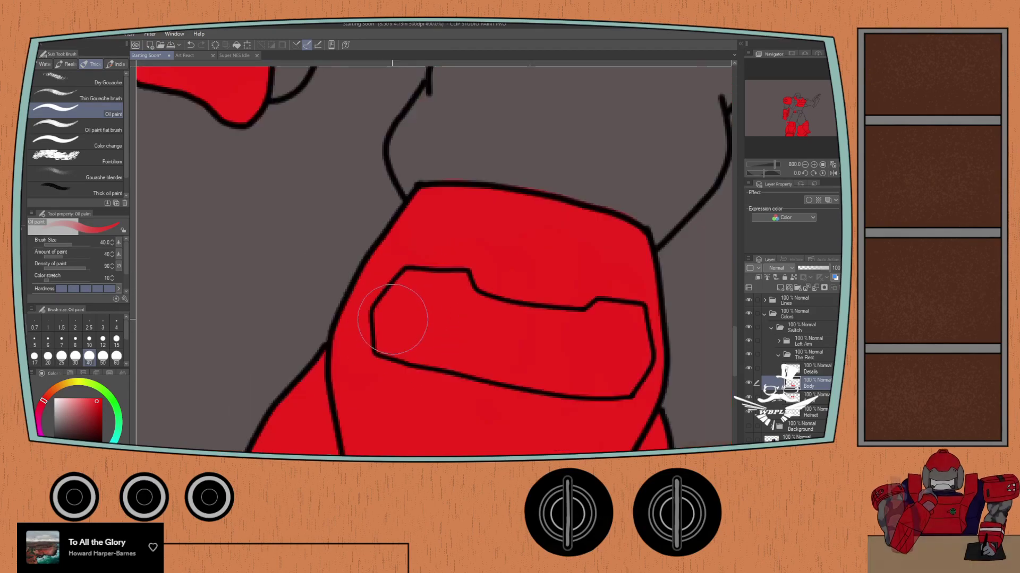
pyautogui.moveTo(405, 316); pyautogui.dragTo(319, 243)
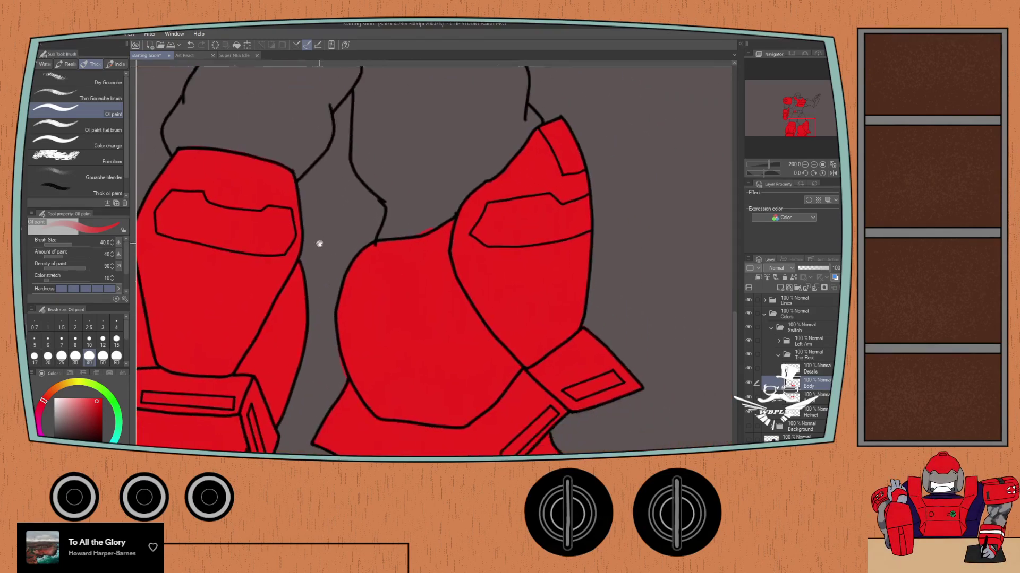
pyautogui.moveTo(431, 331); pyautogui.dragTo(412, 348)
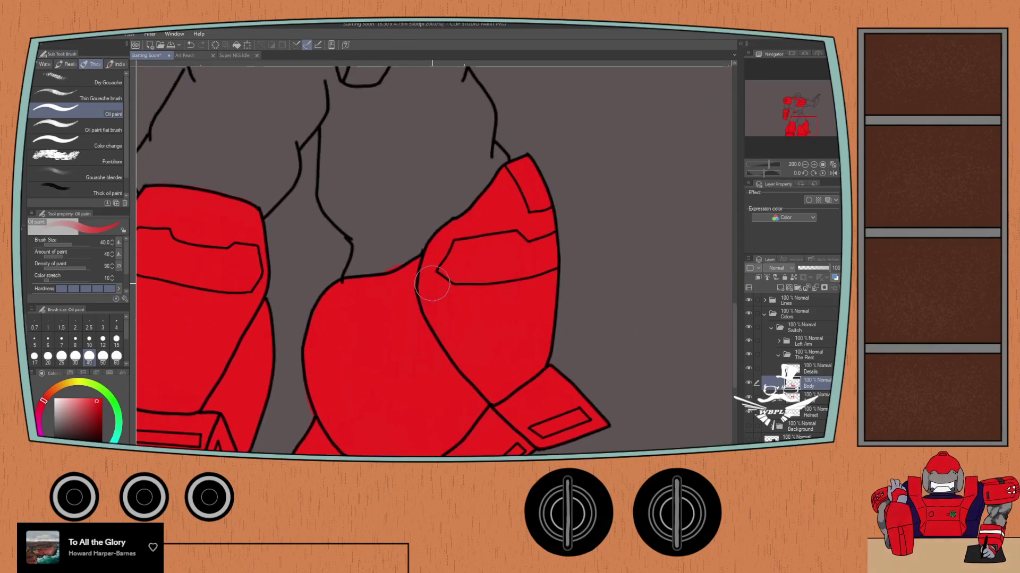
pyautogui.scroll(3, 427, 289)
pyautogui.scroll(-2, 426, 289)
pyautogui.scroll(2, 421, 341)
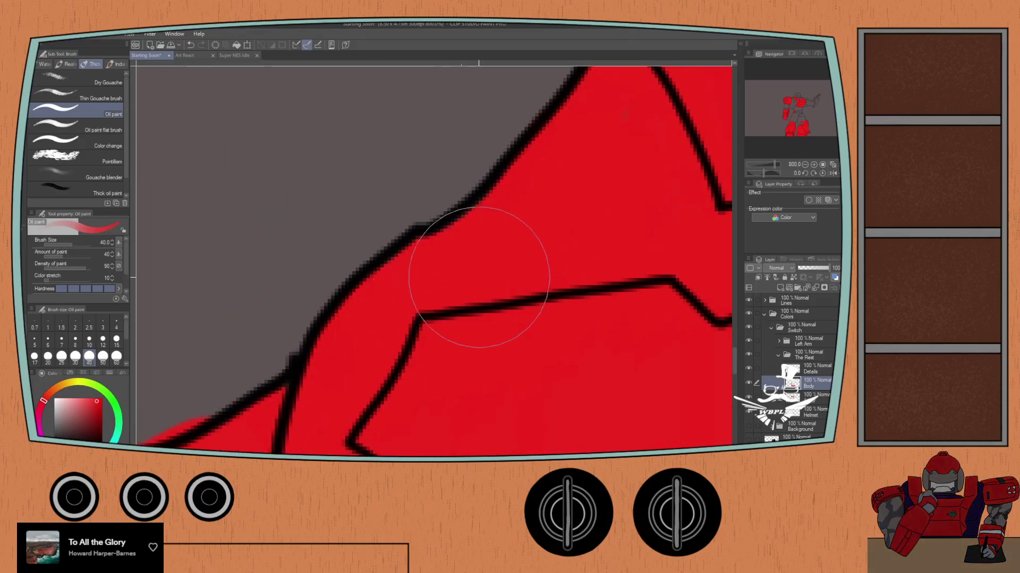
pyautogui.moveTo(387, 395); pyautogui.dragTo(448, 195)
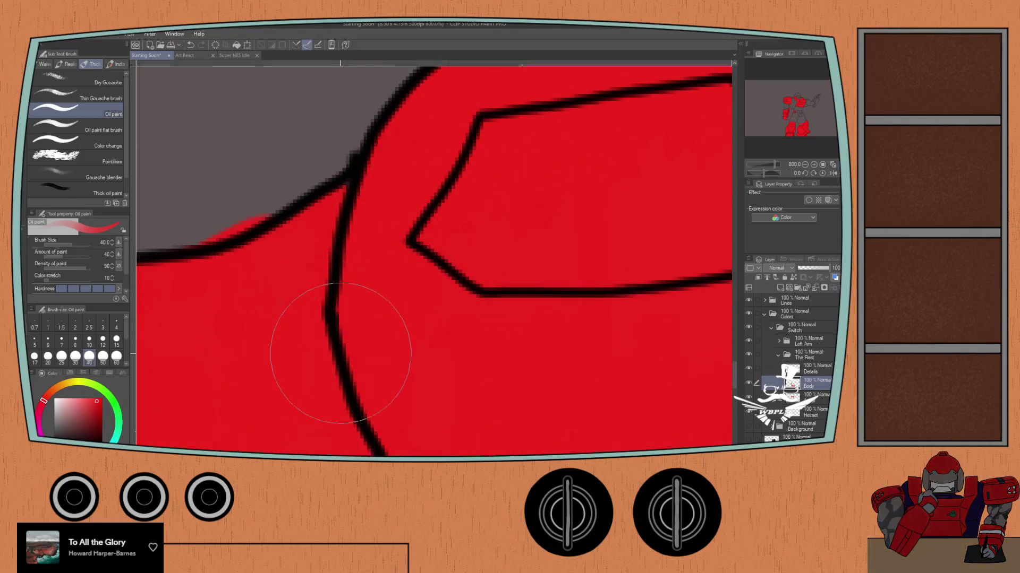
pyautogui.scroll(-2, 383, 298)
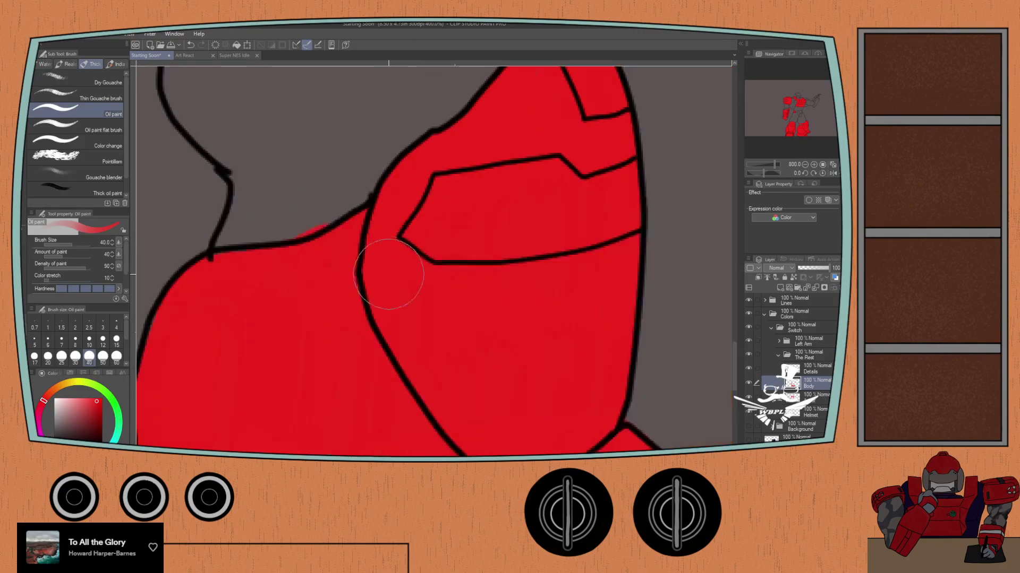
# Step: Inspect the outlines of the left leg's shin and ankle armour for leftover red spills
pyautogui.scroll(2, 387, 296)
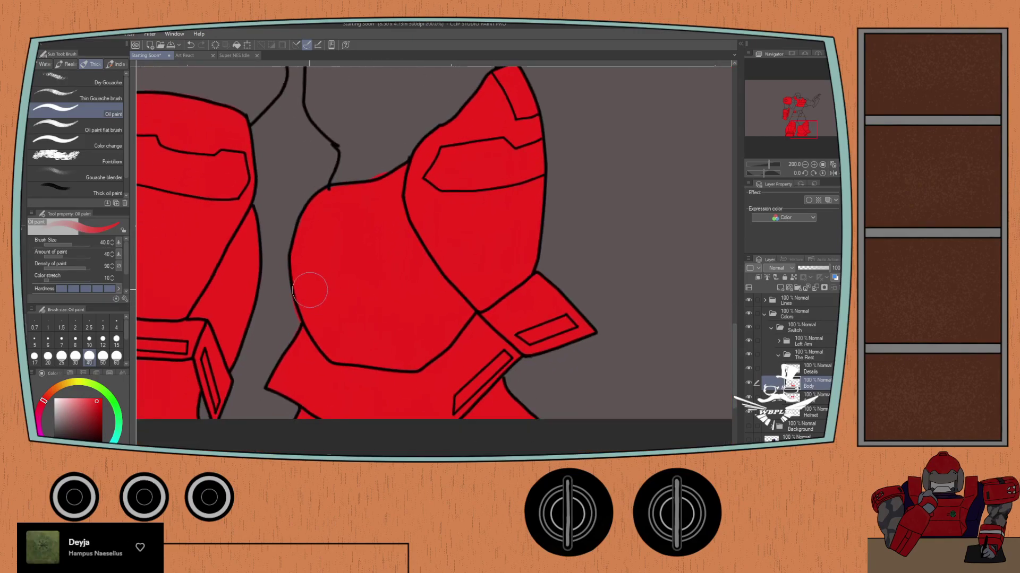
pyautogui.scroll(1, 288, 317)
pyautogui.press('e')
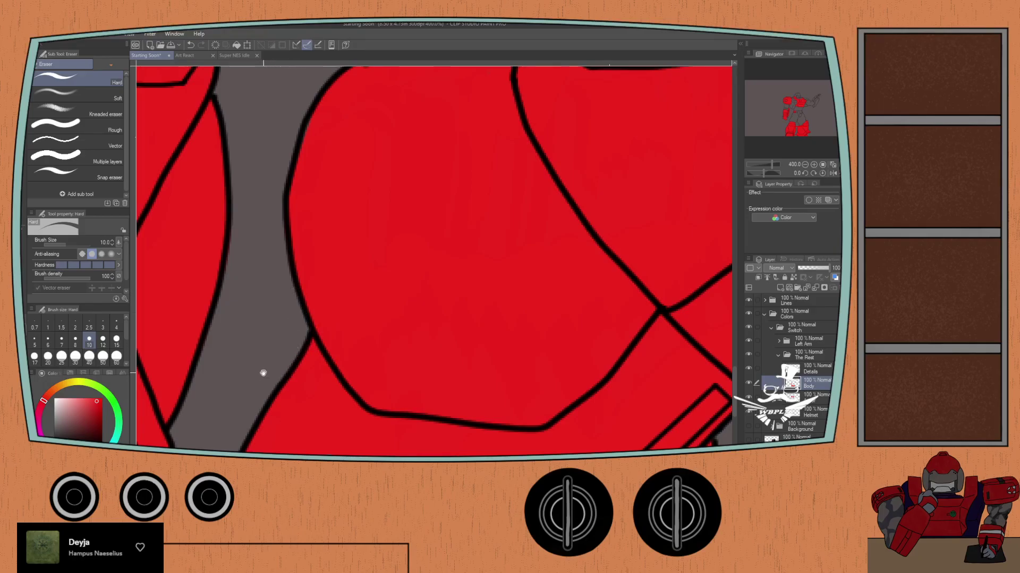
pyautogui.moveTo(263, 374); pyautogui.dragTo(305, 277)
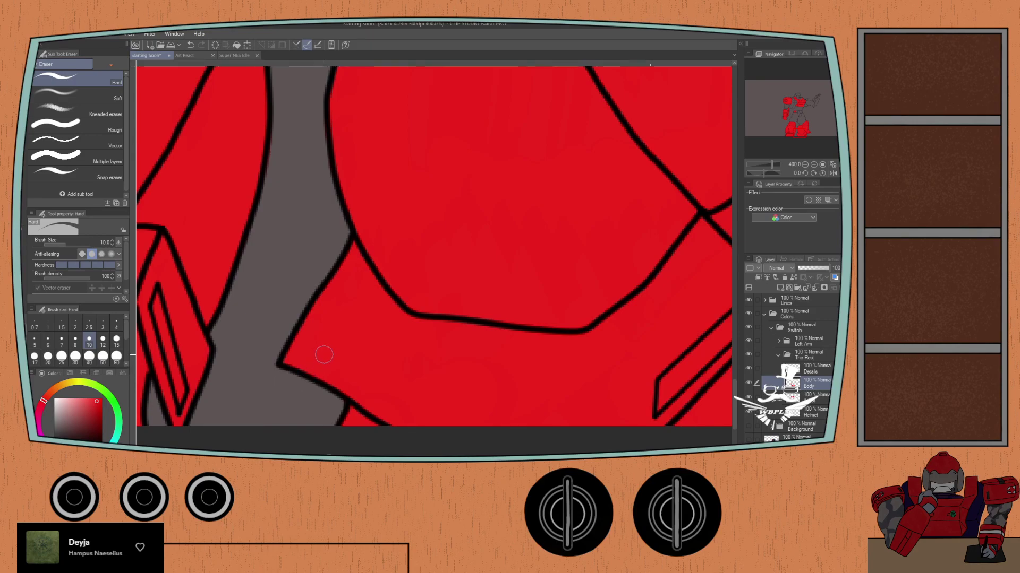
pyautogui.scroll(-4, 324, 354)
pyautogui.moveTo(353, 239); pyautogui.dragTo(355, 335)
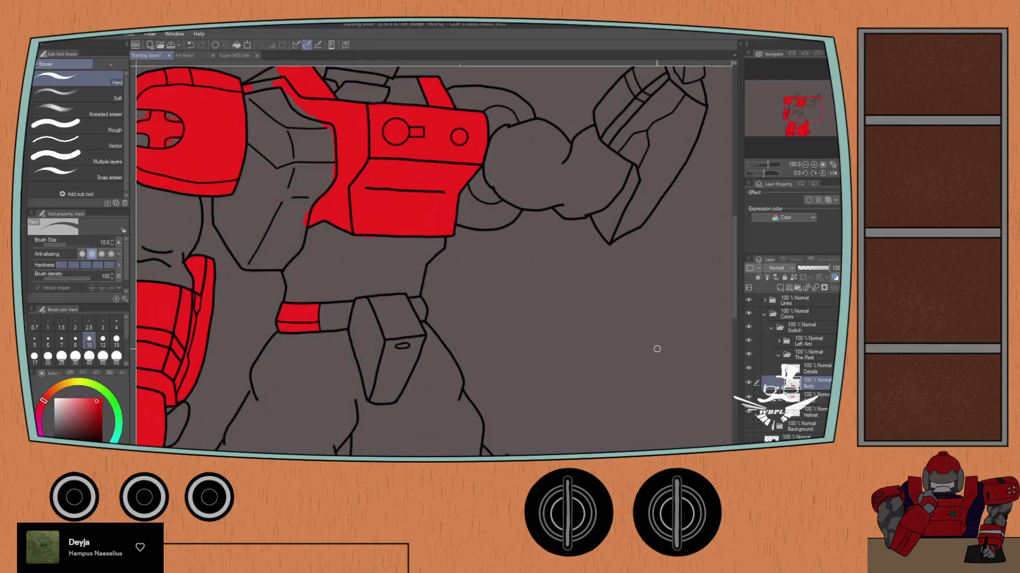
# Step: On the Helmet layer, fill the helmet's dome with red using the Oil paint brush at size 20
pyautogui.moveTo(424, 278); pyautogui.dragTo(459, 392)
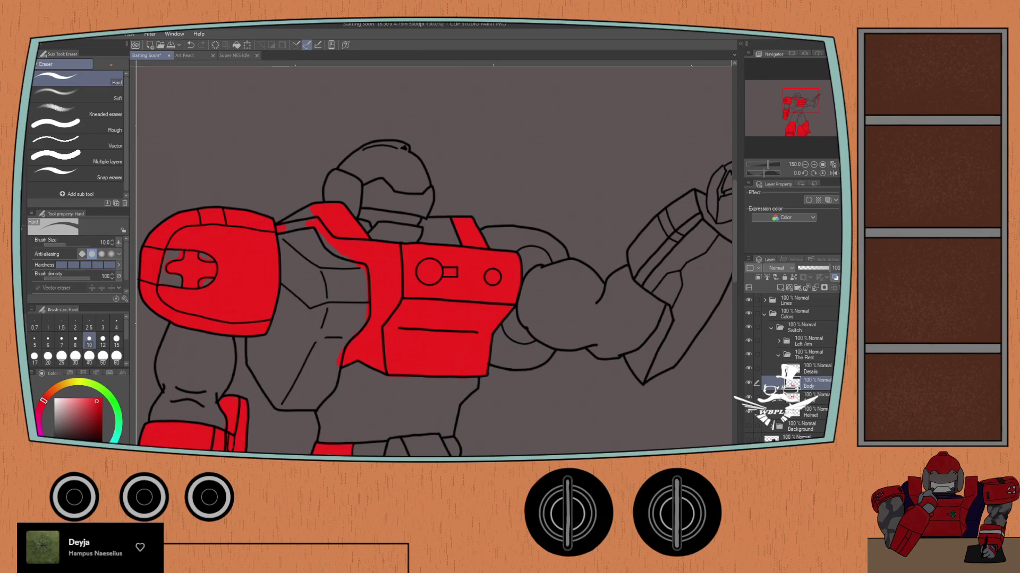
pyautogui.click(806, 413)
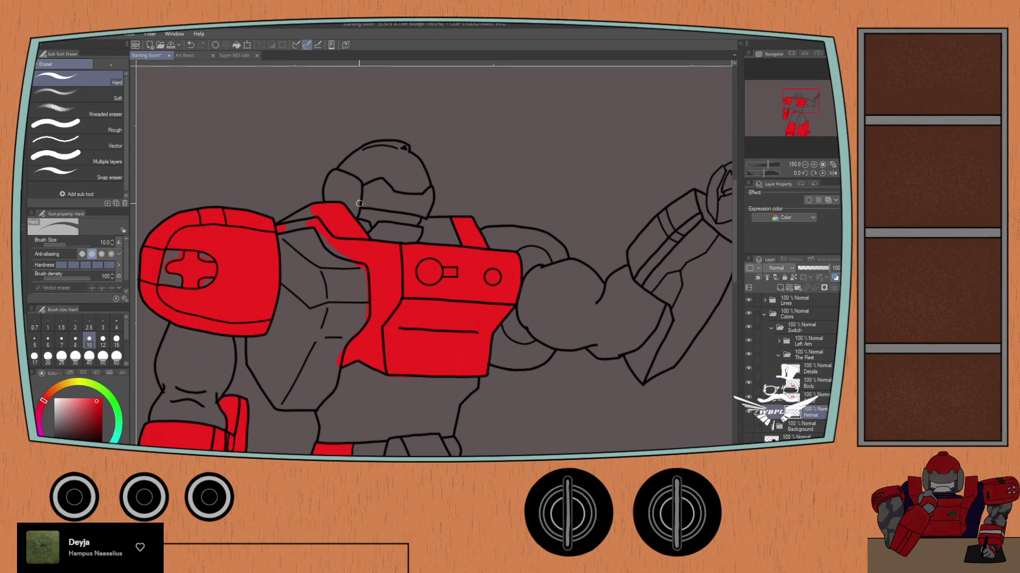
pyautogui.scroll(4, 344, 185)
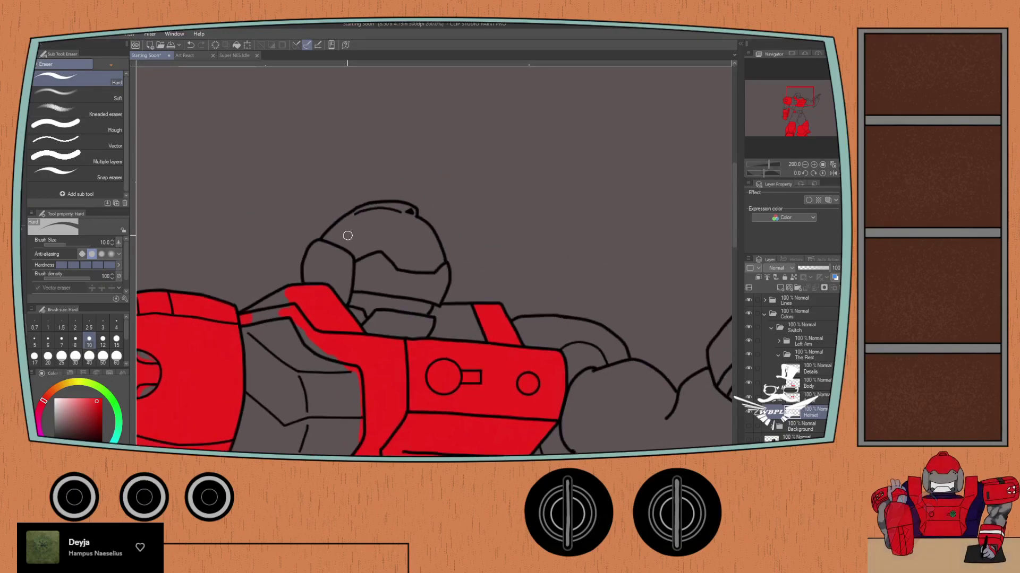
pyautogui.press('b')
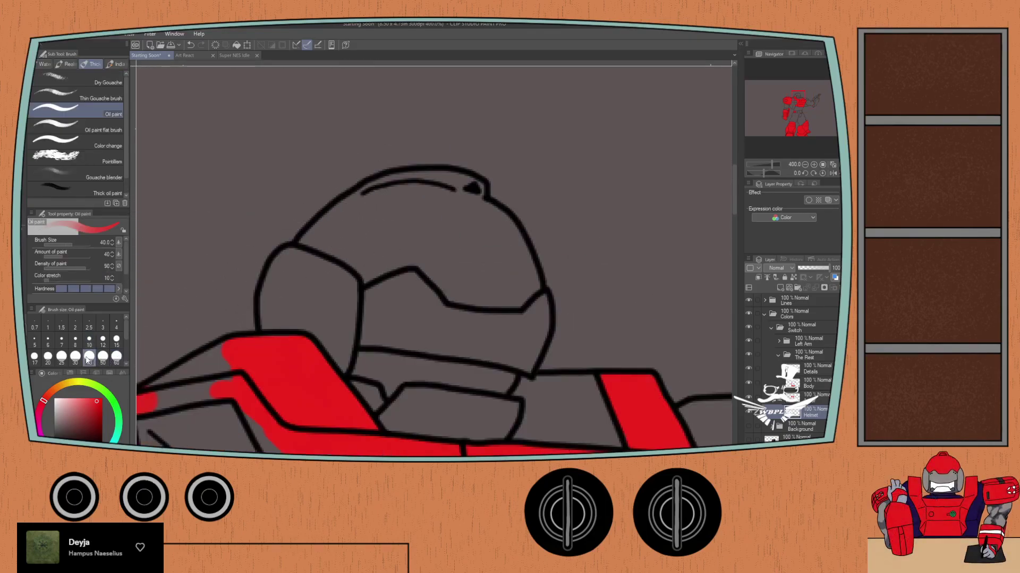
pyautogui.click(48, 357)
pyautogui.moveTo(335, 237)
pyautogui.mouseDown()
pyautogui.moveTo(365, 279)
pyautogui.moveTo(402, 259)
pyautogui.moveTo(363, 261)
pyautogui.moveTo(308, 239)
pyautogui.moveTo(365, 201)
pyautogui.moveTo(414, 189)
pyautogui.moveTo(375, 199)
pyautogui.moveTo(391, 188)
pyautogui.moveTo(472, 194)
pyautogui.moveTo(370, 216)
pyautogui.moveTo(354, 232)
pyautogui.moveTo(392, 225)
pyautogui.moveTo(367, 240)
pyautogui.moveTo(425, 255)
pyautogui.mouseUp()
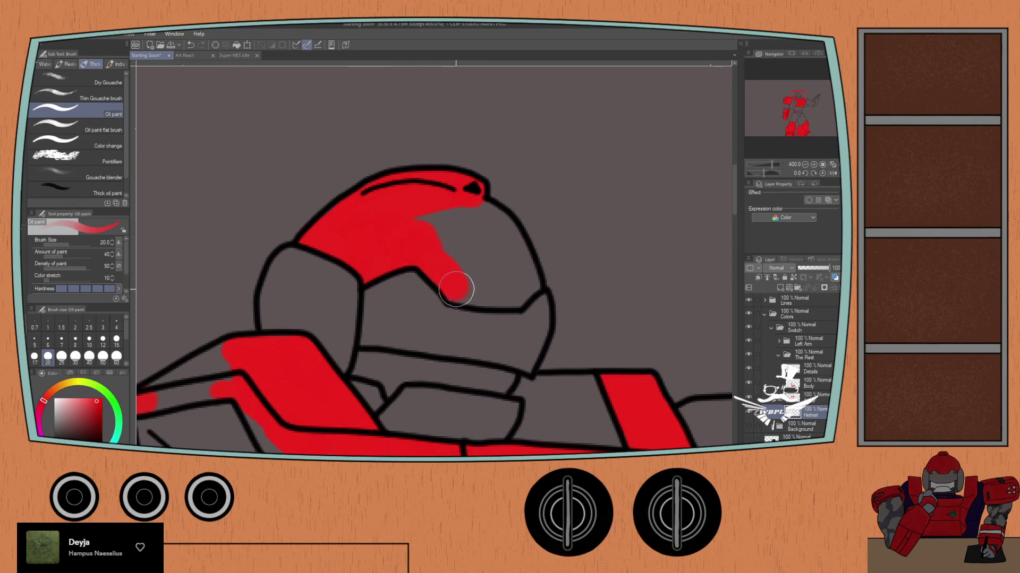
pyautogui.moveTo(461, 290)
pyautogui.mouseDown()
pyautogui.moveTo(511, 294)
pyautogui.moveTo(527, 279)
pyautogui.moveTo(505, 235)
pyautogui.moveTo(465, 205)
pyautogui.moveTo(509, 240)
pyautogui.moveTo(481, 213)
pyautogui.moveTo(485, 244)
pyautogui.moveTo(429, 211)
pyautogui.moveTo(482, 272)
pyautogui.moveTo(424, 233)
pyautogui.mouseUp()
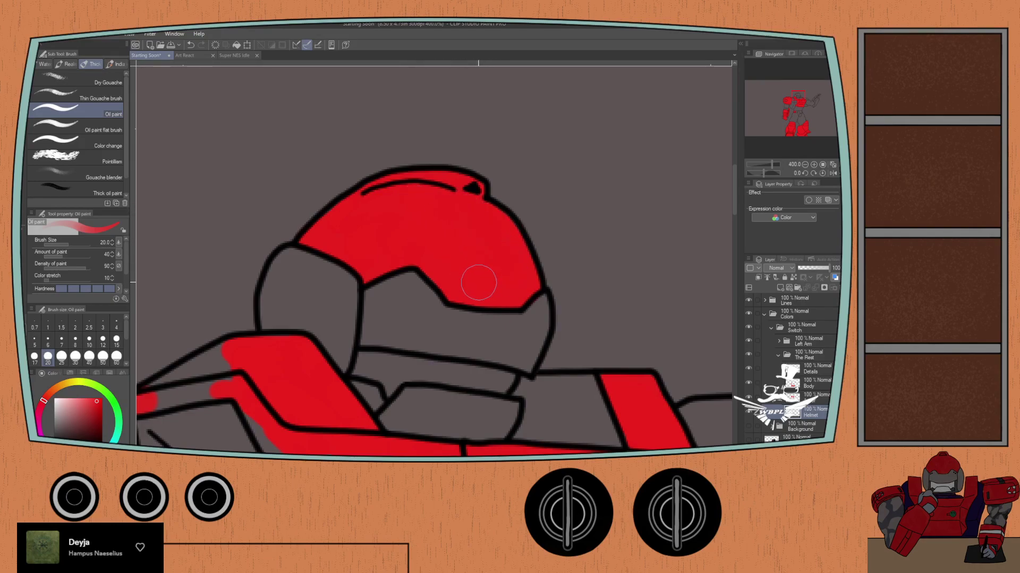
pyautogui.scroll(3, 448, 250)
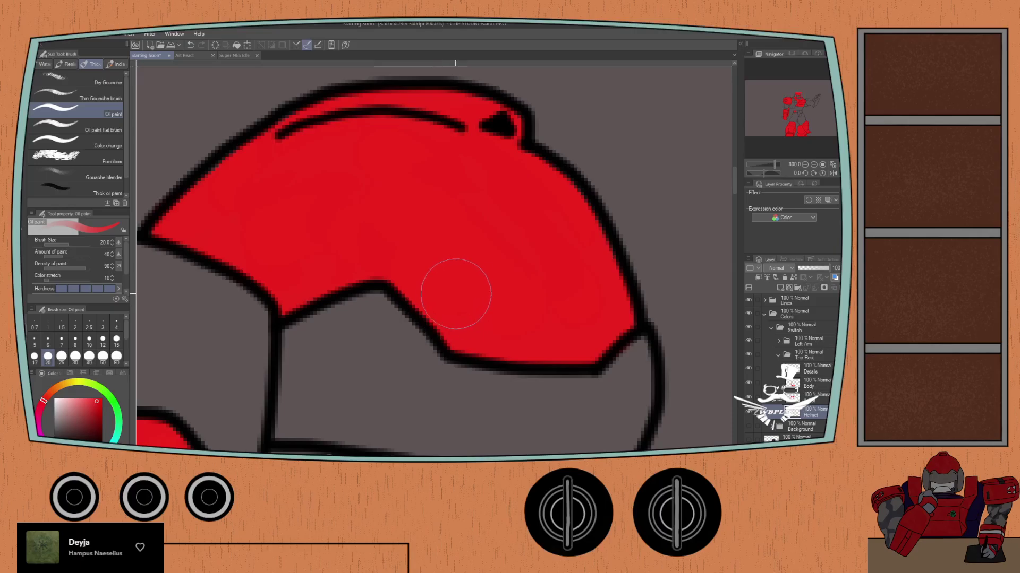
pyautogui.press('e')
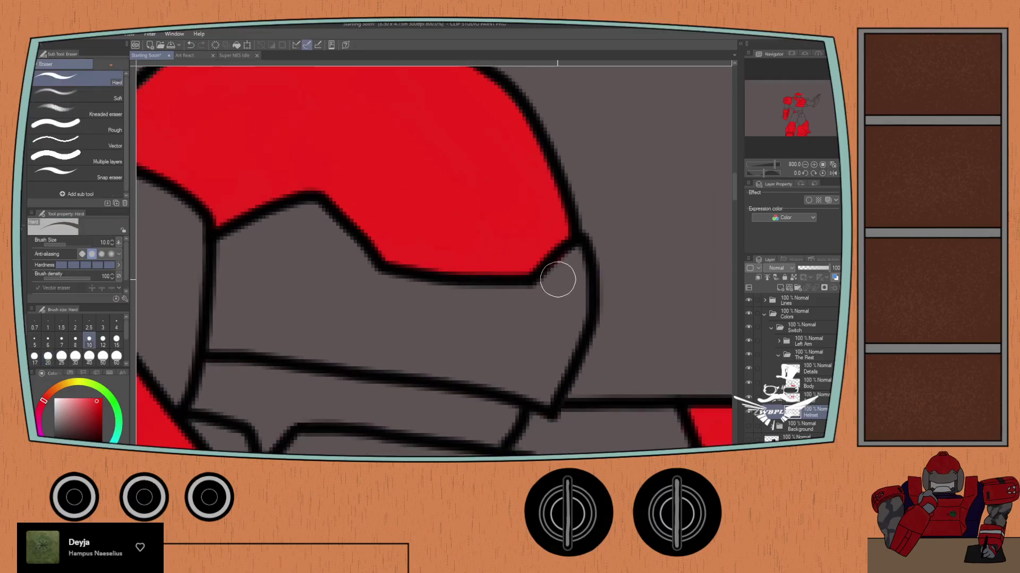
pyautogui.scroll(-5, 567, 264)
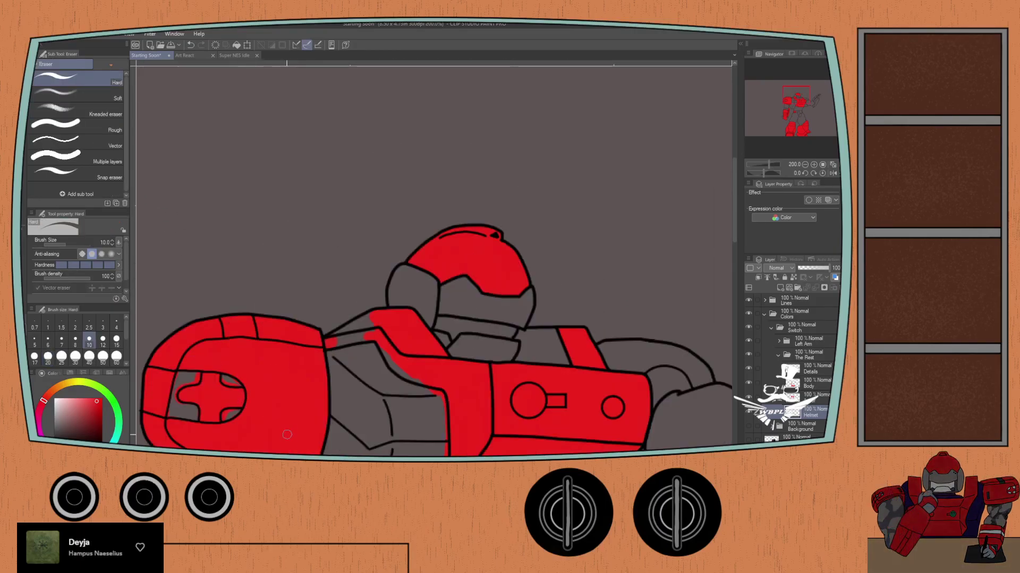
# Step: Consult the Art React drawing for the helmet's colours, and fill the helmet's ear guard and visor area with red
pyautogui.click(186, 55)
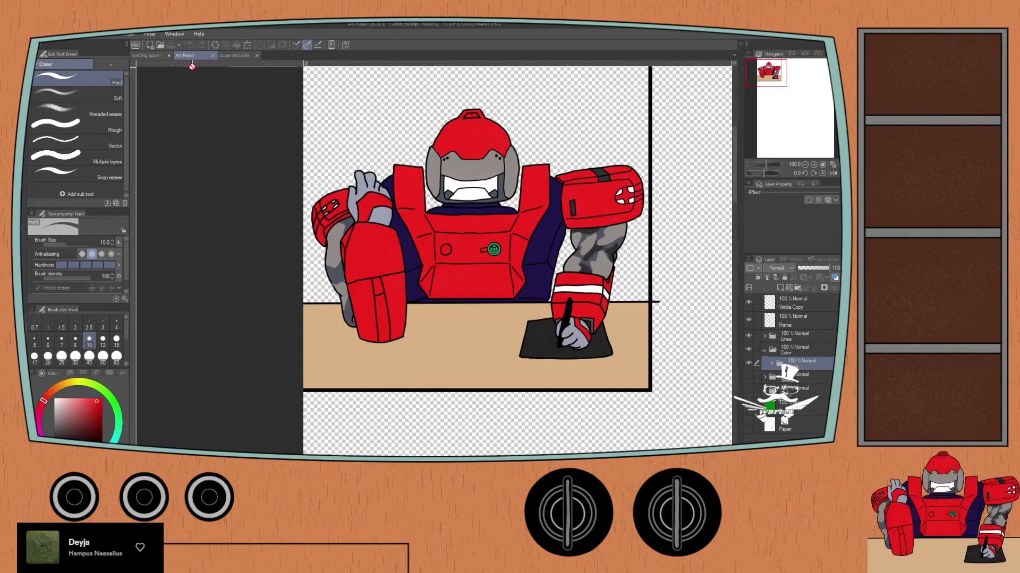
pyautogui.click(149, 56)
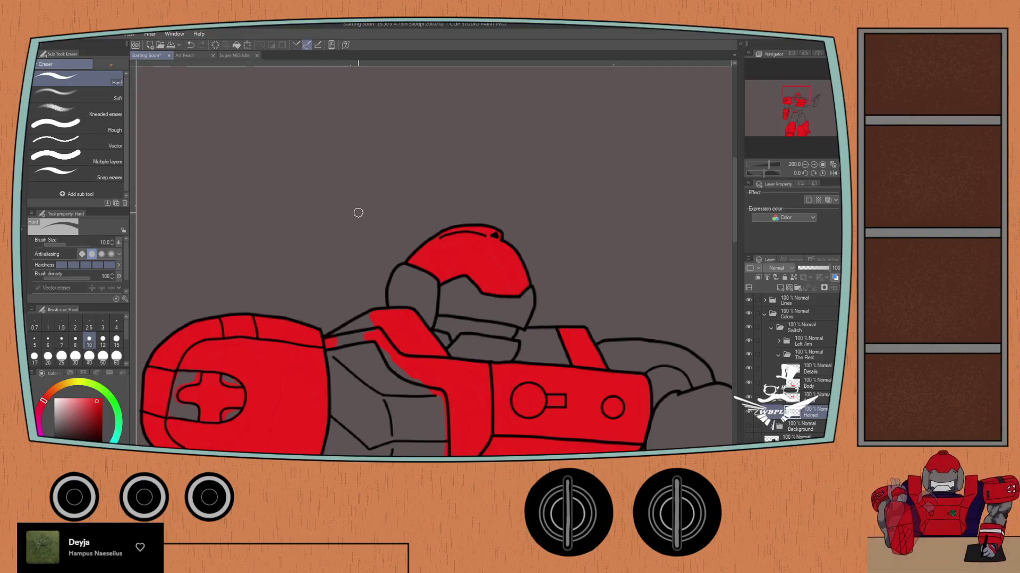
pyautogui.scroll(2, 357, 212)
pyautogui.moveTo(355, 357)
pyautogui.mouseDown()
pyautogui.moveTo(266, 221)
pyautogui.moveTo(228, 218)
pyautogui.mouseUp()
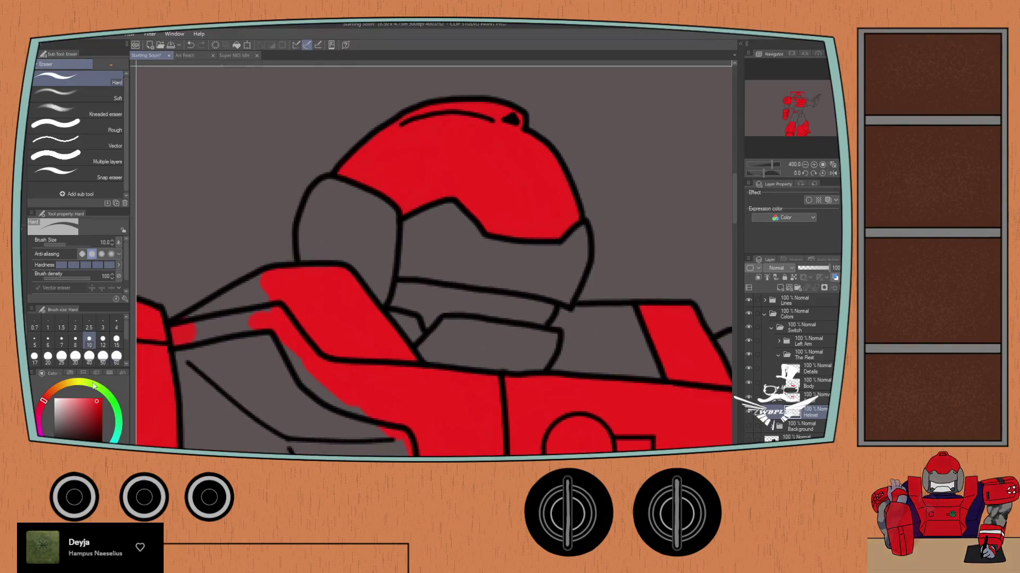
pyautogui.click(69, 374)
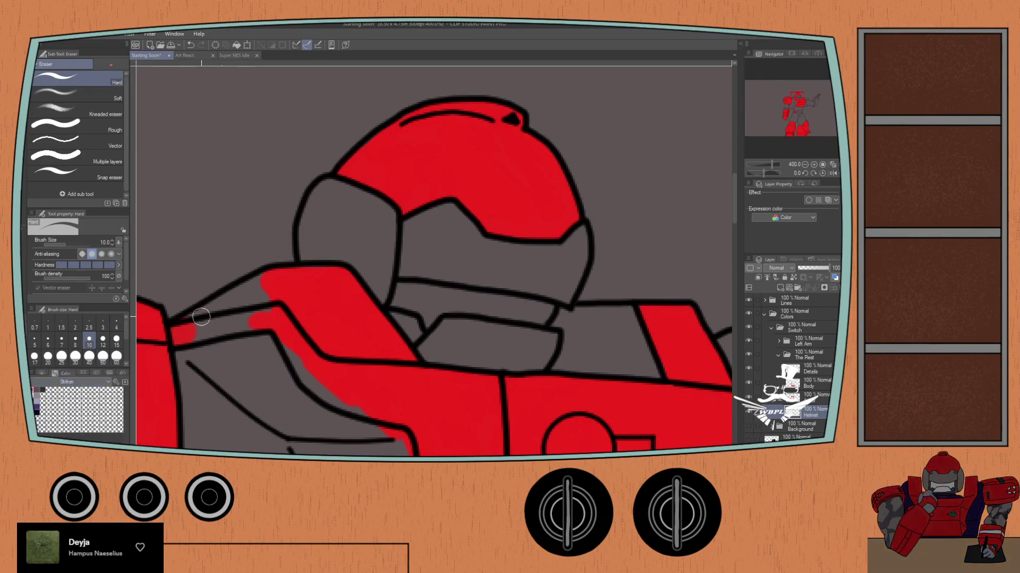
pyautogui.press('b')
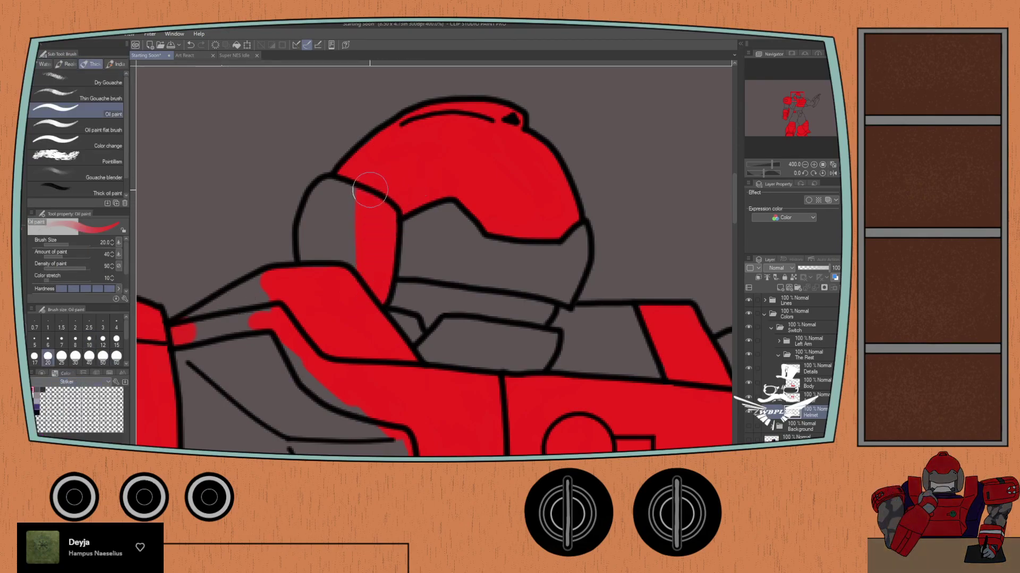
pyautogui.moveTo(370, 190)
pyautogui.mouseDown()
pyautogui.moveTo(347, 275)
pyautogui.moveTo(319, 250)
pyautogui.mouseUp()
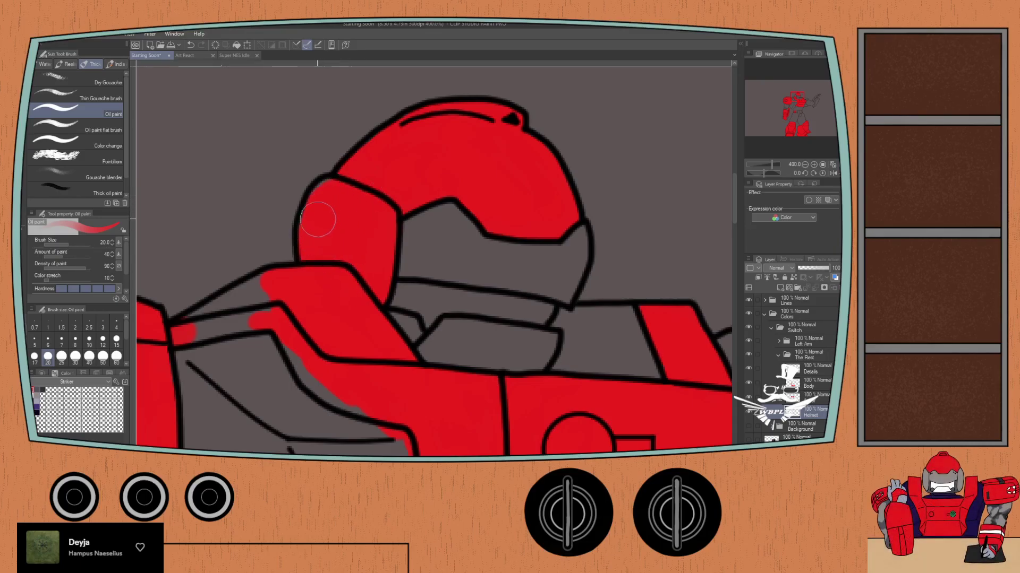
pyautogui.moveTo(330, 195)
pyautogui.mouseDown()
pyautogui.moveTo(342, 212)
pyautogui.moveTo(401, 222)
pyautogui.mouseUp()
pyautogui.moveTo(405, 265)
pyautogui.mouseDown()
pyautogui.moveTo(411, 237)
pyautogui.moveTo(429, 217)
pyautogui.moveTo(471, 224)
pyautogui.moveTo(475, 239)
pyautogui.moveTo(452, 257)
pyautogui.moveTo(461, 270)
pyautogui.moveTo(521, 276)
pyautogui.moveTo(508, 248)
pyautogui.moveTo(564, 243)
pyautogui.mouseUp()
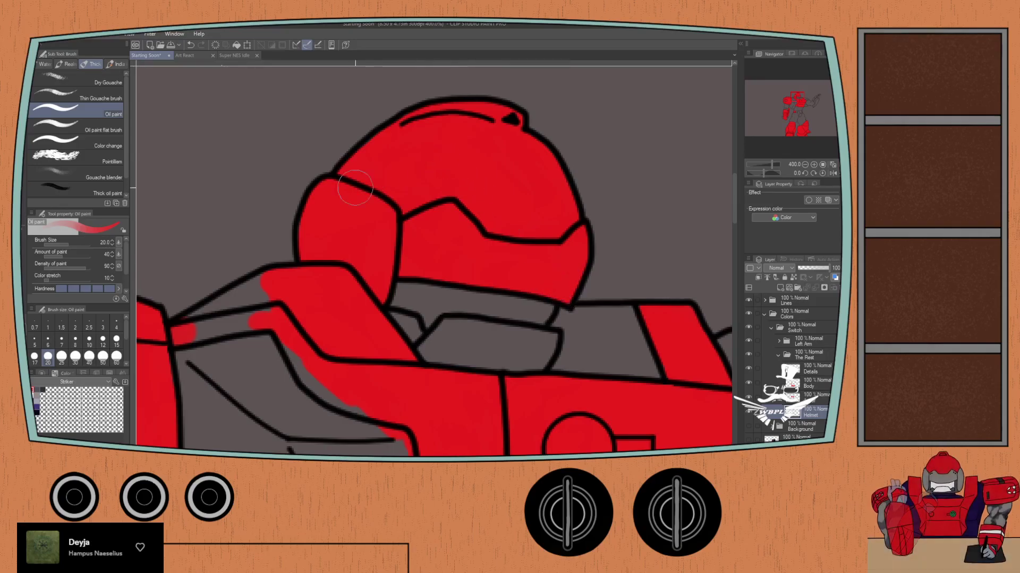
# Step: Paint the mouth area and chin guard below the visor white with the Oil paint brush
pyautogui.click(33, 391)
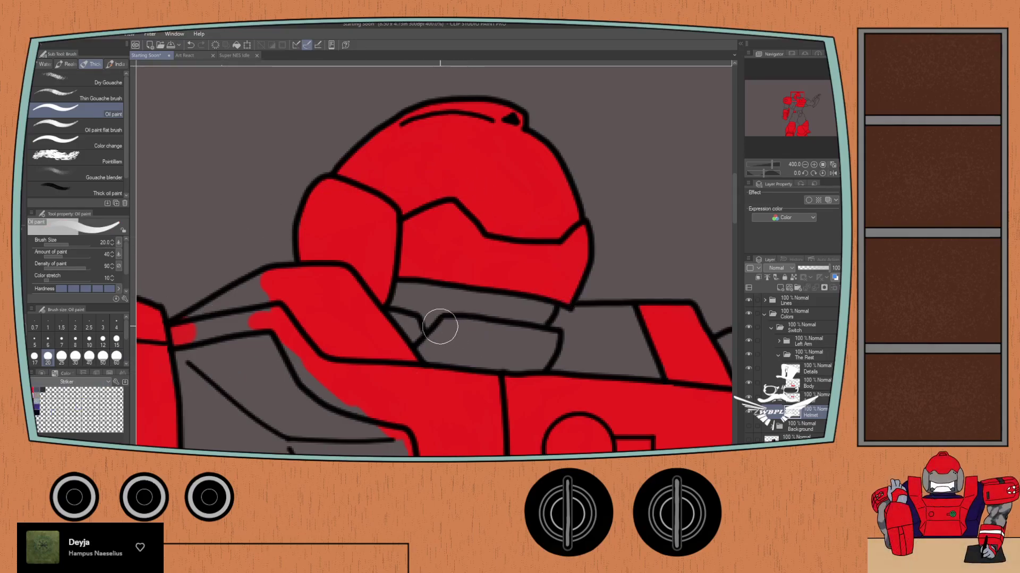
pyautogui.moveTo(440, 326)
pyautogui.mouseDown()
pyautogui.moveTo(397, 311)
pyautogui.moveTo(403, 294)
pyautogui.moveTo(446, 302)
pyautogui.moveTo(416, 312)
pyautogui.moveTo(433, 347)
pyautogui.moveTo(480, 356)
pyautogui.moveTo(433, 322)
pyautogui.moveTo(460, 321)
pyautogui.moveTo(456, 308)
pyautogui.moveTo(422, 296)
pyautogui.moveTo(527, 318)
pyautogui.moveTo(483, 302)
pyautogui.moveTo(542, 309)
pyautogui.moveTo(488, 340)
pyautogui.moveTo(544, 341)
pyautogui.moveTo(540, 350)
pyautogui.moveTo(497, 352)
pyautogui.mouseUp()
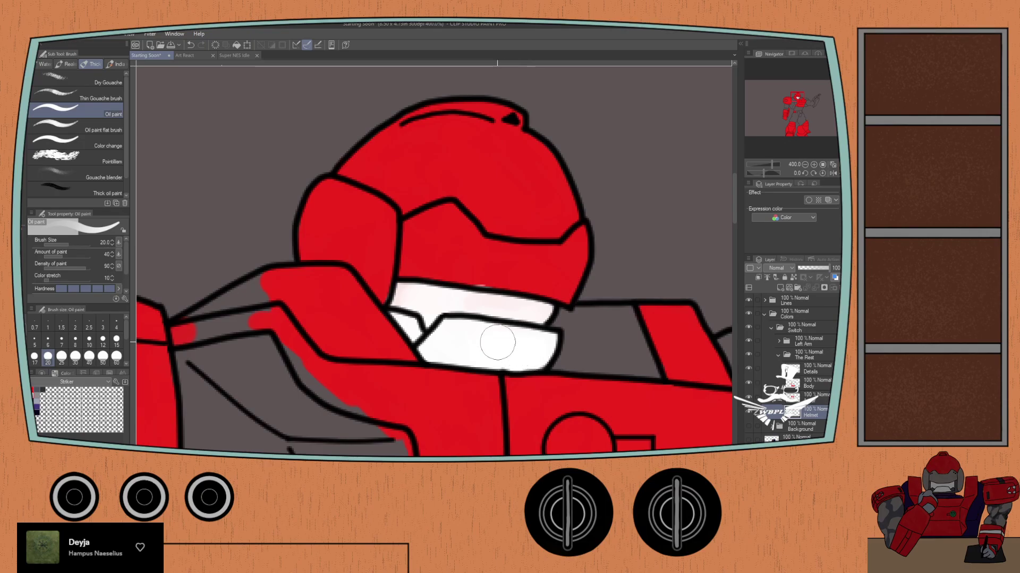
pyautogui.scroll(-2, 465, 277)
# Step: Try to cover the white smear along the visor's lower edge with red using the Fill-in-mono pen
pyautogui.scroll(3, 458, 273)
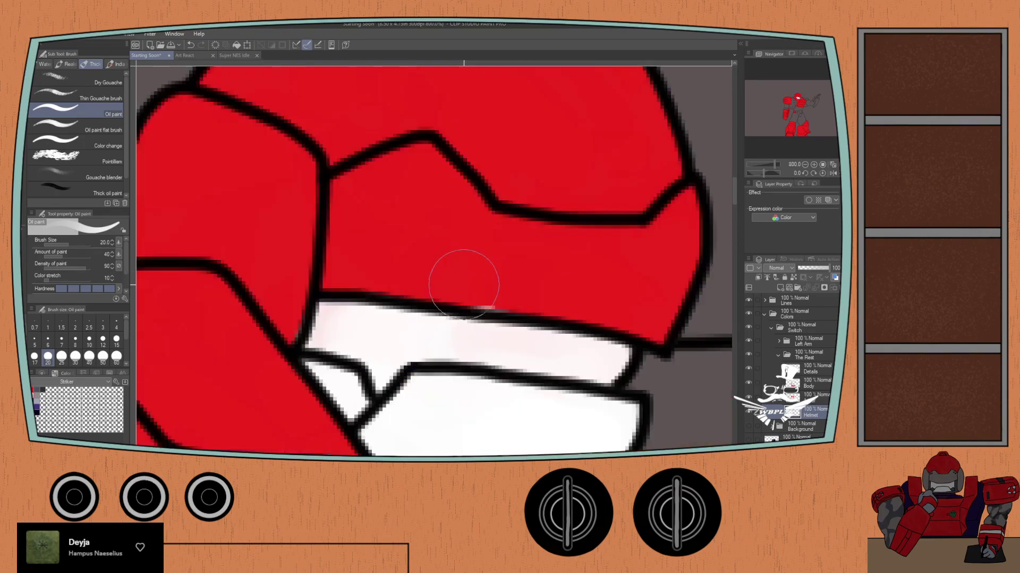
pyautogui.press('p')
pyautogui.click(102, 113)
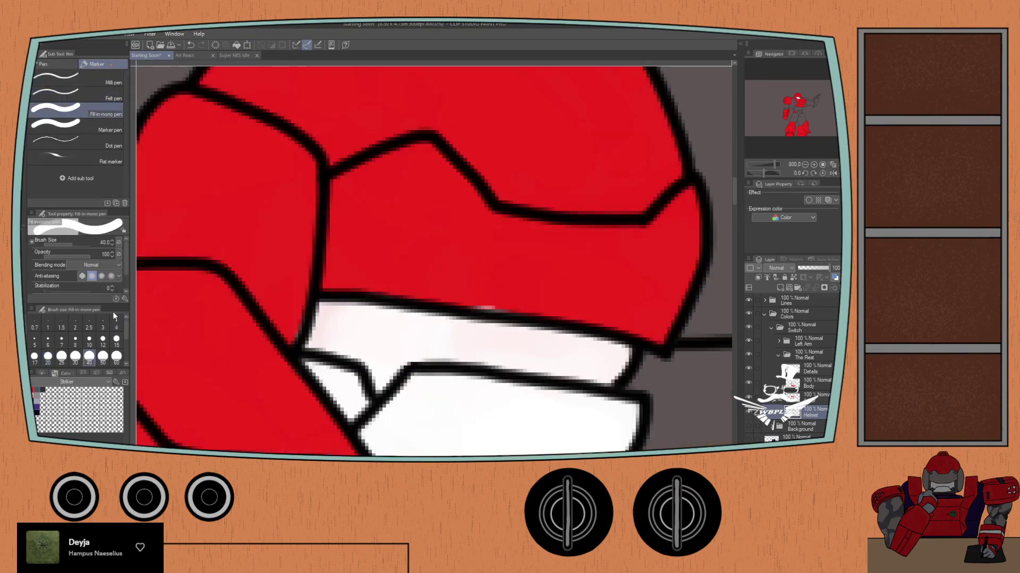
pyautogui.click(34, 386)
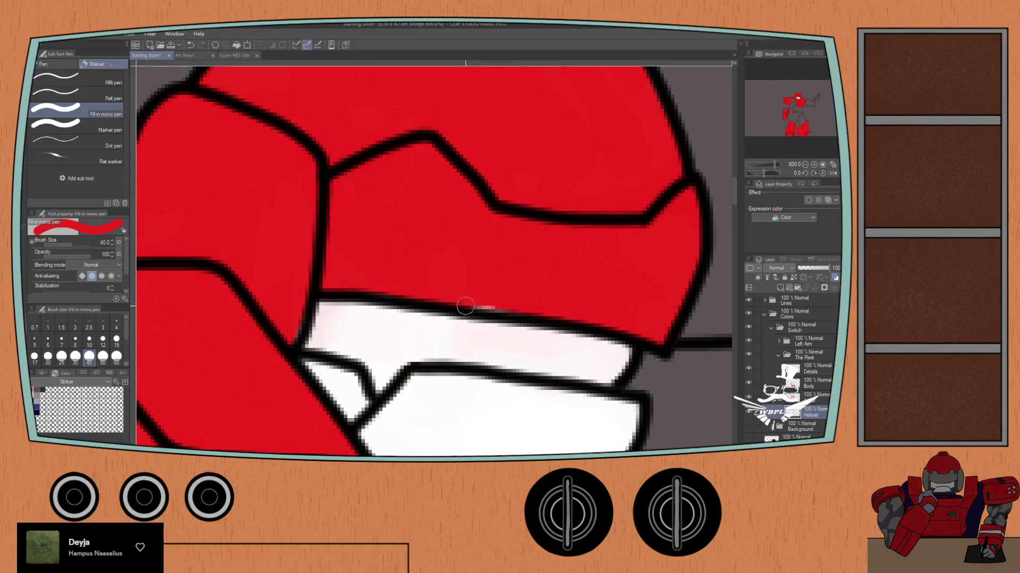
pyautogui.moveTo(465, 306); pyautogui.dragTo(536, 314)
pyautogui.scroll(-2, 358, 276)
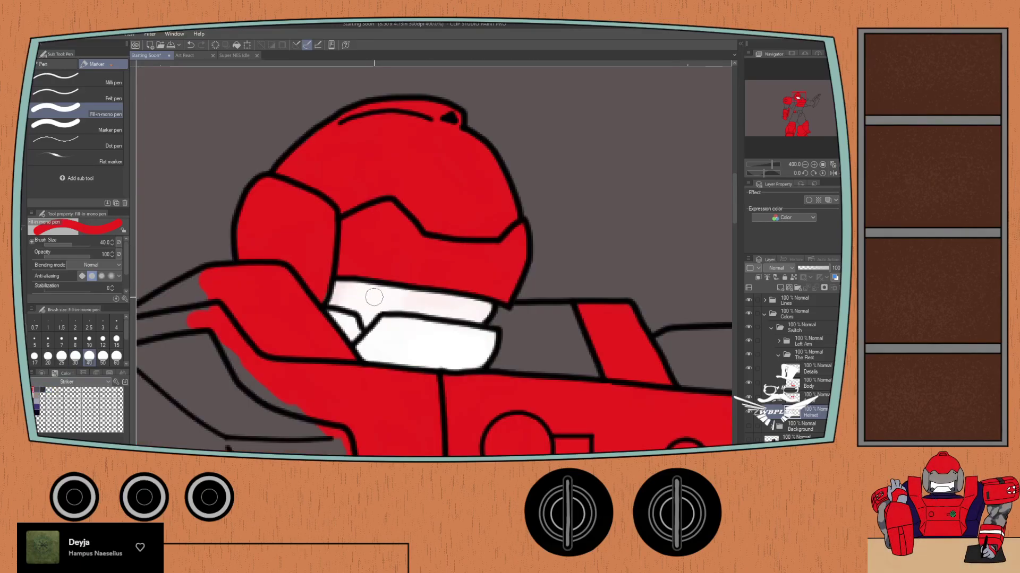
pyautogui.scroll(2, 383, 278)
pyautogui.scroll(-2, 375, 271)
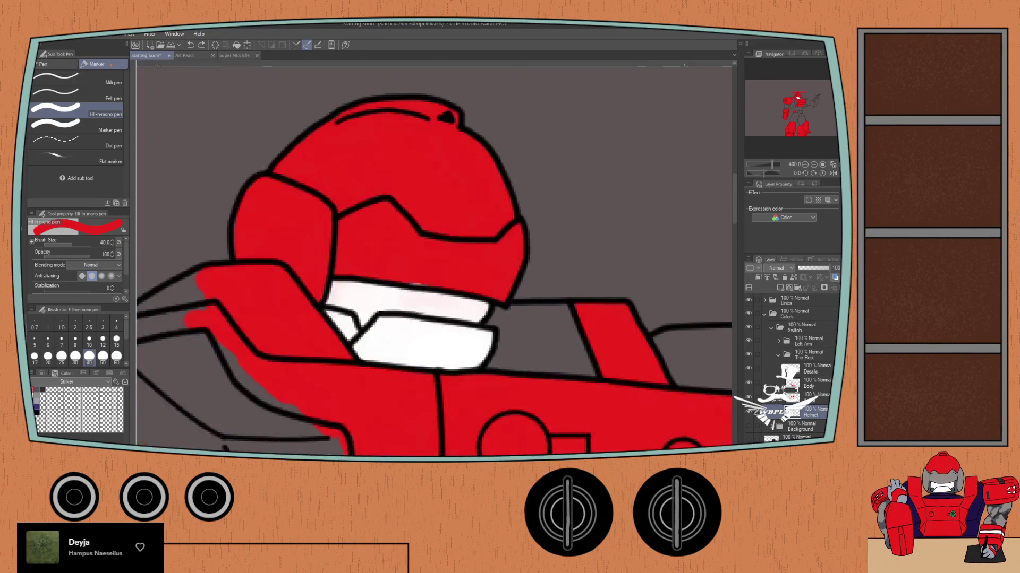
# Step: Select the Details layer and choose a grey for the Oil paint brush, comparing it with the helmet in the Art React drawing
pyautogui.click(805, 369)
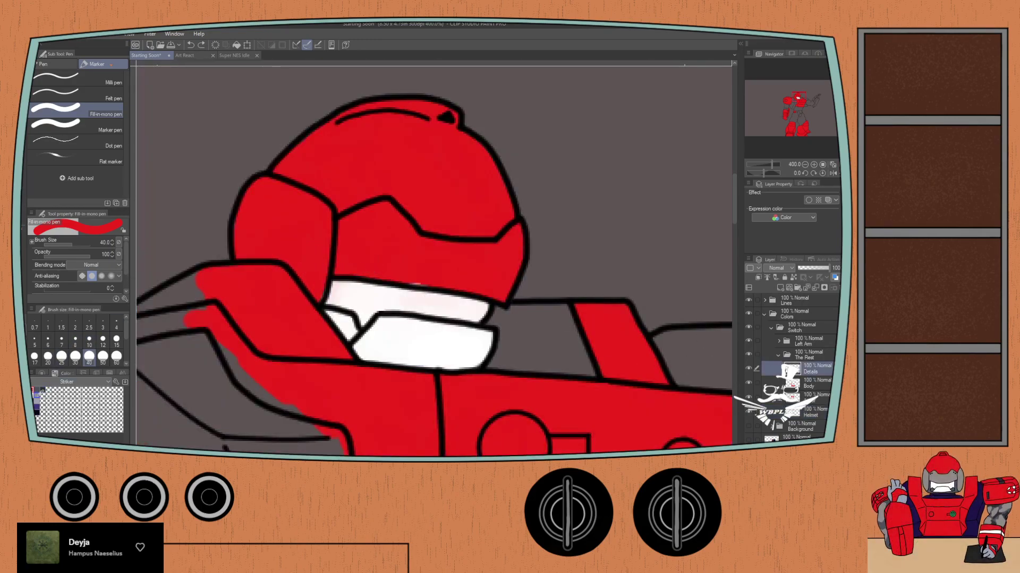
pyautogui.press('x')
pyautogui.click(191, 55)
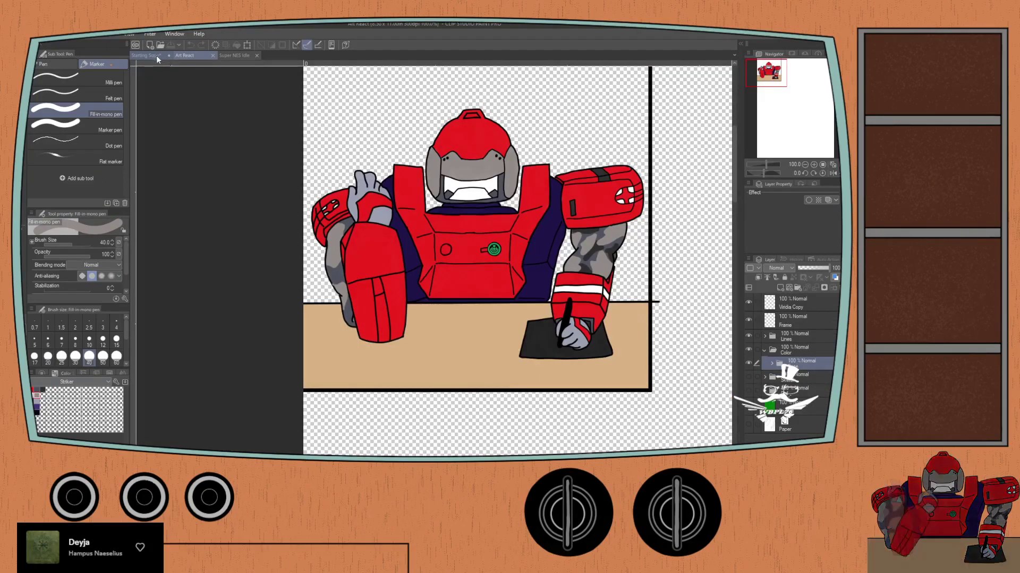
pyautogui.click(157, 55)
pyautogui.click(188, 55)
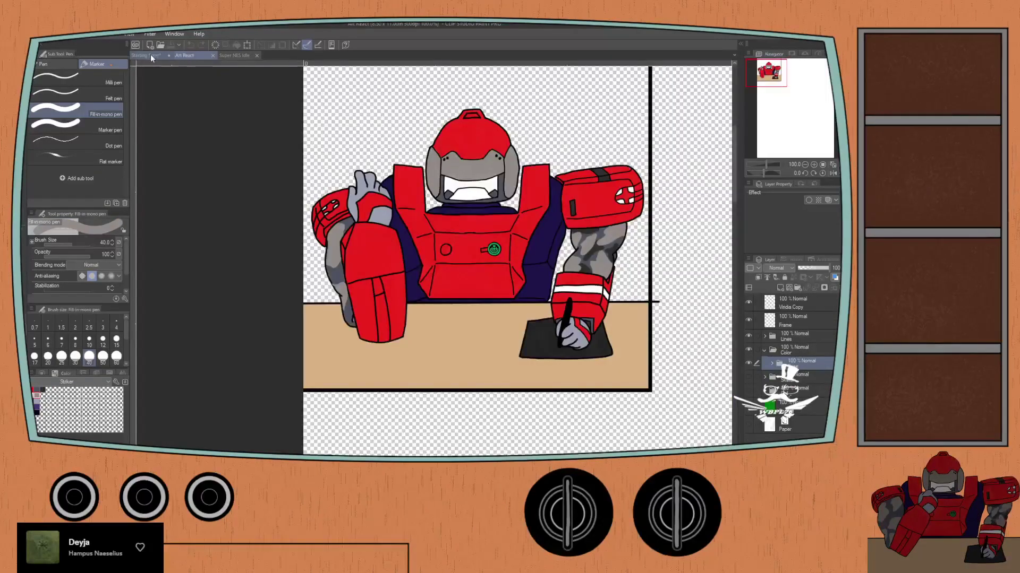
pyautogui.click(151, 55)
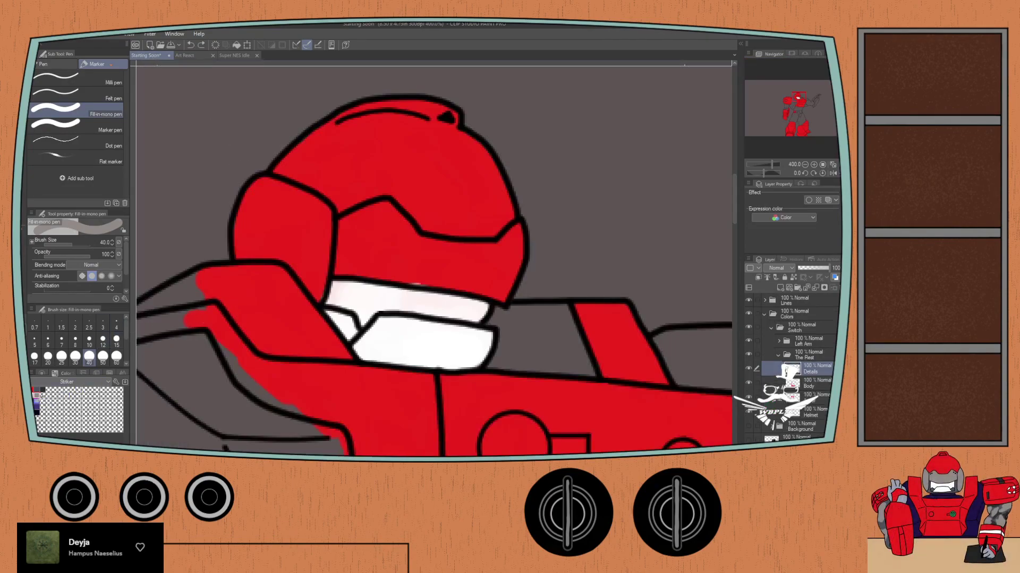
pyautogui.click(188, 56)
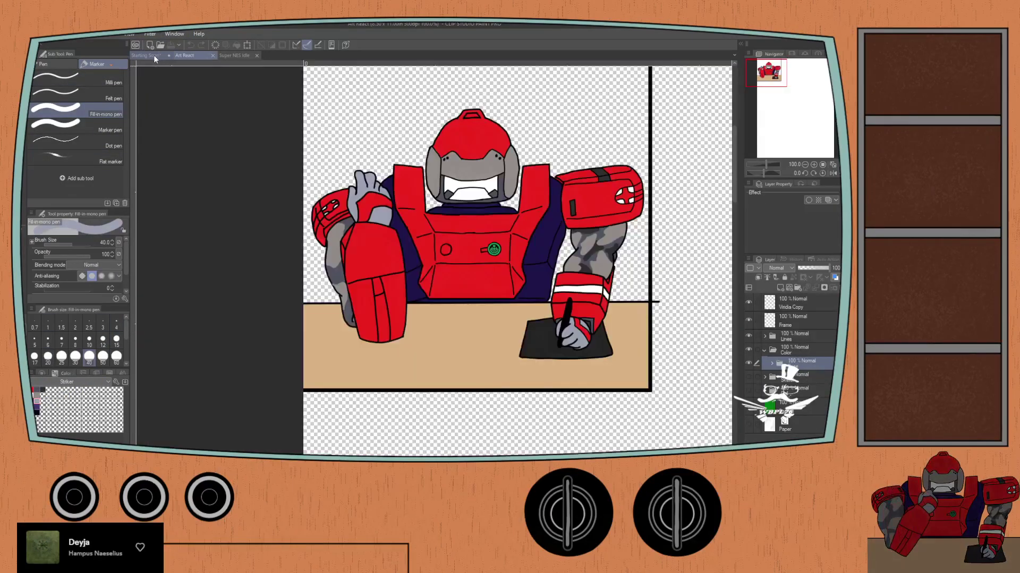
pyautogui.click(152, 56)
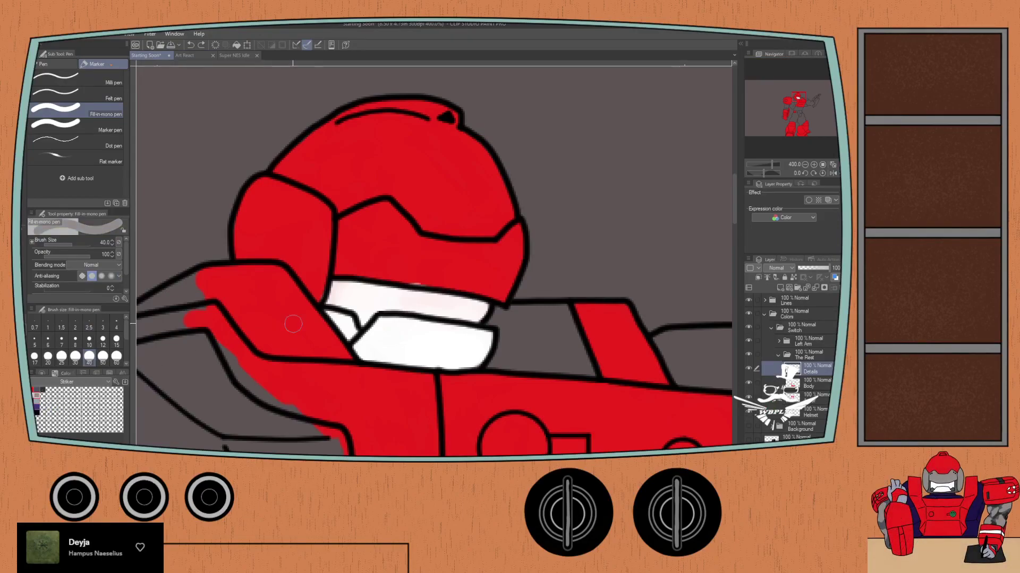
pyautogui.press('b')
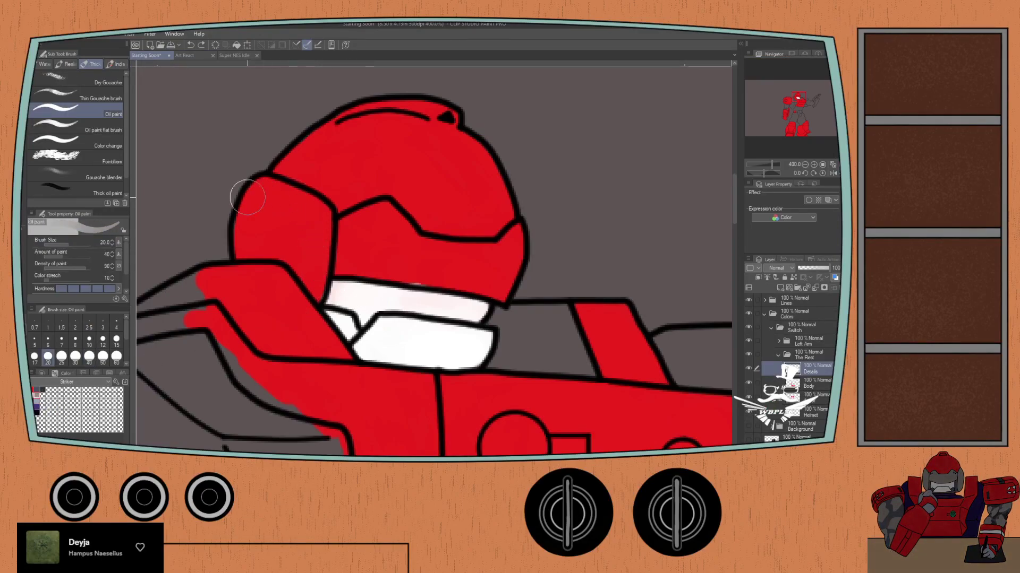
pyautogui.click(186, 55)
pyautogui.click(152, 57)
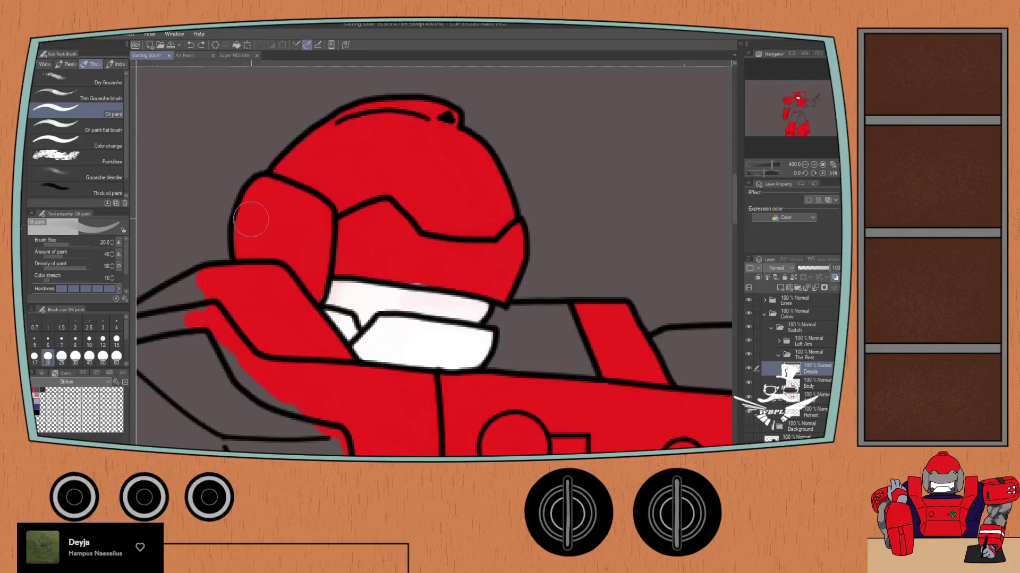
# Step: Paint the helmet's ear guard grey with the 20-size Oil paint brush and erase the grey that spilled outside its outline
pyautogui.moveTo(272, 223)
pyautogui.mouseDown()
pyautogui.moveTo(298, 248)
pyautogui.moveTo(270, 221)
pyautogui.moveTo(269, 252)
pyautogui.mouseUp()
pyautogui.scroll(4, 309, 184)
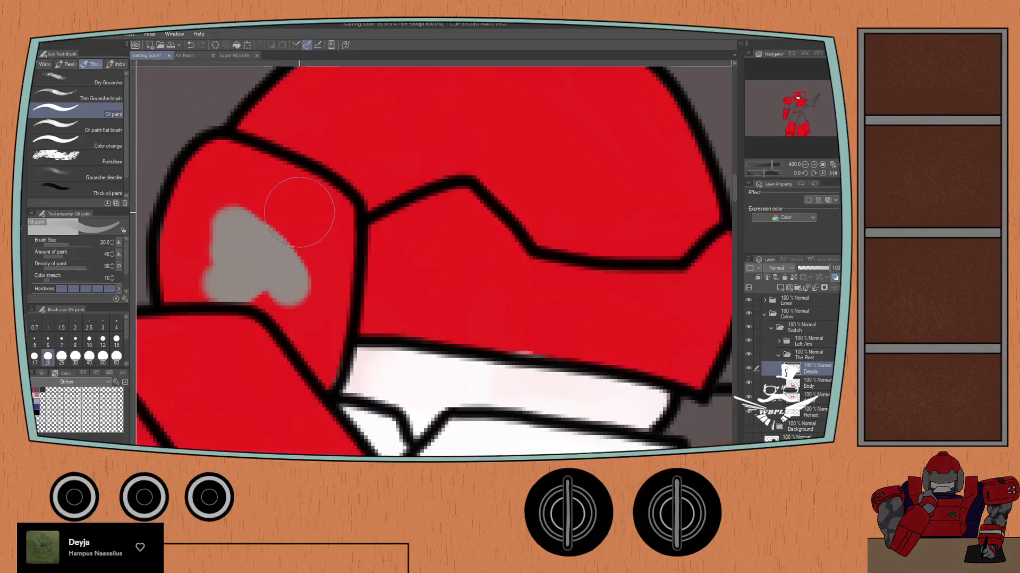
pyautogui.moveTo(284, 205)
pyautogui.mouseDown()
pyautogui.moveTo(228, 221)
pyautogui.moveTo(329, 225)
pyautogui.moveTo(317, 191)
pyautogui.mouseUp()
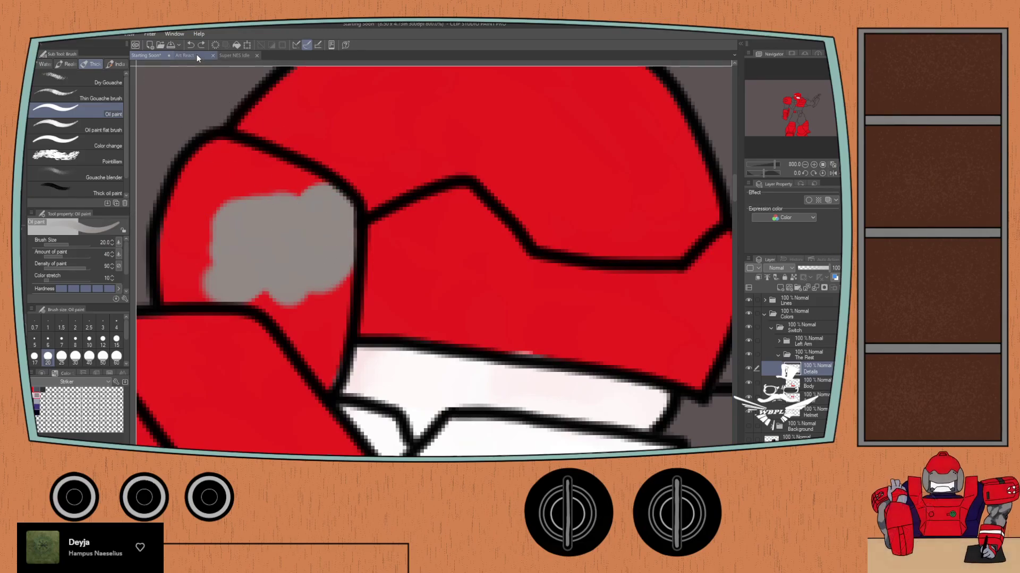
pyautogui.hotkey('ctrl', '0')
pyautogui.hotkey('ctrl', '0')
pyautogui.moveTo(249, 200)
pyautogui.mouseDown()
pyautogui.moveTo(294, 188)
pyautogui.moveTo(222, 164)
pyautogui.moveTo(210, 171)
pyautogui.moveTo(180, 250)
pyautogui.moveTo(206, 215)
pyautogui.moveTo(175, 280)
pyautogui.moveTo(261, 274)
pyautogui.moveTo(278, 285)
pyautogui.moveTo(303, 307)
pyautogui.moveTo(319, 366)
pyautogui.moveTo(332, 281)
pyautogui.moveTo(322, 251)
pyautogui.moveTo(360, 223)
pyautogui.mouseUp()
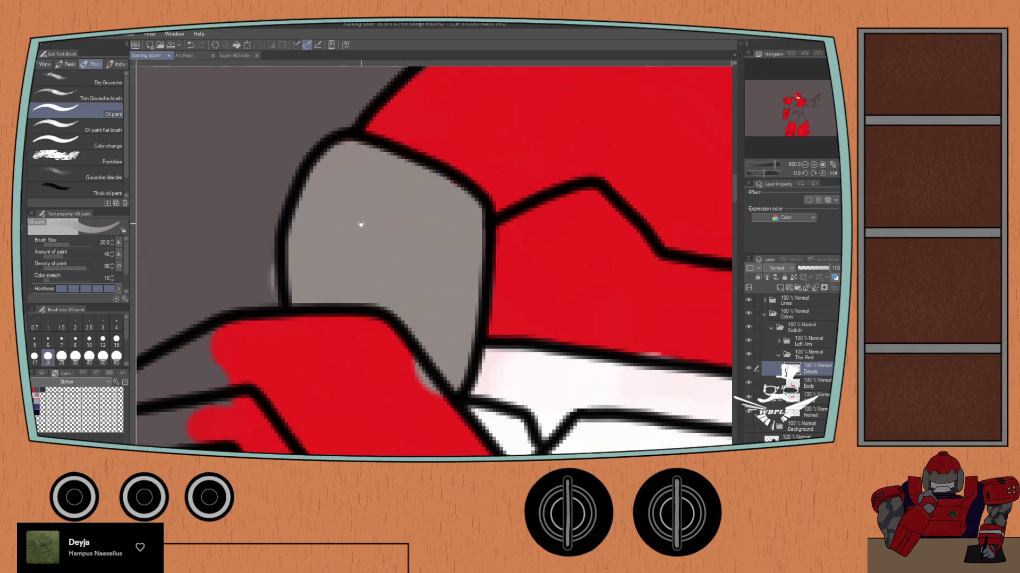
pyautogui.press('e')
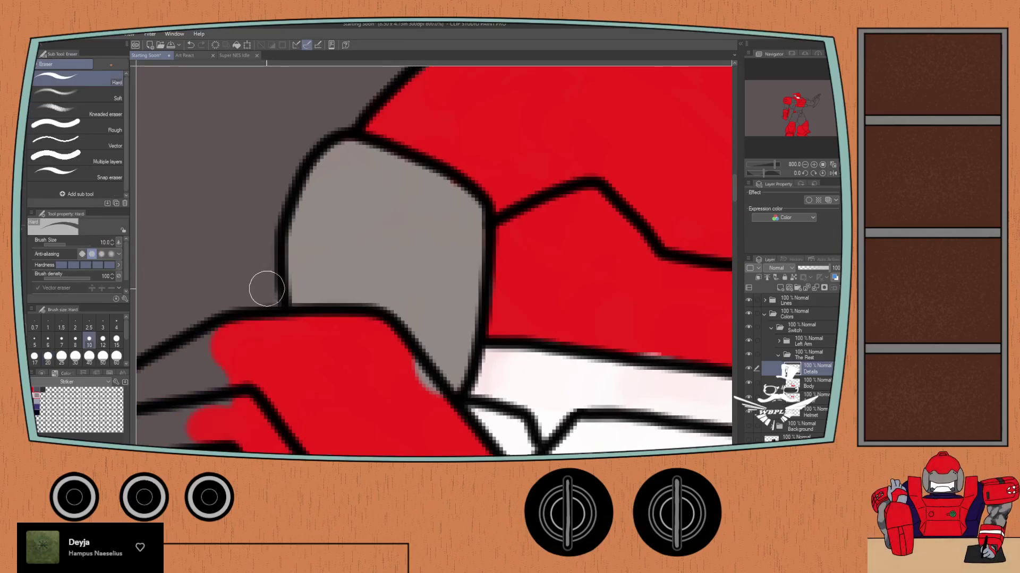
pyautogui.moveTo(365, 346)
pyautogui.mouseDown()
pyautogui.moveTo(405, 373)
pyautogui.moveTo(233, 269)
pyautogui.moveTo(231, 332)
pyautogui.mouseUp()
# Step: Fill the helmet's visor area with the same grey up to its outlines using the Oil paint brush
pyautogui.press('b')
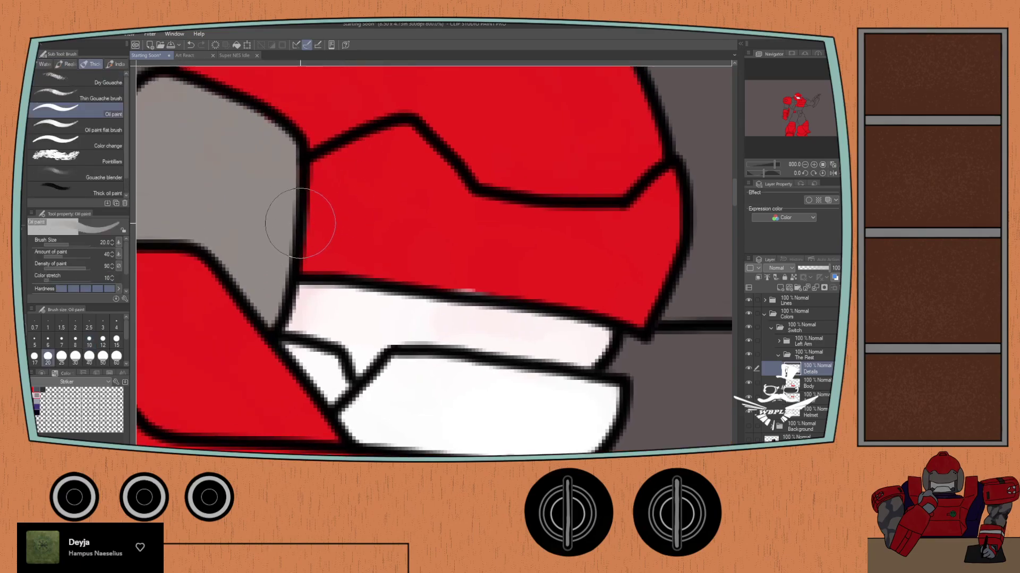
pyautogui.moveTo(331, 195)
pyautogui.mouseDown()
pyautogui.moveTo(406, 150)
pyautogui.moveTo(370, 160)
pyautogui.moveTo(414, 162)
pyautogui.moveTo(445, 205)
pyautogui.moveTo(396, 202)
pyautogui.moveTo(314, 251)
pyautogui.moveTo(496, 266)
pyautogui.moveTo(469, 243)
pyautogui.moveTo(492, 237)
pyautogui.moveTo(479, 224)
pyautogui.moveTo(580, 240)
pyautogui.moveTo(501, 234)
pyautogui.moveTo(537, 252)
pyautogui.moveTo(521, 271)
pyautogui.moveTo(623, 291)
pyautogui.moveTo(599, 228)
pyautogui.moveTo(627, 230)
pyautogui.moveTo(665, 182)
pyautogui.moveTo(657, 245)
pyautogui.moveTo(616, 287)
pyautogui.mouseUp()
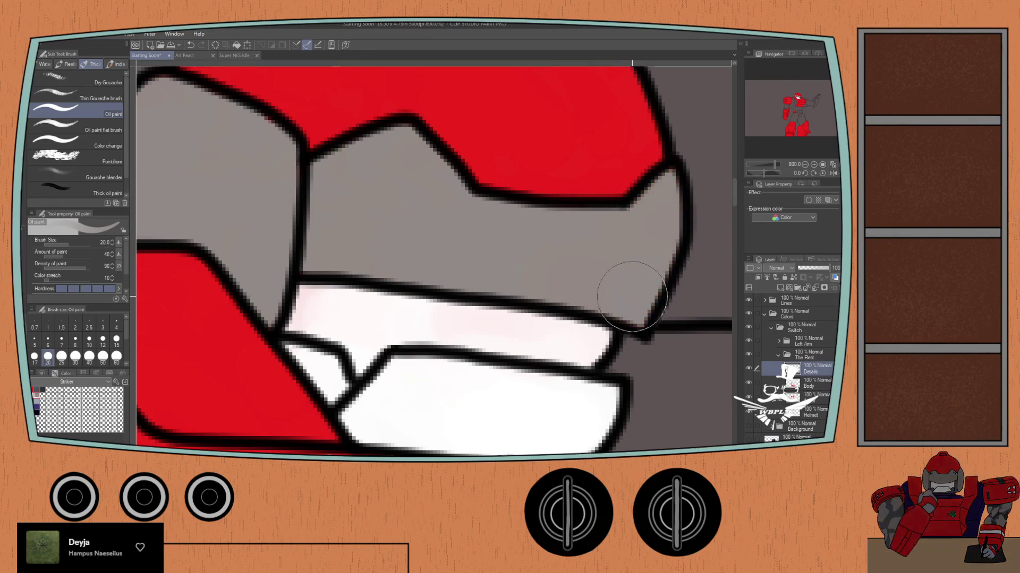
pyautogui.scroll(-5, 312, 209)
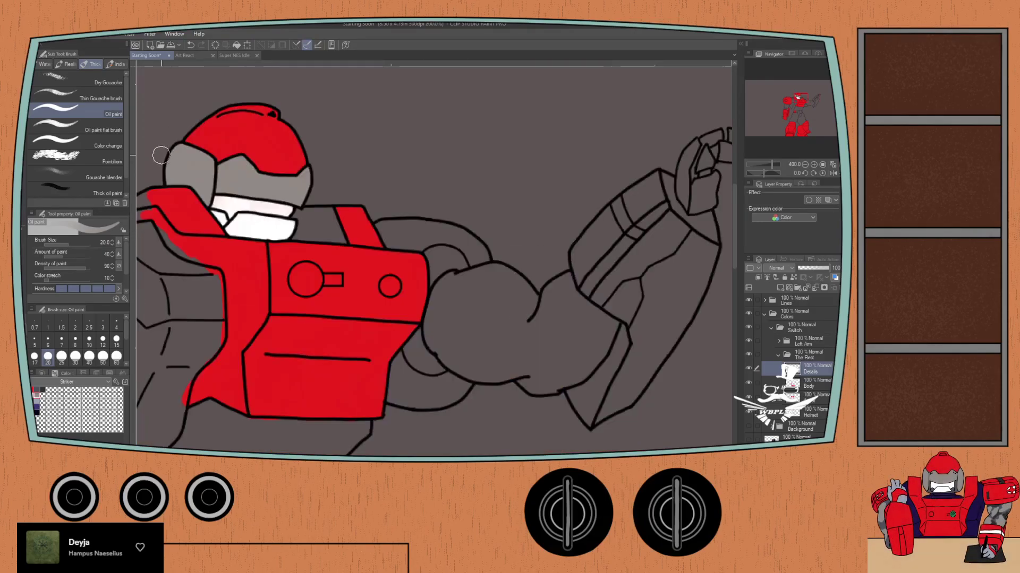
# Step: Check the Art React and Super NES Idle drawings, and paint the small gap behind the chin guard dark blue-grey with the Oil paint brush at size 8
pyautogui.click(181, 55)
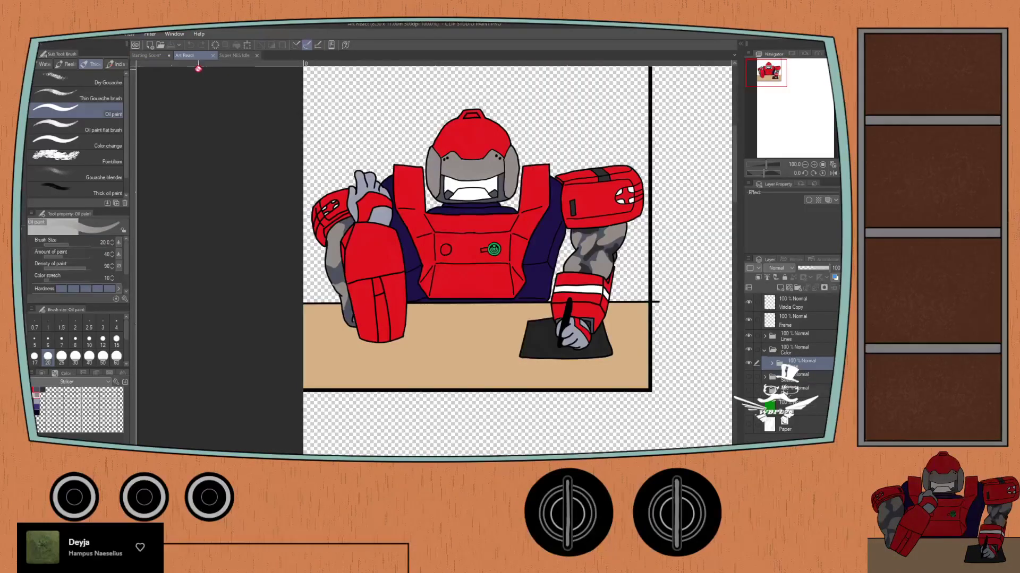
pyautogui.click(234, 55)
pyautogui.moveTo(306, 124); pyautogui.dragTo(361, 257)
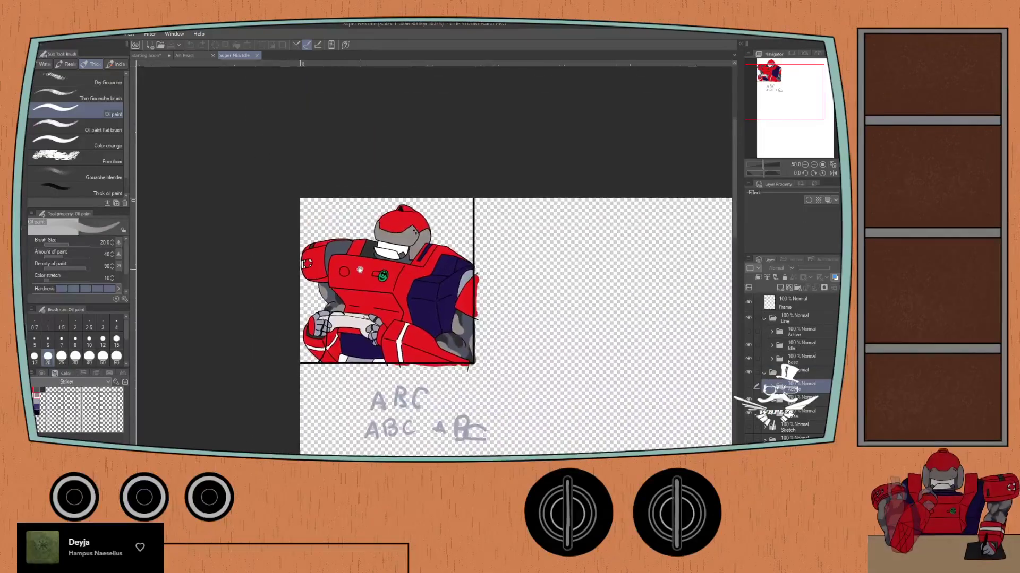
pyautogui.click(146, 55)
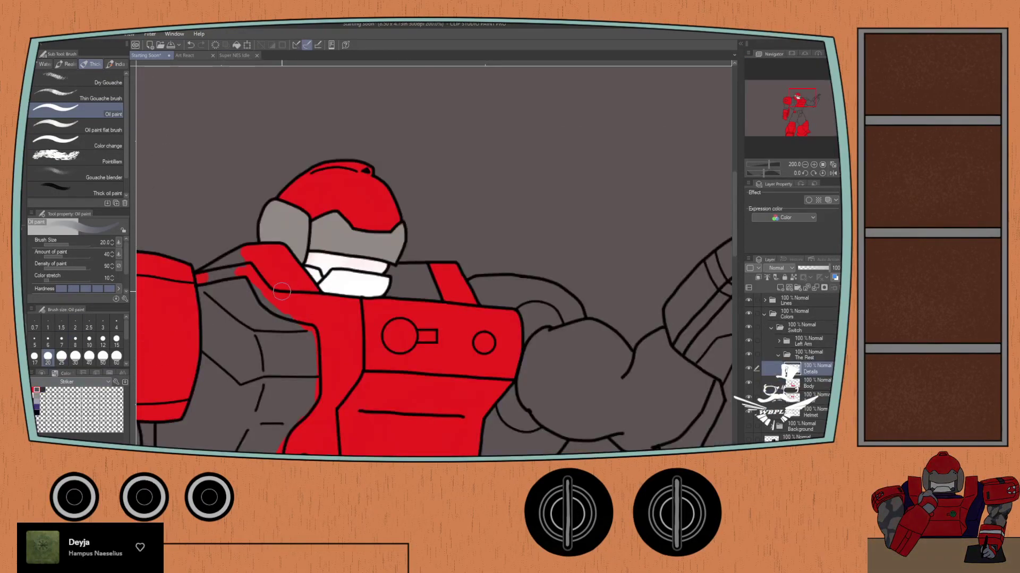
pyautogui.scroll(3, 282, 291)
pyautogui.scroll(3, 280, 284)
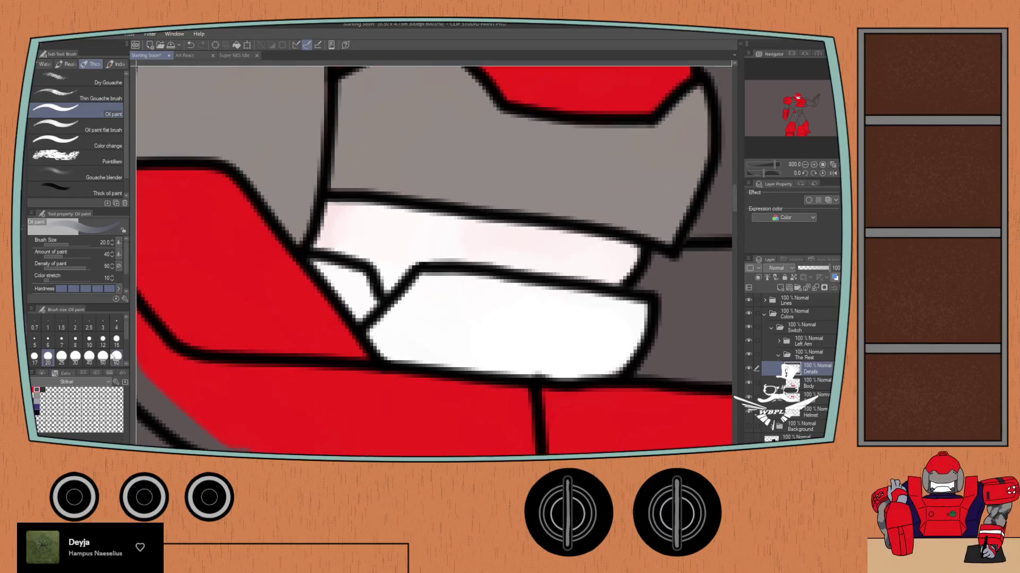
pyautogui.click(75, 340)
pyautogui.moveTo(312, 262)
pyautogui.mouseDown()
pyautogui.moveTo(357, 275)
pyautogui.moveTo(363, 308)
pyautogui.moveTo(321, 268)
pyautogui.mouseUp()
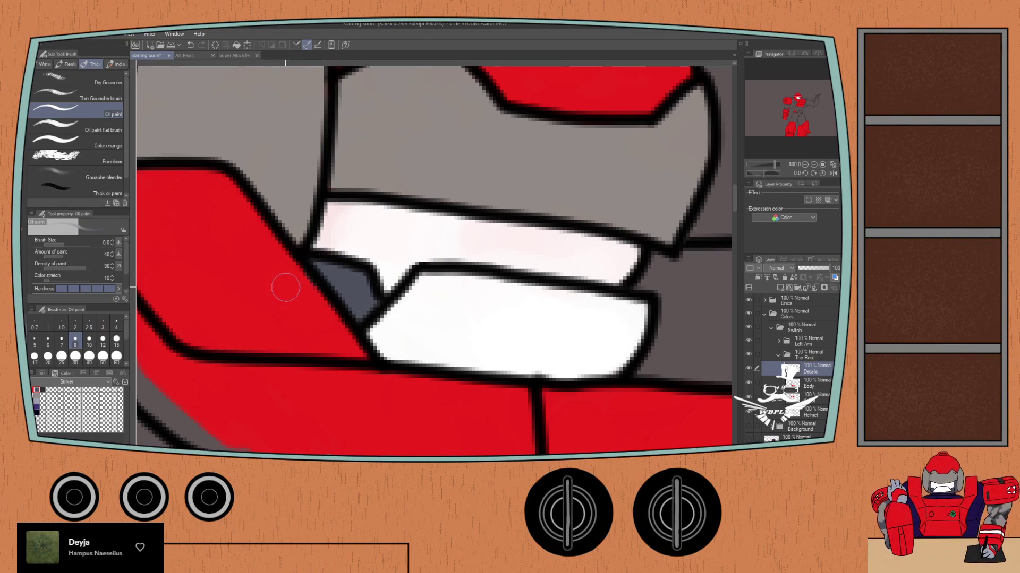
pyautogui.press('e')
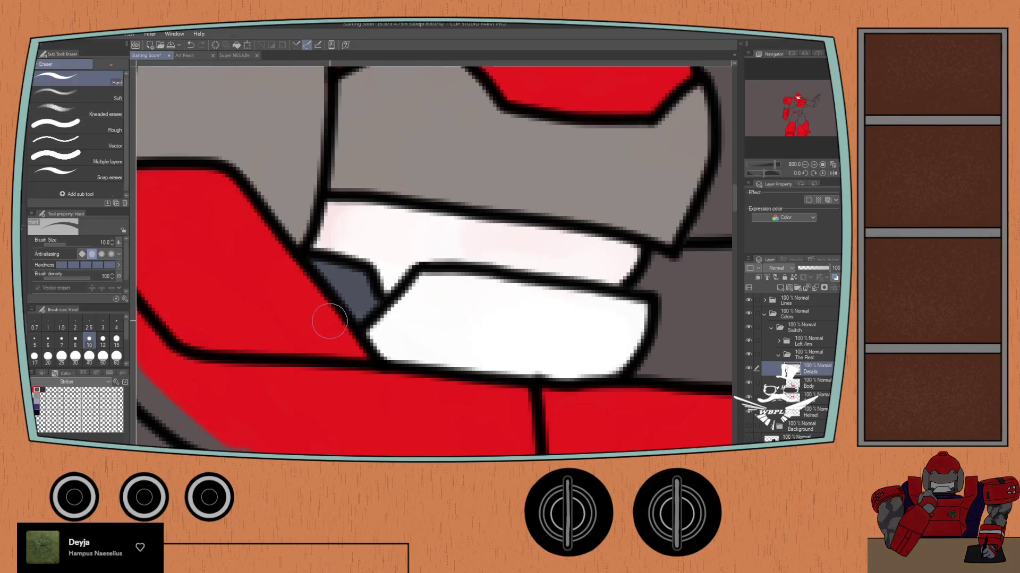
pyautogui.scroll(-2, 332, 330)
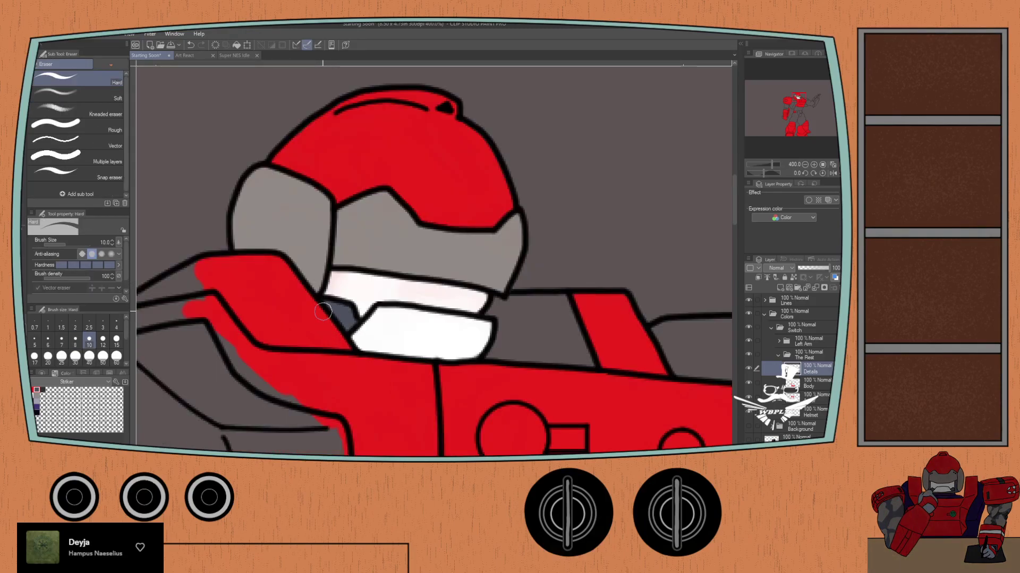
pyautogui.scroll(-2, 274, 272)
pyautogui.moveTo(279, 312); pyautogui.dragTo(330, 291)
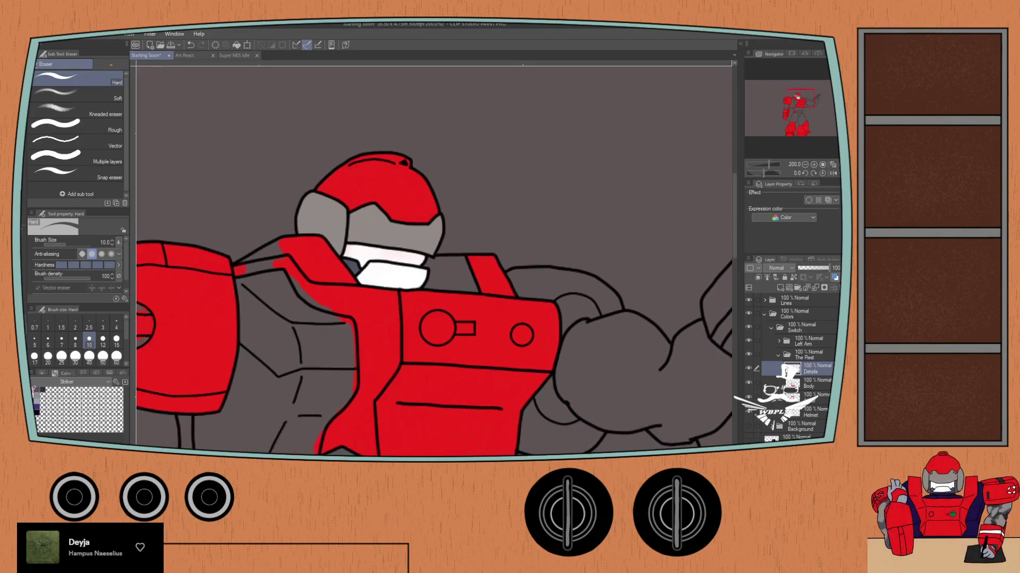
# Step: Merge the Body layer into the Armor layer and add a new layer named Body above it
pyautogui.click(812, 382)
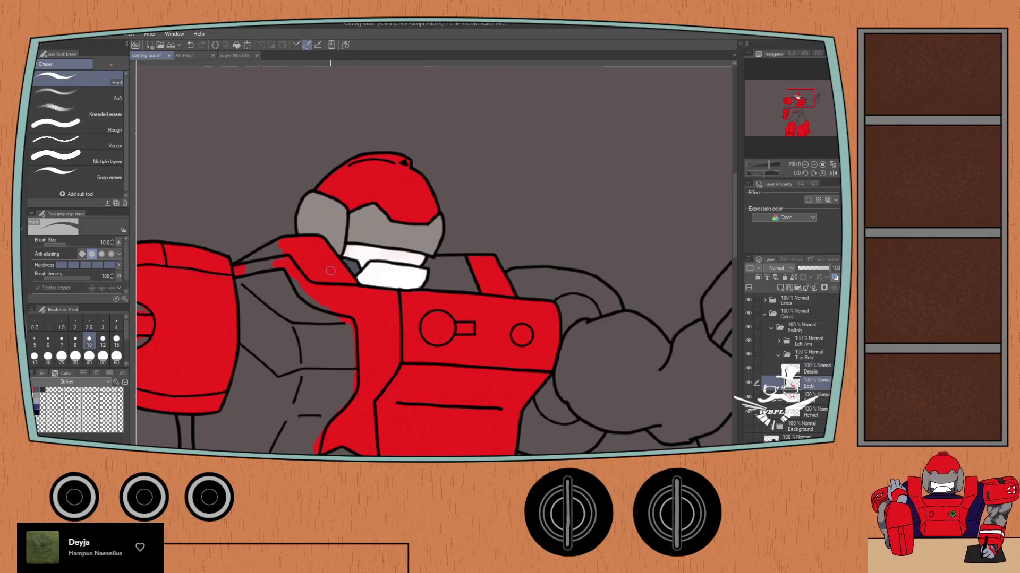
pyautogui.click(770, 395)
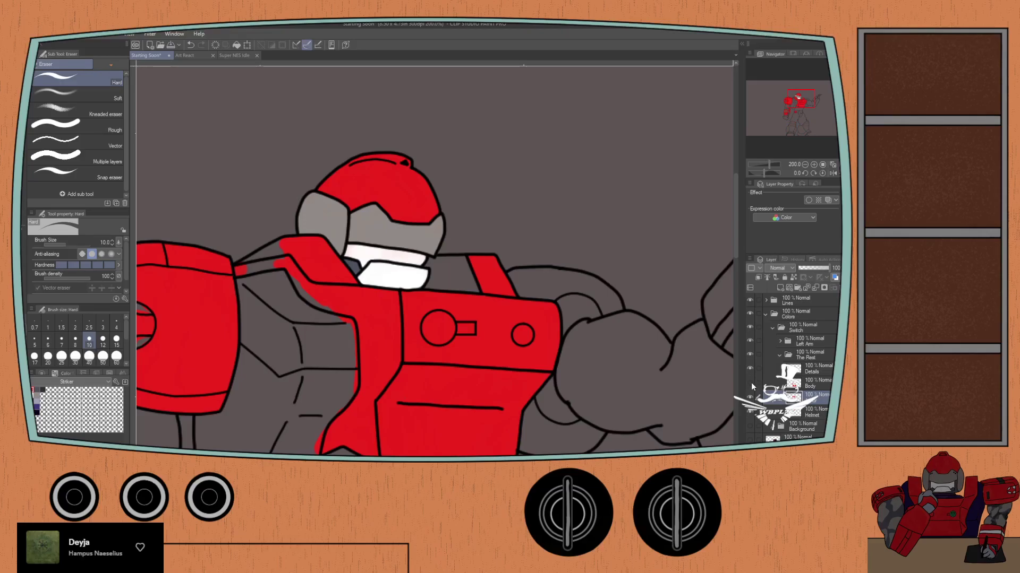
pyautogui.click(750, 384)
pyautogui.click(749, 384)
pyautogui.click(810, 387)
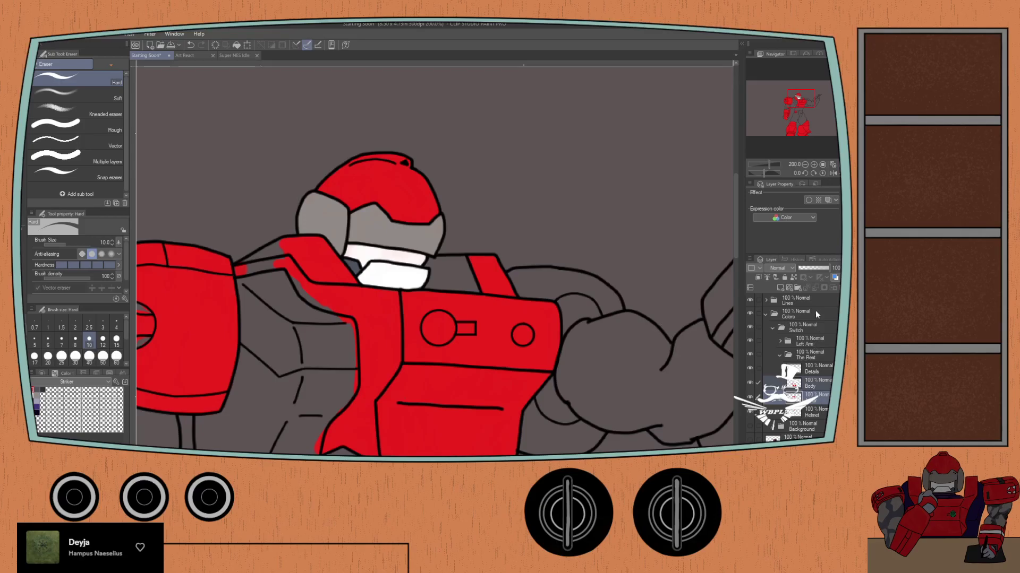
pyautogui.hotkey('ctrl', 'e')
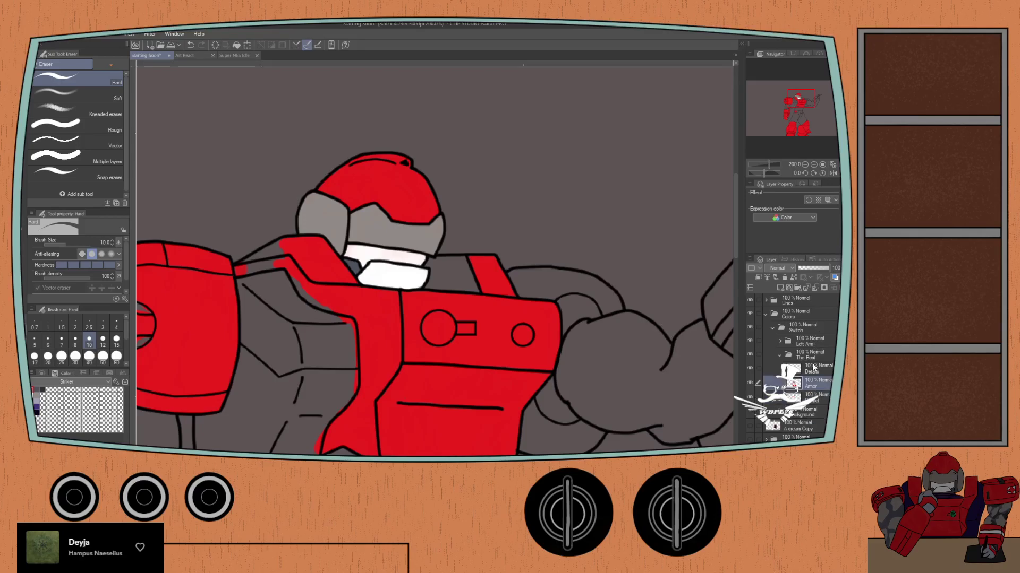
pyautogui.click(778, 289)
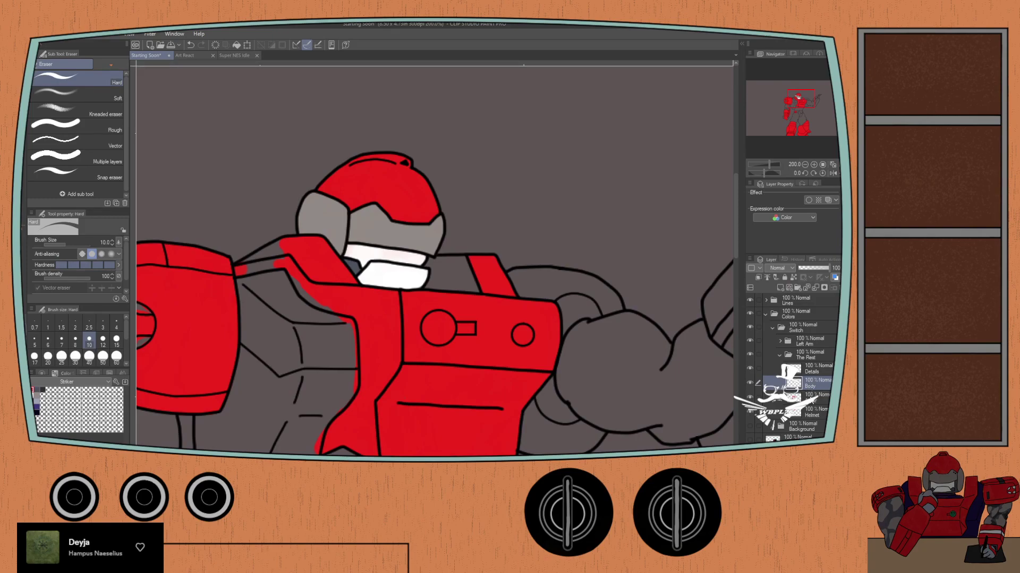
# Step: On the Armor layer, fill the uncoloured parts of the raised collar and shoulder strap red with the Oil paint brush at size 15, tidying the edges
pyautogui.click(811, 397)
pyautogui.press('b')
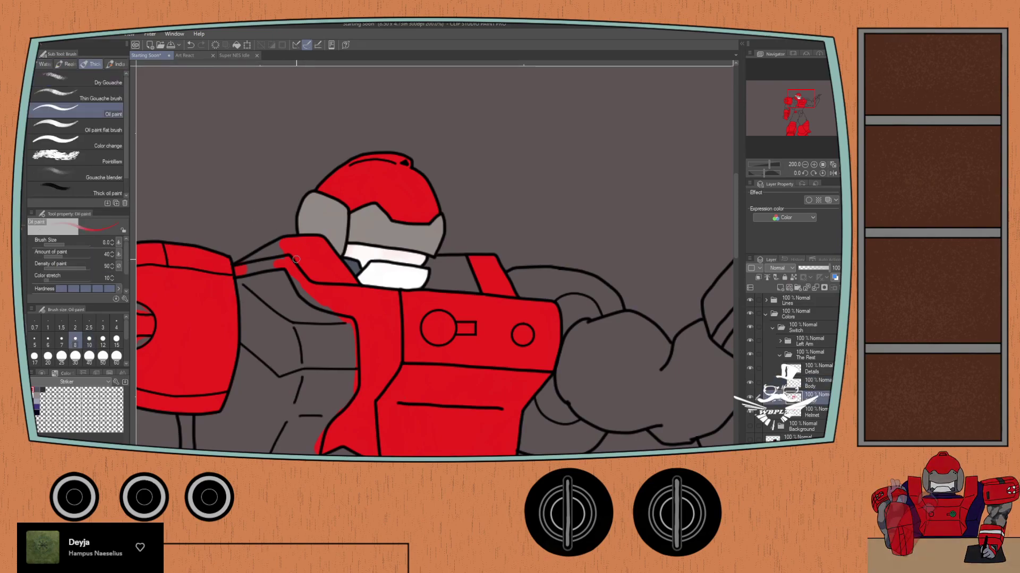
pyautogui.scroll(2, 291, 264)
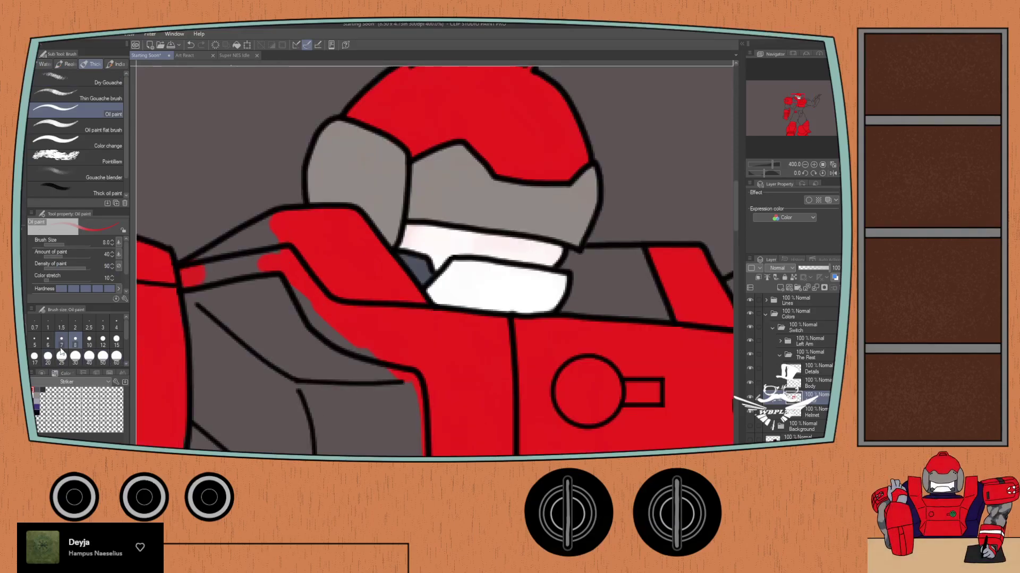
pyautogui.click(116, 340)
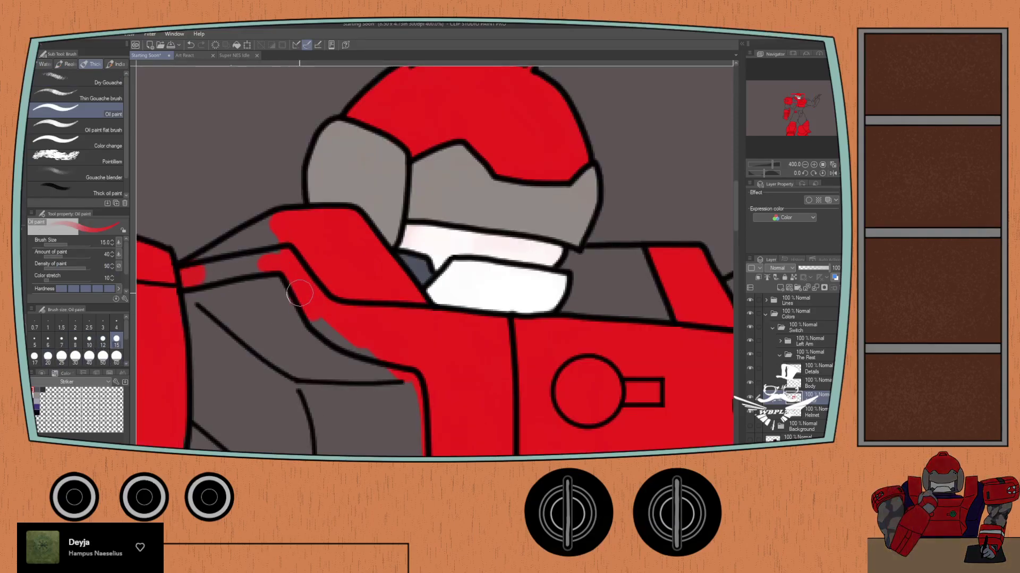
pyautogui.moveTo(325, 319)
pyautogui.mouseDown()
pyautogui.moveTo(276, 256)
pyautogui.moveTo(333, 285)
pyautogui.moveTo(288, 223)
pyautogui.moveTo(383, 247)
pyautogui.moveTo(281, 273)
pyautogui.moveTo(329, 252)
pyautogui.moveTo(305, 249)
pyautogui.moveTo(373, 229)
pyautogui.mouseUp()
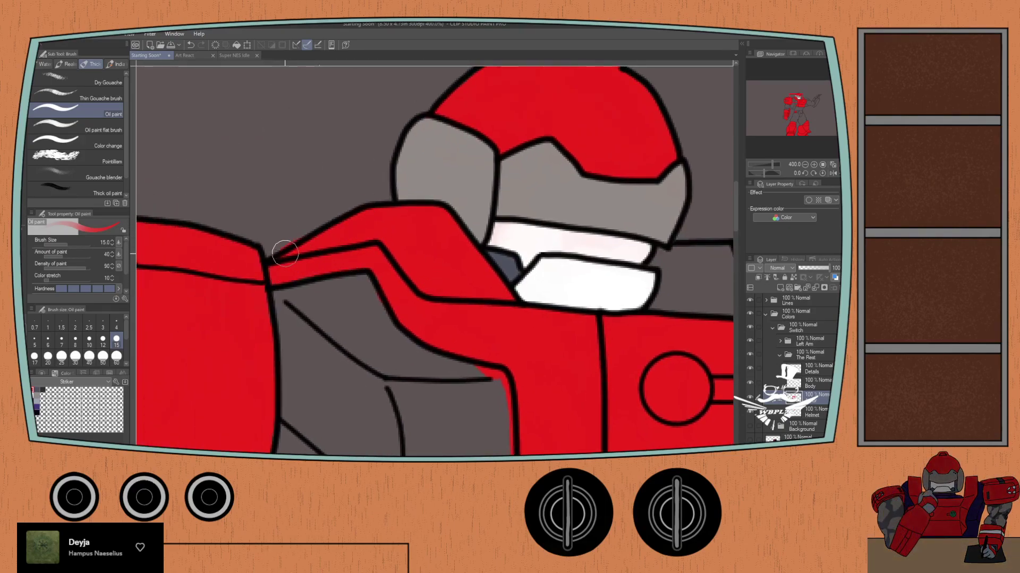
pyautogui.press('e')
pyautogui.scroll(3, 271, 216)
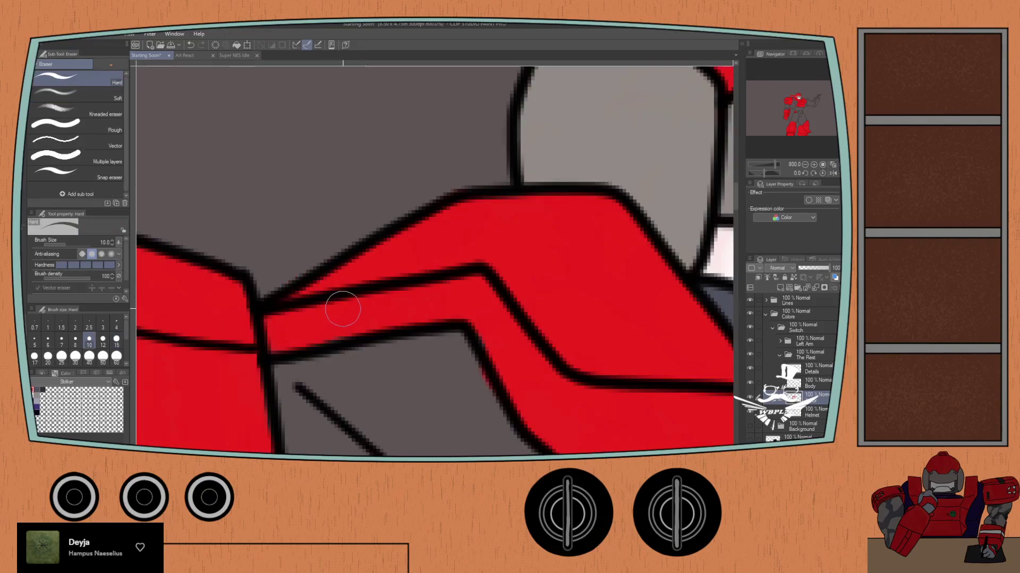
pyautogui.press('b')
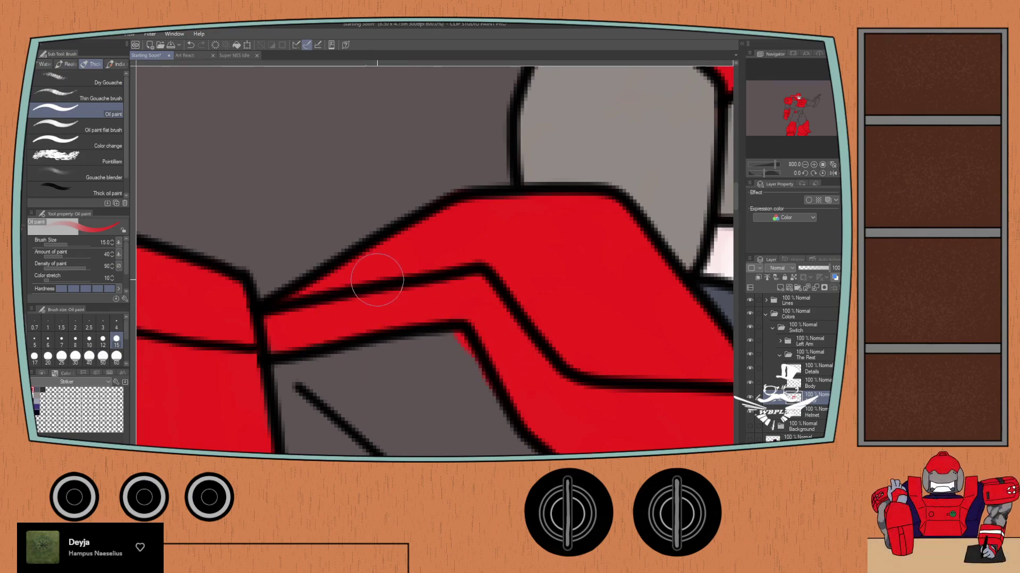
pyautogui.scroll(-3, 394, 273)
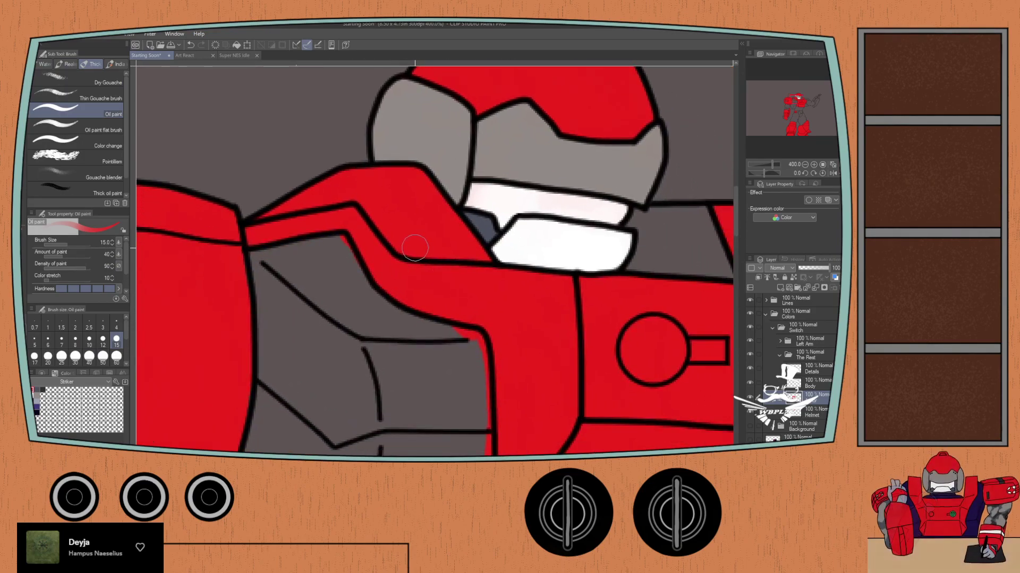
# Step: Create a layer folder named Camo between the Details and Body layers
pyautogui.hotkey('ctrl', '0')
pyautogui.hotkey('ctrl', 'alt', '0')
pyautogui.moveTo(399, 185); pyautogui.dragTo(405, 221)
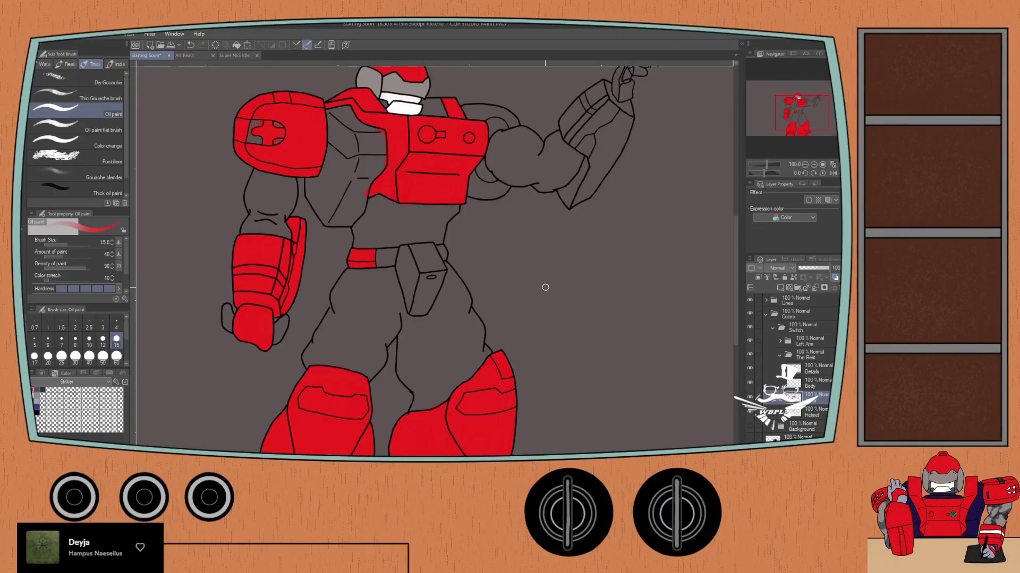
pyautogui.click(810, 385)
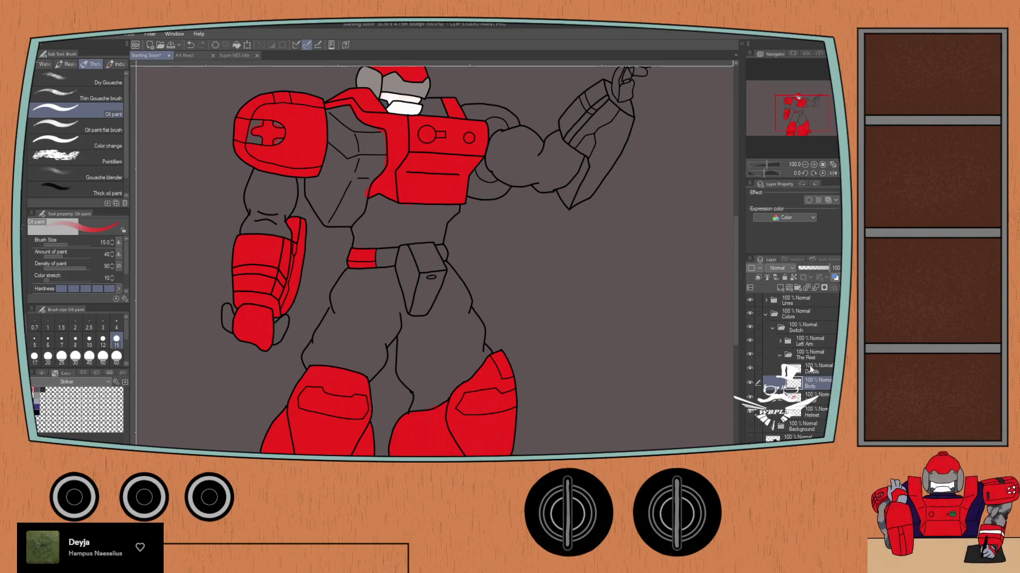
pyautogui.click(797, 288)
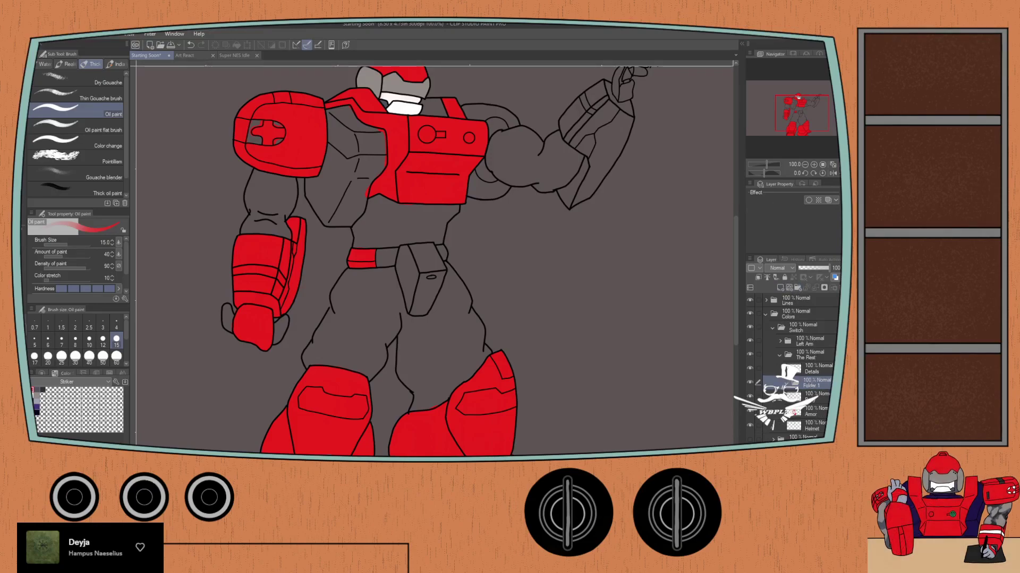
pyautogui.write('Camo')
pyautogui.press('Return')
# Step: Add three layers inside the Camo folder, rename them with plain numbers starting from 1, collapse the folder and select the Body layer
pyautogui.click(779, 289)
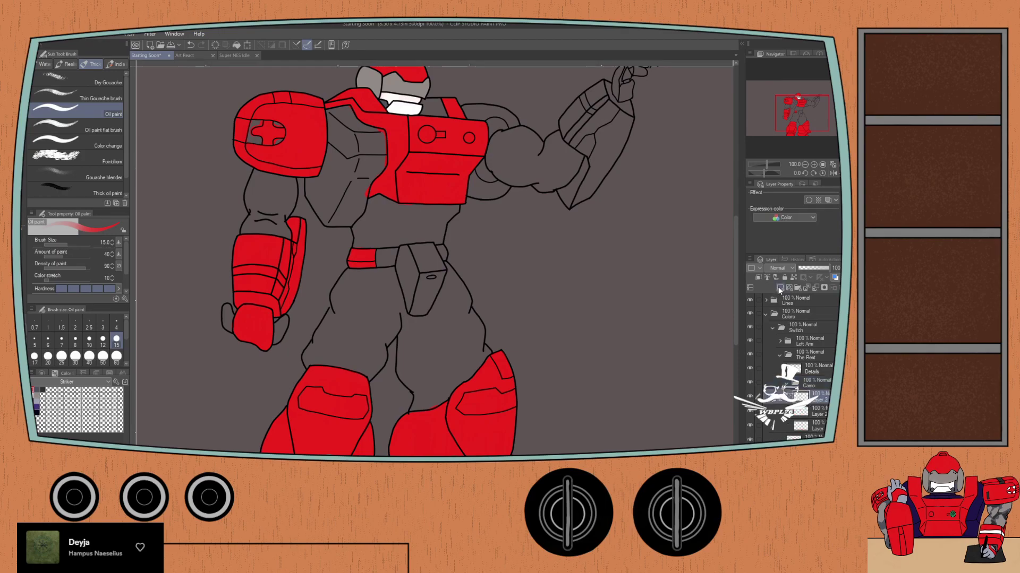
pyautogui.click(813, 425)
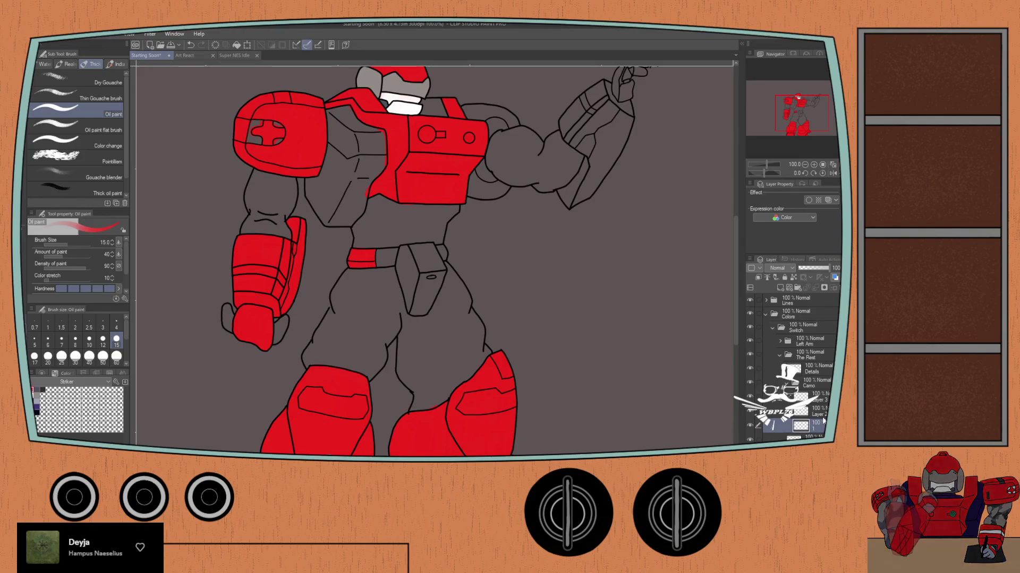
pyautogui.click(813, 411)
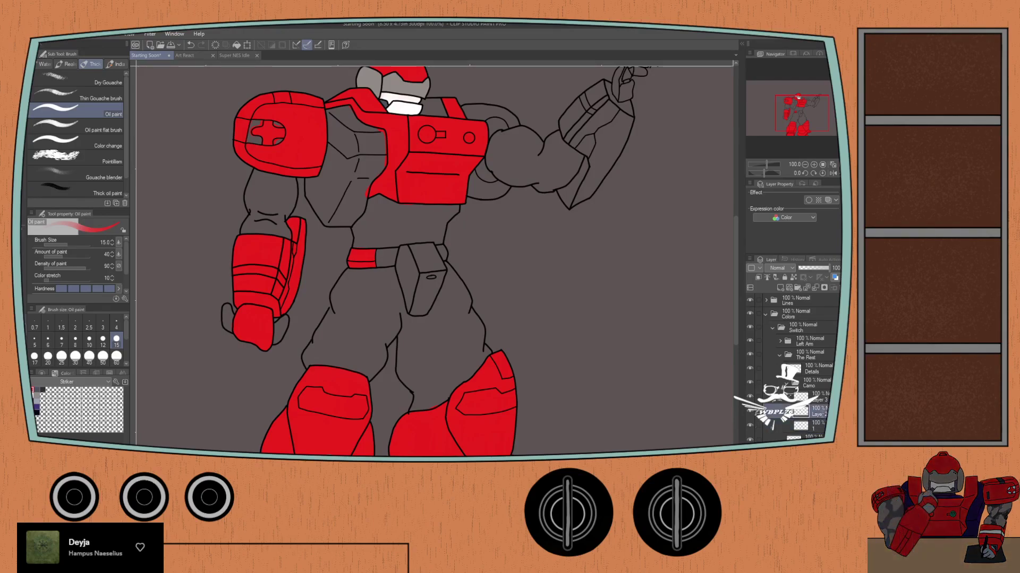
pyautogui.click(821, 405)
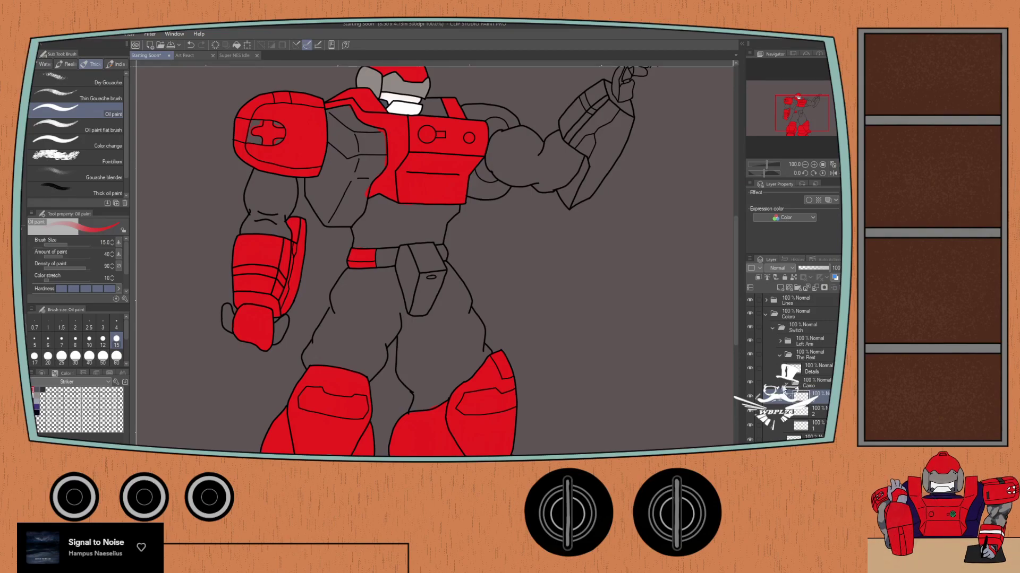
pyautogui.click(789, 384)
pyautogui.click(810, 403)
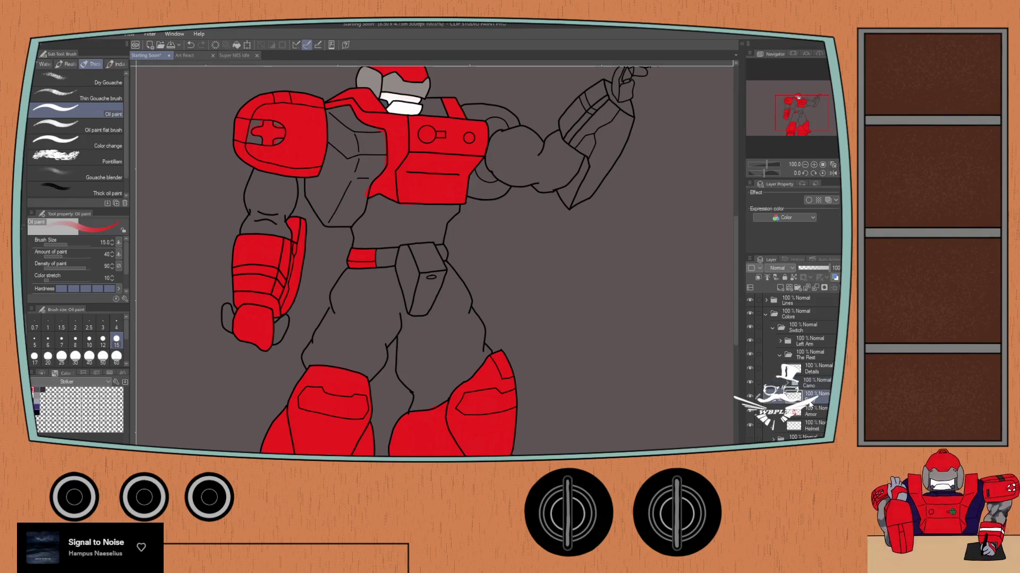
# Step: Check the Art React and Super NES idle reference drawings, and paint the upper side torso dark blue on the Body layer with Oil paint at size 25
pyautogui.moveTo(324, 202); pyautogui.dragTo(362, 274)
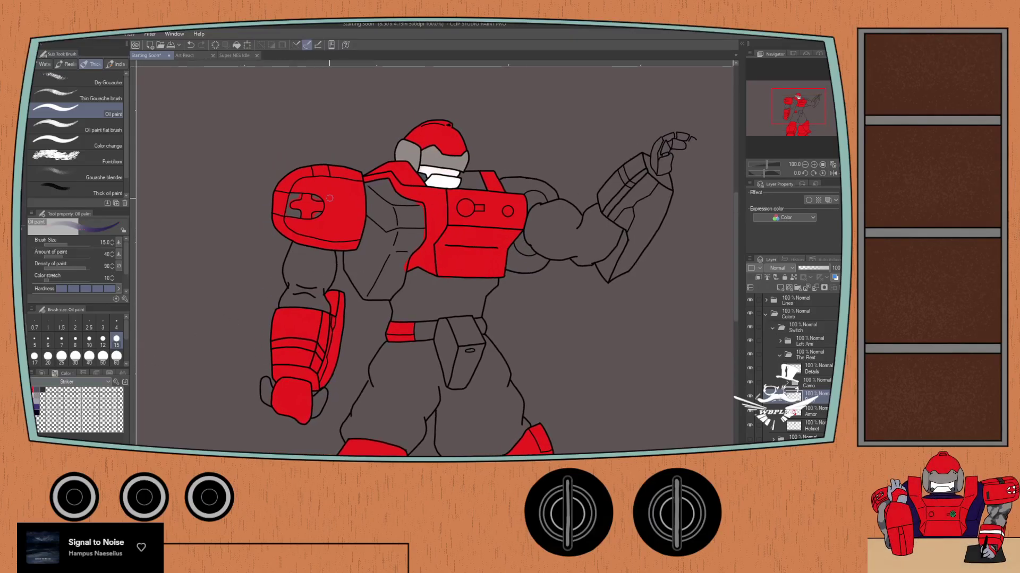
pyautogui.scroll(2, 330, 197)
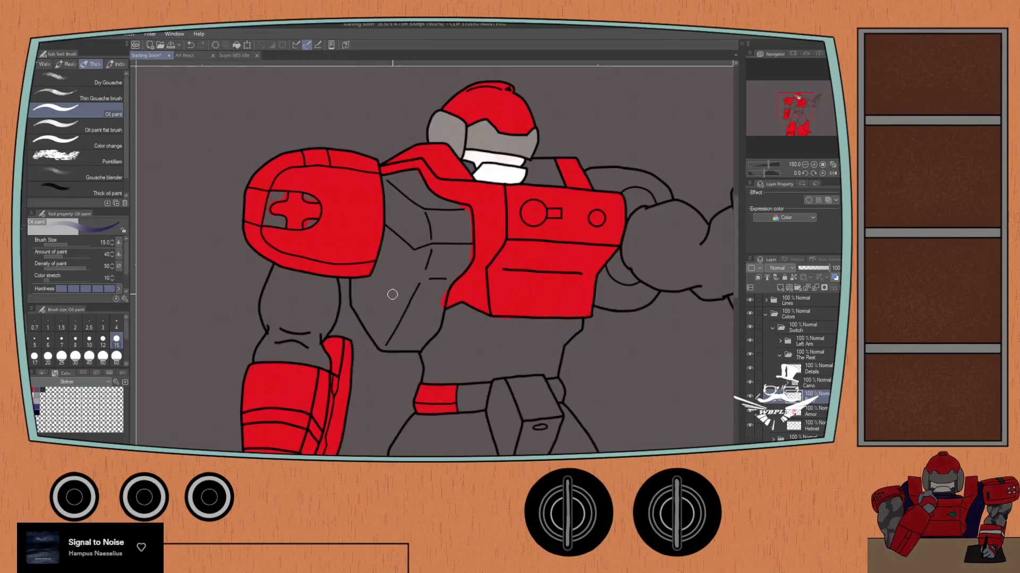
pyautogui.click(188, 55)
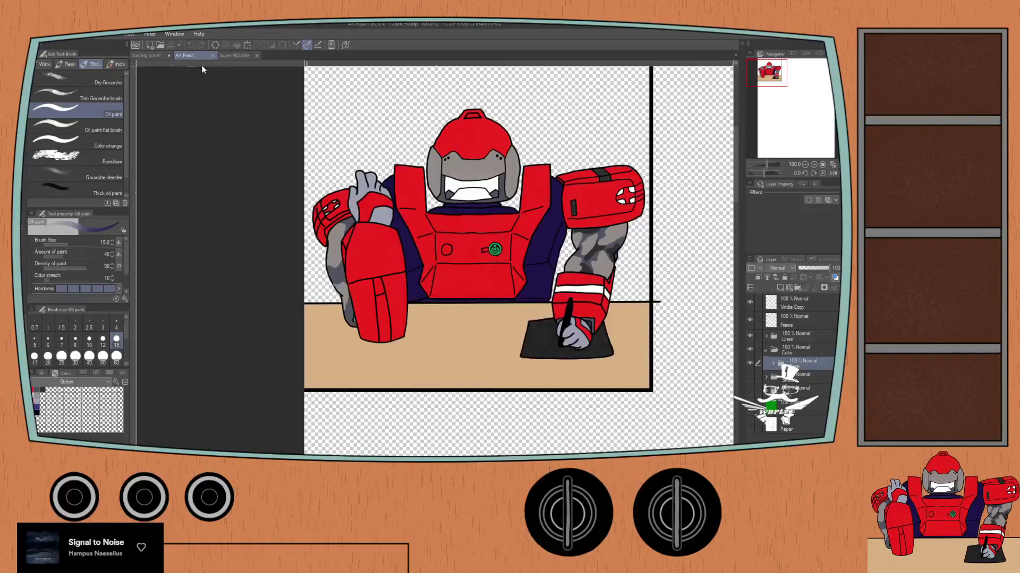
pyautogui.click(230, 56)
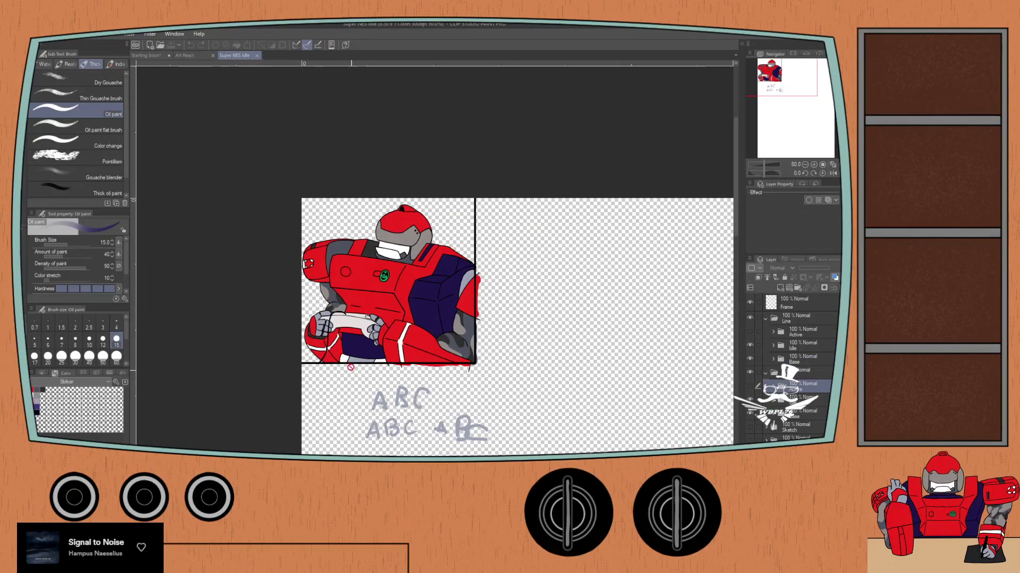
pyautogui.click(146, 55)
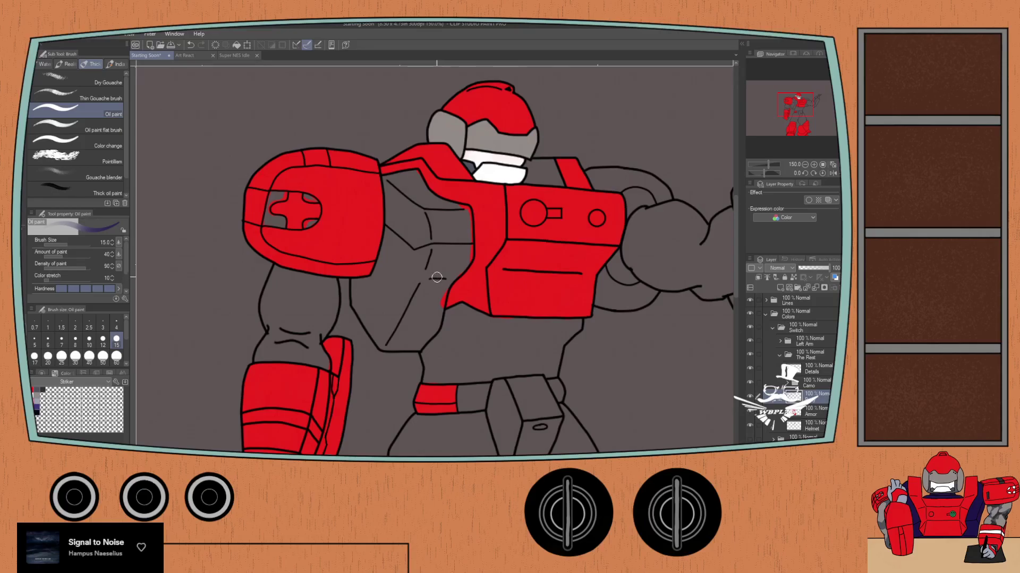
pyautogui.scroll(1, 409, 281)
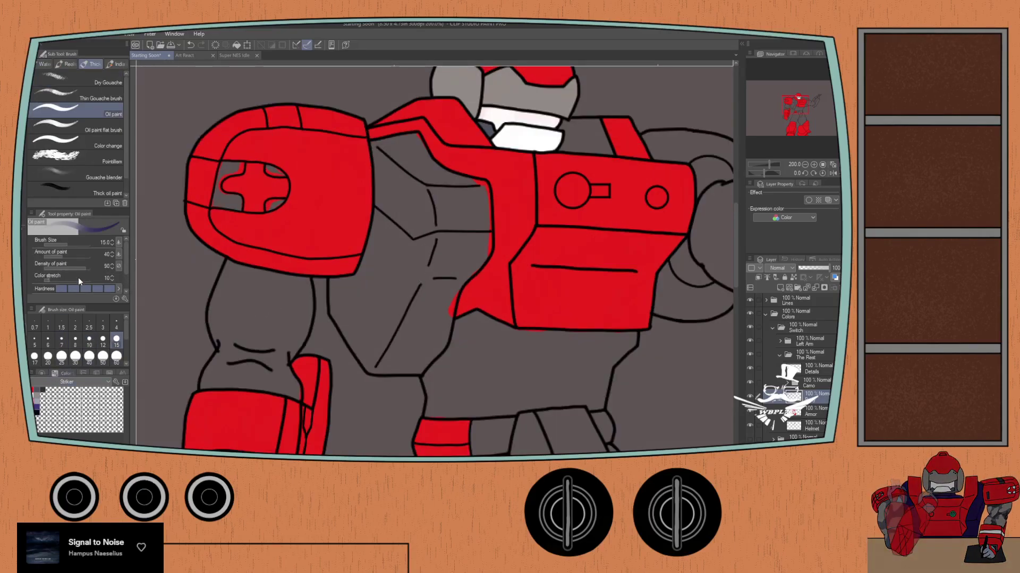
pyautogui.click(62, 356)
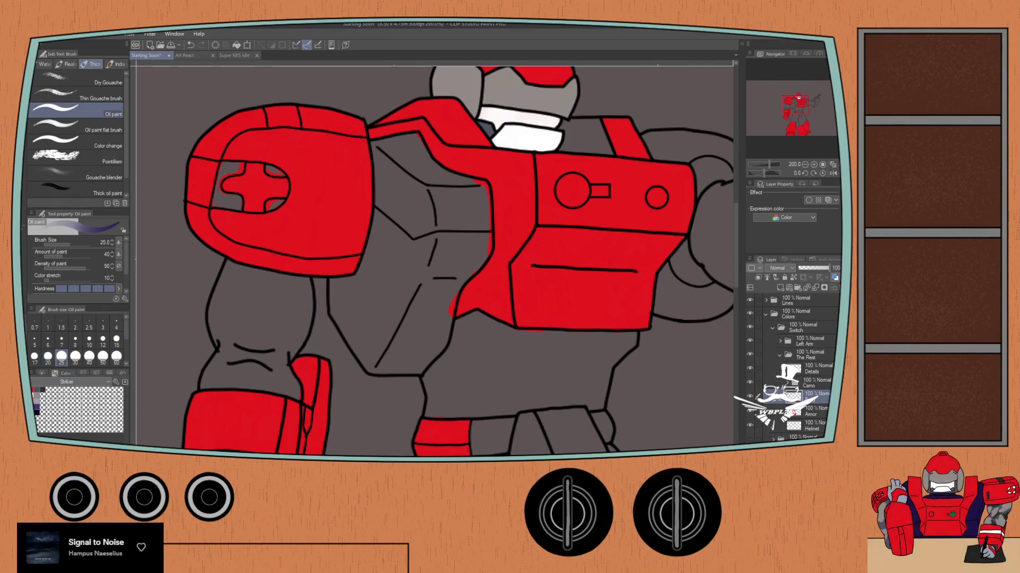
pyautogui.moveTo(402, 228)
pyautogui.mouseDown()
pyautogui.moveTo(374, 268)
pyautogui.moveTo(392, 265)
pyautogui.moveTo(415, 235)
pyautogui.moveTo(423, 270)
pyautogui.moveTo(465, 228)
pyautogui.moveTo(474, 235)
pyautogui.moveTo(475, 200)
pyautogui.moveTo(468, 218)
pyautogui.moveTo(492, 257)
pyautogui.moveTo(480, 307)
pyautogui.moveTo(491, 277)
pyautogui.moveTo(485, 306)
pyautogui.moveTo(494, 286)
pyautogui.moveTo(493, 301)
pyautogui.moveTo(487, 181)
pyautogui.moveTo(403, 150)
pyautogui.moveTo(447, 206)
pyautogui.moveTo(448, 186)
pyautogui.moveTo(454, 223)
pyautogui.moveTo(446, 170)
pyautogui.moveTo(462, 193)
pyautogui.moveTo(401, 232)
pyautogui.moveTo(379, 268)
pyautogui.moveTo(353, 253)
pyautogui.moveTo(331, 192)
pyautogui.moveTo(315, 190)
pyautogui.moveTo(302, 219)
pyautogui.moveTo(299, 203)
pyautogui.moveTo(302, 251)
pyautogui.mouseUp()
pyautogui.scroll(2, 475, 200)
pyautogui.moveTo(326, 177); pyautogui.dragTo(326, 293)
pyautogui.moveTo(335, 228)
pyautogui.mouseDown()
pyautogui.moveTo(294, 307)
pyautogui.moveTo(295, 223)
pyautogui.moveTo(318, 251)
pyautogui.moveTo(357, 270)
pyautogui.moveTo(364, 244)
pyautogui.moveTo(381, 246)
pyautogui.moveTo(360, 192)
pyautogui.moveTo(324, 210)
pyautogui.moveTo(333, 220)
pyautogui.moveTo(334, 201)
pyautogui.moveTo(281, 215)
pyautogui.mouseUp()
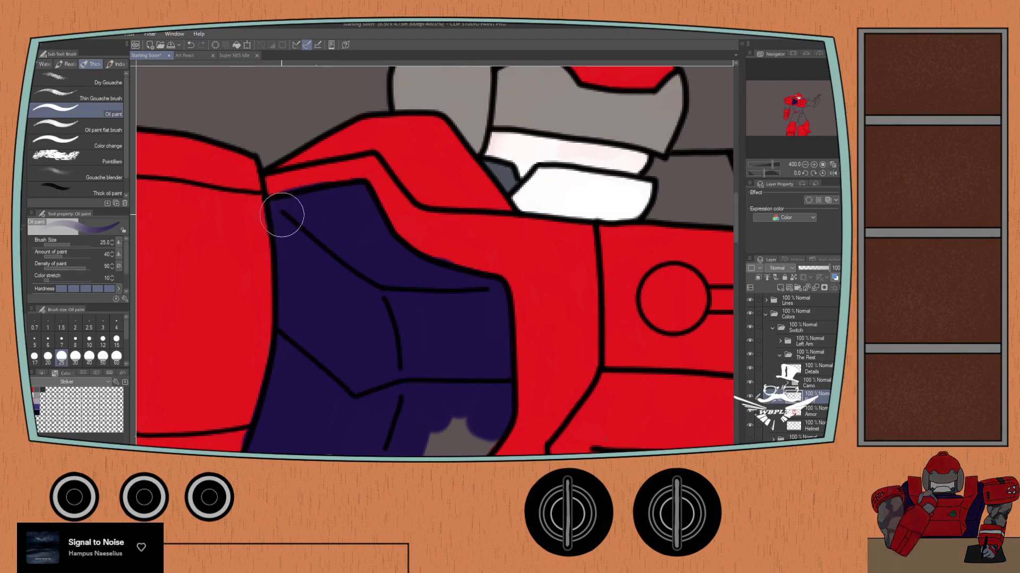
# Step: Fill the rest of the side torso below the shoulder armour dark blue, down to its lower outline
pyautogui.press('e')
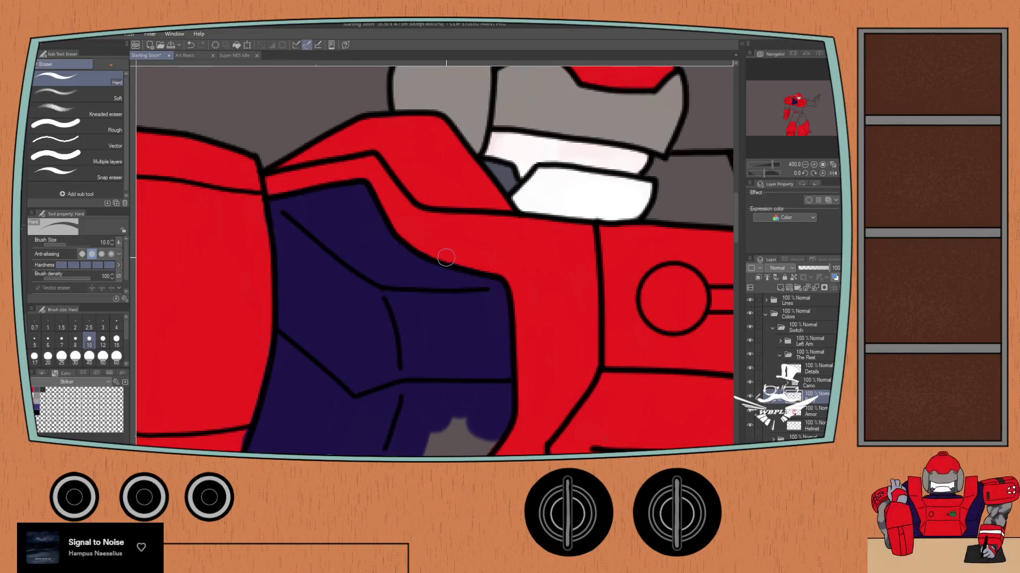
pyautogui.hotkey('ctrl', '-')
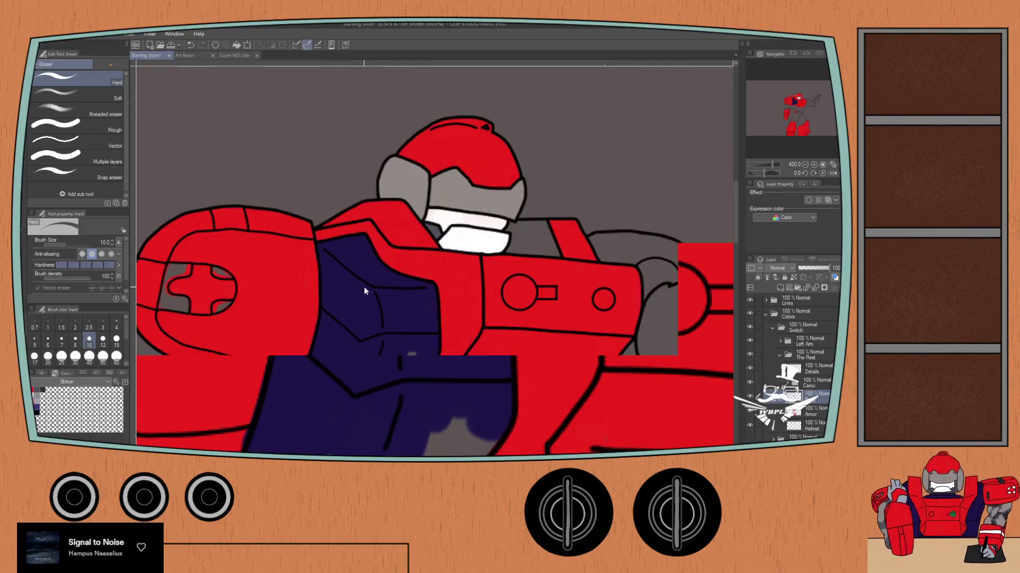
pyautogui.press('b')
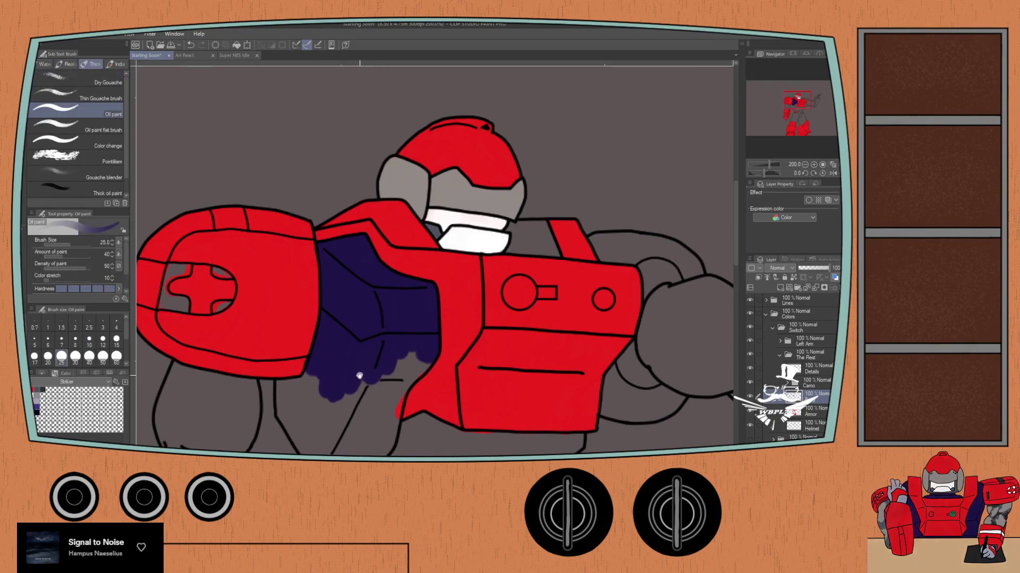
pyautogui.moveTo(385, 350)
pyautogui.mouseDown()
pyautogui.moveTo(437, 262)
pyautogui.moveTo(449, 292)
pyautogui.moveTo(433, 313)
pyautogui.moveTo(445, 317)
pyautogui.moveTo(444, 276)
pyautogui.moveTo(403, 318)
pyautogui.moveTo(373, 293)
pyautogui.moveTo(357, 311)
pyautogui.moveTo(330, 303)
pyautogui.moveTo(346, 371)
pyautogui.moveTo(364, 359)
pyautogui.moveTo(364, 344)
pyautogui.moveTo(337, 273)
pyautogui.moveTo(318, 303)
pyautogui.moveTo(371, 376)
pyautogui.moveTo(359, 307)
pyautogui.moveTo(395, 366)
pyautogui.moveTo(446, 312)
pyautogui.moveTo(505, 296)
pyautogui.moveTo(500, 332)
pyautogui.moveTo(387, 375)
pyautogui.moveTo(467, 368)
pyautogui.moveTo(462, 380)
pyautogui.mouseUp()
pyautogui.scroll(2, 361, 290)
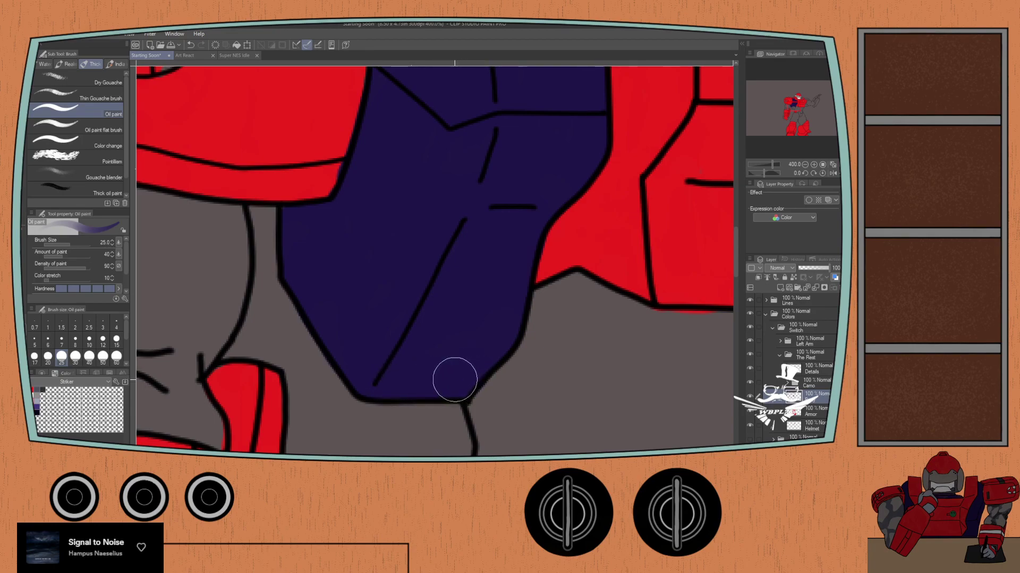
pyautogui.scroll(4, 454, 380)
pyautogui.press('e')
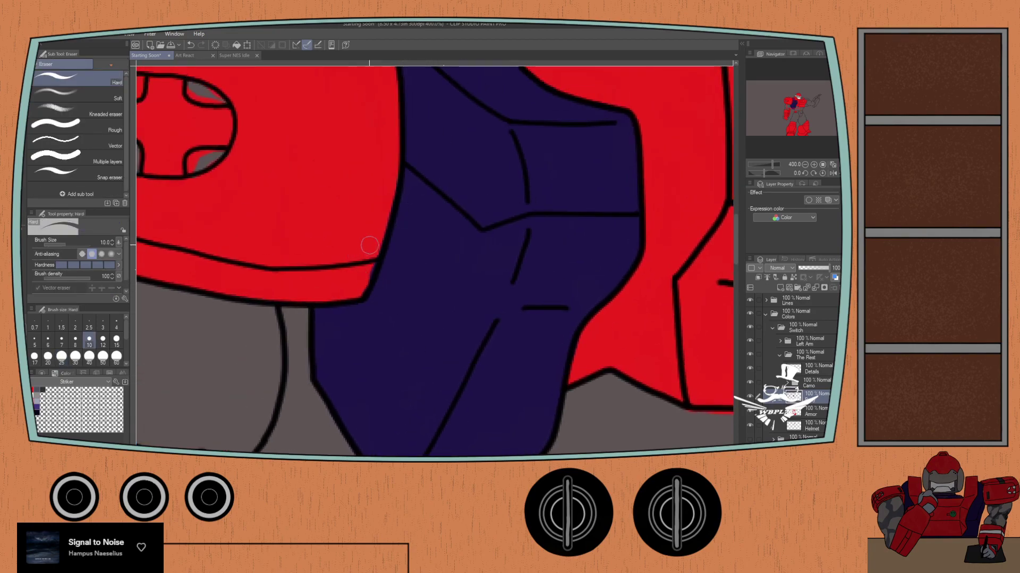
pyautogui.scroll(4, 377, 243)
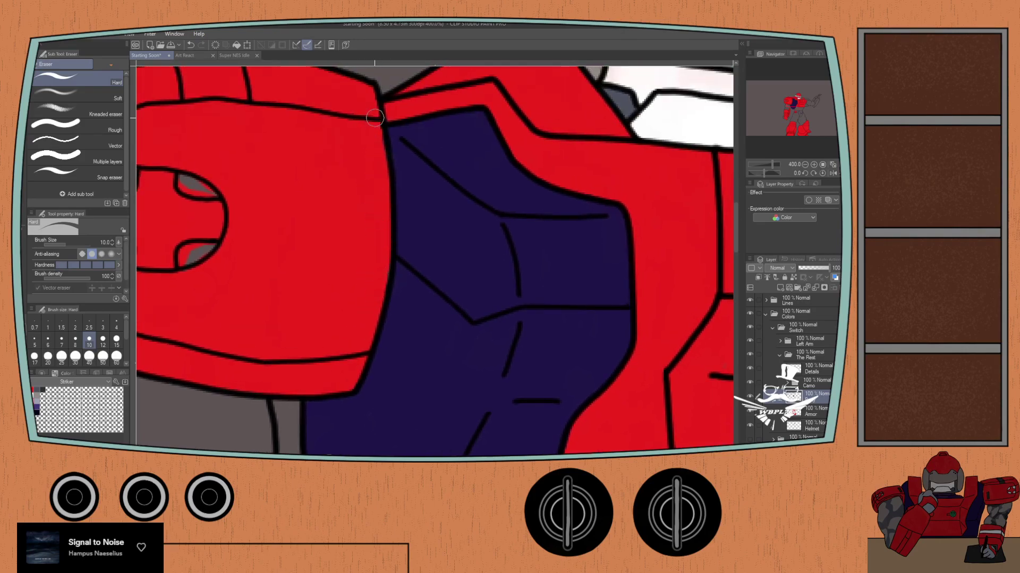
# Step: Tidy the colour edge between the red shoulder armour and the dark blue side torso on the Armor and Body layers
pyautogui.click(814, 412)
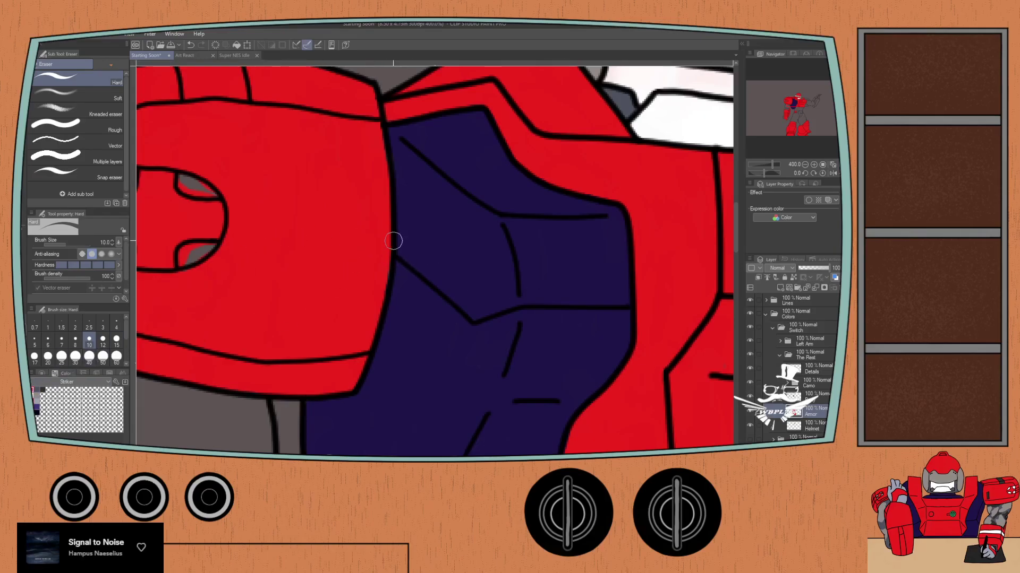
pyautogui.press('b')
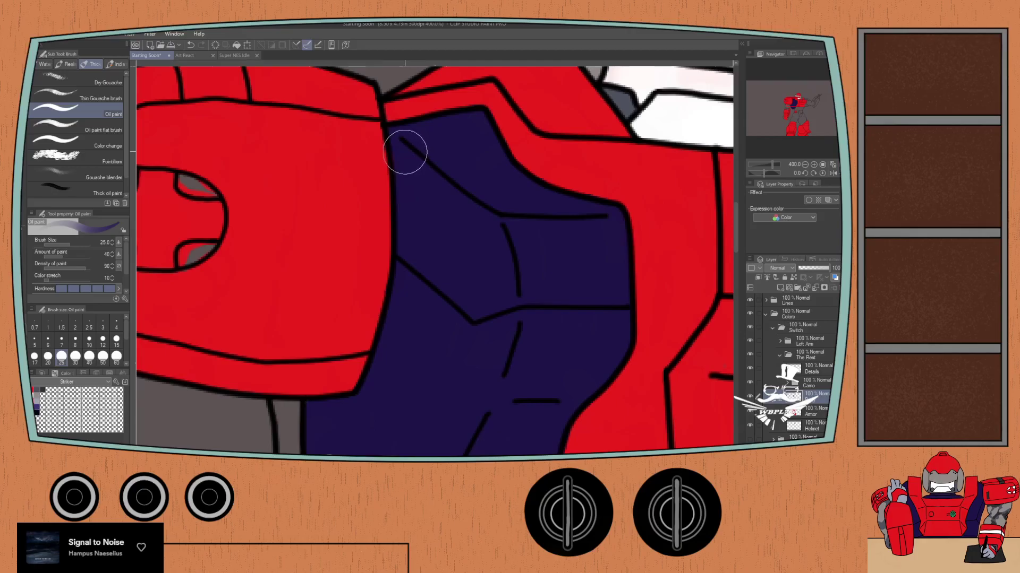
pyautogui.scroll(2, 410, 167)
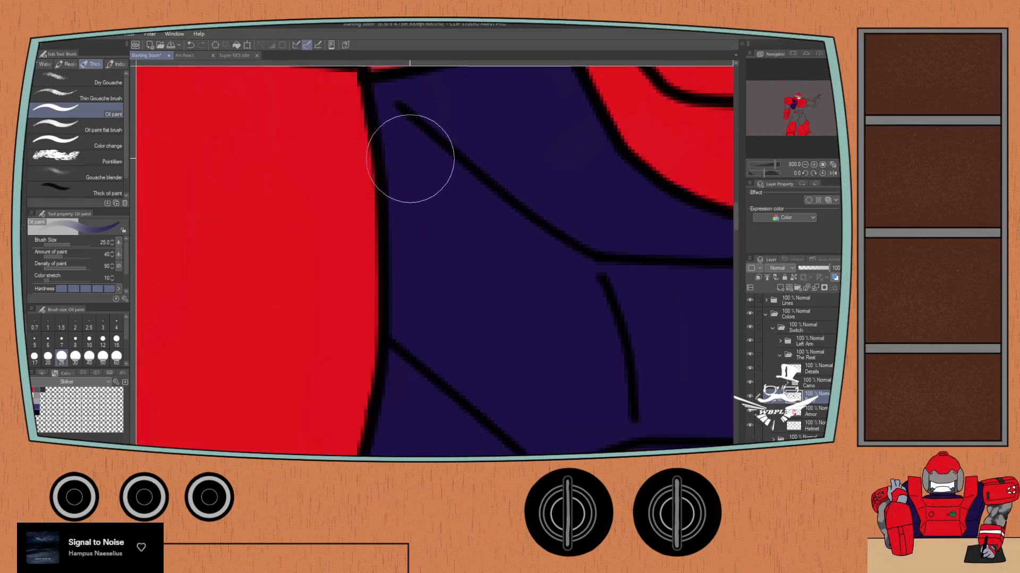
pyautogui.press('e')
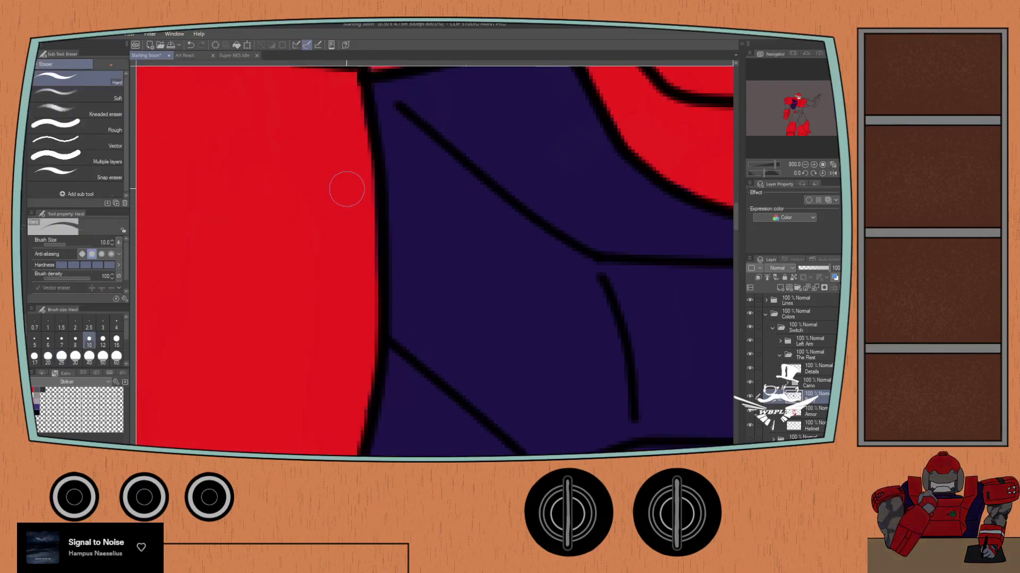
pyautogui.scroll(-2, 365, 368)
pyautogui.scroll(-2, 364, 368)
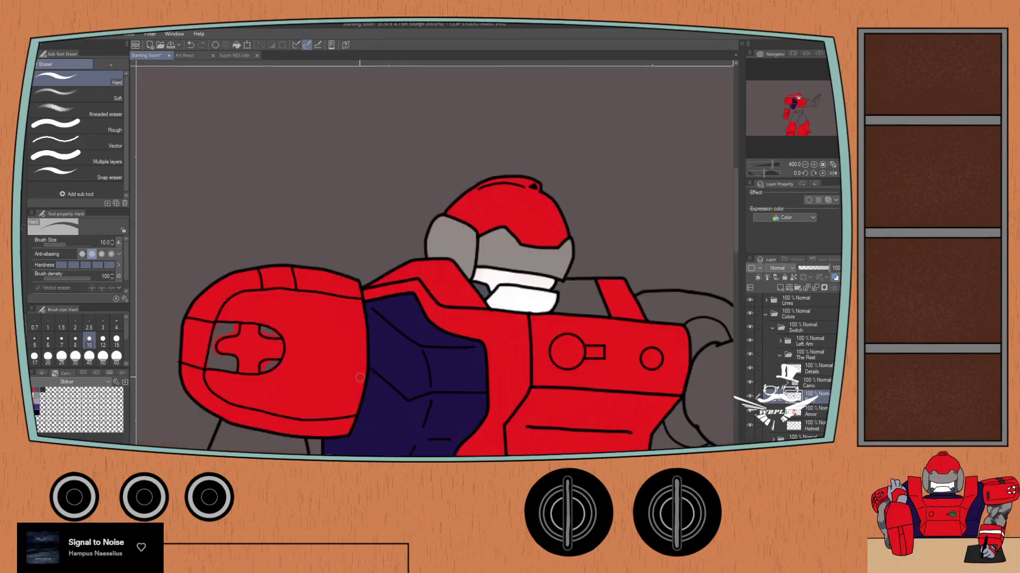
pyautogui.scroll(-5, 370, 382)
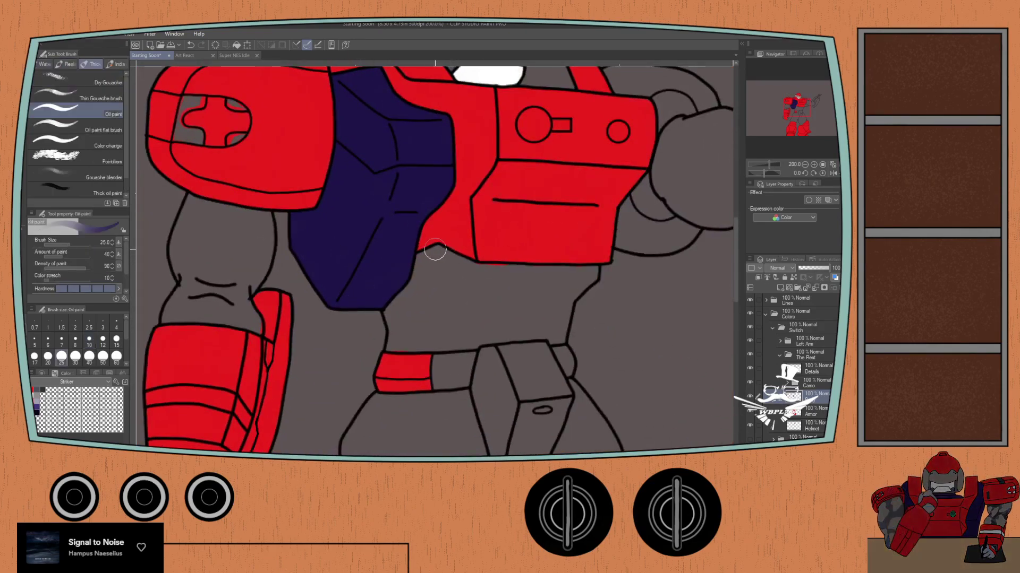
# Step: Paint the waist between the red chest plate and the belt dark blue on the Body layer with Oil paint
pyautogui.press('b')
pyautogui.scroll(2, 421, 262)
pyautogui.moveTo(432, 282)
pyautogui.mouseDown()
pyautogui.moveTo(334, 277)
pyautogui.moveTo(317, 248)
pyautogui.moveTo(361, 228)
pyautogui.moveTo(426, 265)
pyautogui.moveTo(368, 251)
pyautogui.moveTo(297, 298)
pyautogui.moveTo(271, 347)
pyautogui.moveTo(286, 397)
pyautogui.moveTo(270, 415)
pyautogui.moveTo(304, 413)
pyautogui.moveTo(312, 400)
pyautogui.moveTo(315, 352)
pyautogui.moveTo(354, 295)
pyautogui.moveTo(334, 295)
pyautogui.moveTo(352, 296)
pyautogui.moveTo(345, 279)
pyautogui.moveTo(493, 288)
pyautogui.moveTo(570, 278)
pyautogui.moveTo(522, 327)
pyautogui.moveTo(526, 316)
pyautogui.moveTo(317, 296)
pyautogui.moveTo(378, 306)
pyautogui.moveTo(298, 312)
pyautogui.moveTo(228, 405)
pyautogui.moveTo(234, 419)
pyautogui.moveTo(319, 415)
pyautogui.moveTo(255, 358)
pyautogui.moveTo(332, 338)
pyautogui.mouseUp()
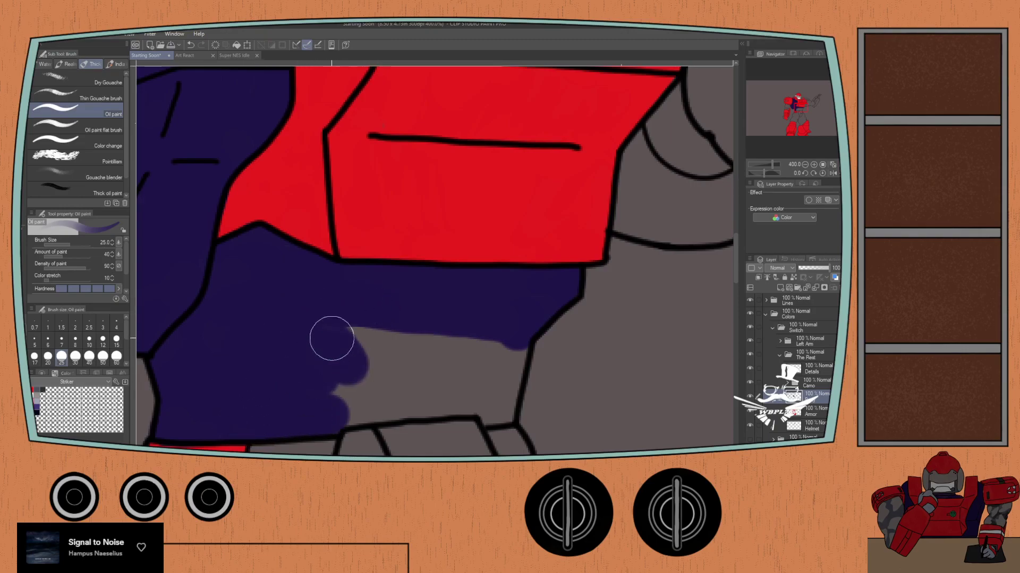
pyautogui.moveTo(384, 292)
pyautogui.mouseDown()
pyautogui.moveTo(364, 330)
pyautogui.moveTo(507, 341)
pyautogui.moveTo(504, 412)
pyautogui.moveTo(493, 410)
pyautogui.moveTo(484, 369)
pyautogui.moveTo(334, 356)
pyautogui.moveTo(452, 377)
pyautogui.moveTo(327, 380)
pyautogui.moveTo(385, 385)
pyautogui.moveTo(330, 416)
pyautogui.moveTo(459, 397)
pyautogui.mouseUp()
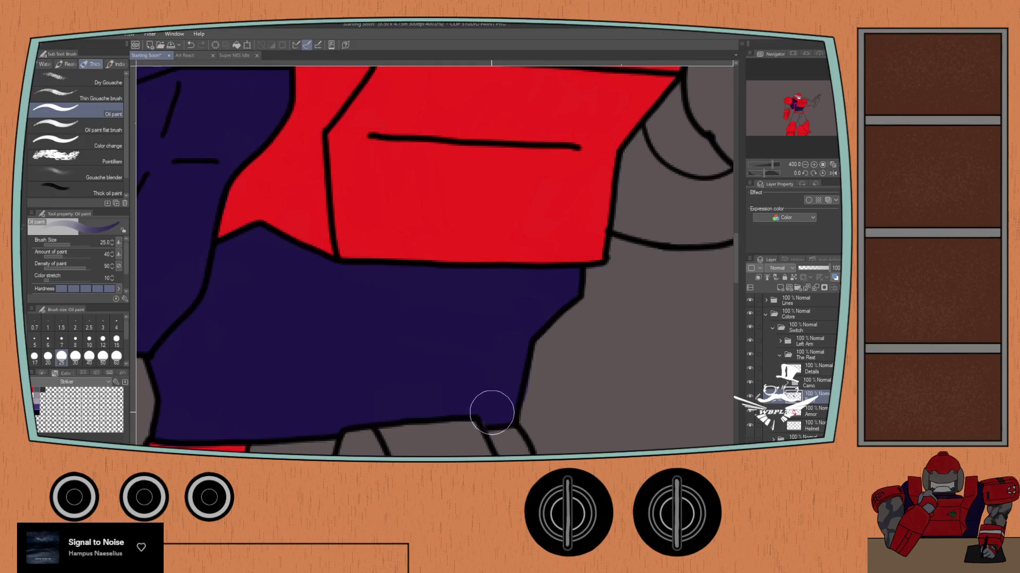
# Step: Move the Camo folder below the Helmet layer in The Rest folder
pyautogui.scroll(-3, 318, 318)
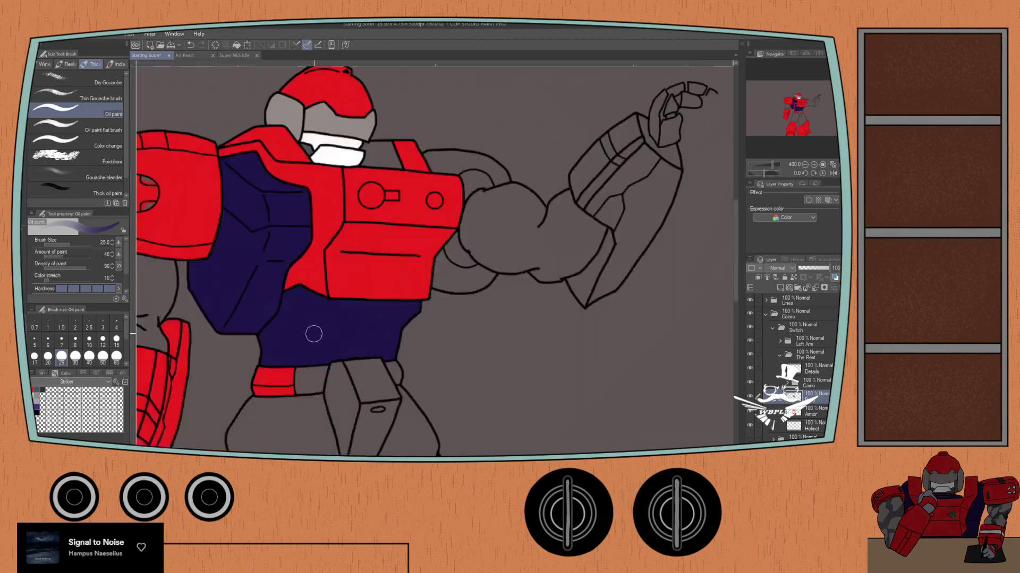
pyautogui.moveTo(294, 298); pyautogui.dragTo(385, 401)
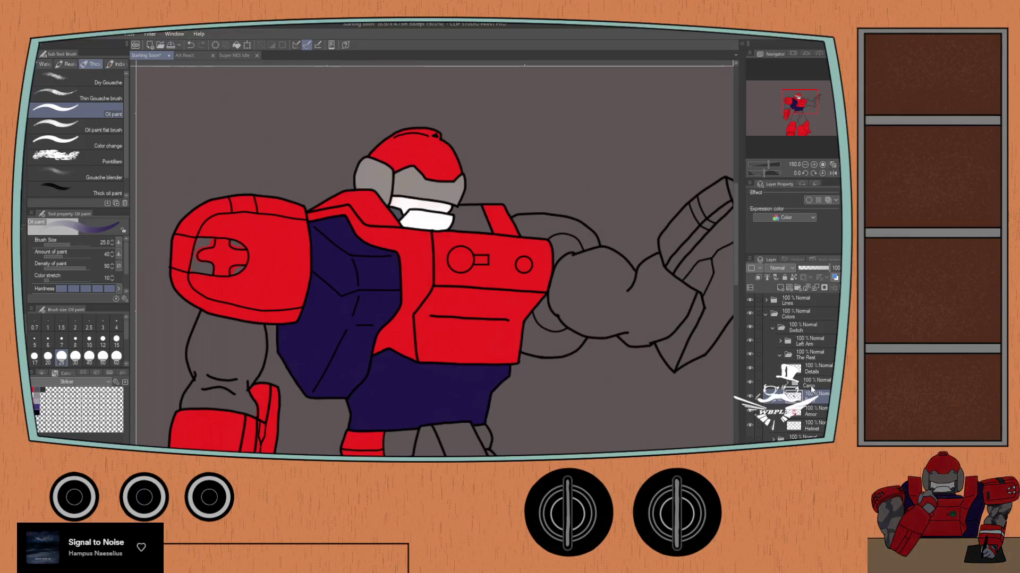
pyautogui.scroll(-2, 474, 321)
pyautogui.moveTo(473, 359); pyautogui.dragTo(440, 284)
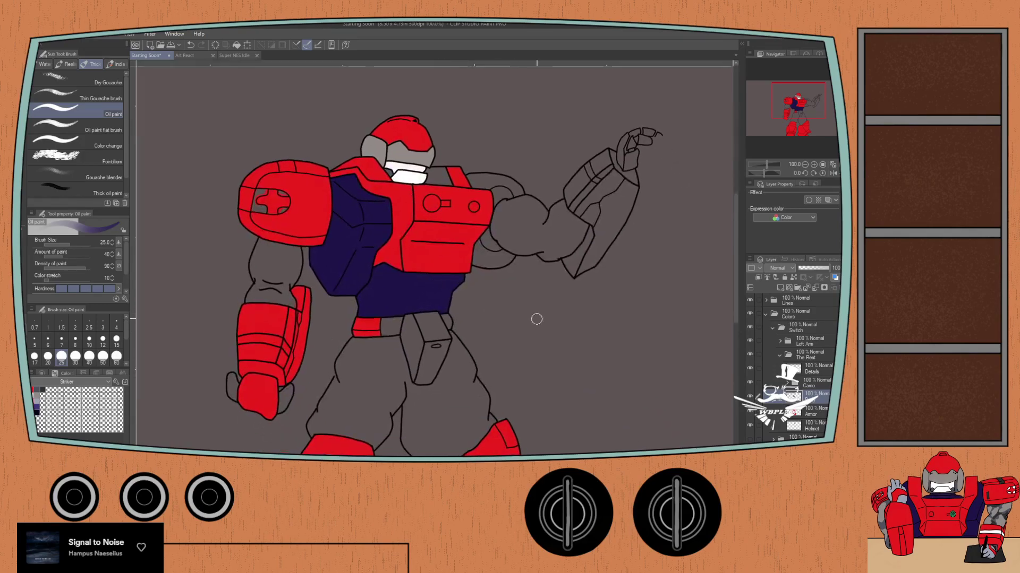
pyautogui.moveTo(809, 384); pyautogui.dragTo(810, 431)
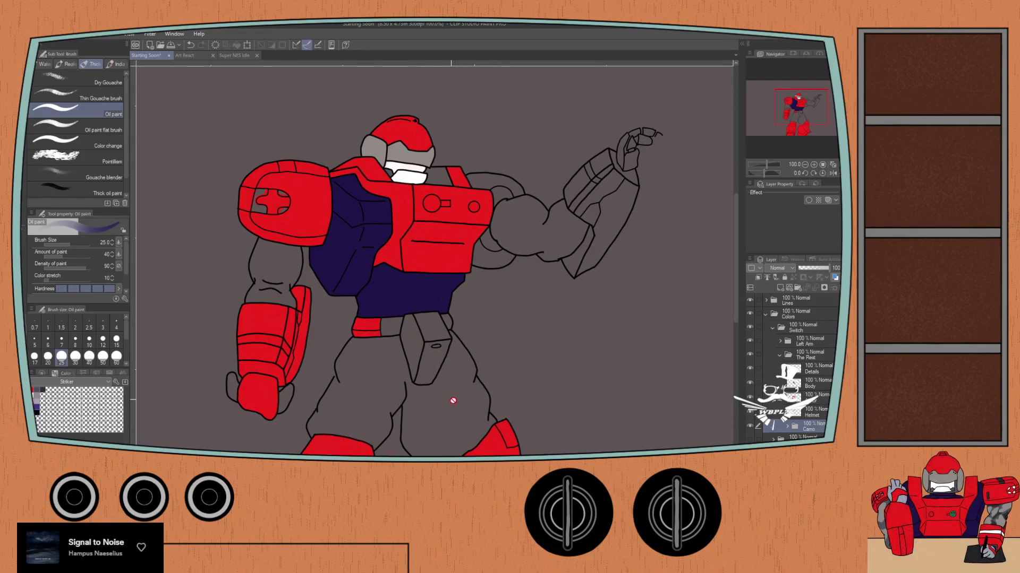
# Step: On the Details layer, paint the two right-hand gaps around the shoulder cross white with Oil paint at size 10 and erase the overspill
pyautogui.click(811, 372)
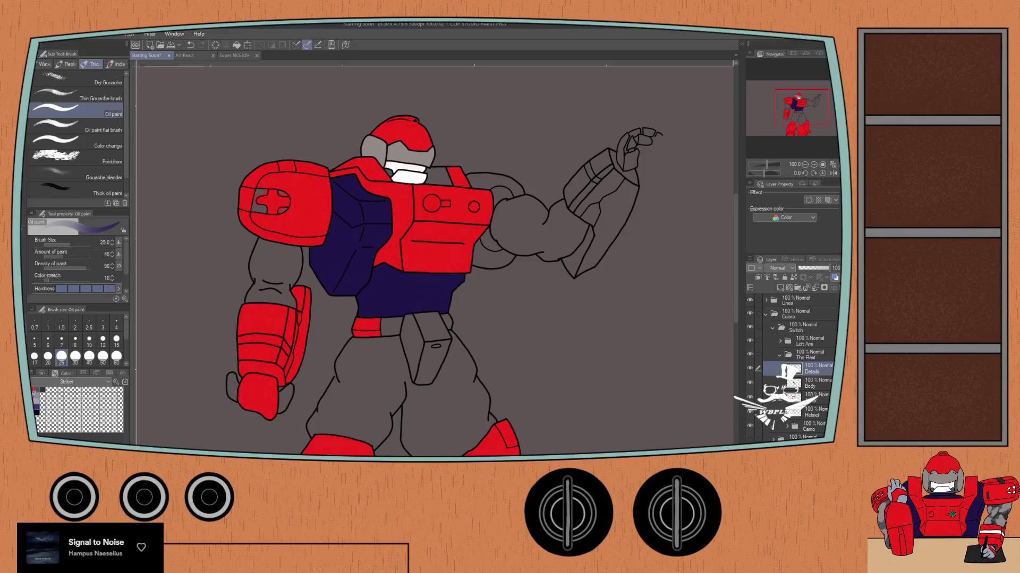
pyautogui.scroll(2, 252, 231)
pyautogui.moveTo(259, 315); pyautogui.dragTo(296, 253)
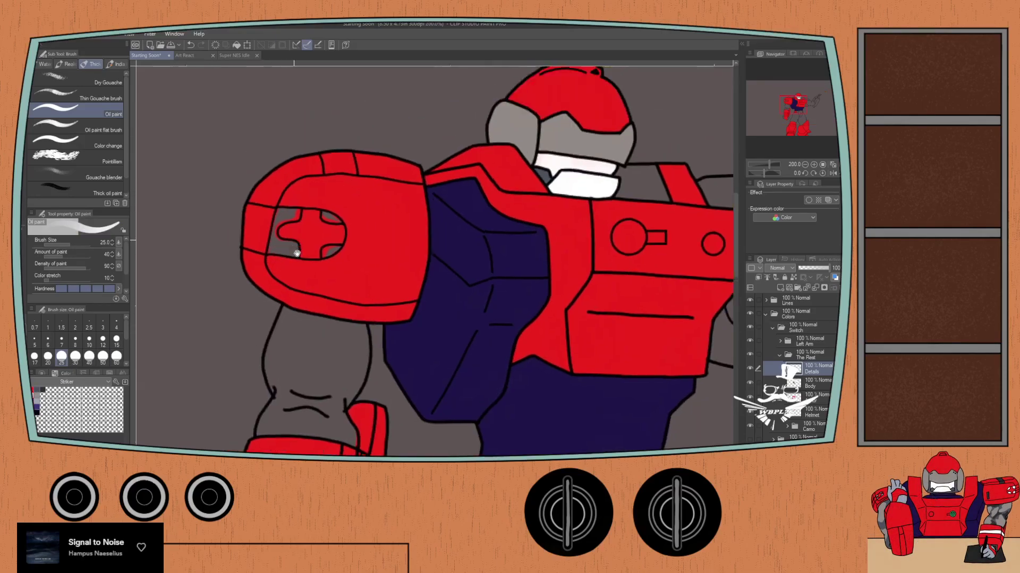
pyautogui.scroll(2, 296, 253)
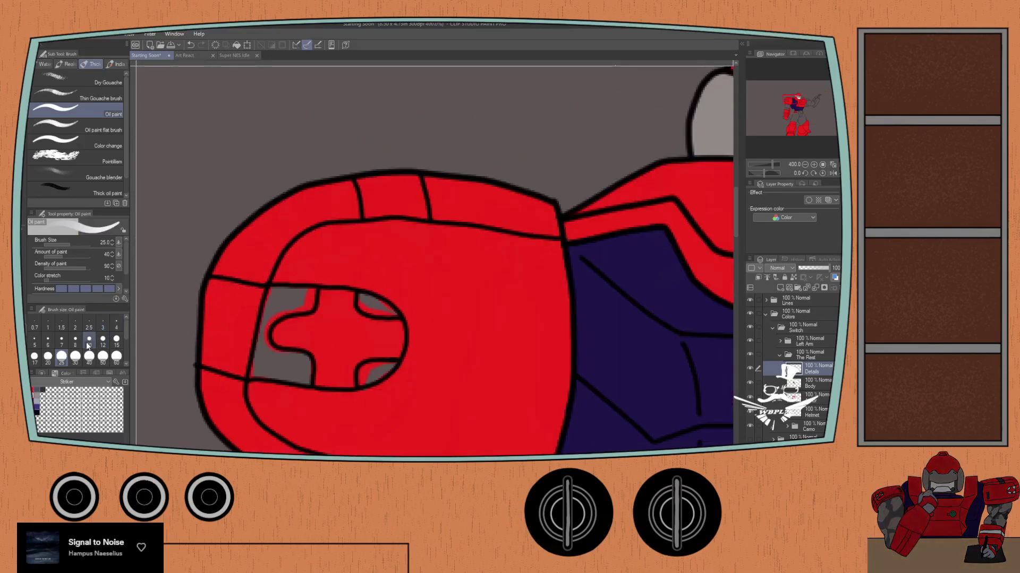
pyautogui.click(89, 343)
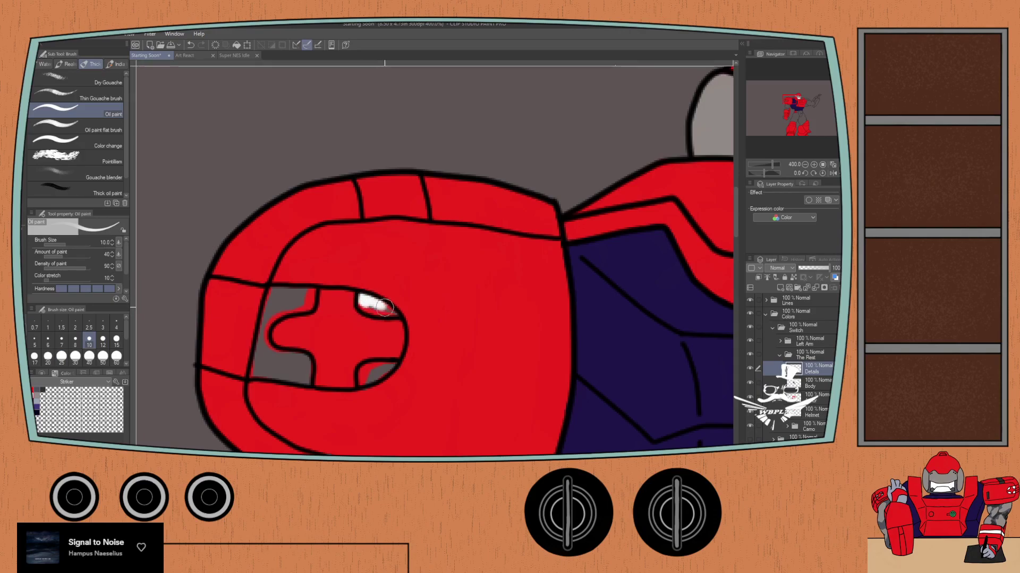
pyautogui.moveTo(383, 308); pyautogui.dragTo(386, 310)
pyautogui.hotkey('ctrl', 'z')
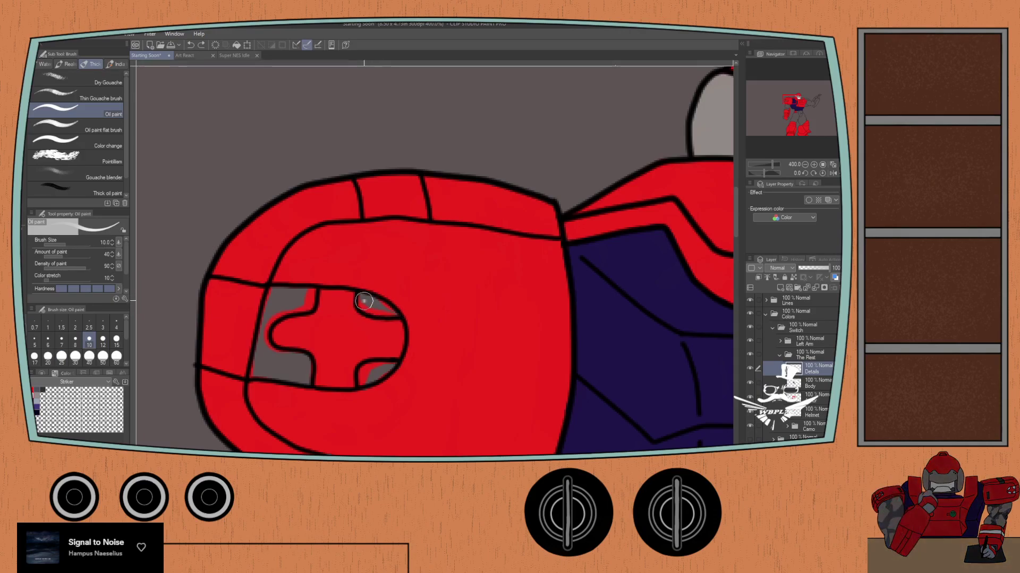
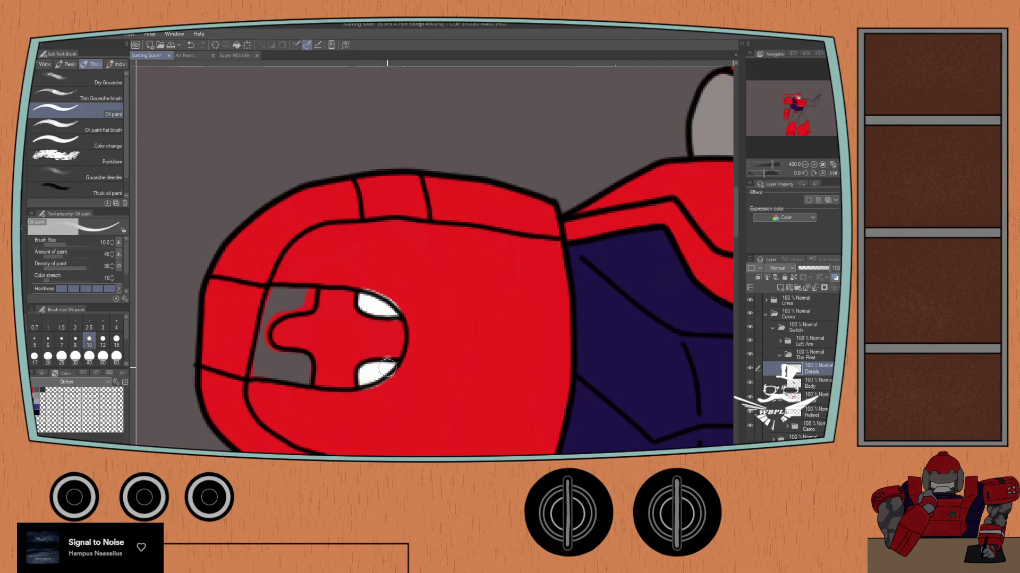
pyautogui.scroll(2, 386, 335)
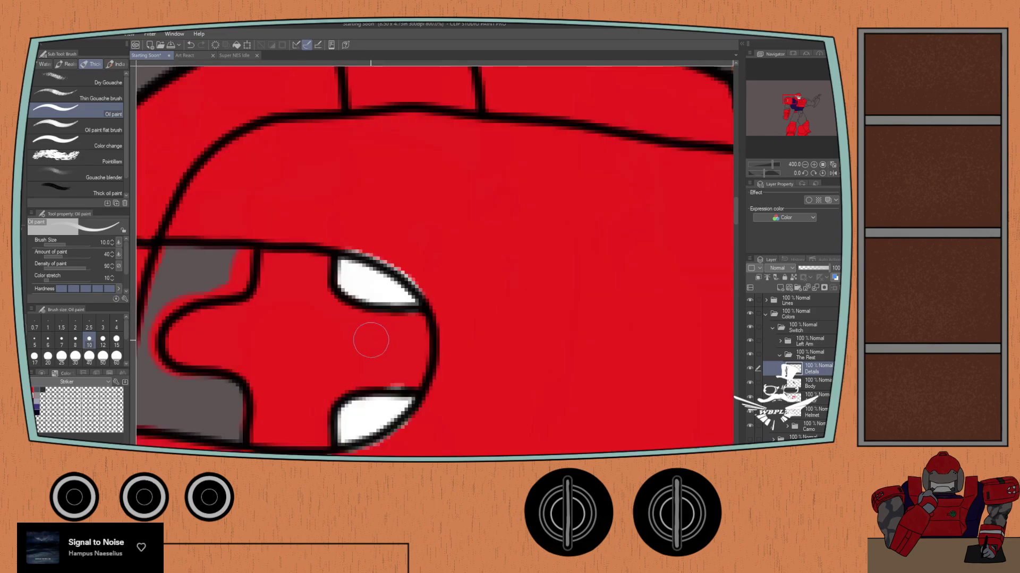
pyautogui.press('e')
pyautogui.scroll(-3, 398, 353)
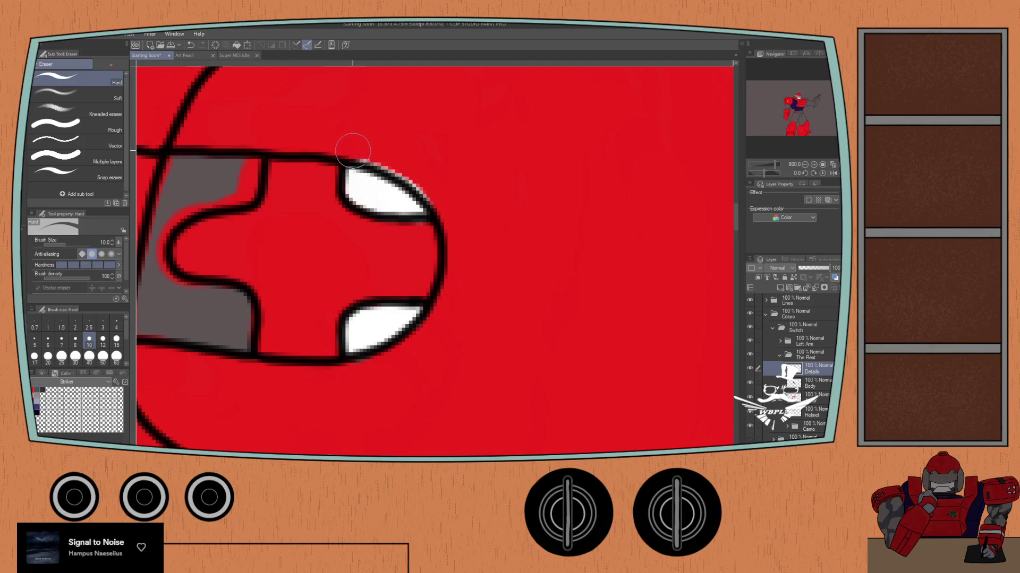
# Step: Fill the remaining gaps on the left side of the shoulder cross emblem white up to the linework
pyautogui.moveTo(430, 290); pyautogui.dragTo(597, 333)
pyautogui.press('b')
pyautogui.moveTo(374, 224)
pyautogui.mouseDown()
pyautogui.moveTo(417, 211)
pyautogui.moveTo(420, 220)
pyautogui.moveTo(406, 234)
pyautogui.moveTo(414, 239)
pyautogui.moveTo(383, 242)
pyautogui.moveTo(395, 232)
pyautogui.moveTo(390, 215)
pyautogui.moveTo(345, 216)
pyautogui.moveTo(335, 241)
pyautogui.moveTo(360, 222)
pyautogui.moveTo(365, 240)
pyautogui.moveTo(332, 269)
pyautogui.moveTo(380, 238)
pyautogui.mouseUp()
pyautogui.moveTo(334, 271)
pyautogui.mouseDown()
pyautogui.moveTo(323, 341)
pyautogui.moveTo(328, 323)
pyautogui.moveTo(353, 340)
pyautogui.moveTo(337, 332)
pyautogui.moveTo(404, 344)
pyautogui.moveTo(413, 385)
pyautogui.moveTo(321, 356)
pyautogui.mouseUp()
pyautogui.moveTo(358, 327)
pyautogui.mouseDown()
pyautogui.moveTo(340, 362)
pyautogui.moveTo(369, 376)
pyautogui.moveTo(313, 370)
pyautogui.moveTo(323, 338)
pyautogui.moveTo(305, 372)
pyautogui.moveTo(351, 370)
pyautogui.mouseUp()
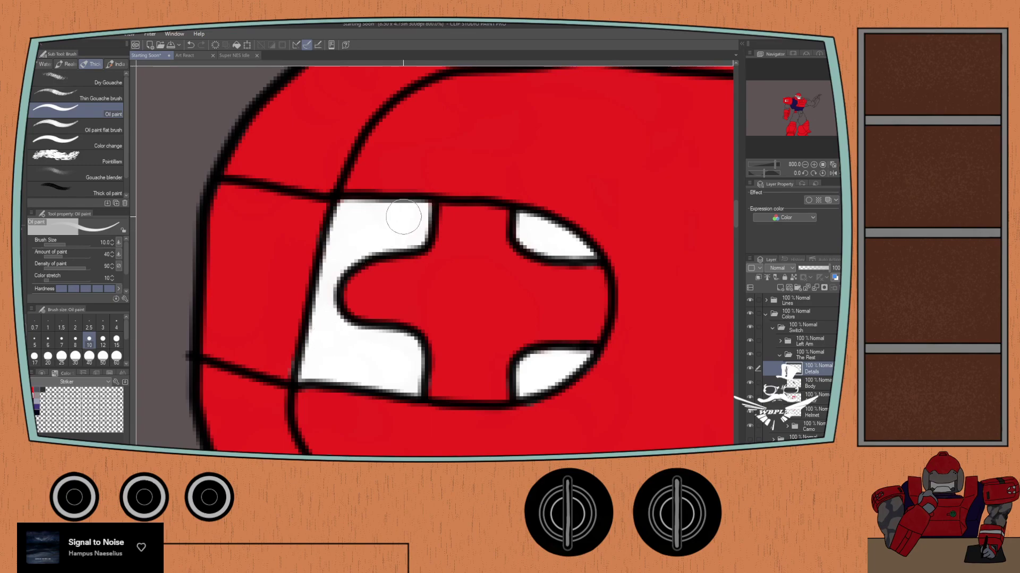
# Step: Paint the band across the lowered arm's forearm armour, including its short side segment, white with Oil paint at size 10
pyautogui.scroll(-5, 370, 324)
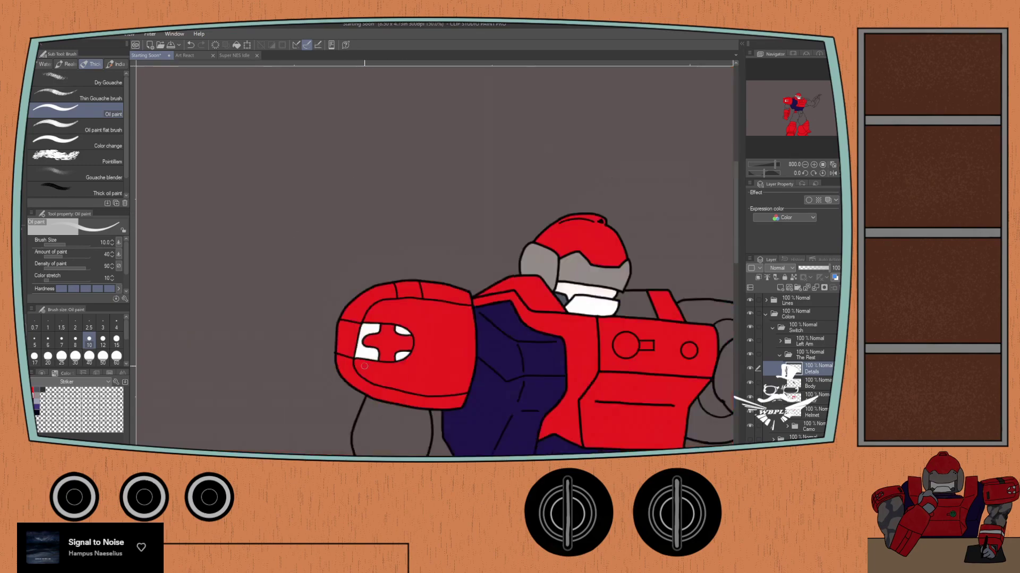
pyautogui.moveTo(372, 301); pyautogui.dragTo(256, 122)
pyautogui.moveTo(238, 347); pyautogui.dragTo(261, 381)
pyautogui.moveTo(334, 280)
pyautogui.mouseDown()
pyautogui.moveTo(363, 375)
pyautogui.moveTo(362, 420)
pyautogui.moveTo(371, 173)
pyautogui.mouseUp()
pyautogui.scroll(4, 348, 303)
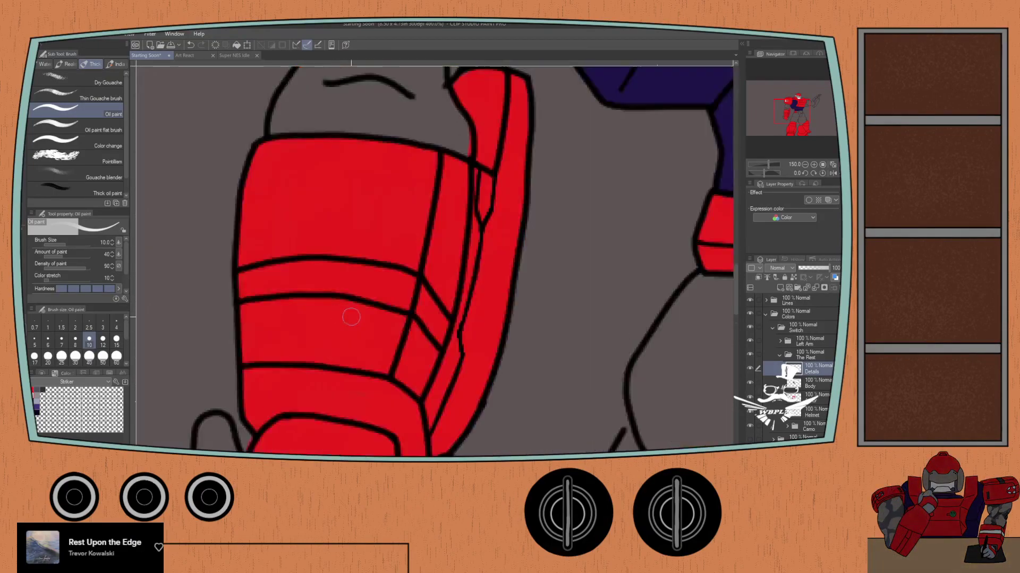
pyautogui.moveTo(412, 295)
pyautogui.mouseDown()
pyautogui.moveTo(446, 321)
pyautogui.moveTo(439, 343)
pyautogui.moveTo(413, 285)
pyautogui.moveTo(378, 271)
pyautogui.moveTo(400, 277)
pyautogui.moveTo(374, 276)
pyautogui.moveTo(409, 305)
pyautogui.moveTo(397, 303)
pyautogui.moveTo(333, 281)
pyautogui.moveTo(379, 290)
pyautogui.moveTo(327, 267)
pyautogui.mouseUp()
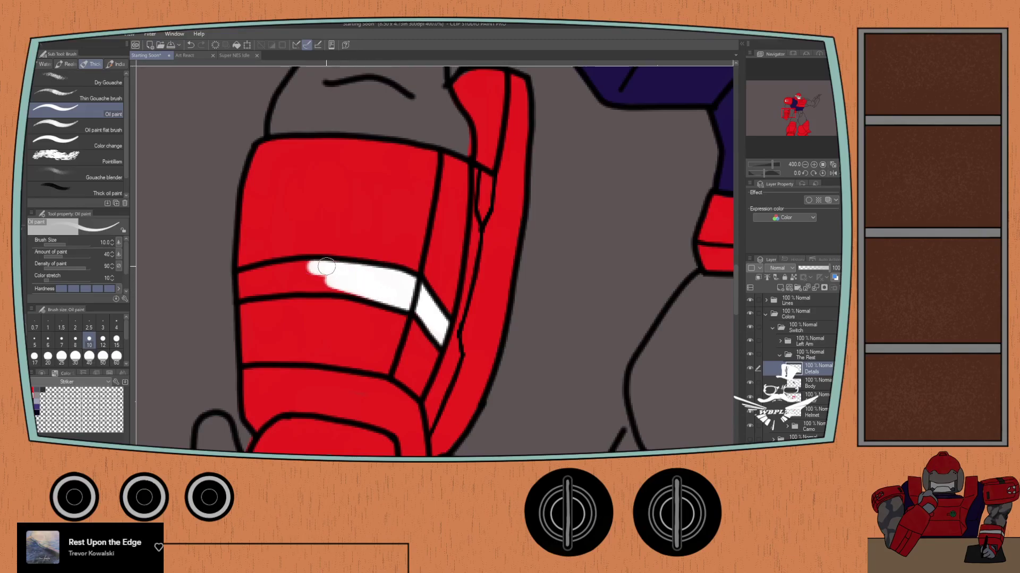
pyautogui.moveTo(384, 297); pyautogui.dragTo(314, 282)
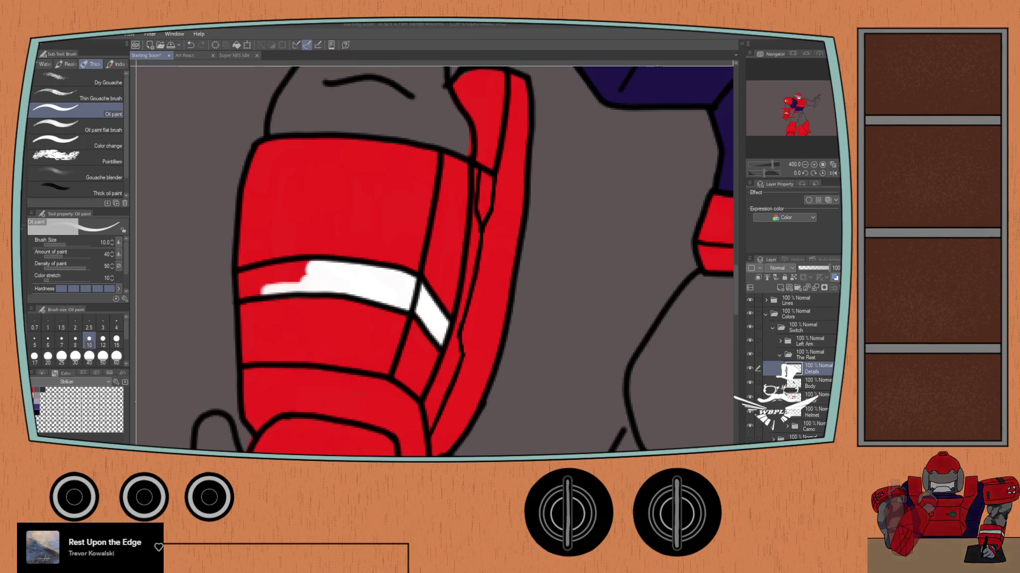
pyautogui.moveTo(306, 267)
pyautogui.mouseDown()
pyautogui.moveTo(272, 270)
pyautogui.moveTo(292, 269)
pyautogui.moveTo(244, 286)
pyautogui.mouseUp()
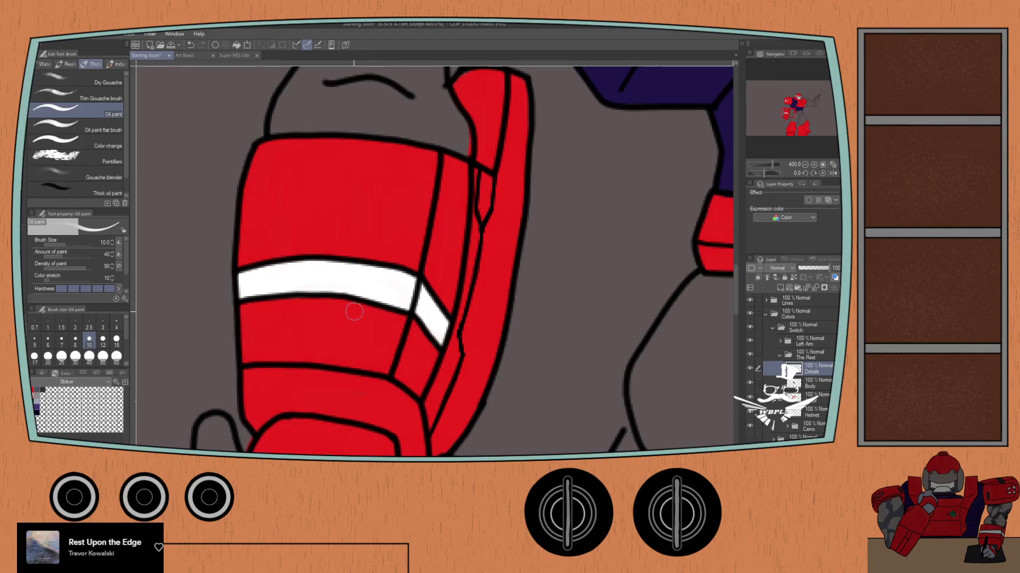
# Step: Show the room background artwork and sample the near-black colour from the dark object on the shelf behind the raised arm
pyautogui.scroll(-3, 355, 307)
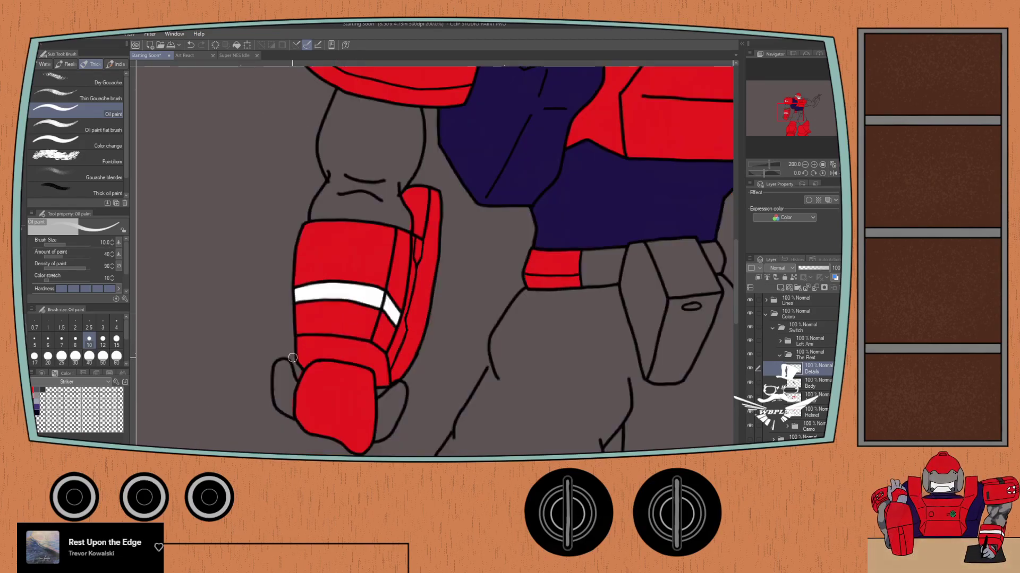
pyautogui.scroll(4, 297, 367)
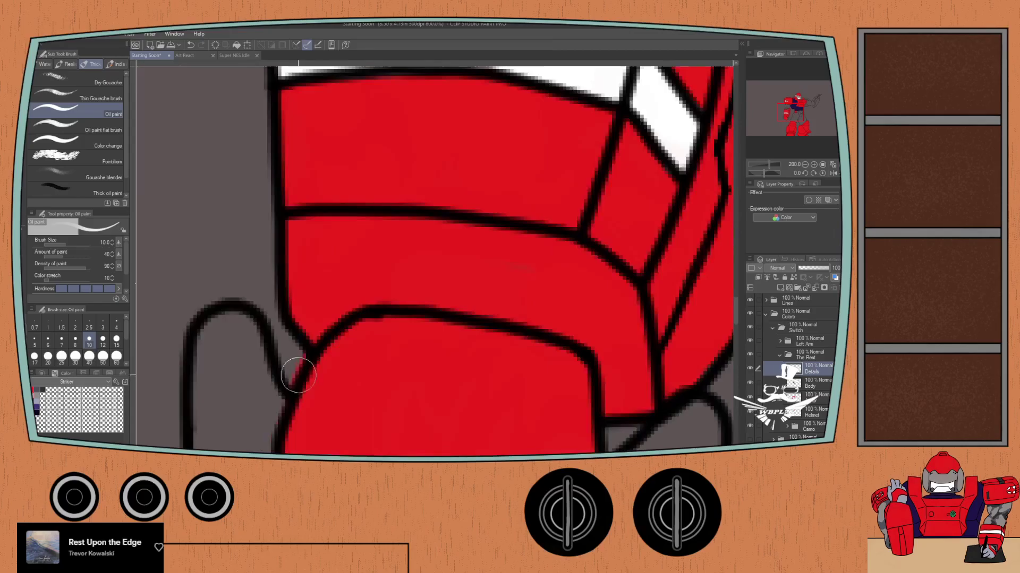
pyautogui.scroll(-4, 298, 372)
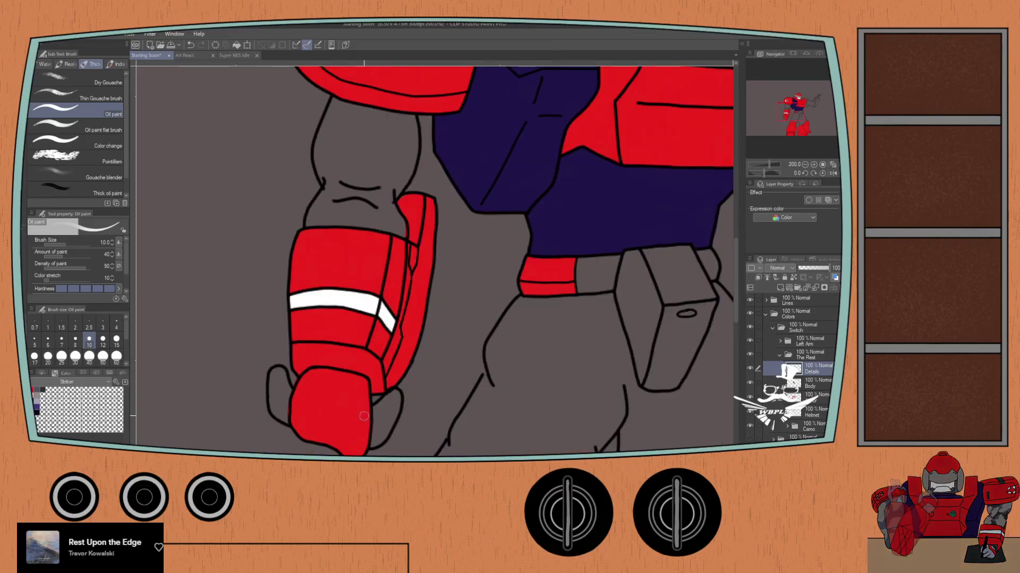
pyautogui.scroll(3, 243, 353)
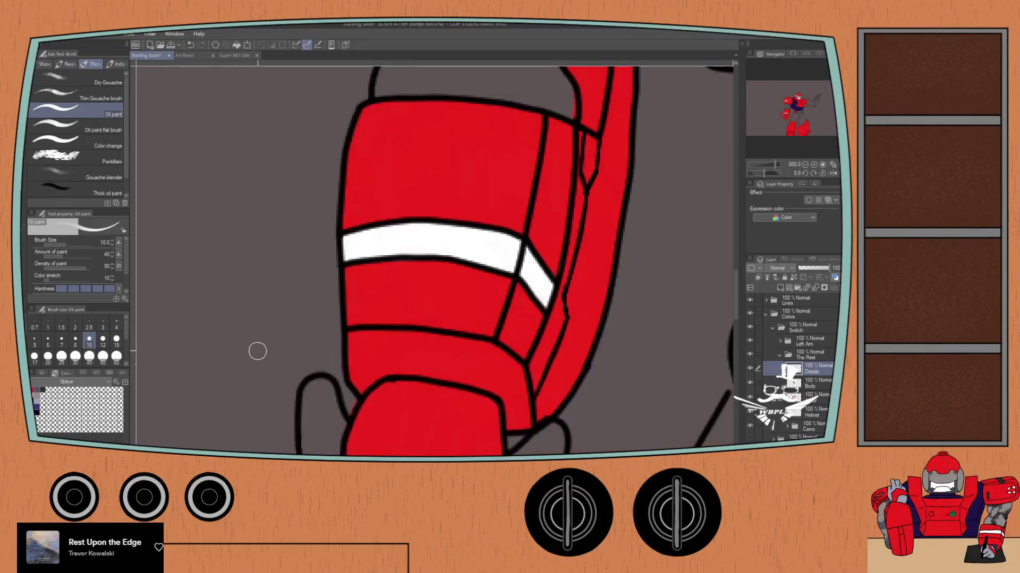
pyautogui.scroll(-6, 257, 353)
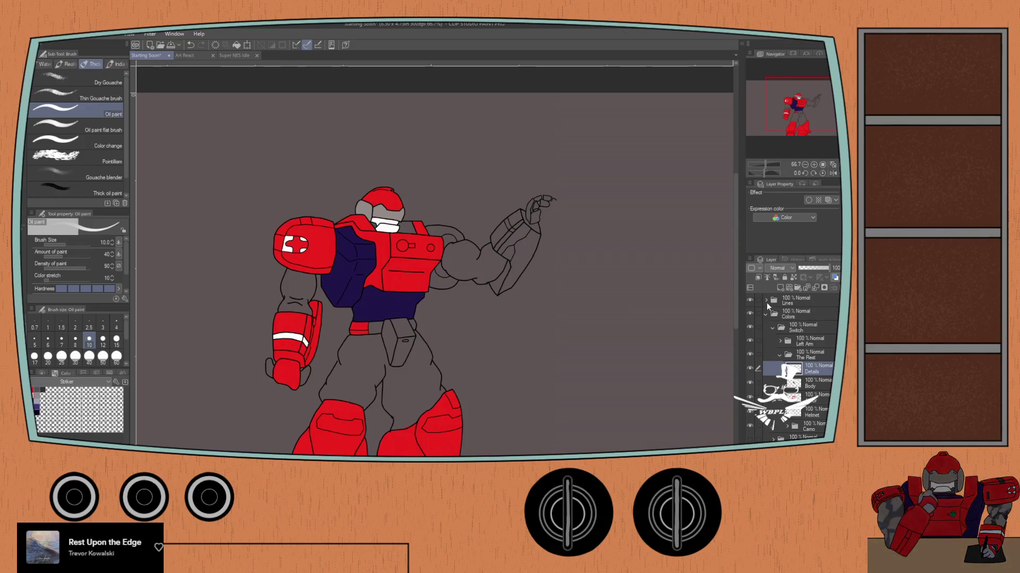
pyautogui.click(750, 440)
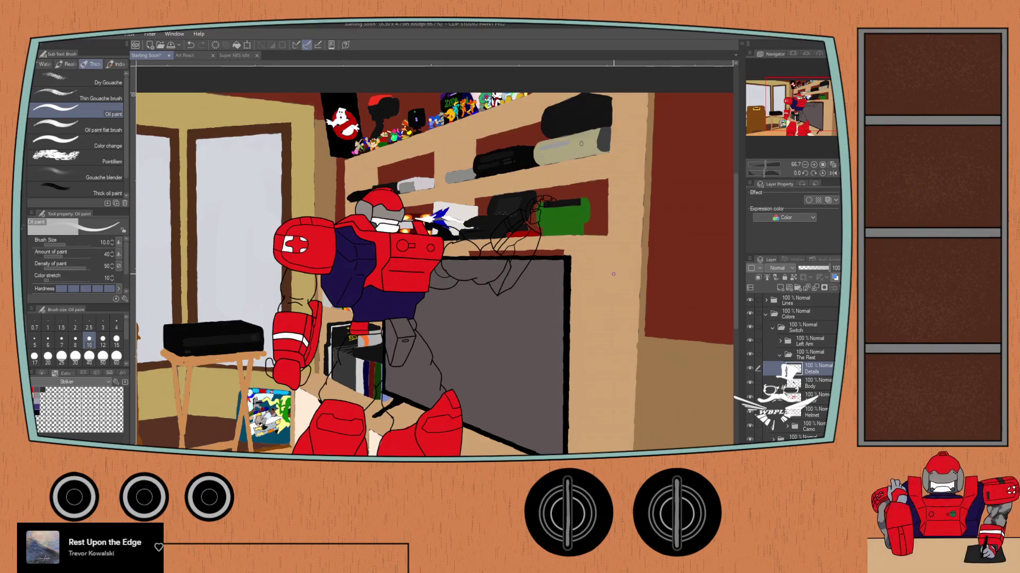
pyautogui.scroll(4, 613, 274)
pyautogui.moveTo(601, 141); pyautogui.dragTo(601, 262)
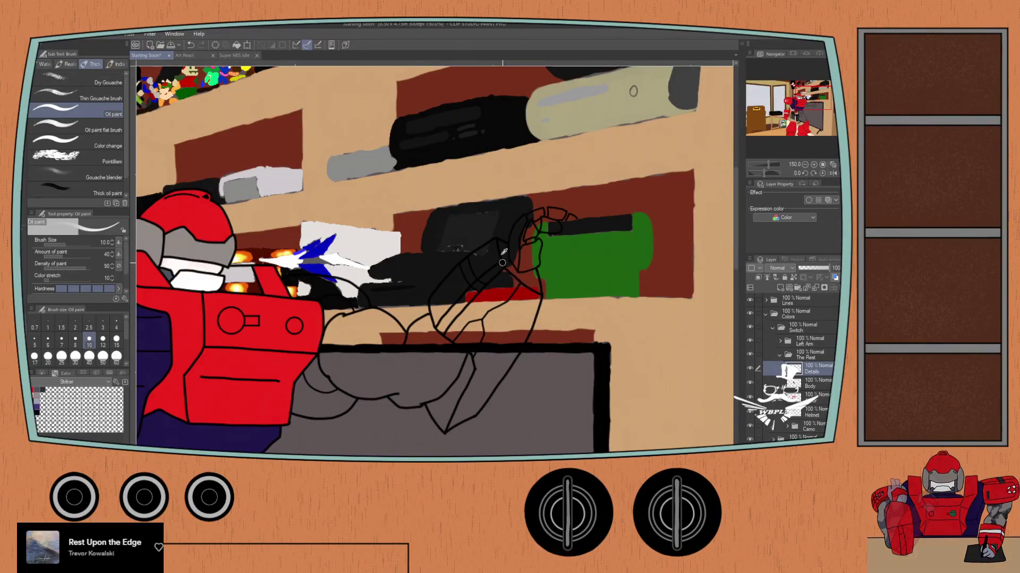
pyautogui.press('i')
pyautogui.press('b')
# Step: Fill the two hand parts flanking the red fist of the lowered arm near-black and hide the room background again
pyautogui.moveTo(352, 307)
pyautogui.mouseDown()
pyautogui.moveTo(597, 195)
pyautogui.moveTo(695, 115)
pyautogui.mouseUp()
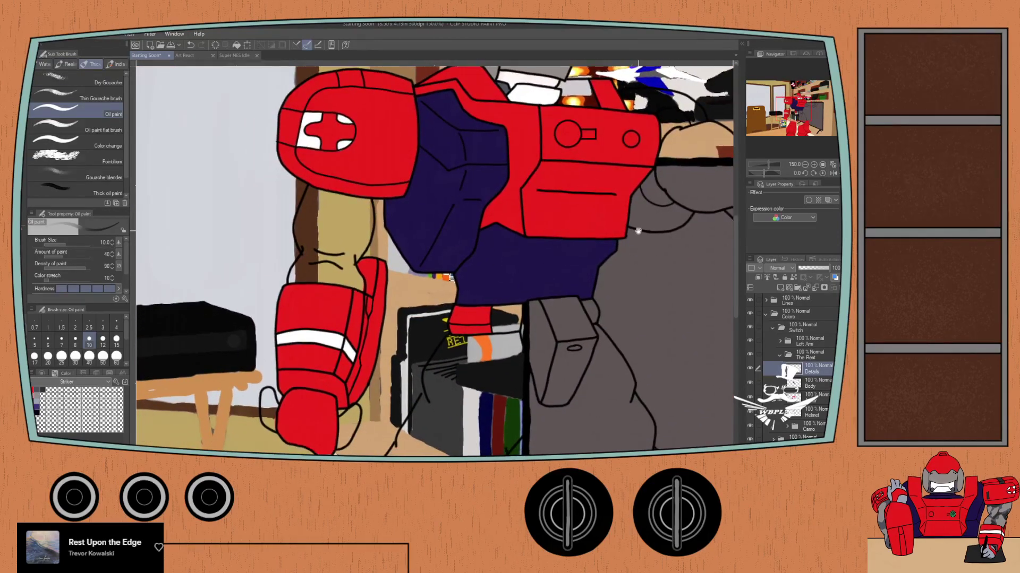
pyautogui.moveTo(457, 279); pyautogui.dragTo(467, 295)
pyautogui.scroll(4, 301, 392)
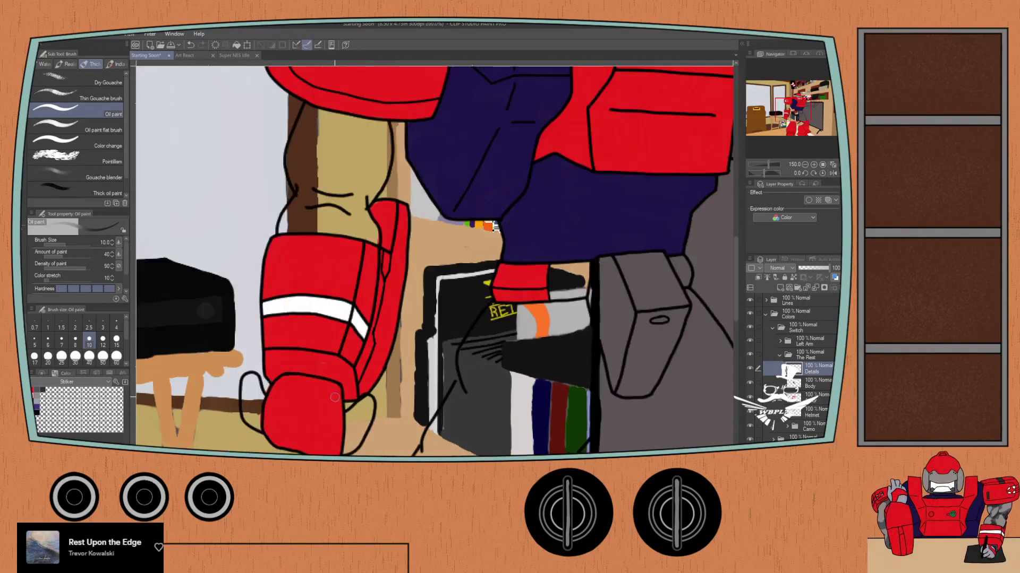
pyautogui.moveTo(282, 386); pyautogui.dragTo(351, 306)
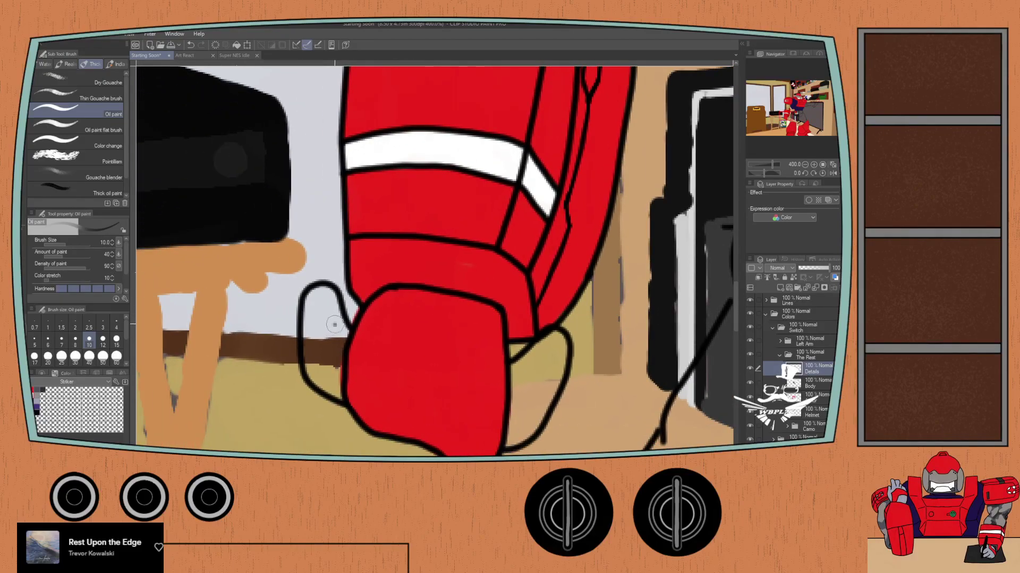
pyautogui.moveTo(338, 352); pyautogui.dragTo(338, 391)
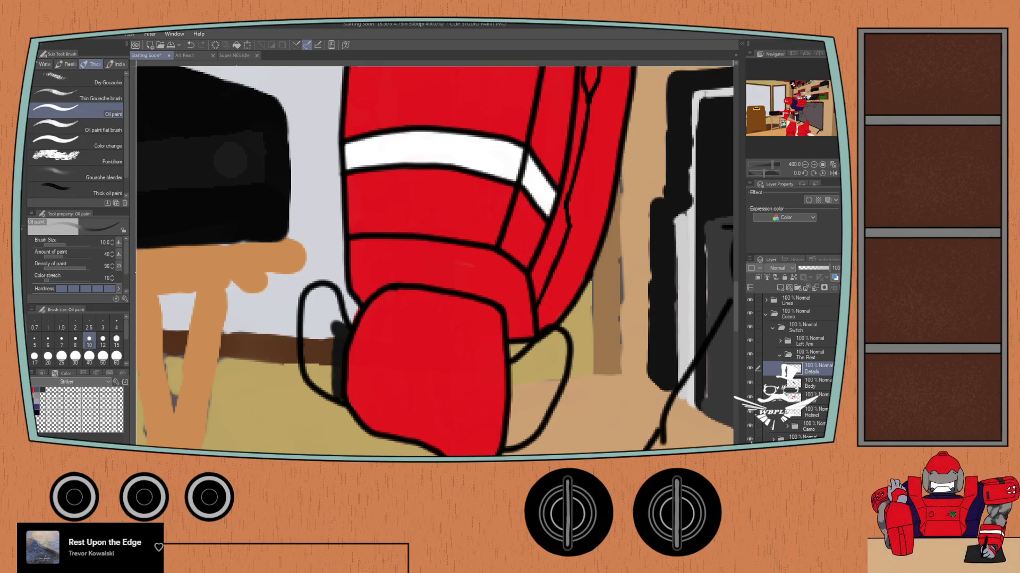
pyautogui.click(750, 440)
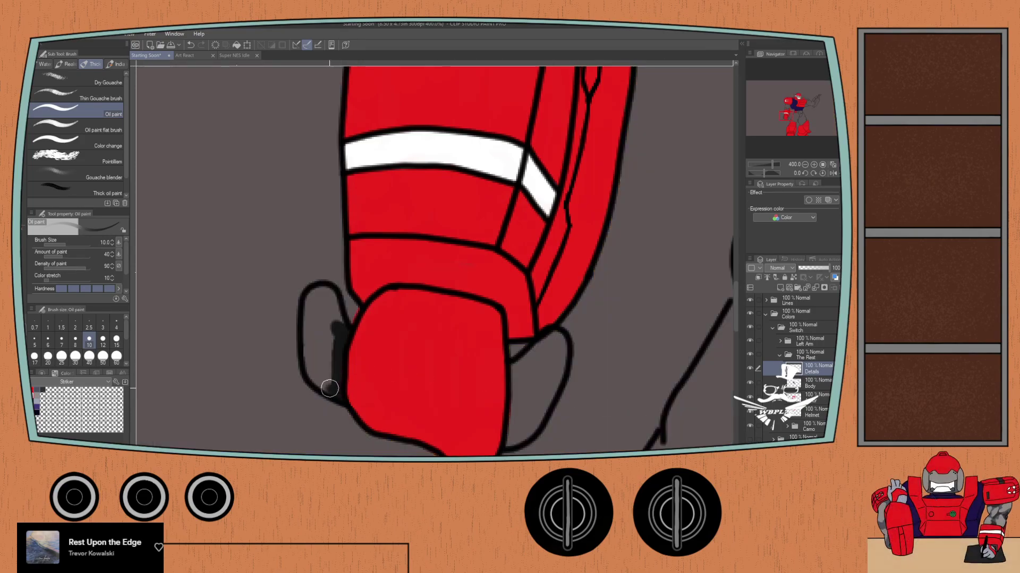
pyautogui.moveTo(312, 375)
pyautogui.mouseDown()
pyautogui.moveTo(308, 345)
pyautogui.moveTo(314, 360)
pyautogui.moveTo(328, 358)
pyautogui.mouseUp()
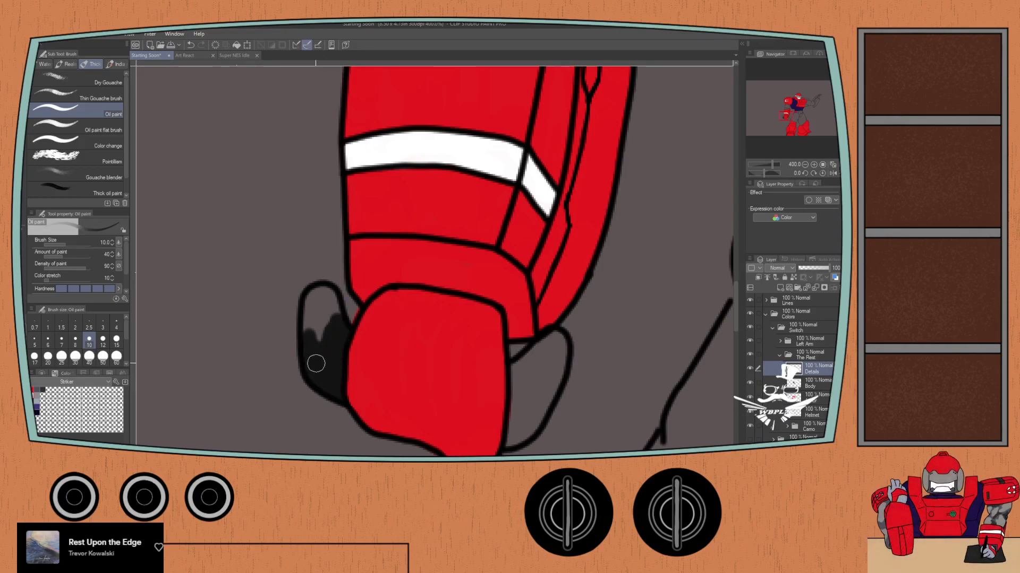
pyautogui.moveTo(310, 322)
pyautogui.mouseDown()
pyautogui.moveTo(311, 302)
pyautogui.moveTo(325, 289)
pyautogui.moveTo(333, 300)
pyautogui.mouseUp()
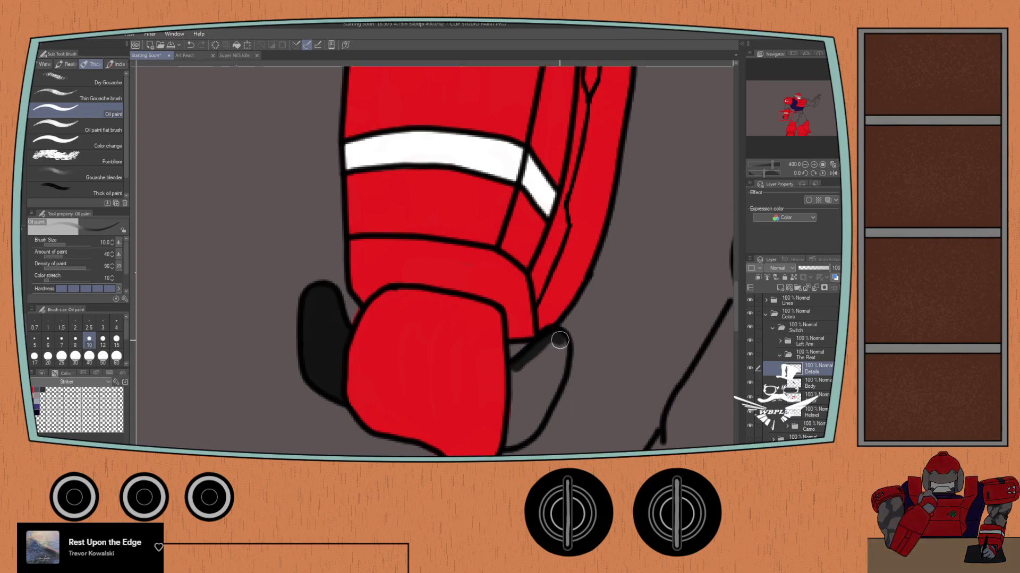
pyautogui.moveTo(560, 340)
pyautogui.mouseDown()
pyautogui.moveTo(556, 378)
pyautogui.moveTo(560, 352)
pyautogui.moveTo(548, 346)
pyautogui.moveTo(515, 371)
pyautogui.moveTo(508, 443)
pyautogui.moveTo(542, 410)
pyautogui.moveTo(554, 381)
pyautogui.moveTo(549, 351)
pyautogui.moveTo(526, 414)
pyautogui.mouseUp()
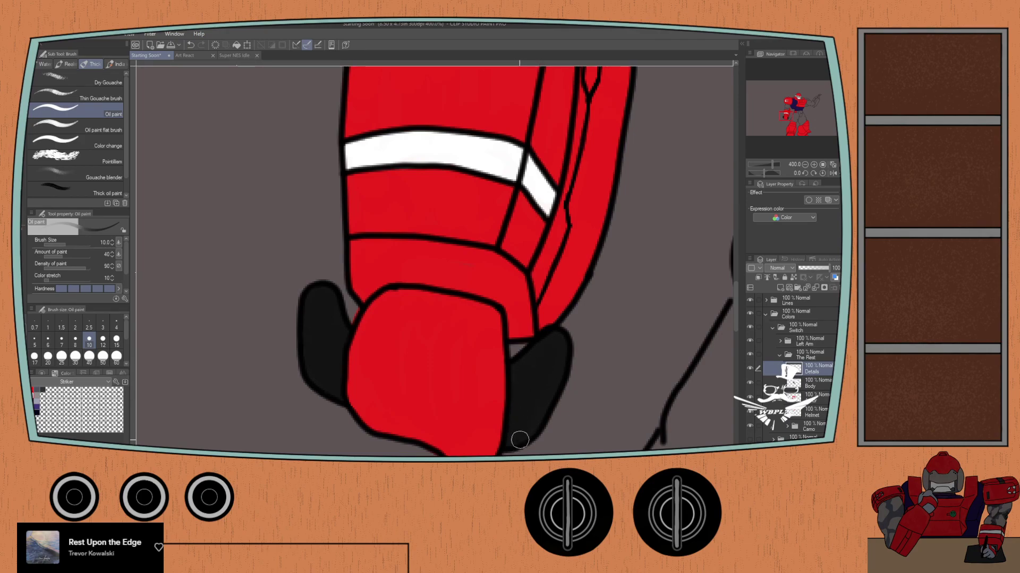
pyautogui.scroll(-3, 547, 346)
pyautogui.moveTo(547, 346); pyautogui.dragTo(471, 289)
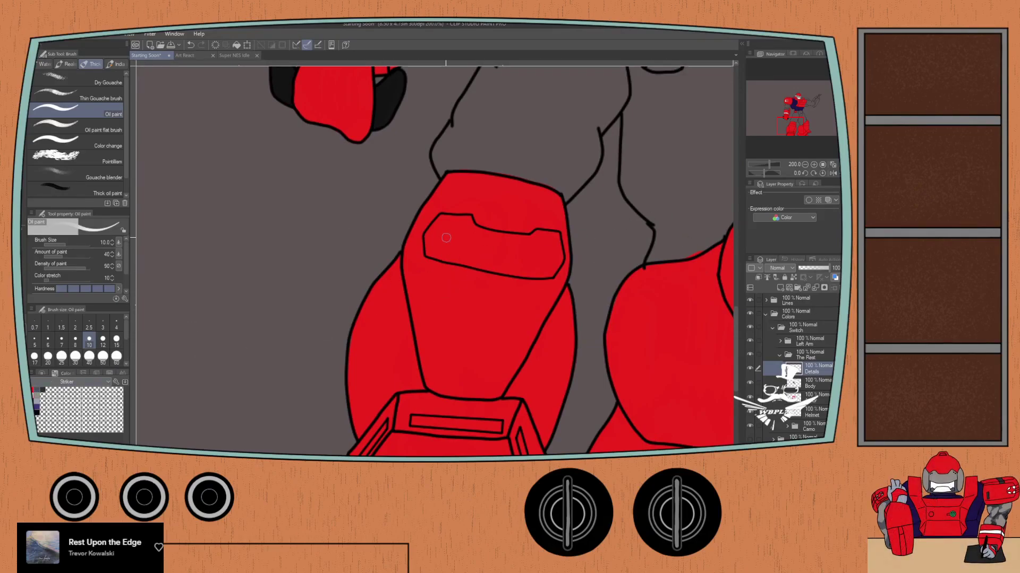
pyautogui.press('b')
pyautogui.scroll(2, 443, 238)
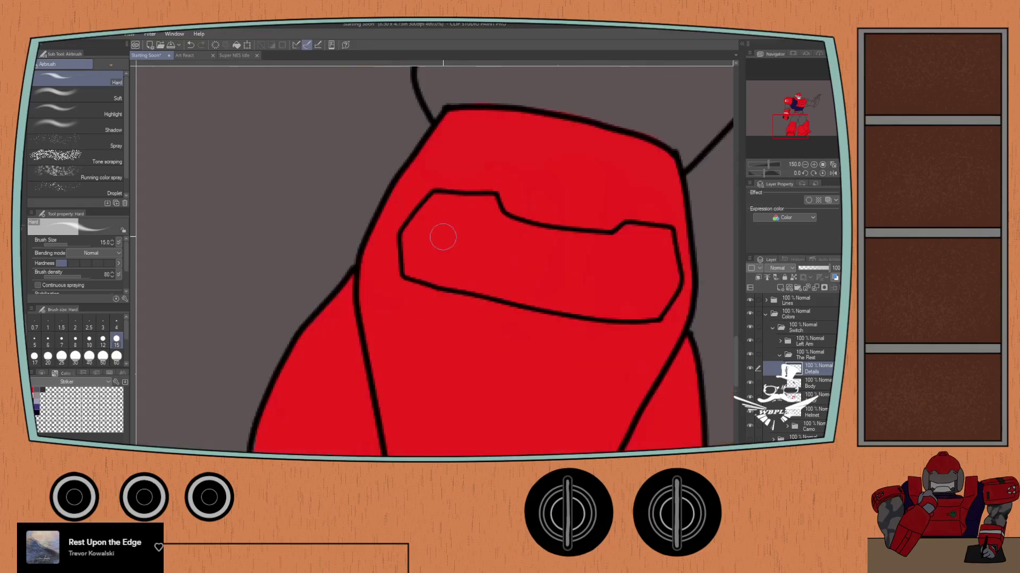
pyautogui.press('b')
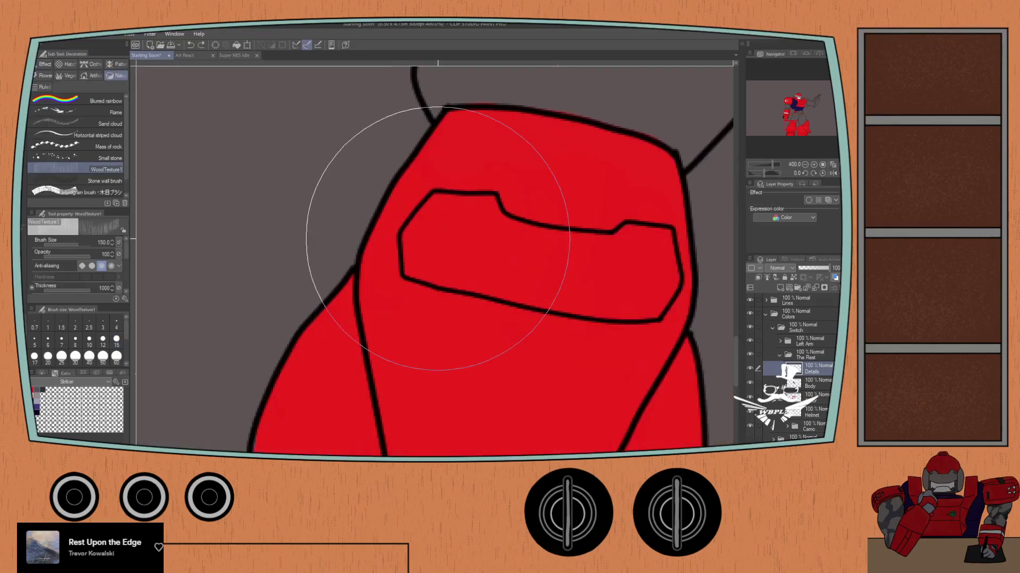
pyautogui.press('b')
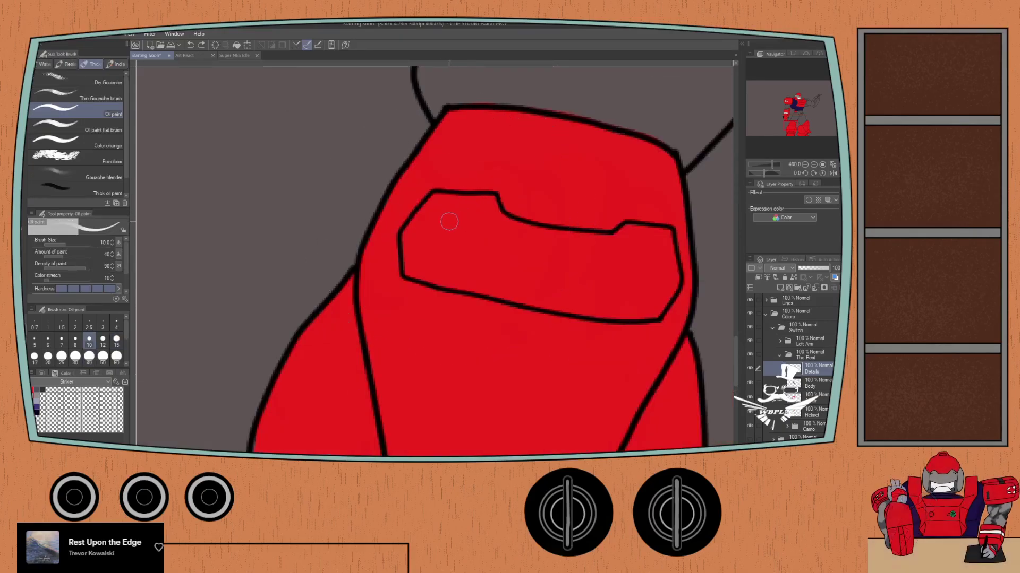
# Step: Fill the notched knee panel on the viewer's left leg white with Oil paint at size 15
pyautogui.scroll(-3, 448, 221)
pyautogui.moveTo(403, 198); pyautogui.dragTo(392, 255)
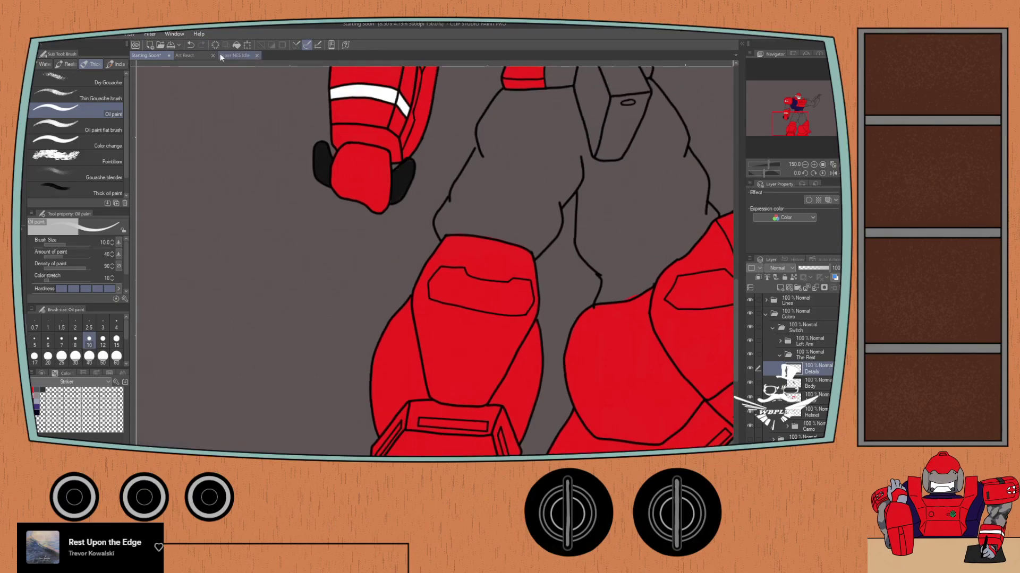
pyautogui.moveTo(453, 268); pyautogui.dragTo(445, 284)
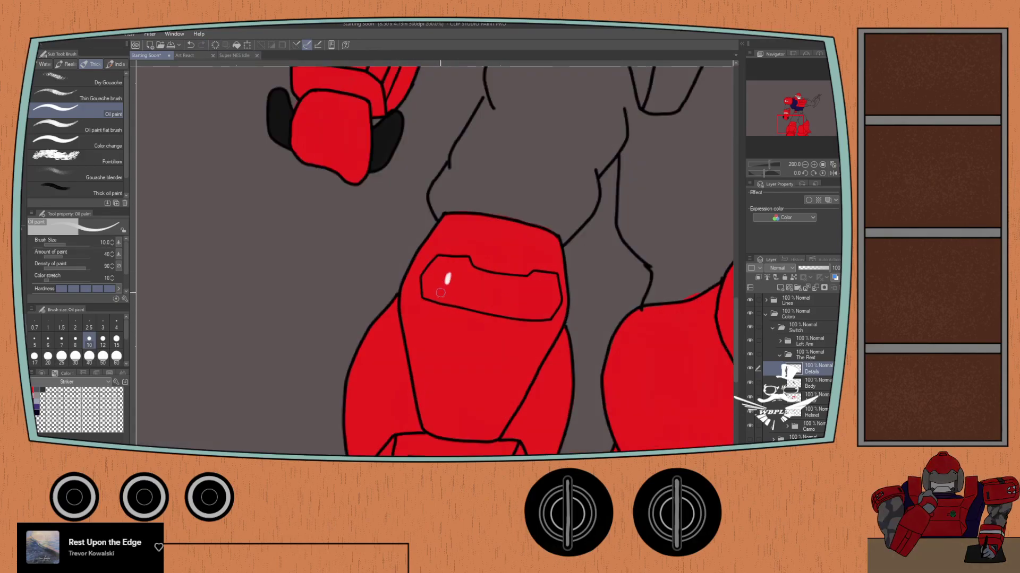
pyautogui.scroll(6, 445, 280)
pyautogui.moveTo(455, 246); pyautogui.dragTo(442, 271)
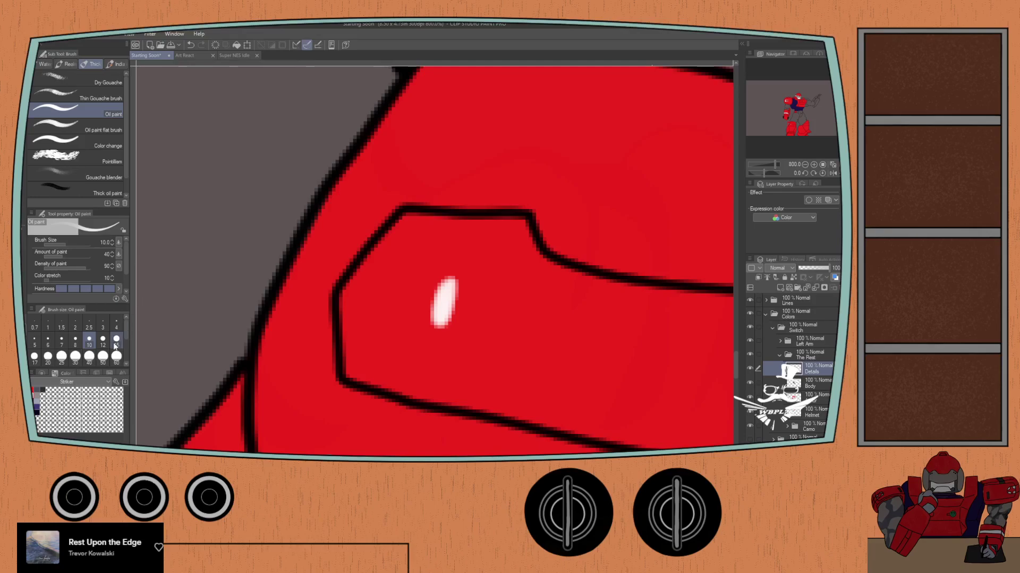
pyautogui.click(116, 341)
pyautogui.moveTo(505, 241)
pyautogui.mouseDown()
pyautogui.moveTo(404, 237)
pyautogui.moveTo(361, 318)
pyautogui.moveTo(361, 364)
pyautogui.moveTo(388, 372)
pyautogui.moveTo(349, 283)
pyautogui.moveTo(377, 212)
pyautogui.moveTo(455, 210)
pyautogui.moveTo(461, 188)
pyautogui.moveTo(464, 206)
pyautogui.moveTo(565, 268)
pyautogui.moveTo(486, 234)
pyautogui.moveTo(522, 242)
pyautogui.moveTo(395, 261)
pyautogui.moveTo(341, 322)
pyautogui.moveTo(510, 355)
pyautogui.moveTo(350, 303)
pyautogui.moveTo(462, 298)
pyautogui.moveTo(475, 288)
pyautogui.moveTo(540, 290)
pyautogui.moveTo(572, 308)
pyautogui.moveTo(464, 276)
pyautogui.moveTo(448, 310)
pyautogui.mouseUp()
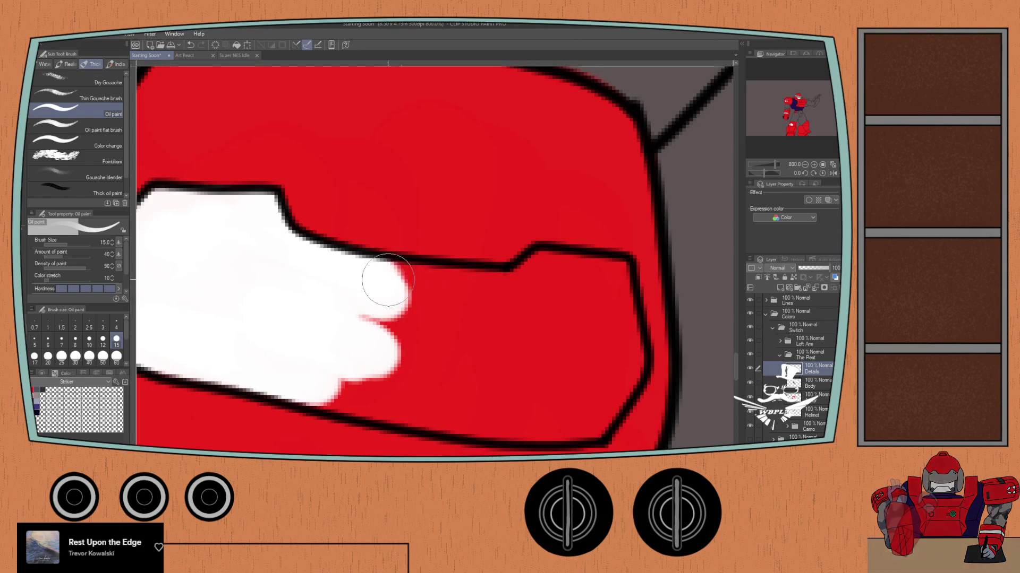
pyautogui.moveTo(387, 280)
pyautogui.mouseDown()
pyautogui.moveTo(426, 291)
pyautogui.moveTo(445, 315)
pyautogui.moveTo(406, 296)
pyautogui.moveTo(419, 301)
pyautogui.moveTo(439, 276)
pyautogui.moveTo(434, 290)
pyautogui.moveTo(525, 288)
pyautogui.moveTo(549, 269)
pyautogui.moveTo(610, 275)
pyautogui.moveTo(623, 367)
pyautogui.moveTo(584, 423)
pyautogui.moveTo(586, 306)
pyautogui.moveTo(402, 310)
pyautogui.moveTo(498, 332)
pyautogui.moveTo(522, 357)
pyautogui.moveTo(382, 358)
pyautogui.moveTo(335, 385)
pyautogui.moveTo(300, 382)
pyautogui.moveTo(485, 417)
pyautogui.moveTo(430, 387)
pyautogui.moveTo(541, 391)
pyautogui.moveTo(563, 417)
pyautogui.moveTo(496, 415)
pyautogui.moveTo(530, 418)
pyautogui.mouseUp()
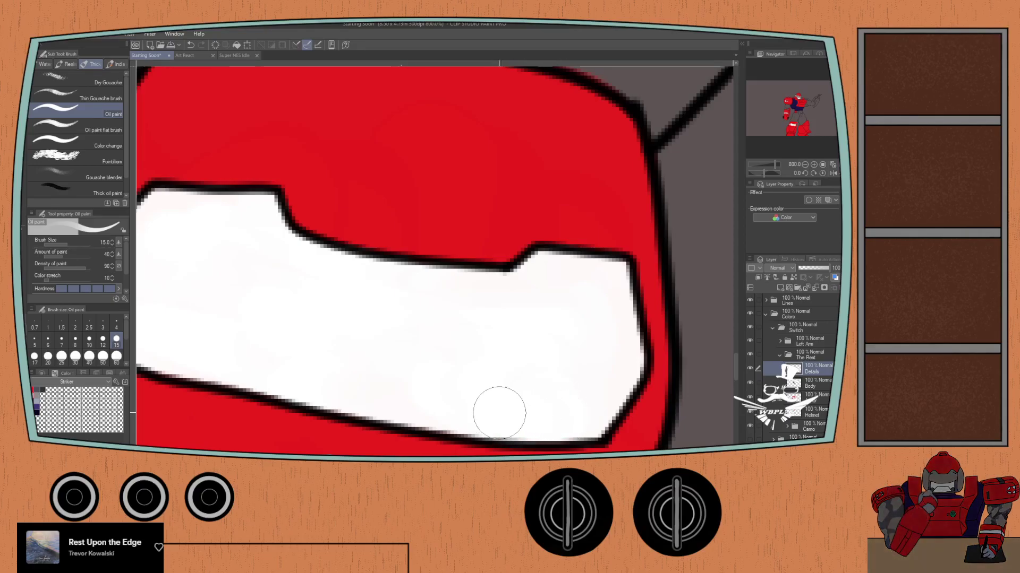
# Step: Fill the notched knee panel on the viewer's right leg white and erase the overspill past the leg's outer linework
pyautogui.scroll(-3, 412, 270)
pyautogui.moveTo(384, 367)
pyautogui.mouseDown()
pyautogui.moveTo(326, 371)
pyautogui.moveTo(488, 195)
pyautogui.mouseUp()
pyautogui.scroll(5, 476, 266)
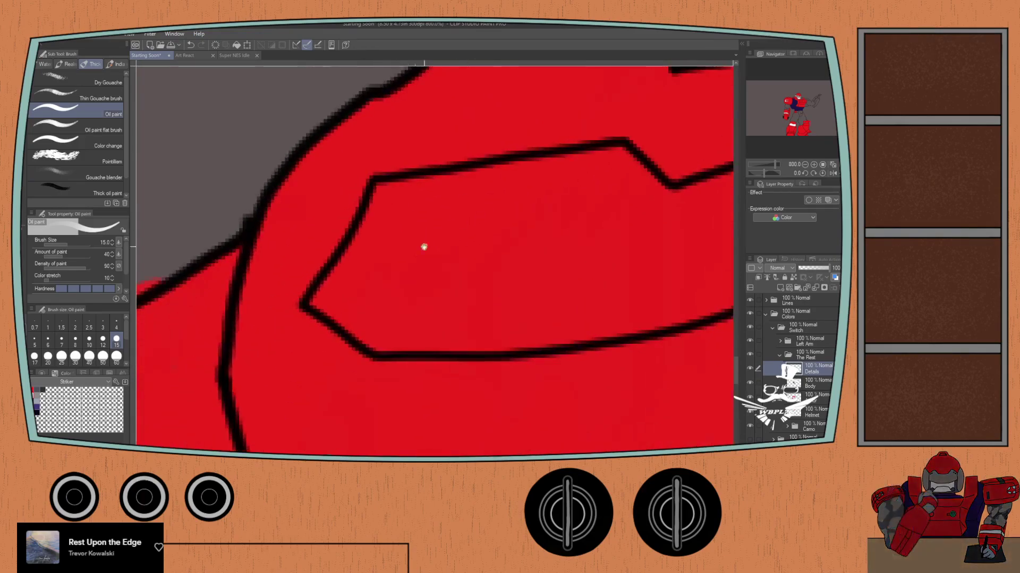
pyautogui.moveTo(398, 209)
pyautogui.mouseDown()
pyautogui.moveTo(366, 260)
pyautogui.moveTo(332, 296)
pyautogui.moveTo(372, 327)
pyautogui.moveTo(402, 208)
pyautogui.moveTo(486, 198)
pyautogui.moveTo(408, 202)
pyautogui.moveTo(523, 189)
pyautogui.moveTo(452, 197)
pyautogui.moveTo(606, 172)
pyautogui.moveTo(541, 176)
pyautogui.moveTo(599, 166)
pyautogui.moveTo(643, 189)
pyautogui.moveTo(658, 212)
pyautogui.moveTo(663, 268)
pyautogui.moveTo(636, 230)
pyautogui.moveTo(615, 246)
pyautogui.moveTo(521, 206)
pyautogui.moveTo(511, 266)
pyautogui.moveTo(424, 244)
pyautogui.moveTo(428, 261)
pyautogui.moveTo(410, 305)
pyautogui.moveTo(393, 314)
pyautogui.moveTo(405, 328)
pyautogui.moveTo(398, 333)
pyautogui.moveTo(583, 305)
pyautogui.moveTo(432, 276)
pyautogui.mouseUp()
pyautogui.moveTo(536, 282); pyautogui.dragTo(355, 301)
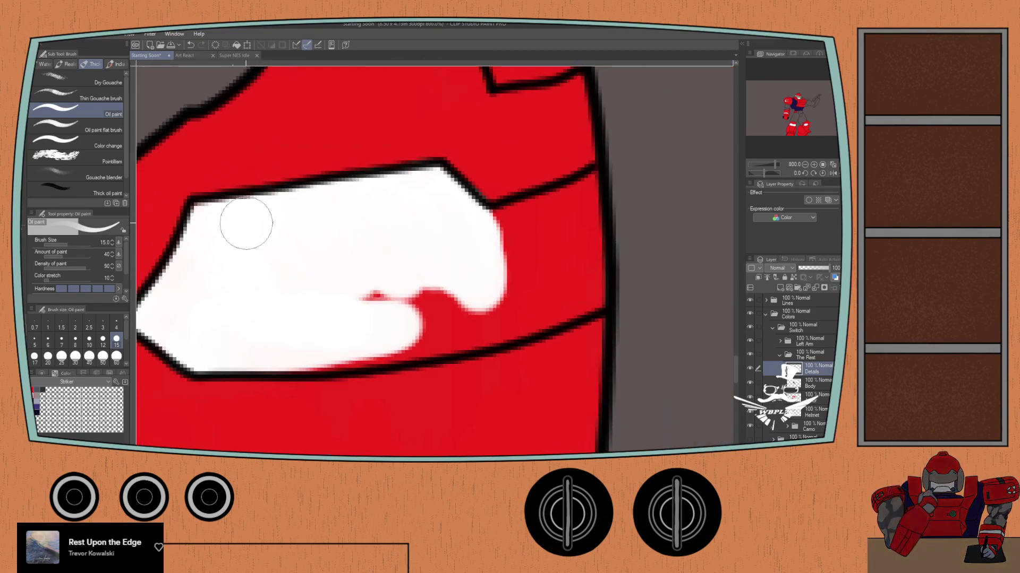
pyautogui.moveTo(419, 252)
pyautogui.mouseDown()
pyautogui.moveTo(497, 236)
pyautogui.moveTo(591, 188)
pyautogui.moveTo(589, 288)
pyautogui.moveTo(557, 304)
pyautogui.moveTo(583, 258)
pyautogui.moveTo(563, 246)
pyautogui.moveTo(534, 270)
pyautogui.moveTo(497, 249)
pyautogui.moveTo(380, 308)
pyautogui.moveTo(527, 313)
pyautogui.moveTo(302, 343)
pyautogui.moveTo(380, 344)
pyautogui.moveTo(489, 325)
pyautogui.mouseUp()
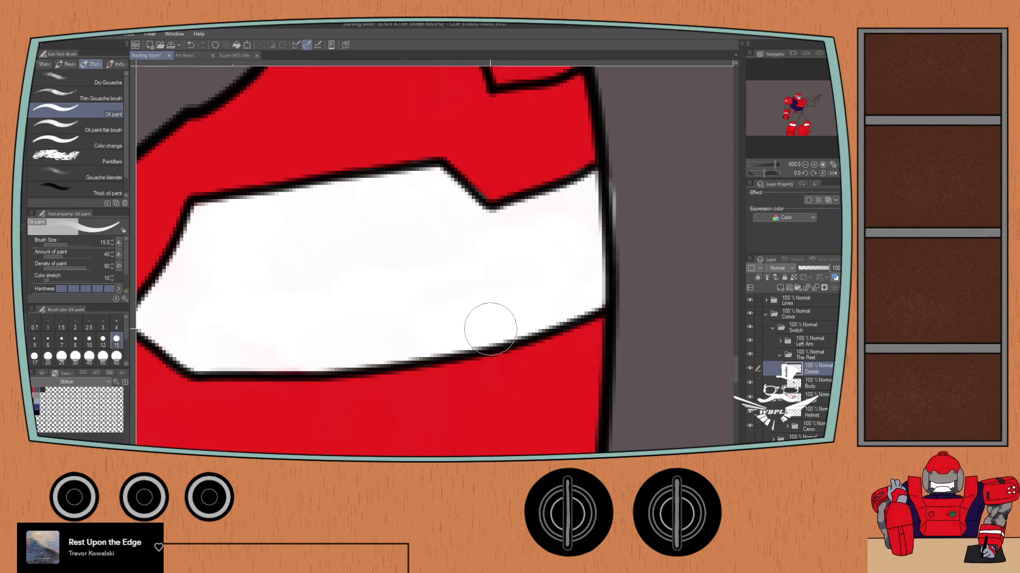
pyautogui.press('e')
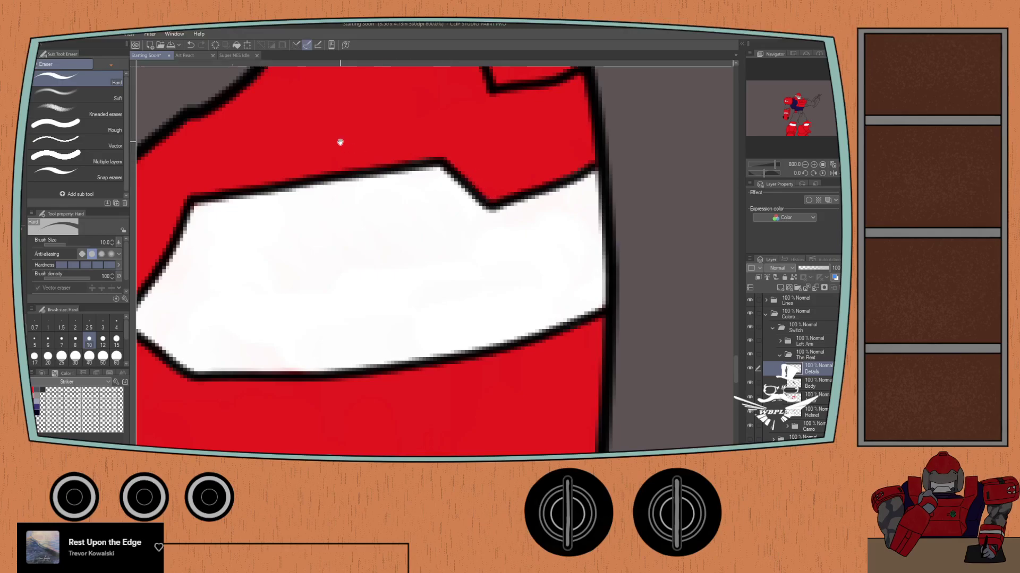
pyautogui.moveTo(338, 140); pyautogui.dragTo(456, 122)
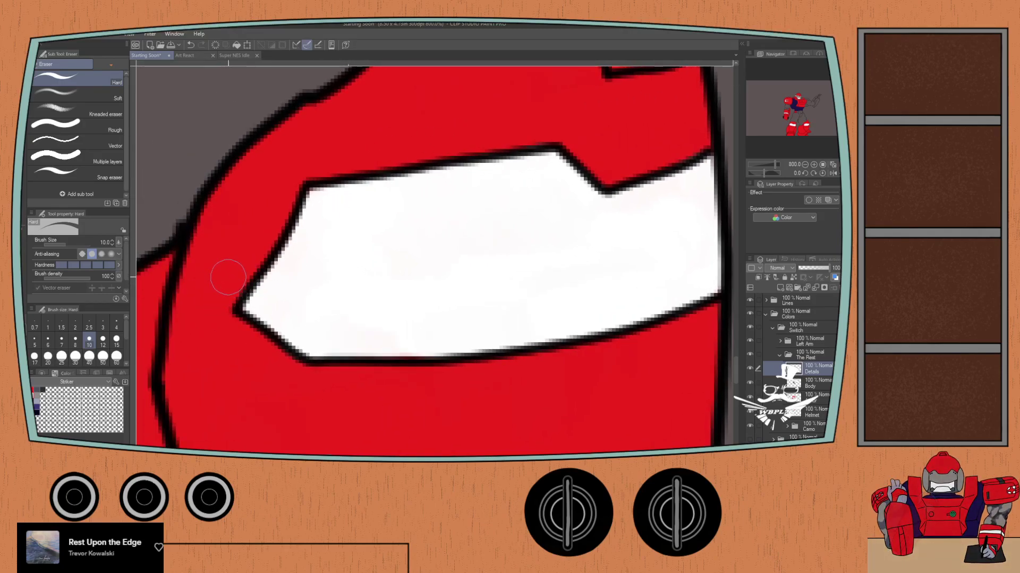
pyautogui.scroll(-4, 228, 295)
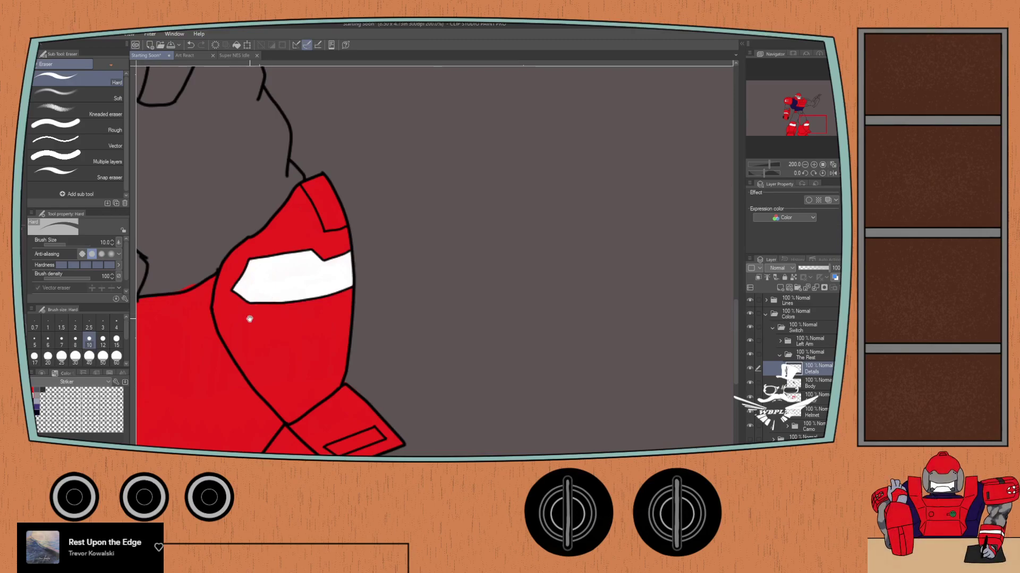
# Step: Fill the small slot on the outer ankle flap of the viewer's right leg white, finishing with Oil paint at size 10
pyautogui.moveTo(250, 319)
pyautogui.mouseDown()
pyautogui.moveTo(367, 217)
pyautogui.moveTo(367, 191)
pyautogui.mouseUp()
pyautogui.press('b')
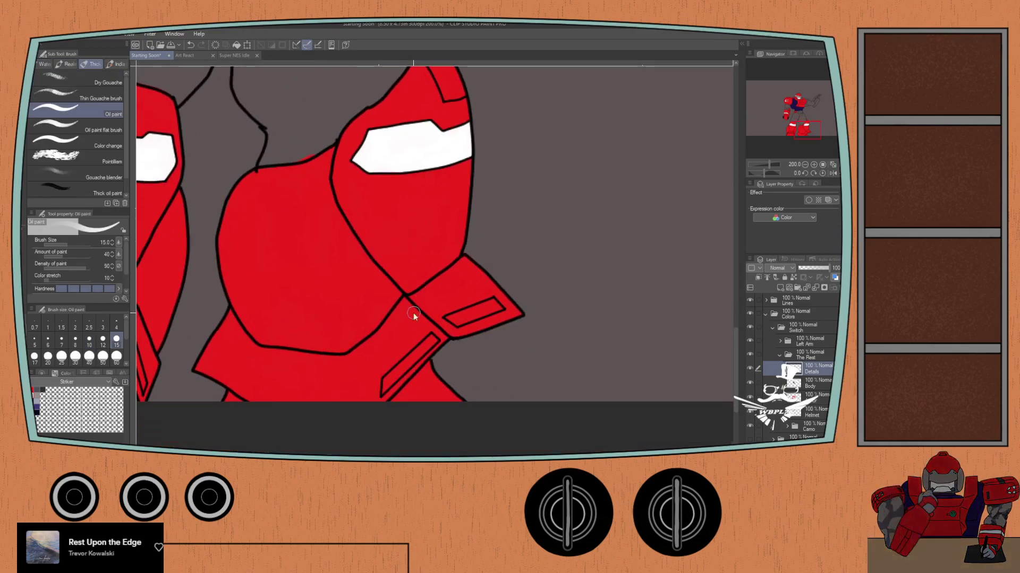
pyautogui.scroll(2, 413, 314)
pyautogui.moveTo(523, 317)
pyautogui.mouseDown()
pyautogui.moveTo(553, 309)
pyautogui.moveTo(541, 297)
pyautogui.moveTo(556, 316)
pyautogui.moveTo(610, 313)
pyautogui.mouseUp()
pyautogui.scroll(2, 544, 294)
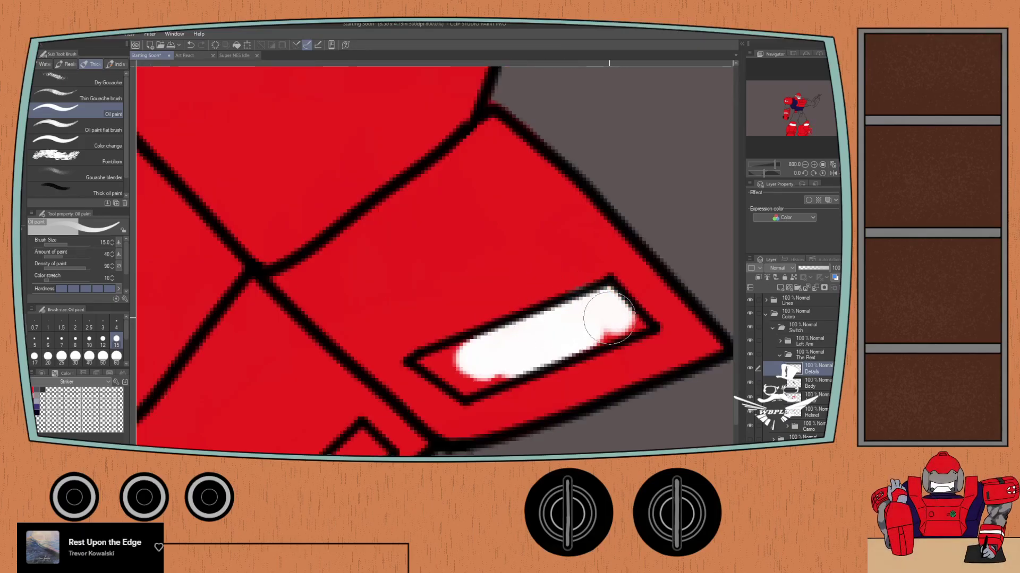
pyautogui.click(89, 341)
pyautogui.moveTo(592, 335); pyautogui.dragTo(628, 326)
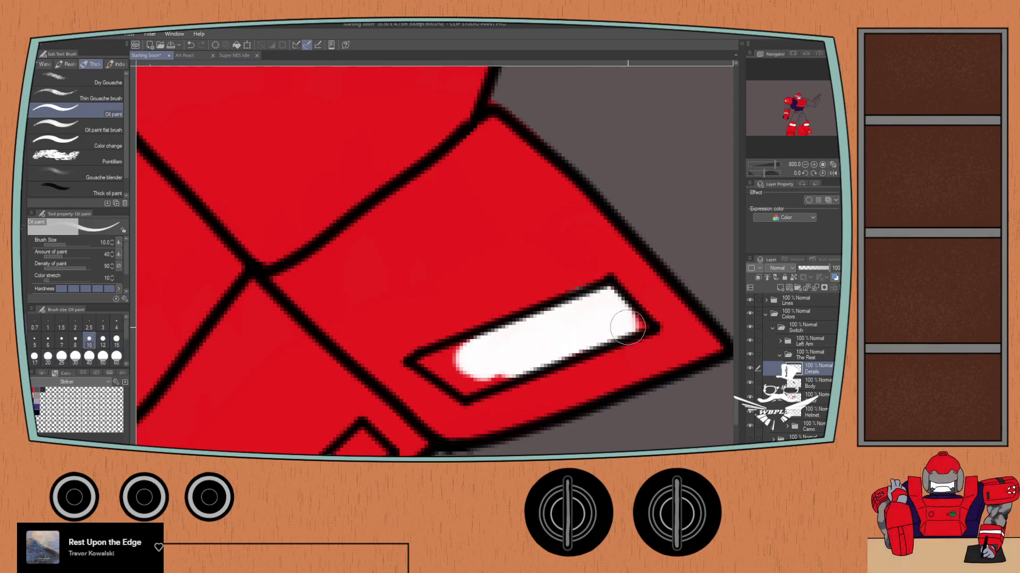
pyautogui.press('e')
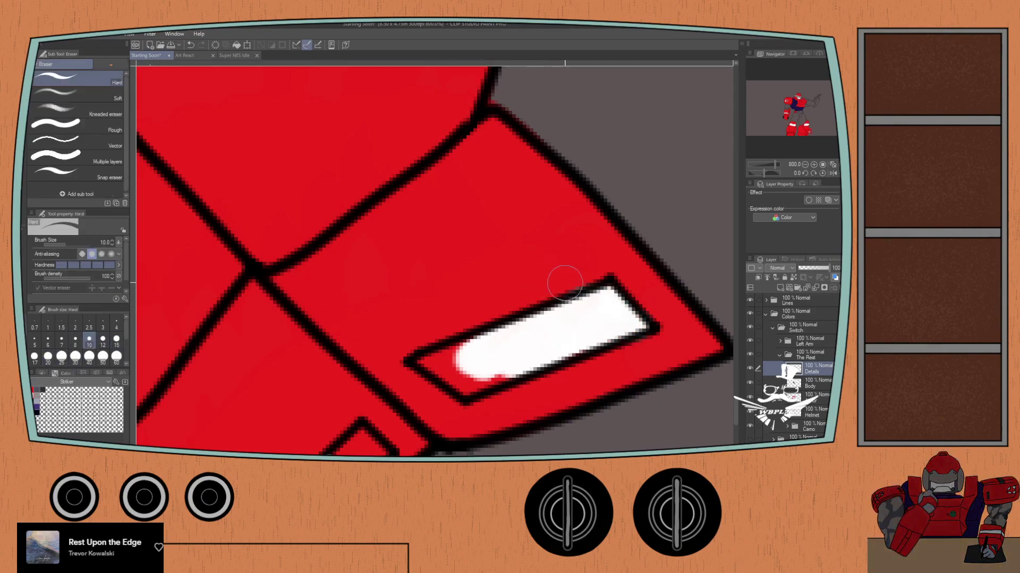
pyautogui.press('b')
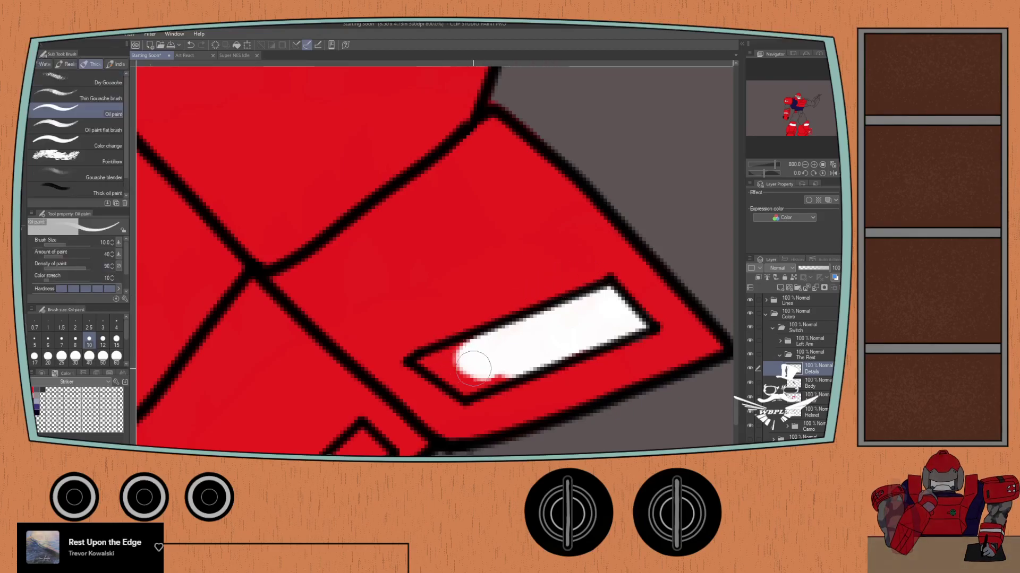
pyautogui.moveTo(467, 357)
pyautogui.mouseDown()
pyautogui.moveTo(462, 371)
pyautogui.moveTo(462, 357)
pyautogui.moveTo(427, 363)
pyautogui.moveTo(451, 298)
pyautogui.moveTo(527, 245)
pyautogui.mouseUp()
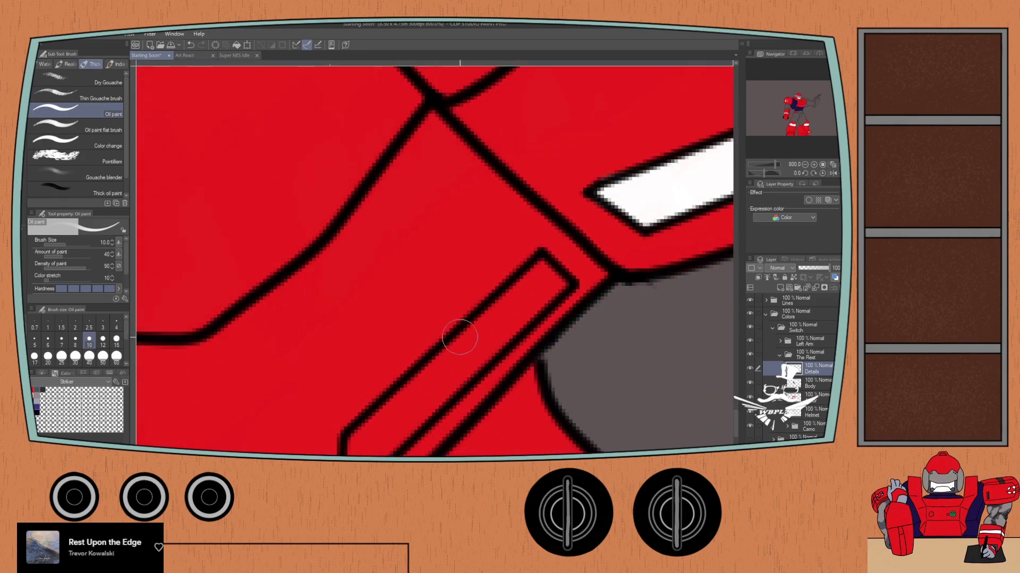
# Step: Fill the long diagonal slot below that ankle flap white and erase the overspill along its lower edge
pyautogui.moveTo(460, 338)
pyautogui.mouseDown()
pyautogui.moveTo(434, 375)
pyautogui.moveTo(466, 358)
pyautogui.moveTo(456, 375)
pyautogui.moveTo(500, 312)
pyautogui.moveTo(485, 347)
pyautogui.moveTo(531, 296)
pyautogui.moveTo(493, 337)
pyautogui.moveTo(502, 331)
pyautogui.moveTo(491, 298)
pyautogui.moveTo(504, 308)
pyautogui.moveTo(550, 284)
pyautogui.mouseUp()
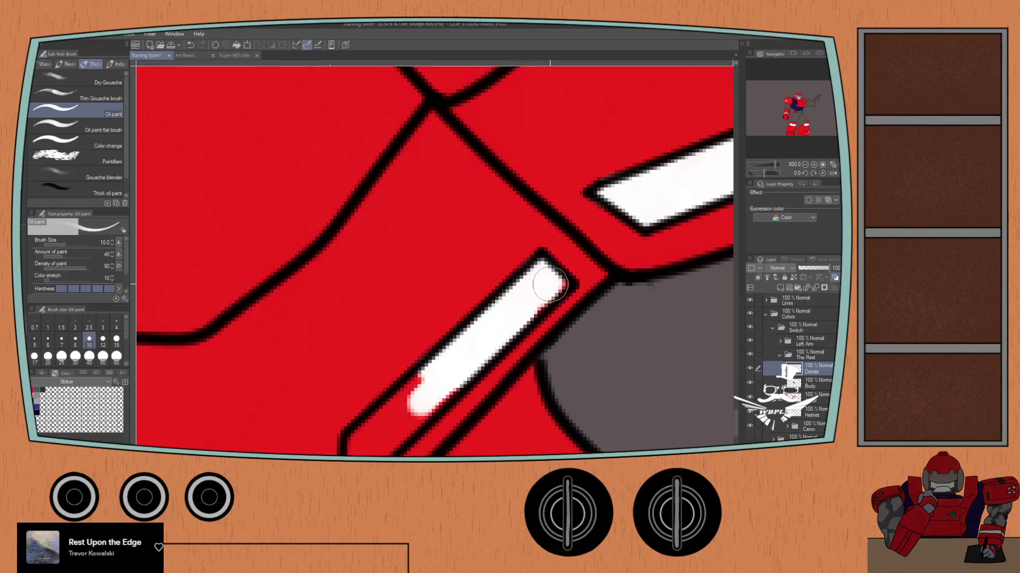
pyautogui.moveTo(502, 332)
pyautogui.mouseDown()
pyautogui.moveTo(416, 418)
pyautogui.moveTo(431, 373)
pyautogui.moveTo(396, 433)
pyautogui.moveTo(456, 323)
pyautogui.moveTo(403, 404)
pyautogui.moveTo(450, 326)
pyautogui.moveTo(408, 360)
pyautogui.mouseUp()
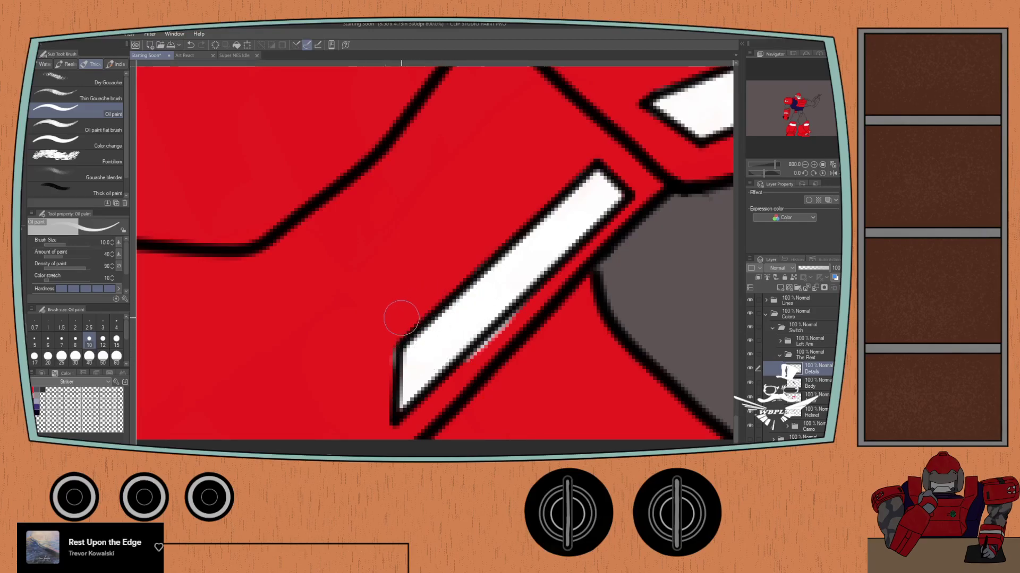
pyautogui.press('e')
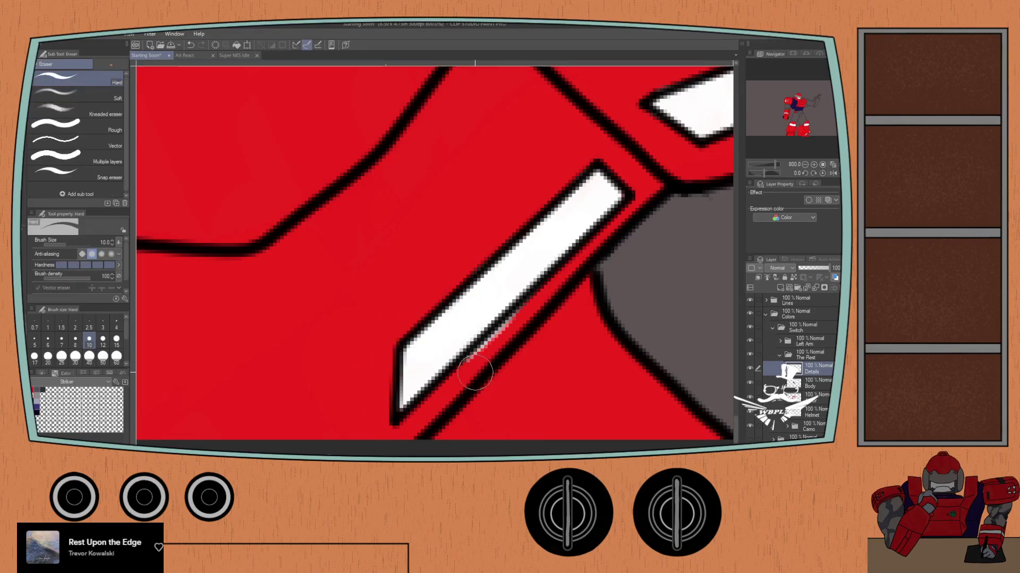
pyautogui.moveTo(491, 353); pyautogui.dragTo(528, 315)
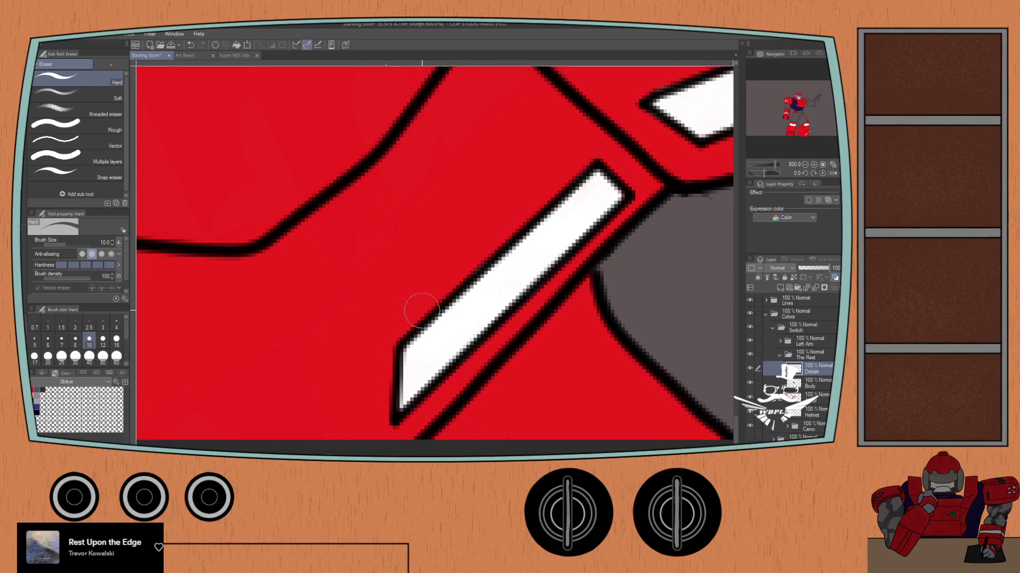
# Step: Fill the horizontal slot on the front ankle cuff of the viewer's left leg white and save the drawing
pyautogui.scroll(-4, 419, 316)
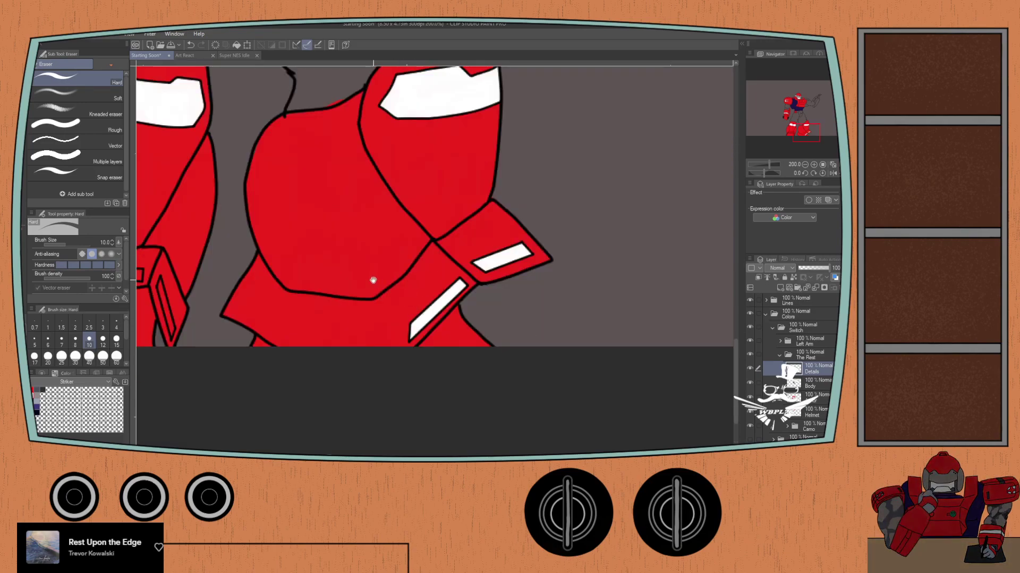
pyautogui.scroll(3, 373, 280)
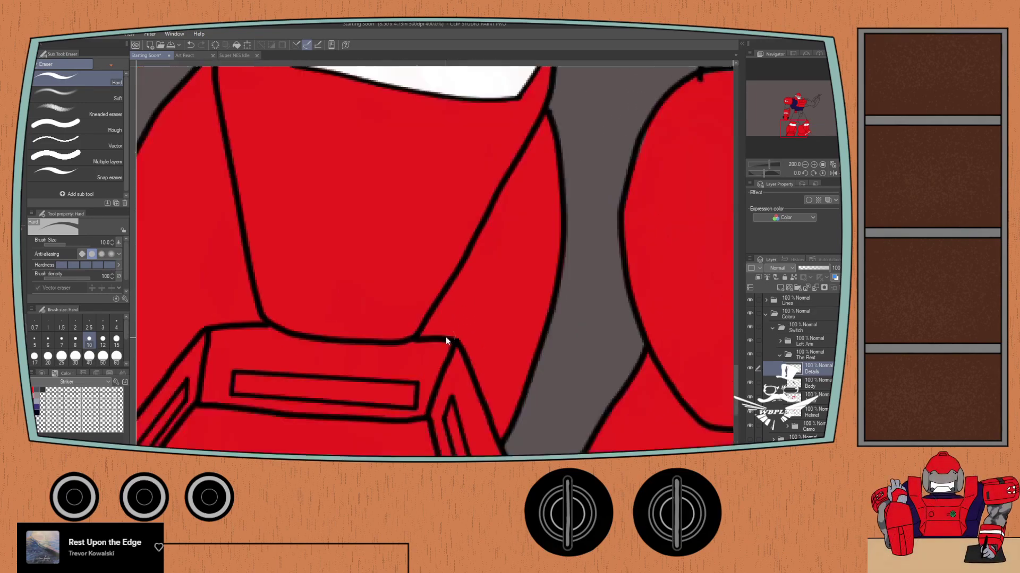
pyautogui.moveTo(358, 389); pyautogui.dragTo(425, 288)
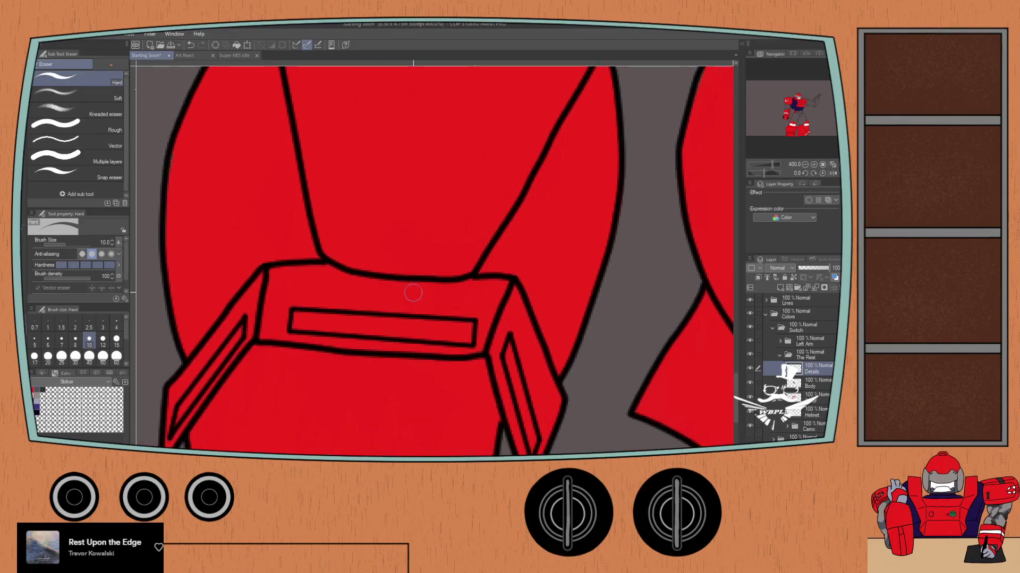
pyautogui.press('b')
pyautogui.scroll(2, 332, 311)
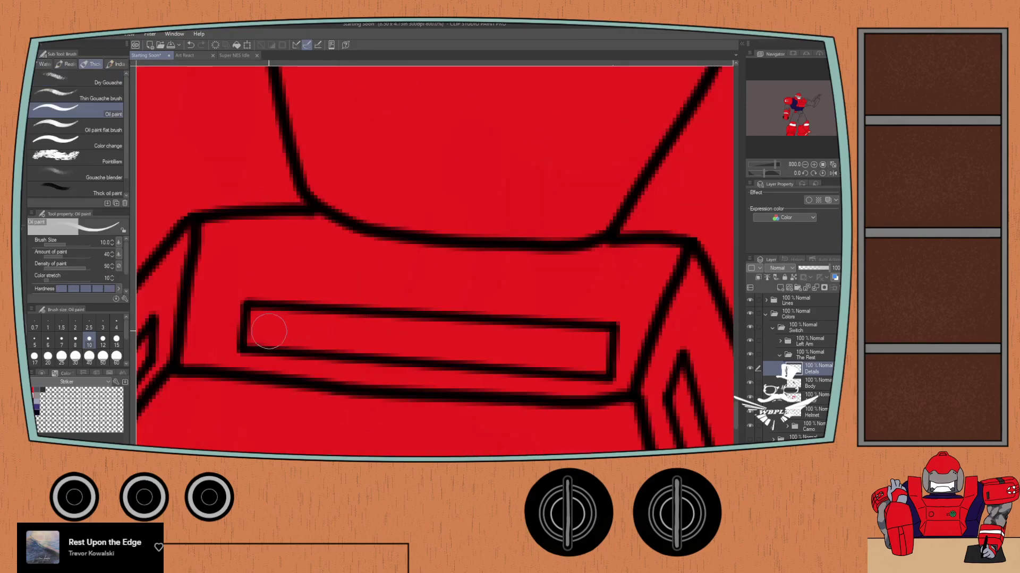
pyautogui.moveTo(256, 321)
pyautogui.mouseDown()
pyautogui.moveTo(318, 325)
pyautogui.moveTo(265, 337)
pyautogui.moveTo(391, 334)
pyautogui.moveTo(343, 323)
pyautogui.mouseUp()
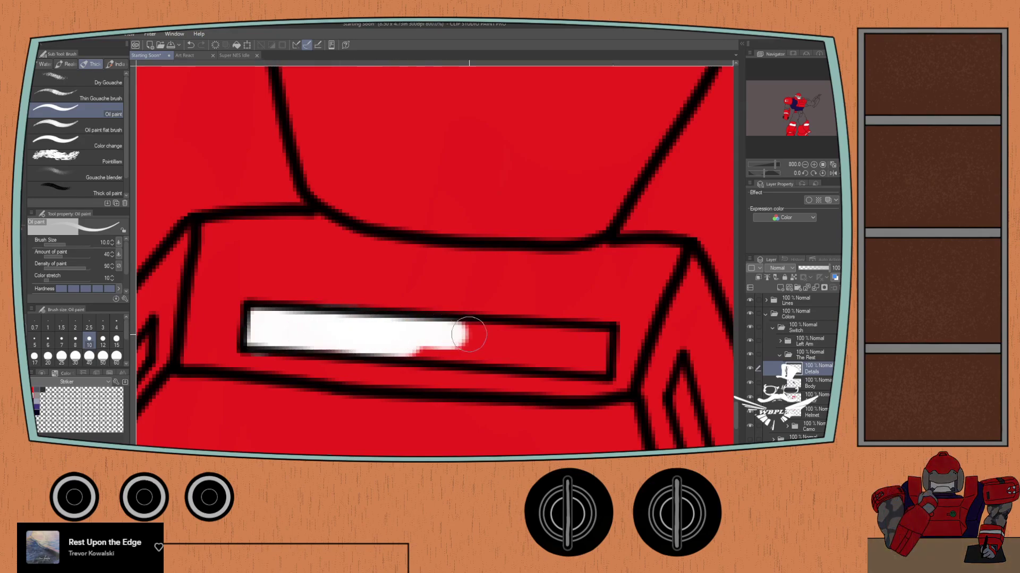
pyautogui.moveTo(468, 334)
pyautogui.mouseDown()
pyautogui.moveTo(520, 341)
pyautogui.moveTo(409, 344)
pyautogui.moveTo(543, 355)
pyautogui.moveTo(525, 347)
pyautogui.moveTo(531, 338)
pyautogui.moveTo(599, 337)
pyautogui.moveTo(599, 354)
pyautogui.moveTo(545, 355)
pyautogui.moveTo(599, 365)
pyautogui.mouseUp()
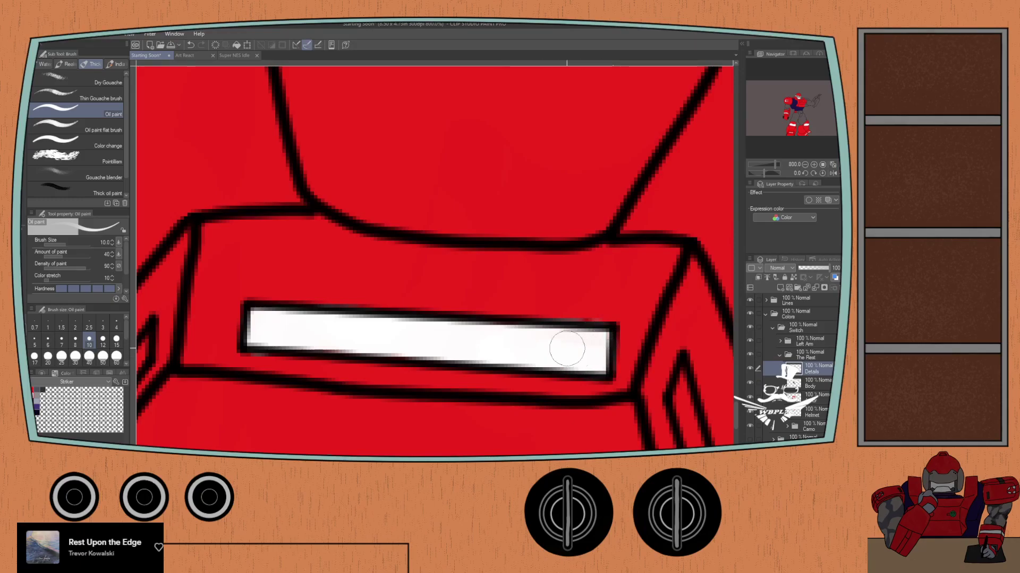
pyautogui.hotkey('ctrl', 's')
pyautogui.press('e')
pyautogui.moveTo(536, 309); pyautogui.dragTo(596, 311)
pyautogui.hotkey('ctrl', 'z')
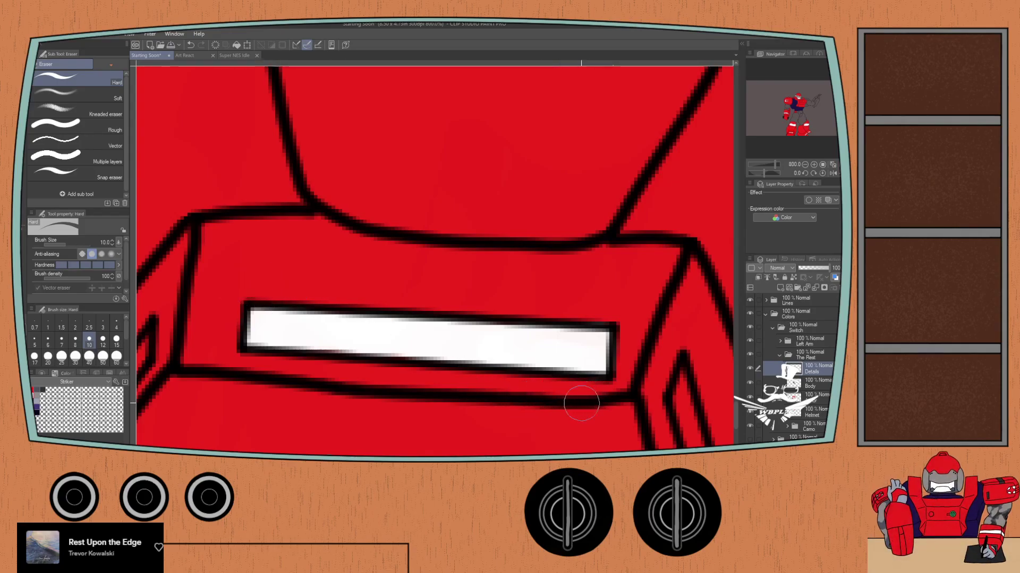
# Step: Fill the narrow slot on the inner side of the same ankle cuff white
pyautogui.moveTo(578, 400); pyautogui.dragTo(520, 311)
pyautogui.press('b')
pyautogui.moveTo(598, 357)
pyautogui.mouseDown()
pyautogui.moveTo(514, 247)
pyautogui.moveTo(506, 188)
pyautogui.moveTo(509, 239)
pyautogui.moveTo(514, 202)
pyautogui.mouseUp()
pyautogui.hotkey('ctrl', 'z')
pyautogui.moveTo(514, 244)
pyautogui.mouseDown()
pyautogui.moveTo(504, 188)
pyautogui.moveTo(544, 373)
pyautogui.moveTo(647, 348)
pyautogui.mouseUp()
# Step: Fill the narrow slanted slot on the cuff's outer side white and erase the overspill around its outline
pyautogui.moveTo(418, 309); pyautogui.dragTo(560, 298)
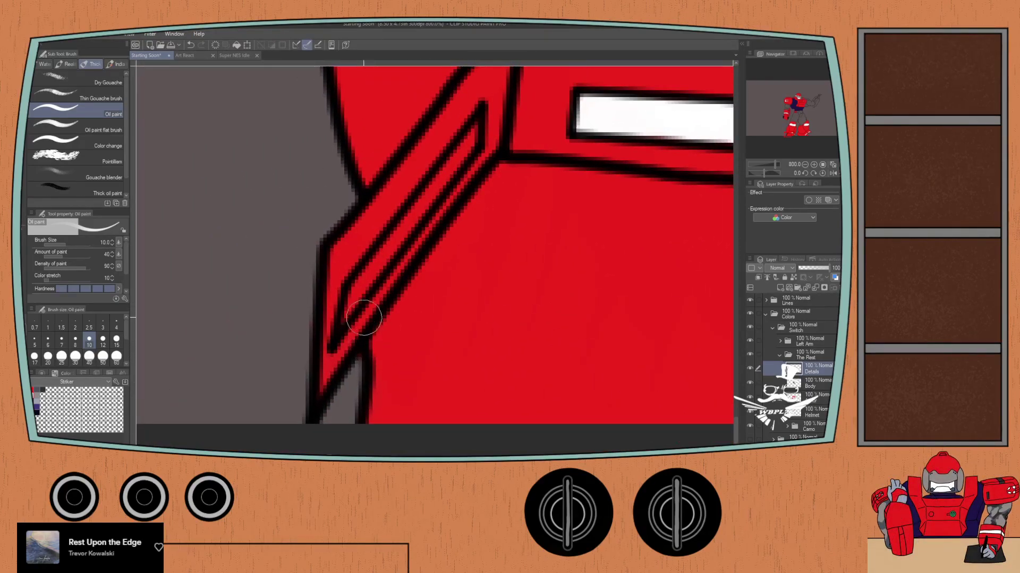
pyautogui.moveTo(348, 308)
pyautogui.mouseDown()
pyautogui.moveTo(474, 128)
pyautogui.moveTo(386, 246)
pyautogui.moveTo(341, 328)
pyautogui.mouseUp()
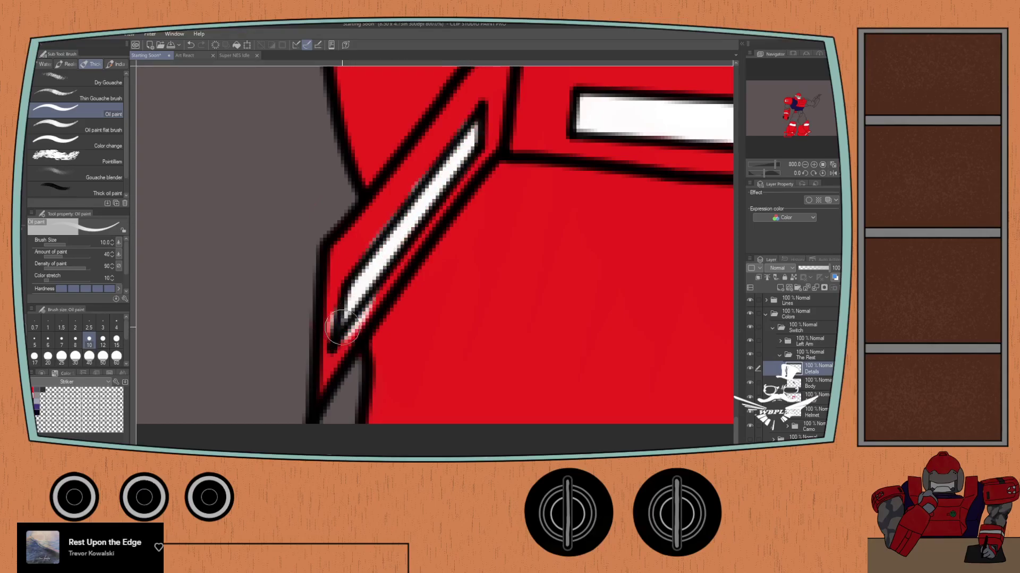
pyautogui.press('e')
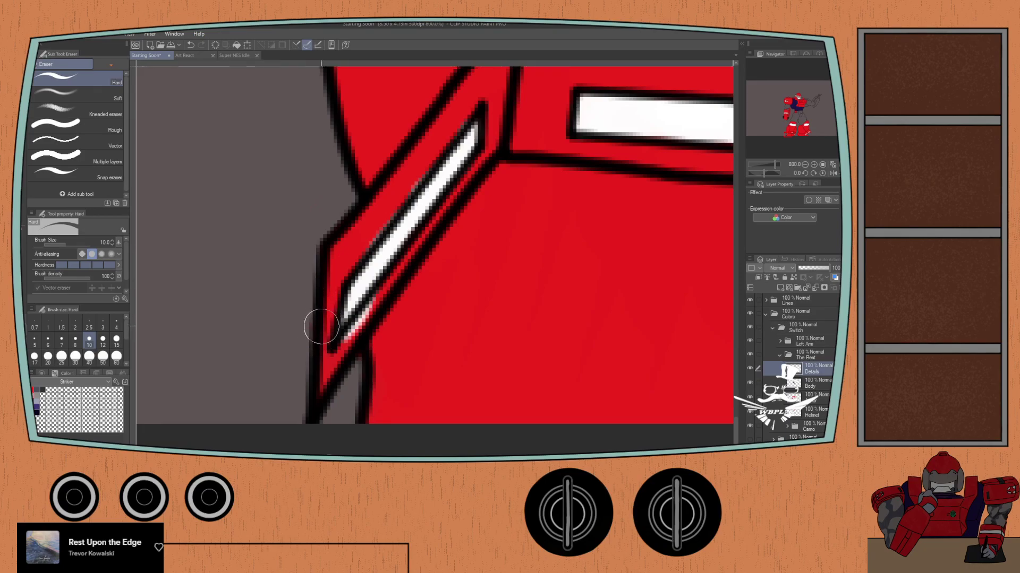
pyautogui.moveTo(333, 364); pyautogui.dragTo(385, 310)
pyautogui.moveTo(410, 176); pyautogui.dragTo(390, 211)
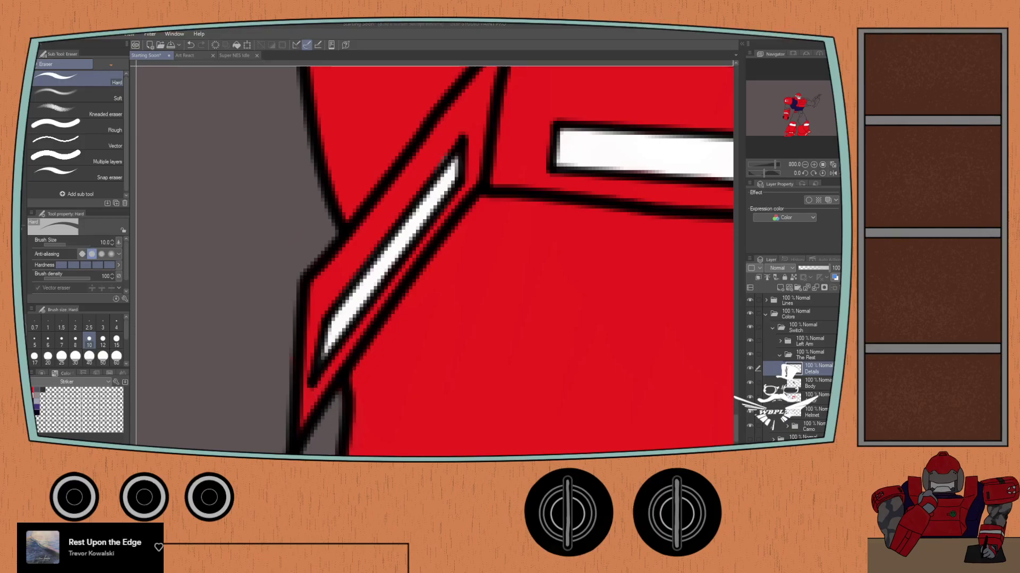
# Step: Fill the two uncoloured belt sections flanking the central hip box white with Oil paint on the Details layer
pyautogui.scroll(-5, 412, 428)
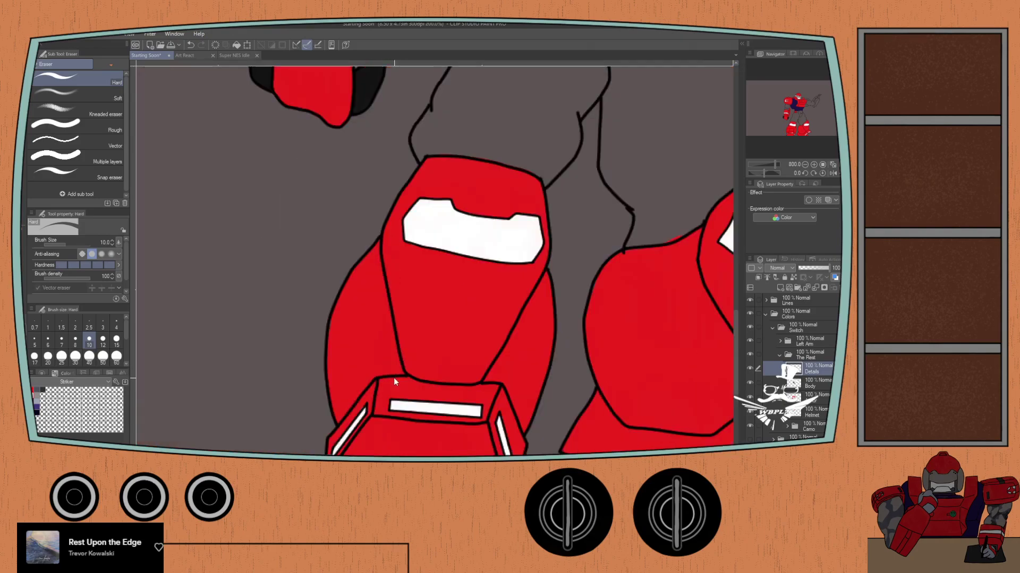
pyautogui.scroll(-2, 394, 381)
pyautogui.scroll(5, 418, 307)
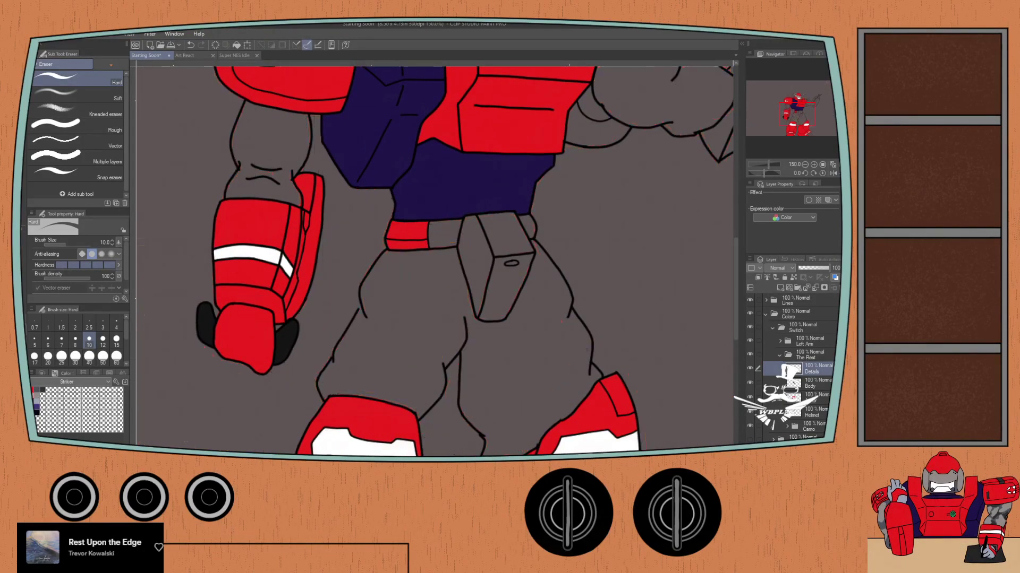
pyautogui.scroll(-3, 791, 367)
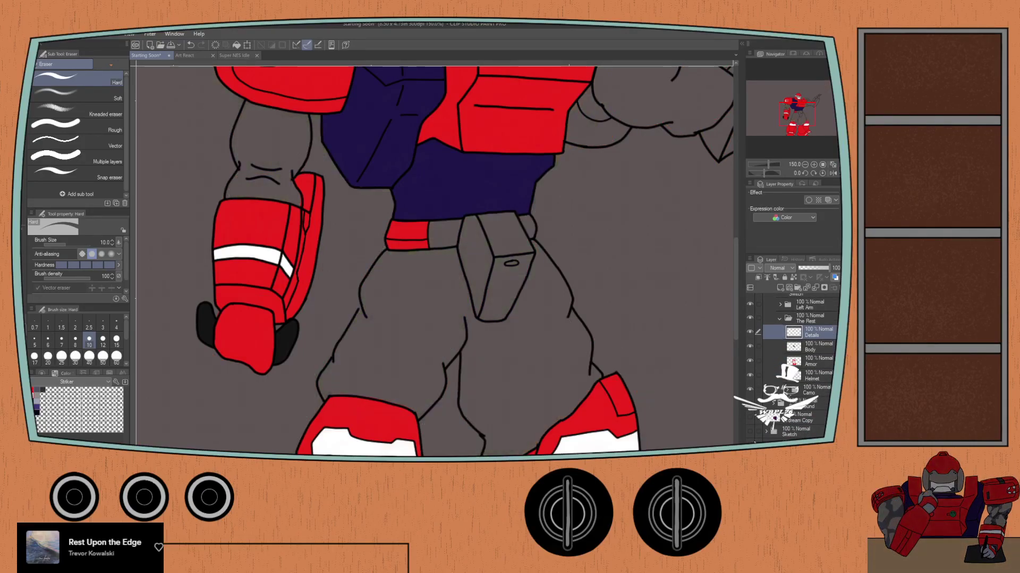
pyautogui.scroll(3, 439, 235)
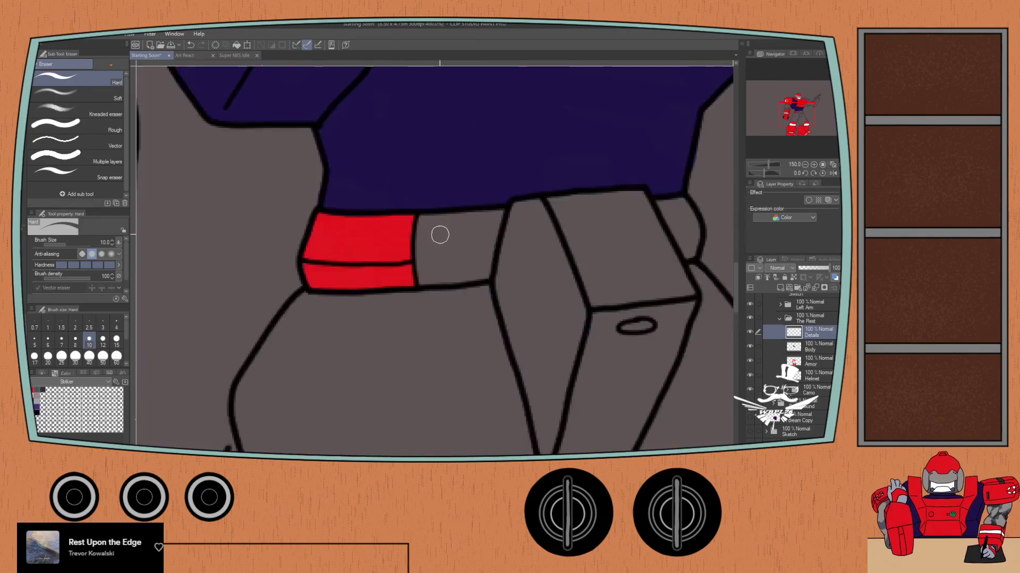
pyautogui.scroll(2, 470, 221)
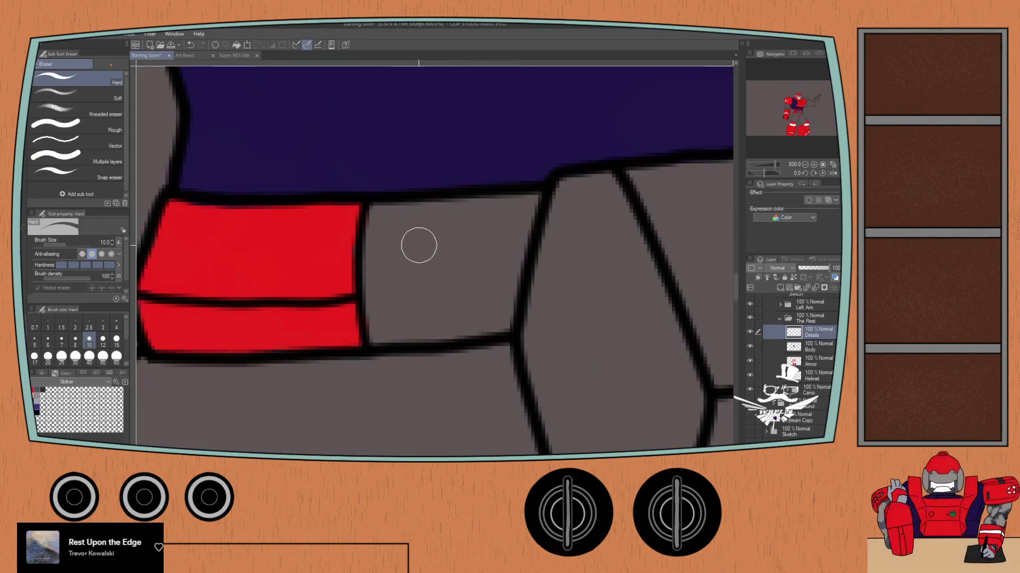
pyautogui.press('b')
pyautogui.moveTo(400, 248)
pyautogui.mouseDown()
pyautogui.moveTo(386, 265)
pyautogui.moveTo(375, 220)
pyautogui.moveTo(376, 330)
pyautogui.moveTo(502, 322)
pyautogui.moveTo(531, 204)
pyautogui.moveTo(385, 221)
pyautogui.moveTo(397, 302)
pyautogui.moveTo(421, 283)
pyautogui.moveTo(426, 314)
pyautogui.moveTo(455, 243)
pyautogui.moveTo(484, 245)
pyautogui.moveTo(495, 296)
pyautogui.moveTo(488, 263)
pyautogui.moveTo(505, 223)
pyautogui.mouseUp()
pyautogui.scroll(-2, 467, 215)
pyautogui.moveTo(576, 264)
pyautogui.mouseDown()
pyautogui.moveTo(442, 272)
pyautogui.moveTo(447, 244)
pyautogui.moveTo(492, 240)
pyautogui.moveTo(512, 289)
pyautogui.moveTo(507, 340)
pyautogui.moveTo(454, 247)
pyautogui.moveTo(489, 288)
pyautogui.moveTo(479, 253)
pyautogui.mouseUp()
pyautogui.scroll(2, 502, 219)
pyautogui.scroll(-4, 485, 277)
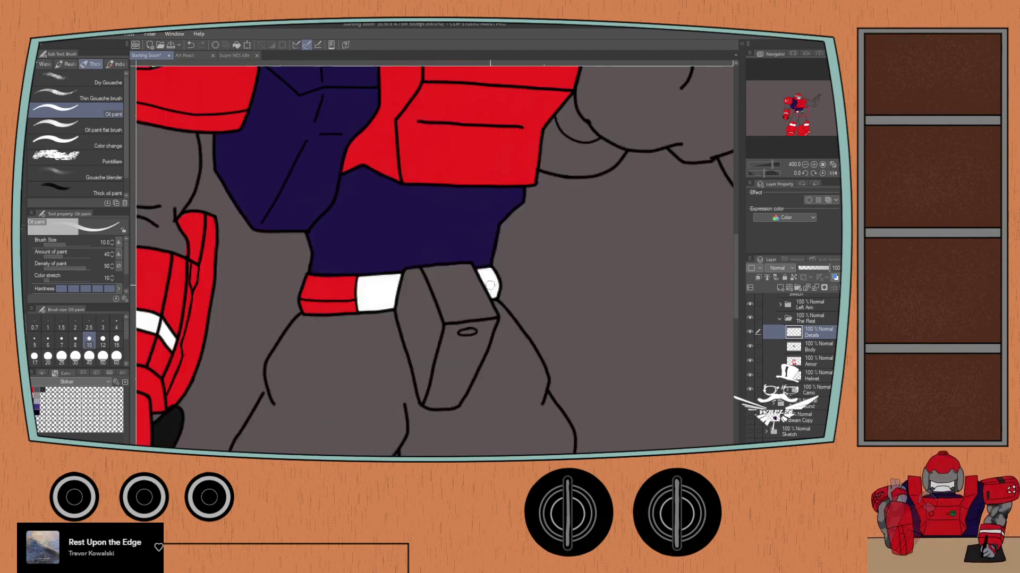
# Step: Hide the grey background and fill the narrow side face of the central hip box dark grey at brush size 10
pyautogui.click(749, 404)
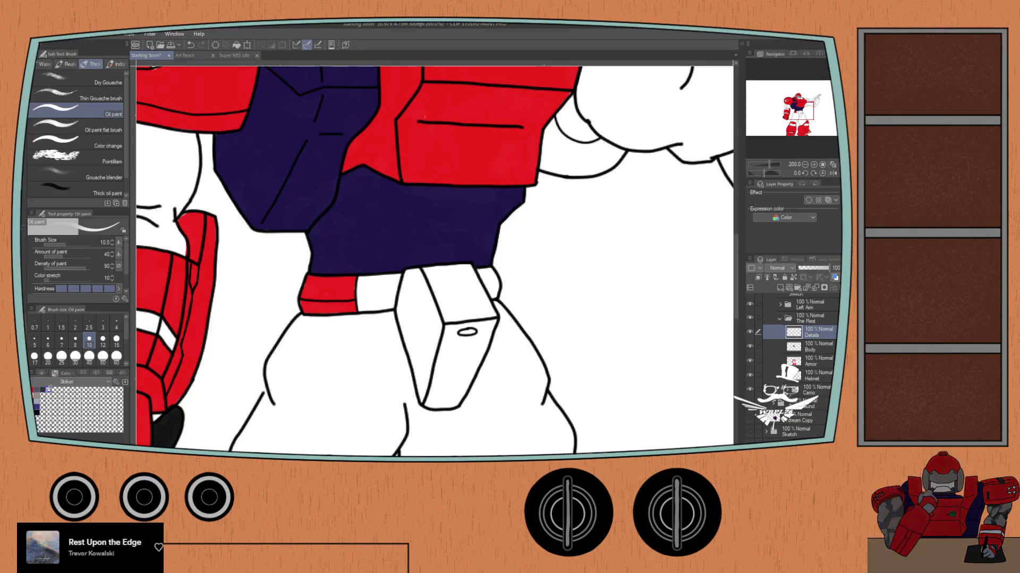
pyautogui.scroll(3, 248, 352)
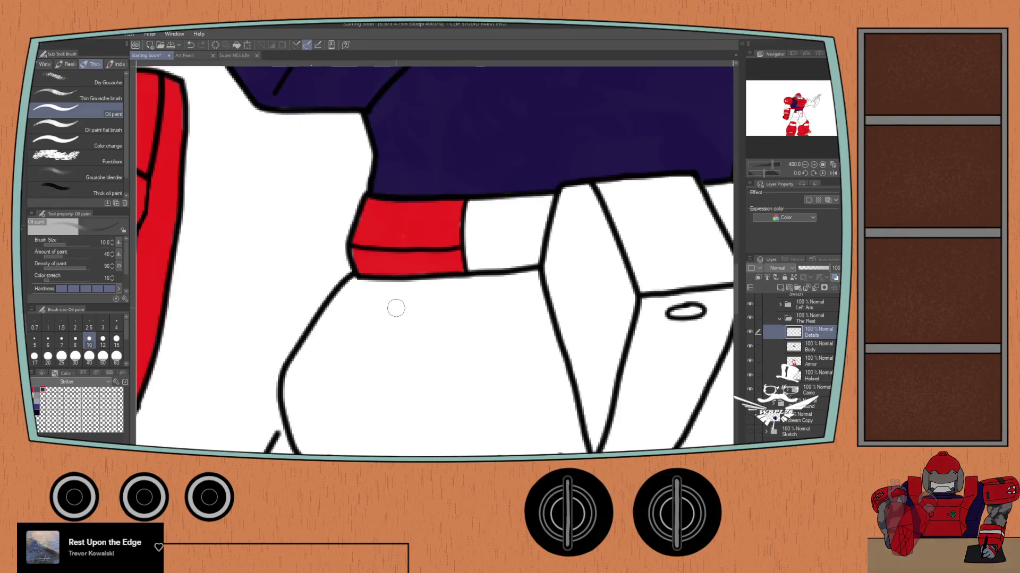
pyautogui.press('b')
pyautogui.moveTo(563, 226)
pyautogui.mouseDown()
pyautogui.moveTo(489, 273)
pyautogui.moveTo(478, 301)
pyautogui.mouseUp()
pyautogui.press('b')
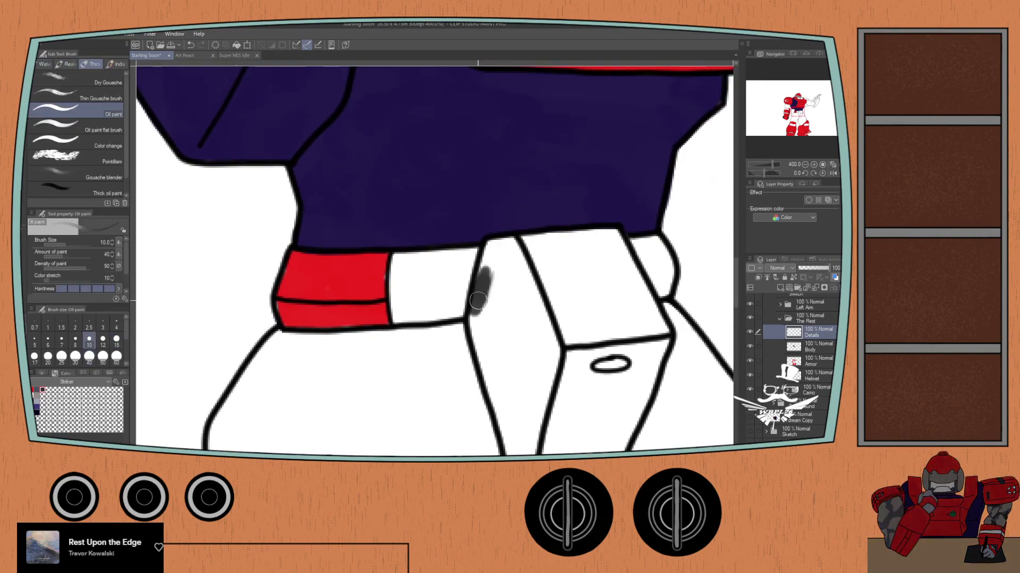
pyautogui.moveTo(485, 262)
pyautogui.mouseDown()
pyautogui.moveTo(489, 245)
pyautogui.moveTo(514, 253)
pyautogui.moveTo(533, 299)
pyautogui.mouseUp()
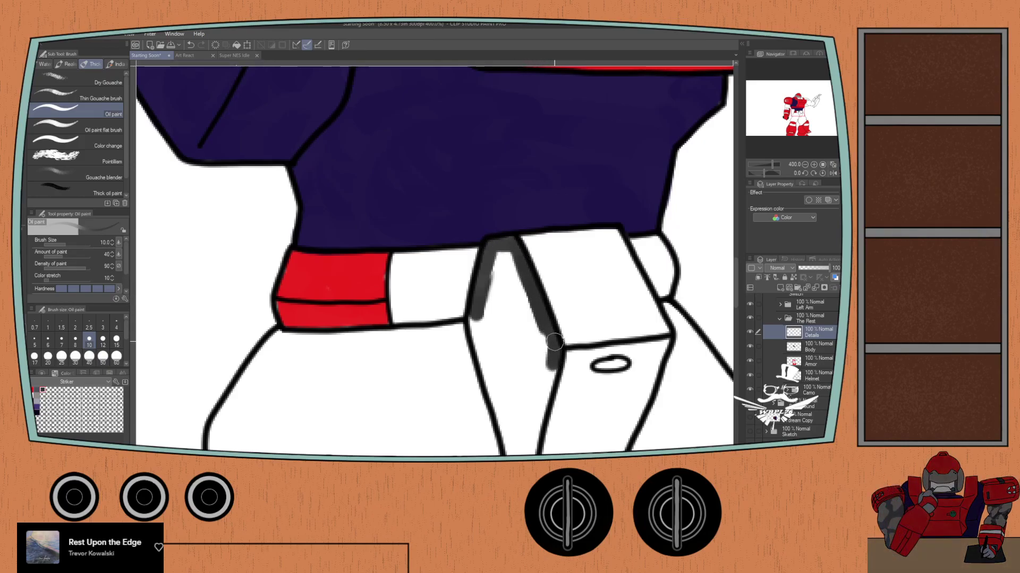
pyautogui.moveTo(554, 342); pyautogui.dragTo(506, 252)
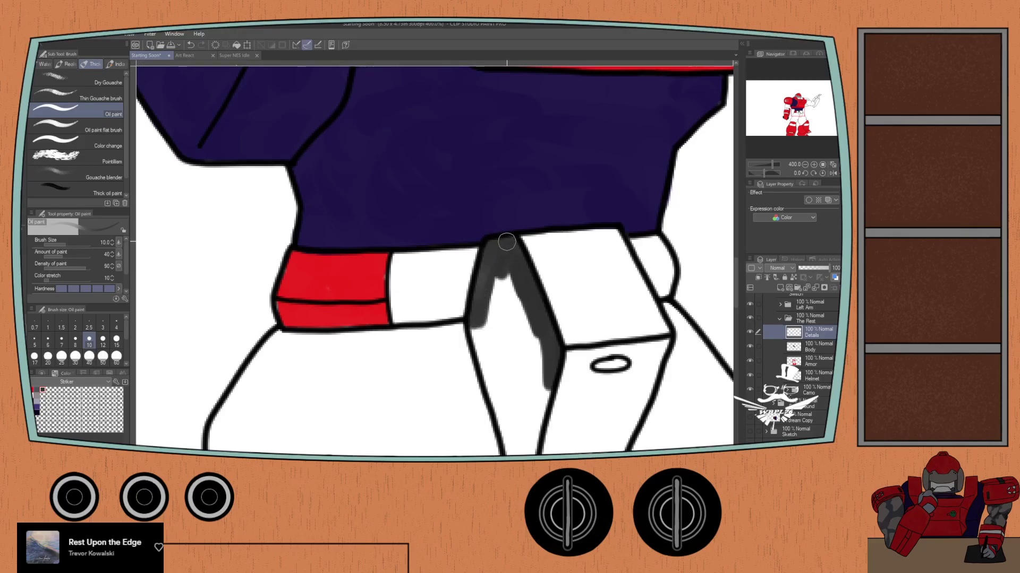
pyautogui.moveTo(478, 334); pyautogui.dragTo(488, 268)
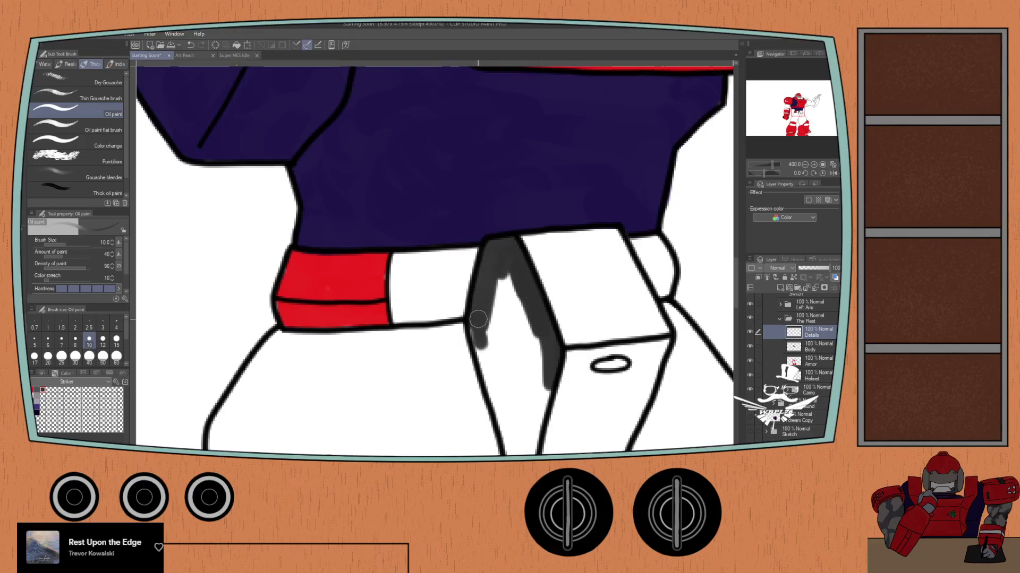
pyautogui.moveTo(477, 336)
pyautogui.mouseDown()
pyautogui.moveTo(494, 386)
pyautogui.moveTo(480, 355)
pyautogui.moveTo(485, 322)
pyautogui.moveTo(500, 373)
pyautogui.moveTo(507, 355)
pyautogui.moveTo(522, 372)
pyautogui.moveTo(520, 327)
pyautogui.moveTo(530, 372)
pyautogui.moveTo(539, 348)
pyautogui.moveTo(534, 425)
pyautogui.mouseUp()
pyautogui.scroll(-3, 531, 345)
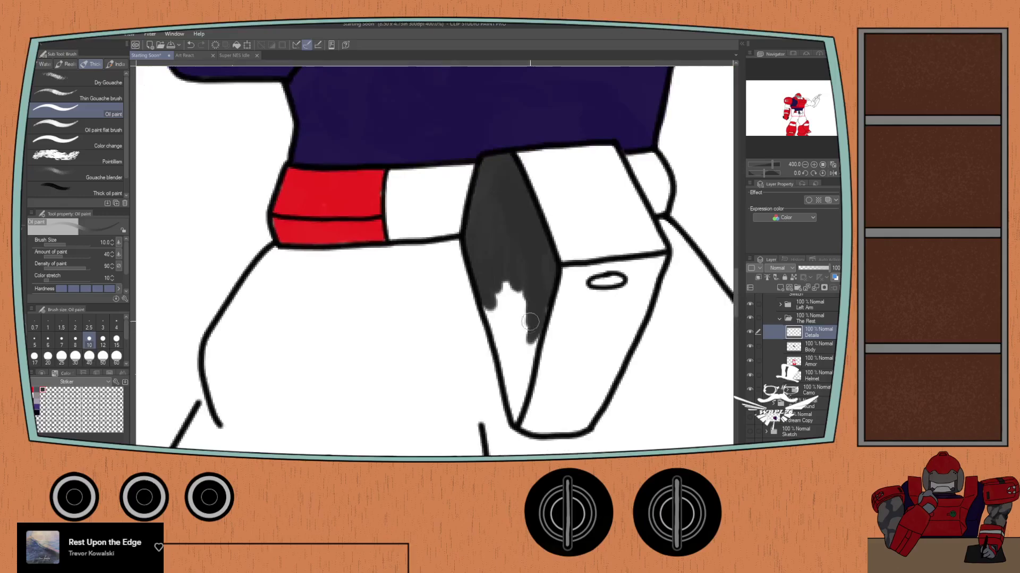
pyautogui.moveTo(529, 305)
pyautogui.mouseDown()
pyautogui.moveTo(512, 269)
pyautogui.moveTo(510, 359)
pyautogui.moveTo(482, 290)
pyautogui.moveTo(508, 386)
pyautogui.moveTo(530, 349)
pyautogui.mouseUp()
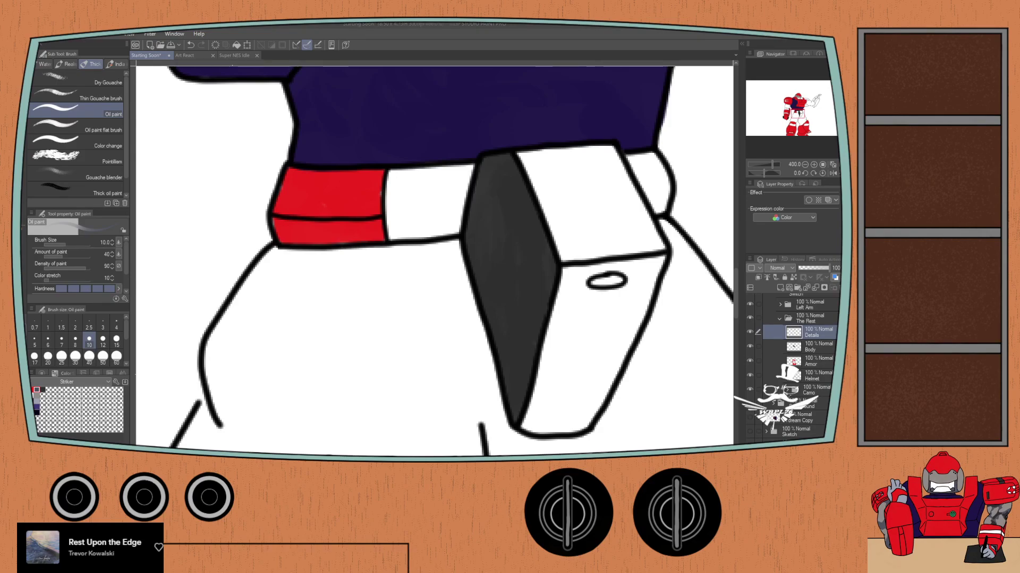
# Step: Fill the hip box's front face slate grey and its upper face light warm grey with Oil paint on the Details layer
pyautogui.moveTo(616, 304)
pyautogui.mouseDown()
pyautogui.moveTo(588, 387)
pyautogui.moveTo(613, 311)
pyautogui.moveTo(616, 345)
pyautogui.moveTo(597, 409)
pyautogui.mouseUp()
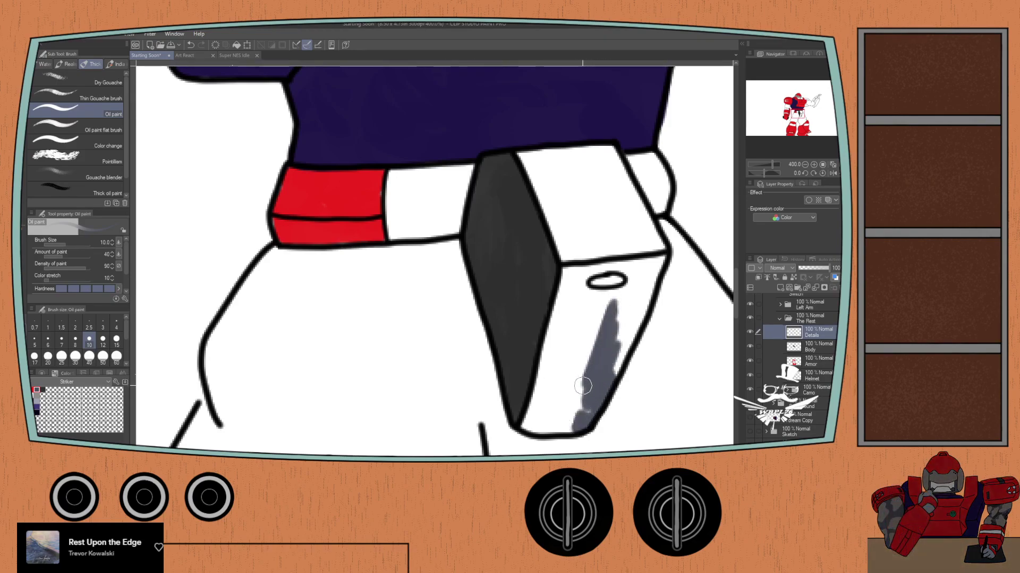
pyautogui.moveTo(583, 349)
pyautogui.mouseDown()
pyautogui.moveTo(551, 383)
pyautogui.moveTo(552, 355)
pyautogui.moveTo(523, 427)
pyautogui.mouseUp()
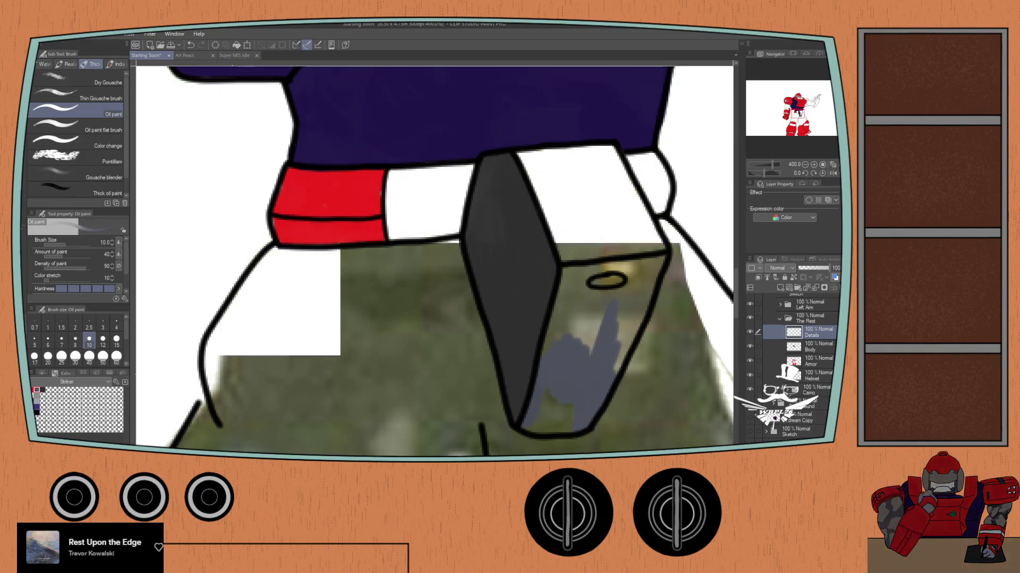
pyautogui.moveTo(547, 407)
pyautogui.mouseDown()
pyautogui.moveTo(586, 411)
pyautogui.moveTo(569, 428)
pyautogui.moveTo(544, 413)
pyautogui.moveTo(527, 426)
pyautogui.mouseUp()
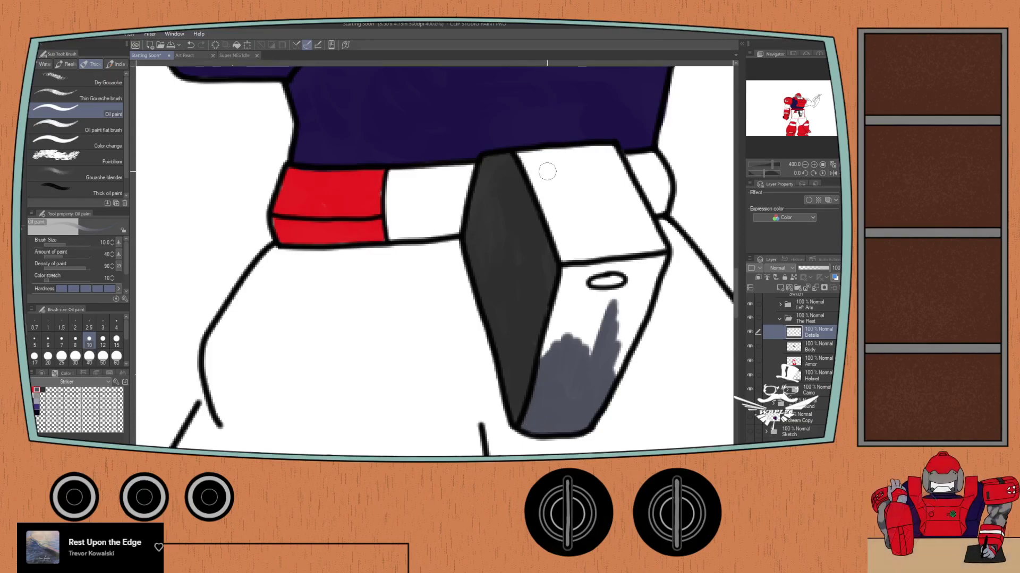
pyautogui.moveTo(559, 331)
pyautogui.mouseDown()
pyautogui.moveTo(567, 304)
pyautogui.moveTo(542, 359)
pyautogui.moveTo(569, 272)
pyautogui.moveTo(582, 288)
pyautogui.moveTo(578, 339)
pyautogui.moveTo(609, 298)
pyautogui.moveTo(618, 345)
pyautogui.moveTo(608, 368)
pyautogui.moveTo(623, 333)
pyautogui.moveTo(601, 286)
pyautogui.moveTo(574, 286)
pyautogui.moveTo(623, 268)
pyautogui.moveTo(574, 273)
pyautogui.moveTo(661, 258)
pyautogui.moveTo(622, 353)
pyautogui.moveTo(643, 275)
pyautogui.moveTo(632, 293)
pyautogui.moveTo(620, 297)
pyautogui.moveTo(614, 283)
pyautogui.moveTo(599, 299)
pyautogui.mouseUp()
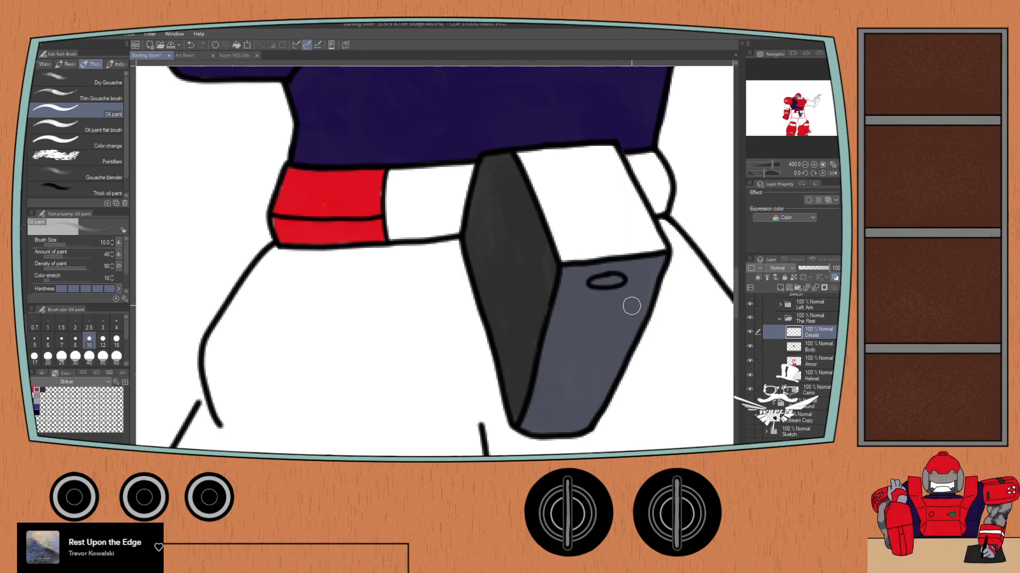
pyautogui.click(37, 396)
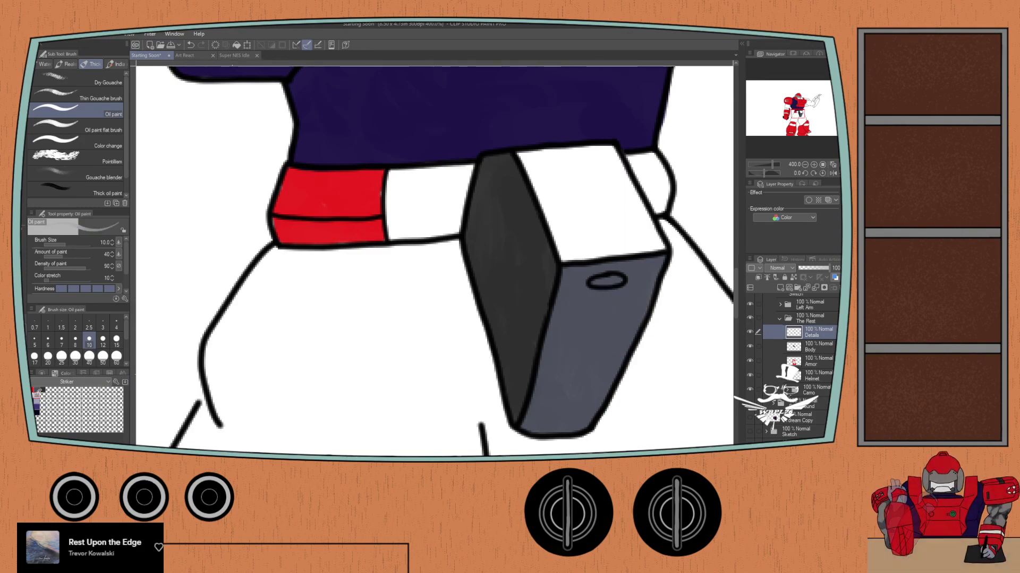
pyautogui.moveTo(539, 171)
pyautogui.mouseDown()
pyautogui.moveTo(569, 256)
pyautogui.moveTo(521, 157)
pyautogui.moveTo(607, 150)
pyautogui.moveTo(630, 190)
pyautogui.moveTo(605, 159)
pyautogui.moveTo(603, 188)
pyautogui.moveTo(580, 162)
pyautogui.moveTo(584, 195)
pyautogui.moveTo(550, 176)
pyautogui.moveTo(573, 238)
pyautogui.moveTo(571, 189)
pyautogui.moveTo(604, 226)
pyautogui.moveTo(595, 182)
pyautogui.moveTo(632, 222)
pyautogui.moveTo(624, 184)
pyautogui.moveTo(661, 242)
pyautogui.moveTo(632, 224)
pyautogui.moveTo(637, 241)
pyautogui.moveTo(615, 228)
pyautogui.moveTo(610, 242)
pyautogui.moveTo(585, 235)
pyautogui.moveTo(572, 257)
pyautogui.moveTo(651, 248)
pyautogui.mouseUp()
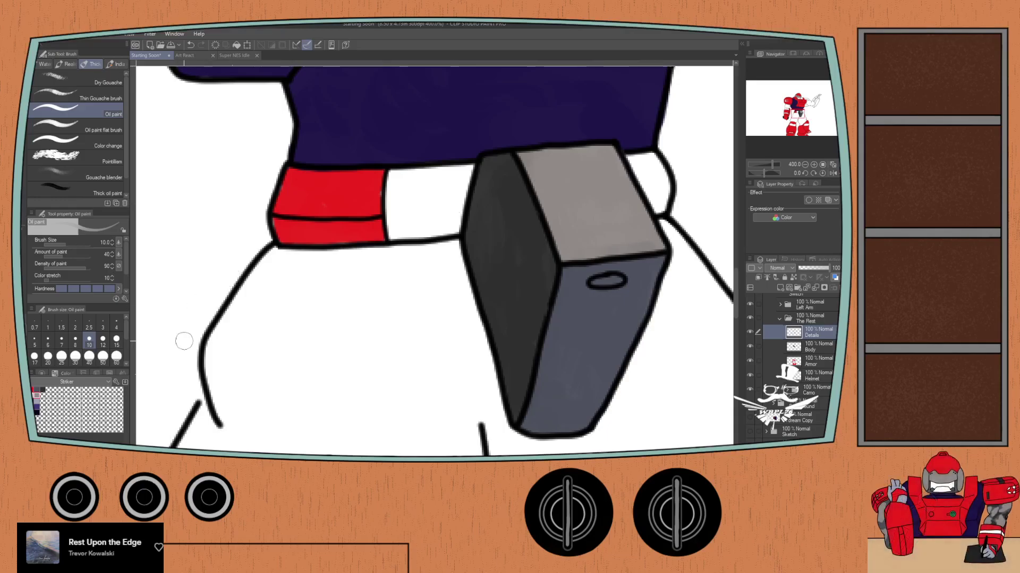
# Step: Fill the small oval on the hip box's front face orange with the Fill-in-mono pen at size 40, and save the drawing
pyautogui.click(42, 373)
pyautogui.click(86, 404)
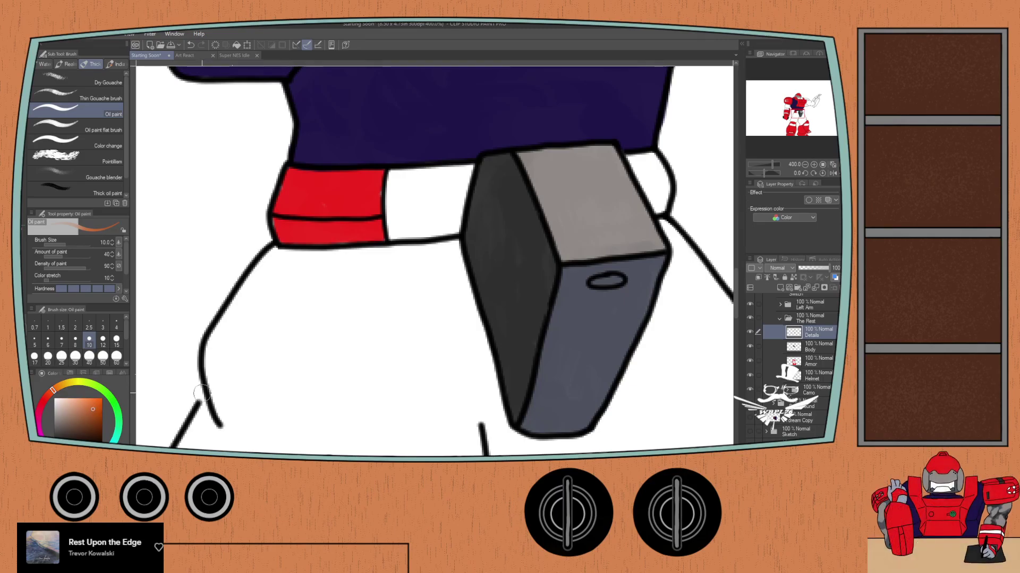
pyautogui.press('p')
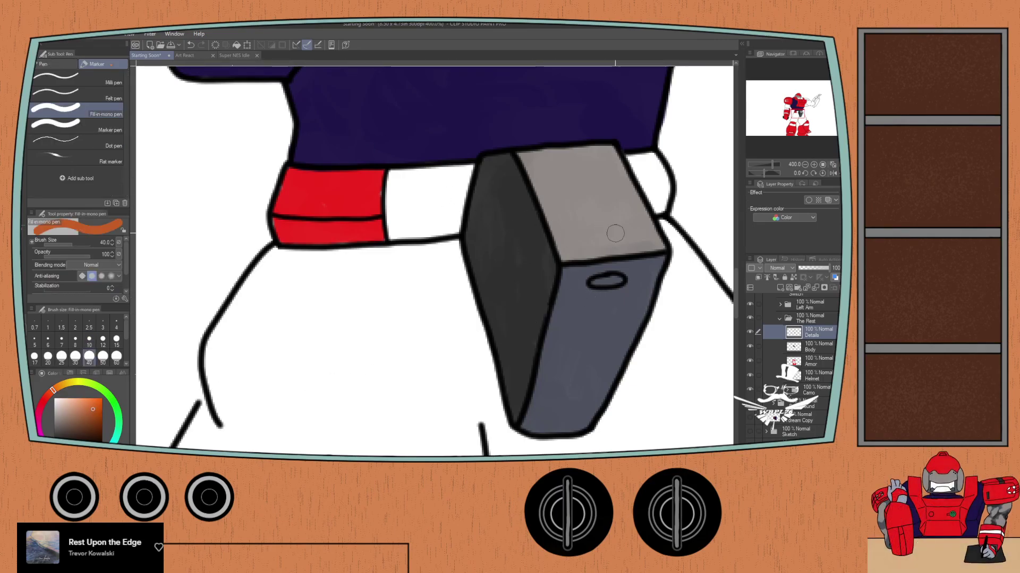
pyautogui.scroll(2, 594, 292)
pyautogui.scroll(2, 593, 292)
pyautogui.moveTo(481, 289)
pyautogui.mouseDown()
pyautogui.moveTo(460, 286)
pyautogui.moveTo(477, 276)
pyautogui.moveTo(492, 294)
pyautogui.moveTo(489, 284)
pyautogui.moveTo(529, 297)
pyautogui.moveTo(500, 279)
pyautogui.moveTo(480, 296)
pyautogui.moveTo(501, 294)
pyautogui.moveTo(509, 272)
pyautogui.moveTo(532, 285)
pyautogui.moveTo(516, 295)
pyautogui.moveTo(513, 276)
pyautogui.moveTo(543, 266)
pyautogui.moveTo(547, 290)
pyautogui.moveTo(534, 279)
pyautogui.moveTo(561, 267)
pyautogui.moveTo(573, 286)
pyautogui.moveTo(528, 288)
pyautogui.moveTo(542, 300)
pyautogui.moveTo(501, 292)
pyautogui.moveTo(541, 269)
pyautogui.moveTo(573, 270)
pyautogui.moveTo(462, 296)
pyautogui.mouseUp()
pyautogui.scroll(-10, 475, 262)
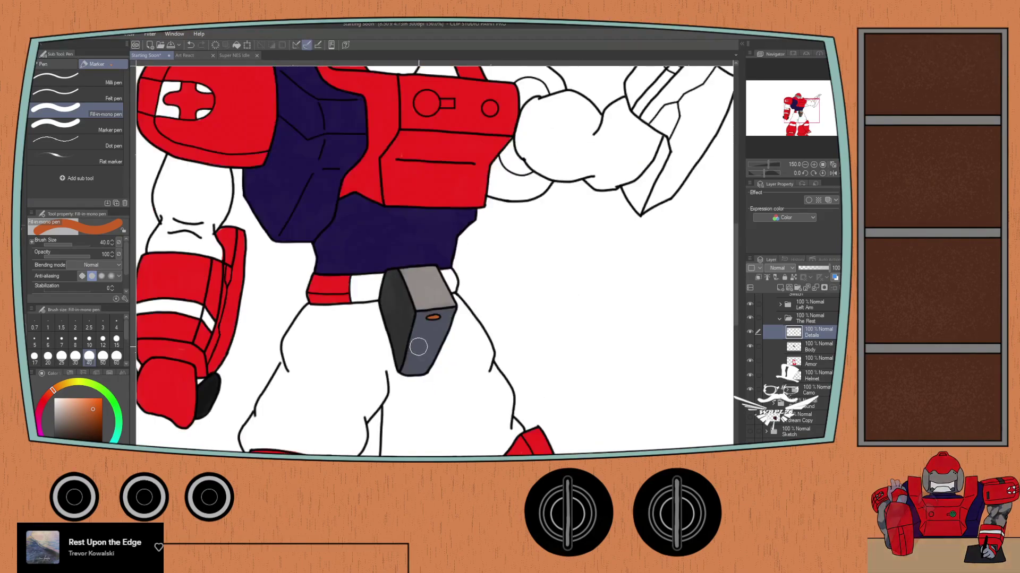
pyautogui.scroll(3, 416, 325)
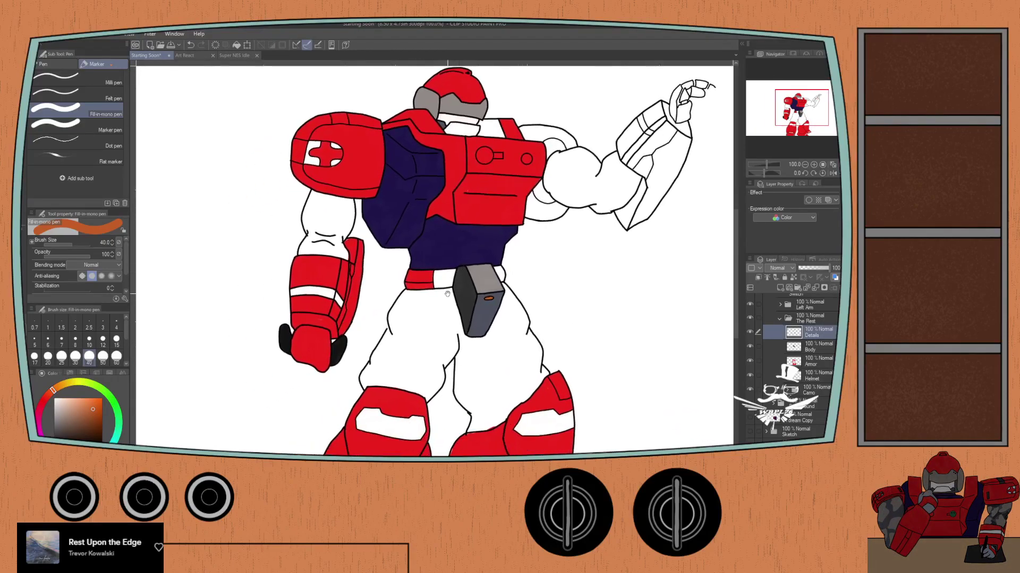
pyautogui.scroll(-2, 457, 306)
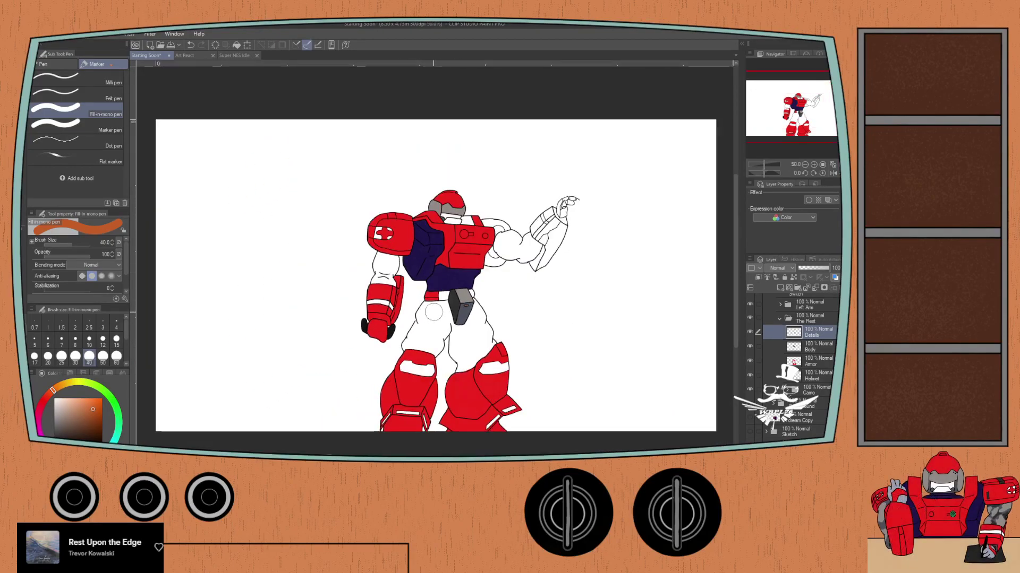
pyautogui.hotkey('ctrl', 's')
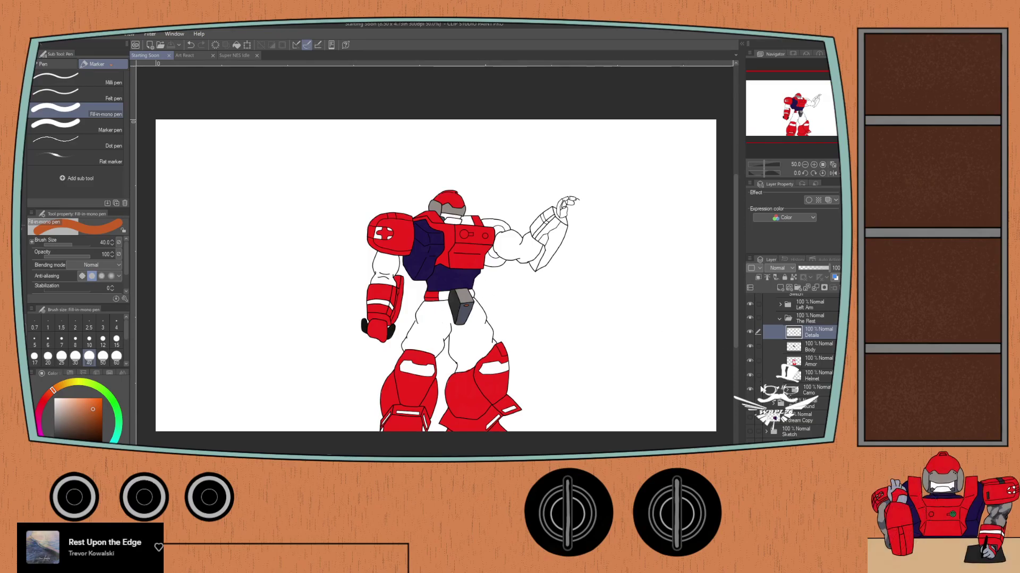
# Step: Show the TV screen picture, the background colours and the background linework, and collapse the Switch colour folder
pyautogui.click(750, 418)
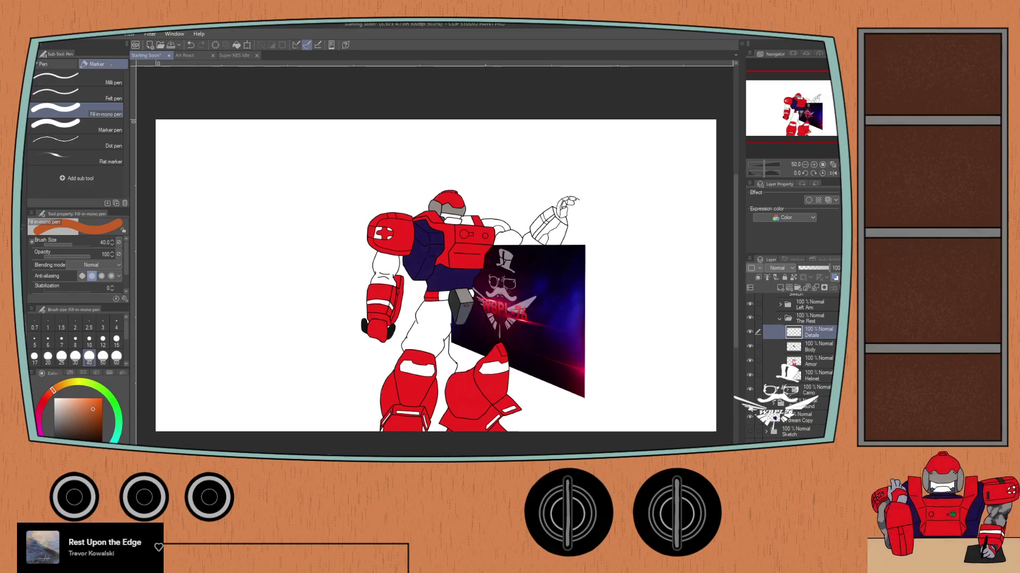
pyautogui.click(749, 404)
pyautogui.click(780, 305)
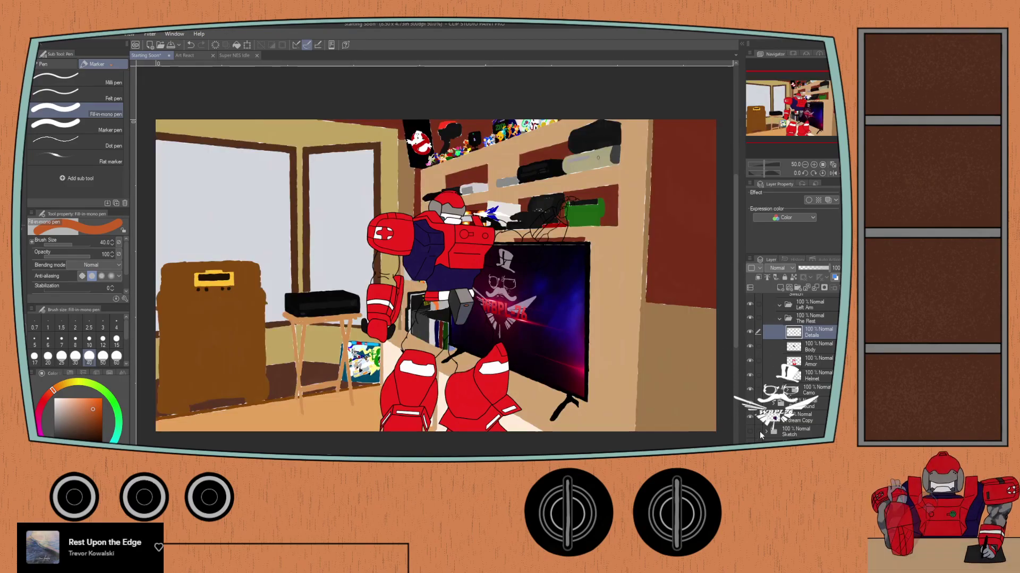
pyautogui.scroll(2, 765, 350)
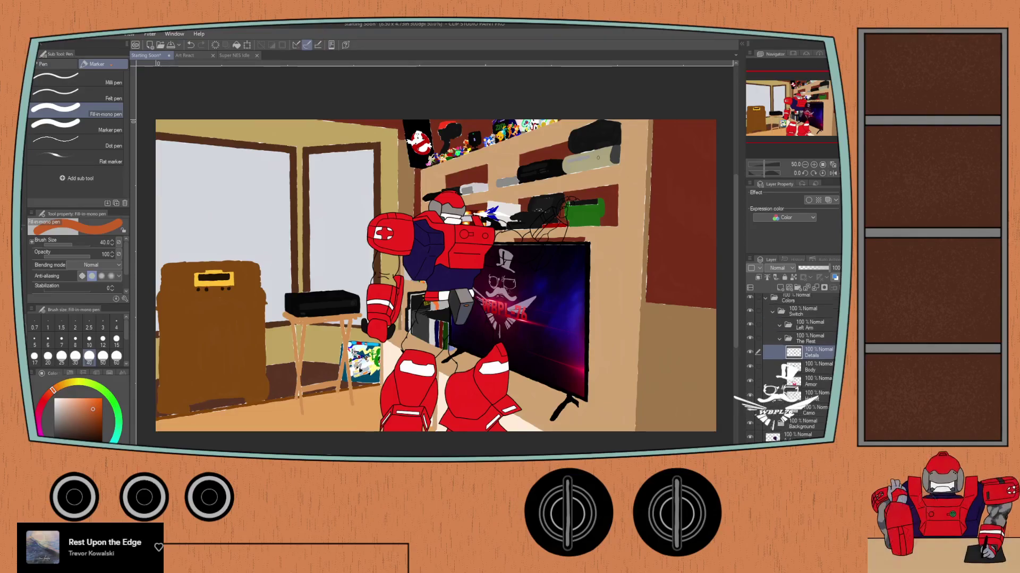
pyautogui.click(773, 328)
pyautogui.click(766, 300)
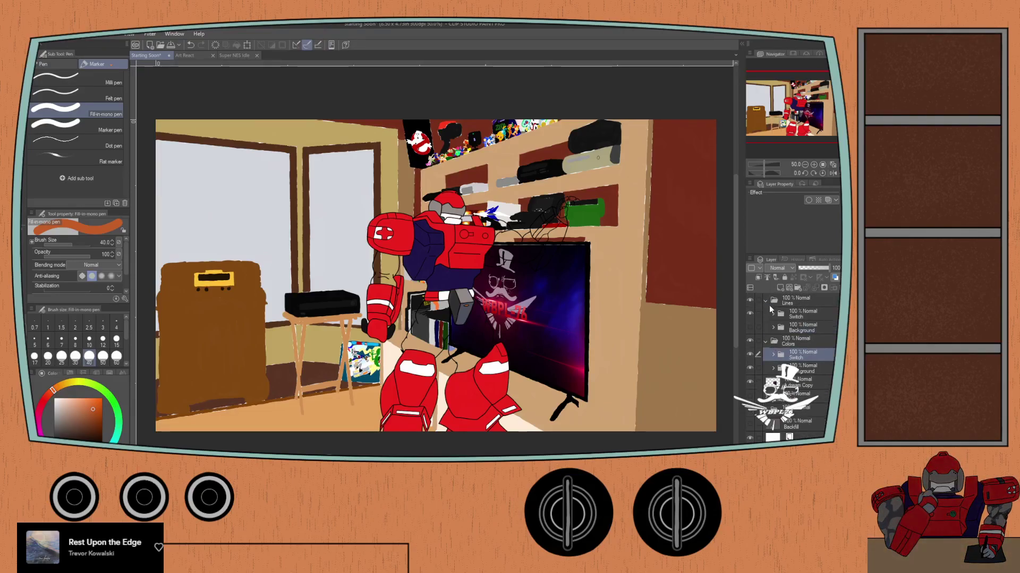
pyautogui.click(749, 327)
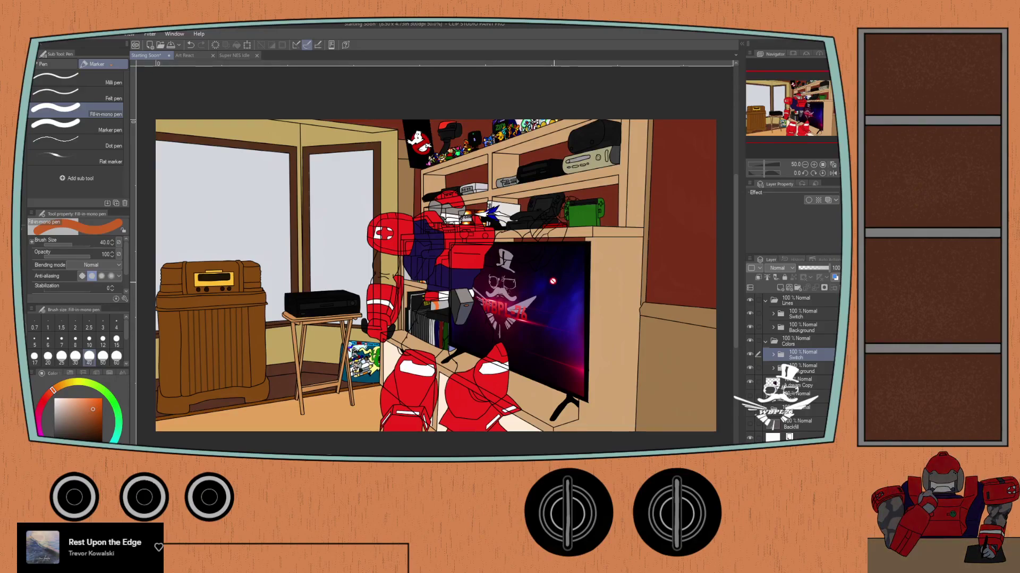
pyautogui.scroll(1, 534, 281)
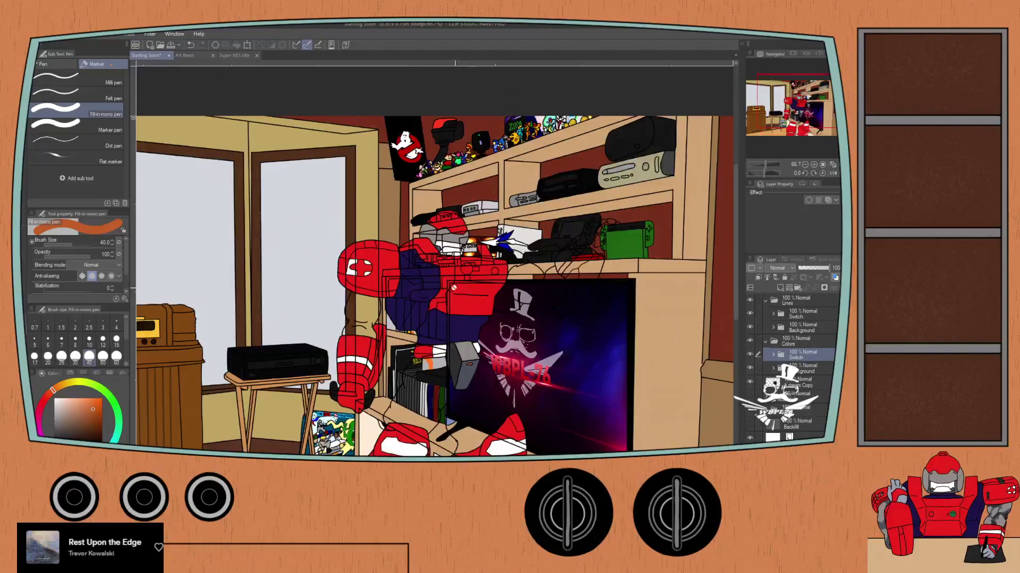
pyautogui.moveTo(453, 312); pyautogui.dragTo(466, 270)
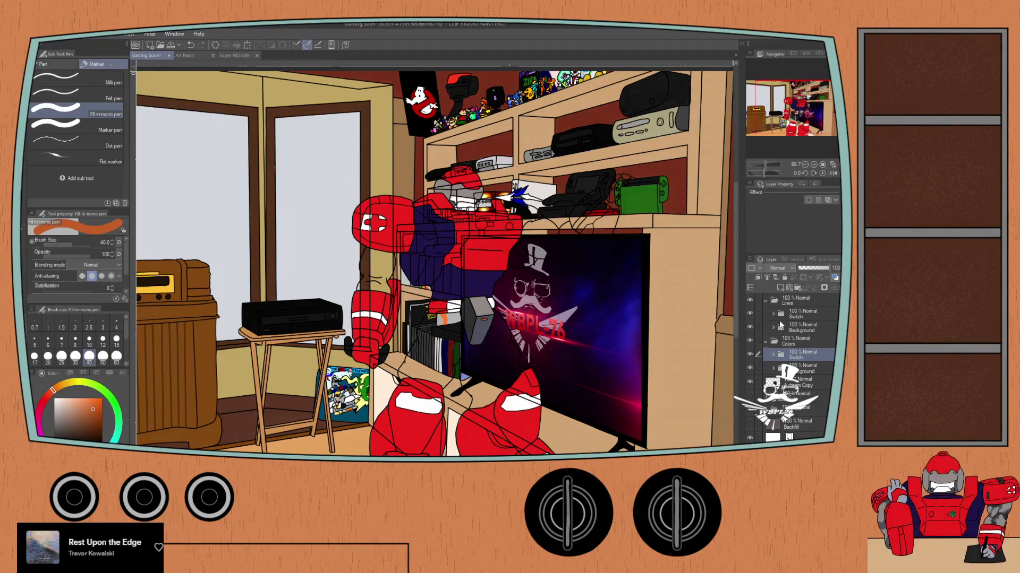
# Step: Move the Background linework folder out of the Lines folder and into the Colors folder
pyautogui.click(795, 330)
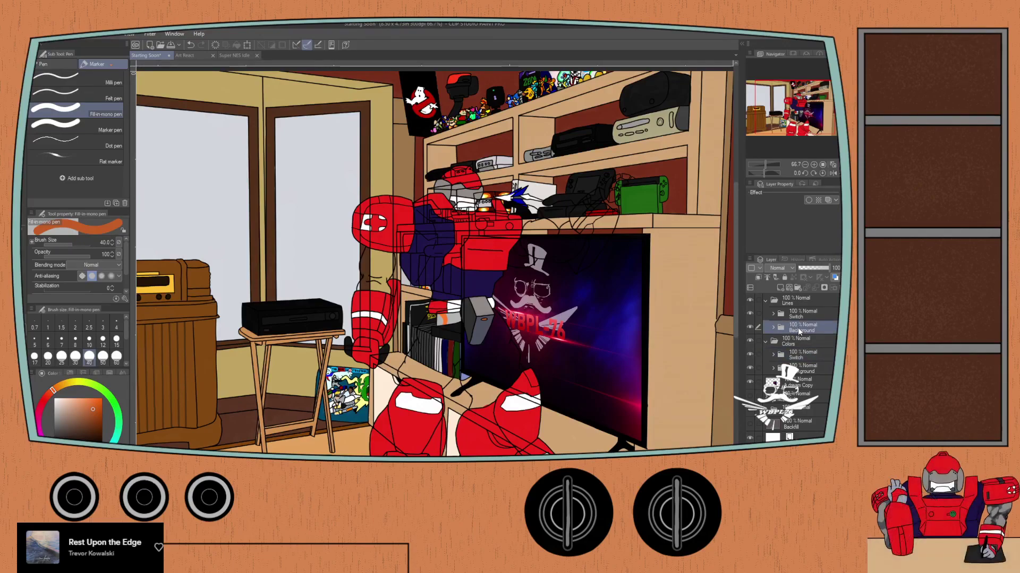
pyautogui.hotkey('ctrl', '-')
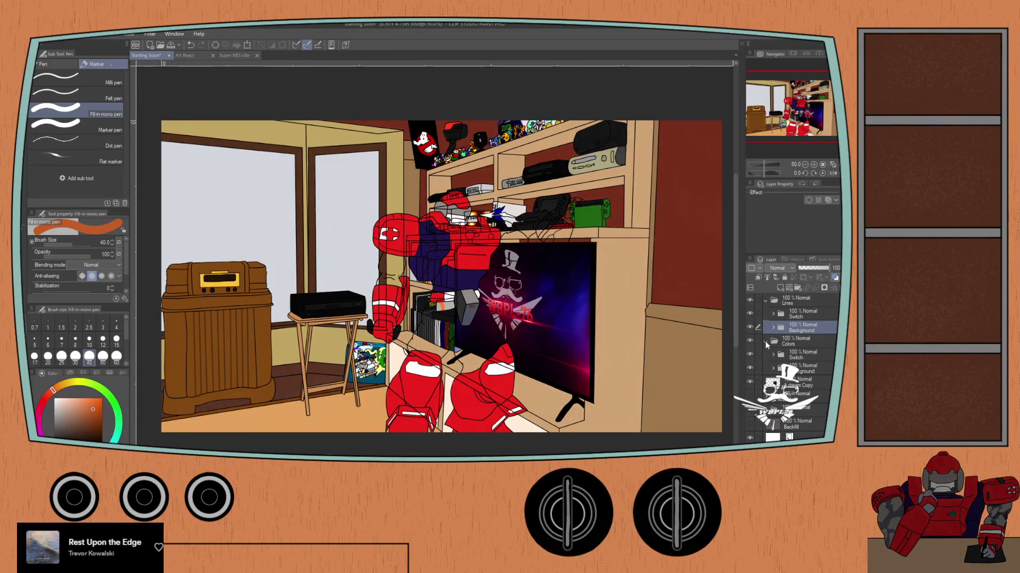
pyautogui.click(765, 341)
pyautogui.moveTo(795, 328); pyautogui.dragTo(795, 351)
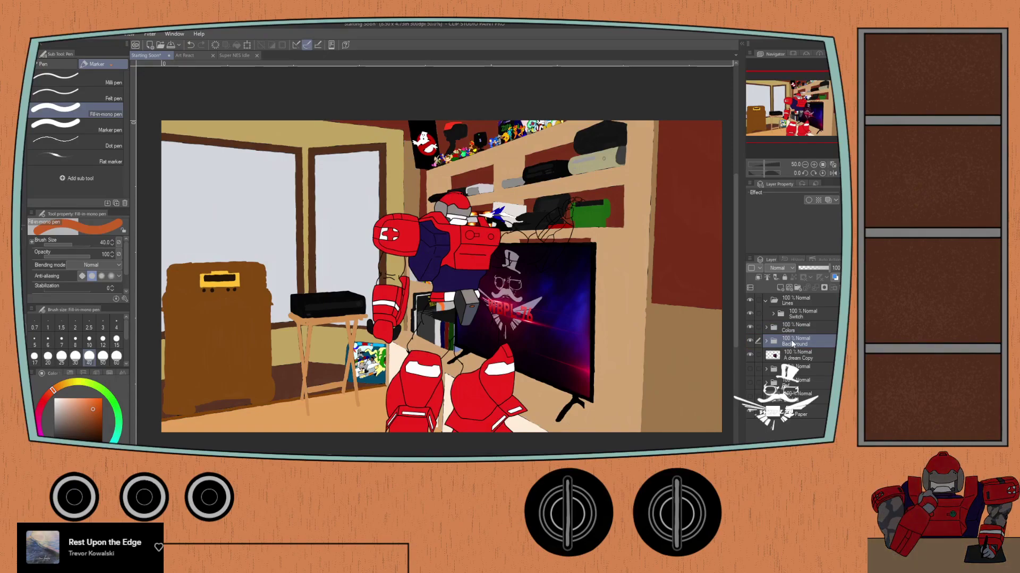
pyautogui.click(791, 332)
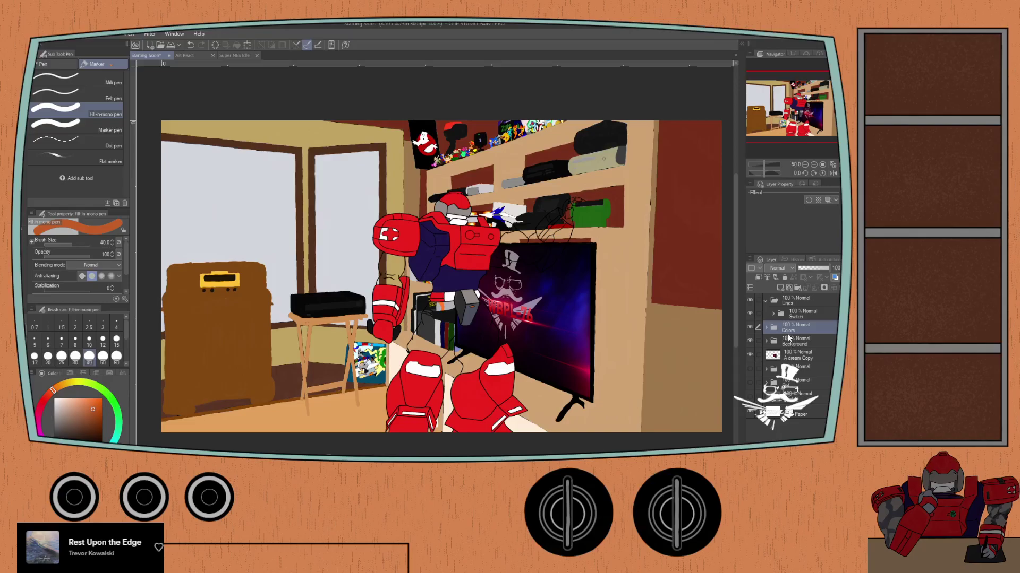
pyautogui.click(765, 327)
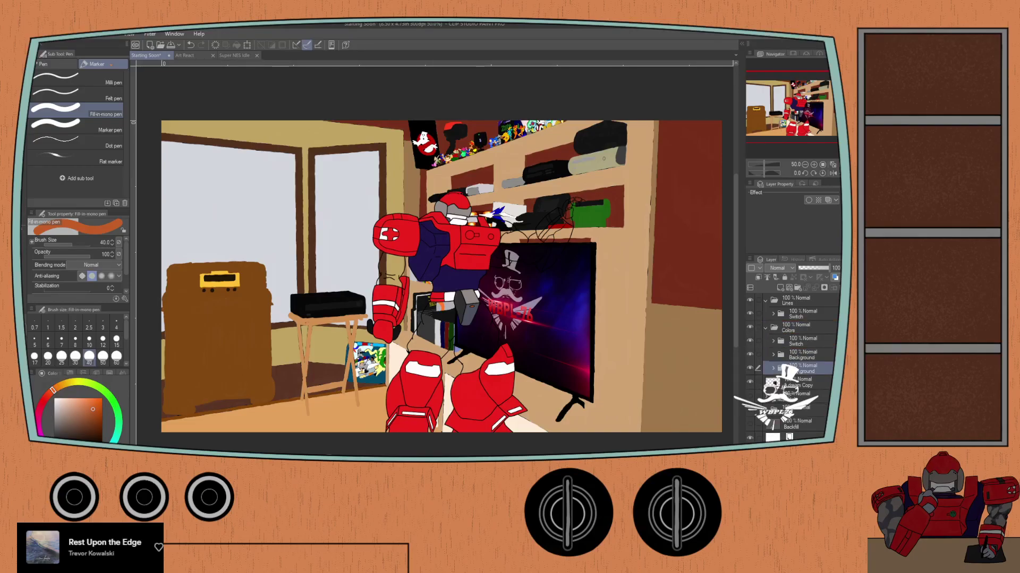
# Step: Place the Background linework folder above the background colour folder and rename it Background Lines
pyautogui.click(793, 355)
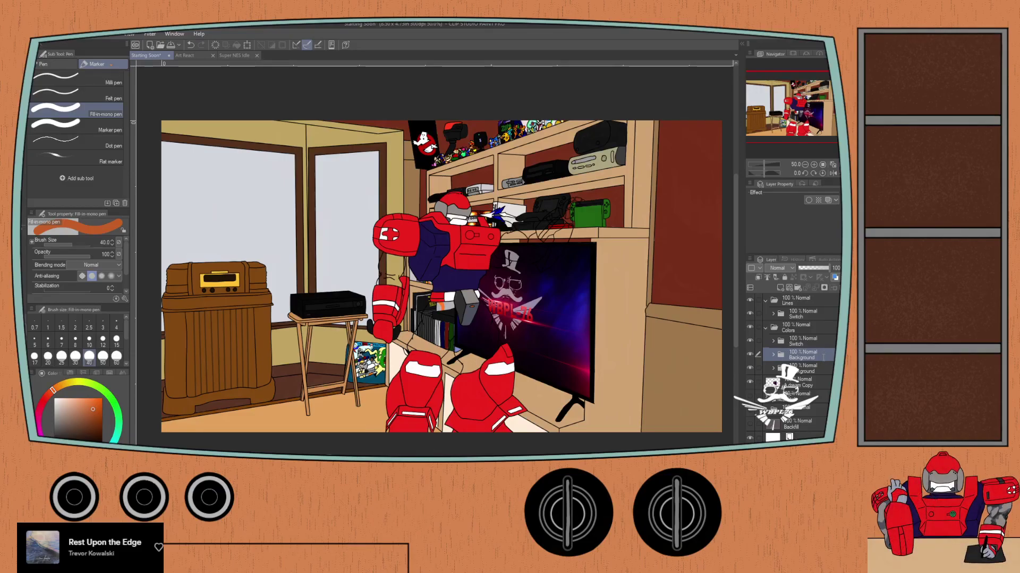
pyautogui.write('Lines')
pyautogui.press('Return')
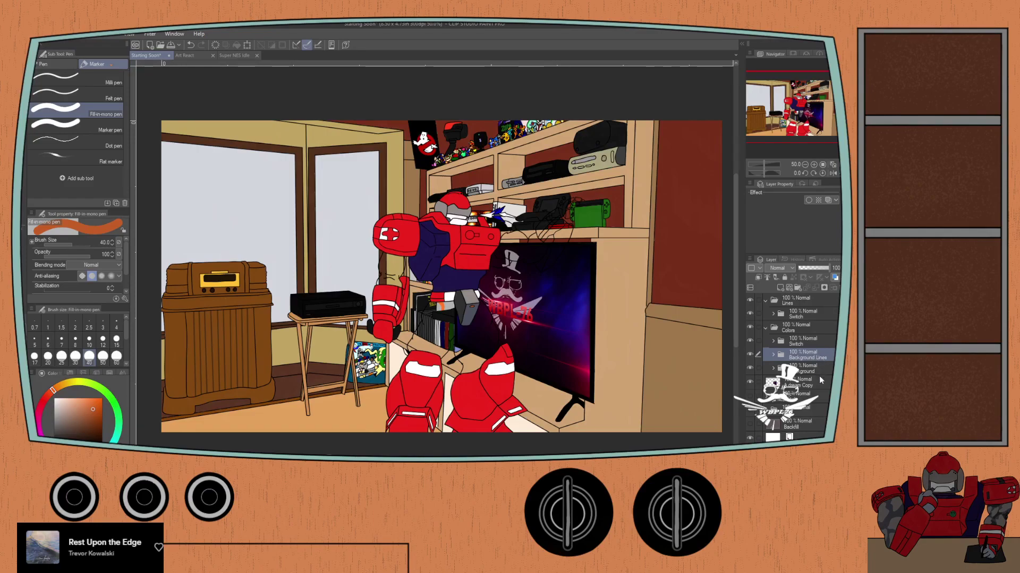
# Step: Group the background line and colour folders in a new Background folder outside Colors, naming the line folder Lines
pyautogui.click(816, 371)
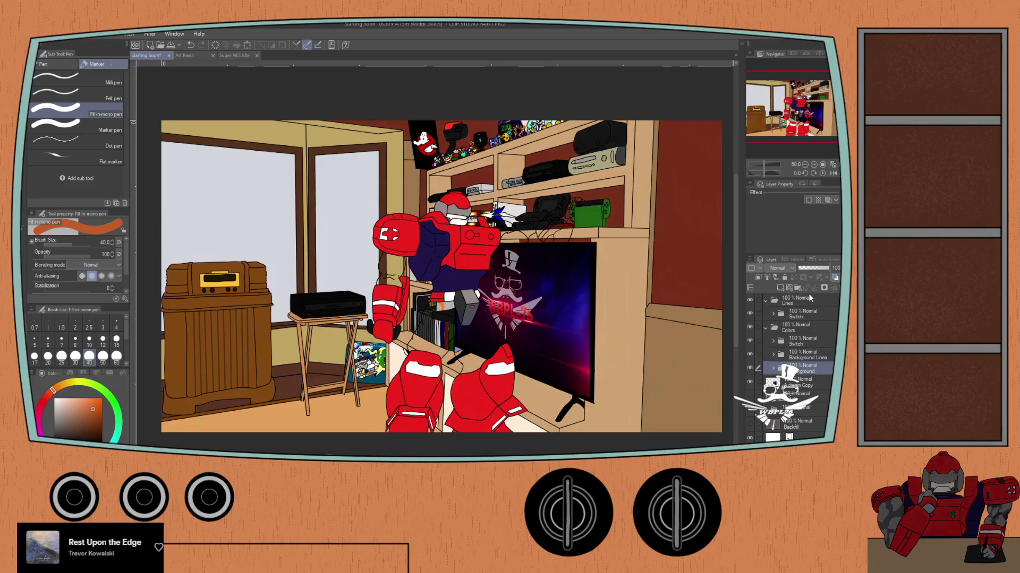
pyautogui.click(773, 368)
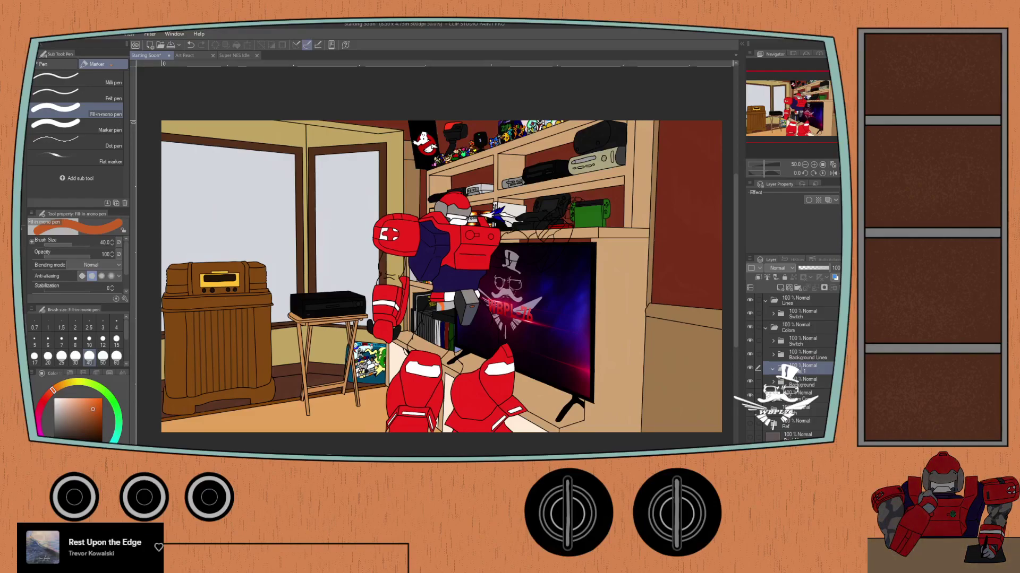
pyautogui.moveTo(800, 373); pyautogui.dragTo(804, 394)
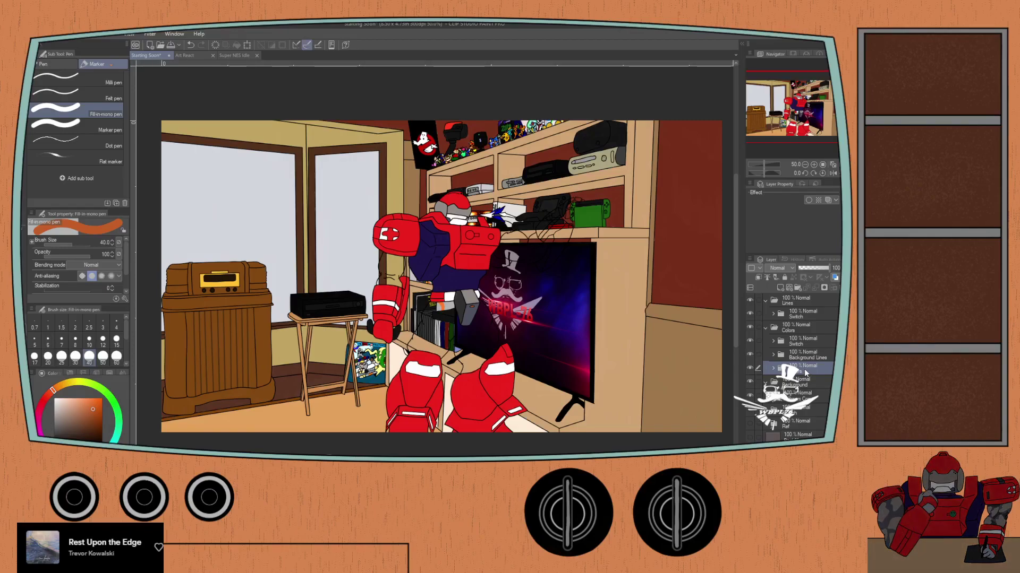
pyautogui.moveTo(805, 372); pyautogui.dragTo(807, 388)
pyautogui.click(804, 359)
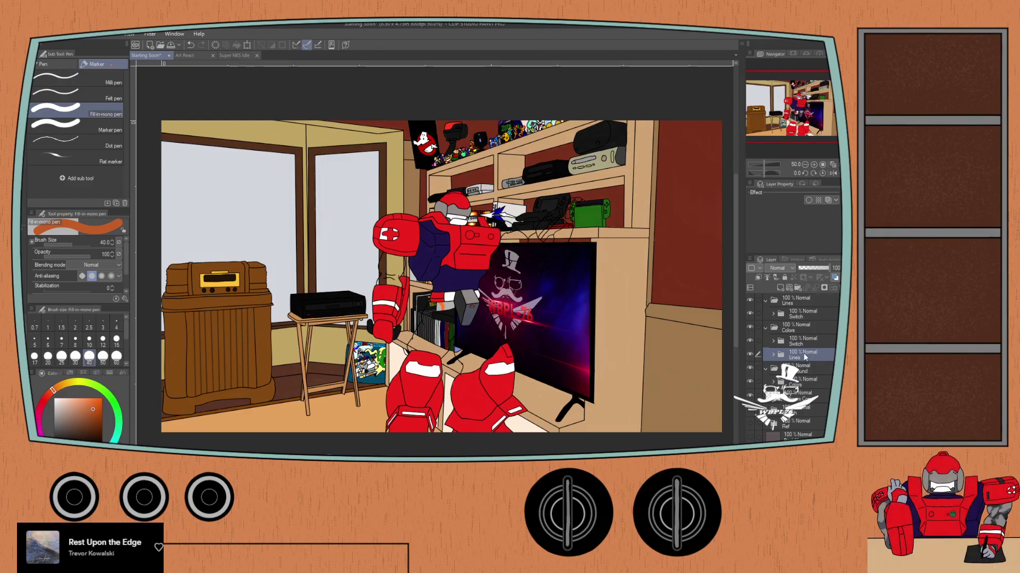
pyautogui.moveTo(808, 358)
pyautogui.mouseDown()
pyautogui.moveTo(808, 379)
pyautogui.moveTo(805, 365)
pyautogui.mouseUp()
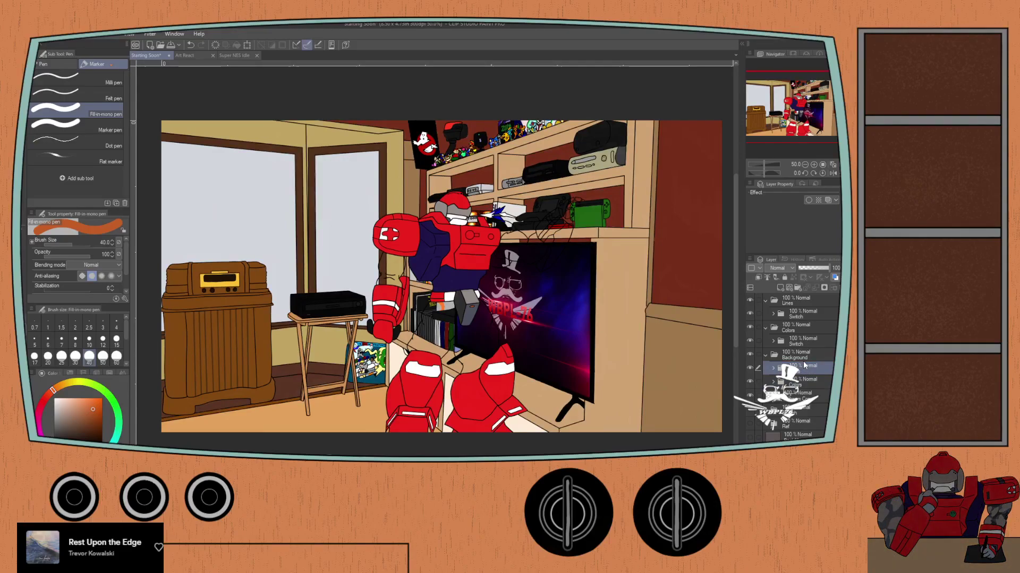
# Step: Create a new folder above the Lines folder and name it Foreground
pyautogui.click(792, 304)
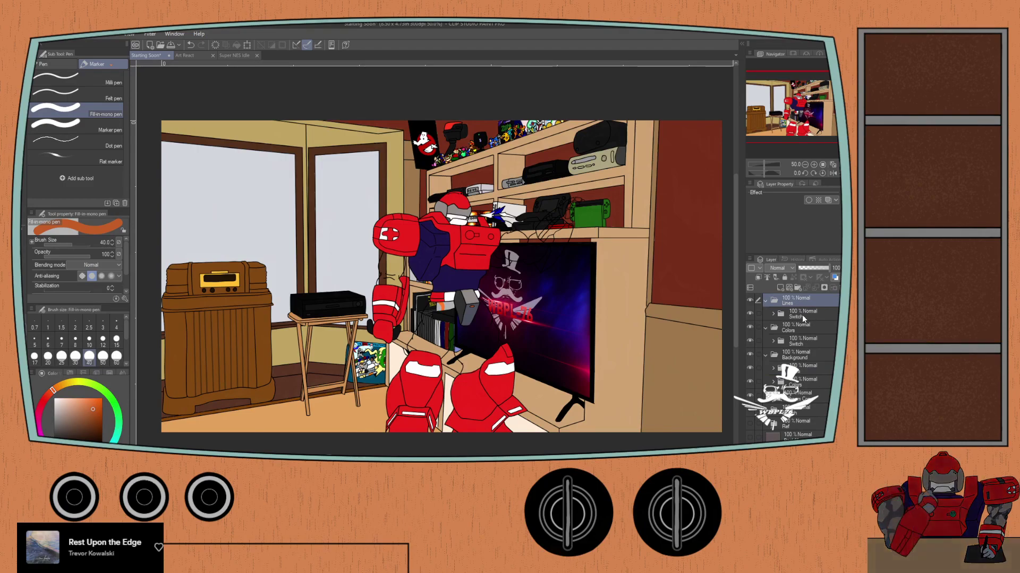
pyautogui.click(802, 316)
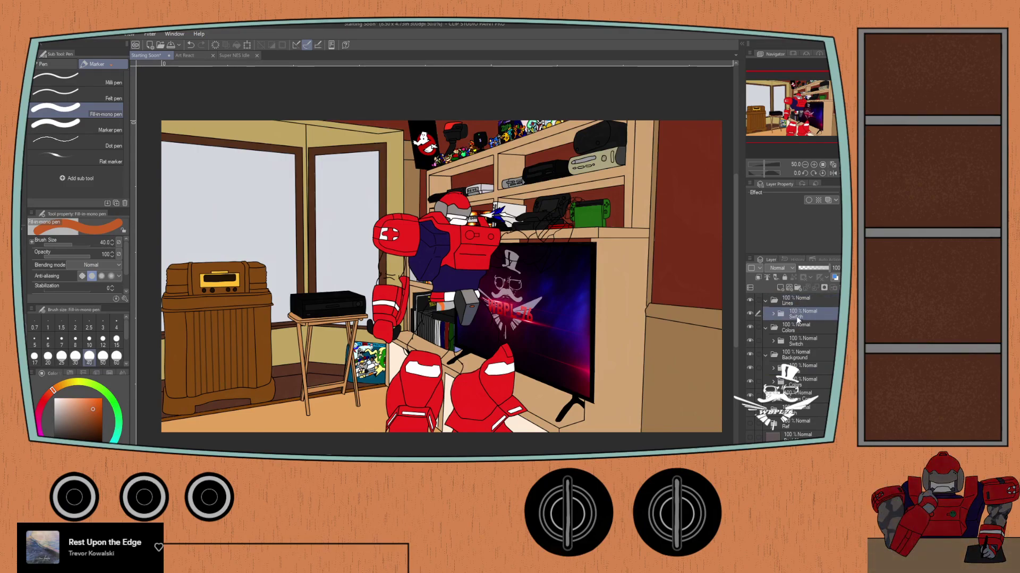
pyautogui.click(798, 288)
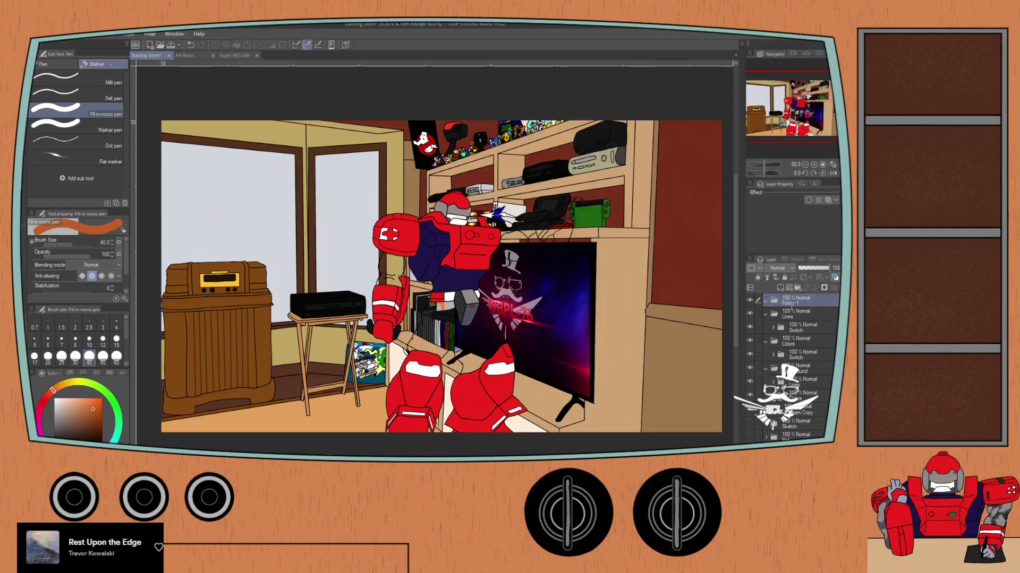
pyautogui.write('Foreground')
pyautogui.press('Return')
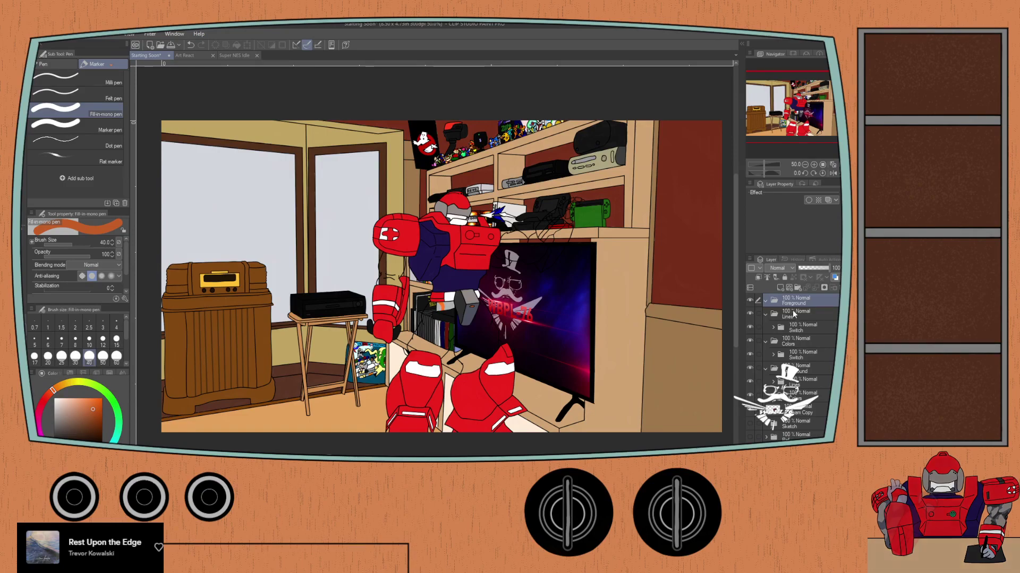
# Step: Collapse the top-level Lines and Colors folders and move both into the Foreground folder
pyautogui.click(766, 314)
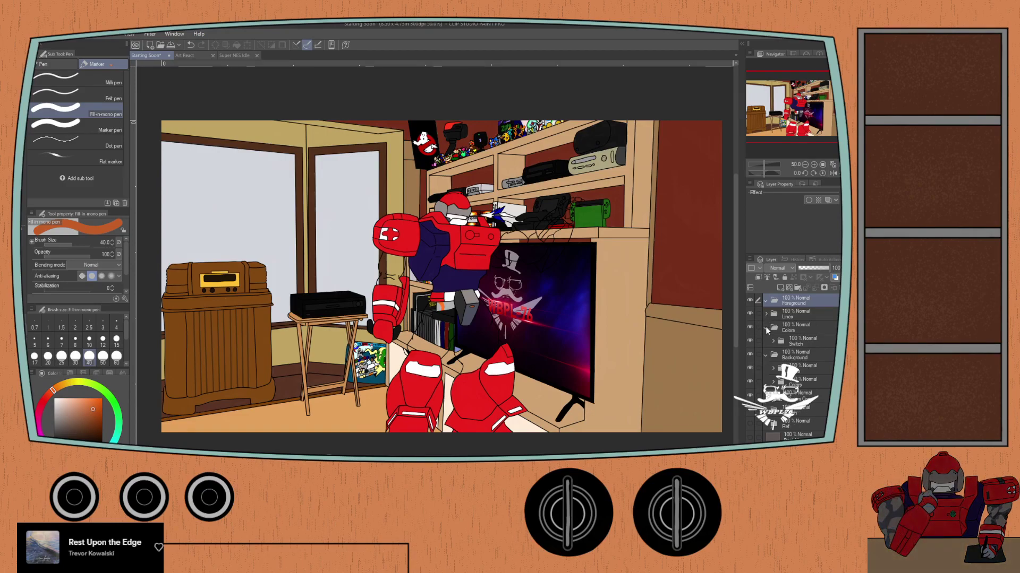
pyautogui.click(766, 327)
pyautogui.click(788, 314)
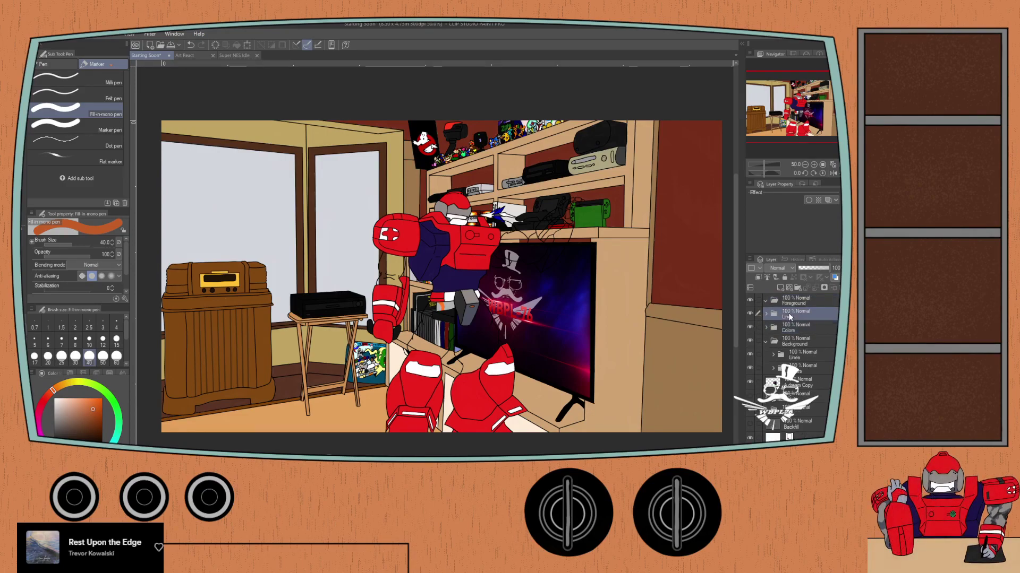
pyautogui.keyDown('ctrl'); pyautogui.click(789, 325); pyautogui.keyUp('ctrl')
pyautogui.moveTo(790, 325); pyautogui.dragTo(790, 298)
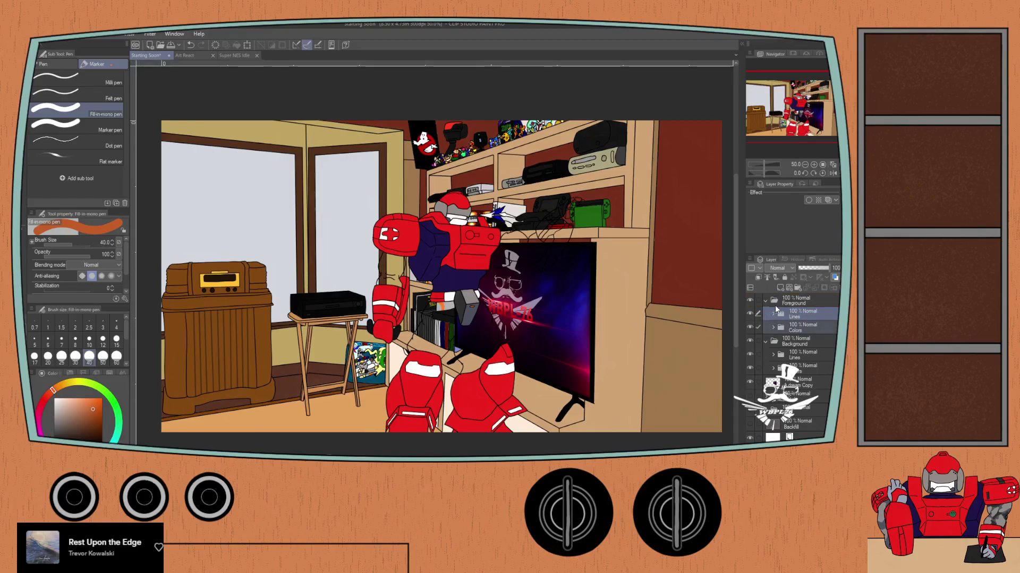
# Step: Collapse the Foreground and Background folders and save the illustration
pyautogui.click(766, 301)
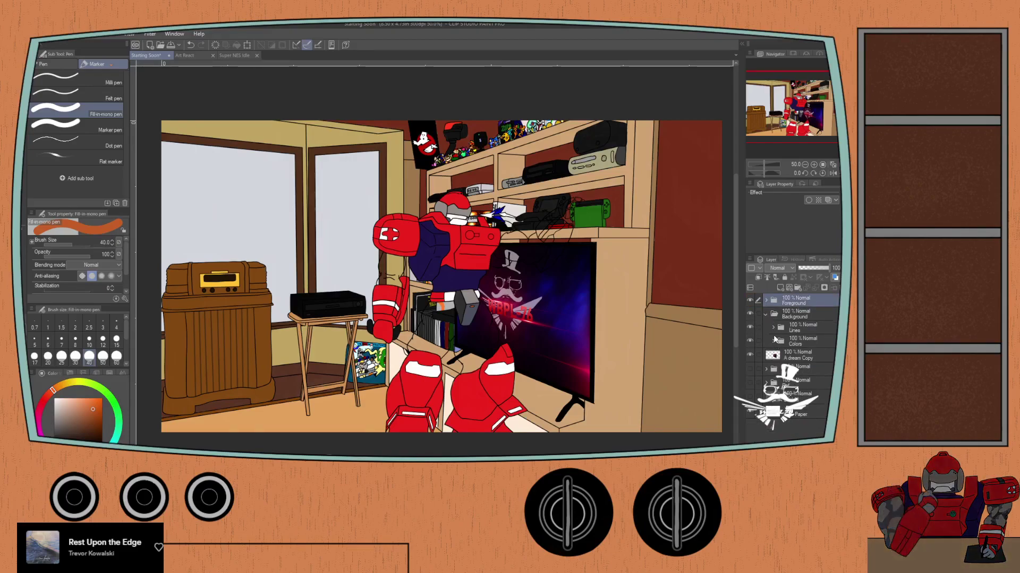
pyautogui.click(765, 315)
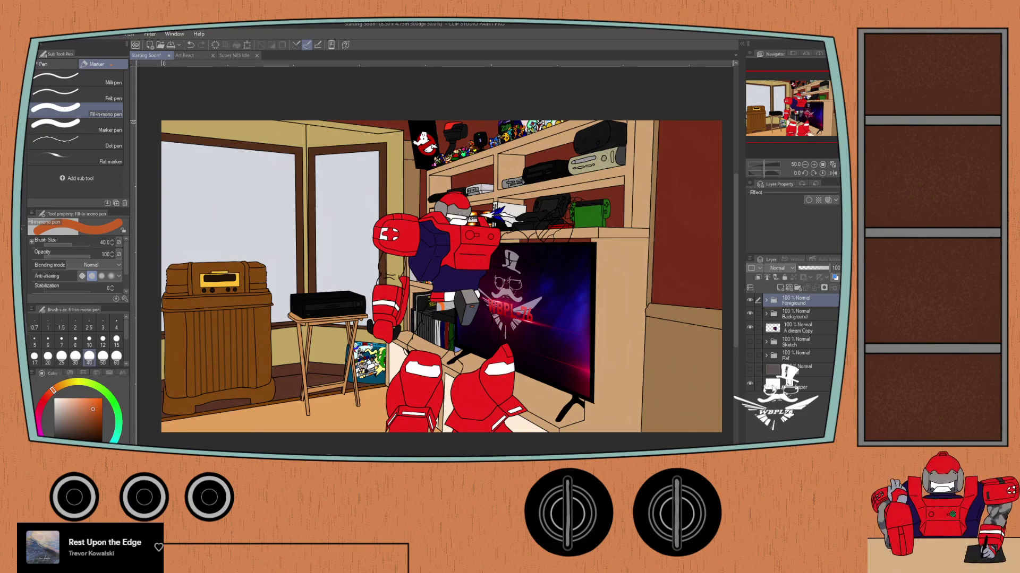
pyautogui.hotkey('ctrl', 's')
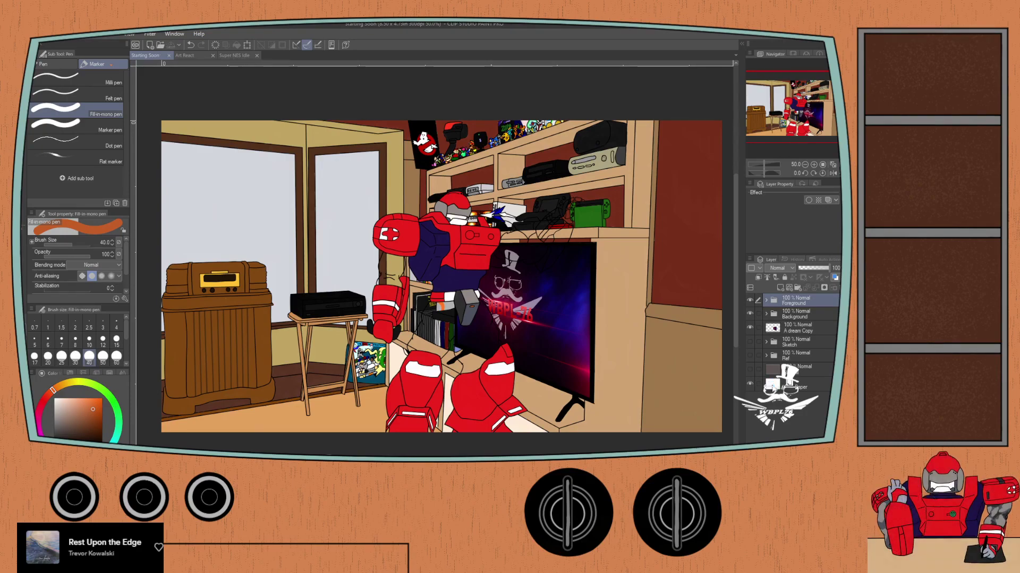